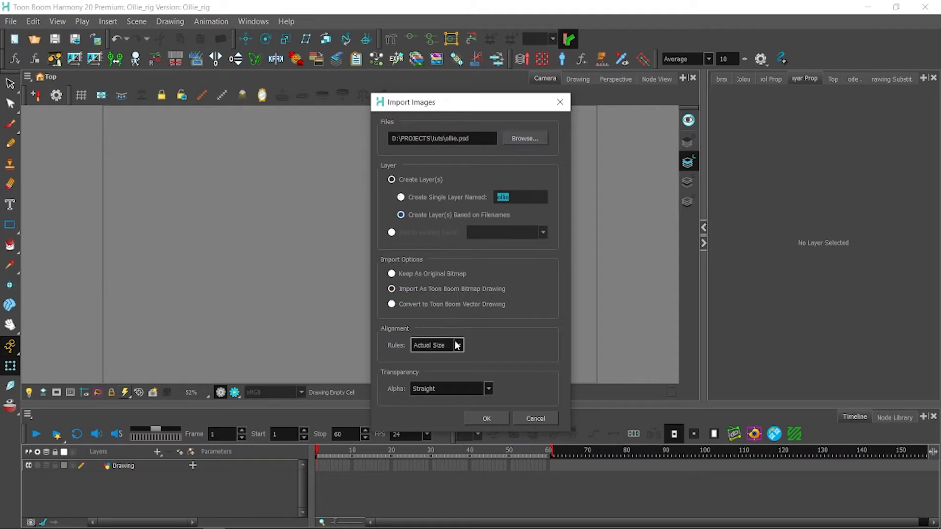
Step: Confirm the image import of ollie.psd as a Toon Boom bitmap drawing with Actual Size alignment and Straight alpha transparency
{"action": "left_click", "coordinate": [449, 342]}
{"action": "left_click", "coordinate": [448, 341]}
{"action": "left_click", "coordinate": [460, 387]}
{"action": "left_click", "coordinate": [478, 416]}
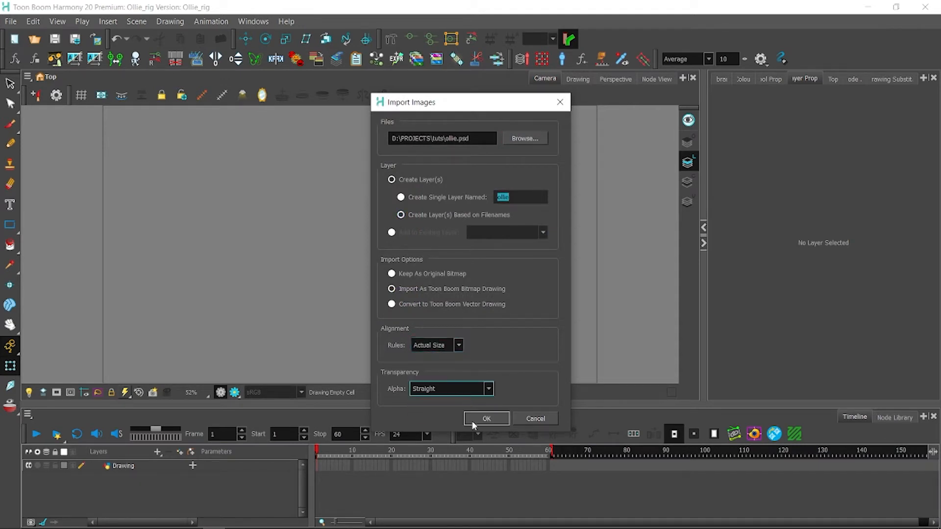
{"action": "left_click", "coordinate": [483, 419]}
Step: Import the PSD's contents as Individual Layers with Straight transparency, then deselect the imported artwork
{"action": "left_click", "coordinate": [486, 264]}
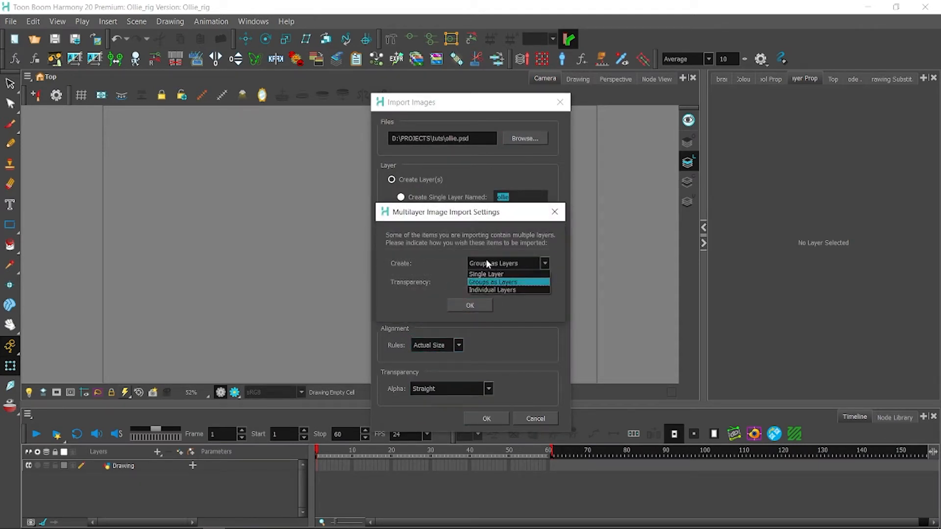
{"action": "left_click", "coordinate": [490, 290]}
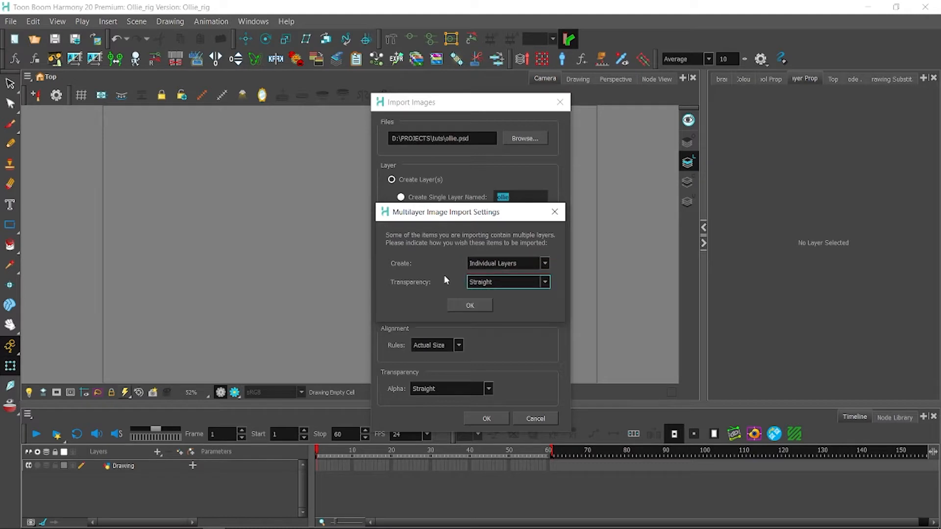
{"action": "left_click", "coordinate": [469, 305]}
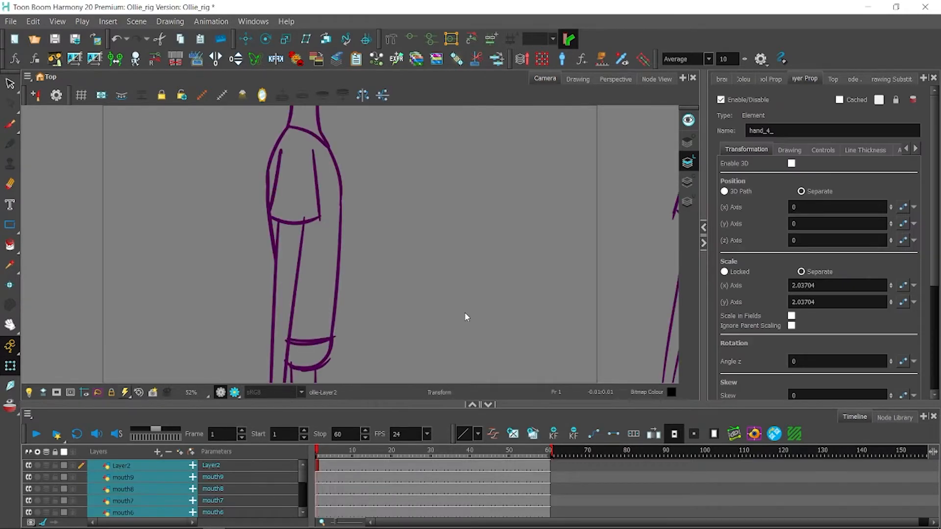
{"action": "left_click", "coordinate": [430, 267]}
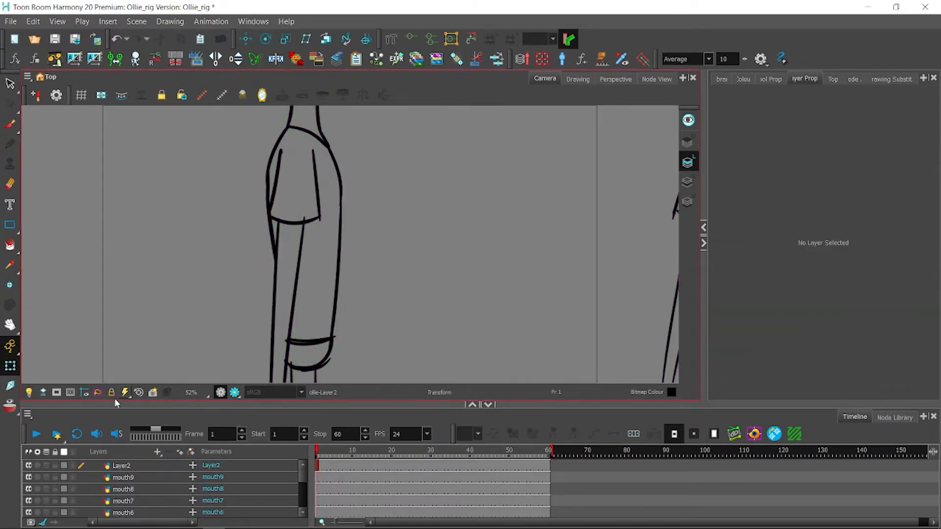
Step: Enlarge the timeline area slightly and save the scene
{"action": "left_click", "coordinate": [191, 393]}
{"action": "left_click", "coordinate": [200, 359]}
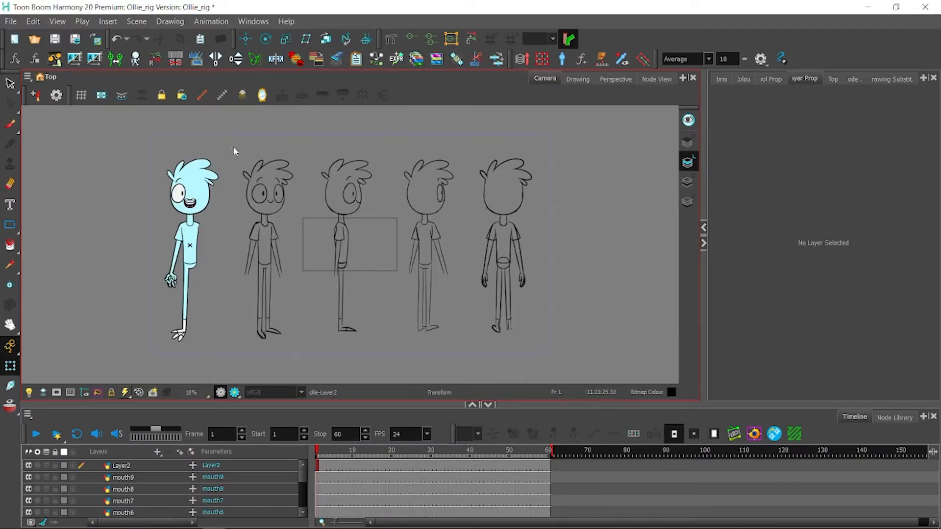
{"action": "left_click_drag", "start_coordinate": [186, 405], "coordinate": [186, 390]}
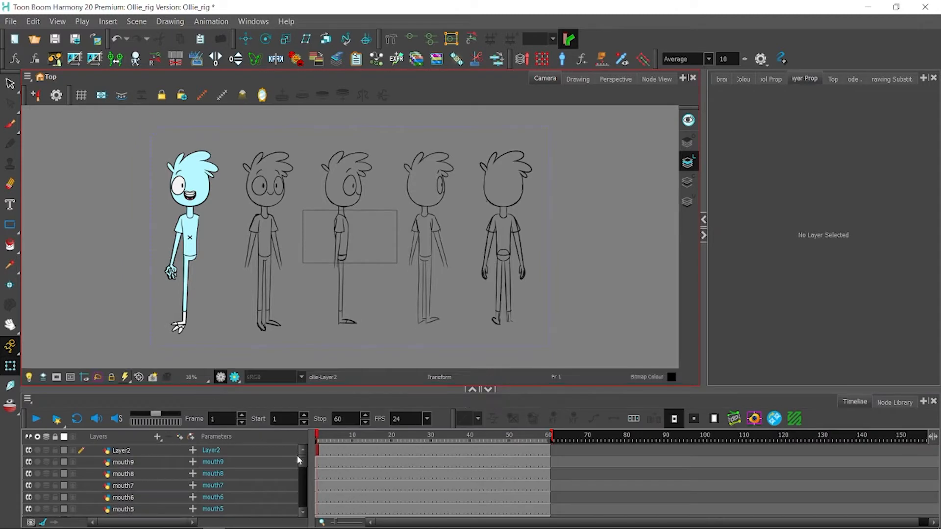
{"action": "left_click", "coordinate": [55, 39]}
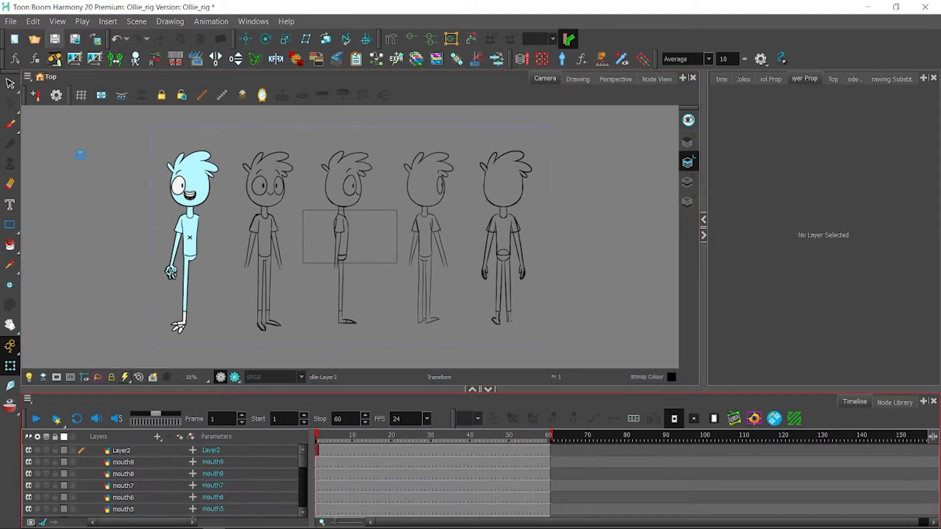
Step: In the node network, move Composite_ollie lower and place the Composite, Write and Display nodes directly beneath it
{"action": "left_click", "coordinate": [652, 80]}
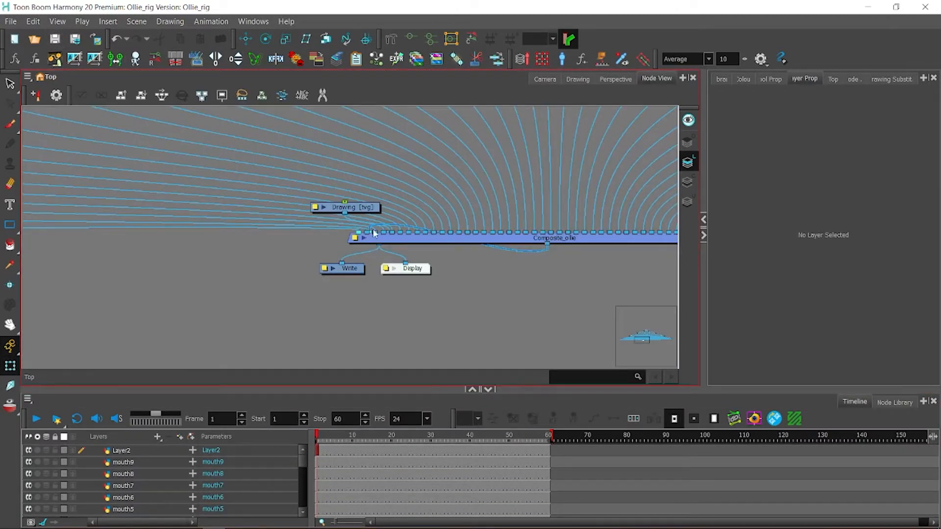
{"action": "key", "text": "2"}
{"action": "key", "text": "2"}
{"action": "key", "text": "2"}
{"action": "key", "text": "2"}
{"action": "key", "text": "2"}
{"action": "key", "text": "2"}
{"action": "key", "text": "2"}
{"action": "key", "text": "2"}
{"action": "key", "text": "2"}
{"action": "key", "text": "2"}
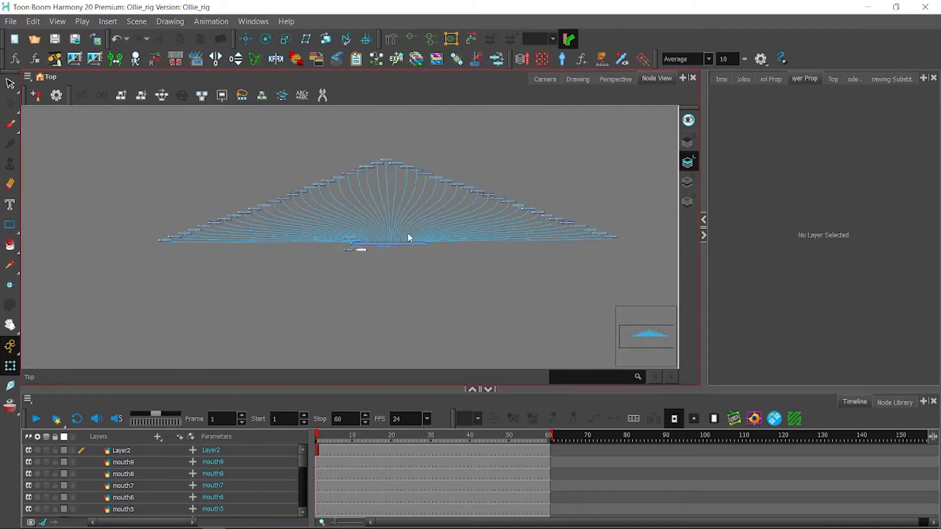
{"action": "left_click_drag", "start_coordinate": [406, 215], "coordinate": [390, 239]}
{"action": "key", "text": "1"}
{"action": "key", "text": "1"}
{"action": "key", "text": "2"}
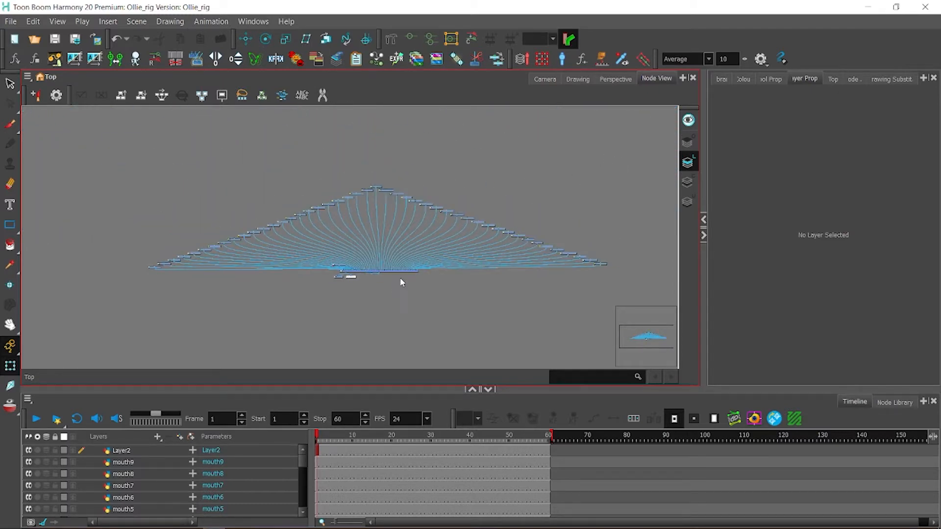
{"action": "left_click_drag", "start_coordinate": [401, 272], "coordinate": [401, 301]}
{"action": "left_click_drag", "start_coordinate": [401, 301], "coordinate": [399, 324]}
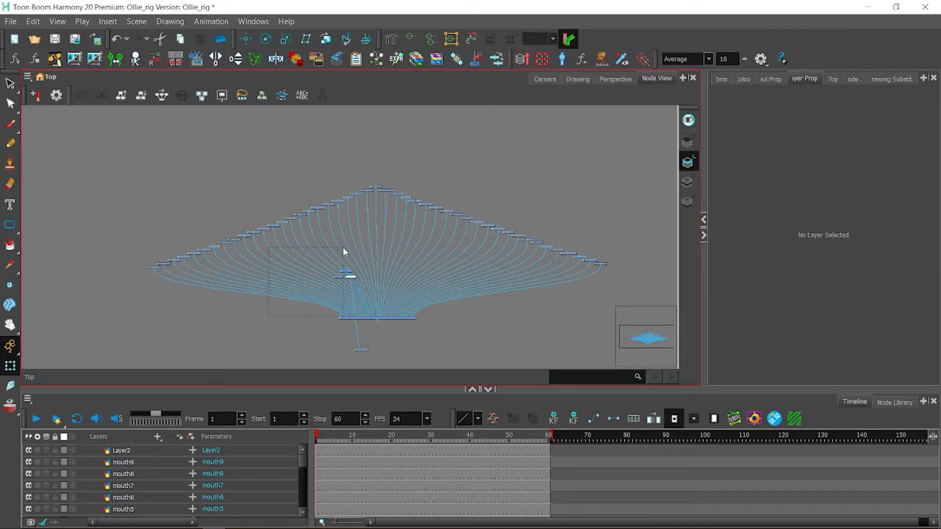
{"action": "left_click", "coordinate": [348, 272]}
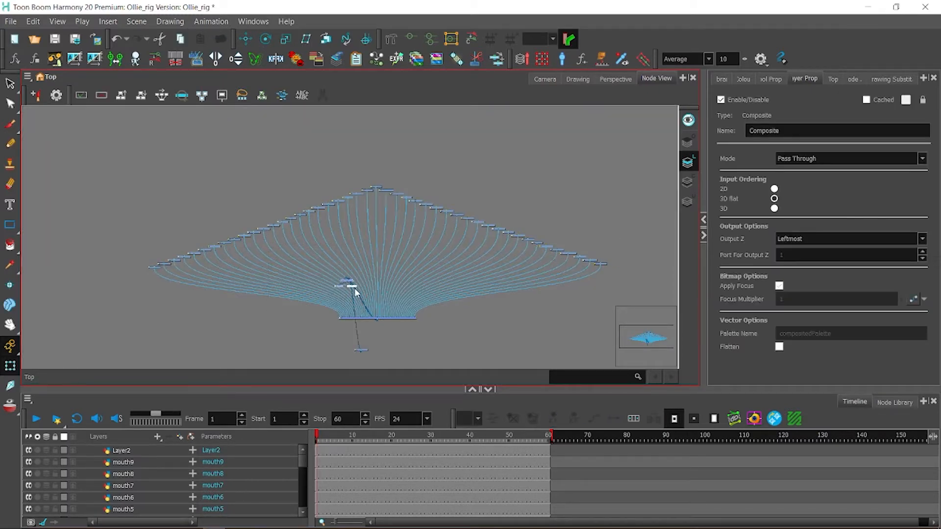
{"action": "left_click_drag", "start_coordinate": [354, 287], "coordinate": [386, 340]}
Step: Select all the imported drawing nodes and add one parent peg above them
{"action": "left_click", "coordinate": [126, 142]}
{"action": "key", "text": "ctrl+a"}
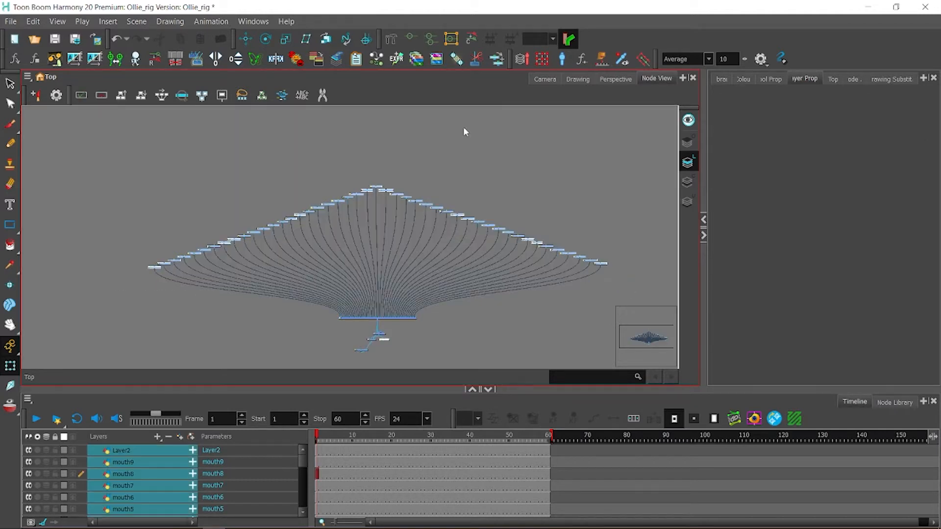
{"action": "key", "text": "ctrl+p"}
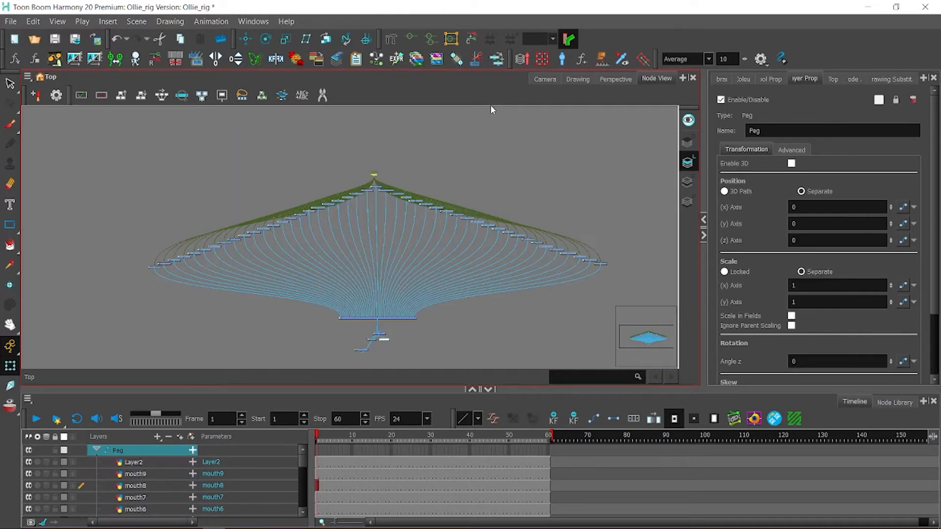
{"action": "left_click_drag", "start_coordinate": [408, 132], "coordinate": [399, 145]}
Step: Collapse the peg's layers in the timeline and group the peg with its composite
{"action": "left_click", "coordinate": [540, 80]}
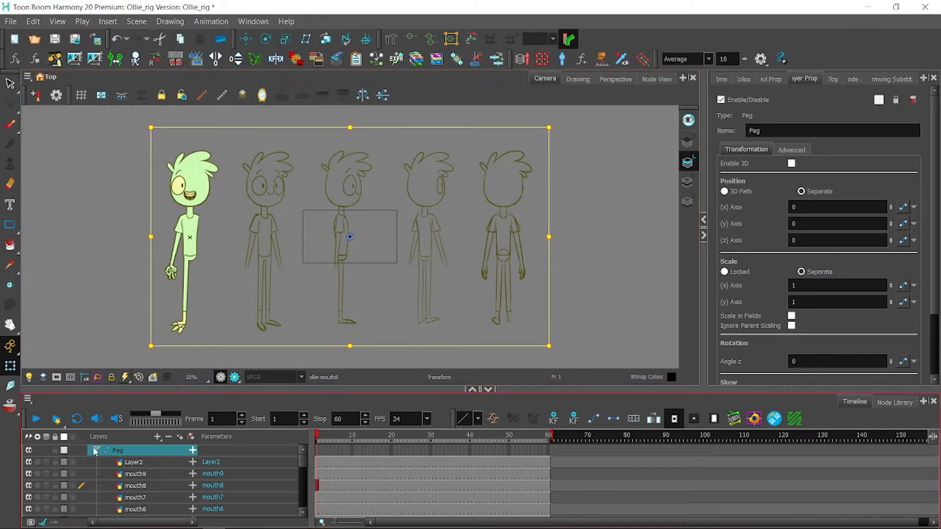
{"action": "left_click", "coordinate": [97, 452]}
{"action": "right_click", "coordinate": [138, 454]}
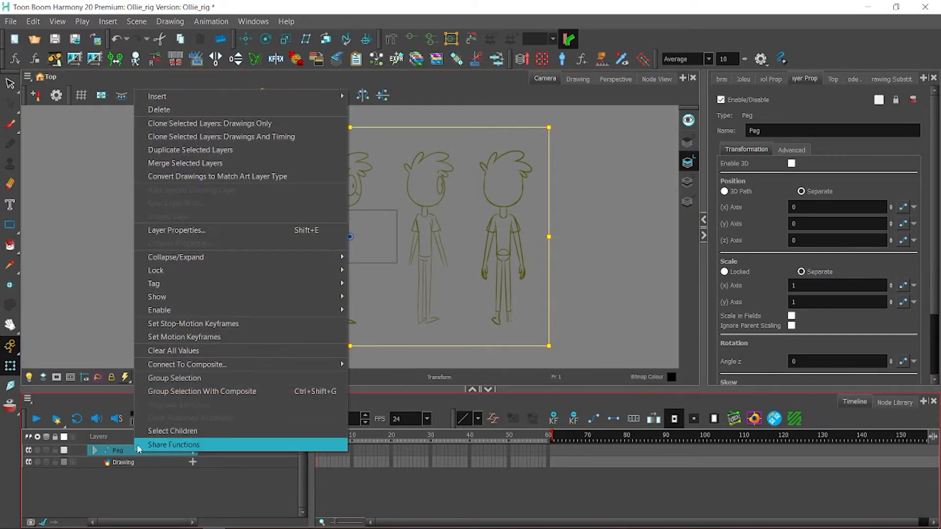
{"action": "left_click", "coordinate": [284, 395]}
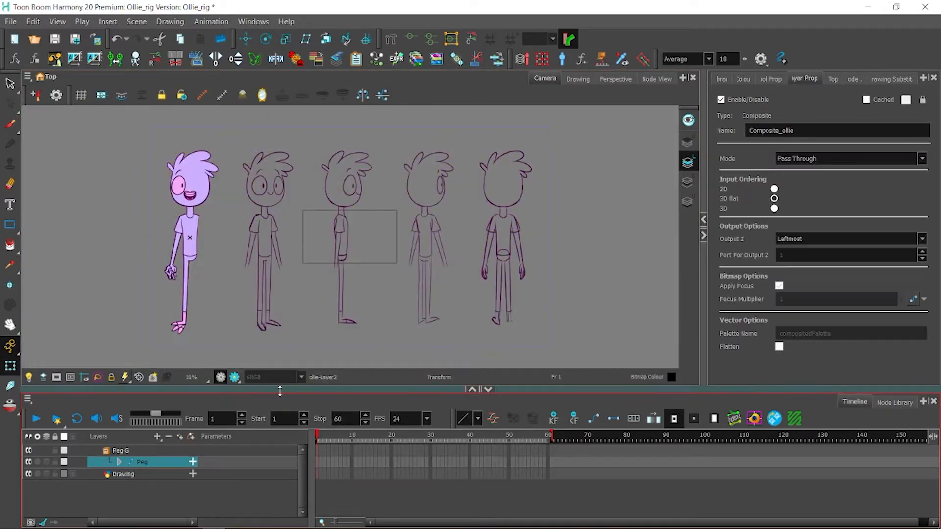
Step: Reposition the Peg-G group node in the node network so it sits closer above the Composite node
{"action": "left_click", "coordinate": [657, 79]}
{"action": "left_click", "coordinate": [379, 276]}
{"action": "left_click_drag", "start_coordinate": [377, 275], "coordinate": [354, 214]}
{"action": "scroll", "coordinate": [334, 233], "scroll_direction": "up", "scroll_amount": 3}
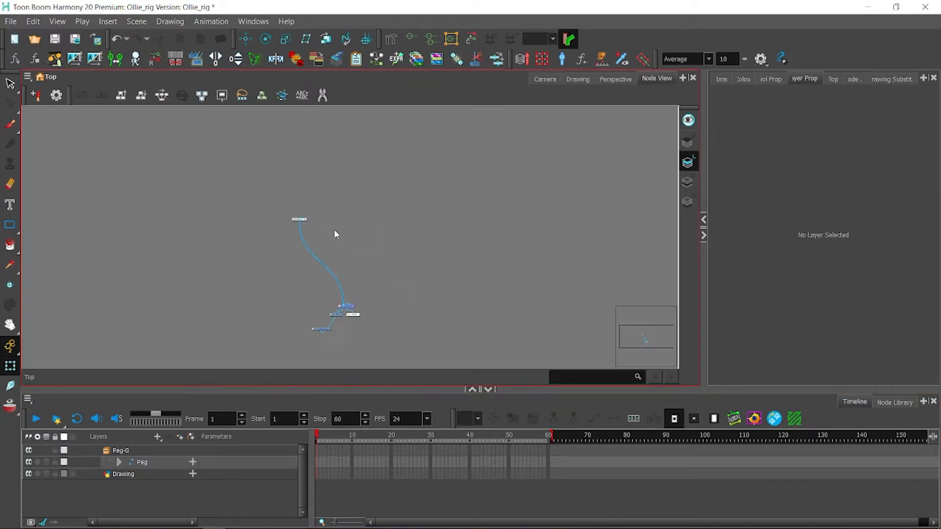
{"action": "left_click_drag", "start_coordinate": [255, 197], "coordinate": [339, 230]}
{"action": "scroll", "coordinate": [327, 232], "scroll_direction": "up", "scroll_amount": 1}
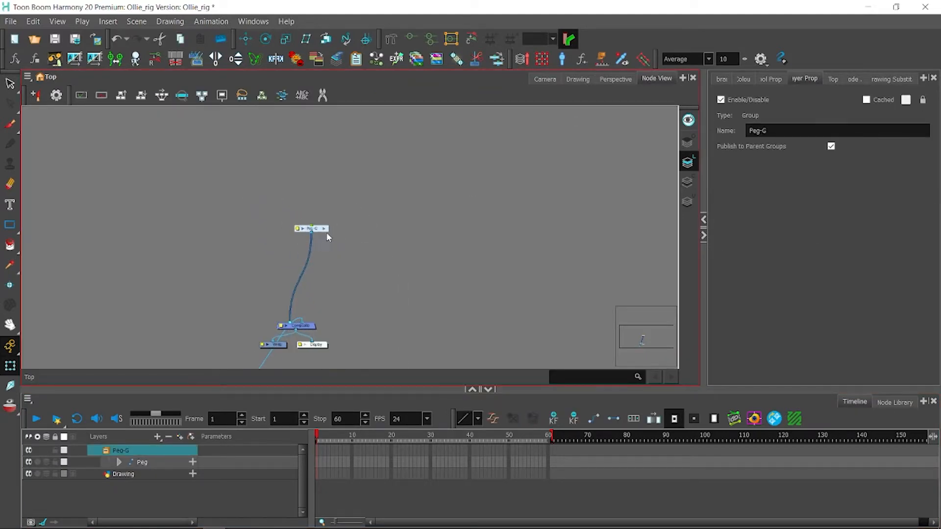
Step: Open the Peg-G group and rearrange its nodes, with the input node above the peg and the composites below the drawings
{"action": "left_click", "coordinate": [324, 230]}
{"action": "left_click", "coordinate": [350, 271]}
{"action": "scroll", "coordinate": [350, 269], "scroll_direction": "down", "scroll_amount": 6}
{"action": "scroll", "coordinate": [343, 258], "scroll_direction": "down", "scroll_amount": 2}
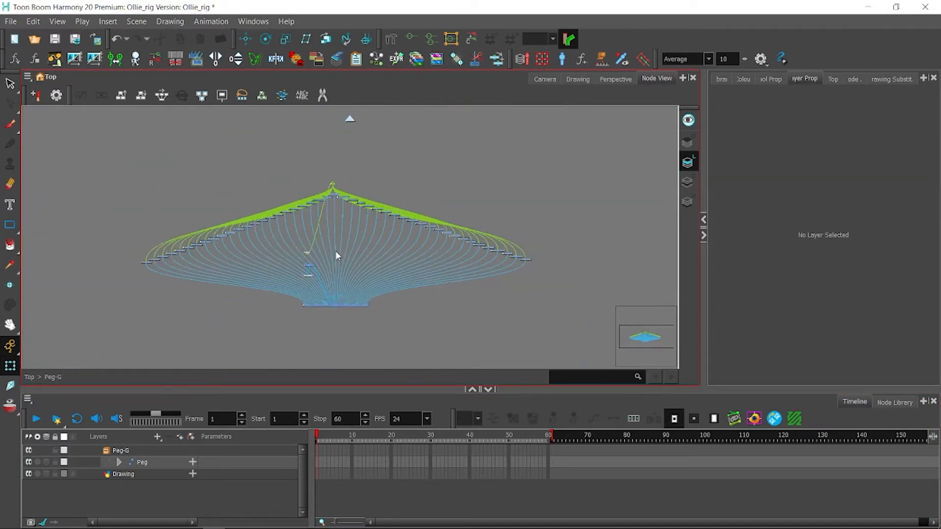
{"action": "left_click_drag", "start_coordinate": [291, 260], "coordinate": [316, 192]}
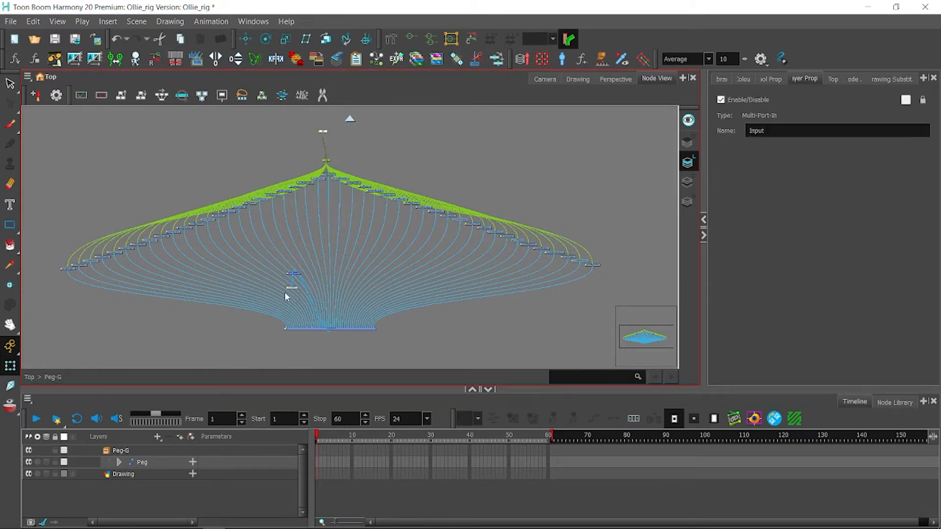
{"action": "left_click", "coordinate": [269, 273]}
{"action": "left_click", "coordinate": [295, 274]}
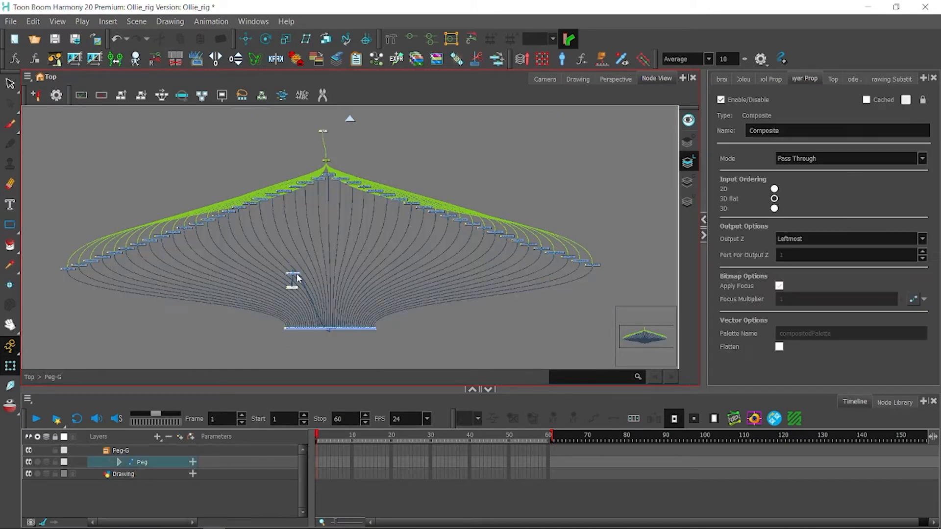
{"action": "left_click", "coordinate": [239, 324]}
{"action": "left_click_drag", "start_coordinate": [154, 311], "coordinate": [334, 352]}
{"action": "left_click", "coordinate": [408, 281]}
Step: Scale the peg inside the group to 0.25 on both the x and y axes
{"action": "left_click_drag", "start_coordinate": [331, 148], "coordinate": [312, 184], "text": "space"}
{"action": "scroll", "coordinate": [310, 182], "scroll_direction": "up", "scroll_amount": 2}
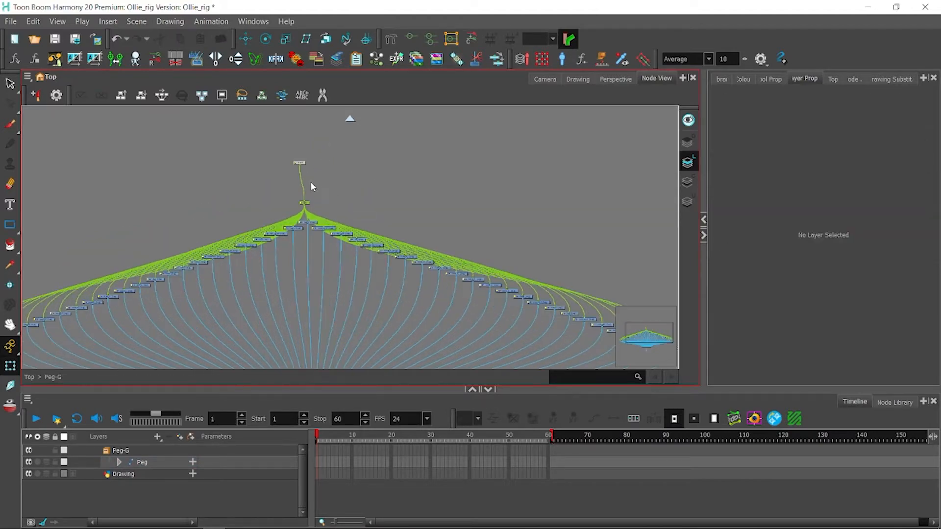
{"action": "left_click", "coordinate": [304, 202]}
{"action": "left_click", "coordinate": [535, 82]}
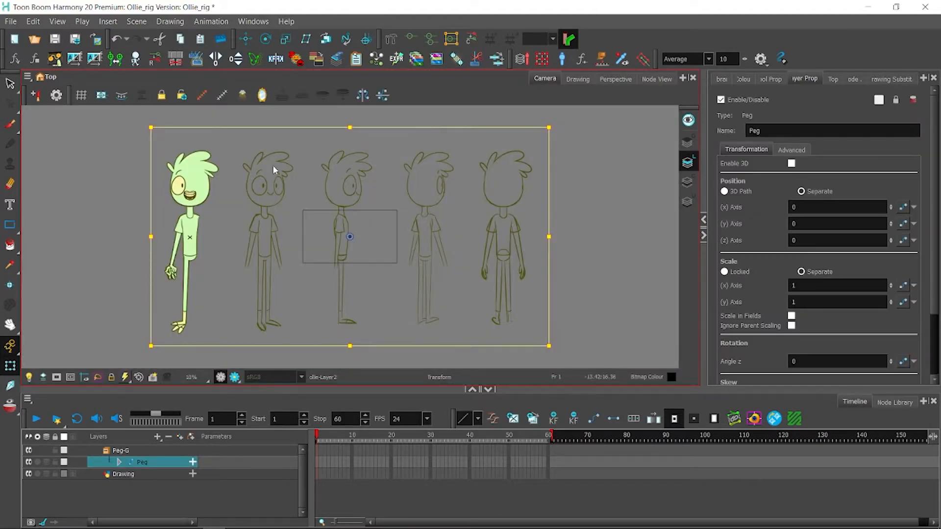
{"action": "left_click", "coordinate": [725, 272]}
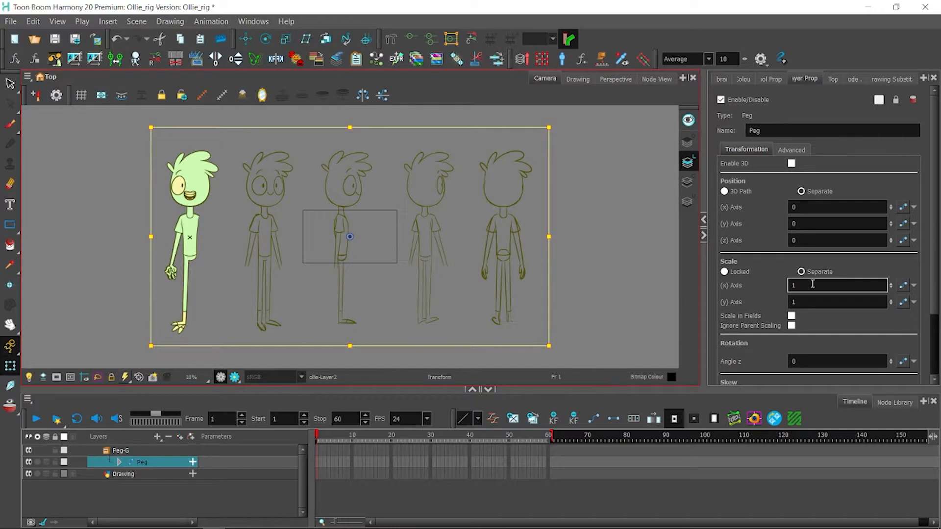
{"action": "key", "text": "Return"}
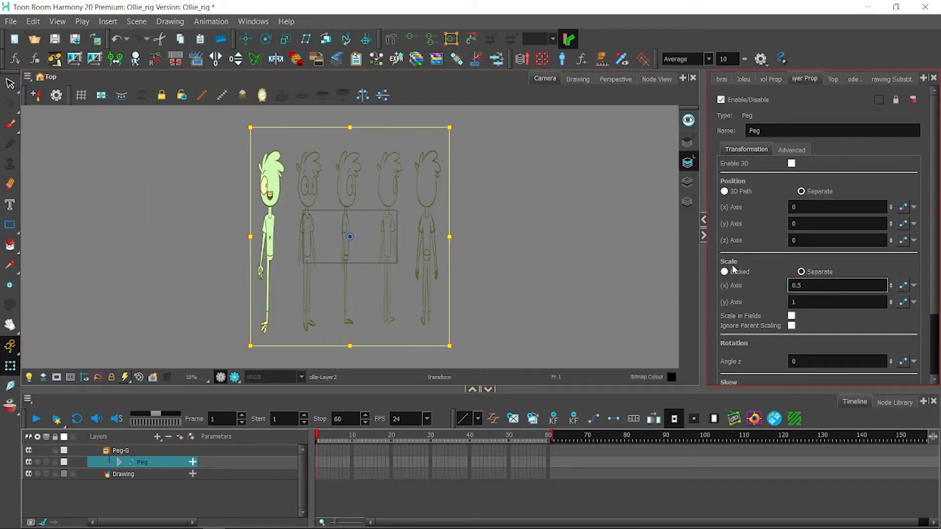
{"action": "type", "text": "0.25"}
{"action": "key", "text": "Return"}
{"action": "key", "text": "Tab"}
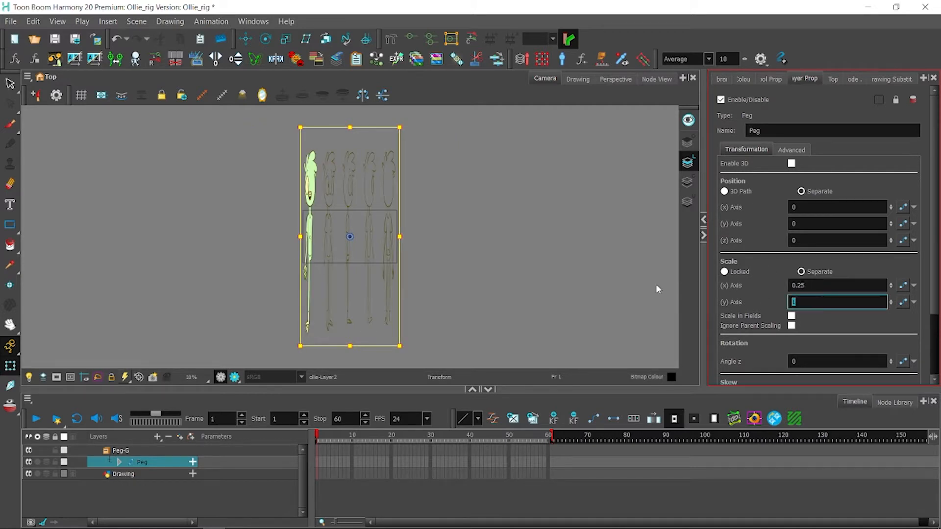
{"action": "type", "text": "0.25"}
{"action": "key", "text": "Return"}
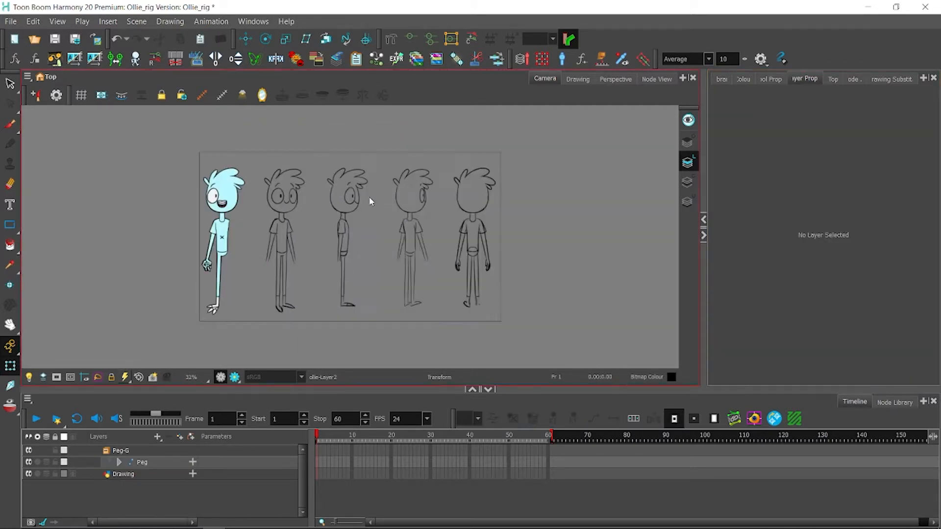
{"action": "scroll", "coordinate": [319, 242], "scroll_direction": "up", "scroll_amount": 1}
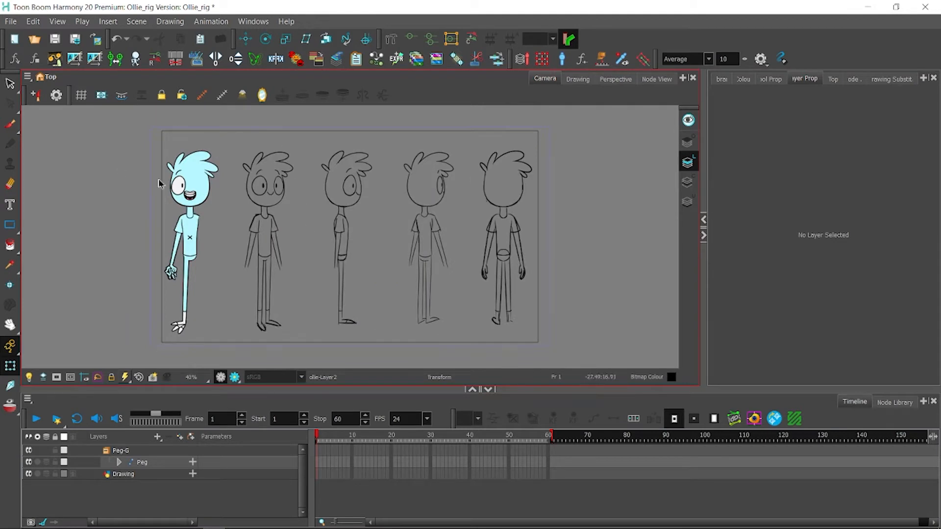
Step: Move the empty Drawing layer above the Peg-G group in the timeline and rename it "grid"
{"action": "left_click", "coordinate": [155, 463]}
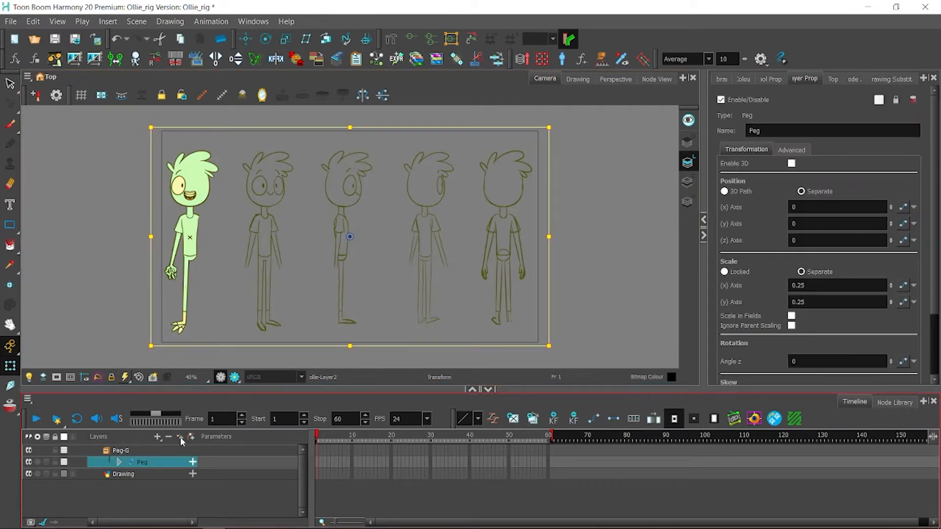
{"action": "left_click", "coordinate": [161, 451]}
{"action": "left_click", "coordinate": [167, 439]}
{"action": "left_click", "coordinate": [128, 472]}
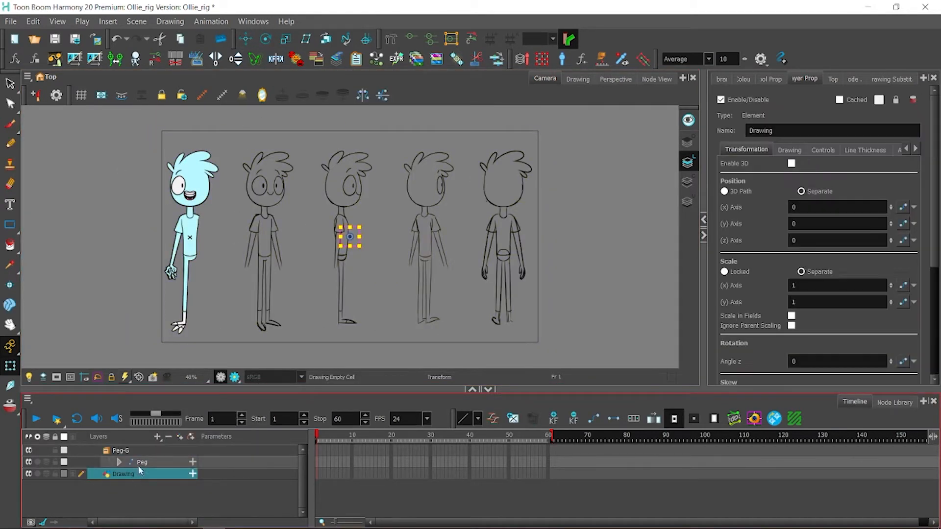
{"action": "left_click_drag", "start_coordinate": [140, 448], "coordinate": [135, 449]}
{"action": "double_click", "coordinate": [762, 131]}
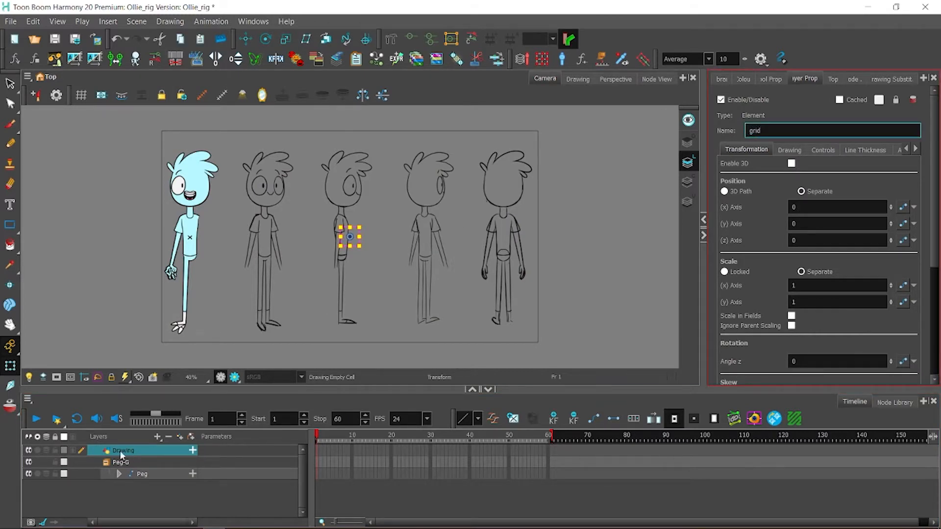
{"action": "type", "text": "grid"}
{"action": "key", "text": "Return"}
Step: Set up the Rectangle tool on the grid layer with a pencil line size of 5
{"action": "left_click", "coordinate": [10, 225]}
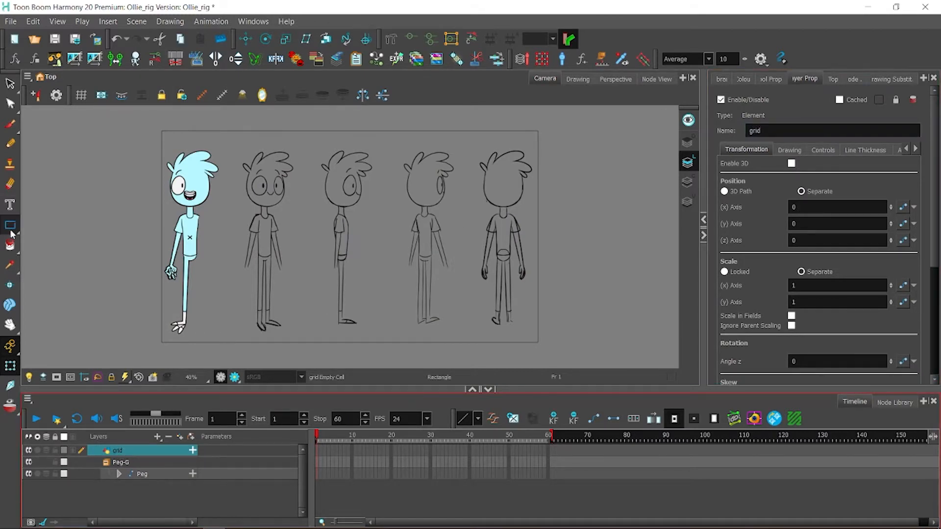
{"action": "left_click", "coordinate": [761, 79]}
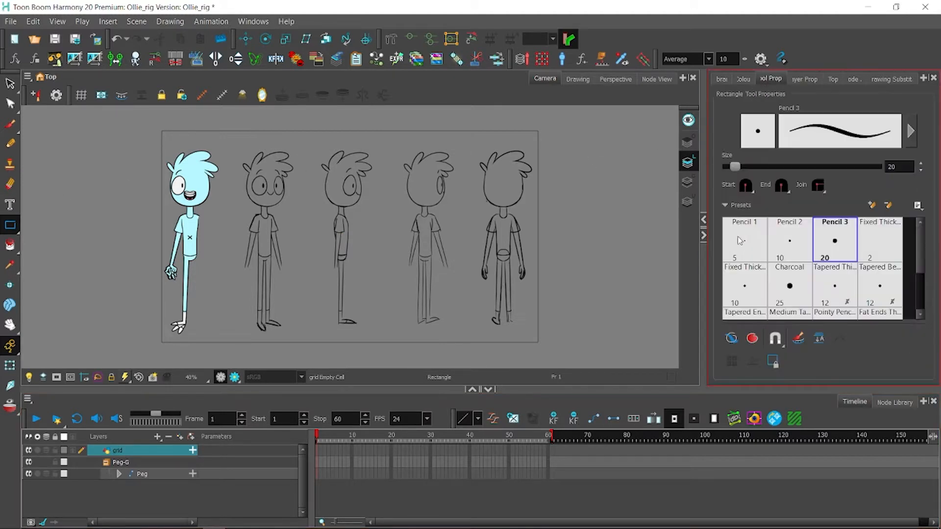
{"action": "double_click", "coordinate": [901, 167]}
{"action": "type", "text": "5"}
{"action": "key", "text": "Return"}
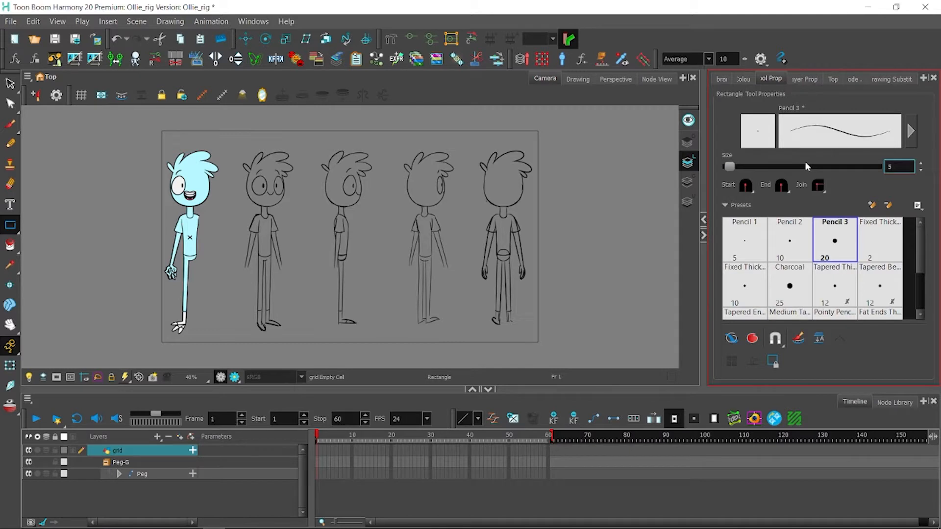
{"action": "left_click", "coordinate": [775, 339]}
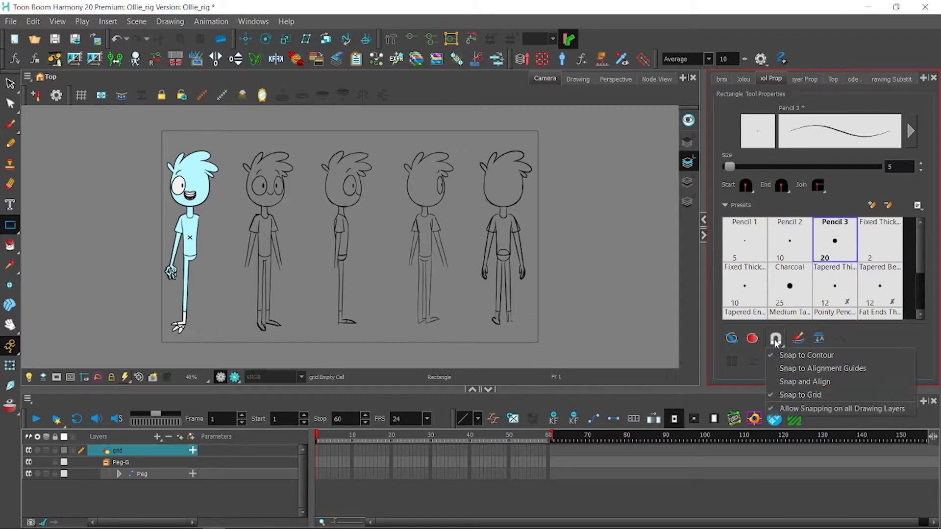
{"action": "left_click", "coordinate": [785, 398]}
{"action": "left_click_drag", "start_coordinate": [566, 123], "coordinate": [506, 171]}
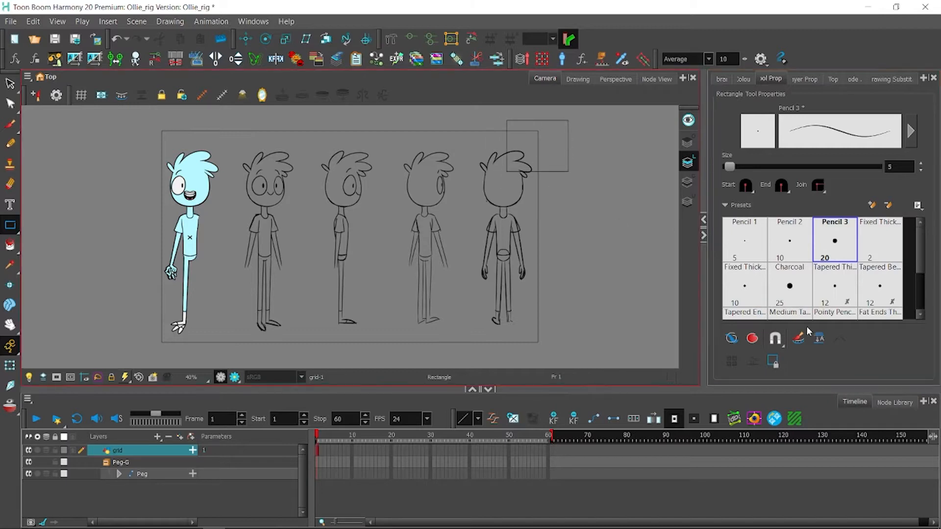
{"action": "key", "text": "ctrl+z"}
{"action": "left_click_drag", "start_coordinate": [570, 122], "coordinate": [365, 351]}
Step: Enable Snap to Grid and draw a tall rectangle on the grid layer, with one side on the camera frame's vertical centre
{"action": "left_click", "coordinate": [775, 338]}
{"action": "left_click", "coordinate": [786, 397]}
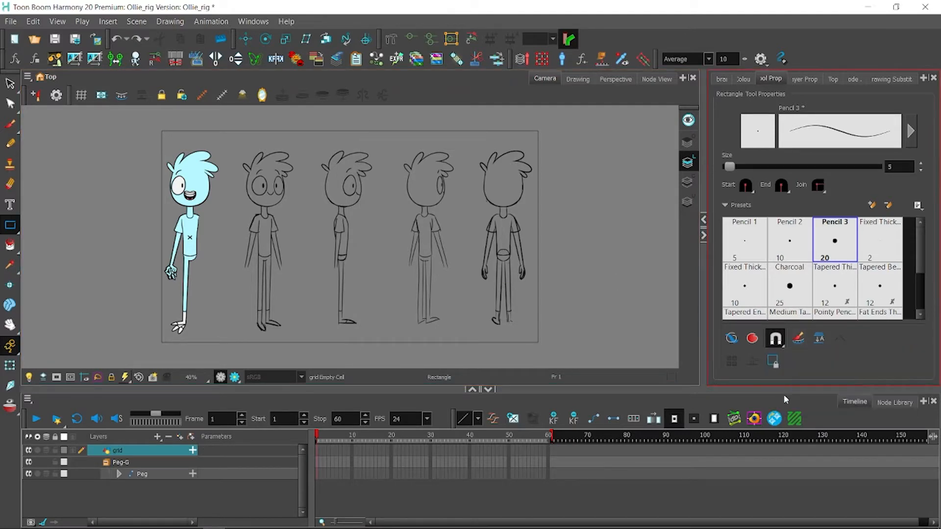
{"action": "mouse_move", "coordinate": [564, 121]}
{"action": "left_mouse_down"}
{"action": "mouse_move", "coordinate": [482, 177]}
{"action": "mouse_move", "coordinate": [340, 337]}
{"action": "mouse_move", "coordinate": [332, 361]}
{"action": "mouse_move", "coordinate": [347, 362]}
{"action": "mouse_move", "coordinate": [346, 355]}
{"action": "left_mouse_up"}
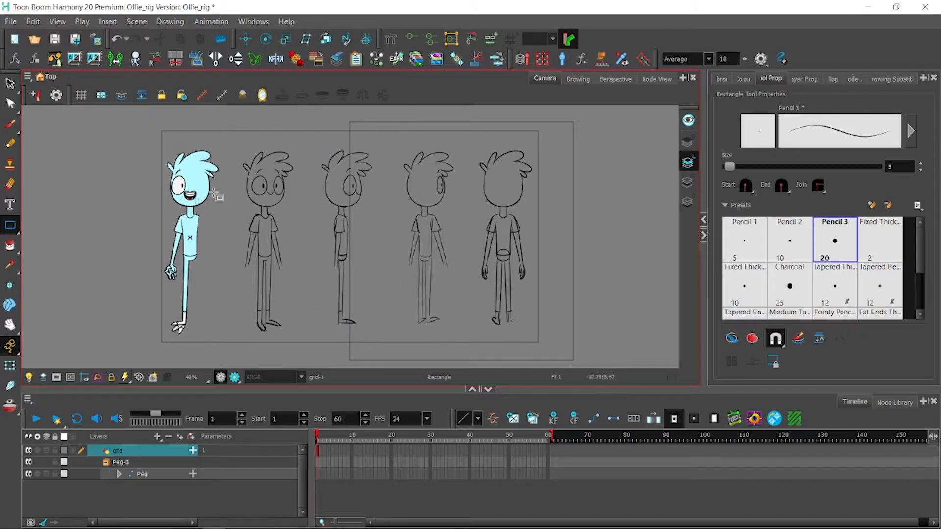
Step: Turn off Animate mode and translate the peg sideways so the coloured character's chest X reaches the rectangle's vertical centre line
{"action": "key", "text": "shift+t"}
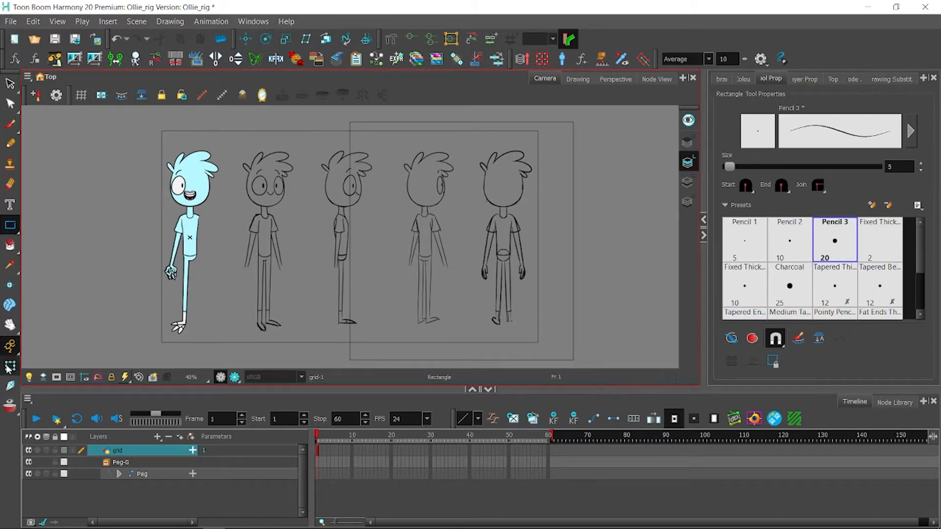
{"action": "left_click", "coordinate": [166, 473]}
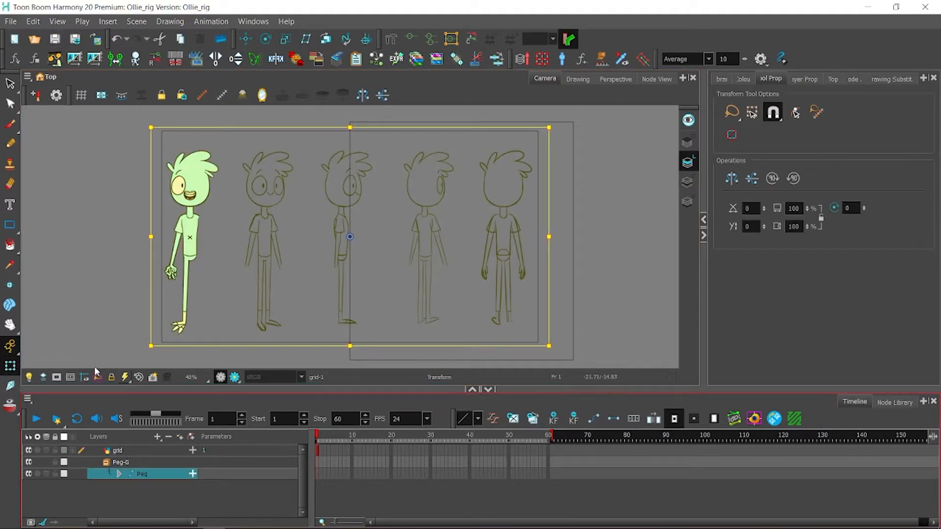
{"action": "left_click", "coordinate": [10, 346]}
{"action": "left_click", "coordinate": [115, 39]}
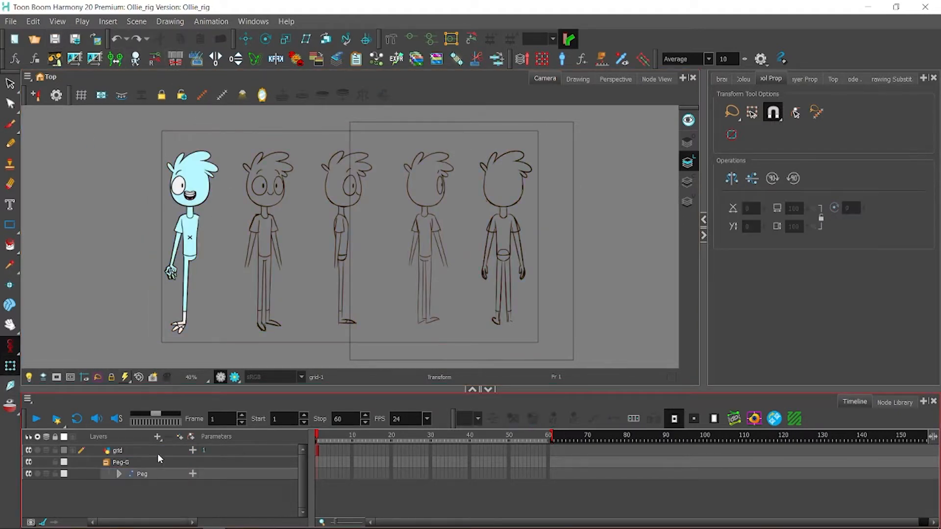
{"action": "left_click", "coordinate": [119, 474]}
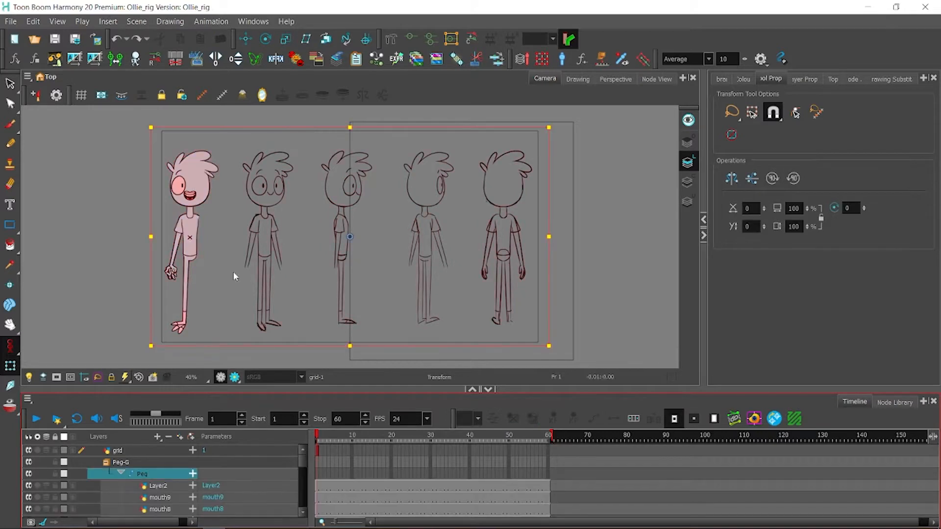
{"action": "left_click", "coordinate": [246, 38]}
{"action": "mouse_move", "coordinate": [365, 238]}
{"action": "left_mouse_down"}
{"action": "mouse_move", "coordinate": [499, 227]}
{"action": "mouse_move", "coordinate": [526, 209]}
{"action": "mouse_move", "coordinate": [506, 237]}
{"action": "mouse_move", "coordinate": [347, 238]}
{"action": "left_mouse_up"}
Step: Nudge the peg horizontally so the centre of the chest X lines up closely with the vertical centre line
{"action": "key", "text": "alt+3"}
{"action": "key", "text": "2"}
{"action": "key", "text": "2"}
{"action": "key", "text": "2"}
{"action": "key", "text": "2"}
{"action": "key", "text": "2"}
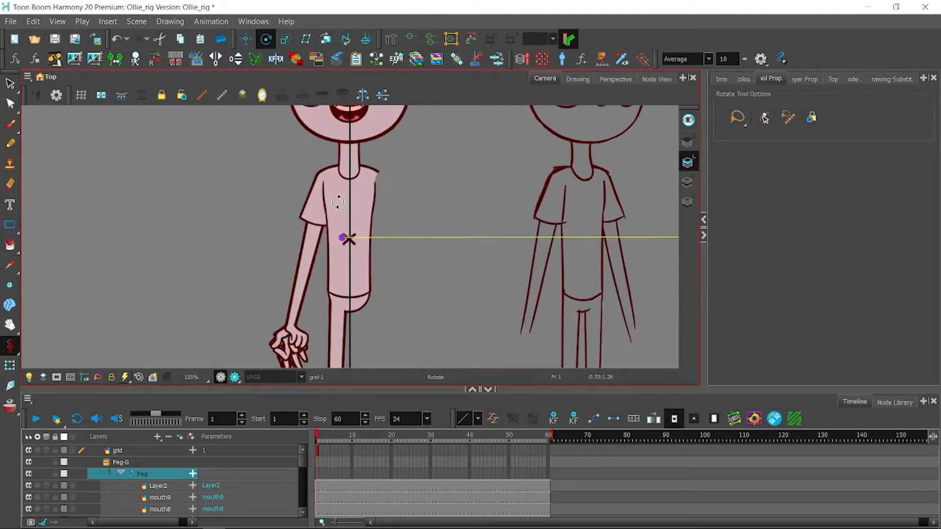
{"action": "key", "text": "2"}
{"action": "key", "text": "2"}
{"action": "key", "text": "2"}
{"action": "key", "text": "2"}
{"action": "key", "text": "2"}
{"action": "key", "text": "2"}
{"action": "key", "text": "2"}
{"action": "key", "text": "2"}
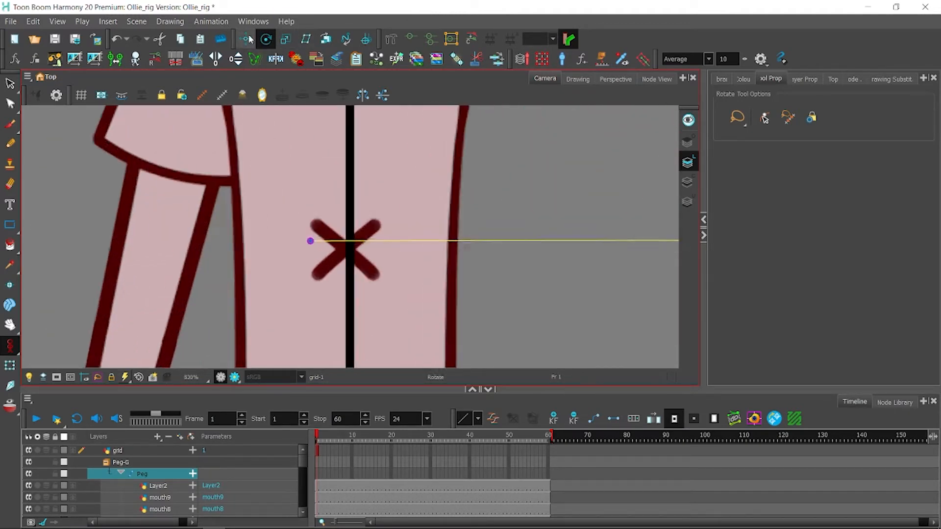
{"action": "left_click", "coordinate": [245, 38]}
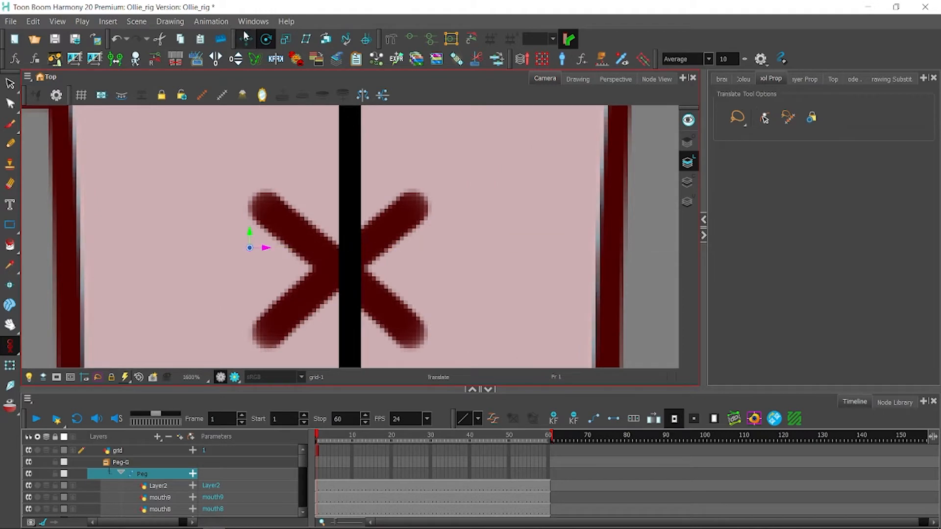
{"action": "left_click_drag", "start_coordinate": [266, 248], "coordinate": [274, 246]}
Step: Select the rectangle on the grid layer, reduce its pencil line's maximum size to 1, and deselect it
{"action": "key", "text": "1"}
{"action": "key", "text": "1"}
{"action": "key", "text": "1"}
{"action": "key", "text": "1"}
{"action": "key", "text": "1"}
{"action": "key", "text": "1"}
{"action": "key", "text": "1"}
{"action": "key", "text": "1"}
{"action": "key", "text": "1"}
{"action": "key", "text": "1"}
{"action": "key", "text": "1"}
{"action": "key", "text": "1"}
{"action": "key", "text": "1"}
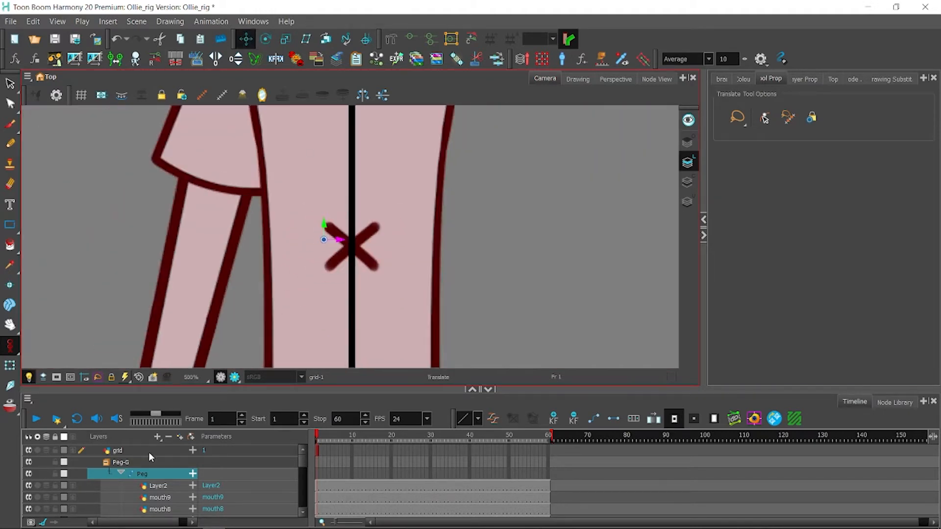
{"action": "left_click", "coordinate": [145, 451]}
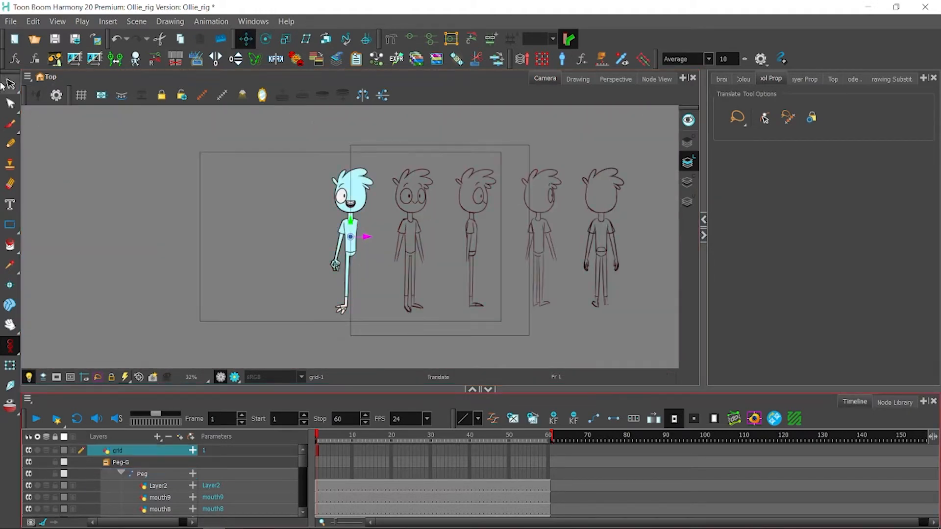
{"action": "key", "text": "alt+s"}
{"action": "key", "text": "1"}
{"action": "left_click", "coordinate": [878, 303]}
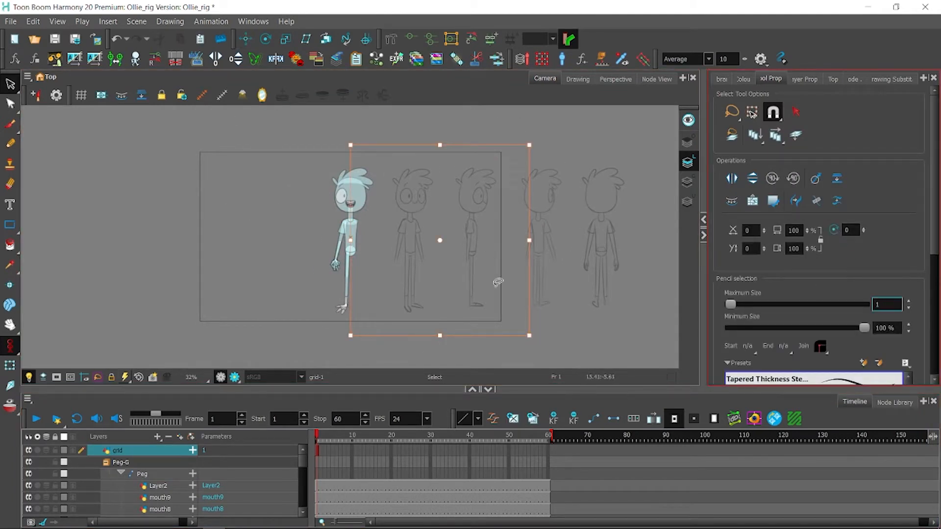
{"action": "left_click", "coordinate": [207, 307]}
Step: Move the peg's pivot onto the centre of the chest X beside the vertical centre line
{"action": "key", "text": "2"}
{"action": "key", "text": "2"}
{"action": "key", "text": "2"}
{"action": "key", "text": "2"}
{"action": "key", "text": "2"}
{"action": "key", "text": "2"}
{"action": "key", "text": "2"}
{"action": "key", "text": "2"}
{"action": "key", "text": "2"}
{"action": "key", "text": "2"}
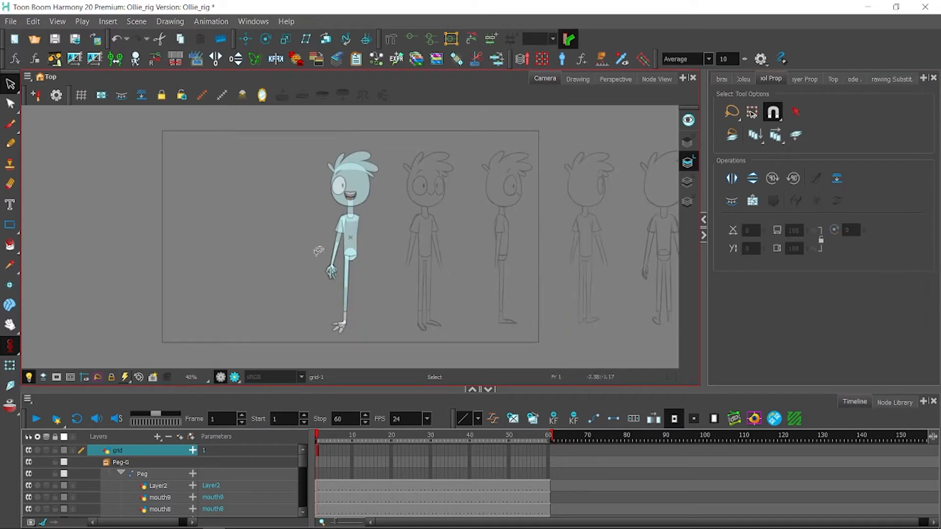
{"action": "key", "text": "2"}
{"action": "key", "text": "2"}
{"action": "key", "text": "2"}
{"action": "key", "text": "2"}
{"action": "key", "text": "2"}
{"action": "key", "text": "2"}
{"action": "key", "text": "2"}
{"action": "key", "text": "2"}
{"action": "key", "text": "2"}
{"action": "key", "text": "2"}
{"action": "key", "text": "2"}
{"action": "key", "text": "2"}
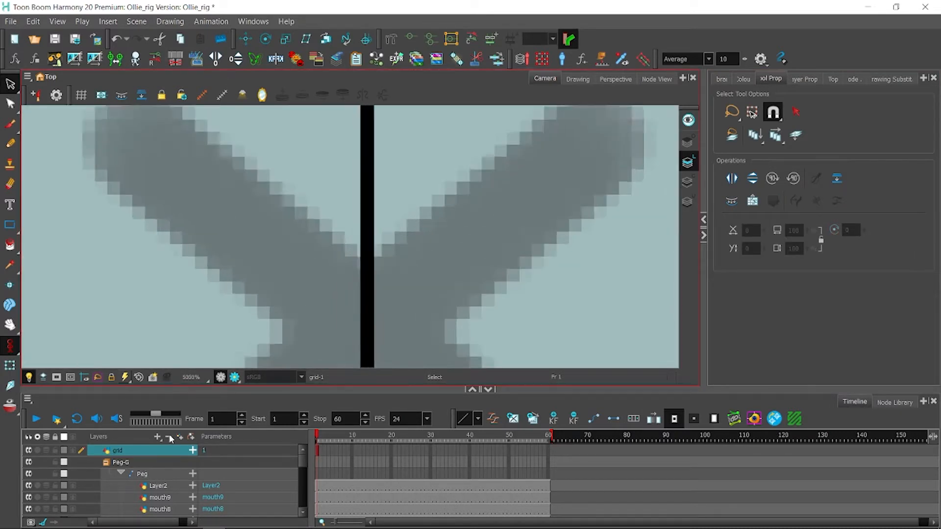
{"action": "key", "text": "2"}
{"action": "key", "text": "2"}
{"action": "key", "text": "2"}
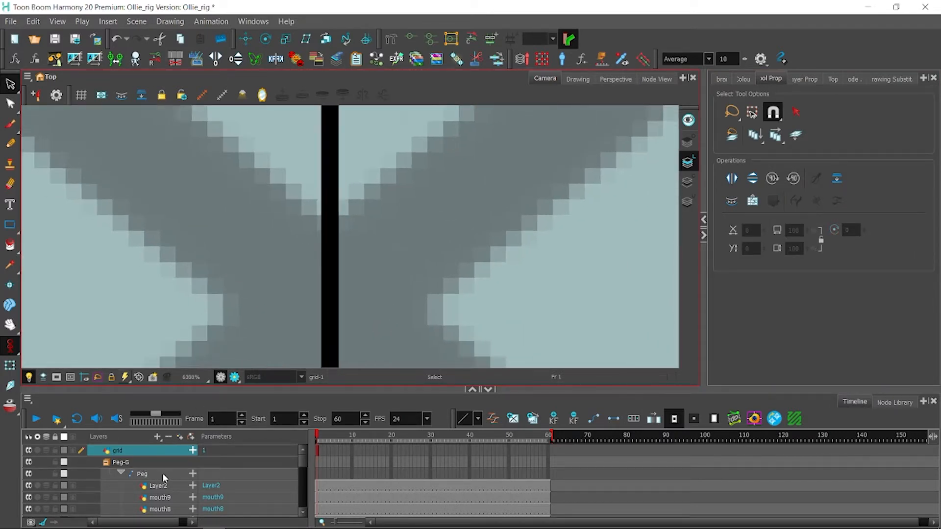
{"action": "left_click", "coordinate": [162, 473]}
{"action": "left_click", "coordinate": [247, 39]}
{"action": "left_click_drag", "start_coordinate": [392, 213], "coordinate": [378, 170]}
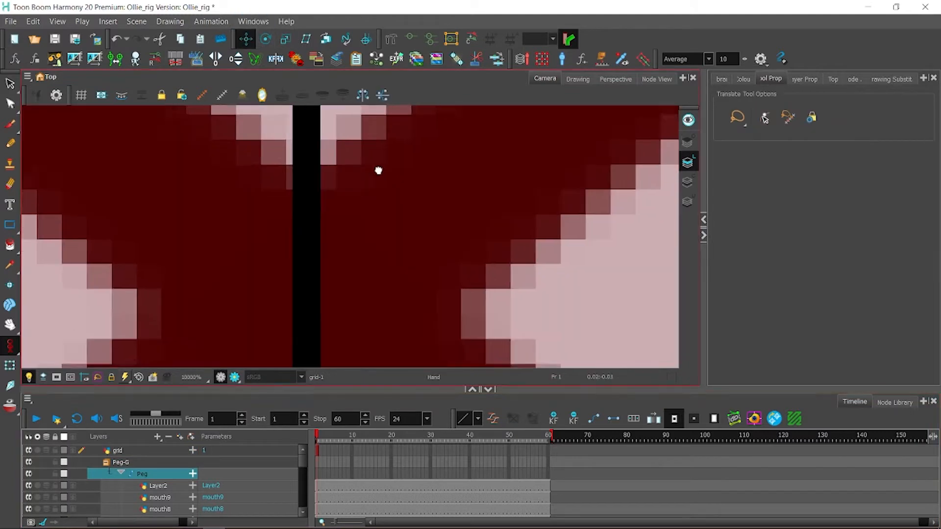
{"action": "key", "text": "1"}
{"action": "key", "text": "1"}
{"action": "key", "text": "1"}
{"action": "key", "text": "1"}
{"action": "key", "text": "1"}
{"action": "key", "text": "1"}
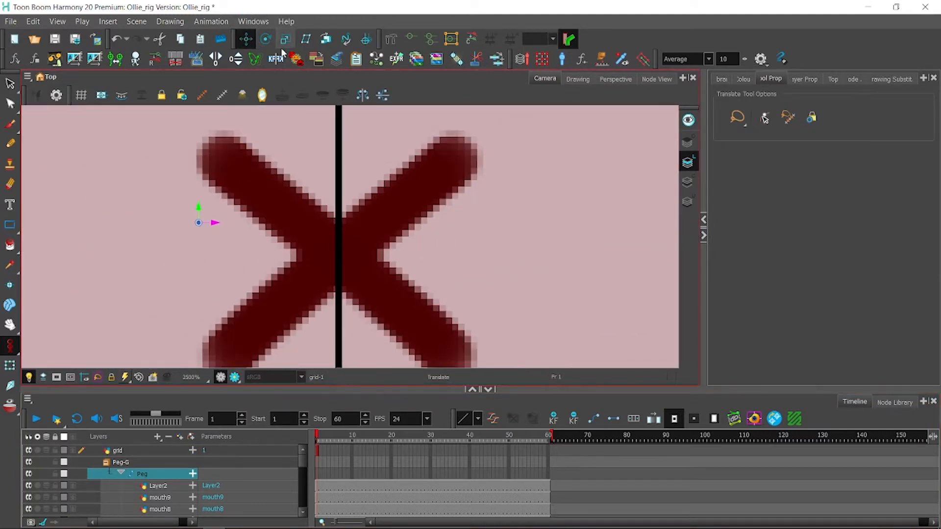
{"action": "left_click", "coordinate": [265, 39]}
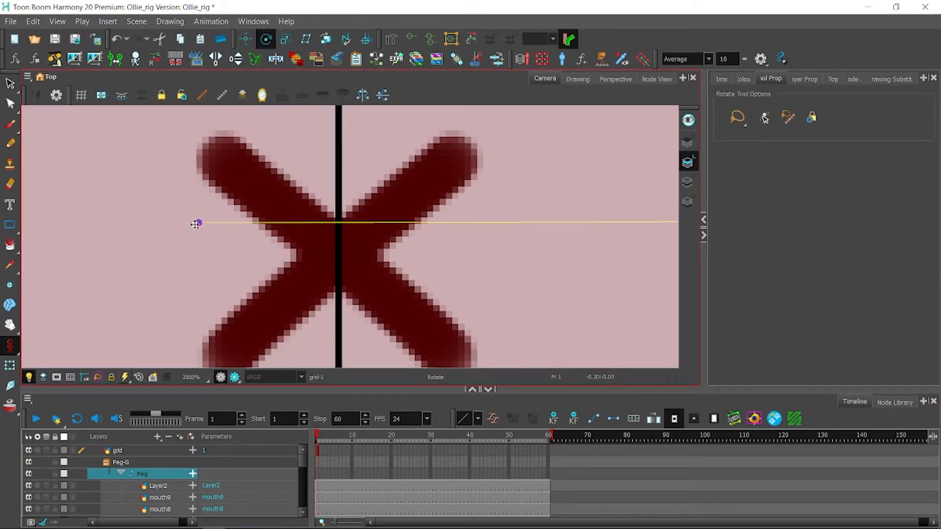
{"action": "left_click_drag", "start_coordinate": [198, 222], "coordinate": [358, 243]}
Step: Fine-tune the peg's horizontal position with the Translate tool so the chest X straddles the thin centre line evenly
{"action": "key", "text": "alt+2"}
{"action": "key", "text": "2"}
{"action": "key", "text": "2"}
{"action": "key", "text": "2"}
{"action": "key", "text": "2"}
{"action": "key", "text": "2"}
{"action": "key", "text": "2"}
{"action": "key", "text": "2"}
{"action": "key", "text": "2"}
{"action": "key", "text": "2"}
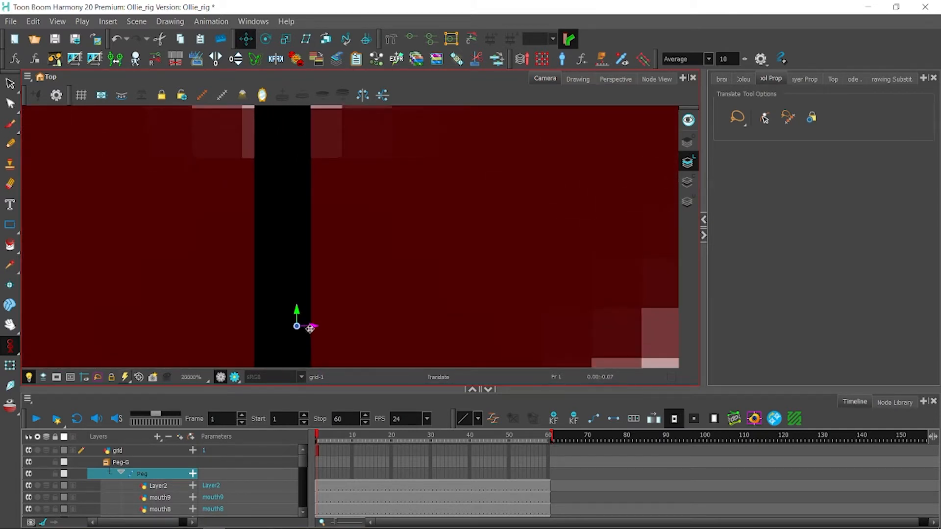
{"action": "left_click_drag", "start_coordinate": [310, 327], "coordinate": [329, 312]}
{"action": "key", "text": "shift+t"}
{"action": "key", "text": "ctrl+z"}
{"action": "left_click_drag", "start_coordinate": [304, 166], "coordinate": [324, 283]}
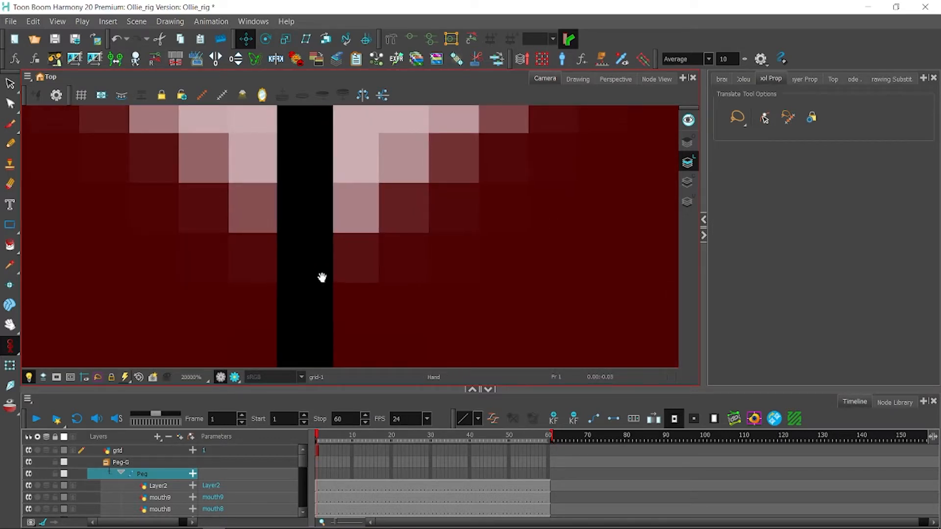
{"action": "key", "text": "1"}
{"action": "key", "text": "2"}
{"action": "key", "text": "2"}
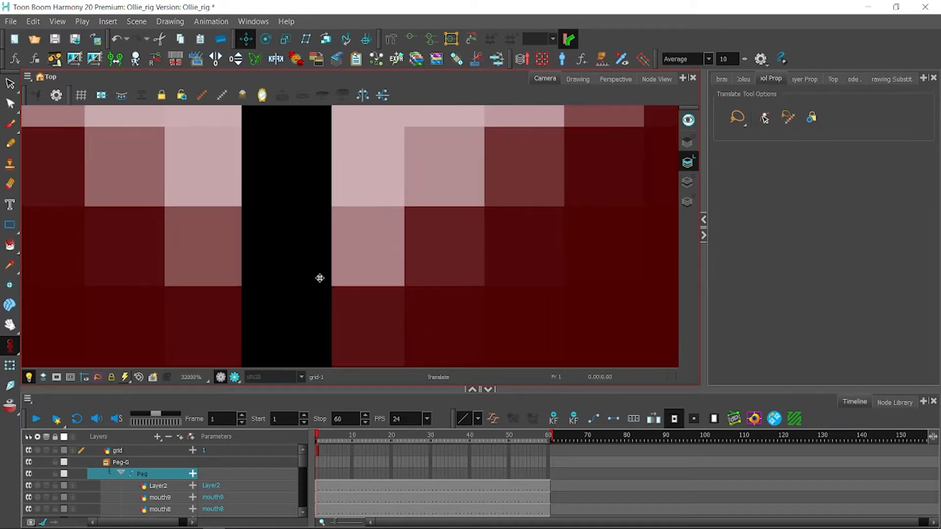
{"action": "key", "text": "1"}
{"action": "key", "text": "1"}
{"action": "key", "text": "1"}
{"action": "key", "text": "1"}
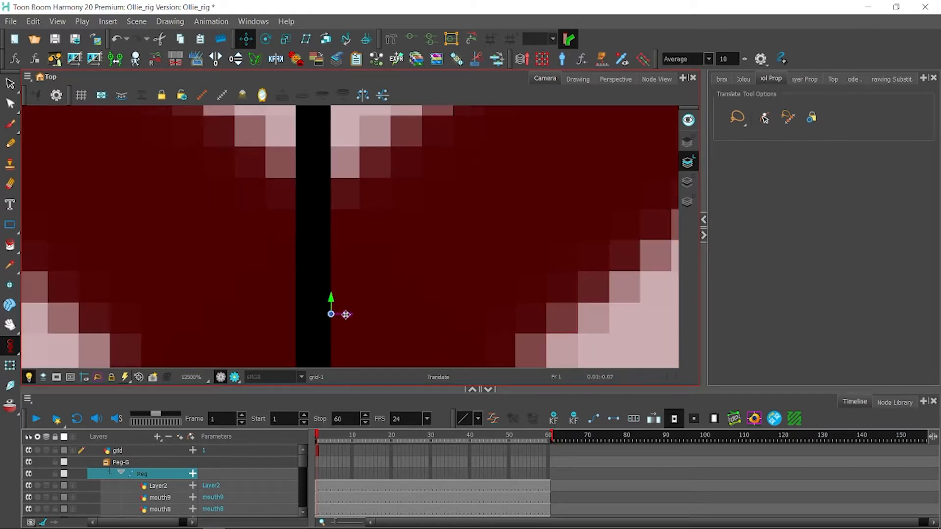
{"action": "left_click_drag", "start_coordinate": [348, 315], "coordinate": [348, 316]}
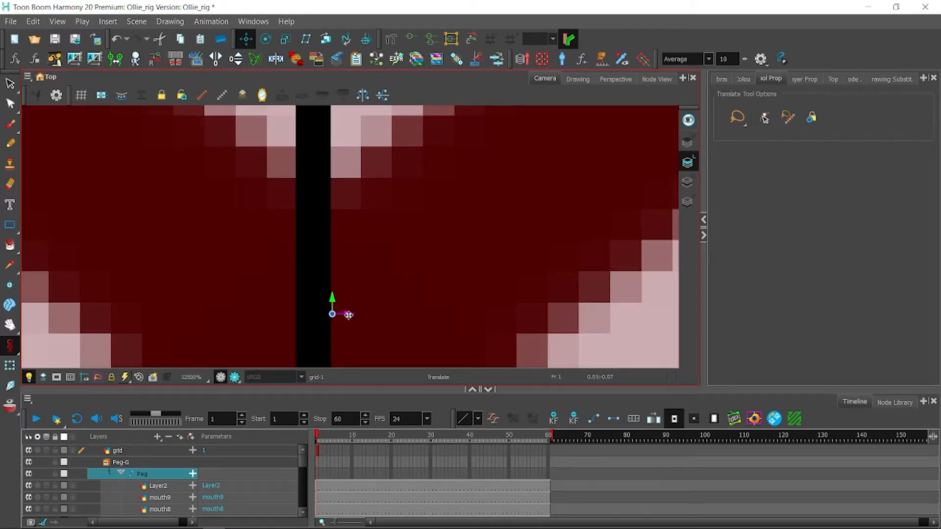
Step: Check the chest X alignment, reset the camera view, and turn Animate mode back on
{"action": "key", "text": "1"}
{"action": "key", "text": "1"}
{"action": "key", "text": "1"}
{"action": "key", "text": "1"}
{"action": "key", "text": "1"}
{"action": "key", "text": "1"}
{"action": "key", "text": "1"}
{"action": "key", "text": "1"}
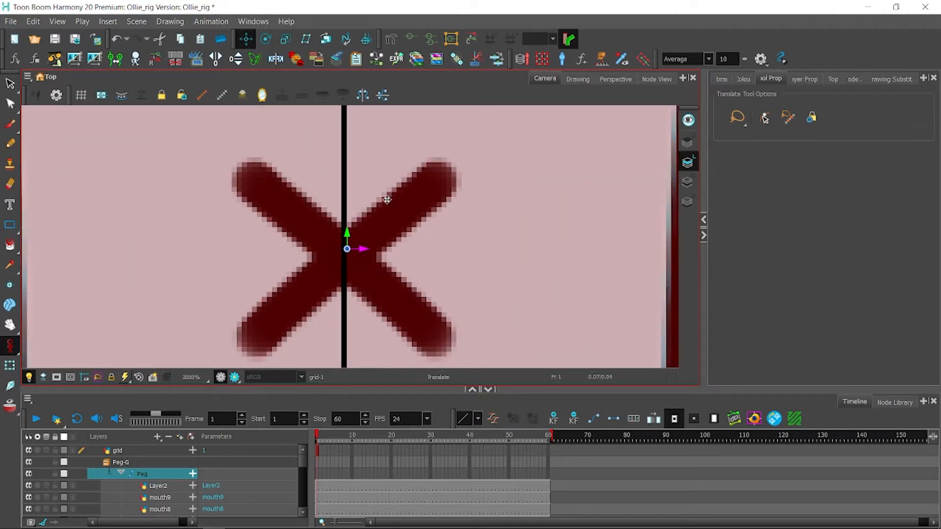
{"action": "key", "text": "space"}
{"action": "left_click_drag", "start_coordinate": [383, 206], "coordinate": [379, 183]}
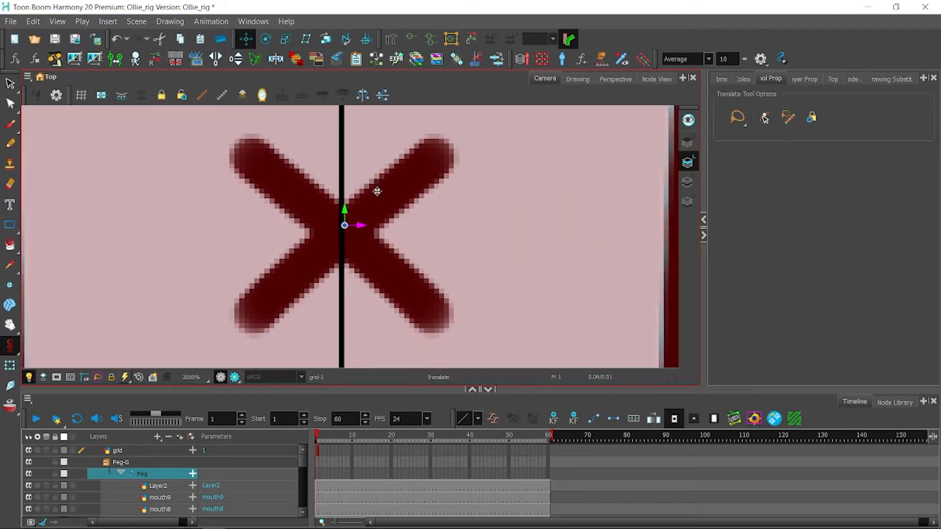
{"action": "left_click", "coordinate": [139, 378]}
{"action": "left_click", "coordinate": [10, 346]}
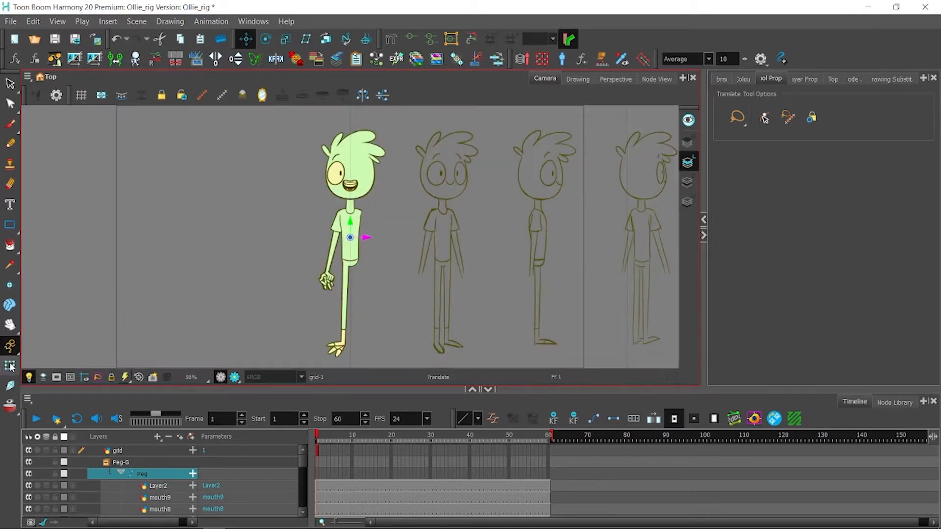
Step: Lock the Peg-G group in the timeline and expand it to check the lock on its inner layers
{"action": "key", "text": "2"}
{"action": "key", "text": "space"}
{"action": "left_click_drag", "start_coordinate": [250, 158], "coordinate": [253, 239]}
{"action": "key", "text": "2"}
{"action": "key", "text": "2"}
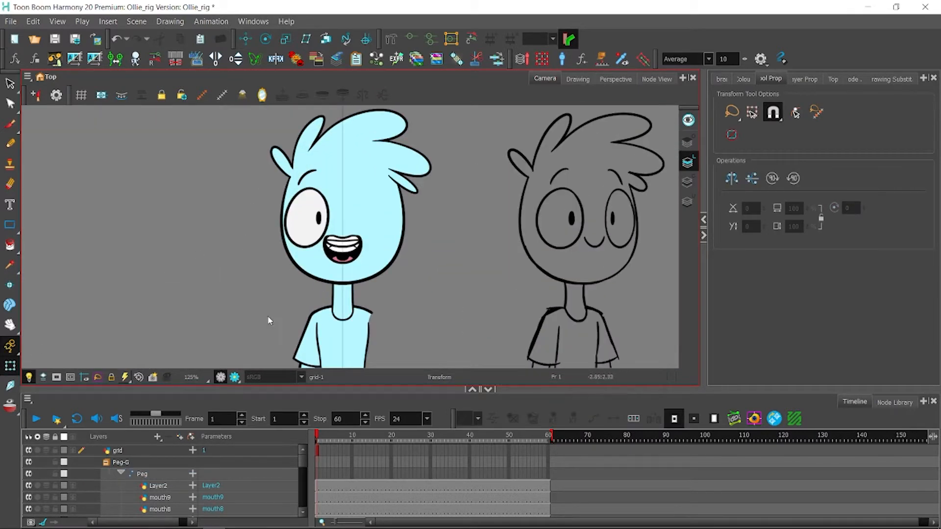
{"action": "left_click", "coordinate": [105, 463]}
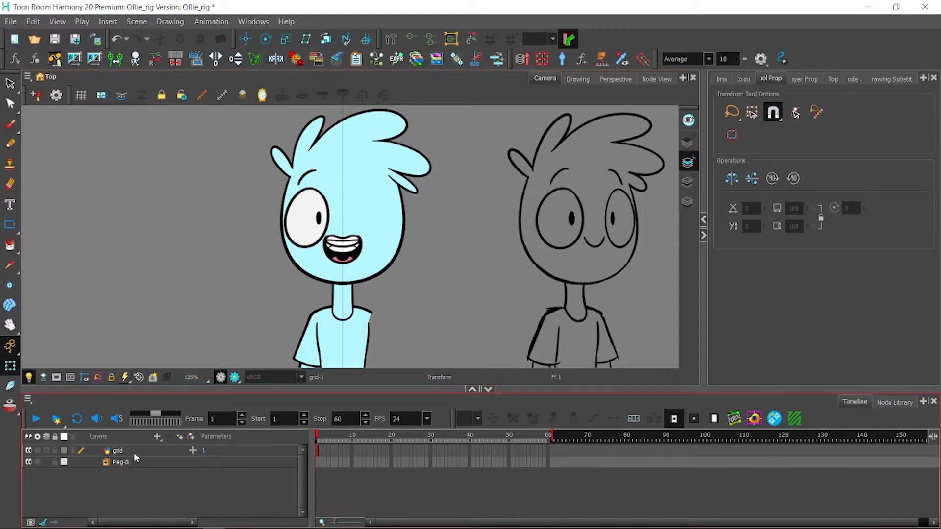
{"action": "left_click", "coordinate": [55, 462]}
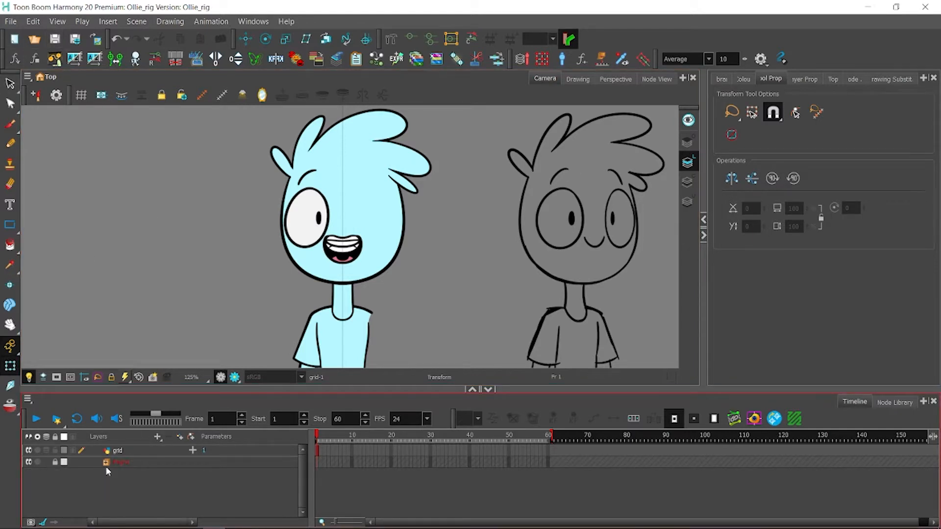
{"action": "left_click", "coordinate": [106, 462]}
{"action": "left_click", "coordinate": [55, 462]}
{"action": "left_click", "coordinate": [55, 462]}
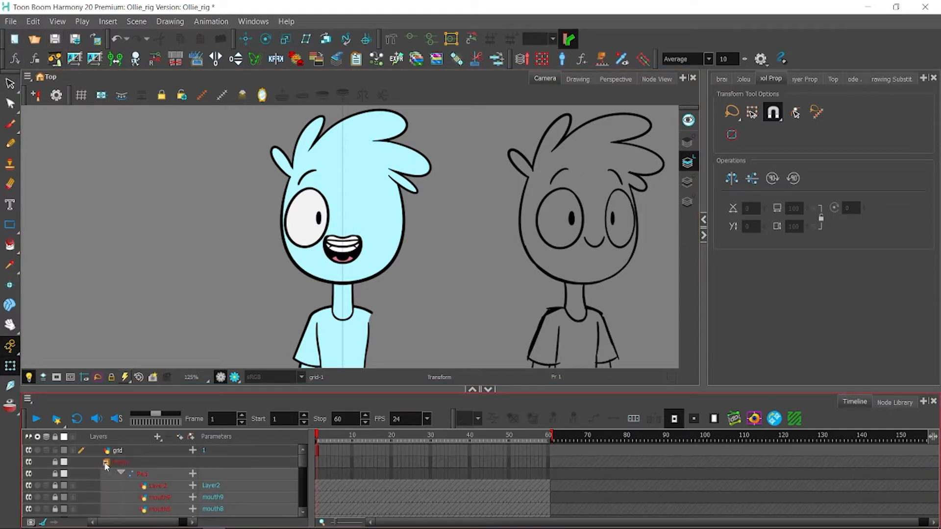
Step: Unlock the Peg-G group and expand it to show its drawing layers in the timeline
{"action": "left_click", "coordinate": [105, 463]}
{"action": "scroll", "coordinate": [163, 294], "scroll_direction": "down", "scroll_amount": 2}
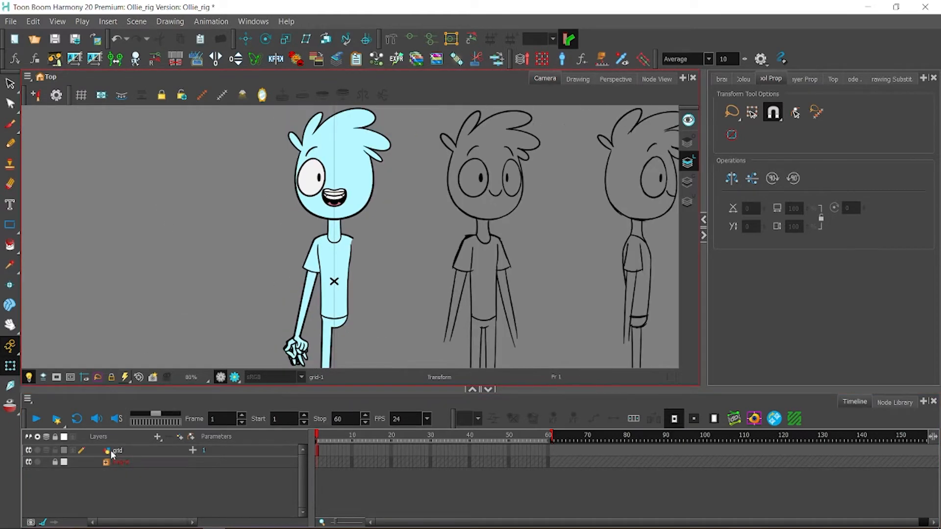
{"action": "left_click", "coordinate": [107, 462]}
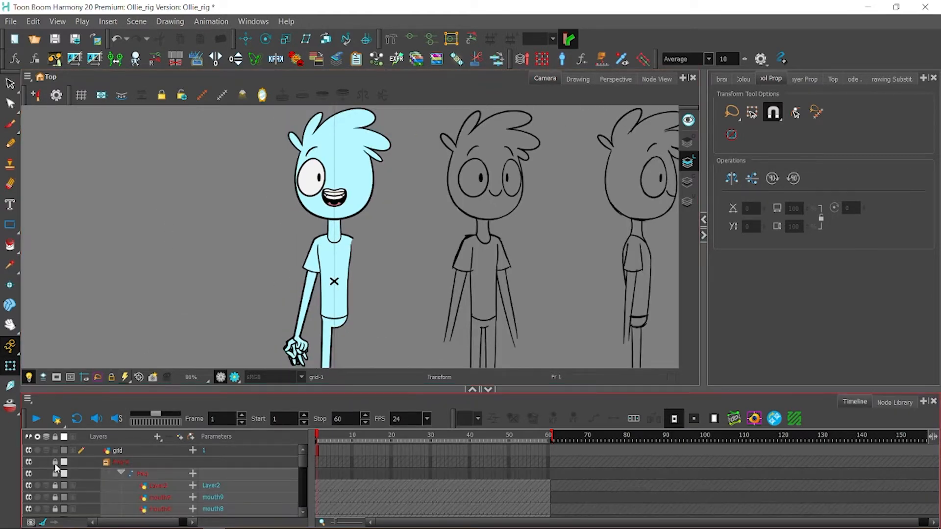
{"action": "left_click", "coordinate": [101, 463]}
{"action": "left_click", "coordinate": [105, 462]}
{"action": "left_click", "coordinate": [55, 462]}
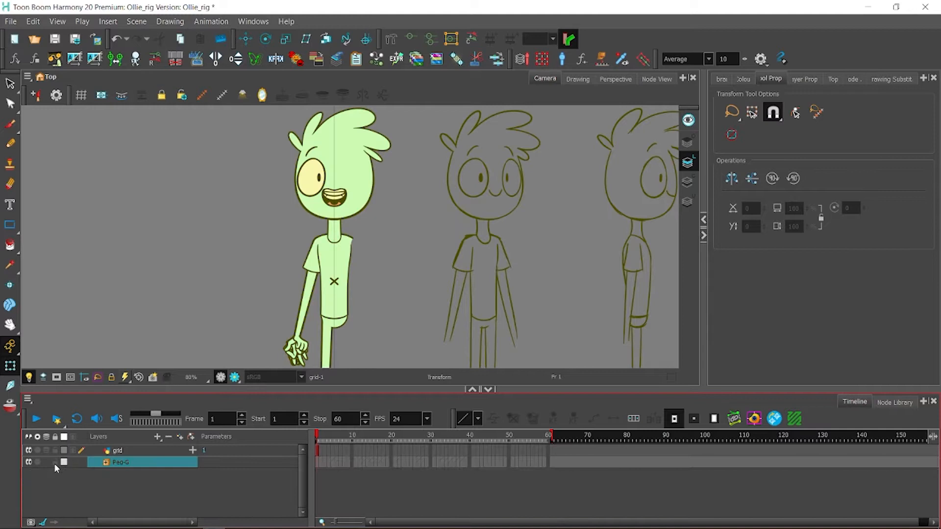
{"action": "left_click", "coordinate": [105, 464]}
Step: Try moving the hand drawing a short distance on the character, and undo the move
{"action": "scroll", "coordinate": [324, 277], "scroll_direction": "up", "scroll_amount": 3}
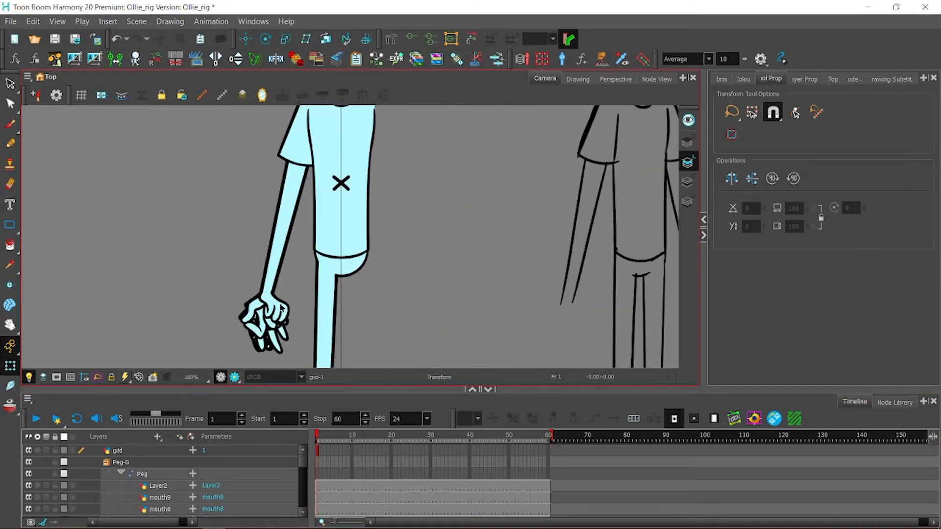
{"action": "mouse_move", "coordinate": [282, 309]}
{"action": "left_mouse_down"}
{"action": "mouse_move", "coordinate": [288, 290]}
{"action": "mouse_move", "coordinate": [306, 290]}
{"action": "left_mouse_up"}
{"action": "key", "text": "ctrl+z"}
{"action": "scroll", "coordinate": [243, 249], "scroll_direction": "down", "scroll_amount": 1}
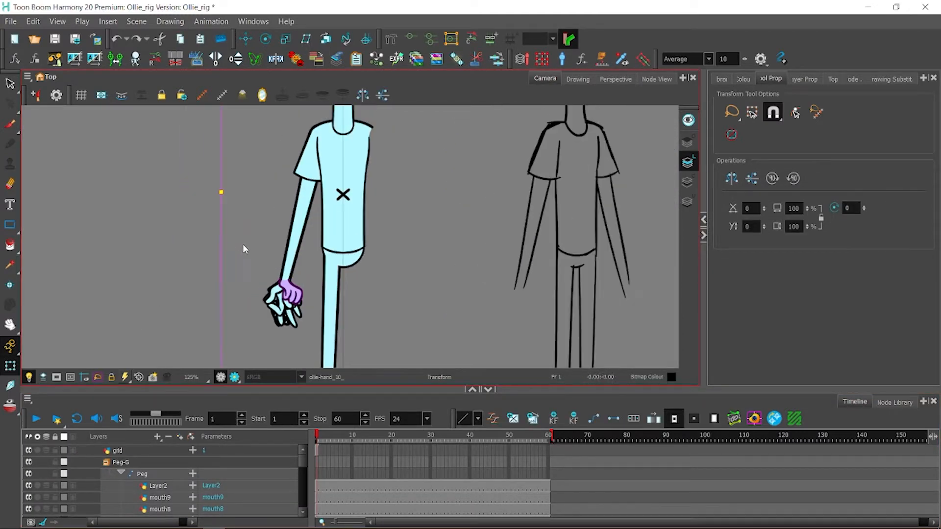
{"action": "scroll", "coordinate": [367, 194], "scroll_direction": "down", "scroll_amount": 5}
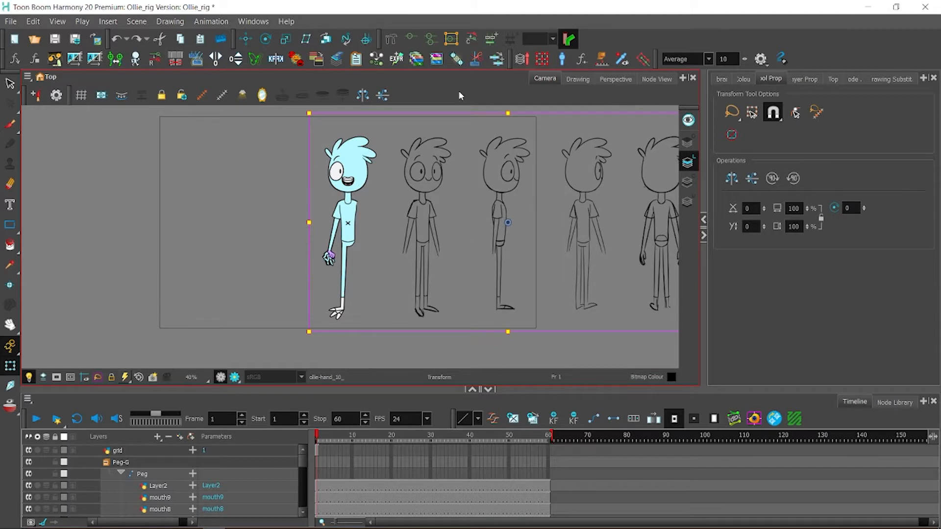
{"action": "scroll", "coordinate": [360, 178], "scroll_direction": "down", "scroll_amount": 1}
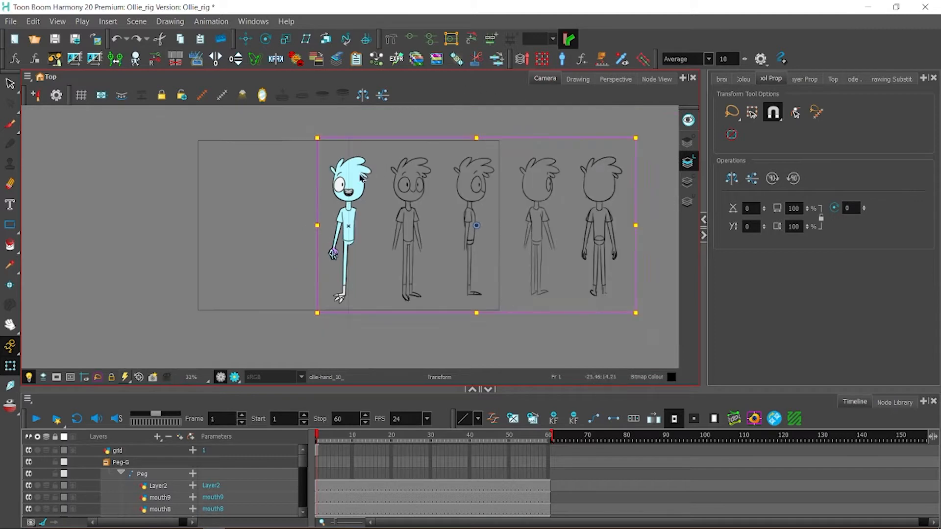
Step: Examine Layer2's Line Art and Colour Art with the Select tool for stray strokes that enlarge its bounding box
{"action": "left_click", "coordinate": [187, 483]}
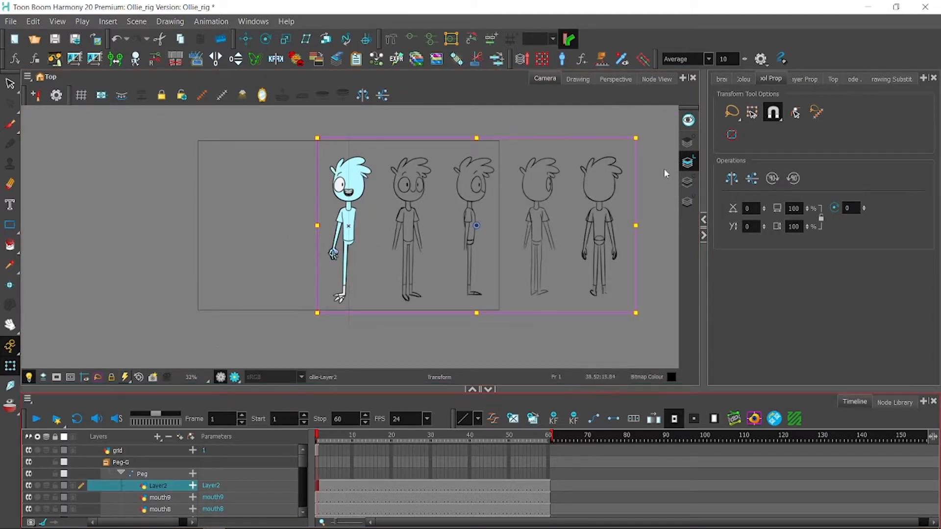
{"action": "left_click", "coordinate": [9, 83]}
{"action": "mouse_move", "coordinate": [388, 197]}
{"action": "left_mouse_down"}
{"action": "mouse_move", "coordinate": [393, 297]}
{"action": "mouse_move", "coordinate": [400, 274]}
{"action": "left_mouse_up"}
{"action": "scroll", "coordinate": [404, 207], "scroll_direction": "up", "scroll_amount": 7}
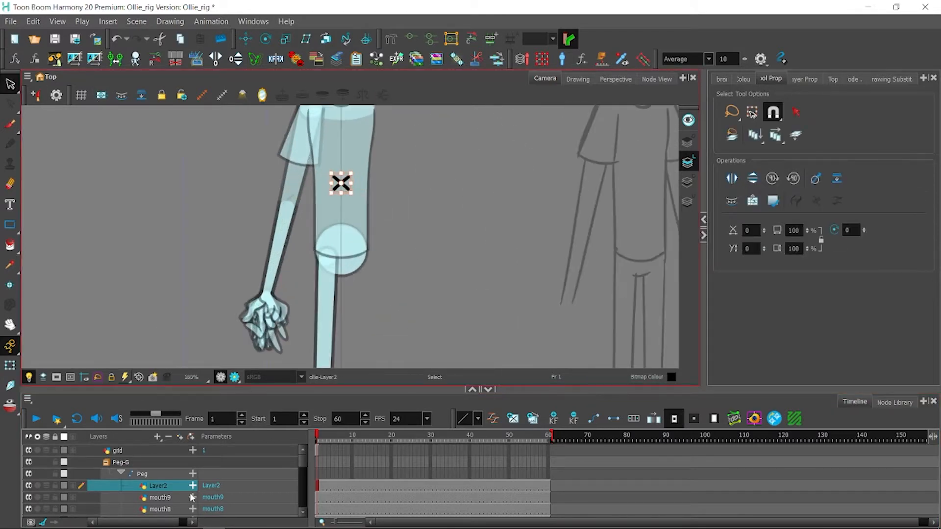
{"action": "left_click", "coordinate": [690, 183]}
{"action": "left_click_drag", "start_coordinate": [164, 243], "coordinate": [120, 286]}
{"action": "scroll", "coordinate": [375, 223], "scroll_direction": "down", "scroll_amount": 4}
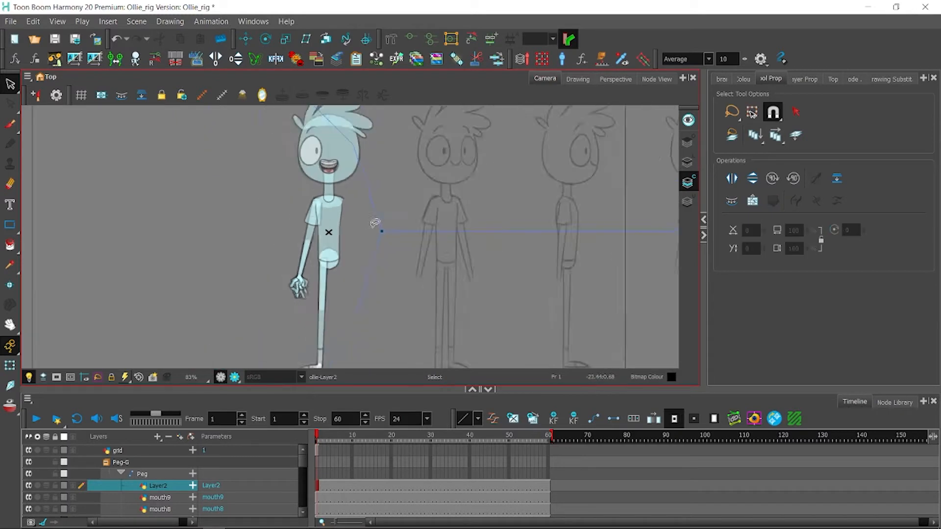
{"action": "scroll", "coordinate": [375, 223], "scroll_direction": "down", "scroll_amount": 4}
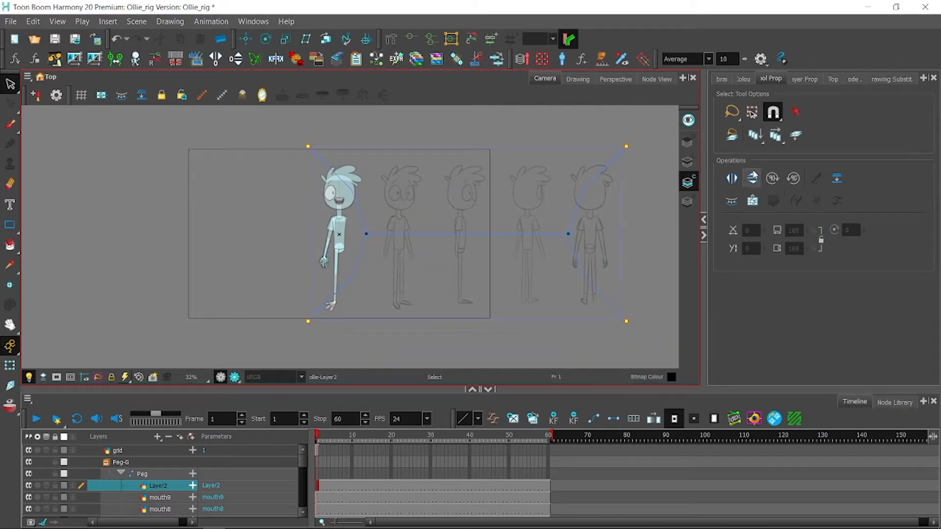
Step: Select the stray Colour Art strokes across all drawing layers at once and delete them
{"action": "left_click", "coordinate": [748, 140]}
{"action": "mouse_move", "coordinate": [649, 143]}
{"action": "left_mouse_down"}
{"action": "mouse_move", "coordinate": [33, 321]}
{"action": "mouse_move", "coordinate": [351, 76]}
{"action": "left_mouse_up"}
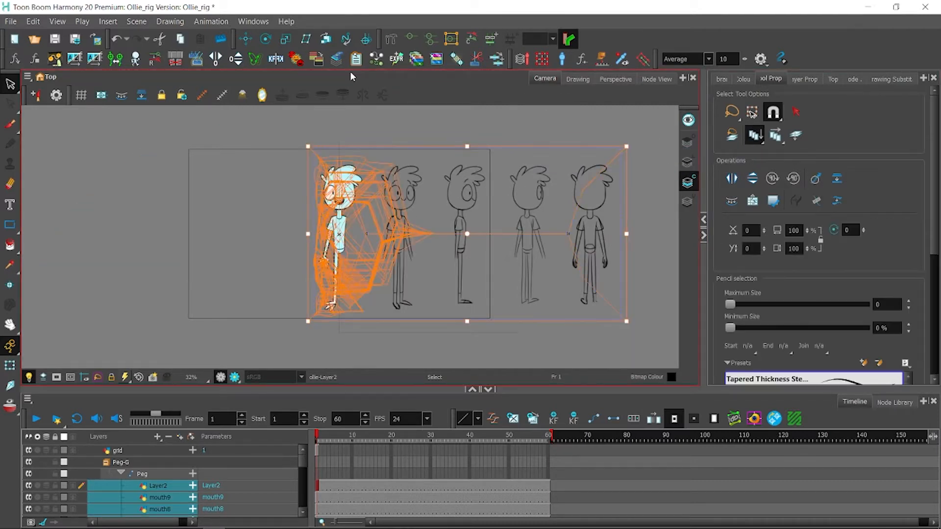
{"action": "key", "text": "Escape"}
Step: Check with the Transform tool how tightly Layer2's bounding box fits the chest X
{"action": "left_click", "coordinate": [9, 365]}
{"action": "left_click", "coordinate": [212, 240]}
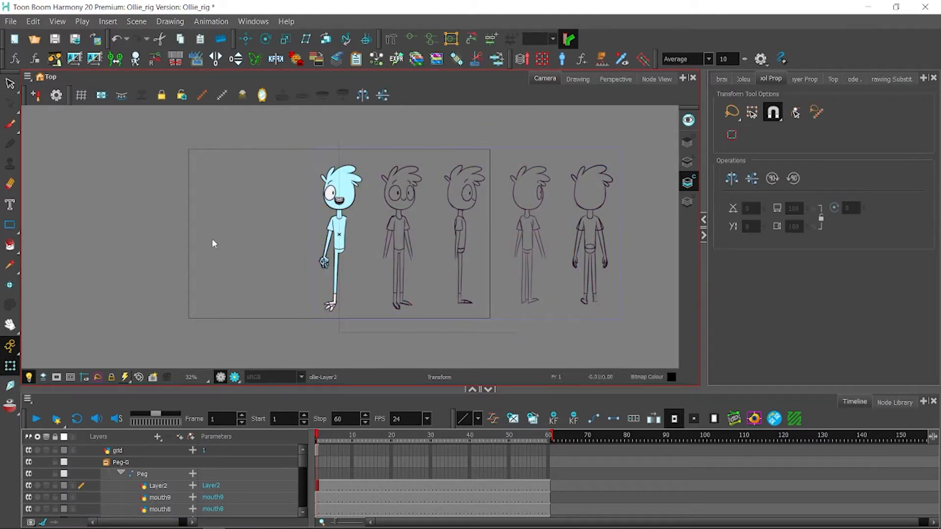
{"action": "left_click", "coordinate": [159, 486]}
{"action": "key", "text": "f"}
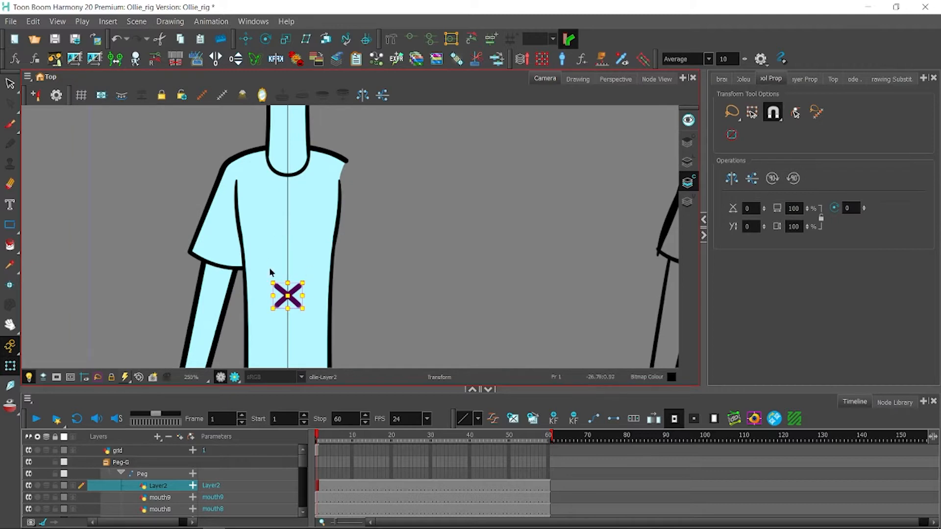
{"action": "left_click", "coordinate": [141, 378]}
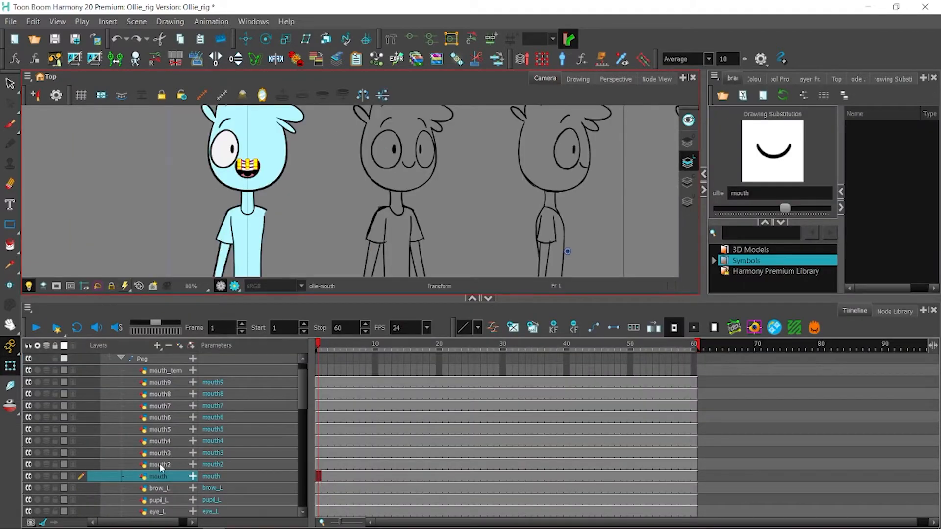
Step: Delete the separate layers mouth2 through mouth9, keeping the mouth layer
{"action": "left_click", "coordinate": [161, 465]}
{"action": "left_click", "coordinate": [170, 381], "text": "shift"}
{"action": "left_click", "coordinate": [168, 346]}
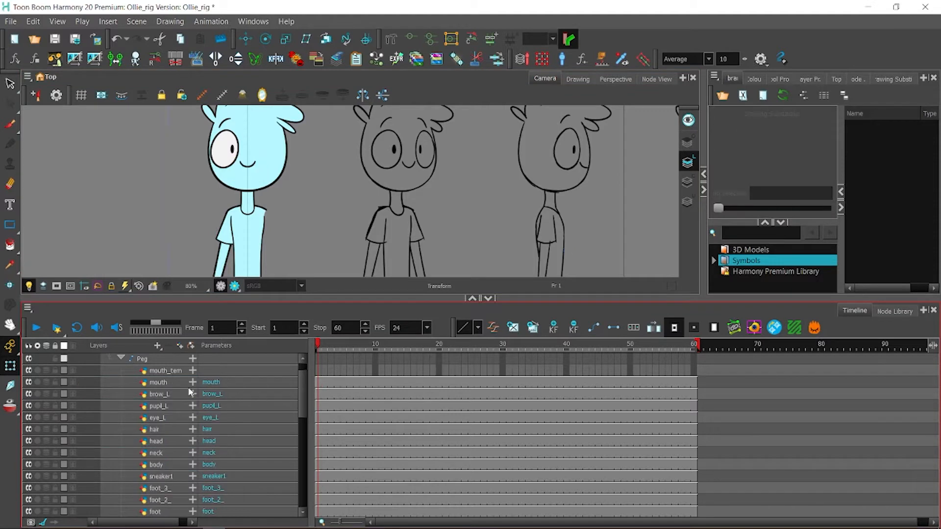
Step: Expose the drawing substitutions mouth2 to mouth9 on frames 2 to 9 of the mouth layer, one per frame
{"action": "left_click", "coordinate": [325, 383]}
{"action": "left_click", "coordinate": [331, 384]}
{"action": "key", "text": "bracketright"}
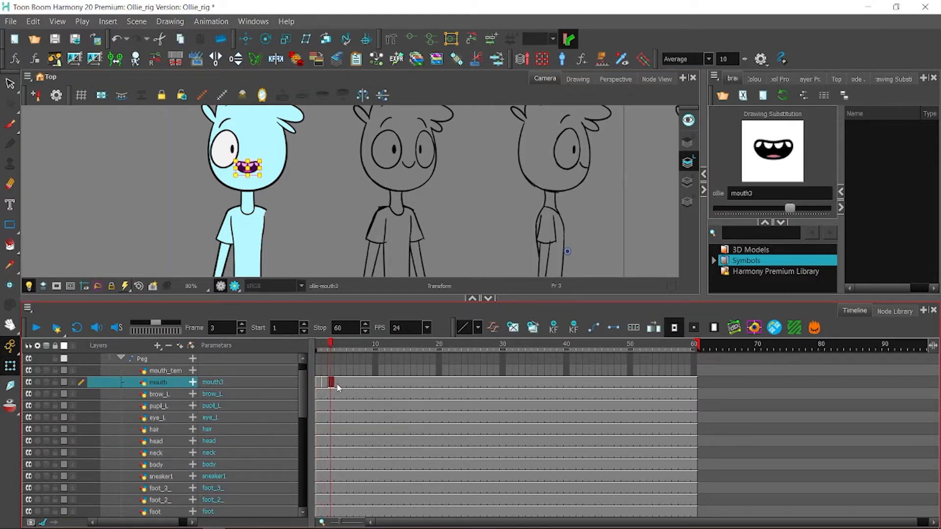
{"action": "key", "text": "bracketright"}
{"action": "key", "text": "bracketleft"}
{"action": "left_click", "coordinate": [337, 384]}
{"action": "key", "text": "bracketright"}
{"action": "left_click", "coordinate": [344, 383]}
{"action": "key", "text": "bracketright"}
{"action": "left_click", "coordinate": [350, 384]}
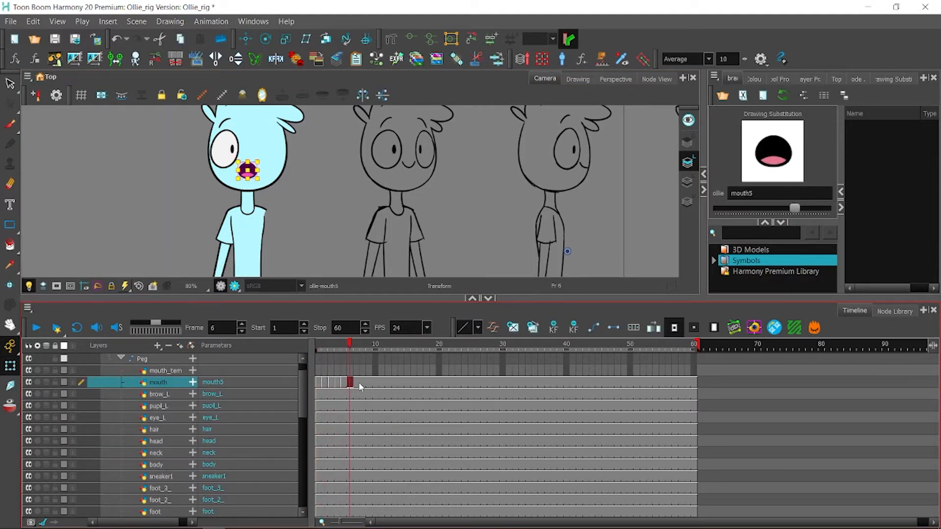
{"action": "key", "text": "bracketright"}
{"action": "left_click", "coordinate": [358, 384]}
{"action": "key", "text": "bracketright"}
{"action": "left_click", "coordinate": [364, 384]}
{"action": "key", "text": "bracketright"}
{"action": "left_click", "coordinate": [369, 384]}
{"action": "key", "text": "bracketright"}
{"action": "left_click", "coordinate": [376, 383]}
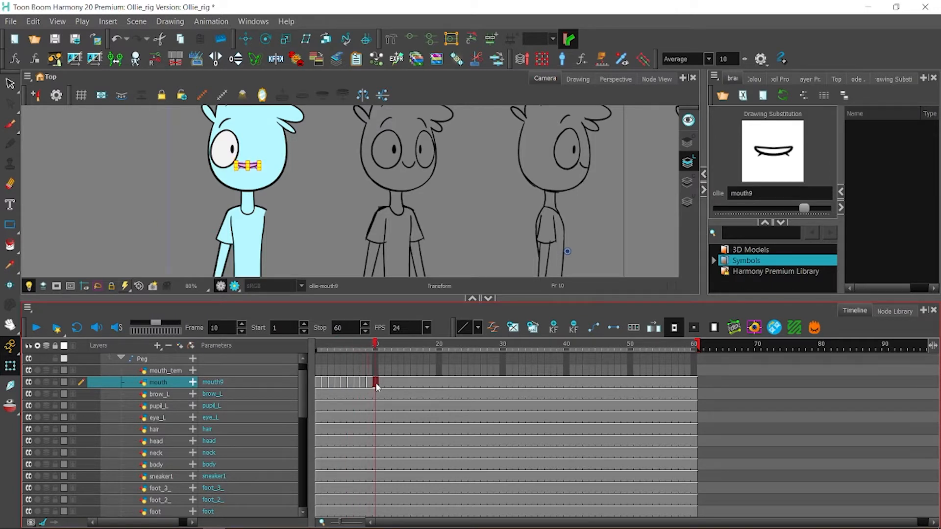
{"action": "key", "text": "bracketright"}
{"action": "key", "text": "bracketleft"}
{"action": "left_click", "coordinate": [113, 240]}
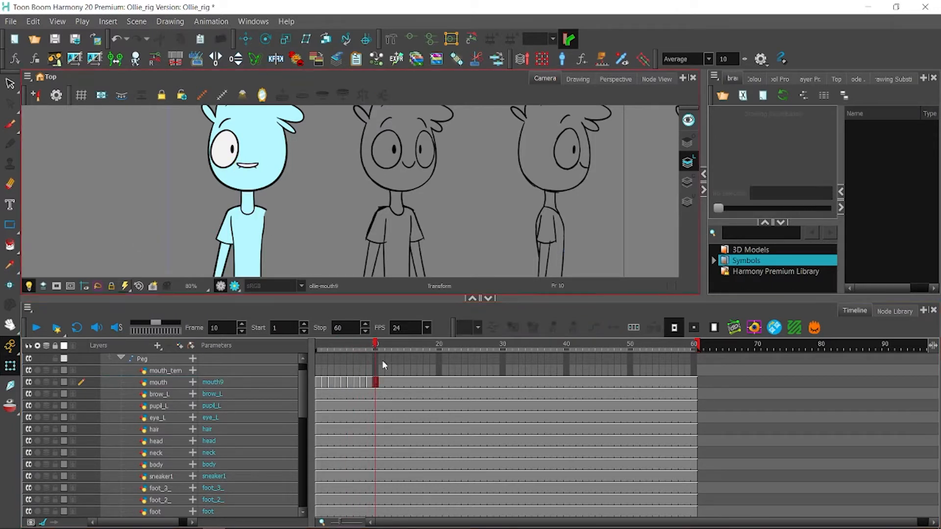
Step: Return to frame 1 and delete the separate layers hand_2_ through hand_10_, keeping the hand layer
{"action": "left_click_drag", "start_coordinate": [380, 346], "coordinate": [317, 345]}
{"action": "left_click_drag", "start_coordinate": [277, 267], "coordinate": [314, 194]}
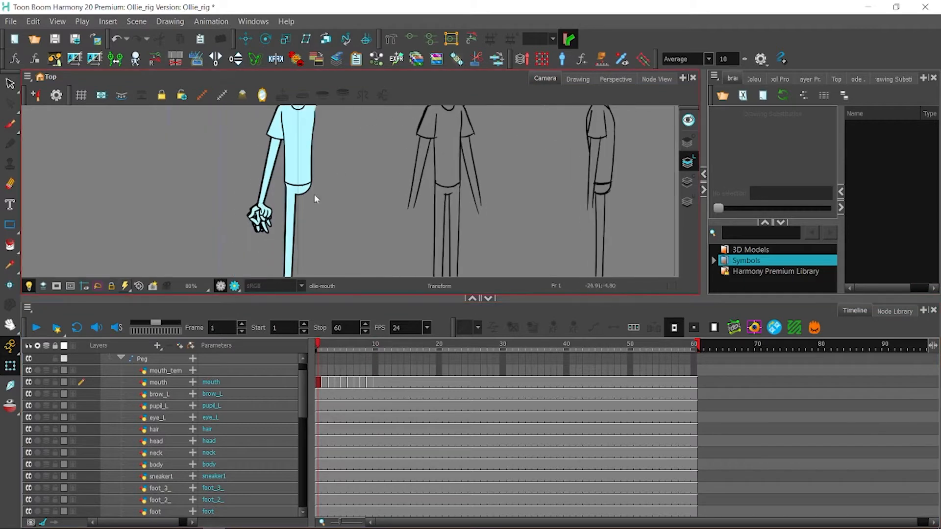
{"action": "left_click_drag", "start_coordinate": [300, 397], "coordinate": [297, 460]}
{"action": "left_click", "coordinate": [159, 473]}
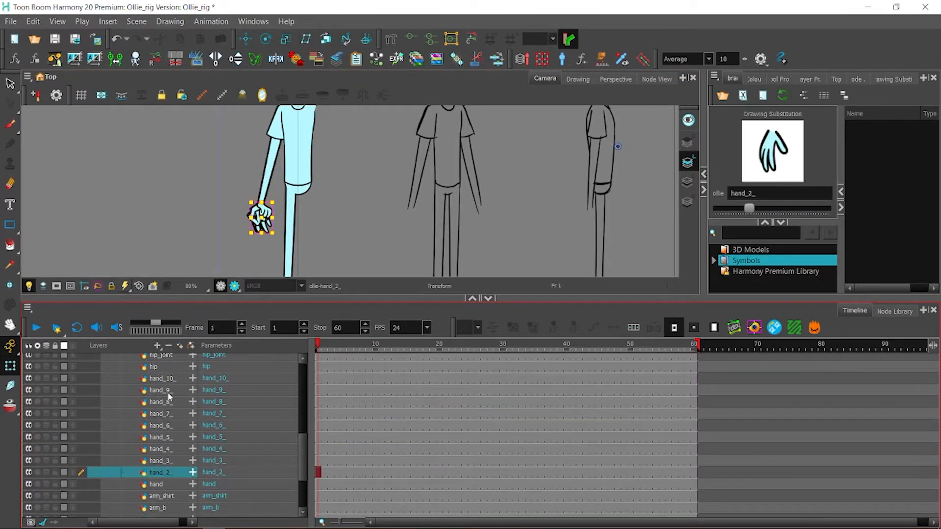
{"action": "left_click", "coordinate": [166, 380], "text": "shift"}
{"action": "left_click", "coordinate": [170, 346]}
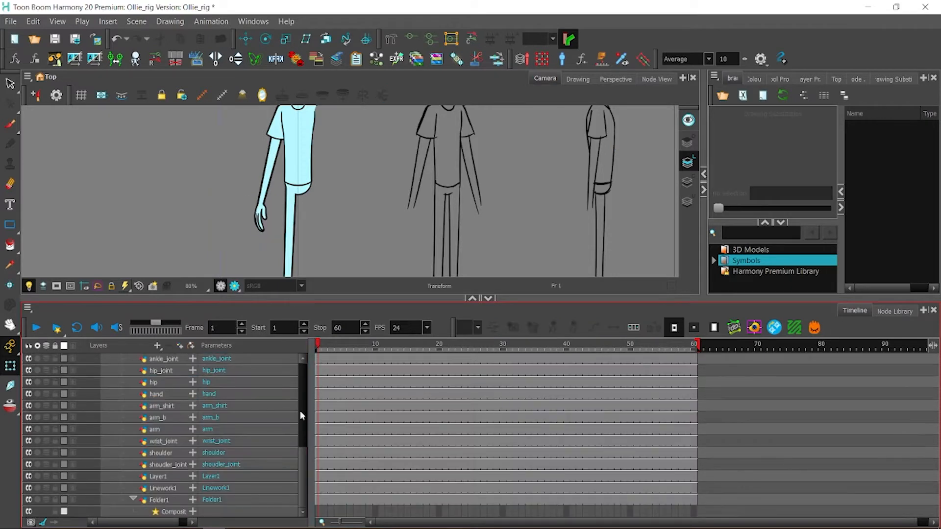
Step: Expose the drawing substitutions hand_2_ to hand_10_ on frames 2 to 10 of the hand layer, one per frame
{"action": "left_click", "coordinate": [166, 394]}
{"action": "left_click", "coordinate": [170, 381]}
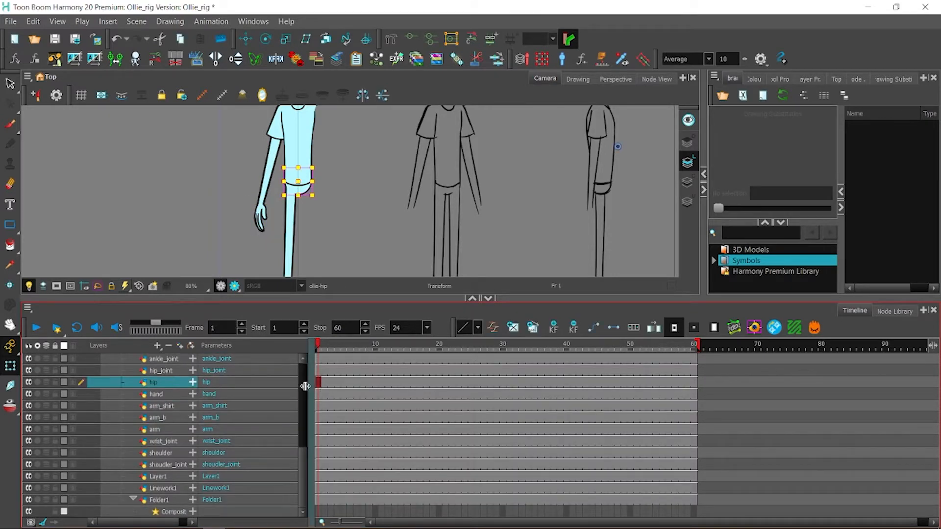
{"action": "left_click", "coordinate": [326, 395]}
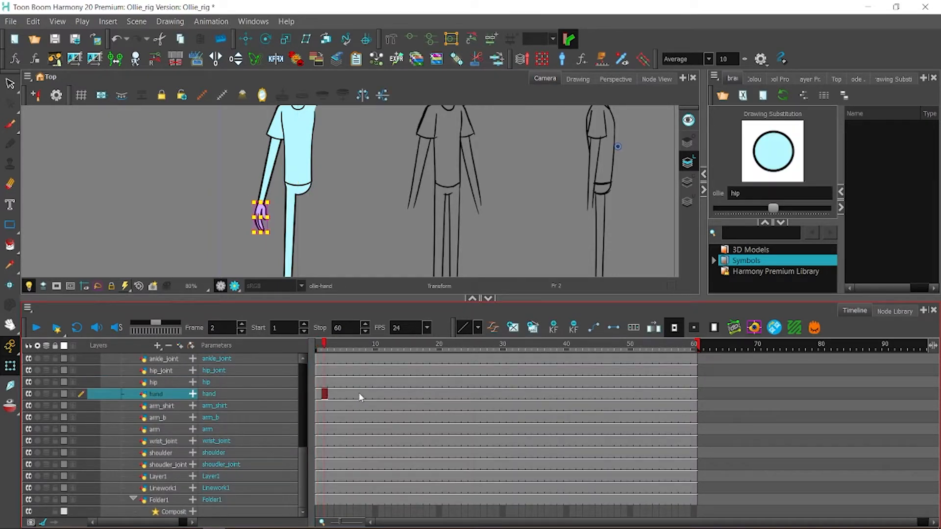
{"action": "key", "text": "bracketright"}
{"action": "left_click", "coordinate": [331, 395]}
{"action": "key", "text": "bracketright"}
{"action": "left_click", "coordinate": [339, 395]}
{"action": "key", "text": "bracketright"}
{"action": "left_click", "coordinate": [345, 394]}
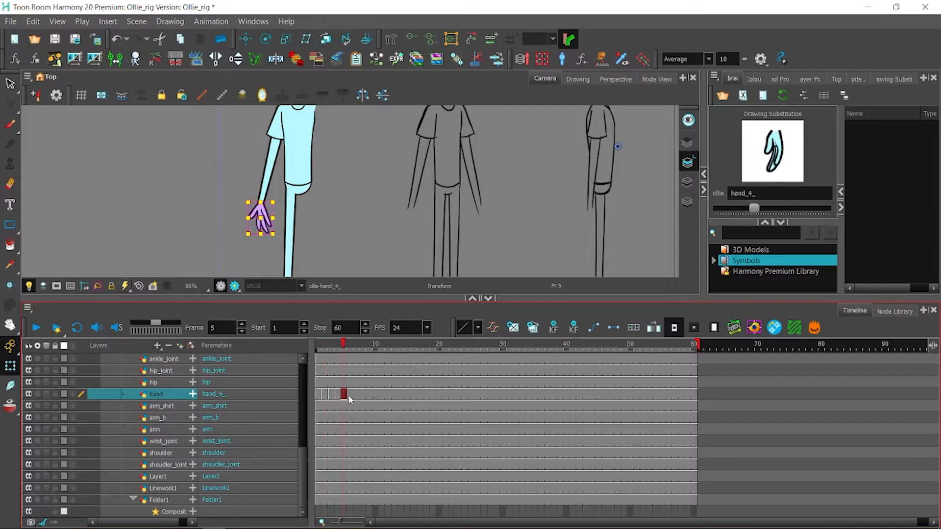
{"action": "key", "text": "bracketright"}
{"action": "left_click", "coordinate": [352, 395]}
{"action": "key", "text": "bracketright"}
{"action": "left_click", "coordinate": [358, 395]}
{"action": "key", "text": "bracketright"}
{"action": "left_click", "coordinate": [364, 395]}
{"action": "key", "text": "bracketright"}
{"action": "left_click", "coordinate": [369, 395]}
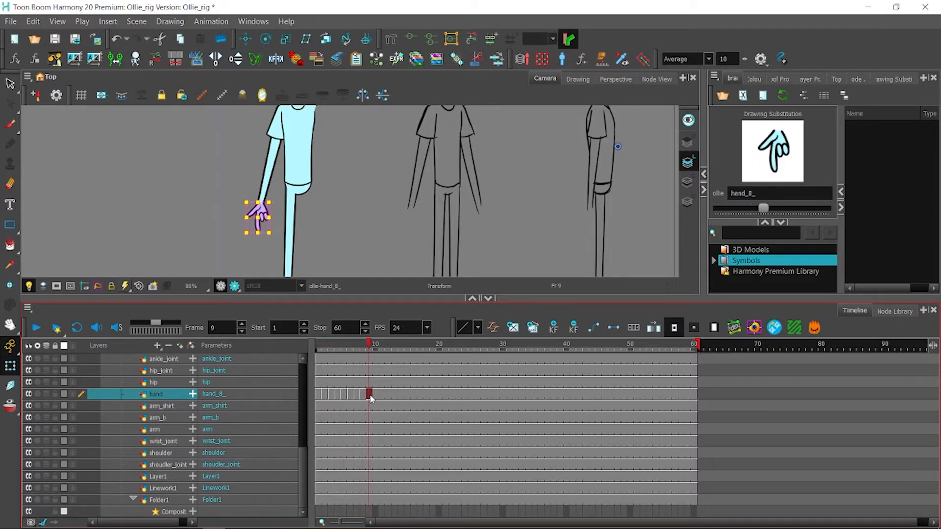
{"action": "key", "text": "bracketright"}
{"action": "left_click", "coordinate": [375, 395]}
{"action": "key", "text": "bracketright"}
{"action": "left_click", "coordinate": [382, 396]}
{"action": "key", "text": "bracketright"}
{"action": "key", "text": "bracketleft"}
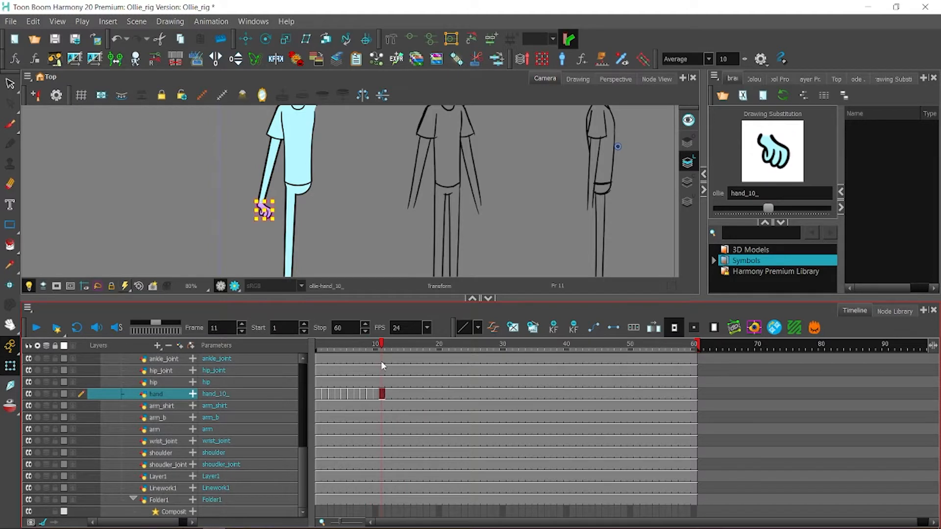
Step: Deselect the hand, return the playhead to frame 1, enlarge the camera view and save the scene
{"action": "left_click", "coordinate": [345, 195]}
{"action": "left_click_drag", "start_coordinate": [345, 196], "coordinate": [417, 161]}
{"action": "key", "text": "2"}
{"action": "key", "text": "2"}
{"action": "key", "text": "2"}
{"action": "left_click", "coordinate": [314, 345]}
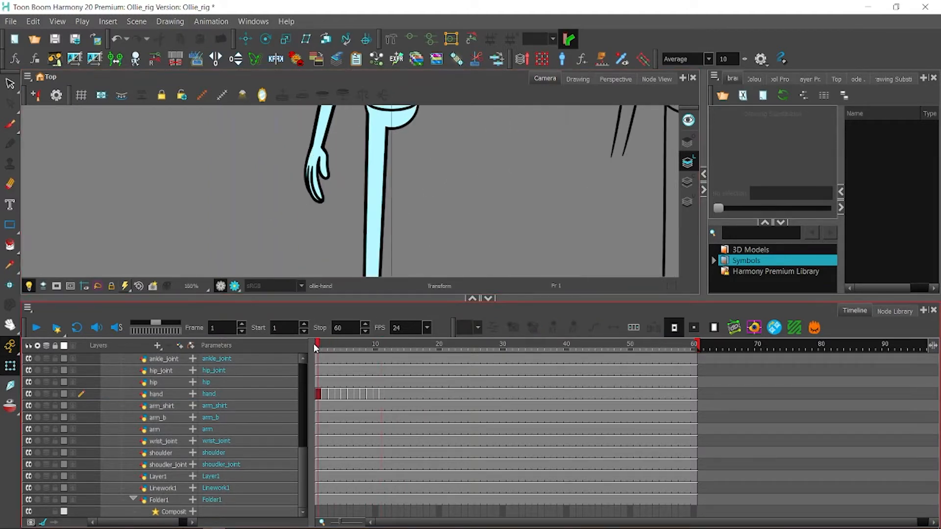
{"action": "mouse_move", "coordinate": [313, 345]}
{"action": "left_mouse_down"}
{"action": "mouse_move", "coordinate": [376, 355]}
{"action": "mouse_move", "coordinate": [317, 356]}
{"action": "left_mouse_up"}
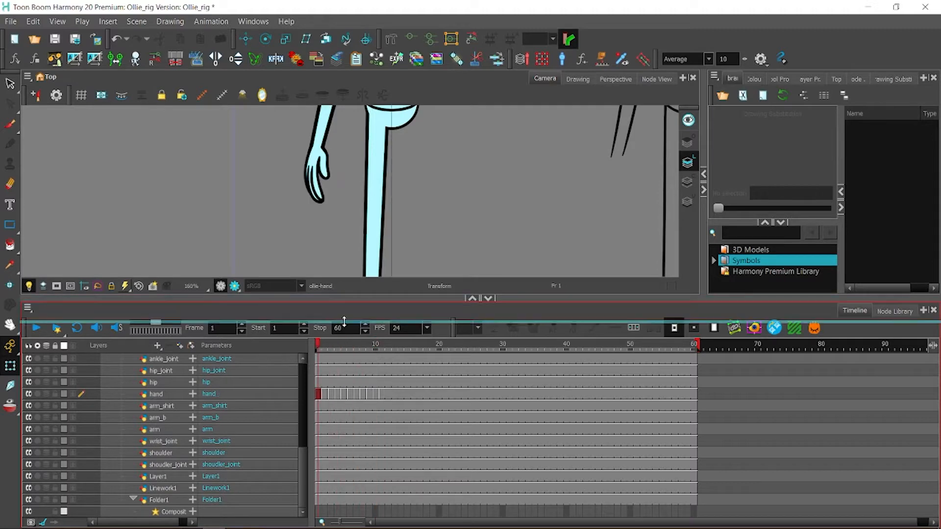
{"action": "left_click_drag", "start_coordinate": [345, 297], "coordinate": [345, 392]}
{"action": "scroll", "coordinate": [448, 237], "scroll_direction": "down", "scroll_amount": 4}
{"action": "scroll", "coordinate": [127, 131], "scroll_direction": "down", "scroll_amount": 1}
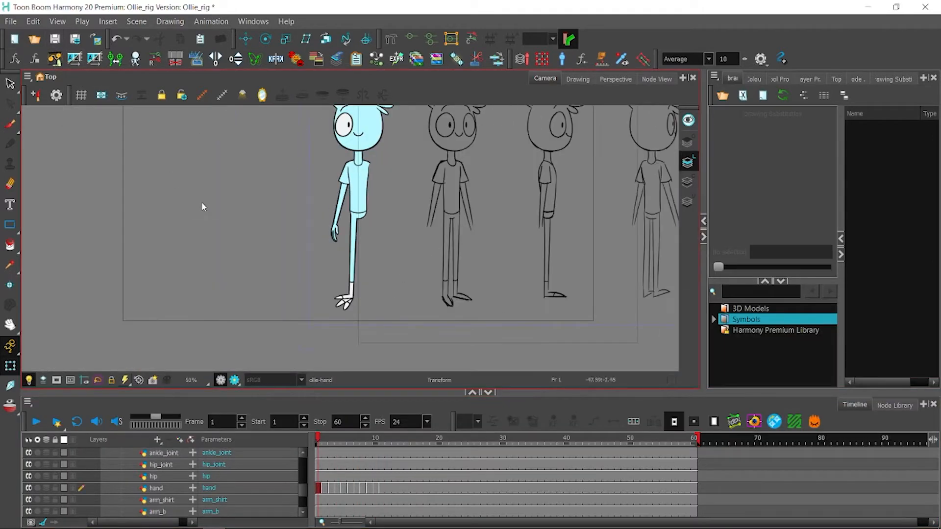
{"action": "key", "text": "ctrl+s"}
Step: Enlarge the timeline area, collapse and lock the Peg-G group holding the character layers, and save the scene
{"action": "left_click_drag", "start_coordinate": [227, 160], "coordinate": [234, 253]}
{"action": "scroll", "coordinate": [382, 222], "scroll_direction": "up", "scroll_amount": 2}
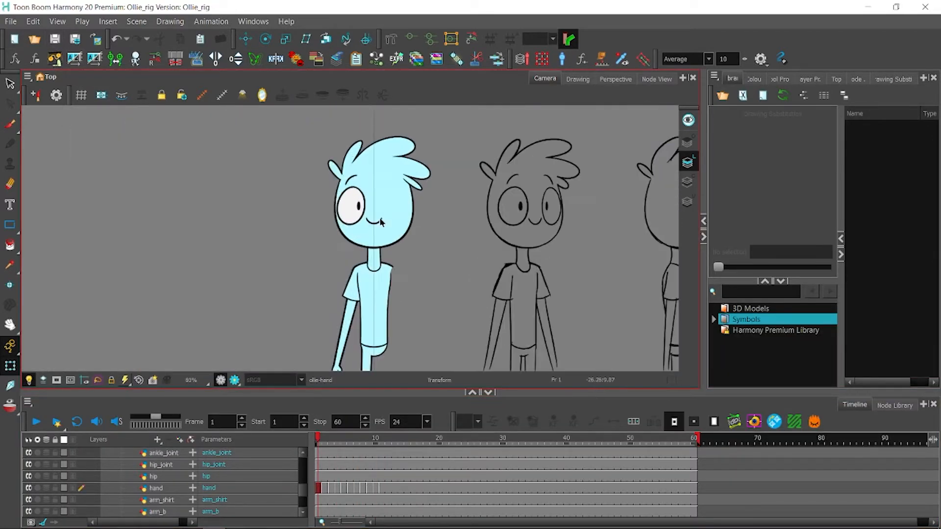
{"action": "scroll", "coordinate": [381, 222], "scroll_direction": "up", "scroll_amount": 2}
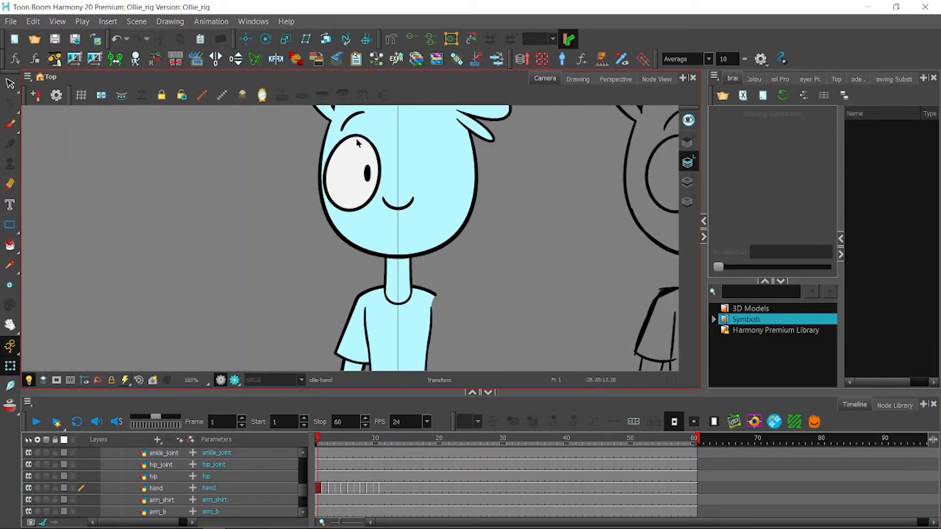
{"action": "left_click_drag", "start_coordinate": [353, 164], "coordinate": [317, 230]}
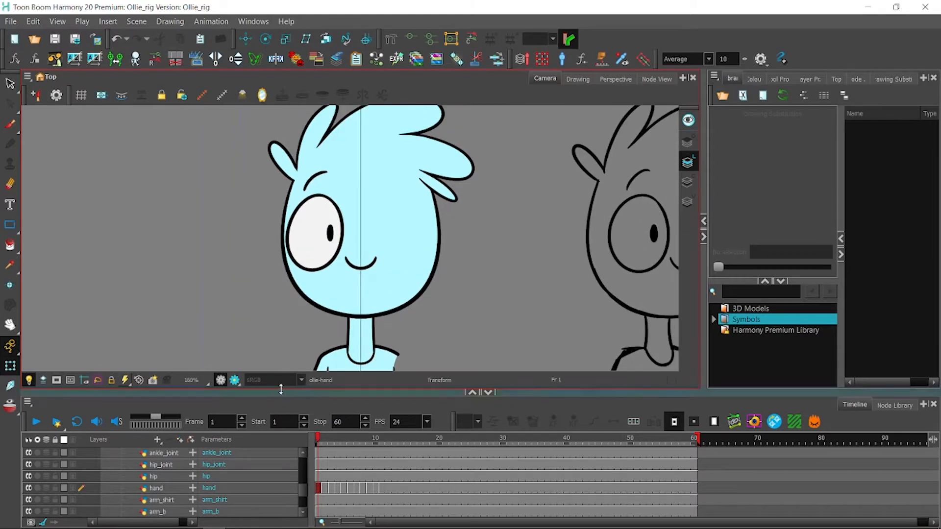
{"action": "left_click_drag", "start_coordinate": [281, 390], "coordinate": [281, 349]}
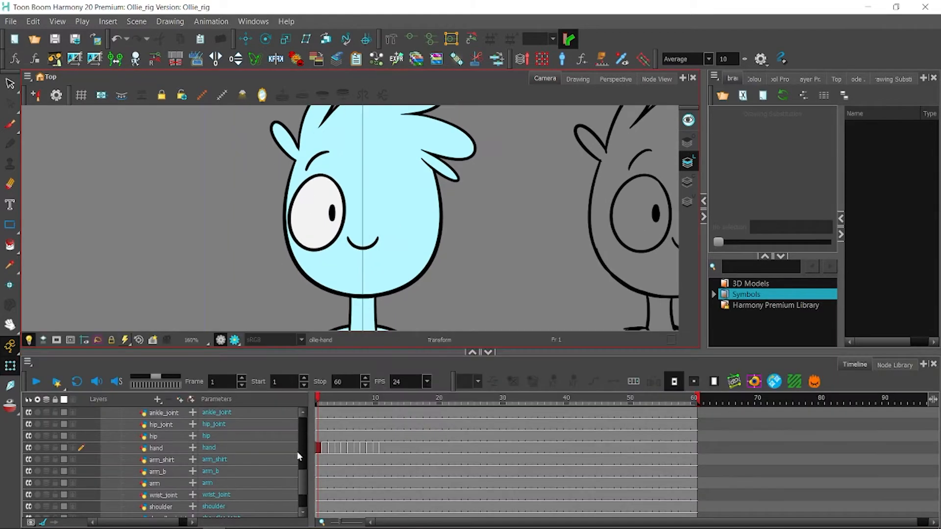
{"action": "left_click_drag", "start_coordinate": [302, 461], "coordinate": [300, 417]}
{"action": "left_click", "coordinate": [117, 436]}
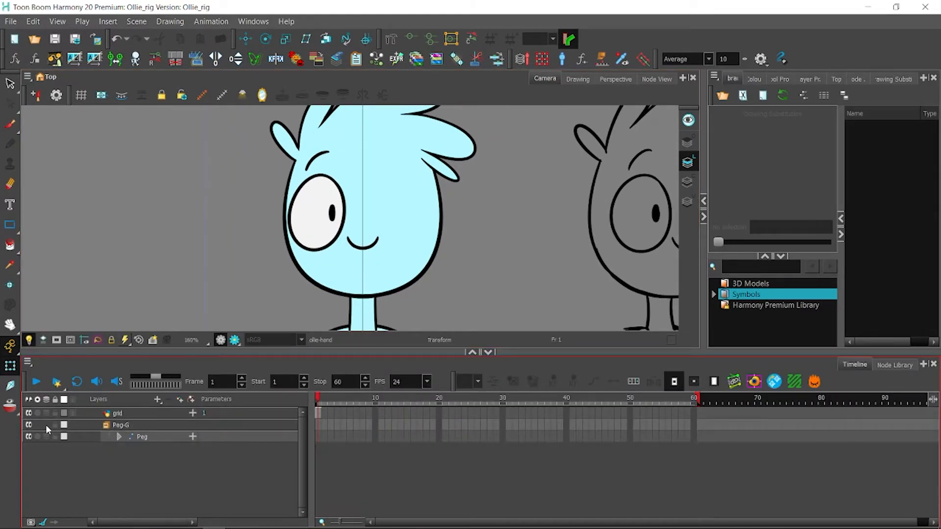
{"action": "left_click", "coordinate": [107, 425]}
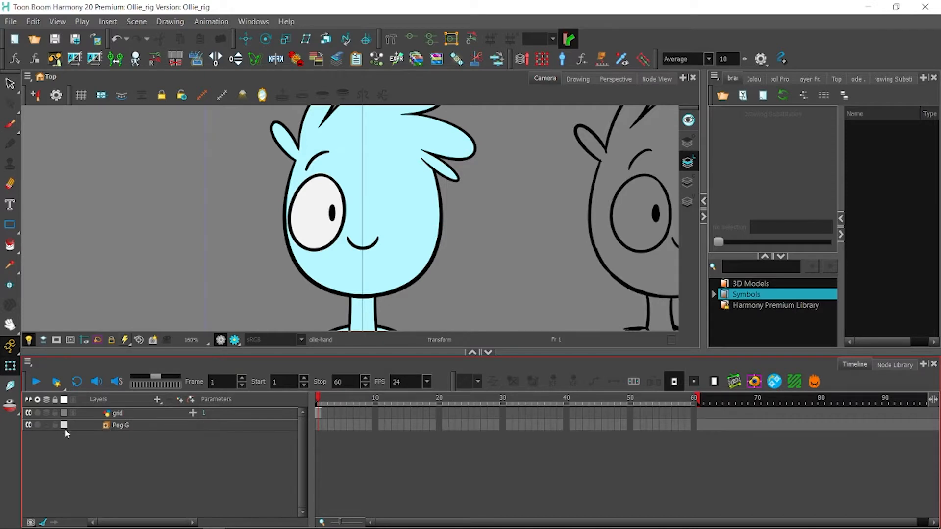
{"action": "left_click", "coordinate": [55, 425]}
{"action": "left_click", "coordinate": [55, 39]}
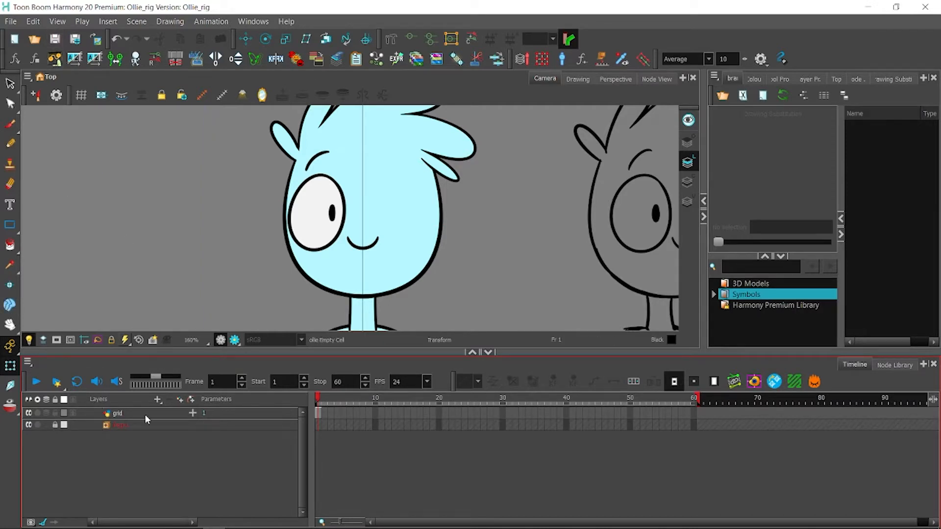
Step: Add a vector drawing layer named eye above the locked Peg-G group
{"action": "left_click", "coordinate": [138, 424]}
{"action": "left_click", "coordinate": [158, 399]}
{"action": "left_click", "coordinate": [178, 429]}
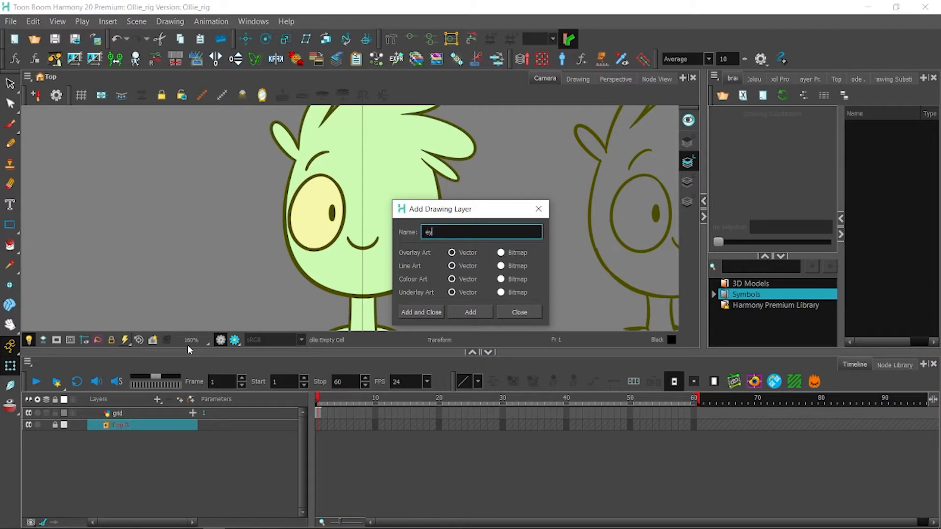
{"action": "left_click", "coordinate": [419, 312]}
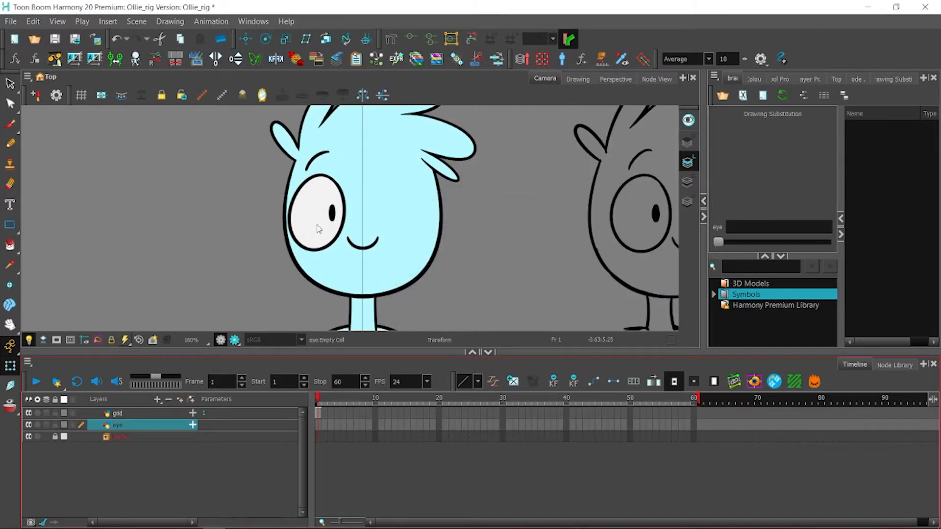
Step: Activate the Polyline tool and turn on the light table to fade the character art beneath the eye layer
{"action": "left_click_drag", "start_coordinate": [10, 225], "coordinate": [45, 266]}
{"action": "left_click", "coordinate": [28, 341]}
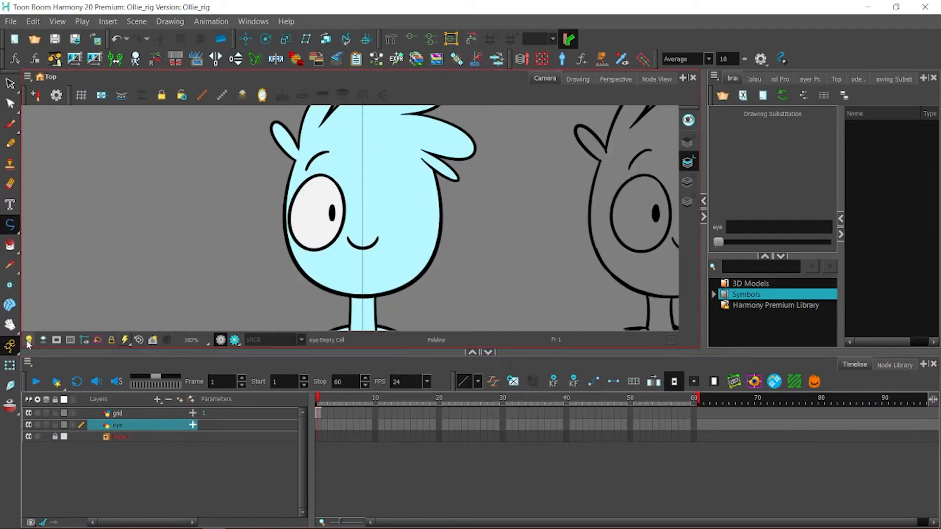
{"action": "left_click", "coordinate": [28, 341]}
{"action": "key", "text": "2"}
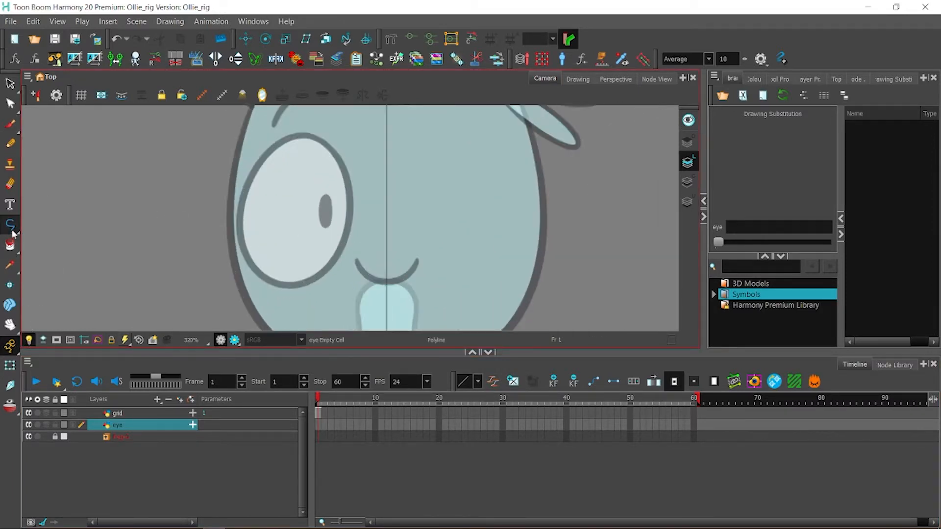
{"action": "key", "text": "2"}
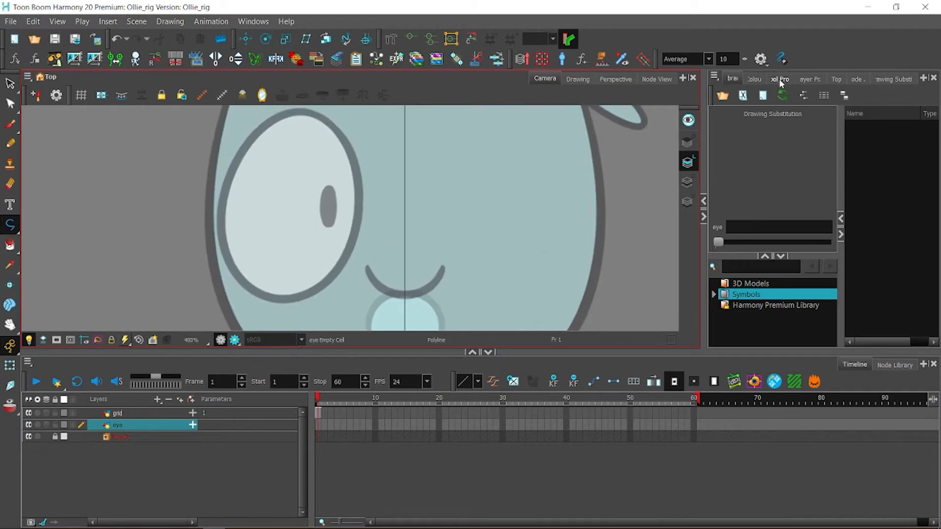
Step: Rename the Ollie_rig scene palette as Ollie
{"action": "left_click", "coordinate": [759, 79]}
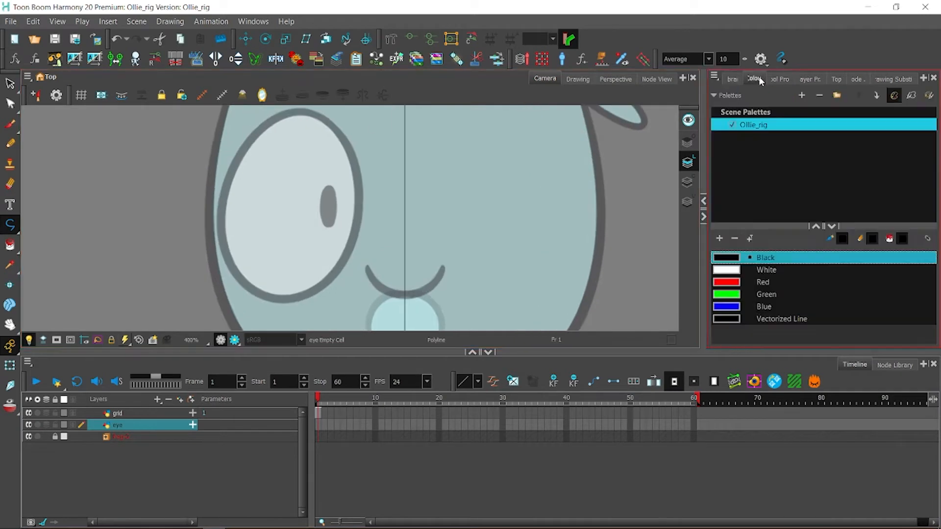
{"action": "left_click", "coordinate": [759, 126]}
{"action": "right_click", "coordinate": [768, 130]}
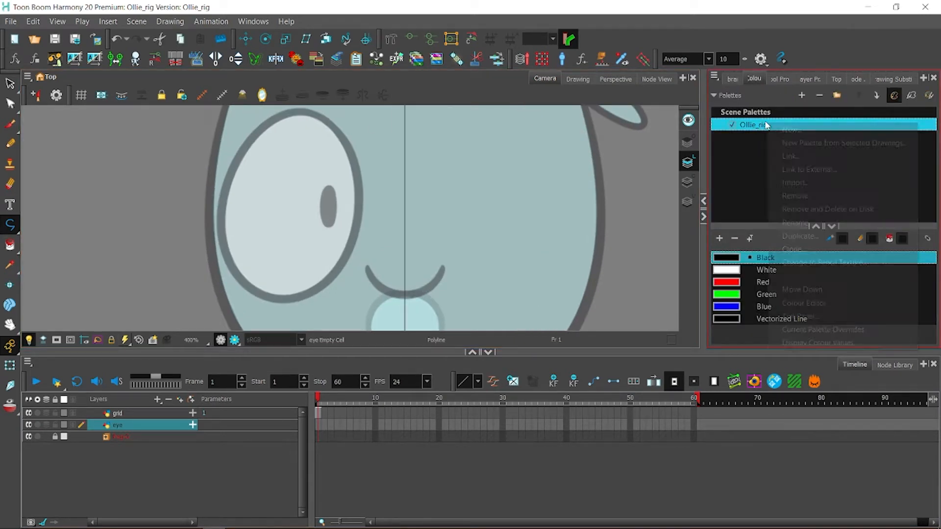
{"action": "left_click", "coordinate": [799, 222]}
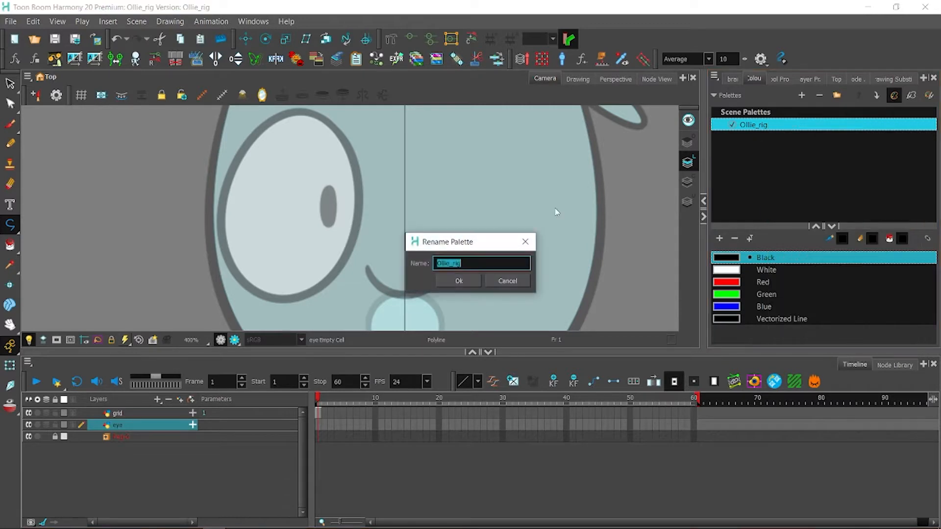
{"action": "key", "text": "BackSpace"}
{"action": "key", "text": "BackSpace"}
{"action": "key", "text": "BackSpace"}
{"action": "key", "text": "BackSpace"}
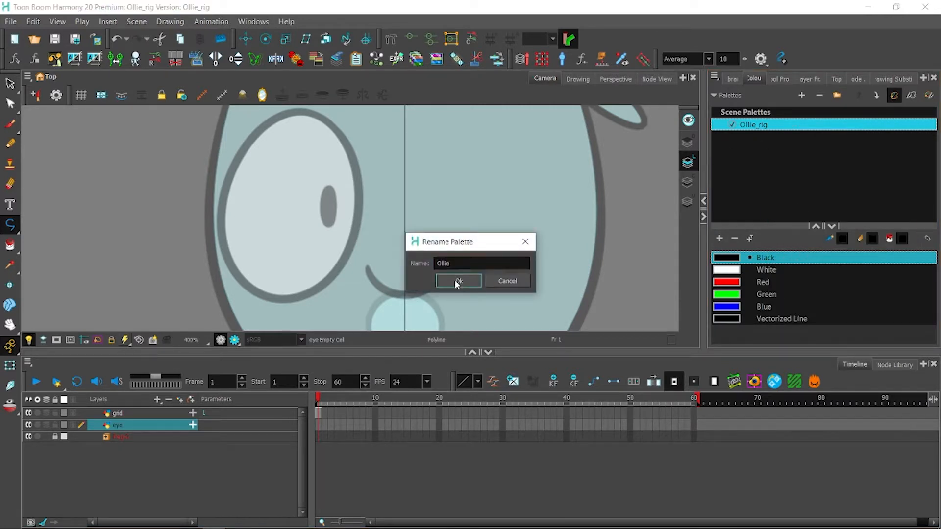
{"action": "left_click", "coordinate": [459, 280]}
Step: Remove the Red, Green, Blue and Vectorized Line swatches from the Ollie palette and save the scene
{"action": "left_click", "coordinate": [730, 282]}
{"action": "left_click", "coordinate": [734, 239]}
{"action": "left_click", "coordinate": [735, 239]}
{"action": "left_click", "coordinate": [734, 239]}
{"action": "left_click", "coordinate": [735, 239]}
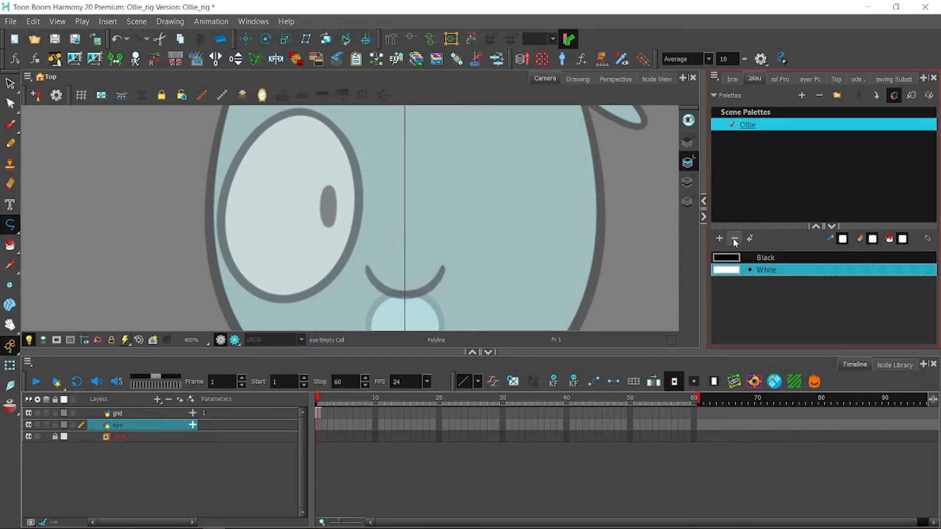
{"action": "left_click", "coordinate": [53, 39]}
Step: Make Black the current colour and ready the Polyline tool for drawing on the eye layer
{"action": "left_click", "coordinate": [743, 258]}
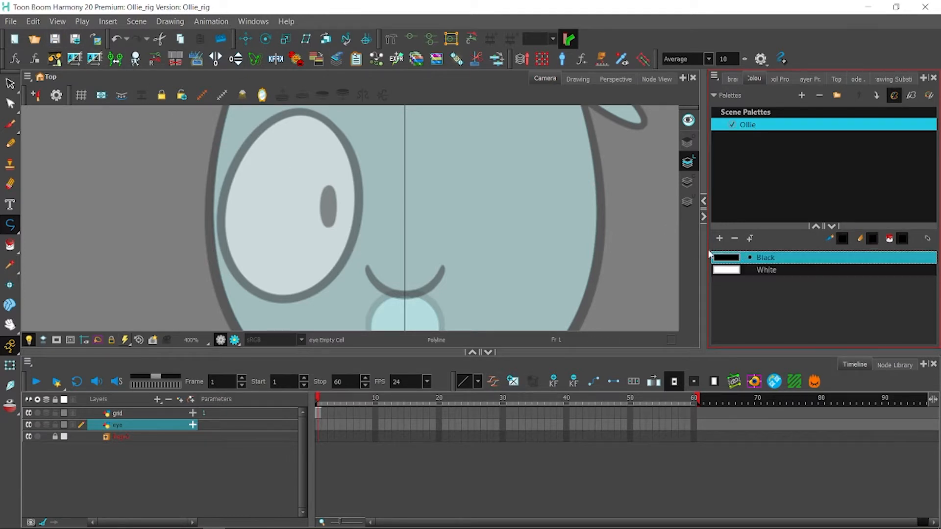
{"action": "left_click", "coordinate": [15, 229]}
{"action": "left_click", "coordinate": [37, 261]}
{"action": "left_click", "coordinate": [300, 113]}
{"action": "left_click_drag", "start_coordinate": [357, 219], "coordinate": [353, 276]}
{"action": "key", "text": "ctrl+z"}
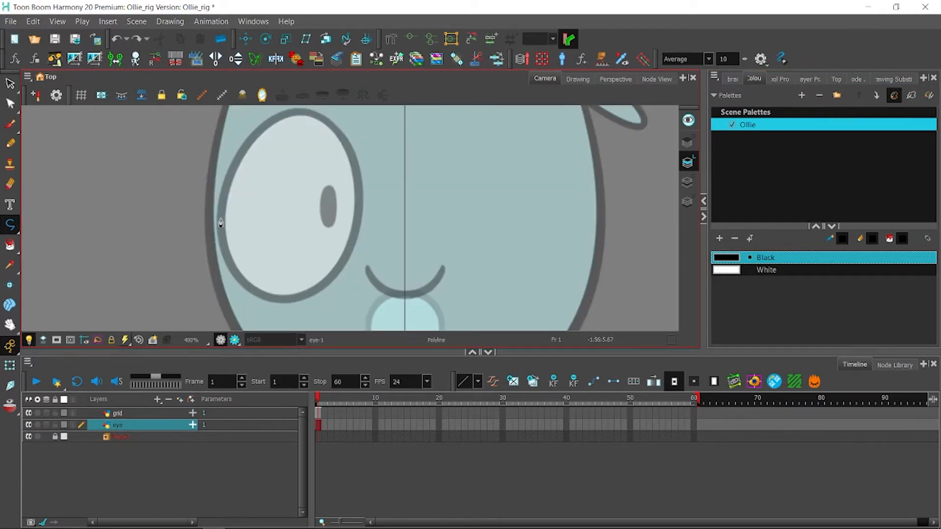
Step: Trace the oval outline of the character's eye as a closed curved polyline on the eye layer
{"action": "left_click_drag", "start_coordinate": [304, 114], "coordinate": [358, 116]}
{"action": "left_click_drag", "start_coordinate": [352, 247], "coordinate": [349, 254]}
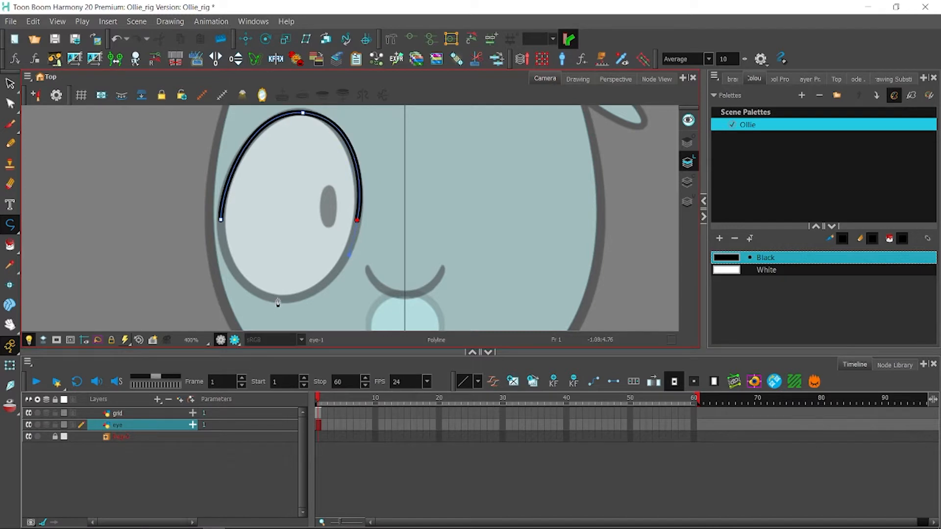
{"action": "left_click_drag", "start_coordinate": [278, 299], "coordinate": [234, 293]}
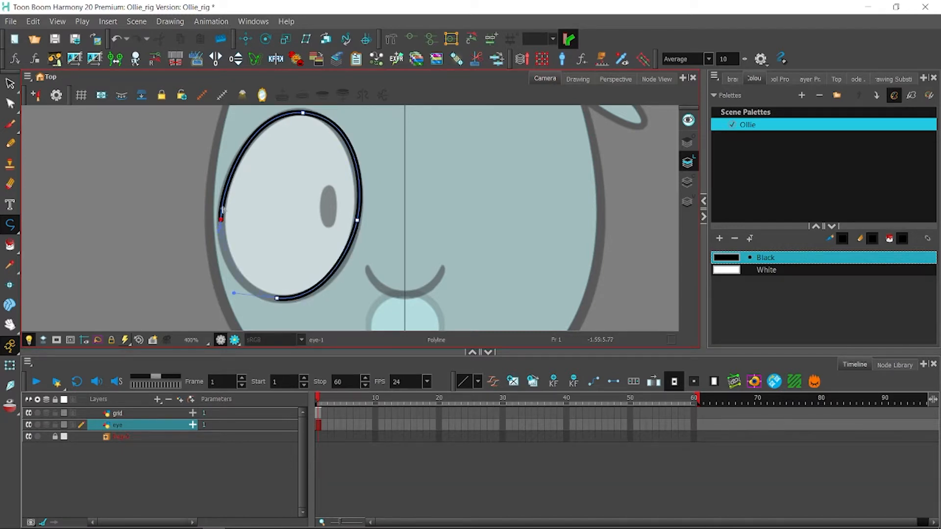
{"action": "left_click", "coordinate": [221, 219]}
Step: Smooth the outer side of the eye outline with the Contour Editor by adjusting the curve handle there
{"action": "left_click", "coordinate": [10, 103]}
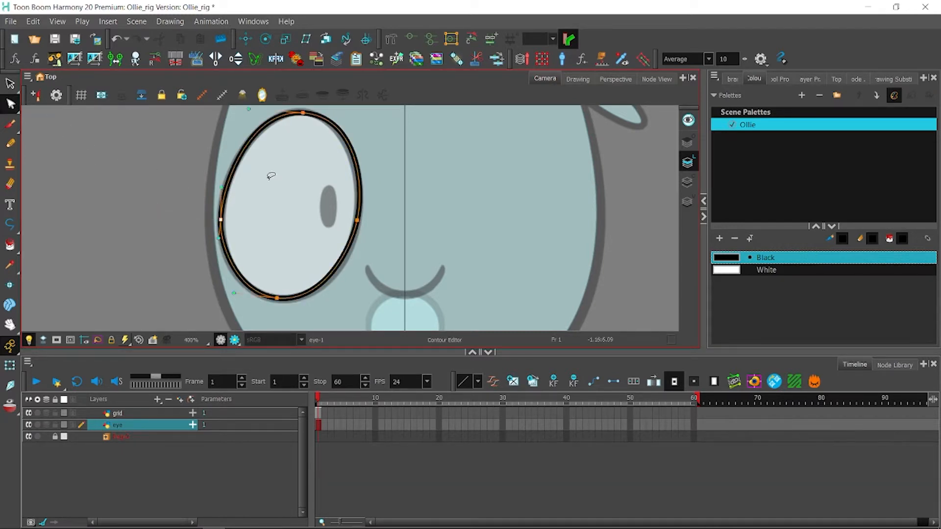
{"action": "left_click", "coordinate": [786, 80]}
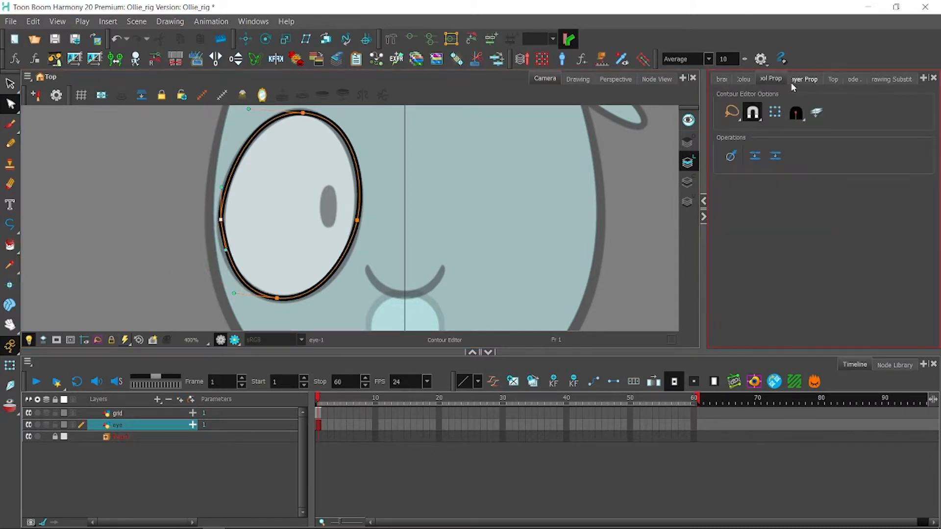
{"action": "left_click_drag", "start_coordinate": [226, 251], "coordinate": [219, 253]}
{"action": "left_click", "coordinate": [183, 190]}
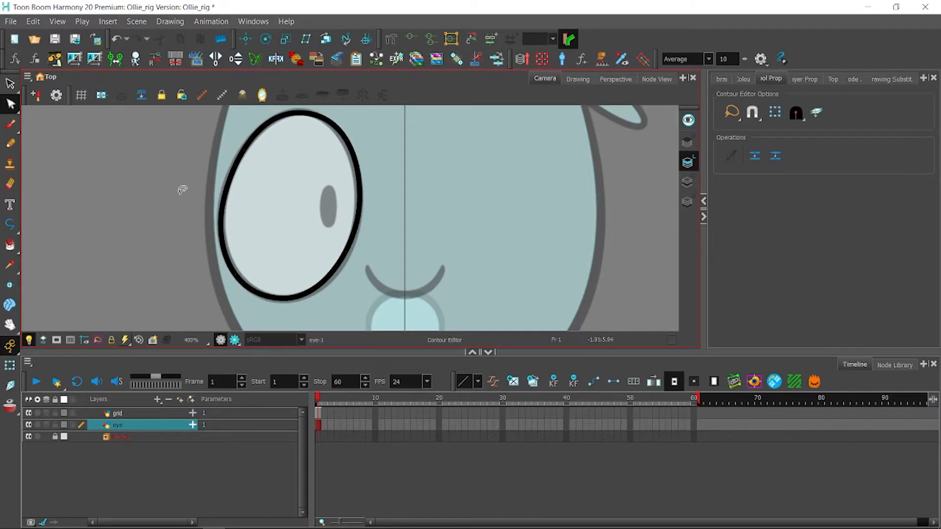
Step: Restrict the Select tool to the current layer's drawing and select only the outline on the eye layer
{"action": "left_click", "coordinate": [369, 184]}
{"action": "left_click", "coordinate": [10, 83]}
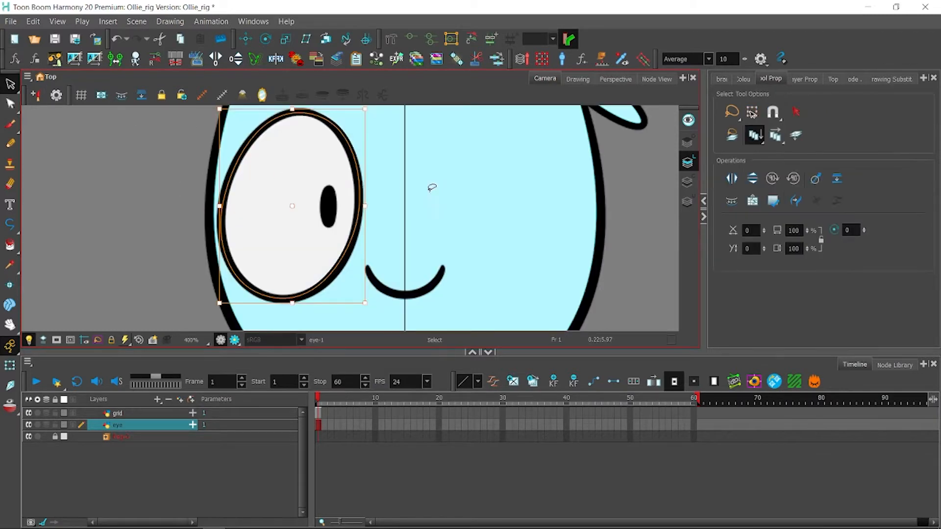
{"action": "mouse_move", "coordinate": [96, 198]}
{"action": "left_mouse_down"}
{"action": "mouse_move", "coordinate": [310, 222]}
{"action": "mouse_move", "coordinate": [397, 291]}
{"action": "mouse_move", "coordinate": [411, 279]}
{"action": "left_mouse_up"}
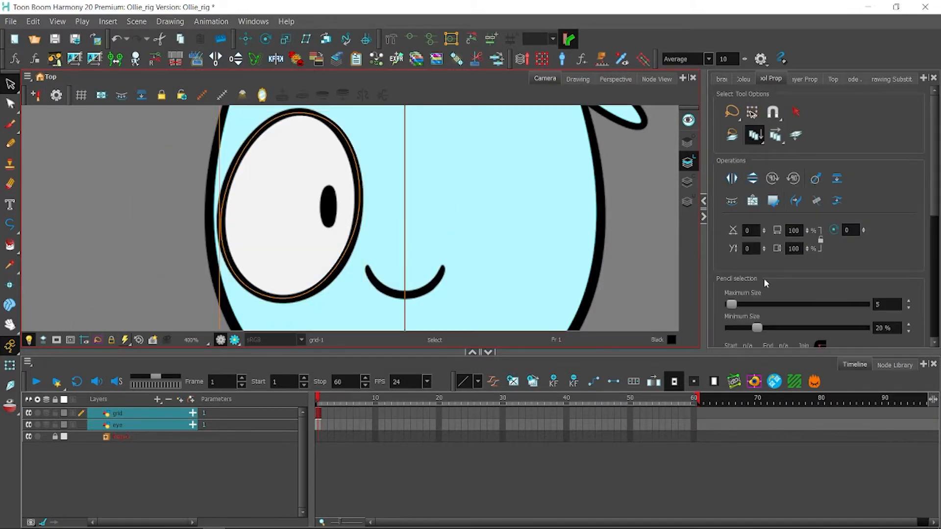
{"action": "left_click", "coordinate": [755, 135]}
{"action": "left_click", "coordinate": [140, 245]}
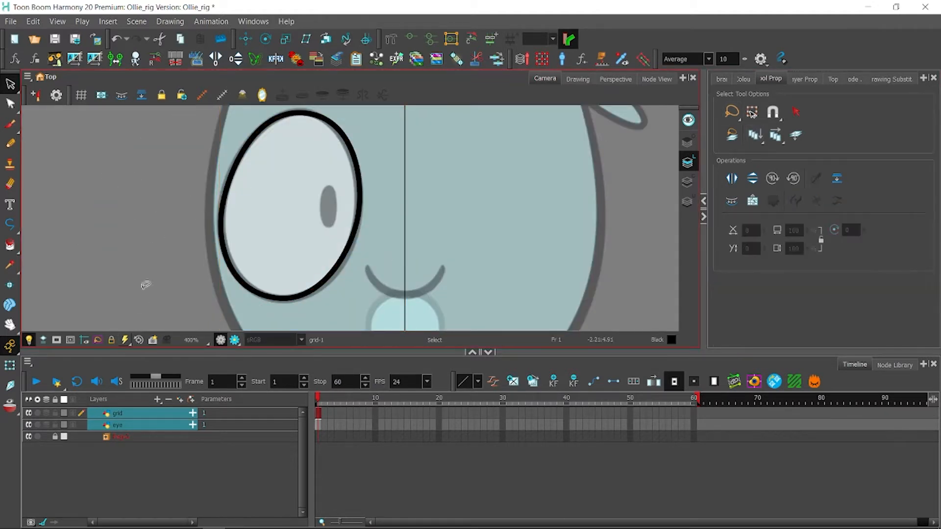
{"action": "left_click", "coordinate": [143, 436]}
{"action": "left_click", "coordinate": [143, 414]}
{"action": "left_click", "coordinate": [142, 424]}
{"action": "mouse_move", "coordinate": [141, 184]}
{"action": "left_mouse_down"}
{"action": "mouse_move", "coordinate": [147, 204]}
{"action": "mouse_move", "coordinate": [184, 210]}
{"action": "left_mouse_up"}
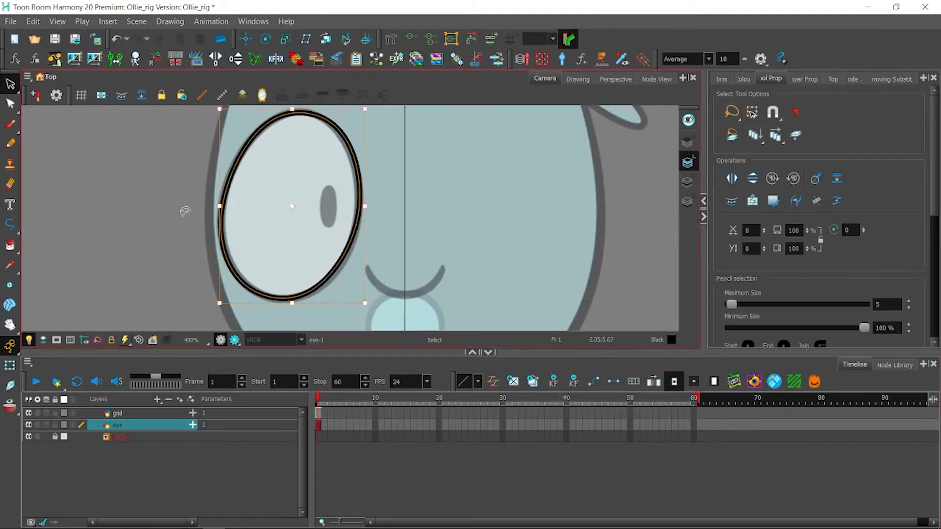
Step: Set the eye outline's maximum pencil size to 8, deselect it, and save the scene
{"action": "left_click_drag", "start_coordinate": [890, 306], "coordinate": [768, 276]}
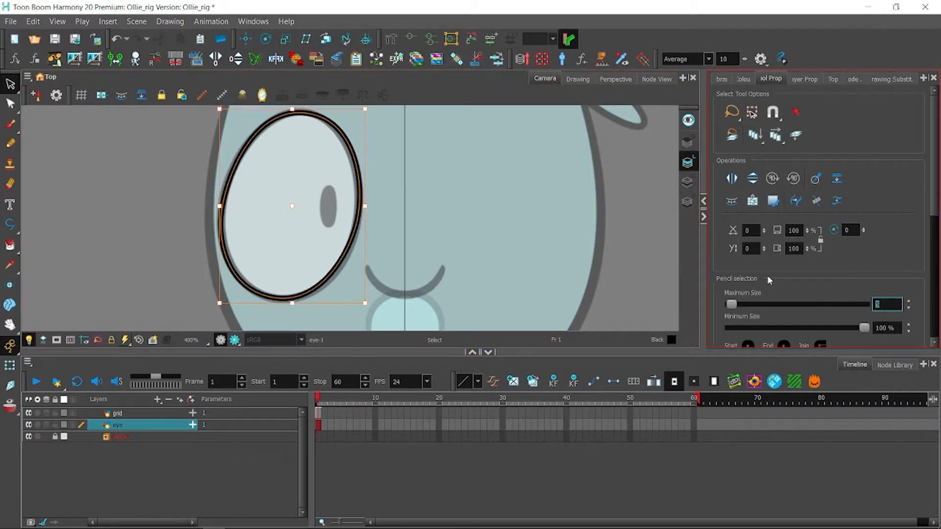
{"action": "type", "text": "10"}
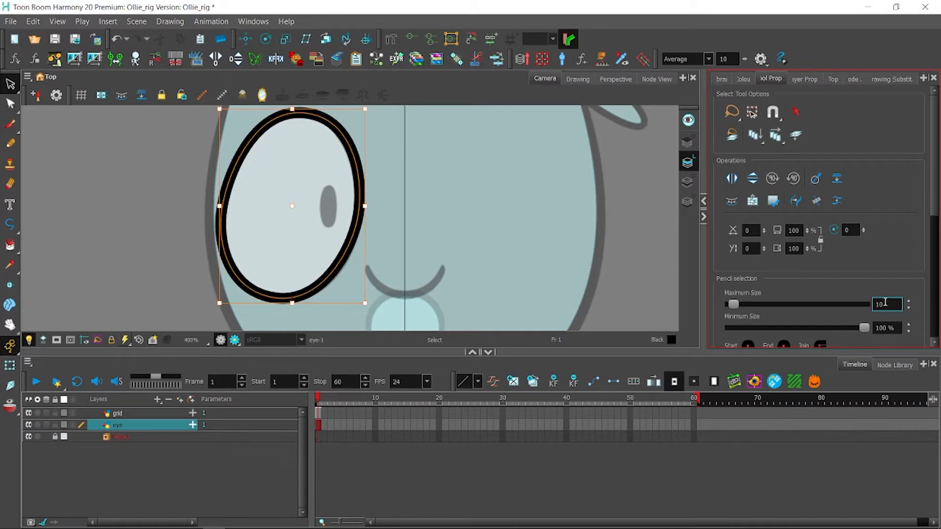
{"action": "type", "text": "6"}
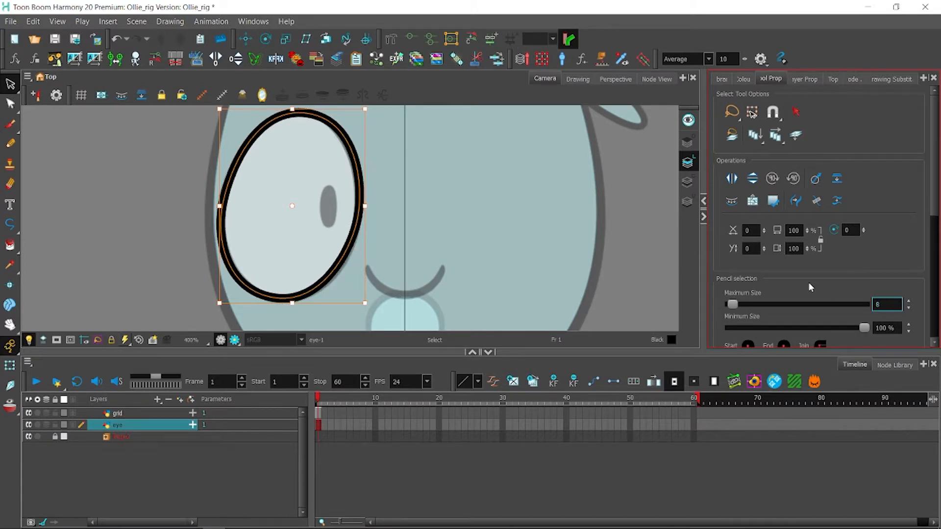
{"action": "key", "text": "alt+q"}
{"action": "scroll", "coordinate": [279, 150], "scroll_direction": "down", "scroll_amount": 1}
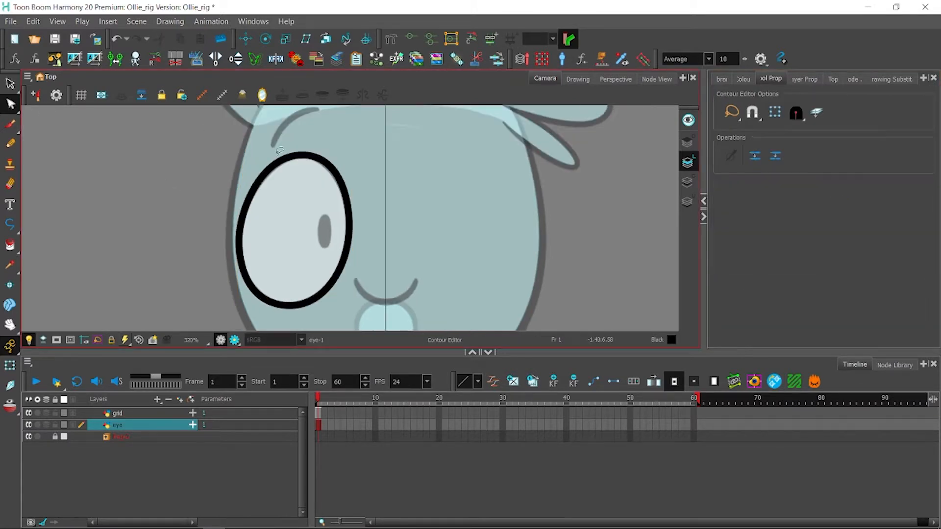
{"action": "left_click", "coordinate": [54, 38]}
Step: Fill the inside of the eye outline with White using the Paint tool, return to the Transform tool, and save the scene
{"action": "left_click", "coordinate": [10, 245]}
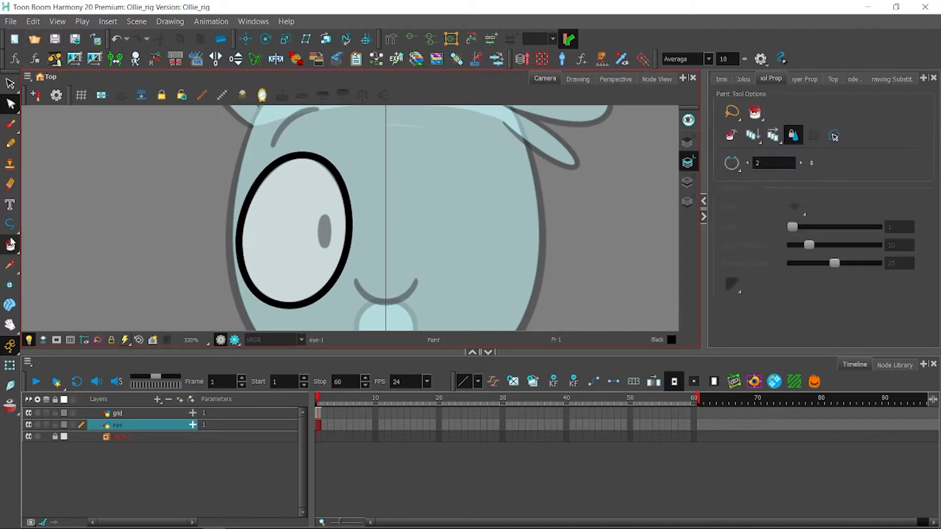
{"action": "left_click", "coordinate": [752, 80]}
{"action": "left_click", "coordinate": [751, 271]}
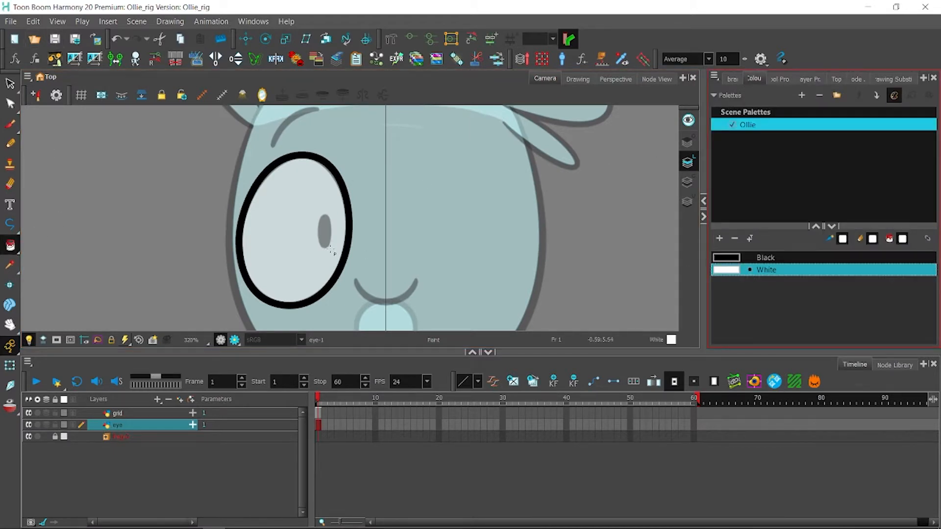
{"action": "left_click", "coordinate": [289, 231]}
{"action": "left_click", "coordinate": [10, 366]}
{"action": "left_click", "coordinate": [54, 39]}
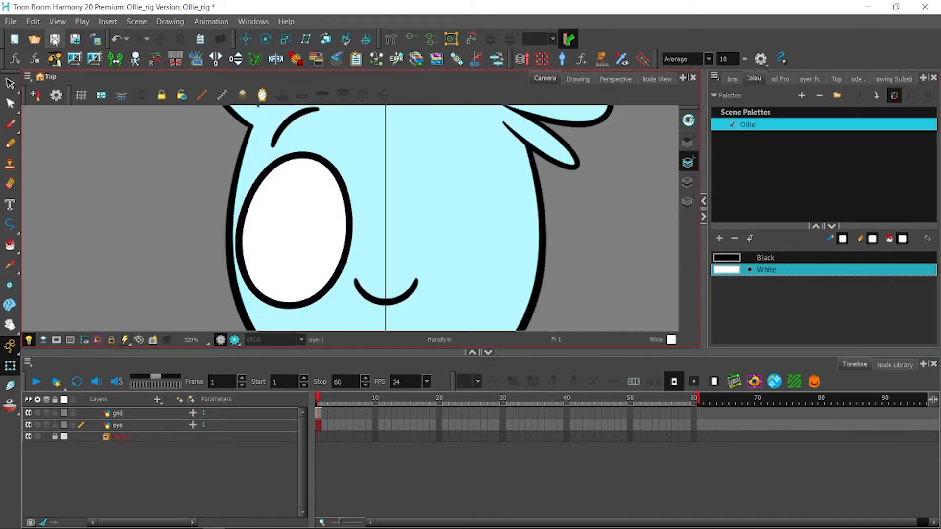
Step: Add a vector drawing layer named pupil above the eye layer
{"action": "left_click", "coordinate": [301, 236]}
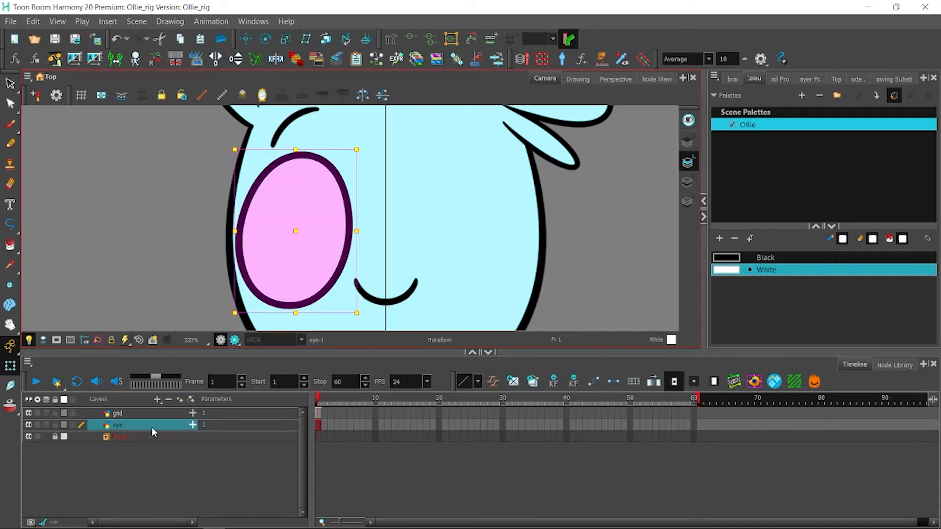
{"action": "left_click", "coordinate": [161, 399]}
{"action": "left_click", "coordinate": [175, 424]}
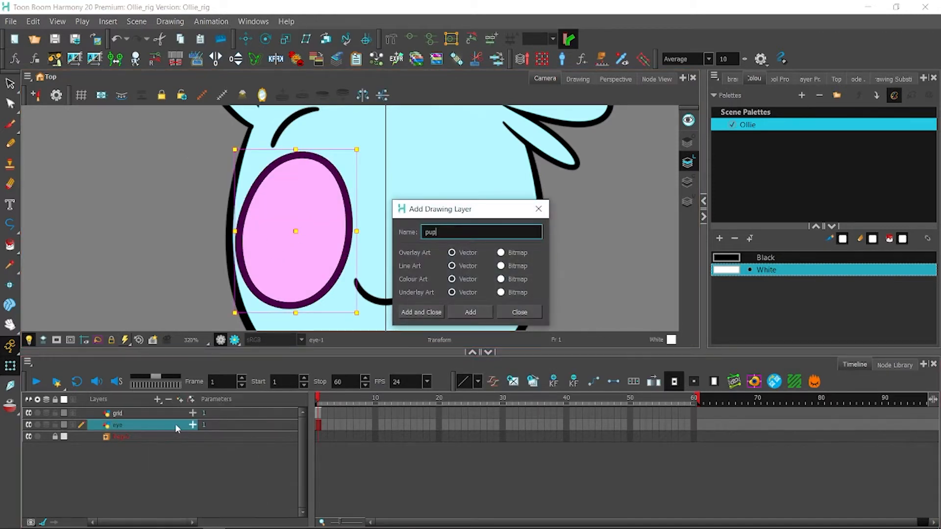
{"action": "left_click", "coordinate": [416, 312]}
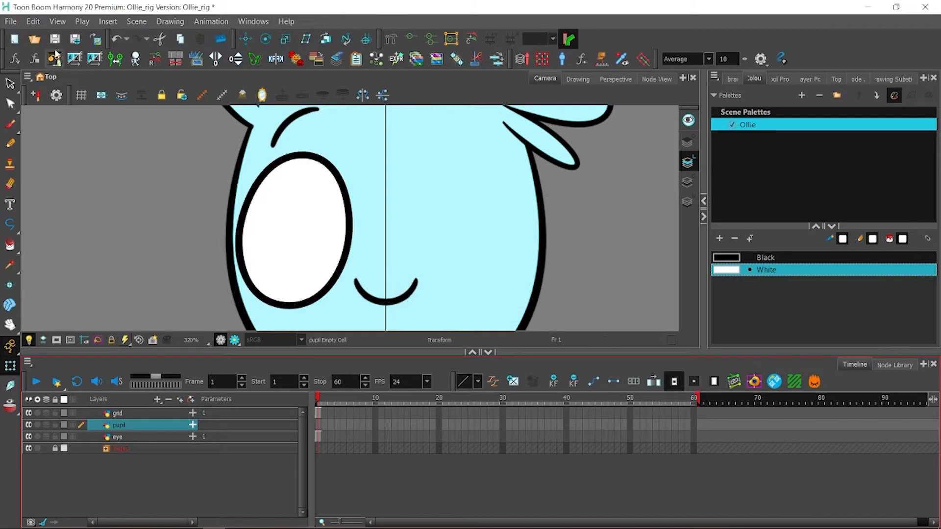
Step: Draw a narrow upright ellipse in Black on the pupil layer with the Ellipse tool, inside the eye
{"action": "left_click", "coordinate": [10, 226]}
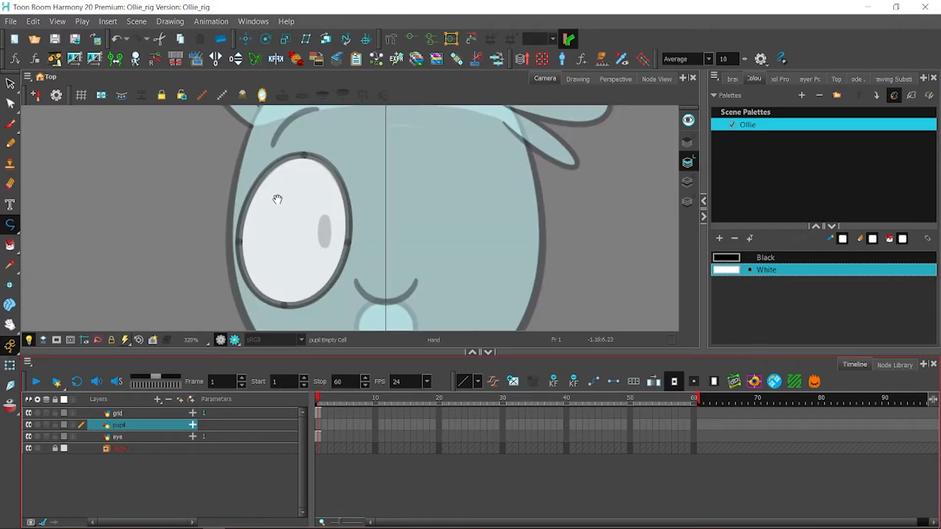
{"action": "scroll", "coordinate": [283, 183], "scroll_direction": "up", "scroll_amount": 5}
{"action": "left_click", "coordinate": [9, 225]}
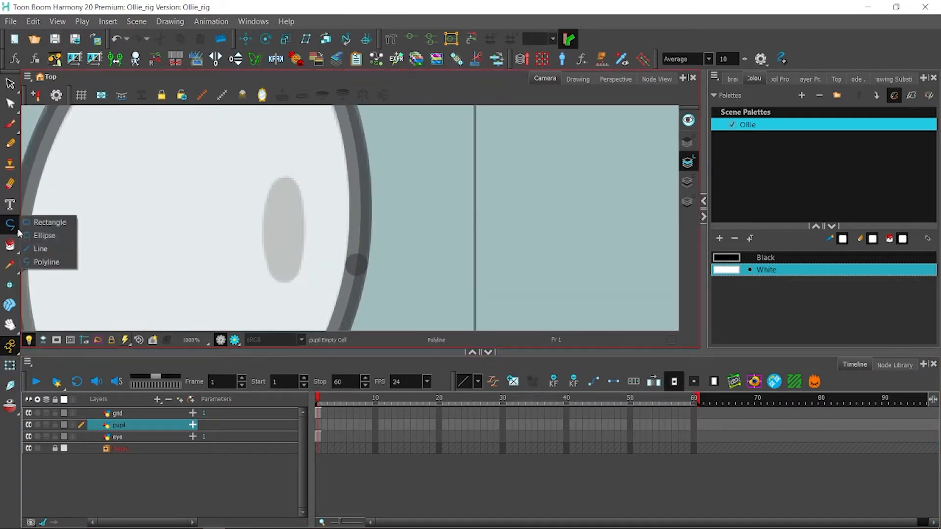
{"action": "left_click", "coordinate": [44, 235]}
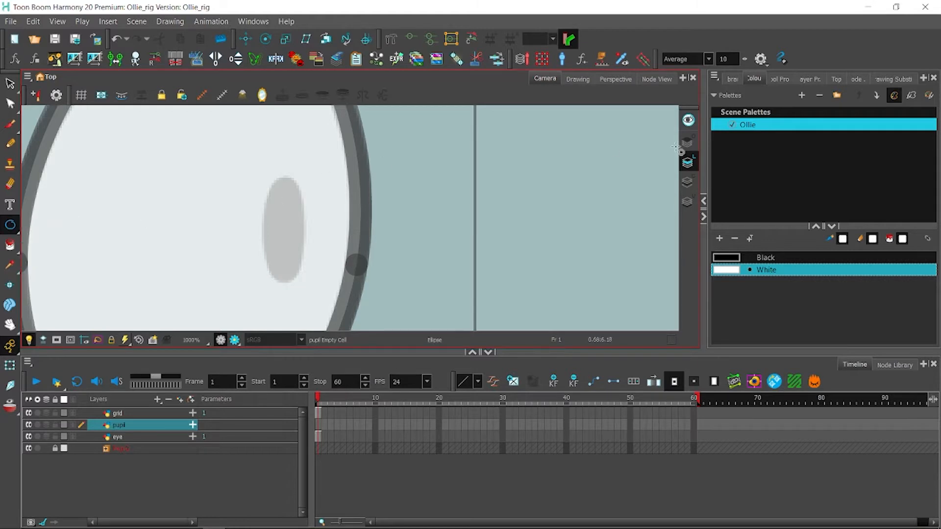
{"action": "left_click", "coordinate": [735, 258]}
{"action": "mouse_move", "coordinate": [265, 187]}
{"action": "left_mouse_down"}
{"action": "mouse_move", "coordinate": [295, 249]}
{"action": "mouse_move", "coordinate": [300, 286]}
{"action": "mouse_move", "coordinate": [301, 273]}
{"action": "mouse_move", "coordinate": [193, 216]}
{"action": "mouse_move", "coordinate": [289, 262]}
{"action": "mouse_move", "coordinate": [124, 265]}
{"action": "left_mouse_up"}
Step: Position the black ellipse over the reference pupil
{"action": "key", "text": "alt+s"}
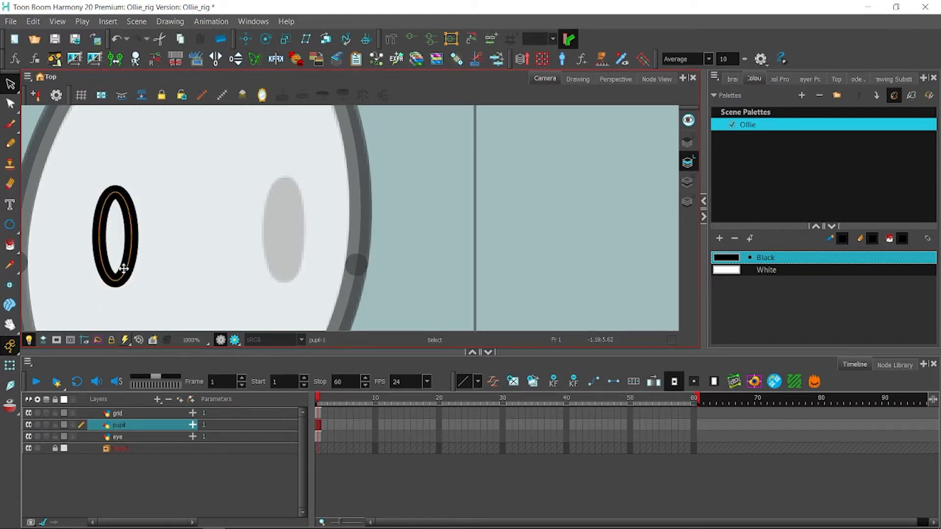
{"action": "key", "text": "ctrl+z"}
{"action": "mouse_move", "coordinate": [300, 231]}
{"action": "left_mouse_down"}
{"action": "mouse_move", "coordinate": [270, 245]}
{"action": "mouse_move", "coordinate": [283, 245]}
{"action": "mouse_move", "coordinate": [190, 249]}
{"action": "mouse_move", "coordinate": [285, 242]}
{"action": "left_mouse_up"}
Step: Fill the inside of the pupil ellipse with Black, return to the Transform tool, and save the scene
{"action": "left_click", "coordinate": [9, 245]}
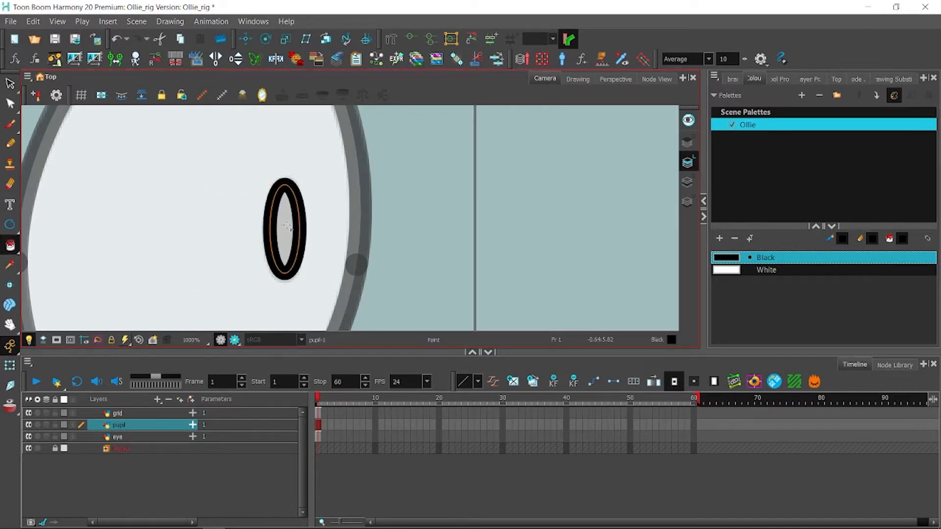
{"action": "left_click", "coordinate": [284, 229]}
{"action": "key", "text": "2"}
{"action": "key", "text": "2"}
{"action": "key", "text": "2"}
{"action": "key", "text": "2"}
{"action": "left_click", "coordinate": [9, 365]}
{"action": "left_click", "coordinate": [99, 261]}
{"action": "key", "text": "2"}
{"action": "key", "text": "2"}
{"action": "key", "text": "1"}
{"action": "key", "text": "1"}
{"action": "key", "text": "1"}
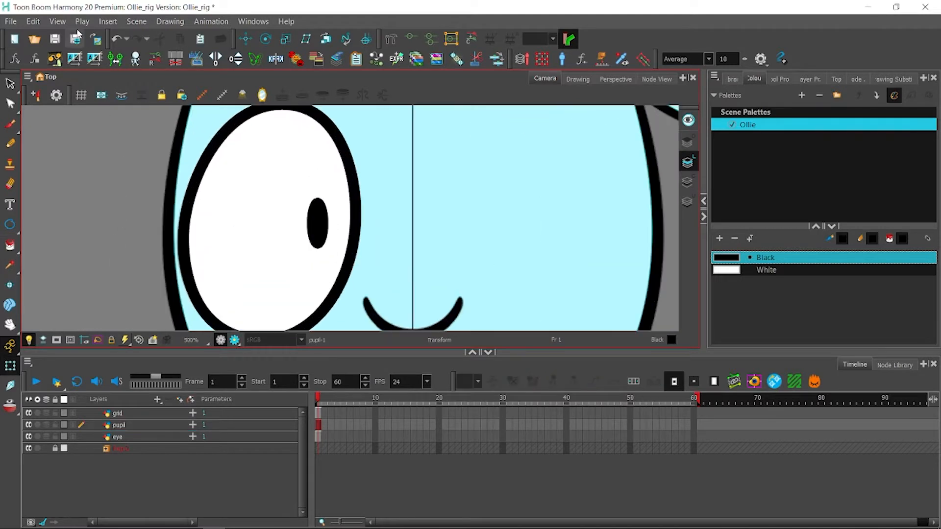
{"action": "left_click", "coordinate": [55, 40]}
Step: Set the pivots of the eye and pupil layers at the center of their drawings
{"action": "key", "text": "2"}
{"action": "key", "text": "2"}
{"action": "left_click", "coordinate": [273, 264]}
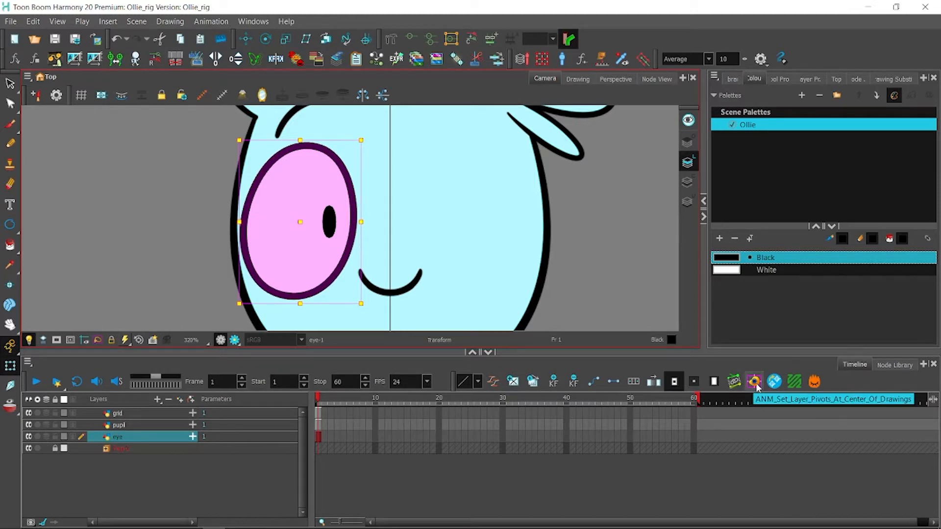
{"action": "left_click", "coordinate": [755, 383]}
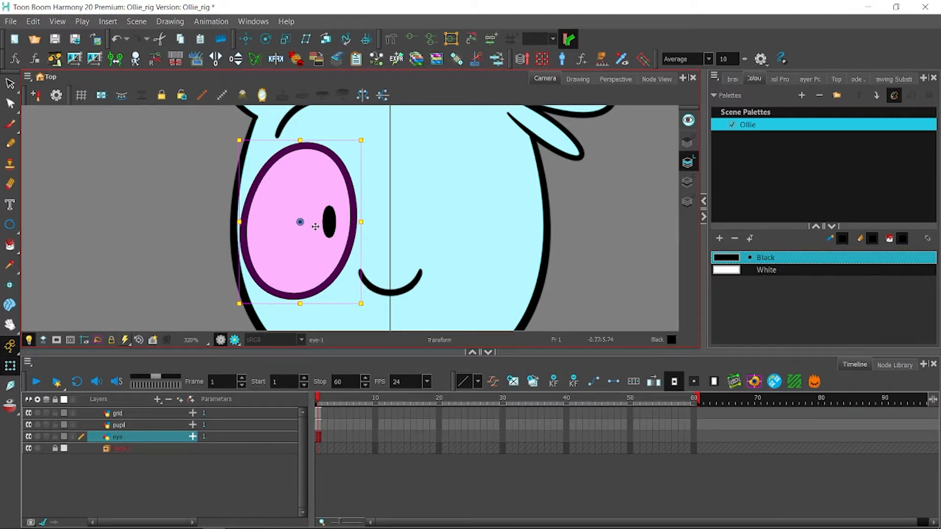
{"action": "left_click", "coordinate": [770, 383]}
{"action": "left_click", "coordinate": [531, 229]}
{"action": "left_click", "coordinate": [756, 382]}
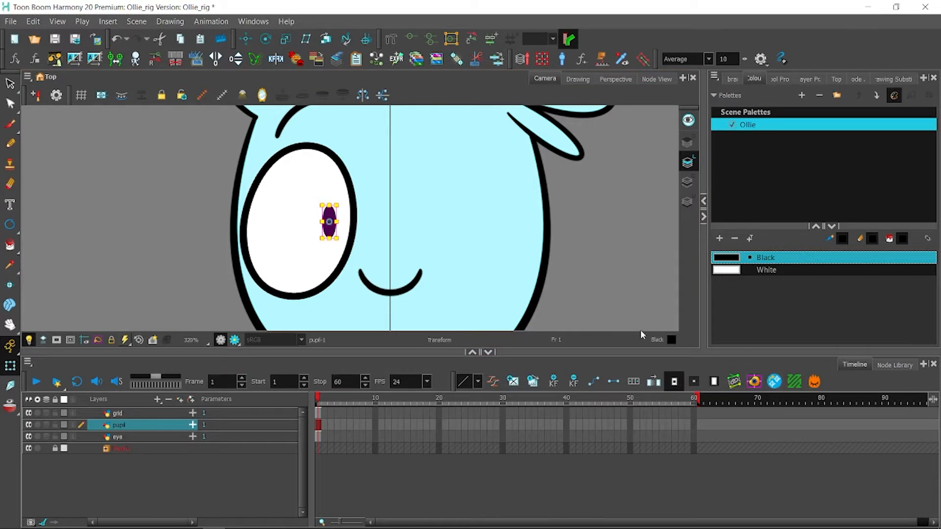
Step: Try transforming the pupil to test its pivot, undo the test, and deselect it
{"action": "scroll", "coordinate": [359, 236], "scroll_direction": "up", "scroll_amount": 3}
{"action": "left_click_drag", "start_coordinate": [334, 243], "coordinate": [335, 207]}
{"action": "key", "text": "1"}
{"action": "left_click", "coordinate": [136, 244]}
{"action": "key", "text": "1"}
{"action": "key", "text": "1"}
{"action": "key", "text": "ctrl+z"}
{"action": "key", "text": "ctrl+z"}
{"action": "key", "text": "ctrl+z"}
{"action": "left_click", "coordinate": [157, 240]}
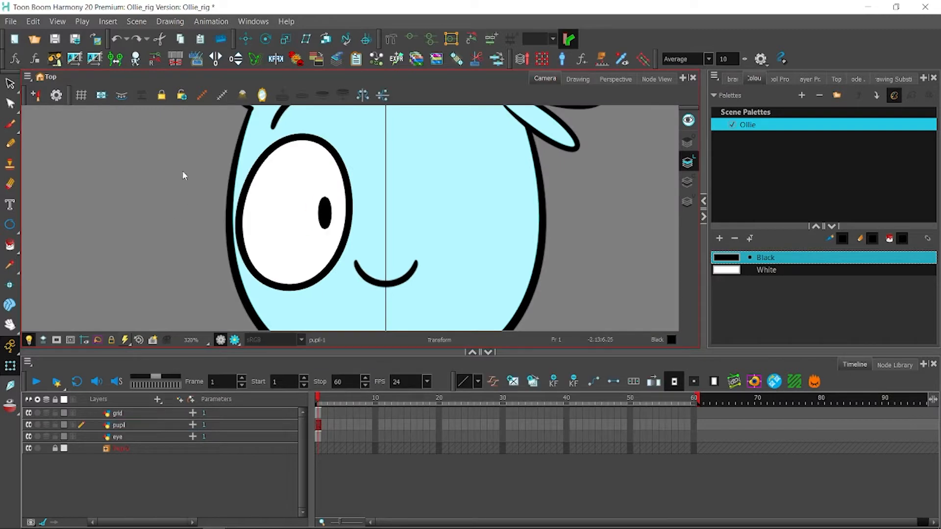
Step: Group the pupil and eye layers together with a composite and save the scene
{"action": "left_click", "coordinate": [54, 40]}
{"action": "left_click_drag", "start_coordinate": [141, 428], "coordinate": [137, 439]}
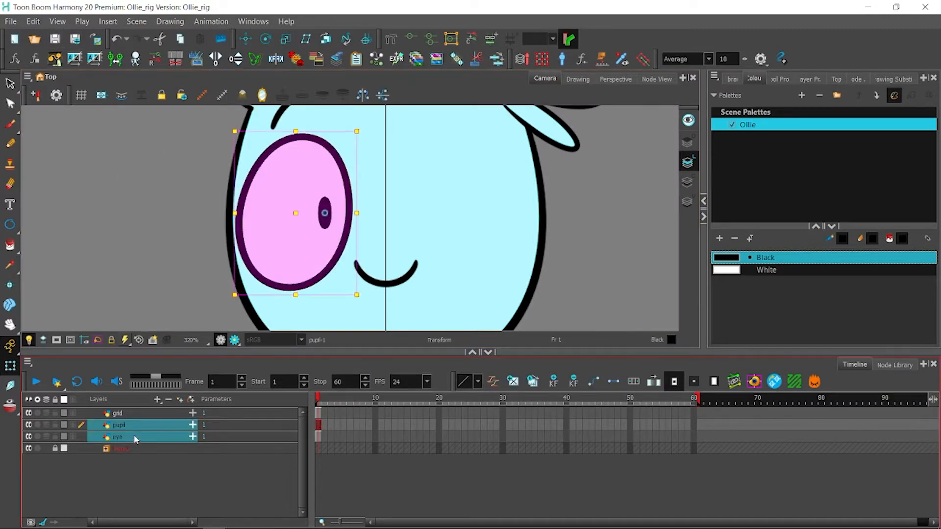
{"action": "right_click", "coordinate": [140, 428]}
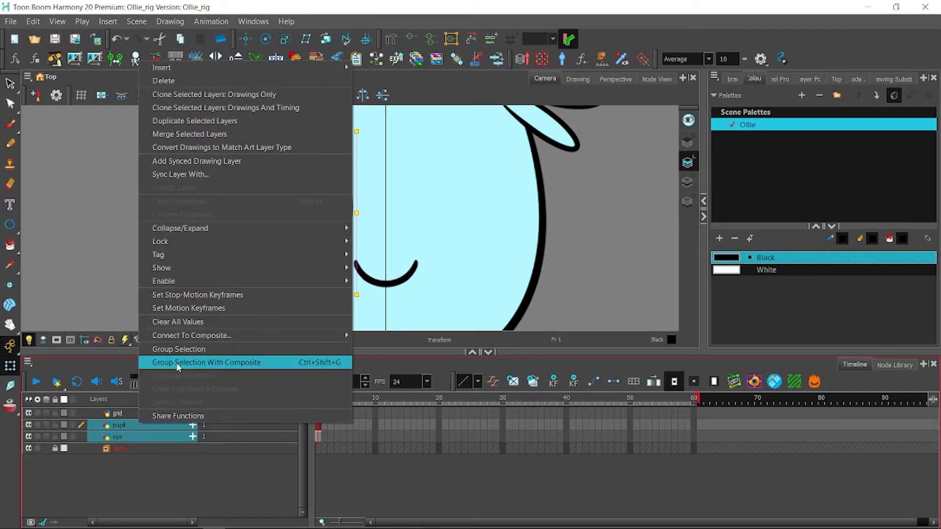
{"action": "left_click", "coordinate": [175, 364]}
{"action": "left_click", "coordinate": [136, 427]}
{"action": "left_click", "coordinate": [54, 39]}
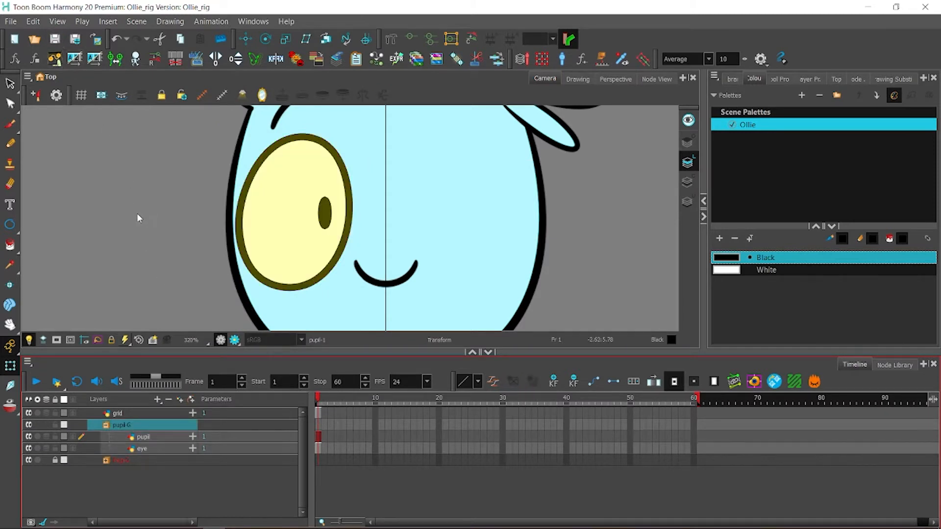
{"action": "left_click", "coordinate": [140, 218]}
{"action": "mouse_move", "coordinate": [159, 198]}
{"action": "left_mouse_down"}
{"action": "mouse_move", "coordinate": [154, 229]}
{"action": "mouse_move", "coordinate": [176, 204]}
{"action": "left_mouse_up"}
{"action": "key", "text": "1"}
{"action": "key", "text": "2"}
{"action": "key", "text": "2"}
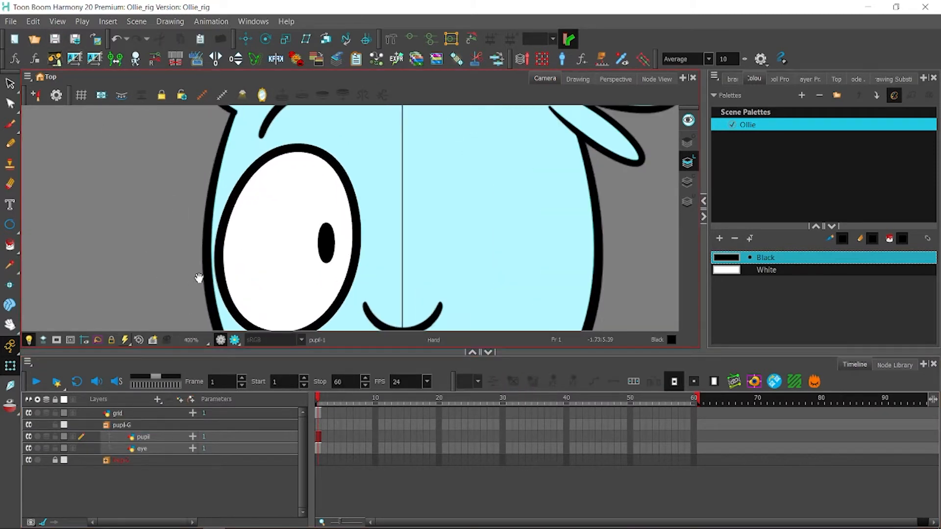
{"action": "key", "text": "1"}
{"action": "key", "text": "1"}
{"action": "left_click_drag", "start_coordinate": [199, 277], "coordinate": [193, 251]}
Step: In the Node View, rename the pupil-G group Ollie and move the other group's node well away from it
{"action": "left_click", "coordinate": [141, 449]}
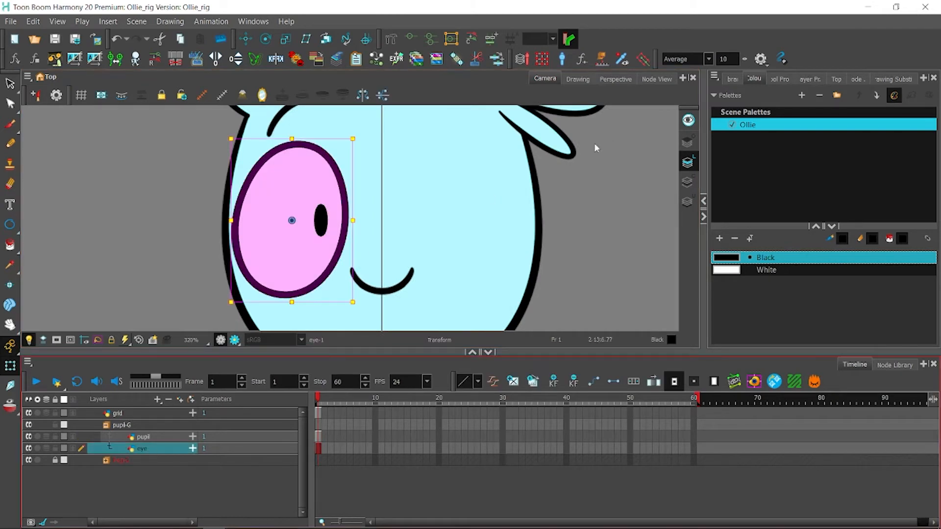
{"action": "left_click", "coordinate": [656, 79]}
{"action": "left_click", "coordinate": [349, 119]}
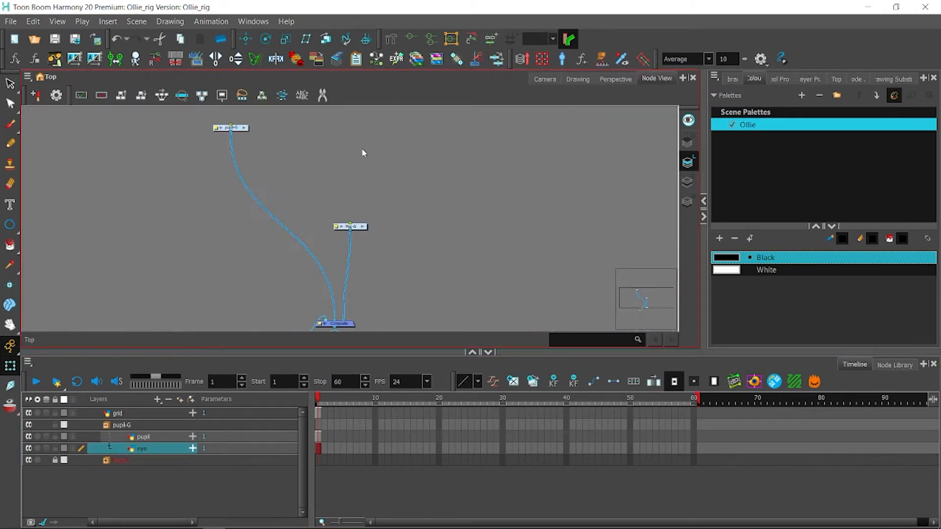
{"action": "scroll", "coordinate": [395, 188], "scroll_direction": "up", "scroll_amount": 1}
{"action": "left_click_drag", "start_coordinate": [339, 231], "coordinate": [425, 146]}
{"action": "left_click", "coordinate": [198, 114]}
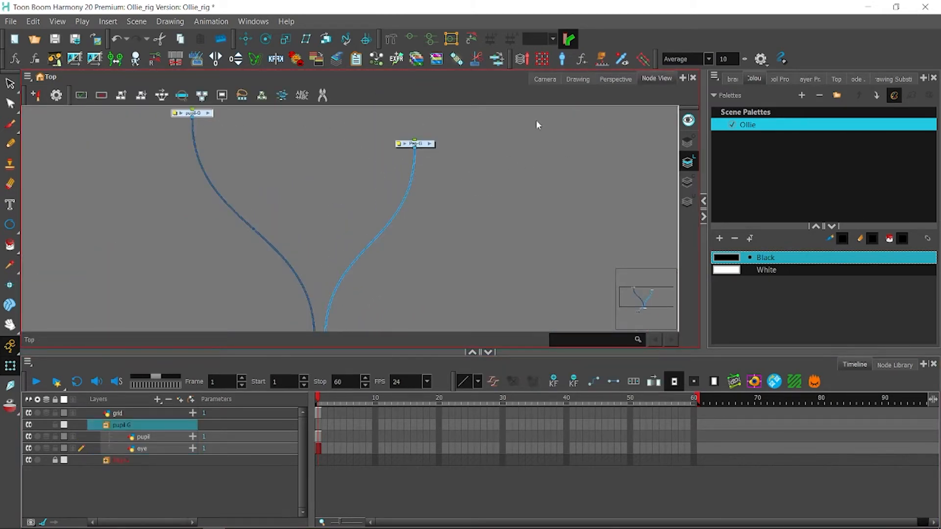
{"action": "double_click", "coordinate": [174, 113]}
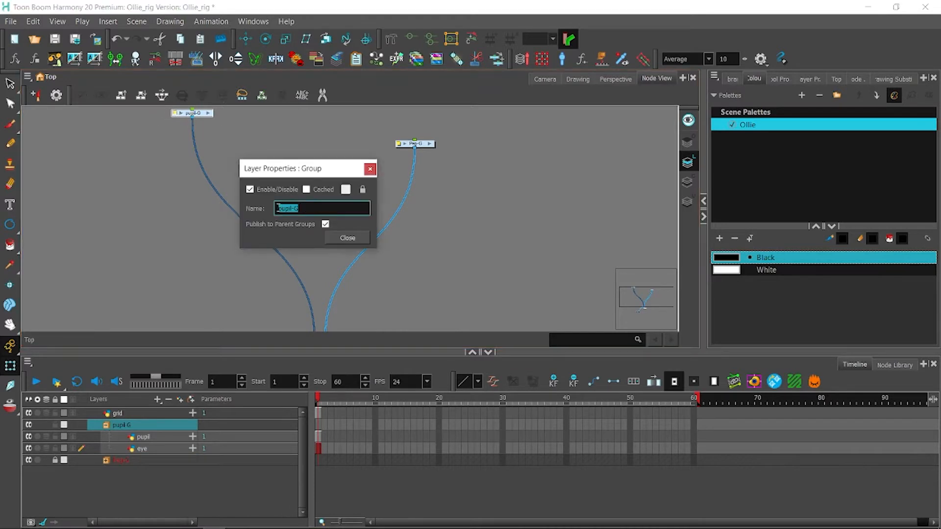
{"action": "type", "text": "Ollie"}
{"action": "left_click", "coordinate": [355, 238]}
{"action": "left_click_drag", "start_coordinate": [204, 116], "coordinate": [212, 141]}
{"action": "left_click_drag", "start_coordinate": [423, 148], "coordinate": [482, 292]}
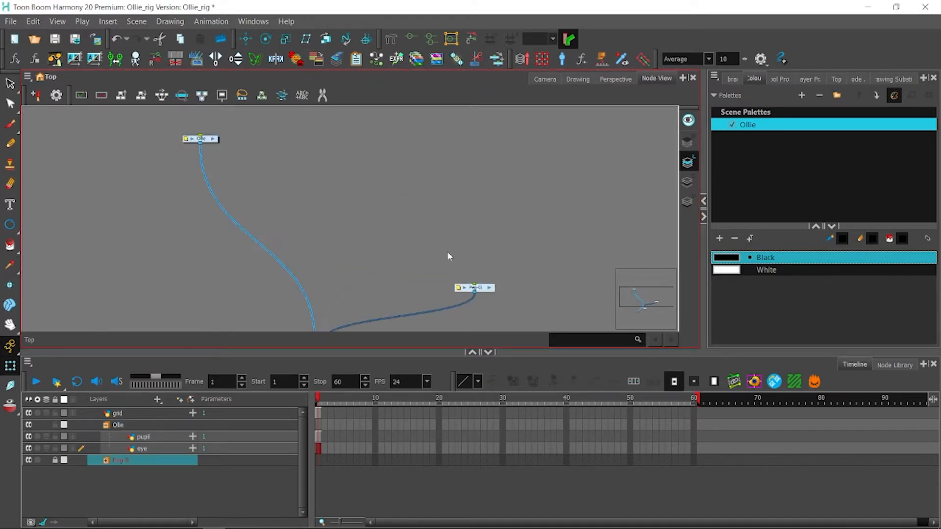
Step: Enter the Ollie group and spread out its Input, pupil and eye nodes above the composite
{"action": "left_click", "coordinate": [215, 139]}
{"action": "key", "text": "ctrl+a"}
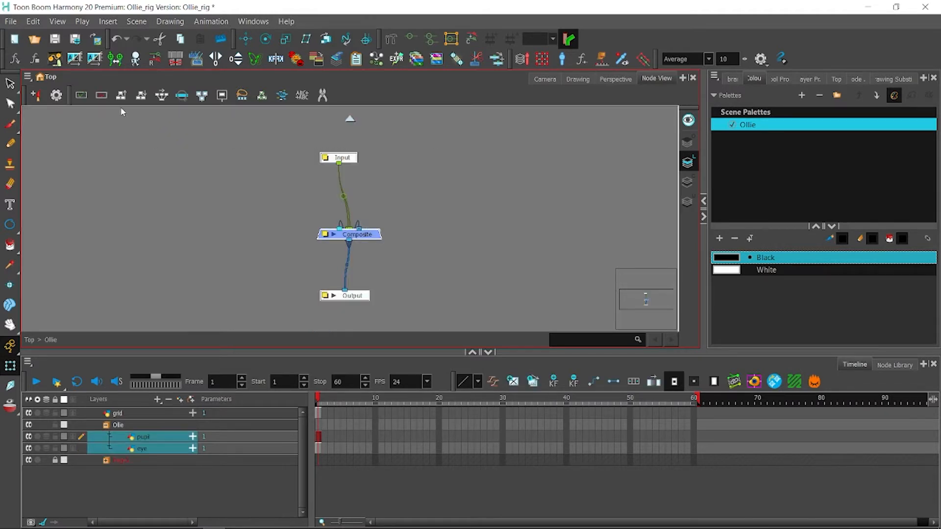
{"action": "left_click", "coordinate": [141, 95]}
{"action": "left_click", "coordinate": [447, 294]}
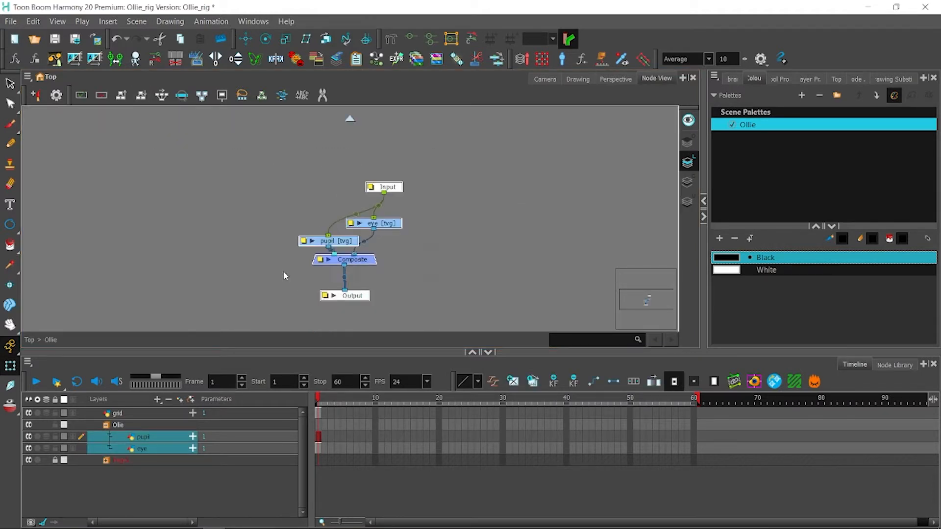
{"action": "left_click", "coordinate": [284, 274]}
{"action": "left_click_drag", "start_coordinate": [399, 187], "coordinate": [366, 99]}
{"action": "left_click_drag", "start_coordinate": [343, 301], "coordinate": [245, 198]}
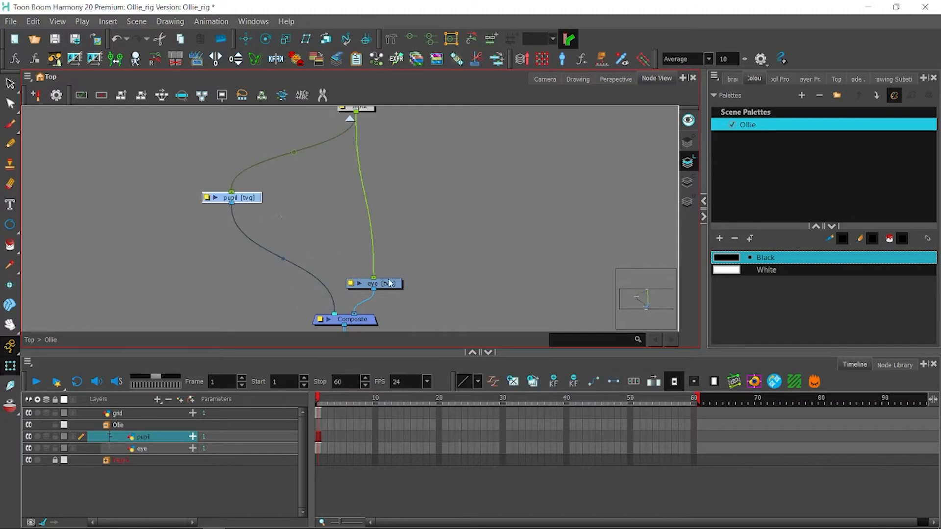
{"action": "left_click_drag", "start_coordinate": [390, 281], "coordinate": [436, 214]}
{"action": "scroll", "coordinate": [436, 214], "scroll_direction": "down", "scroll_amount": 2}
Step: Save the scene, then add three Peg nodes and chain two of them below the Input in place of the eye drawing
{"action": "left_click", "coordinate": [895, 365]}
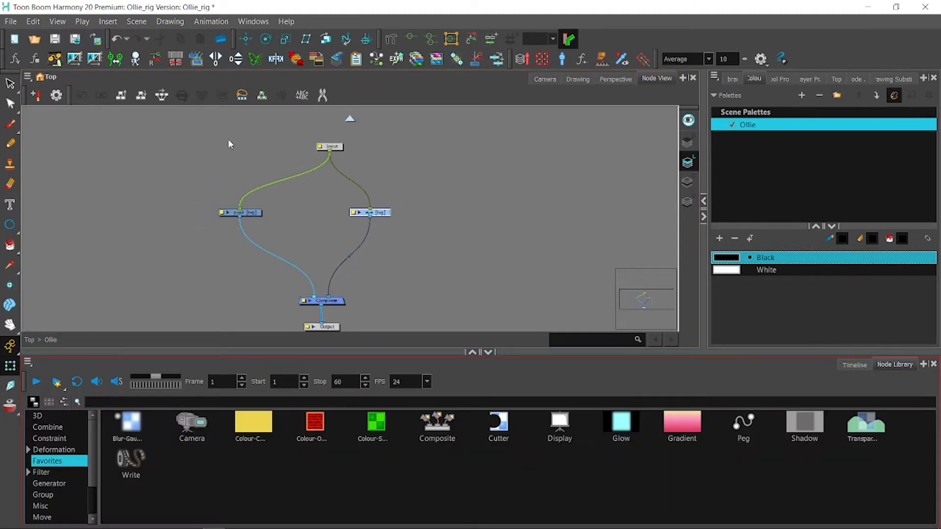
{"action": "left_click", "coordinate": [55, 38]}
{"action": "left_click_drag", "start_coordinate": [557, 221], "coordinate": [549, 244]}
{"action": "left_click_drag", "start_coordinate": [738, 423], "coordinate": [499, 199]}
{"action": "left_click_drag", "start_coordinate": [436, 189], "coordinate": [377, 204]}
{"action": "left_click_drag", "start_coordinate": [270, 182], "coordinate": [295, 126]}
{"action": "left_click_drag", "start_coordinate": [302, 248], "coordinate": [384, 189]}
{"action": "left_click_drag", "start_coordinate": [392, 193], "coordinate": [392, 175]}
Step: Rename the peg directly below the Input OLLIE_MASTER_P
{"action": "left_click", "coordinate": [376, 171]}
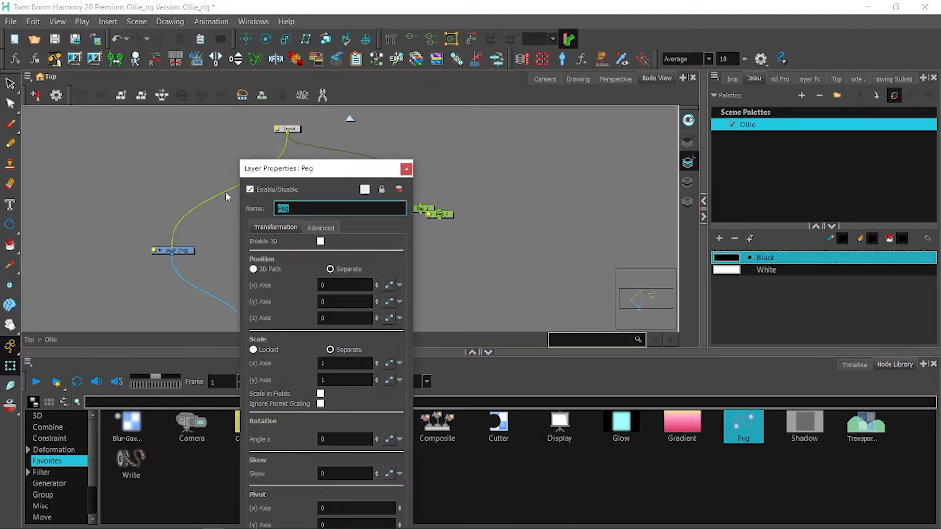
{"action": "type", "text": "MASPE"}
{"action": "key", "text": "BackSpace"}
{"action": "key", "text": "BackSpace"}
{"action": "key", "text": "BackSpace"}
{"action": "key", "text": "BackSpace"}
{"action": "key", "text": "BackSpace"}
{"action": "type", "text": "OLLIE_MASTER_P"}
{"action": "left_click", "coordinate": [406, 169]}
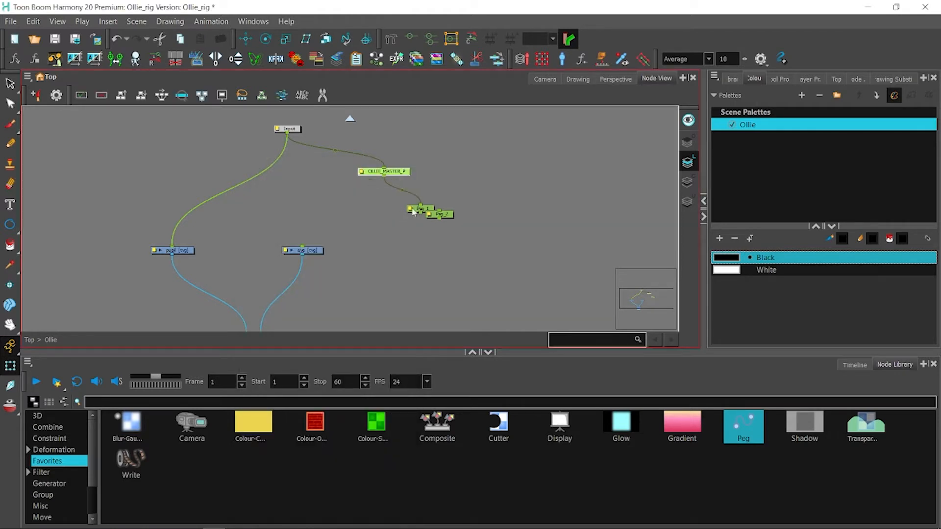
Step: Rename the peg below OLLIE_MASTER_P to UPPERBOD_P and name the new peg inserted between them BODY_P
{"action": "double_click", "coordinate": [417, 209]}
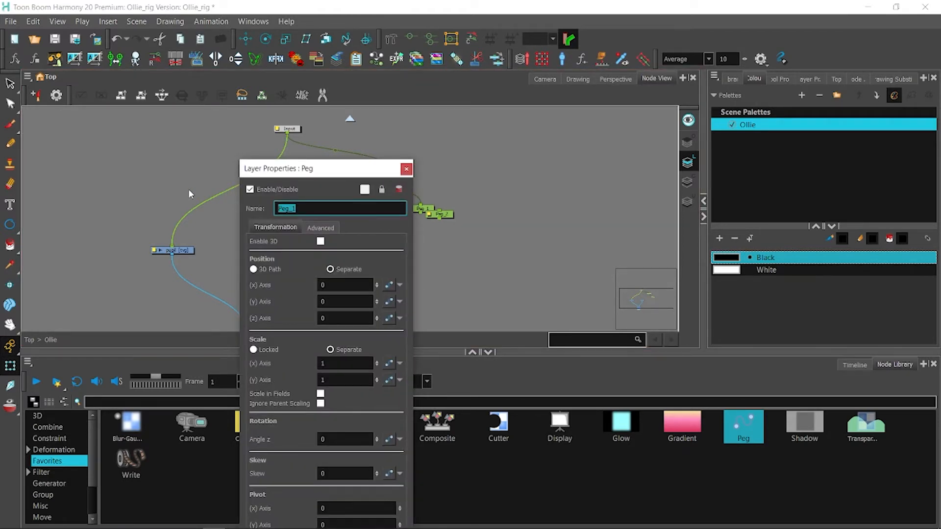
{"action": "type", "text": "UPPERBOD_P"}
{"action": "left_click", "coordinate": [407, 169]}
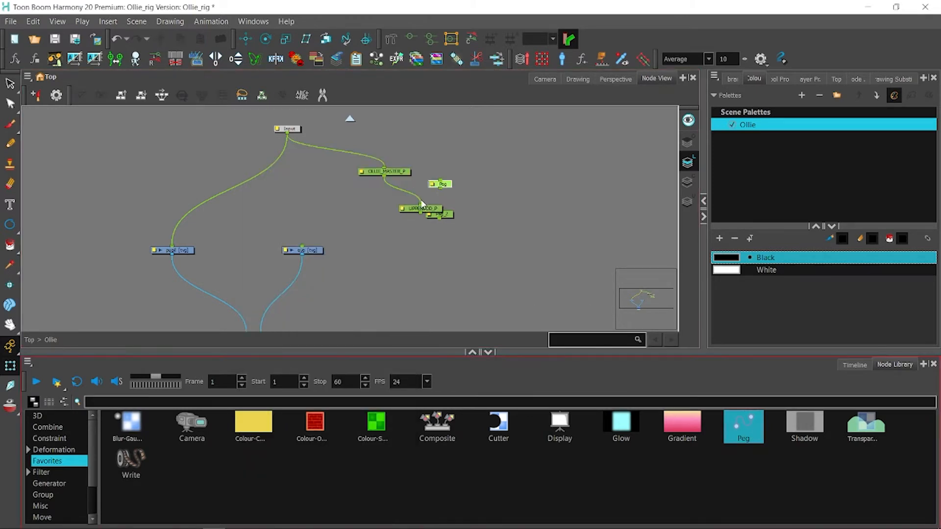
{"action": "double_click", "coordinate": [440, 184]}
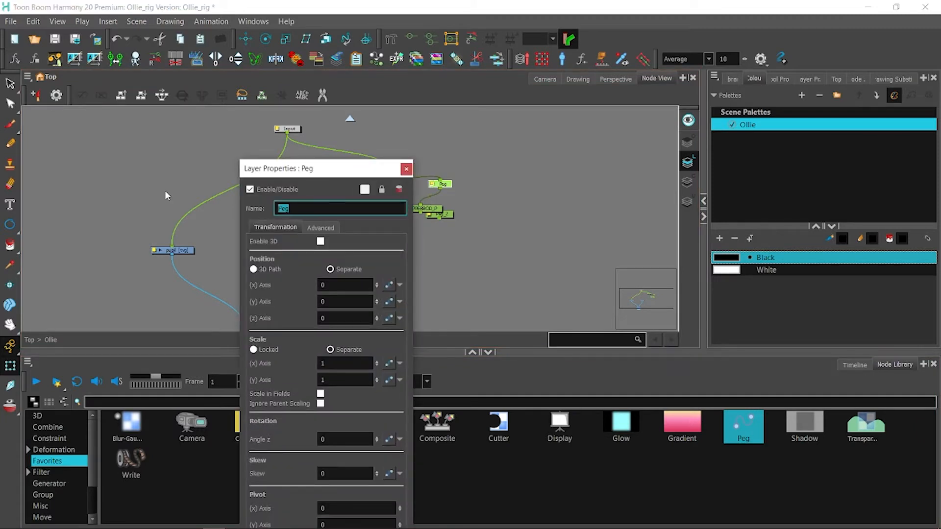
{"action": "type", "text": "BODY_P"}
{"action": "left_click", "coordinate": [406, 169]}
Step: Move the loose peg below UPPERBOD_P and rename it HEAD
{"action": "left_click_drag", "start_coordinate": [443, 215], "coordinate": [457, 240]}
{"action": "double_click", "coordinate": [455, 240]}
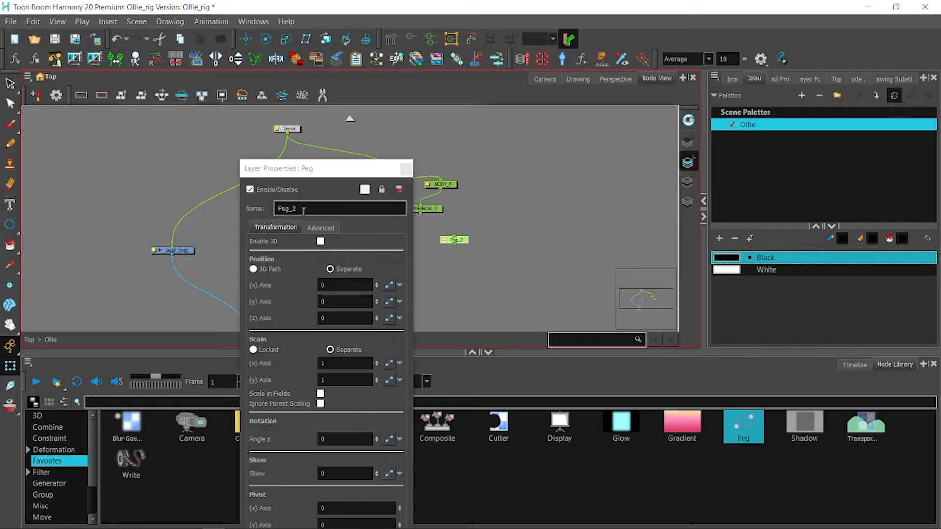
{"action": "type", "text": "HEAD"}
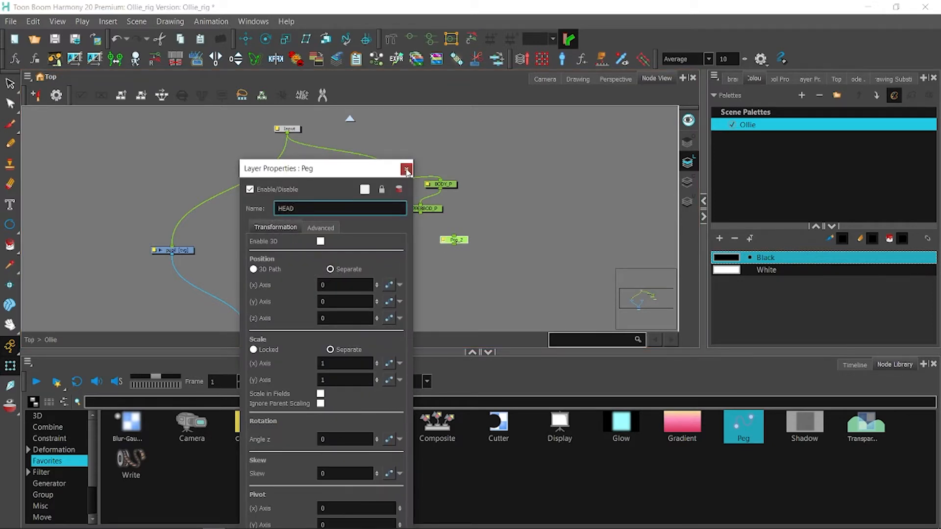
{"action": "left_click", "coordinate": [406, 169]}
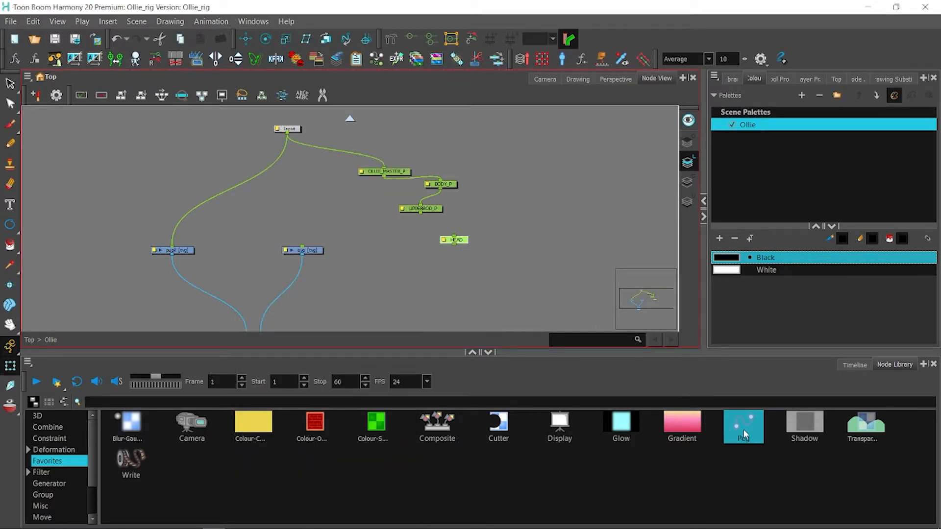
Step: Add a Peg node beside the eye drawing and name it FACE_P
{"action": "left_click_drag", "start_coordinate": [743, 434], "coordinate": [363, 251]}
{"action": "double_click", "coordinate": [361, 251]}
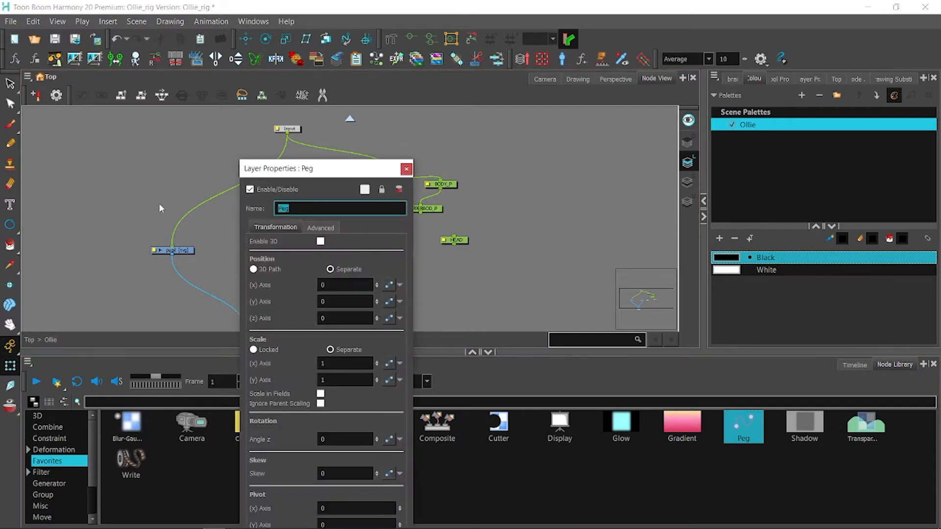
{"action": "type", "text": "FACE_P"}
{"action": "left_click", "coordinate": [406, 169]}
Step: Rename the HEAD peg HEAD_P
{"action": "left_click", "coordinate": [447, 241]}
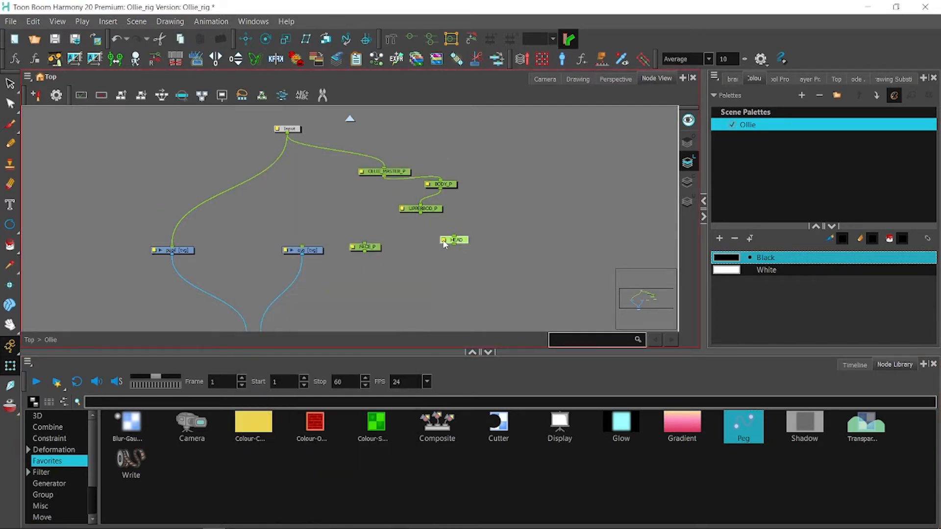
{"action": "double_click", "coordinate": [445, 240]}
{"action": "left_click", "coordinate": [316, 205]}
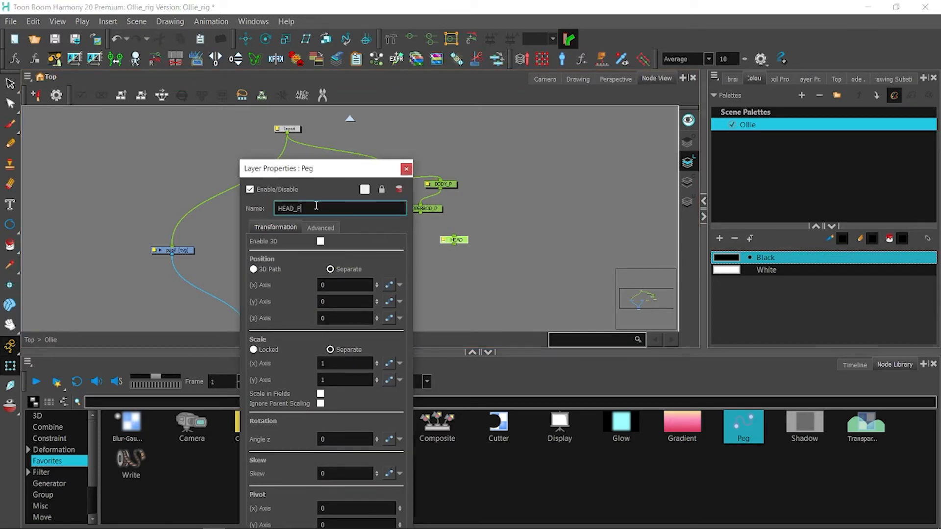
{"action": "type", "text": "_P"}
{"action": "left_click", "coordinate": [407, 169]}
Step: Chain HEAD_P and FACE_P below UPPERBOD_P, link FACE_P to the pupil drawing, and place FACE_P above the drawings
{"action": "left_click_drag", "start_coordinate": [421, 213], "coordinate": [366, 245]}
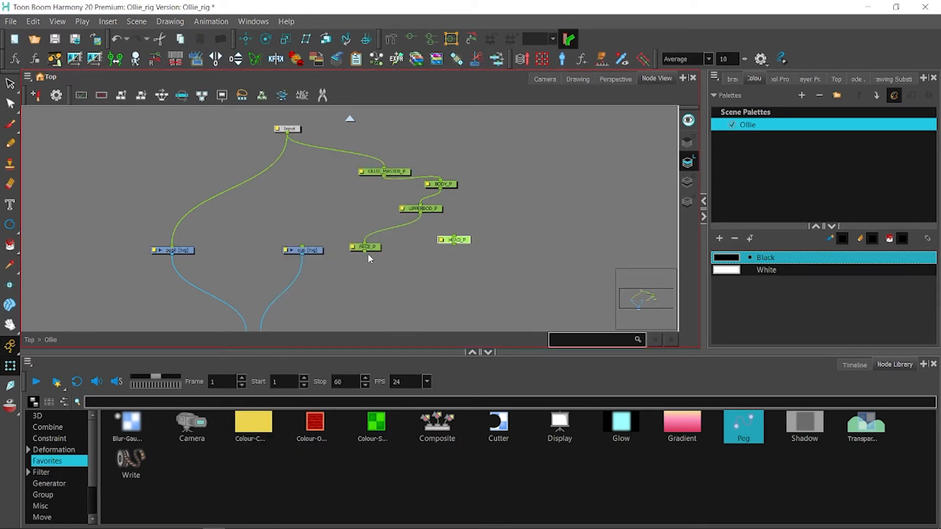
{"action": "left_click_drag", "start_coordinate": [421, 213], "coordinate": [172, 244]}
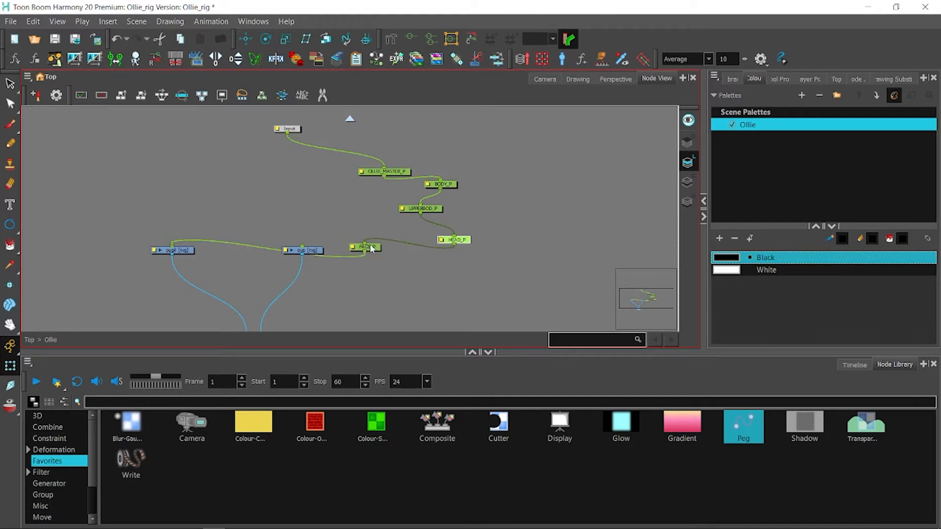
{"action": "left_click_drag", "start_coordinate": [375, 247], "coordinate": [237, 196]}
Step: Move the upper peg chain, down to HEAD_P, so it sits above FACE_P
{"action": "scroll", "coordinate": [450, 175], "scroll_direction": "down", "scroll_amount": 3}
{"action": "left_click_drag", "start_coordinate": [474, 134], "coordinate": [302, 227]}
{"action": "left_click_drag", "start_coordinate": [408, 235], "coordinate": [395, 227]}
{"action": "left_click_drag", "start_coordinate": [458, 139], "coordinate": [304, 227]}
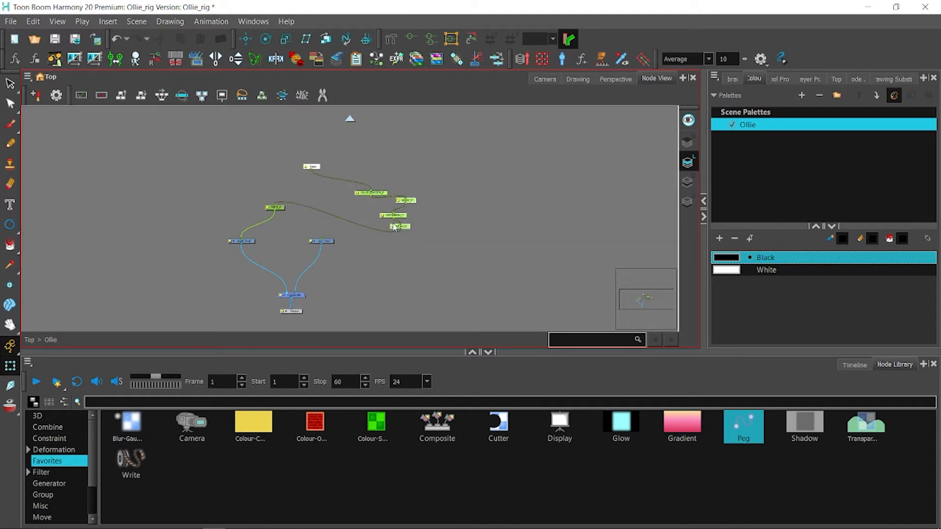
{"action": "left_click_drag", "start_coordinate": [393, 225], "coordinate": [309, 145]}
{"action": "left_click", "coordinate": [367, 181]}
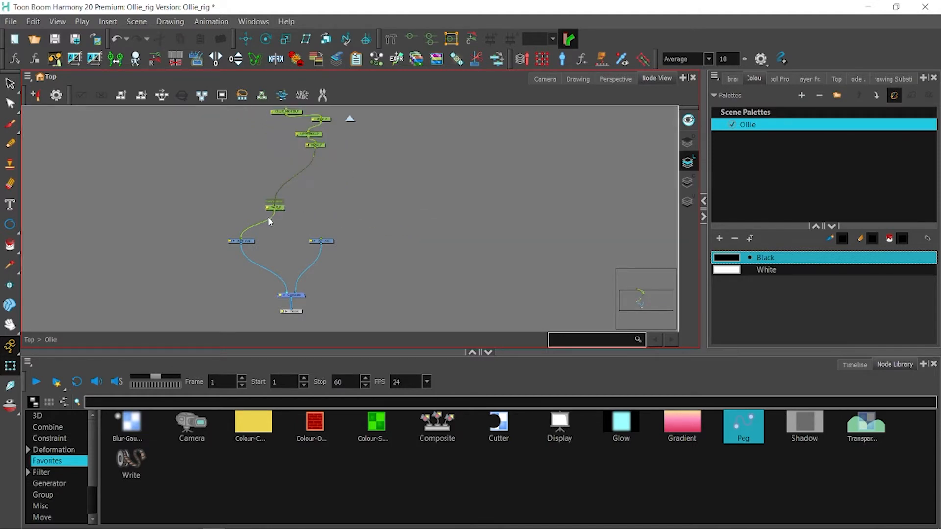
Step: Disconnect FACE_P from the pupil drawing and save the scene
{"action": "left_click_drag", "start_coordinate": [269, 219], "coordinate": [293, 180]}
{"action": "left_click", "coordinate": [342, 181]}
{"action": "scroll", "coordinate": [352, 225], "scroll_direction": "up", "scroll_amount": 3}
{"action": "left_click", "coordinate": [55, 39]}
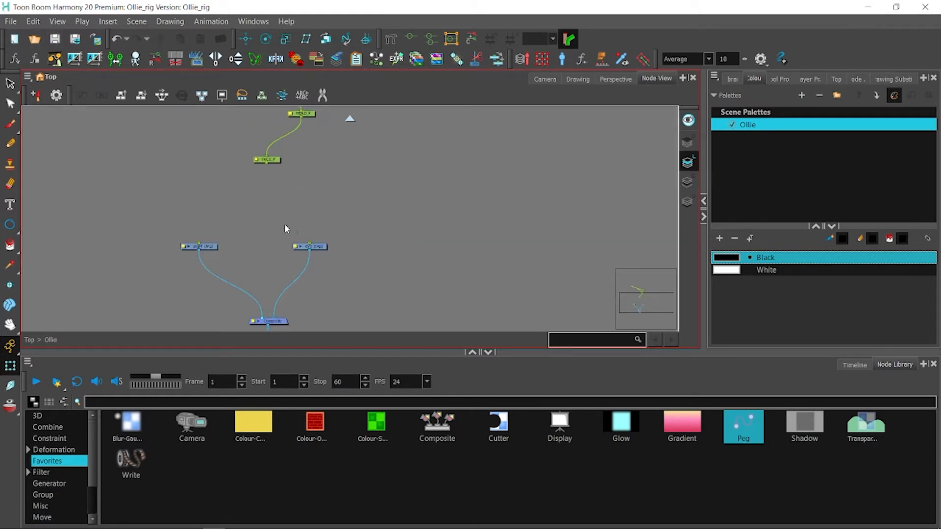
Step: Add a second Composite node between the drawings and the existing composite, and check its mode in the layer properties
{"action": "scroll", "coordinate": [345, 205], "scroll_direction": "up", "scroll_amount": 1}
{"action": "left_click_drag", "start_coordinate": [437, 424], "coordinate": [275, 256]}
{"action": "double_click", "coordinate": [265, 253]}
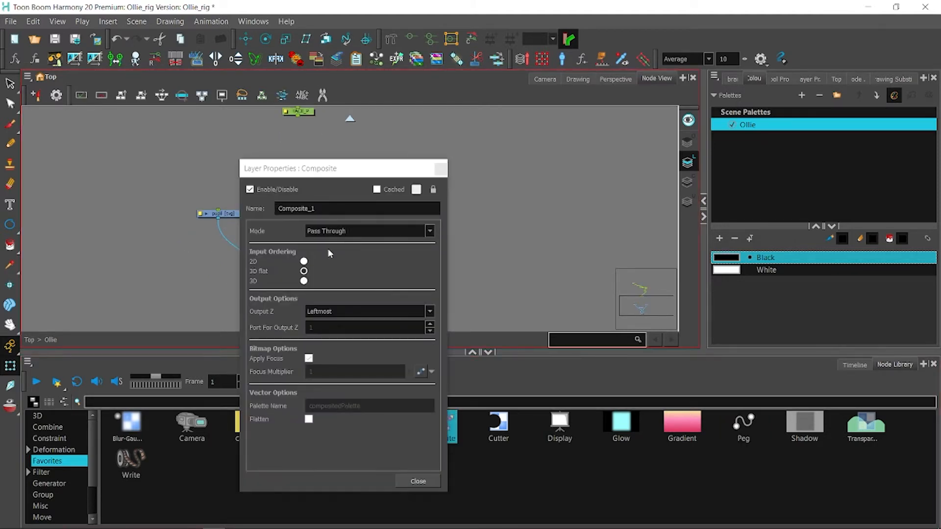
{"action": "left_click", "coordinate": [441, 169]}
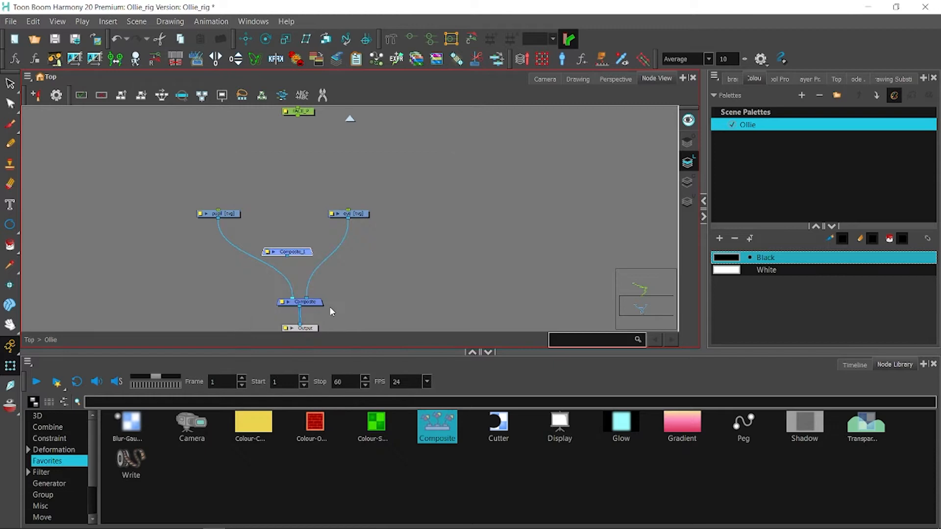
Step: Review the Default Pass Through Composite setting in the general preferences
{"action": "left_click", "coordinate": [33, 21]}
{"action": "left_click", "coordinate": [79, 357]}
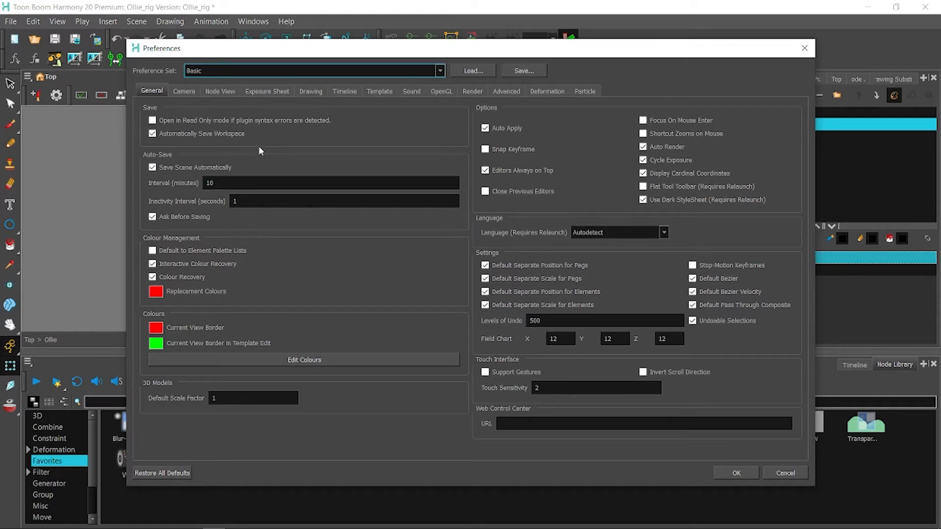
{"action": "left_click", "coordinate": [736, 473]}
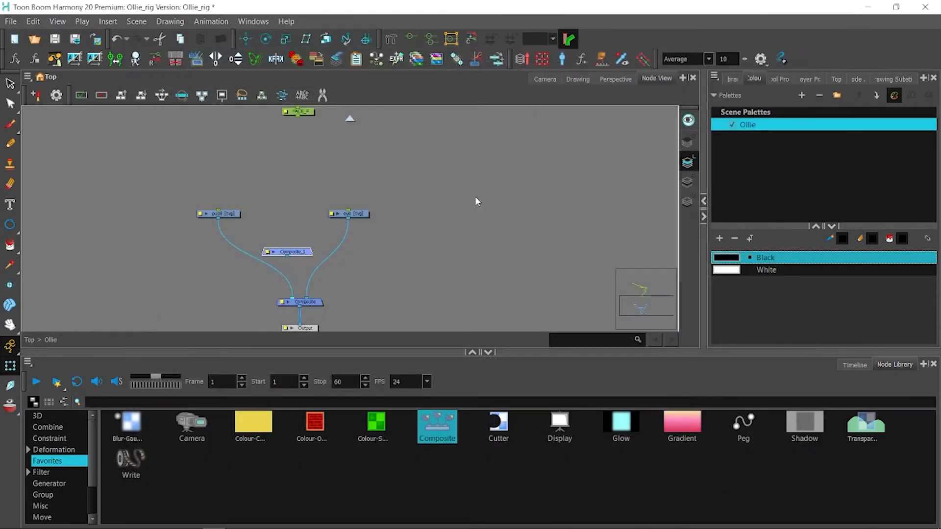
Step: Route the pupil and eye drawings through the new composite into the existing one, and save the scene
{"action": "mouse_move", "coordinate": [292, 297]}
{"action": "left_mouse_down"}
{"action": "mouse_move", "coordinate": [278, 254]}
{"action": "mouse_move", "coordinate": [305, 250]}
{"action": "mouse_move", "coordinate": [294, 300]}
{"action": "left_mouse_up"}
{"action": "key", "text": "ctrl+s"}
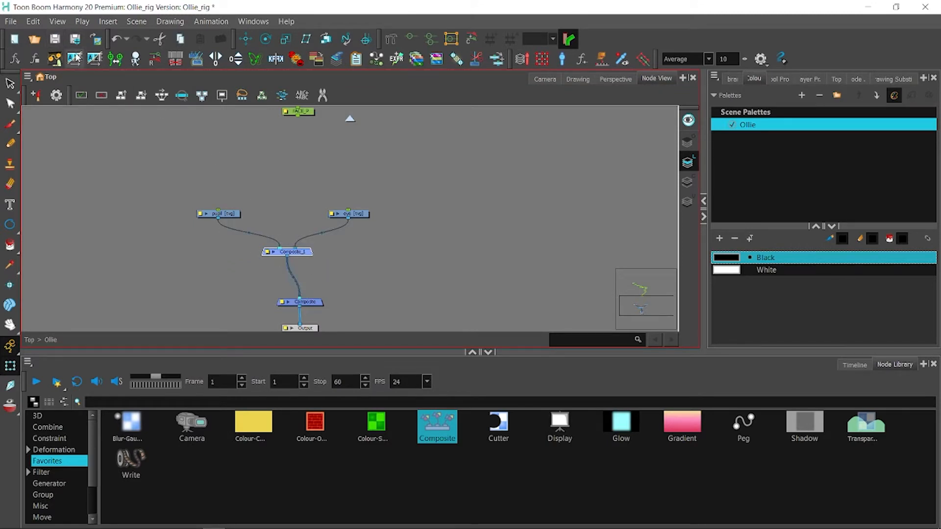
Step: Move the eye and pupil drawing nodes higher above the new composite to make room in the network
{"action": "left_click_drag", "start_coordinate": [358, 214], "coordinate": [349, 173]}
{"action": "left_click_drag", "start_coordinate": [223, 213], "coordinate": [239, 165]}
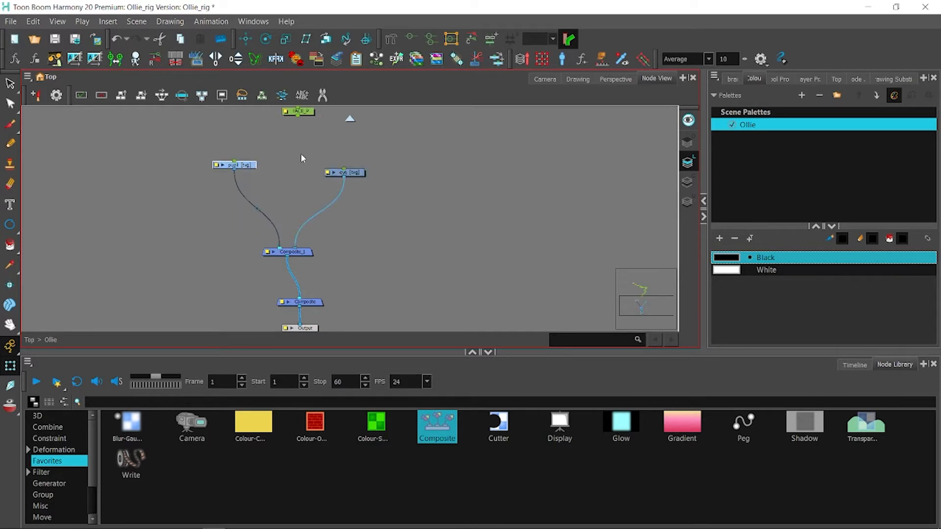
{"action": "left_click", "coordinate": [415, 163]}
{"action": "left_click_drag", "start_coordinate": [410, 152], "coordinate": [415, 184]}
{"action": "scroll", "coordinate": [399, 182], "scroll_direction": "up", "scroll_amount": 1}
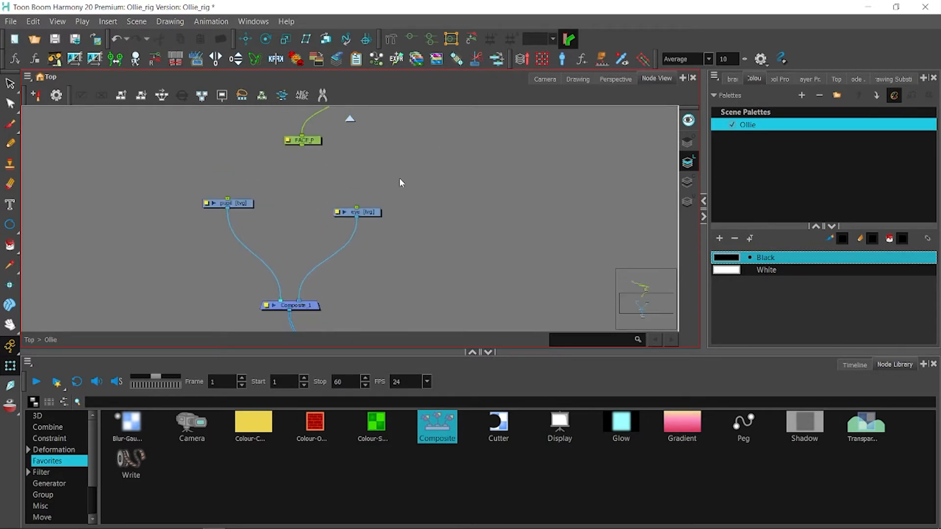
Step: Add a parent peg to the pupil drawing and another to the eye drawing
{"action": "left_click", "coordinate": [240, 204]}
{"action": "left_click", "coordinate": [545, 79]}
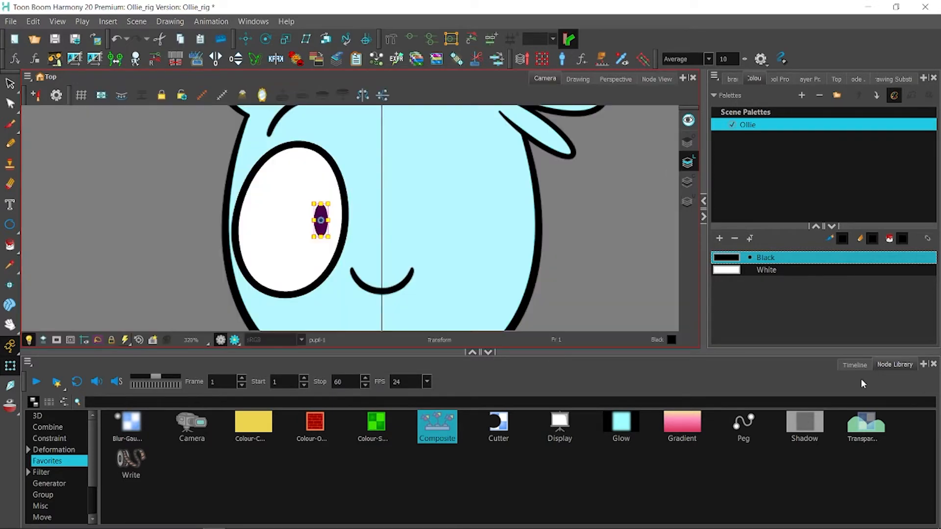
{"action": "left_click", "coordinate": [854, 365]}
{"action": "left_click", "coordinate": [190, 399]}
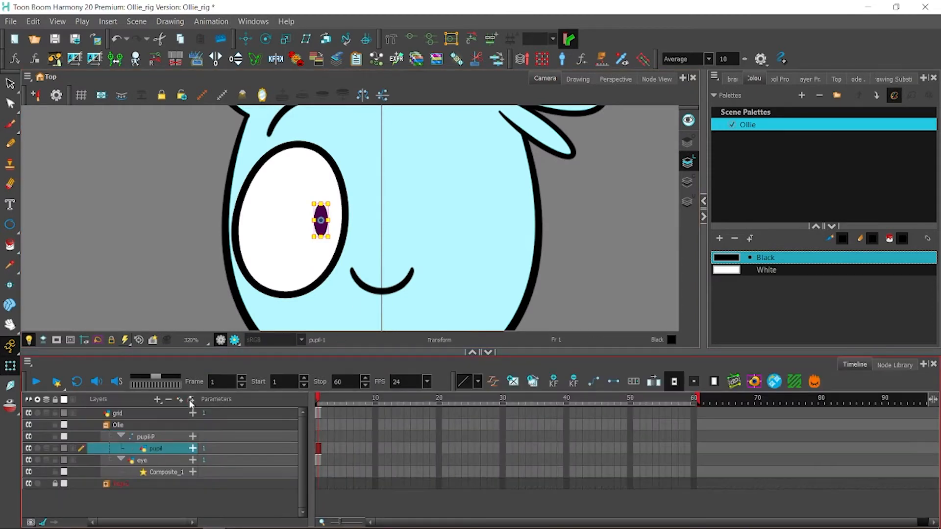
{"action": "left_click", "coordinate": [166, 461]}
{"action": "left_click", "coordinate": [191, 403]}
Step: Copy the eye drawing's pivot and paste it onto its parent peg with CF - CopyPastePivots
{"action": "left_click", "coordinate": [180, 436]}
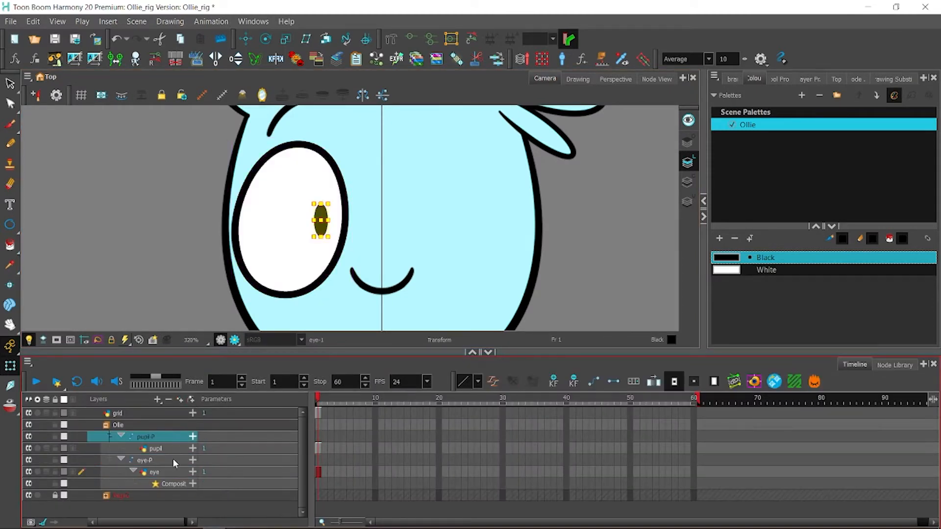
{"action": "left_click", "coordinate": [164, 463]}
{"action": "left_click", "coordinate": [163, 476]}
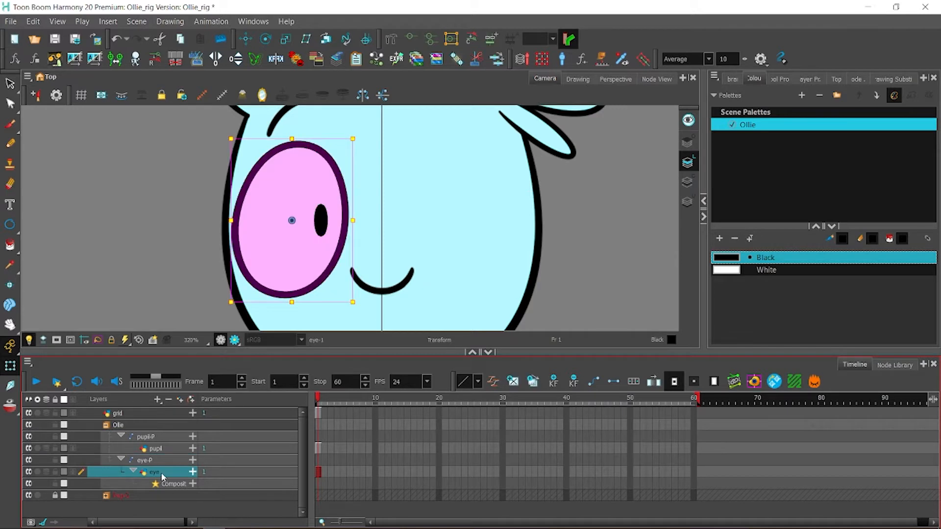
{"action": "left_click", "coordinate": [774, 381]}
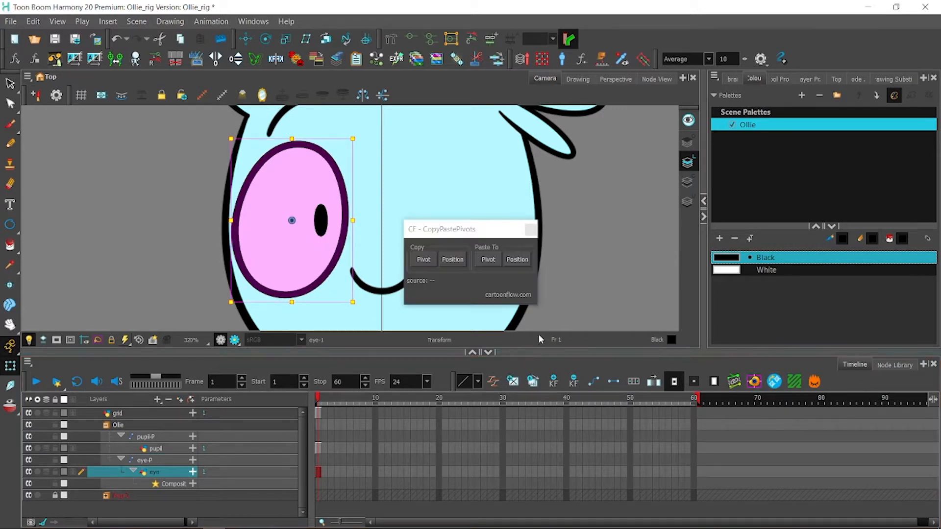
{"action": "left_click", "coordinate": [423, 259]}
{"action": "left_click", "coordinate": [143, 460]}
{"action": "left_click", "coordinate": [484, 263]}
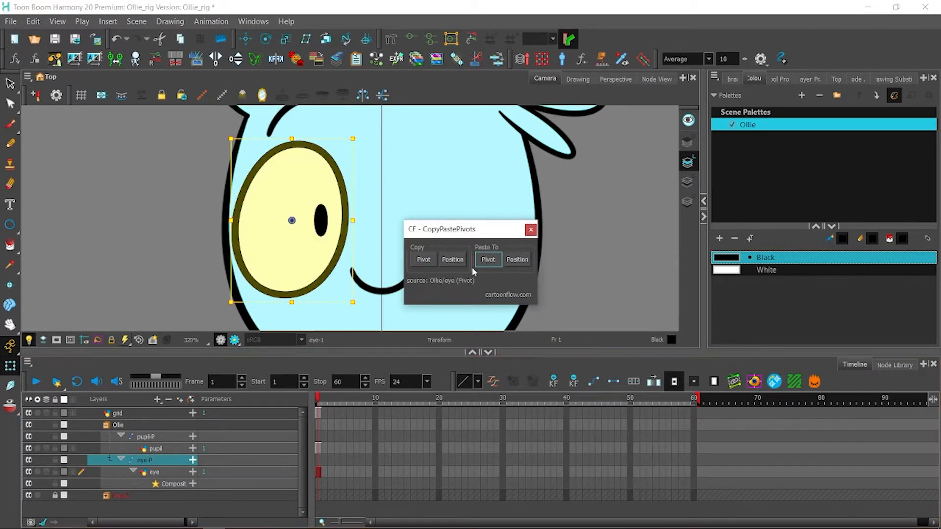
Step: Copy the pupil drawing's pivot to its parent peg, and close the pivot tool
{"action": "left_click", "coordinate": [165, 450]}
{"action": "left_click", "coordinate": [423, 258]}
{"action": "left_click", "coordinate": [146, 436]}
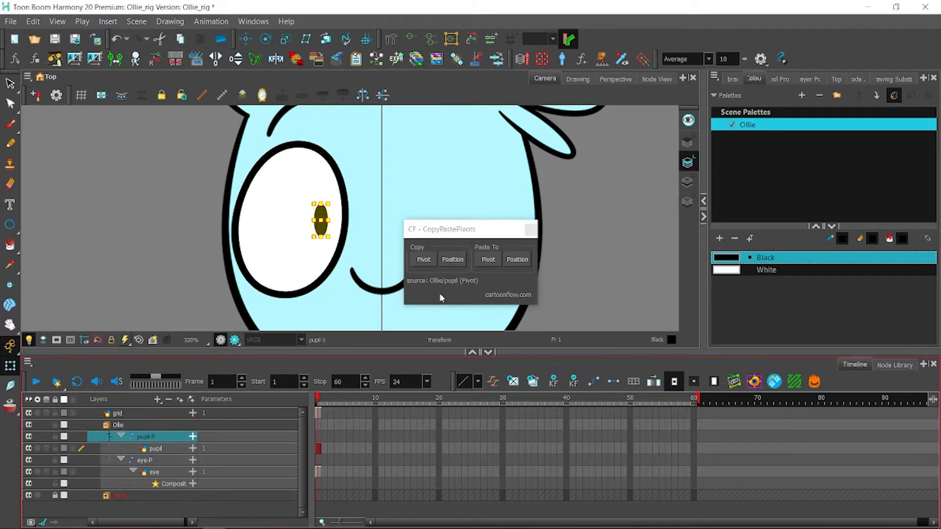
{"action": "left_click", "coordinate": [492, 260]}
{"action": "left_click", "coordinate": [530, 230]}
{"action": "left_click", "coordinate": [193, 230]}
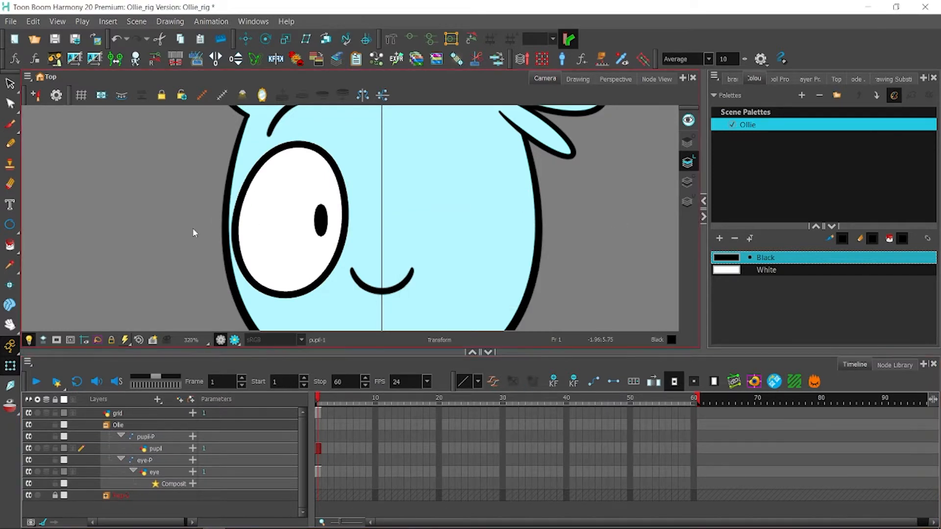
Step: Turn off Animate Using Animation Tools for the eye drawing and set its embedded pivots to Apply Embedded Pivot on Parent Peg
{"action": "left_click", "coordinate": [158, 472]}
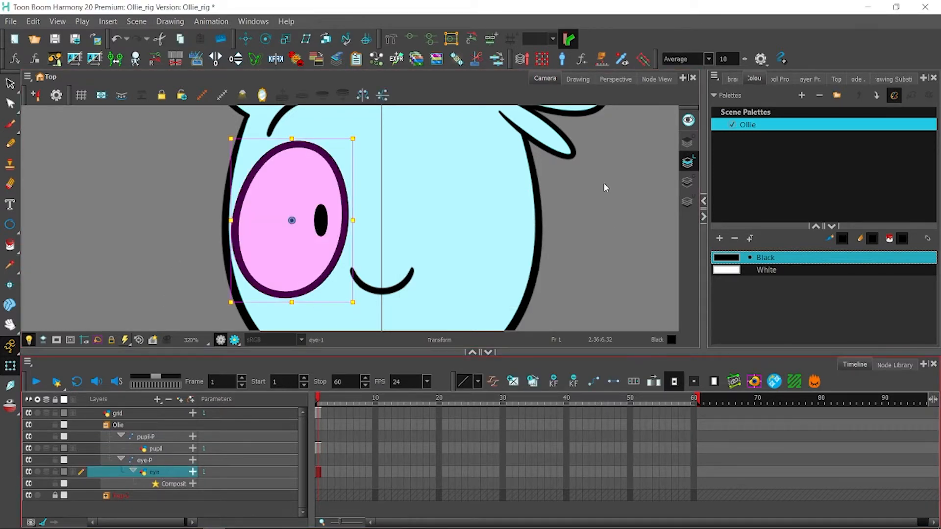
{"action": "left_click", "coordinate": [810, 80]}
{"action": "left_click", "coordinate": [822, 150]}
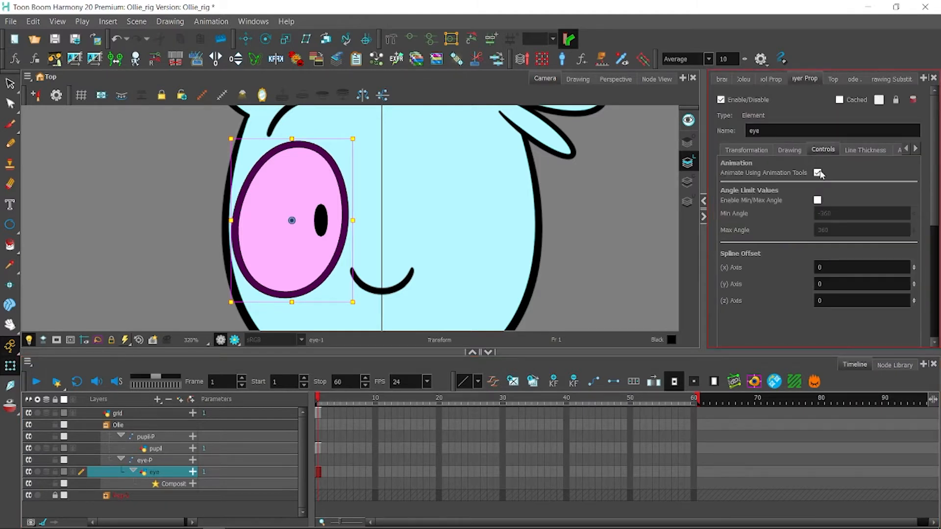
{"action": "left_click", "coordinate": [746, 149]}
{"action": "scroll", "coordinate": [854, 260], "scroll_direction": "down", "scroll_amount": 5}
{"action": "left_click", "coordinate": [854, 260]}
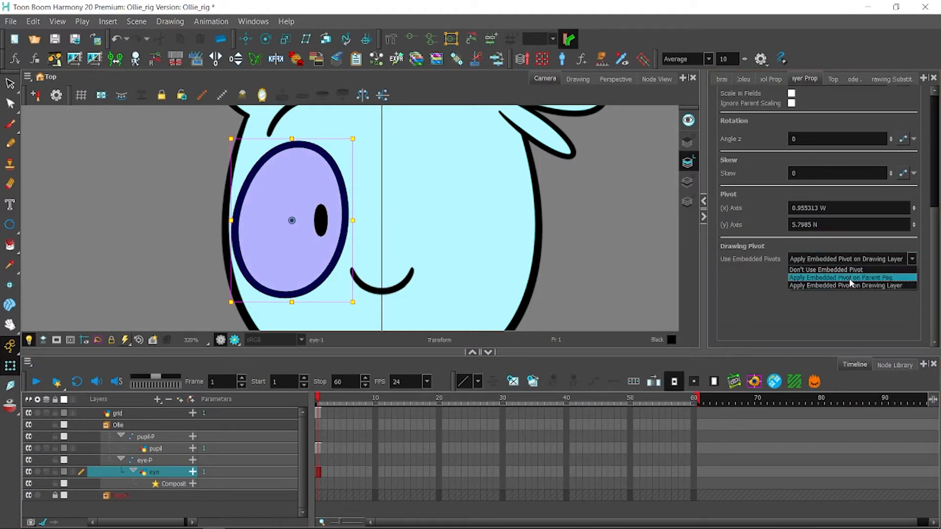
{"action": "left_click", "coordinate": [797, 275]}
Step: Turn off Animate Using Animation Tools for the pupil drawing and set its embedded pivots to Apply Embedded Pivot on Parent Peg
{"action": "left_click", "coordinate": [174, 449]}
{"action": "left_click", "coordinate": [789, 150]}
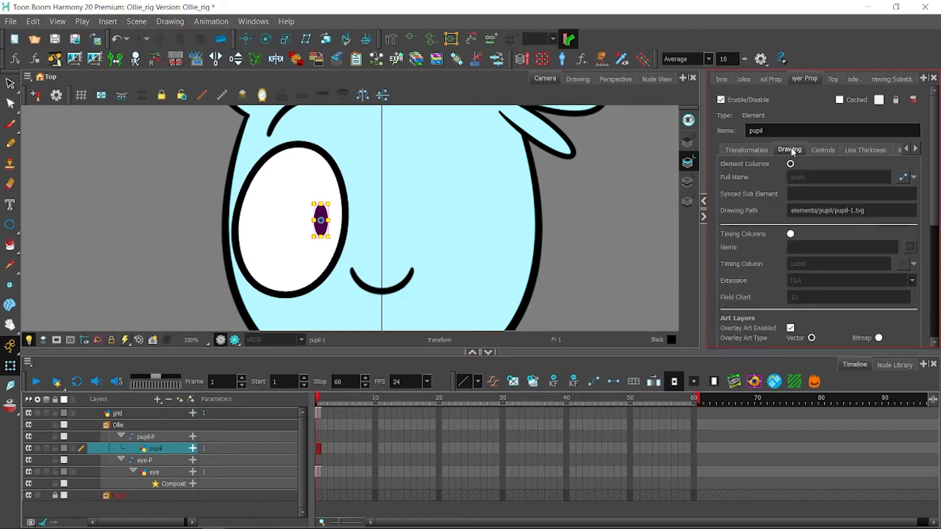
{"action": "left_click", "coordinate": [822, 149]}
{"action": "left_click", "coordinate": [747, 150]}
{"action": "scroll", "coordinate": [847, 255], "scroll_direction": "down", "scroll_amount": 5}
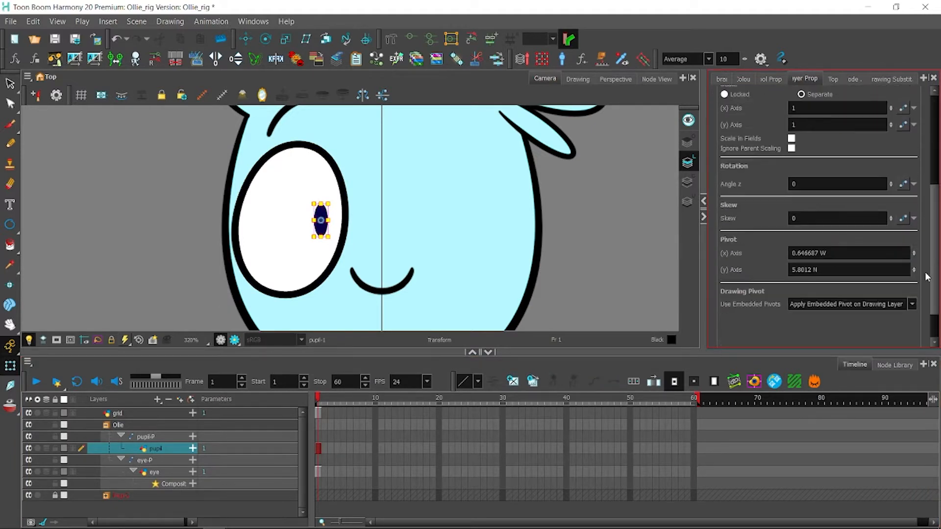
{"action": "left_click", "coordinate": [849, 259]}
{"action": "left_click", "coordinate": [838, 277]}
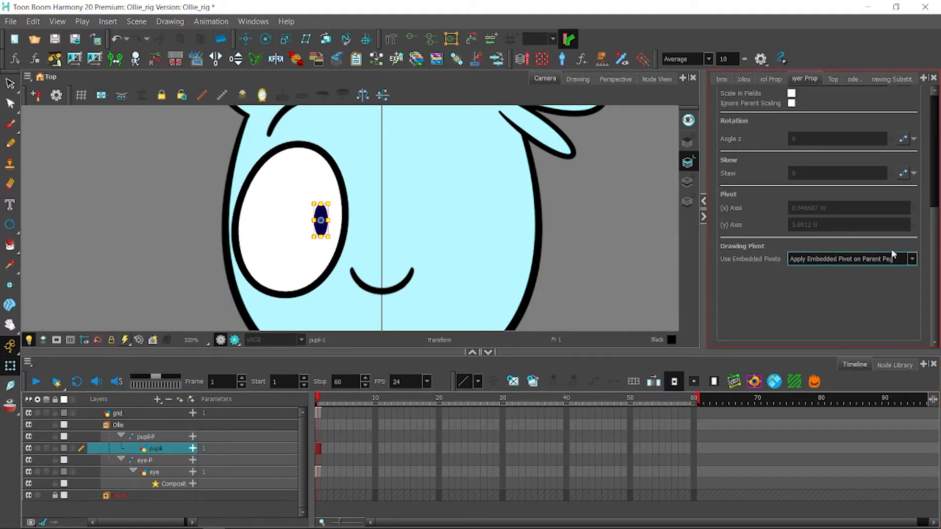
Step: Review the pupil drawing's embedded pivot options without changing them, and save the scene
{"action": "left_click_drag", "start_coordinate": [930, 244], "coordinate": [931, 142]}
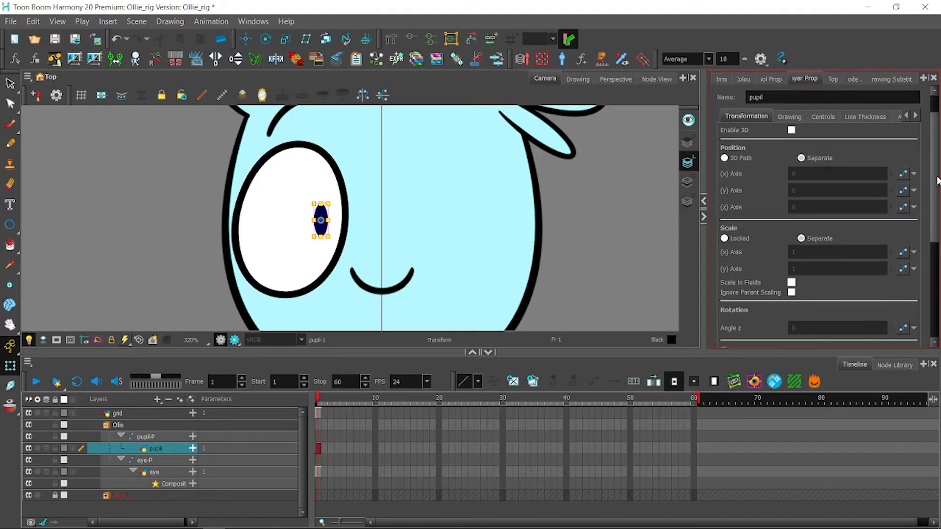
{"action": "scroll", "coordinate": [882, 271], "scroll_direction": "down", "scroll_amount": 5}
{"action": "left_click", "coordinate": [870, 286]}
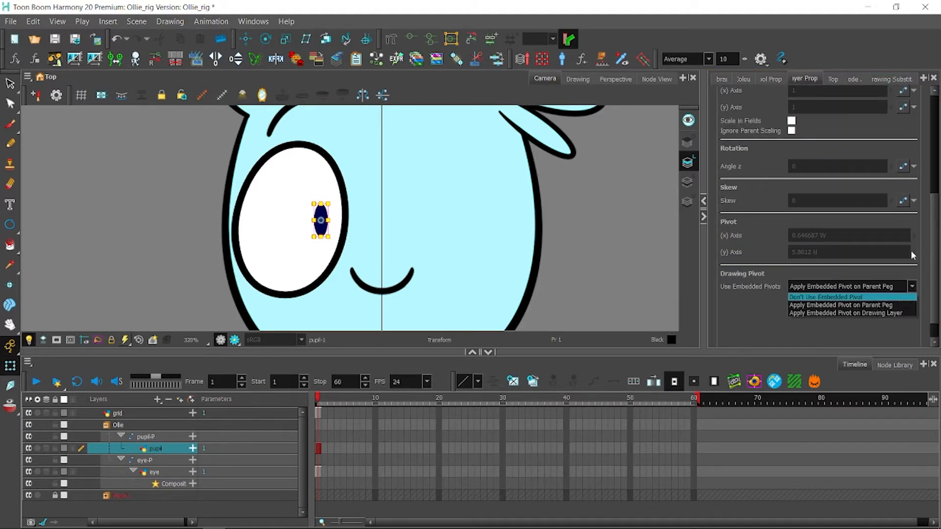
{"action": "left_click_drag", "start_coordinate": [935, 227], "coordinate": [931, 125]}
{"action": "left_click", "coordinate": [55, 39]}
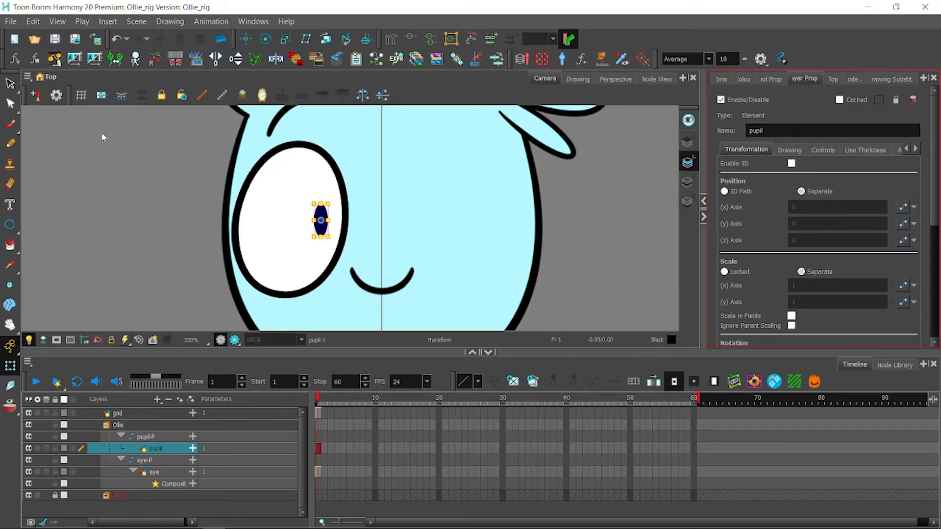
Step: Check the parent pegs of the pupil and eye, and view the eye's peg in the node network
{"action": "left_click", "coordinate": [124, 253]}
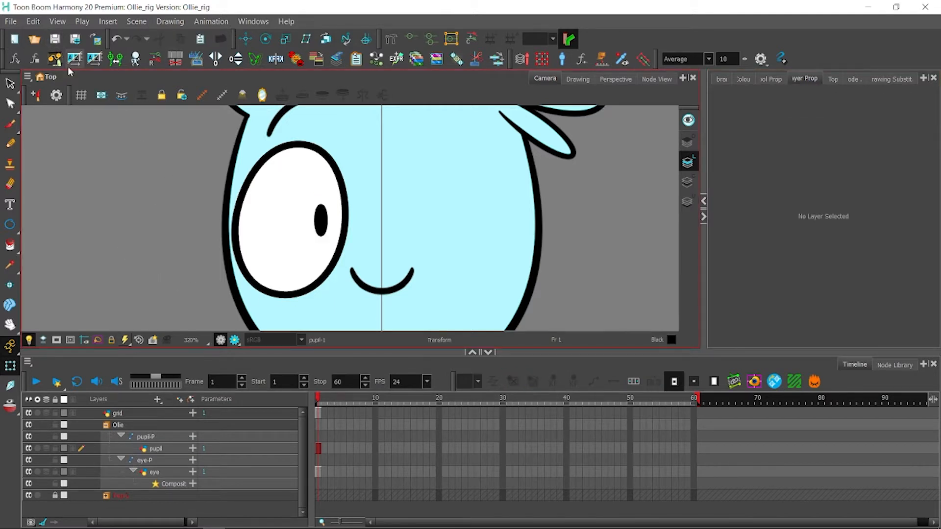
{"action": "left_click", "coordinate": [160, 440]}
{"action": "left_click", "coordinate": [163, 457]}
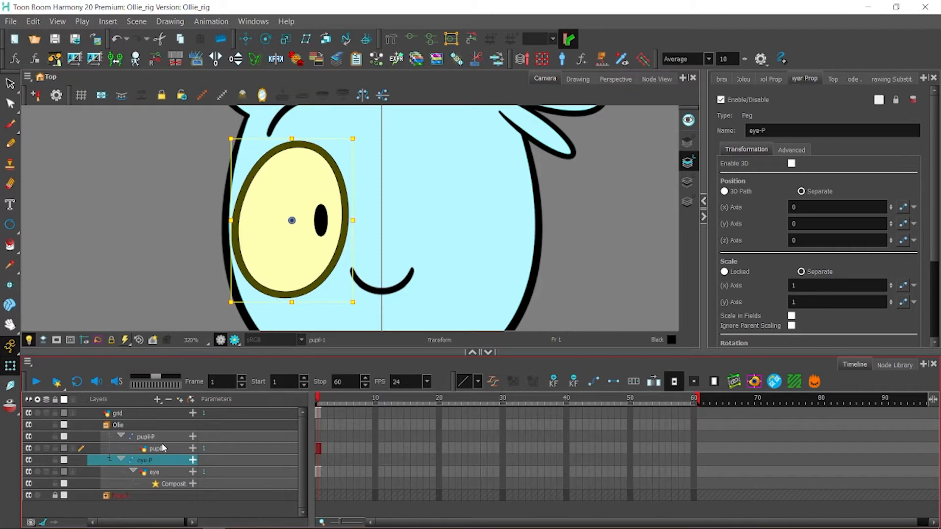
{"action": "left_click", "coordinate": [657, 79]}
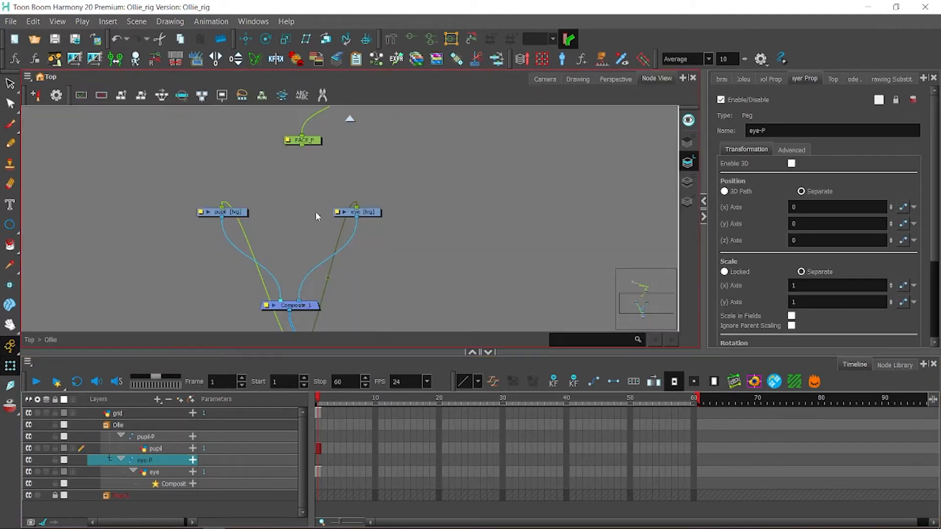
Step: Move the pupil and eye pegs up in the node network so they sit between FACE_P and their drawings
{"action": "left_click", "coordinate": [413, 225]}
{"action": "scroll", "coordinate": [398, 218], "scroll_direction": "down", "scroll_amount": 3}
{"action": "scroll", "coordinate": [396, 231], "scroll_direction": "up", "scroll_amount": 1}
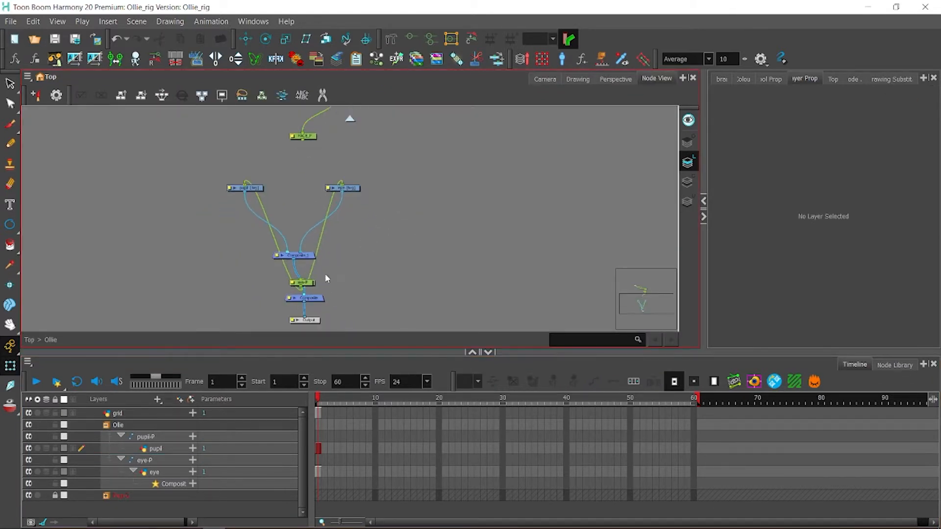
{"action": "left_click_drag", "start_coordinate": [325, 274], "coordinate": [296, 159]}
{"action": "scroll", "coordinate": [417, 198], "scroll_direction": "down", "scroll_amount": 4}
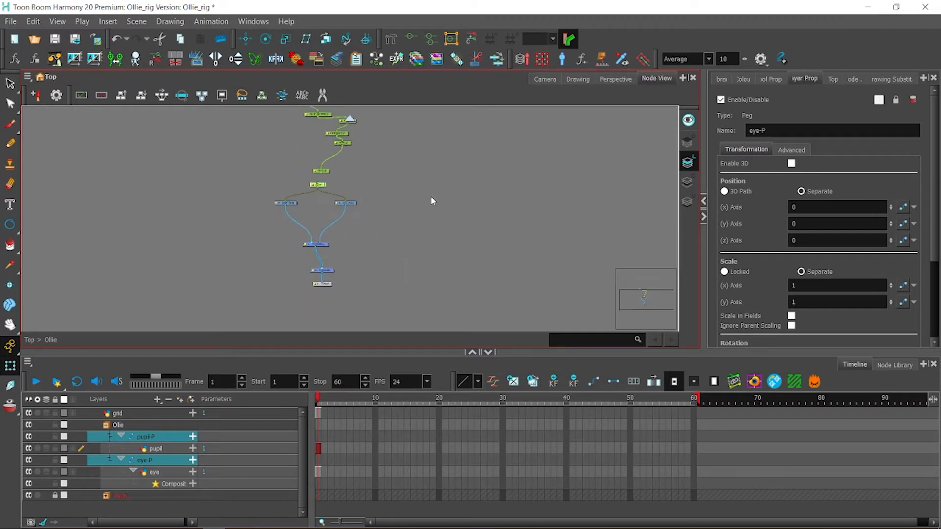
Step: Rearrange the upper peg chain and the eye and pupil nodes to space out the network vertically
{"action": "left_click_drag", "start_coordinate": [212, 290], "coordinate": [387, 135]}
{"action": "left_click_drag", "start_coordinate": [350, 162], "coordinate": [357, 222]}
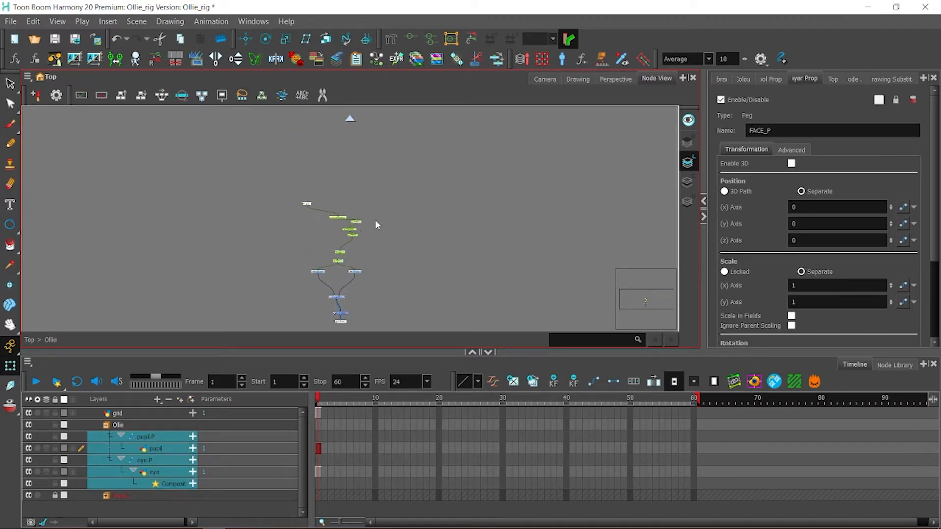
{"action": "left_click", "coordinate": [384, 213]}
{"action": "left_click_drag", "start_coordinate": [398, 175], "coordinate": [288, 329]}
{"action": "left_click_drag", "start_coordinate": [357, 271], "coordinate": [349, 258]}
{"action": "left_click_drag", "start_coordinate": [418, 162], "coordinate": [338, 207]}
{"action": "left_click", "coordinate": [355, 237]}
Step: Place the pupil and eye pegs directly above their own drawings and save the scene
{"action": "scroll", "coordinate": [355, 239], "scroll_direction": "up", "scroll_amount": 1}
{"action": "scroll", "coordinate": [347, 215], "scroll_direction": "up", "scroll_amount": 2}
{"action": "left_click_drag", "start_coordinate": [353, 241], "coordinate": [270, 205]}
{"action": "left_click", "coordinate": [313, 228]}
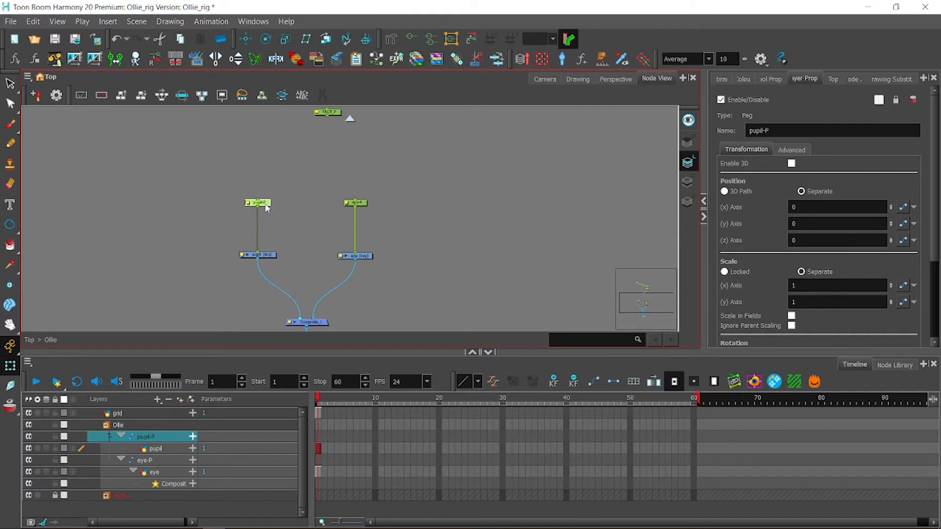
{"action": "left_click", "coordinate": [124, 151]}
{"action": "key", "text": "ctrl+s"}
{"action": "scroll", "coordinate": [378, 152], "scroll_direction": "up", "scroll_amount": 2}
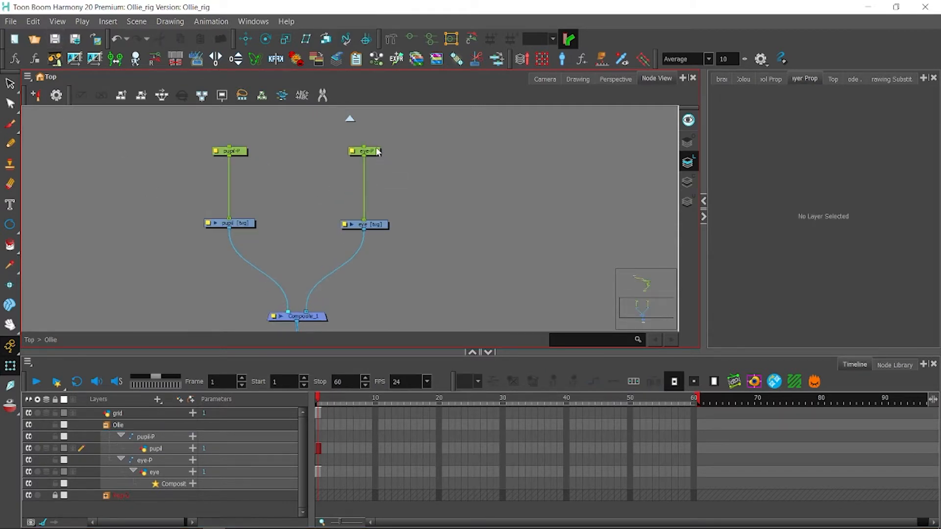
Step: Test the pupil's peg by moving the pupil across the eye in the camera view, and undo the move
{"action": "left_click", "coordinate": [244, 154]}
{"action": "left_click", "coordinate": [545, 78]}
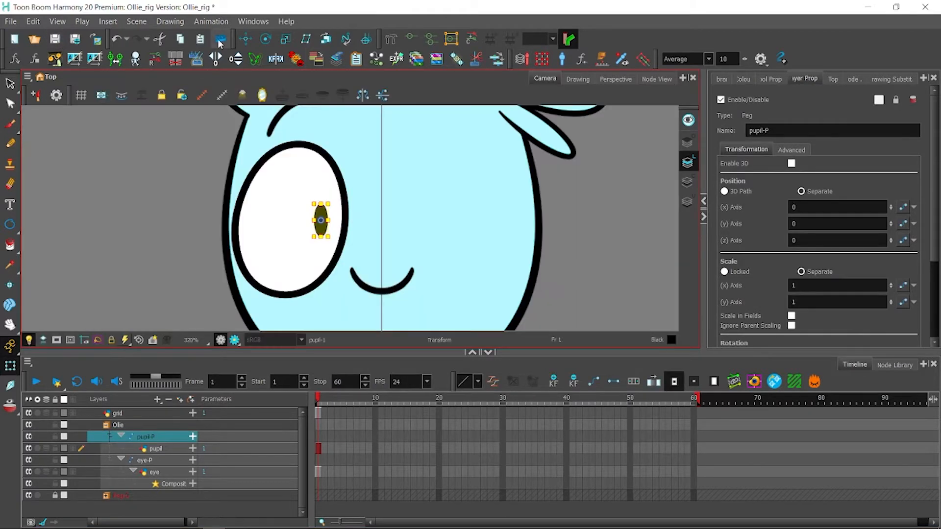
{"action": "left_click", "coordinate": [245, 39]}
{"action": "left_click_drag", "start_coordinate": [322, 210], "coordinate": [187, 206]}
{"action": "key", "text": "ctrl+z"}
{"action": "left_click", "coordinate": [10, 366]}
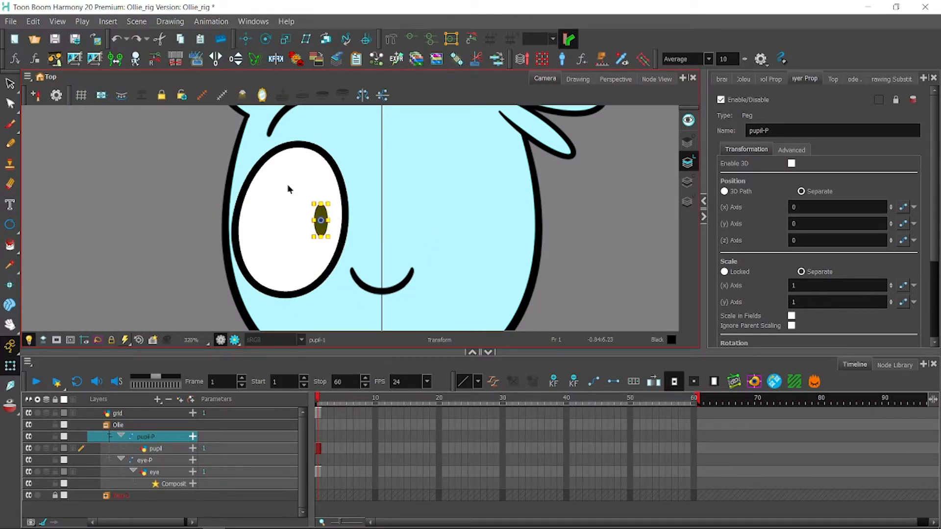
{"action": "left_click", "coordinate": [147, 164]}
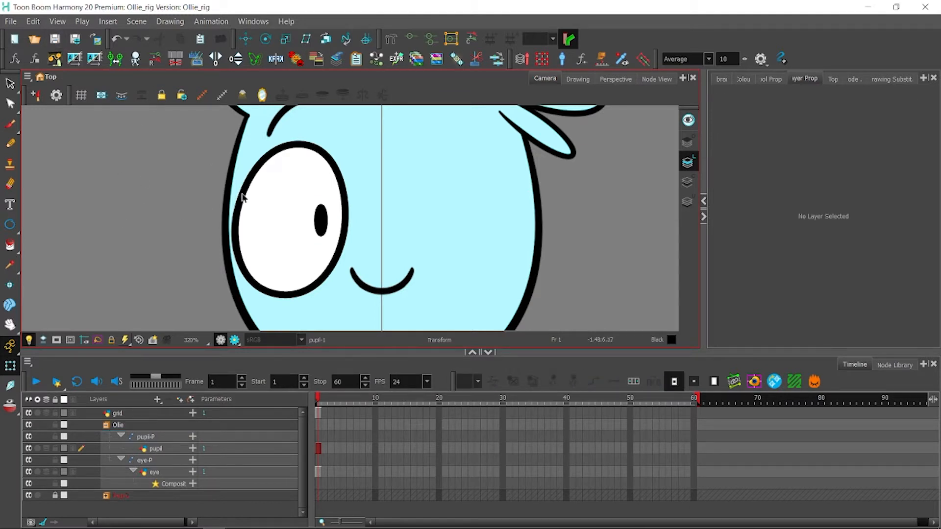
Step: Select the eye drawing, return to the node network and search the Node Library for "colour"
{"action": "left_click", "coordinate": [286, 228]}
{"action": "left_click", "coordinate": [655, 79]}
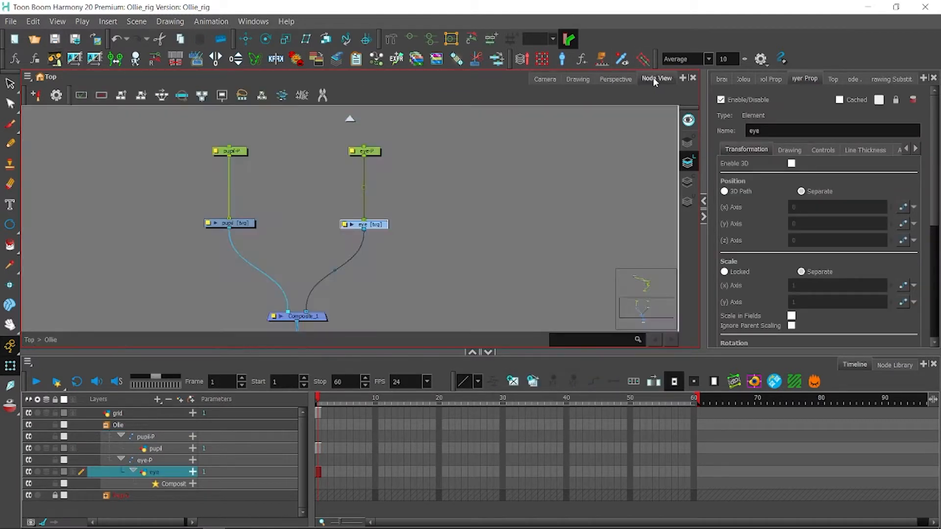
{"action": "left_click", "coordinate": [895, 366]}
{"action": "left_click", "coordinate": [172, 396]}
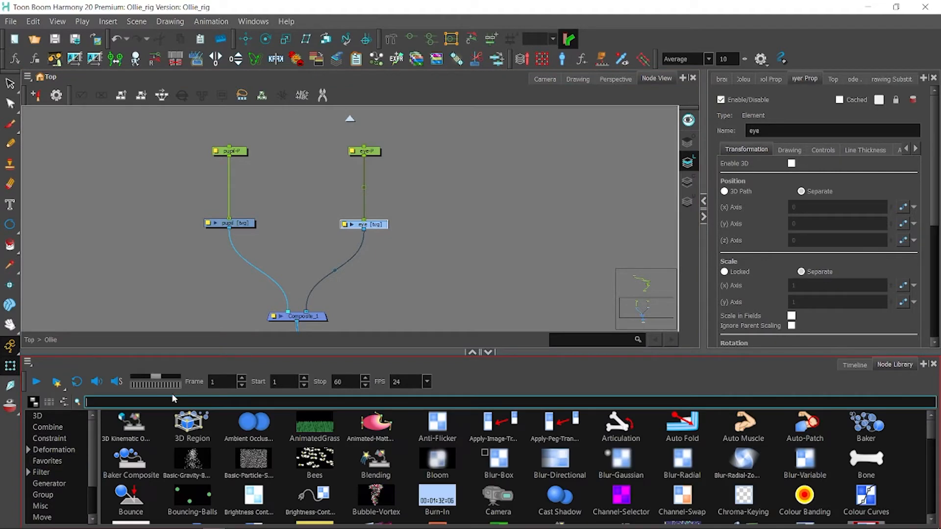
{"action": "type", "text": "cov"}
{"action": "key", "text": "BackSpace"}
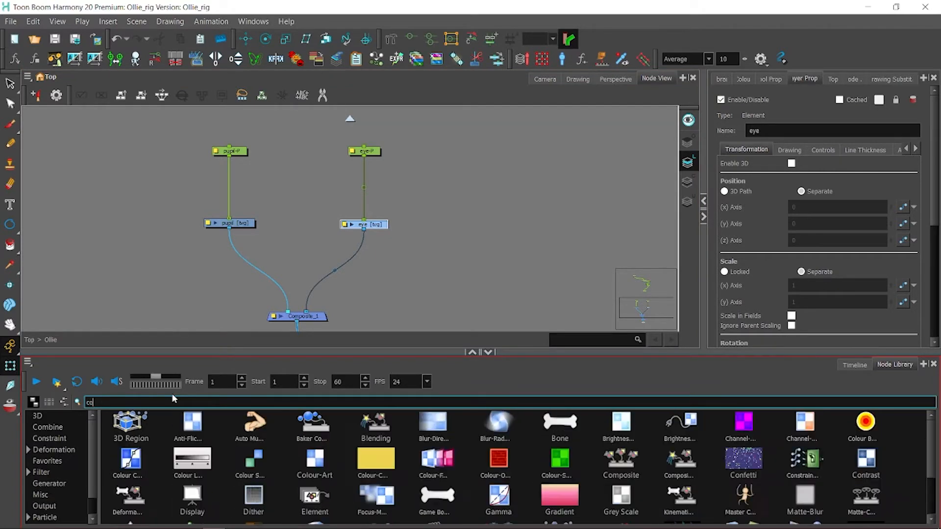
{"action": "type", "text": "lour"}
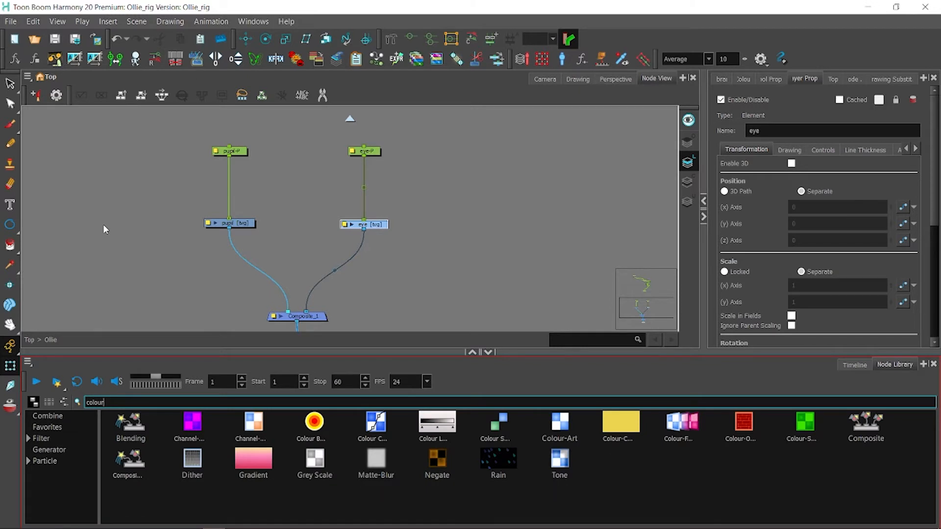
Step: Insert a Colour-Override node between the pupil and Composite_1, save, and connect the eye drawing's output to it
{"action": "left_click_drag", "start_coordinate": [743, 425], "coordinate": [294, 268]}
{"action": "key", "text": "ctrl+s"}
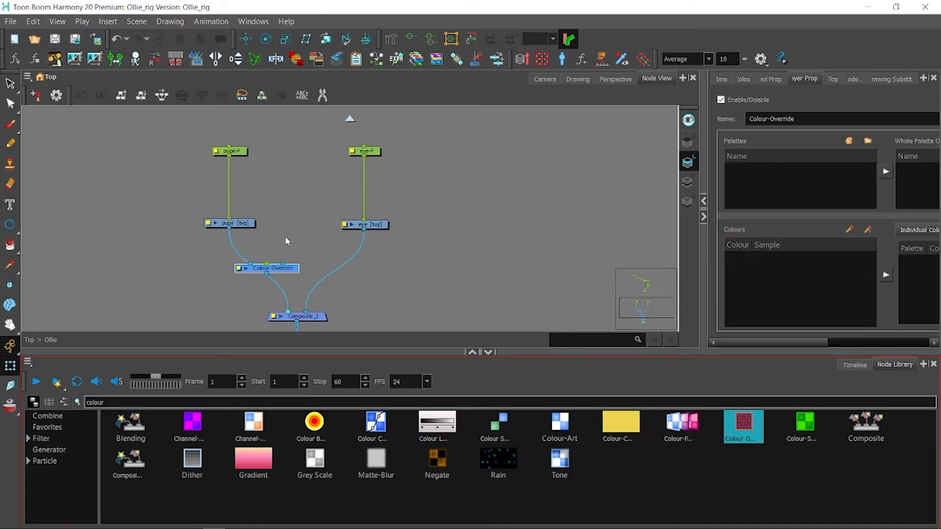
{"action": "left_click_drag", "start_coordinate": [362, 230], "coordinate": [260, 280]}
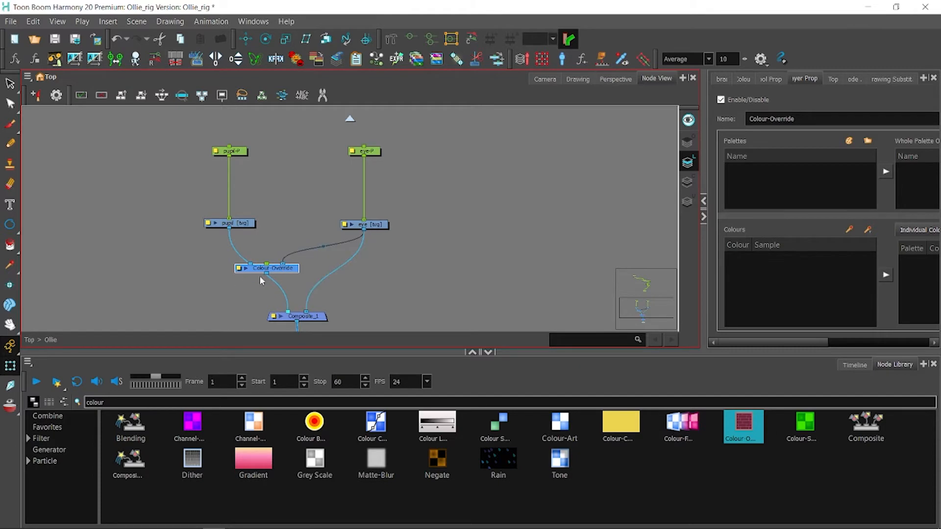
Step: Add the Ollie palette's Black to the individual colour overrides, set its mode to Override Colour, and save the scene
{"action": "double_click", "coordinate": [238, 268]}
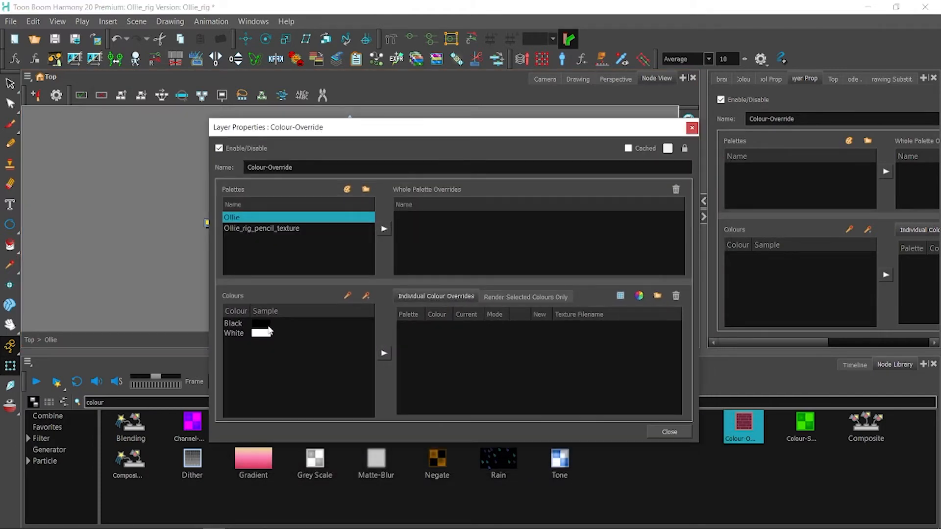
{"action": "left_click", "coordinate": [268, 327]}
{"action": "left_click", "coordinate": [385, 353]}
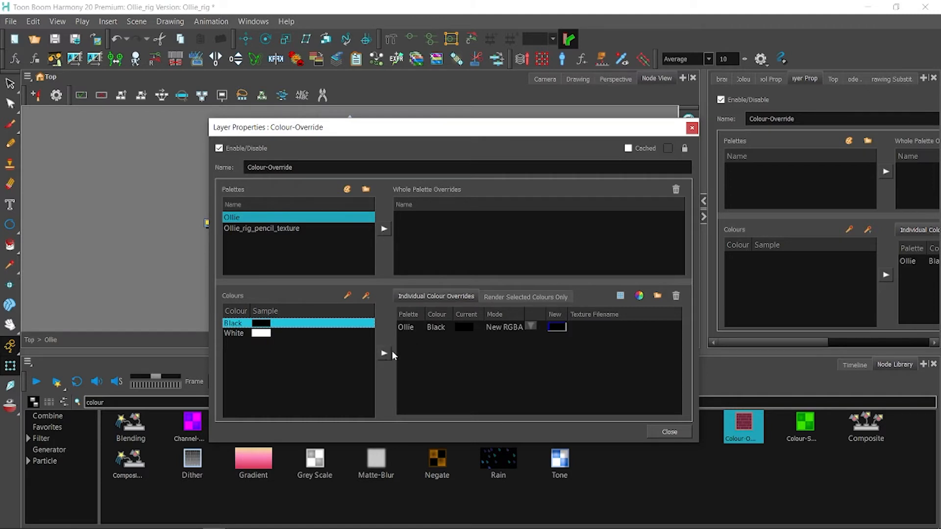
{"action": "left_click", "coordinate": [504, 327]}
{"action": "left_click", "coordinate": [527, 328]}
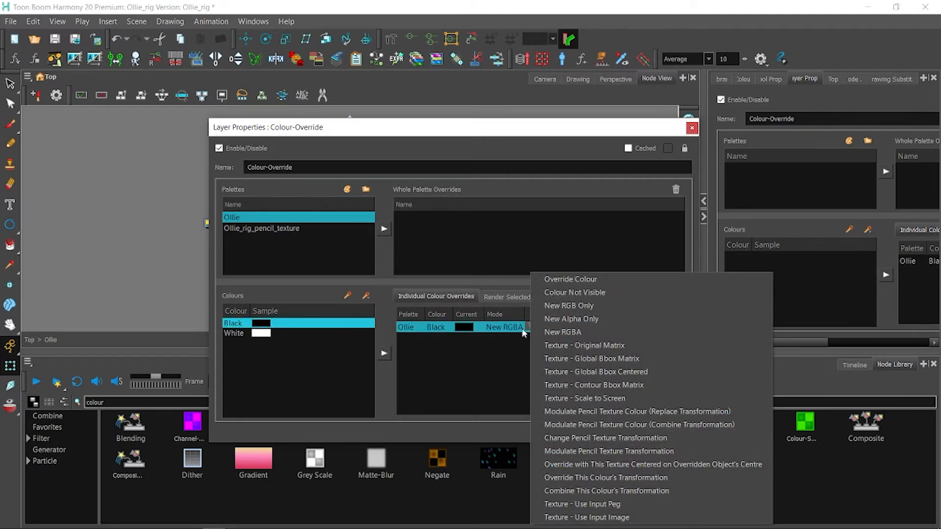
{"action": "left_click", "coordinate": [557, 280]}
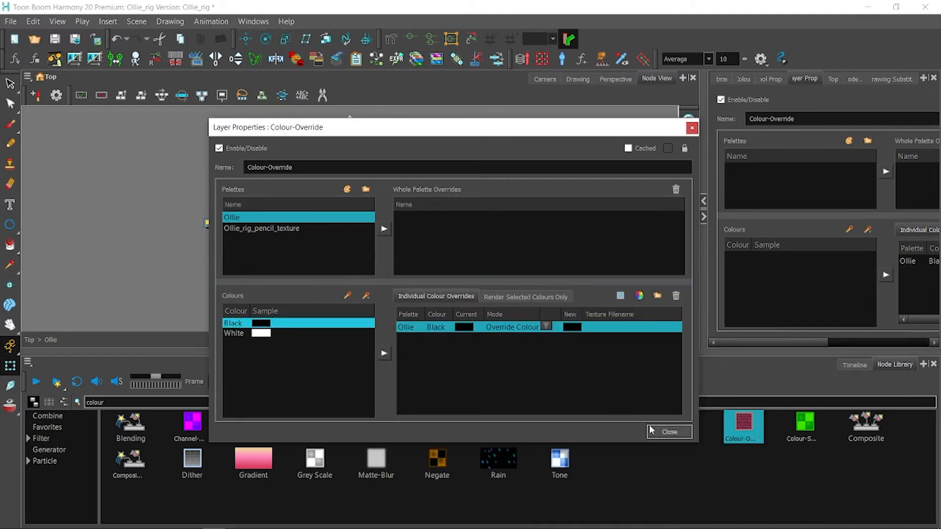
{"action": "left_click", "coordinate": [669, 432]}
{"action": "left_click_drag", "start_coordinate": [283, 273], "coordinate": [277, 271]}
{"action": "key", "text": "ctrl+s"}
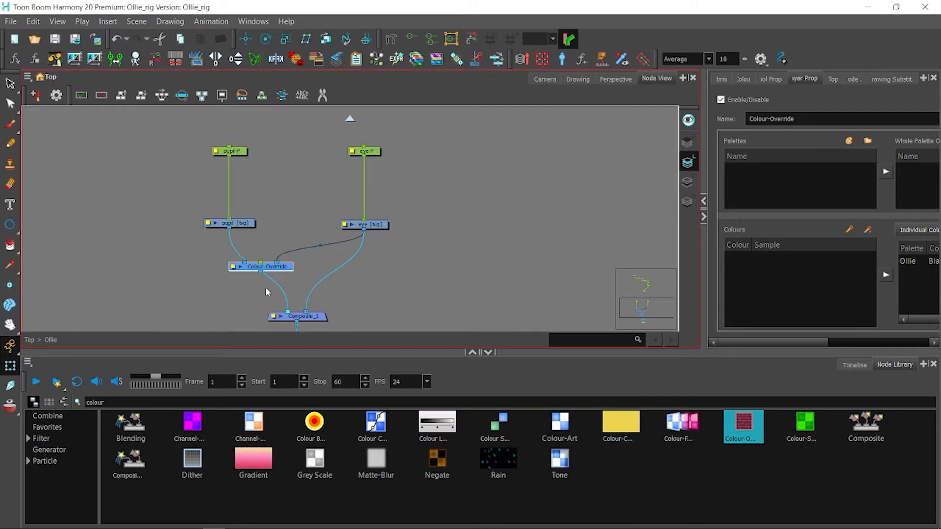
Step: Delete the Colour-Override node from the connection between the pupil and Composite_1
{"action": "left_click", "coordinate": [296, 264]}
{"action": "left_click", "coordinate": [288, 266]}
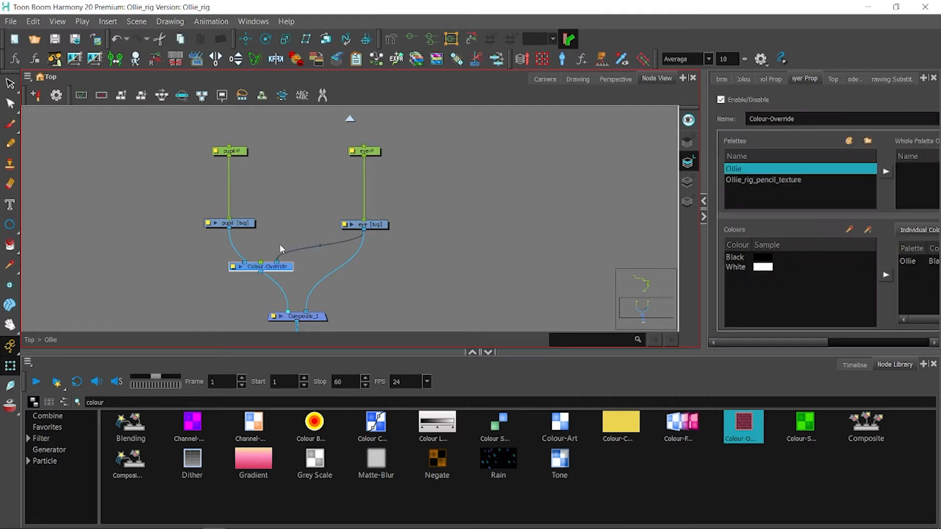
{"action": "key", "text": "Delete"}
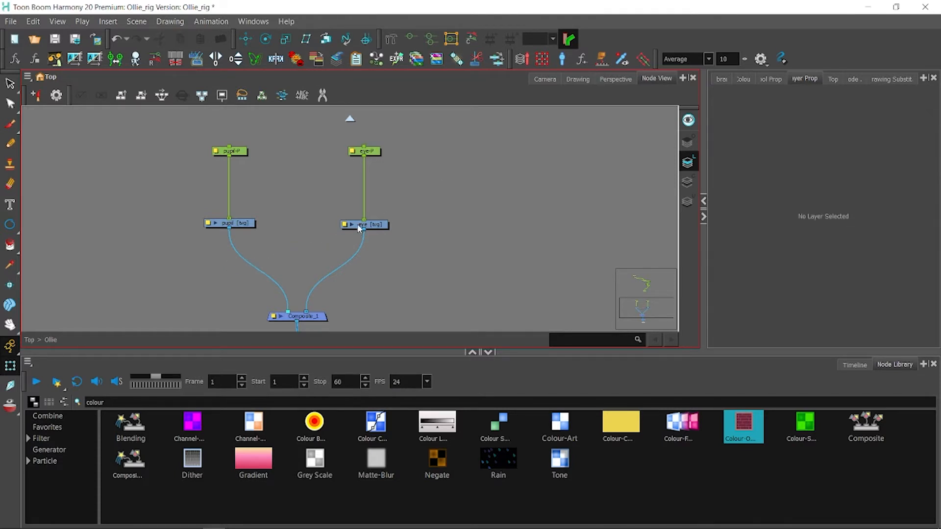
Step: Check the eye drawing's layer properties and its appearance in the camera view
{"action": "double_click", "coordinate": [353, 225]}
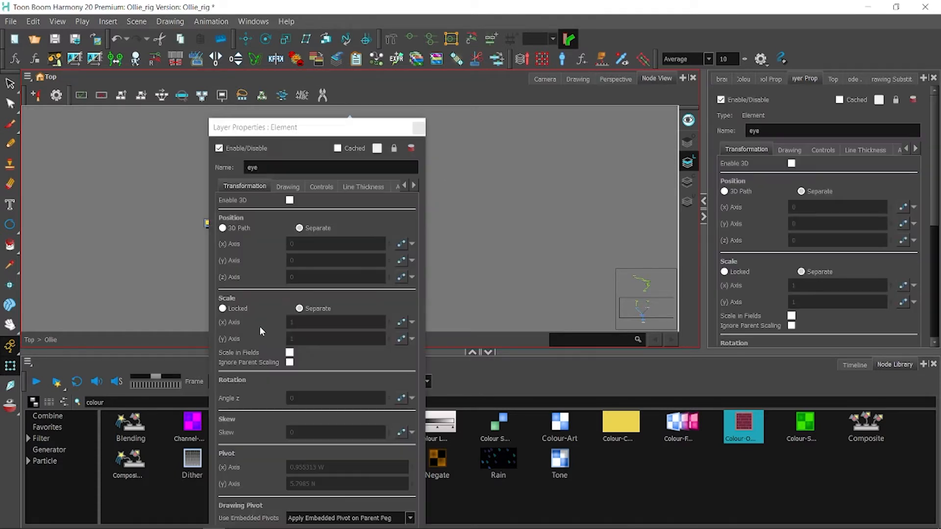
{"action": "left_click", "coordinate": [418, 128]}
{"action": "left_click", "coordinate": [545, 79]}
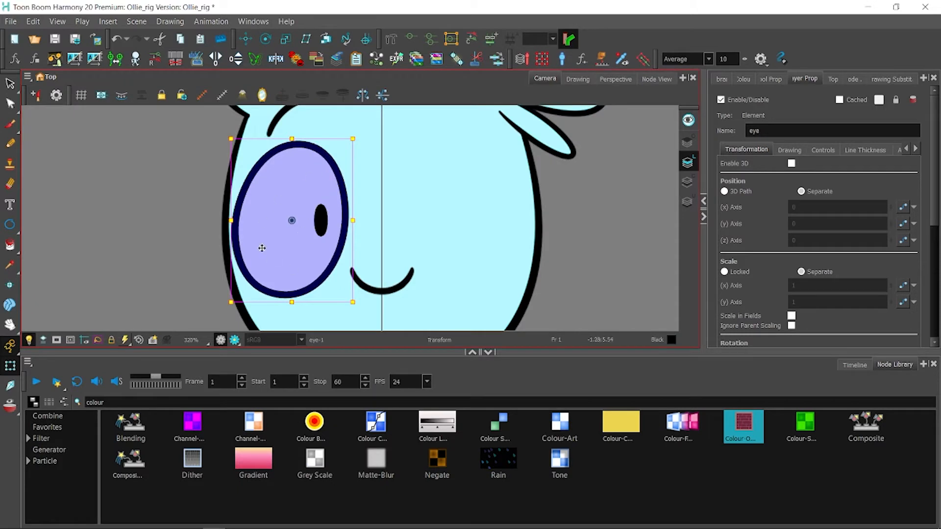
{"action": "left_click", "coordinate": [656, 79]}
Step: Add a new, separate Colour-Override node, connect the eye drawing's output to it, and load the eye's palettes in its properties
{"action": "left_click_drag", "start_coordinate": [731, 438], "coordinate": [246, 245]}
{"action": "double_click", "coordinate": [251, 246]}
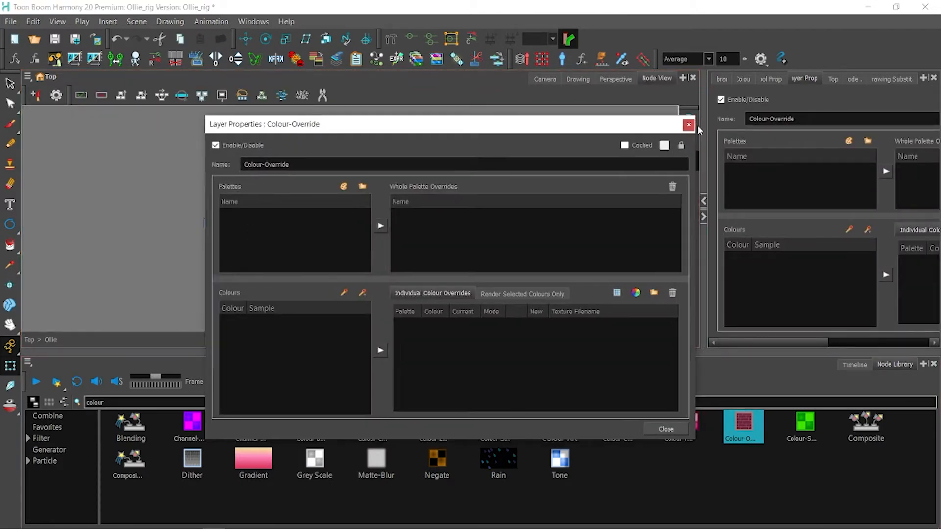
{"action": "left_click_drag", "start_coordinate": [521, 129], "coordinate": [766, 116]}
{"action": "left_click_drag", "start_coordinate": [364, 229], "coordinate": [298, 263]}
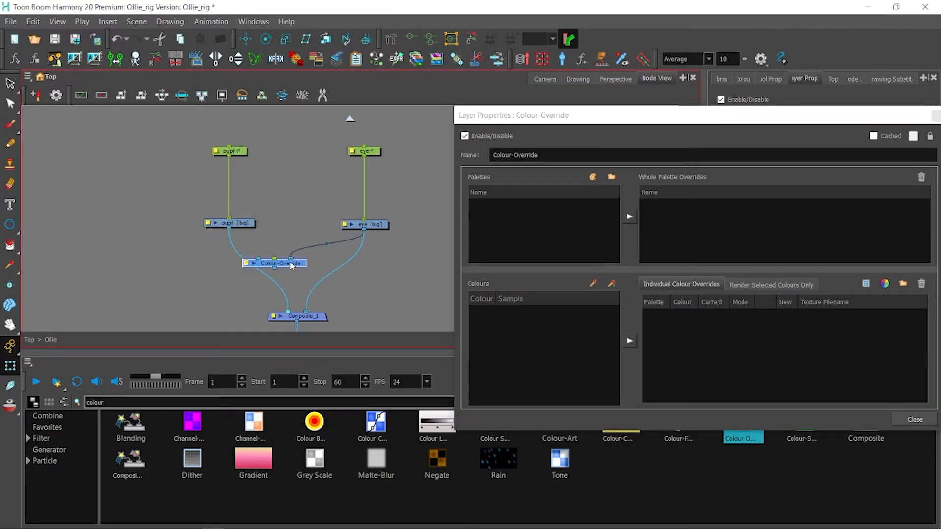
{"action": "double_click", "coordinate": [246, 265]}
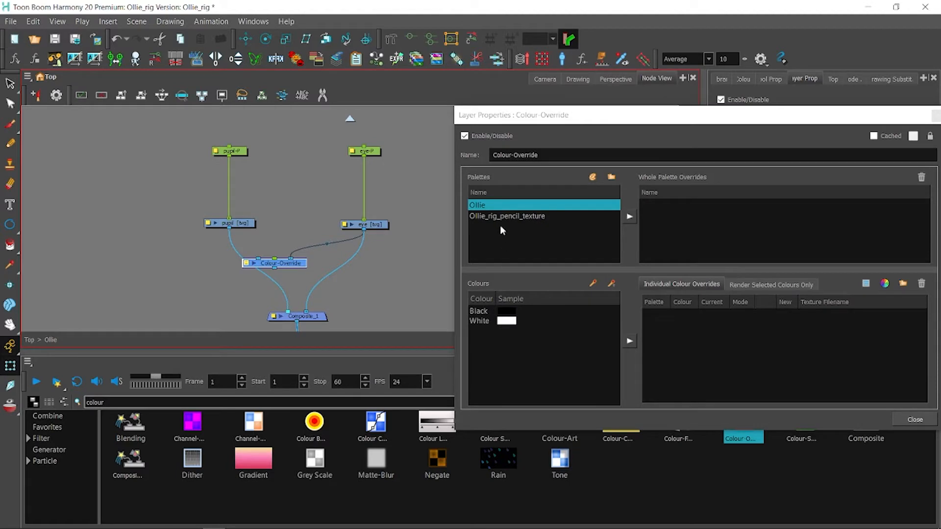
Step: Add the Ollie palette's White to the individual colour overrides and set its mode to Colour Not Visible
{"action": "left_click", "coordinate": [508, 326]}
{"action": "left_click", "coordinate": [630, 342]}
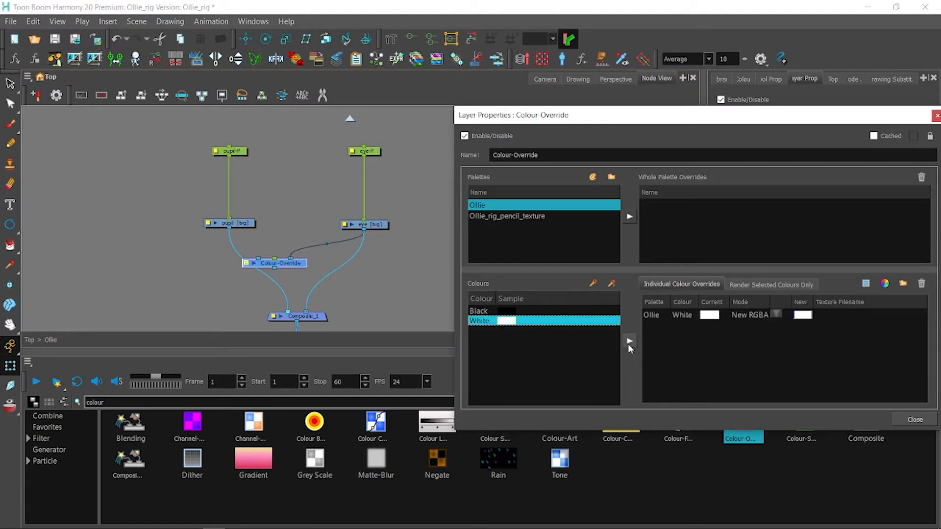
{"action": "left_click", "coordinate": [763, 313]}
{"action": "left_click", "coordinate": [780, 311]}
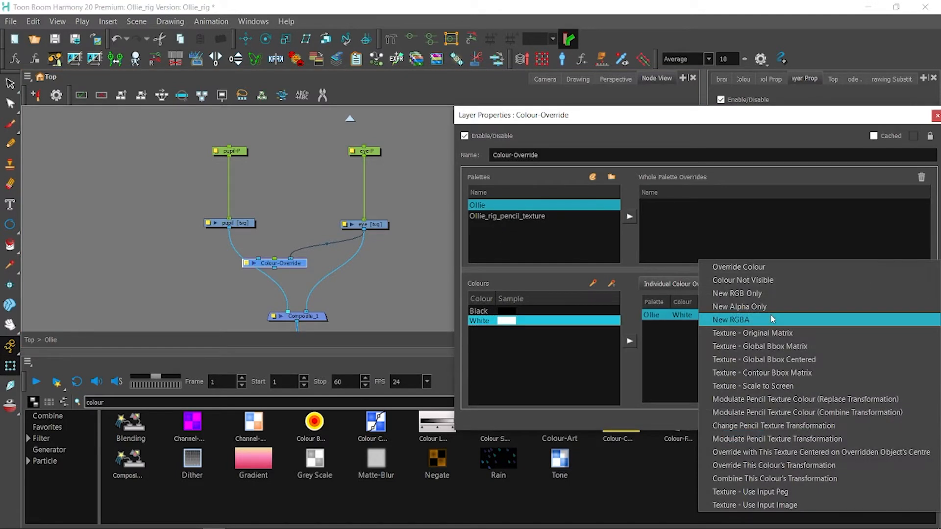
{"action": "left_click", "coordinate": [737, 293]}
{"action": "left_click", "coordinate": [243, 266]}
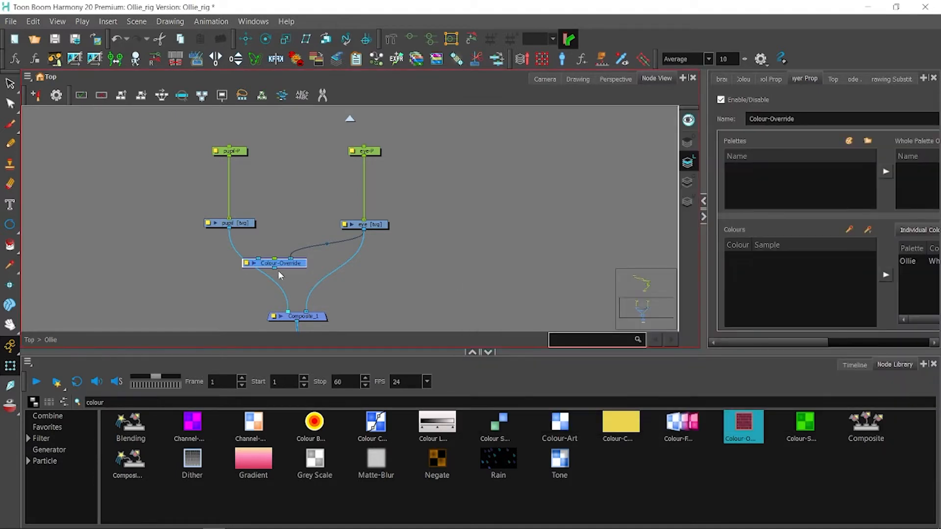
Step: Connect the Colour-Override output to Composite_1 in place of the eye's direct connection, and view the eye in the camera view
{"action": "double_click", "coordinate": [248, 265]}
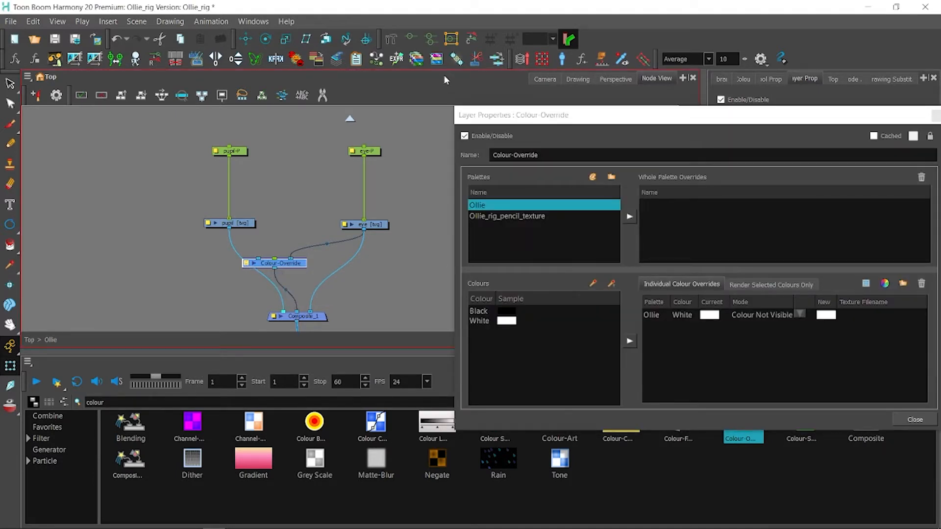
{"action": "left_click", "coordinate": [545, 79]}
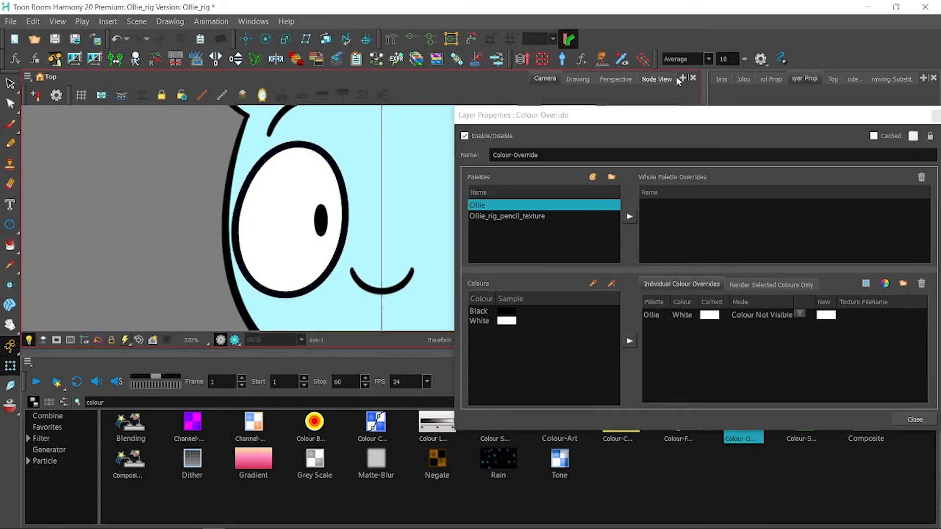
{"action": "left_click", "coordinate": [657, 79]}
{"action": "left_click", "coordinate": [544, 79]}
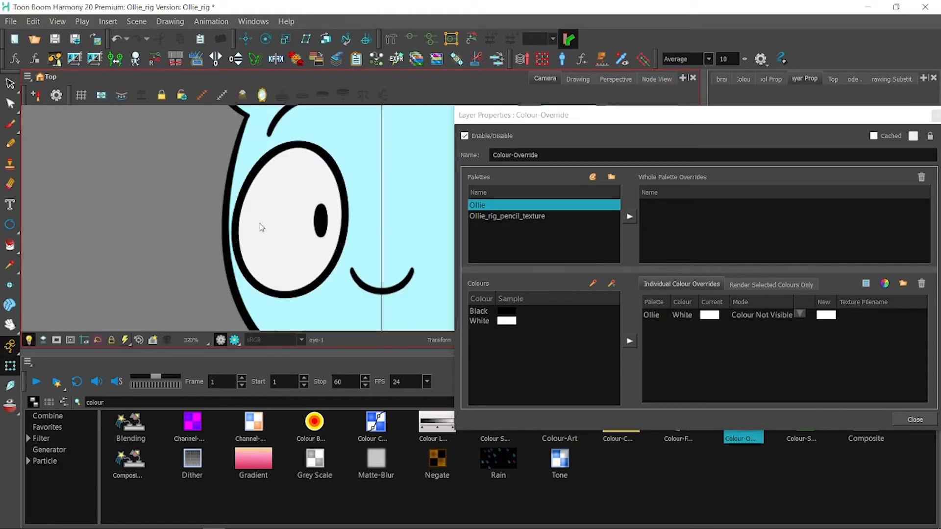
Step: Inspect the eye with its white hidden in the camera view, return to the node network and close the Colour-Override properties
{"action": "left_click", "coordinate": [234, 232]}
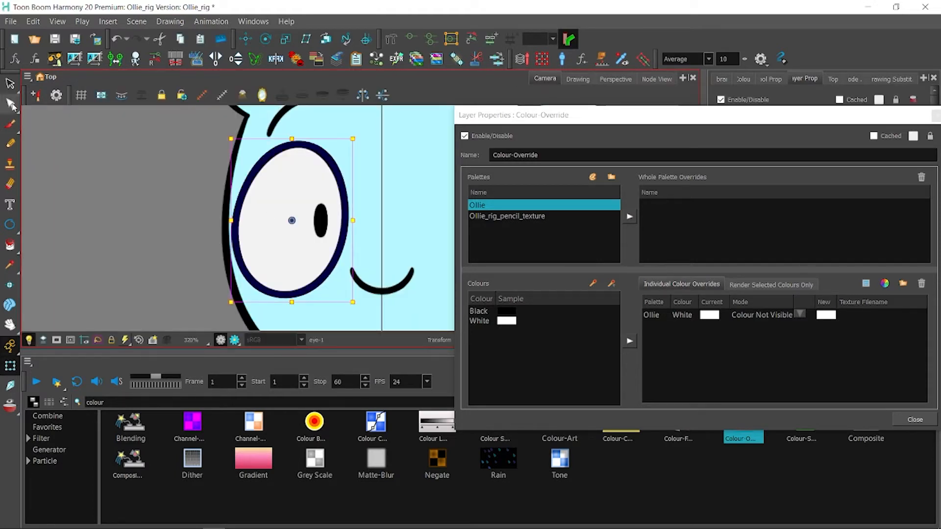
{"action": "left_click", "coordinate": [57, 21]}
{"action": "left_click", "coordinate": [655, 80]}
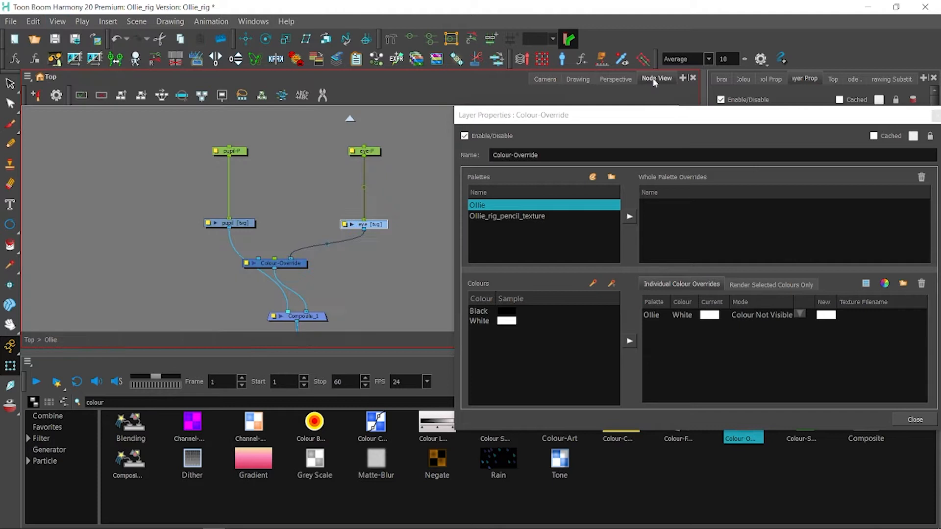
{"action": "left_click", "coordinate": [293, 266]}
{"action": "left_click_drag", "start_coordinate": [756, 115], "coordinate": [672, 127]}
{"action": "left_click", "coordinate": [852, 126]}
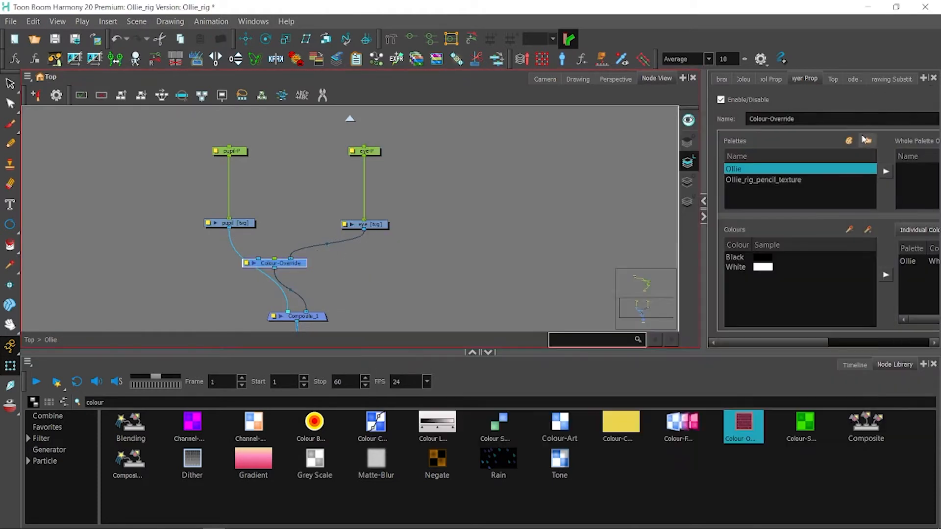
Step: Duplicate the Colour-Override node, place the copy below the eye drawing, and connect it between that drawing and Composite_1
{"action": "key", "text": "ctrl+c"}
{"action": "key", "text": "ctrl+v"}
{"action": "left_click_drag", "start_coordinate": [382, 205], "coordinate": [389, 267]}
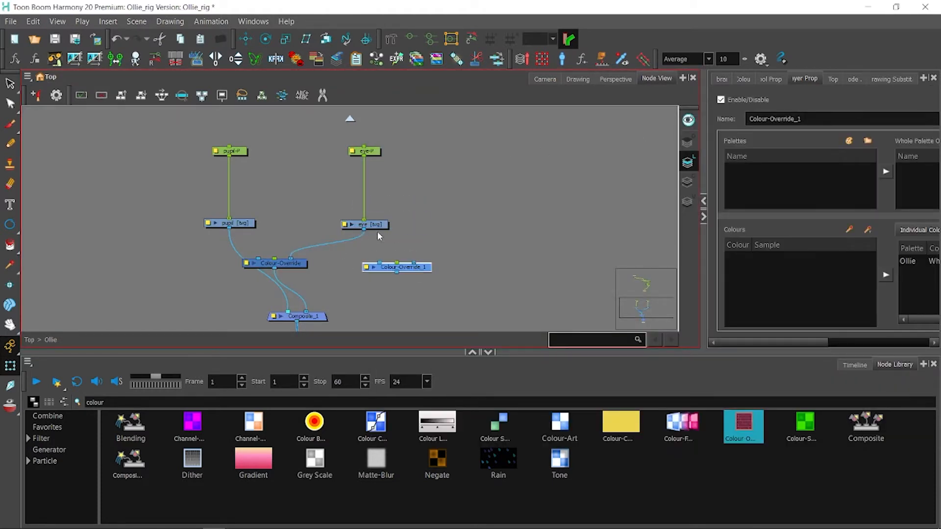
{"action": "left_click_drag", "start_coordinate": [364, 229], "coordinate": [311, 312]}
Step: Rename the original Colour-Override node as eye_line and its duplicate as eye_white
{"action": "double_click", "coordinate": [250, 267]}
{"action": "type", "text": "ey"}
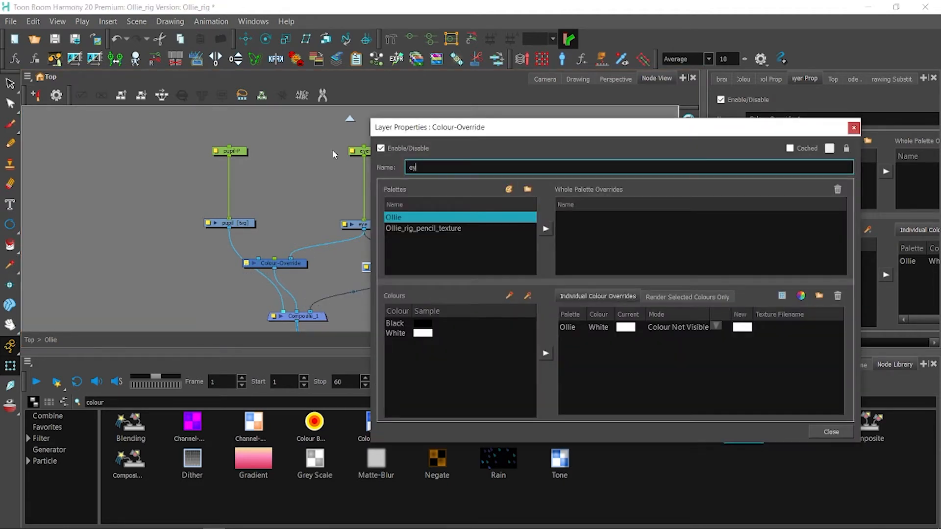
{"action": "type", "text": "e_line"}
{"action": "left_click", "coordinate": [853, 129]}
{"action": "double_click", "coordinate": [367, 268]}
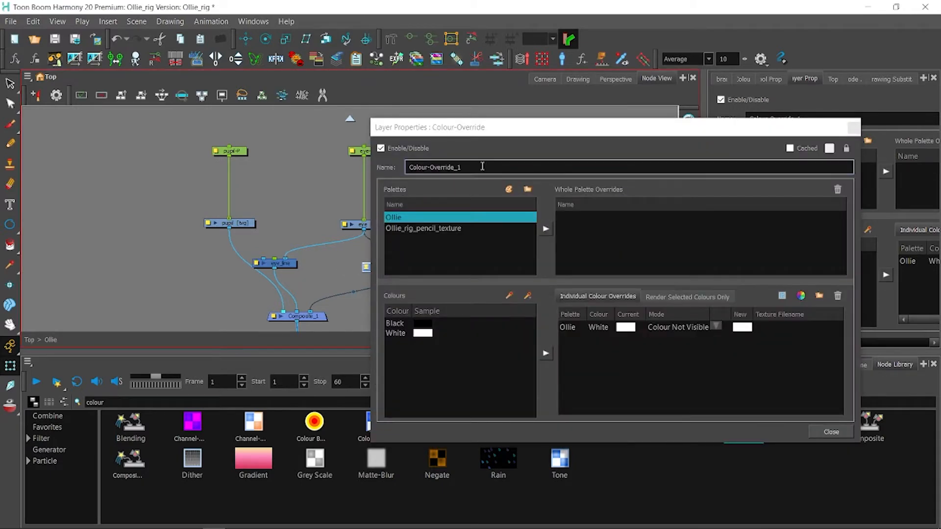
{"action": "type", "text": "eye_white"}
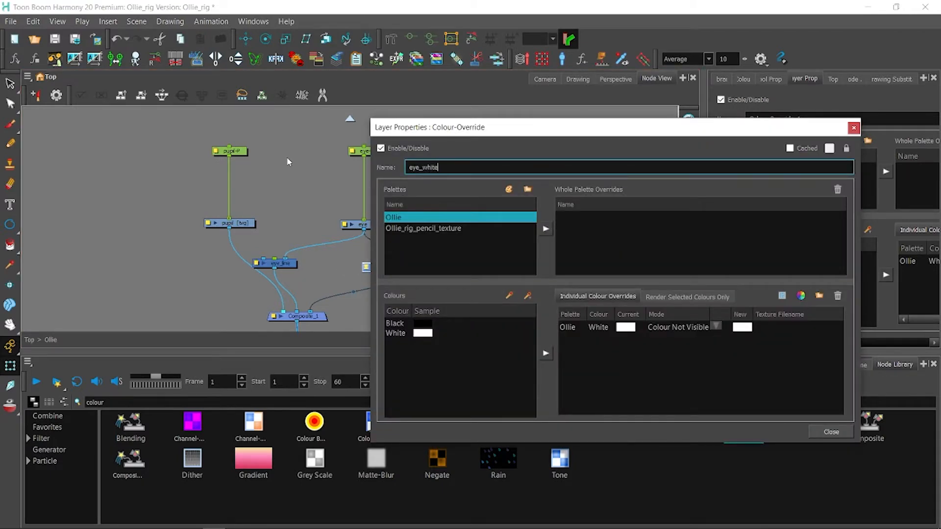
{"action": "left_click", "coordinate": [853, 128]}
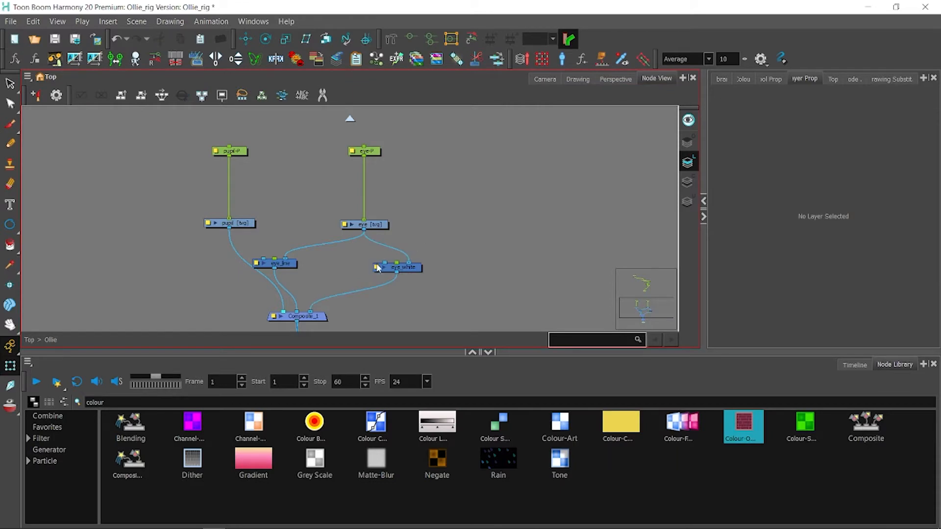
Step: Set the White override's mode to Override Colour in the eye_white node's properties
{"action": "double_click", "coordinate": [375, 270]}
{"action": "left_click", "coordinate": [716, 327]}
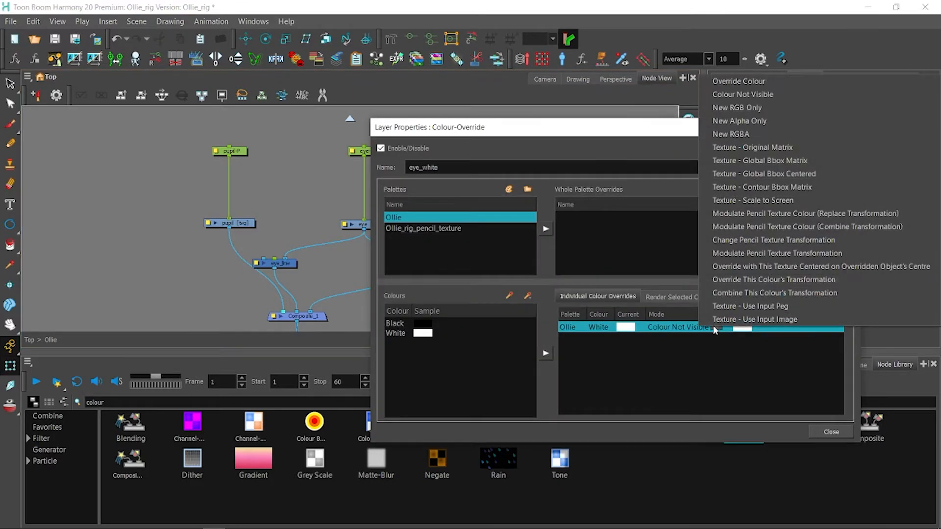
{"action": "left_click", "coordinate": [739, 81]}
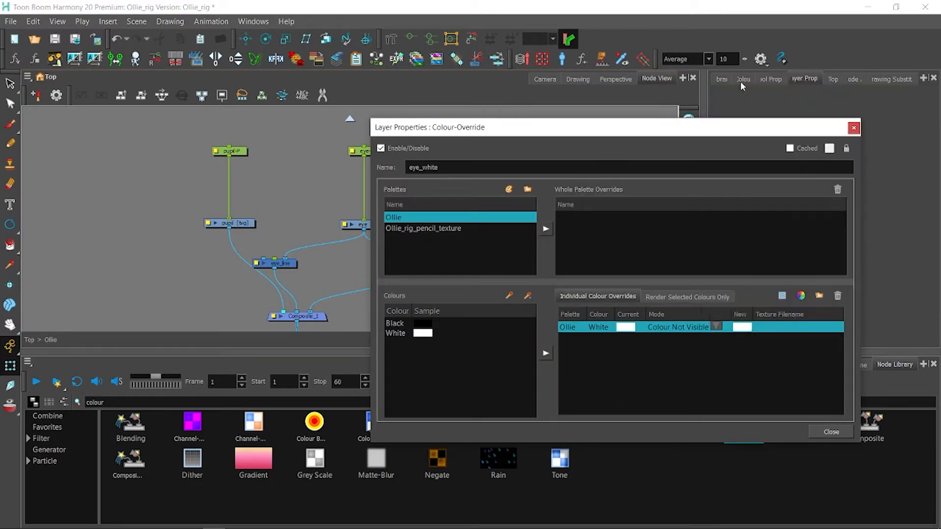
{"action": "left_click", "coordinate": [831, 432]}
Step: Check the eye's outline and white fill in the camera view, comparing them with the connections in the node network
{"action": "left_click", "coordinate": [545, 79]}
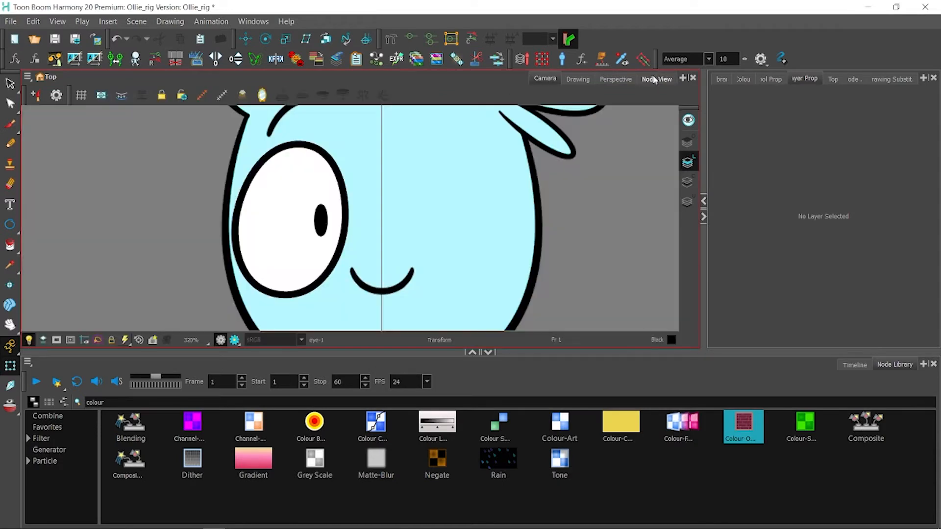
{"action": "left_click", "coordinate": [345, 199]}
{"action": "left_click", "coordinate": [655, 79]}
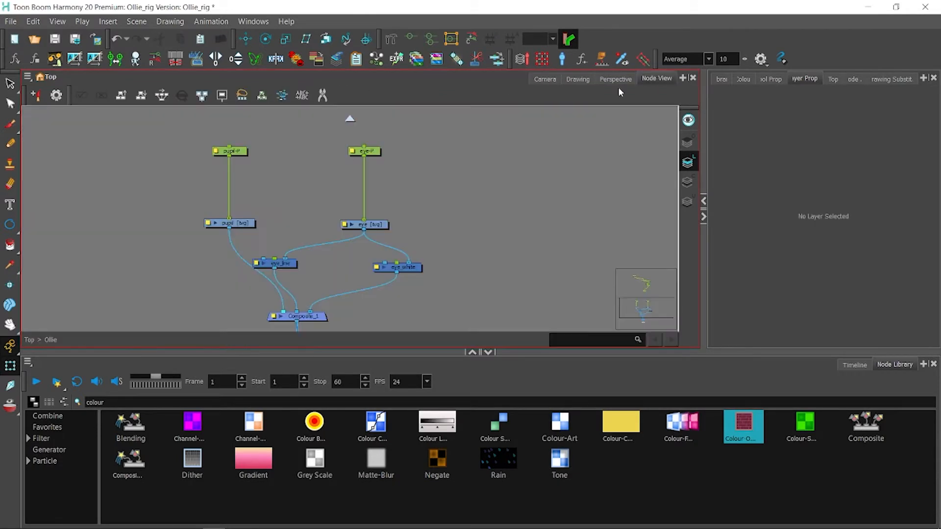
{"action": "left_click", "coordinate": [536, 81]}
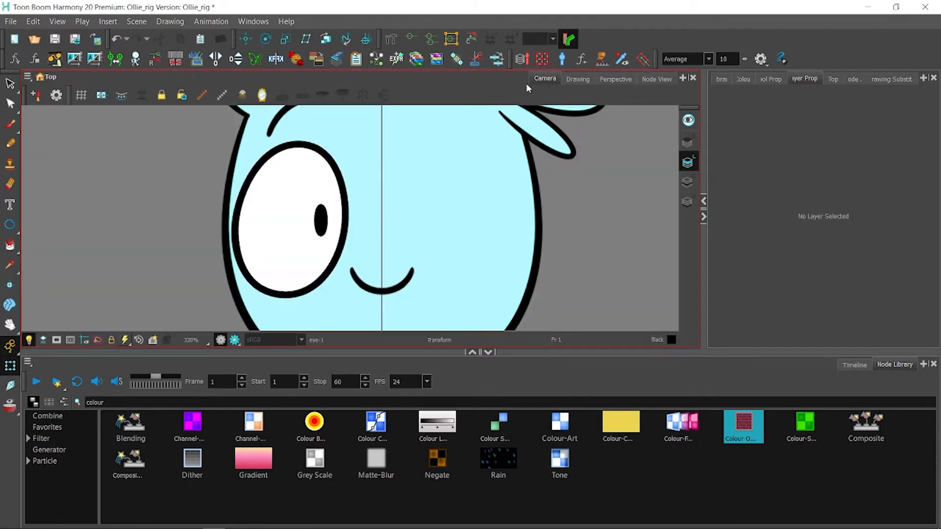
{"action": "left_click", "coordinate": [291, 258]}
{"action": "left_click", "coordinate": [657, 79]}
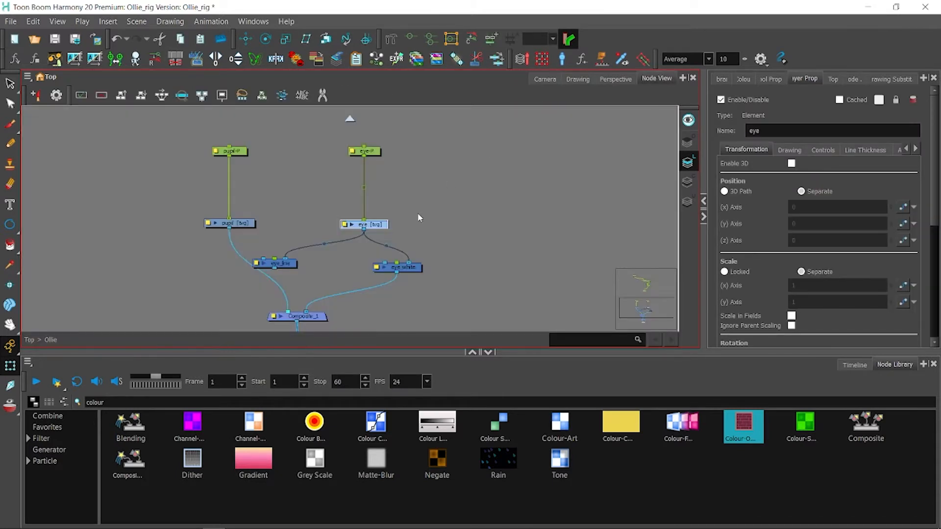
Step: Set the eye_white node to Render Selected Colours and add the Ollie palette's White to its rendered colours
{"action": "left_click", "coordinate": [376, 268]}
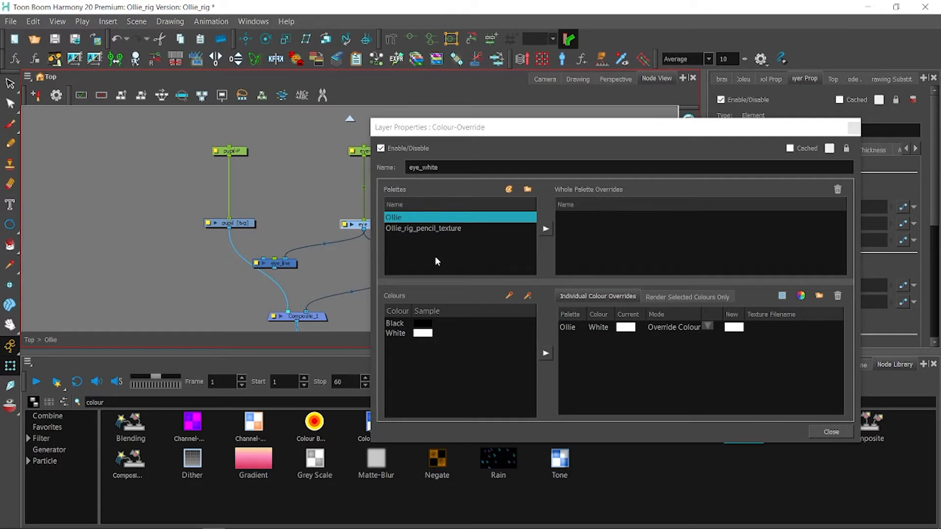
{"action": "left_click", "coordinate": [656, 297]}
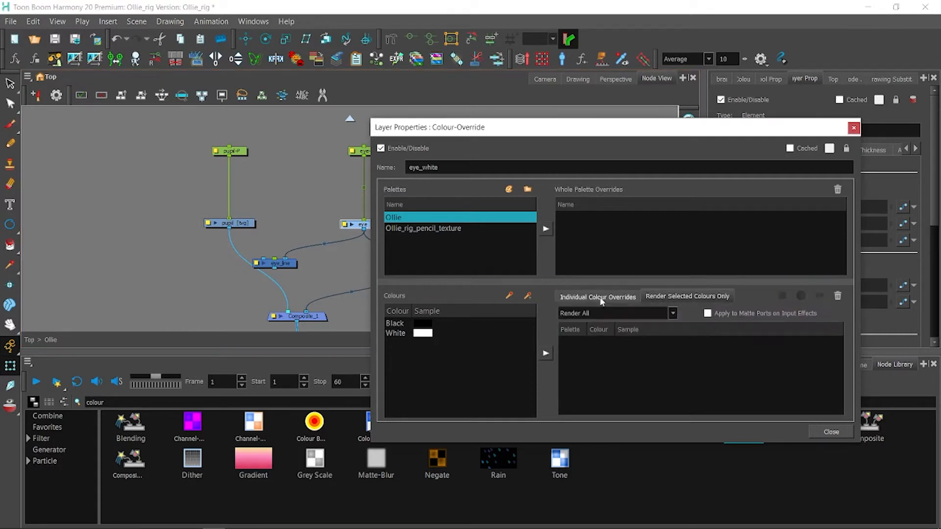
{"action": "left_click", "coordinate": [485, 333]}
{"action": "left_click", "coordinate": [608, 313]}
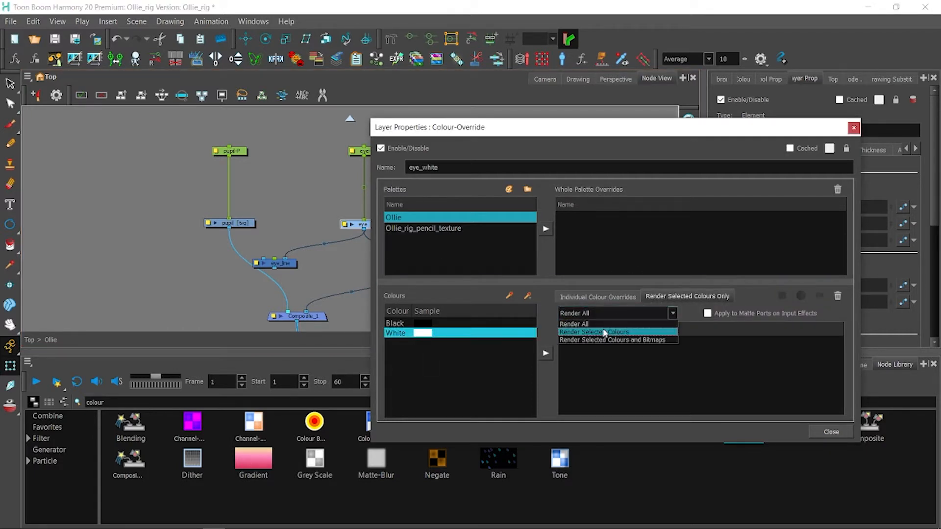
{"action": "left_click", "coordinate": [597, 336]}
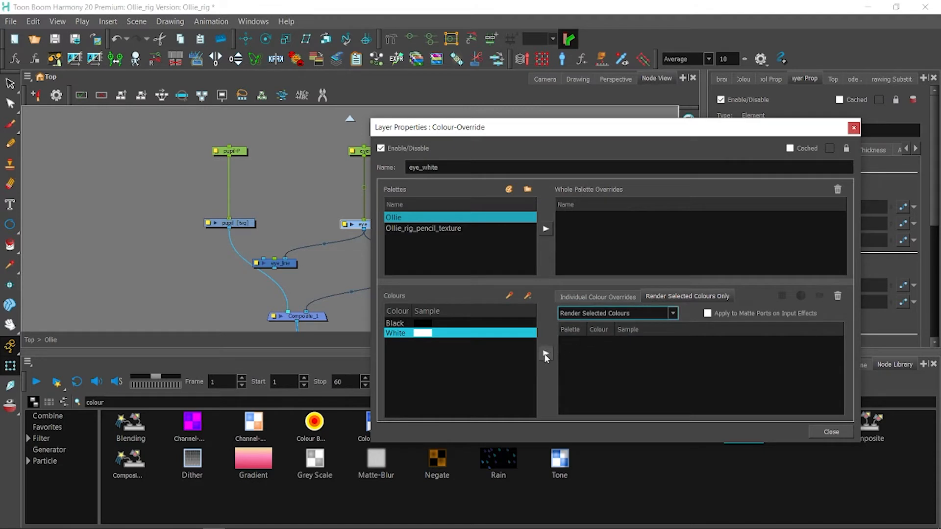
{"action": "left_click", "coordinate": [545, 357]}
{"action": "left_click", "coordinate": [601, 308]}
{"action": "left_click", "coordinate": [601, 308]}
{"action": "left_click", "coordinate": [598, 296]}
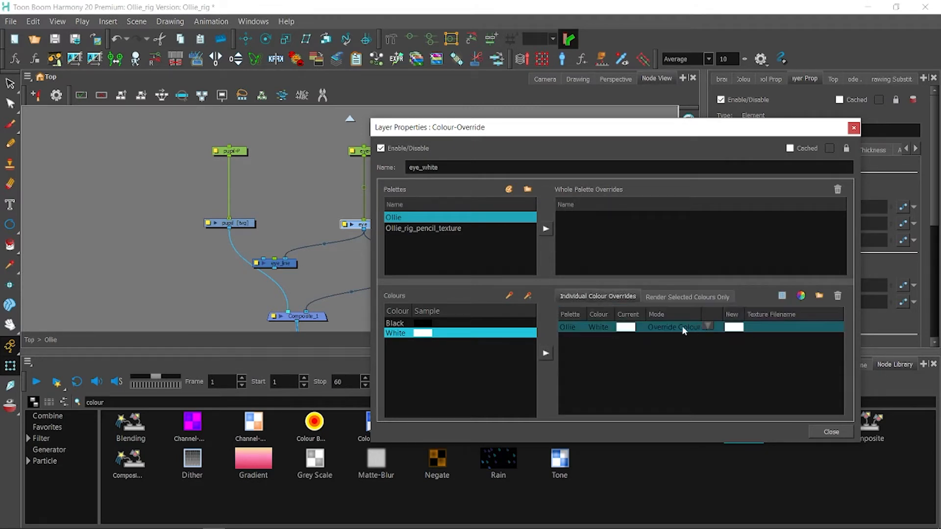
{"action": "left_click", "coordinate": [687, 296]}
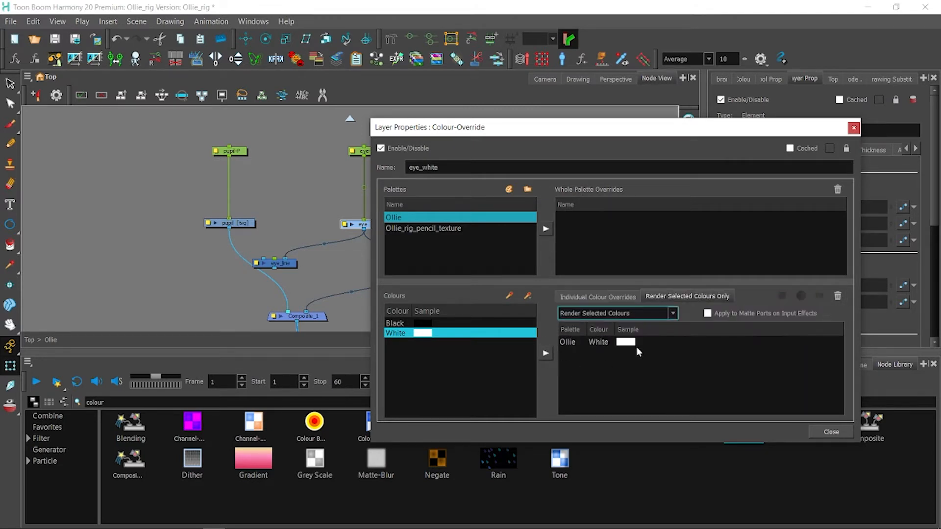
{"action": "left_click", "coordinate": [830, 432]}
Step: Reconnect the eye_line node's output to Composite_1 and save the scene
{"action": "left_click_drag", "start_coordinate": [289, 299], "coordinate": [296, 313]}
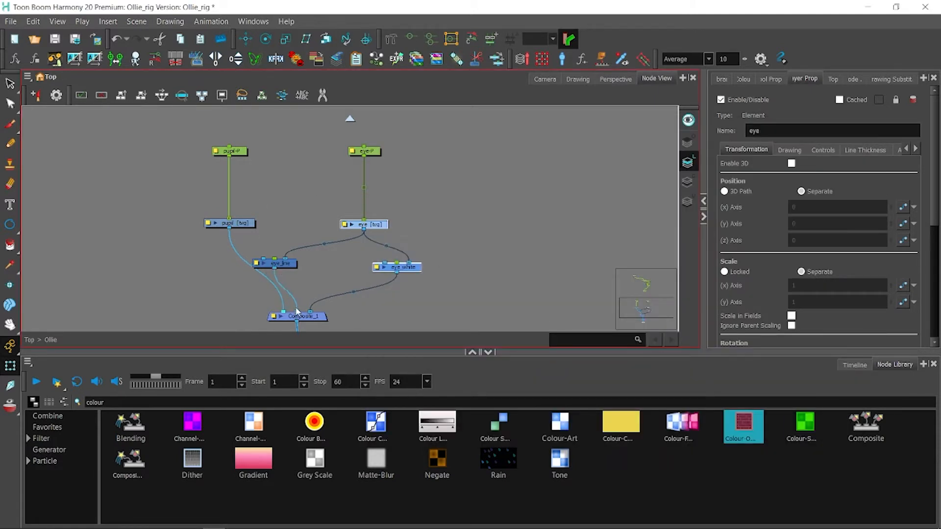
{"action": "left_click", "coordinate": [55, 39]}
Step: Look at the composited eye in the camera view and return to the node network
{"action": "left_click", "coordinate": [454, 142]}
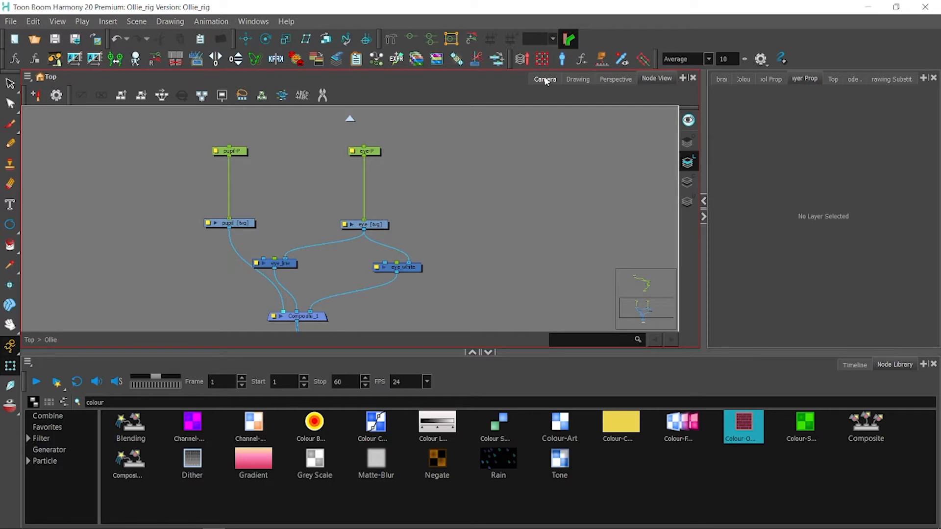
{"action": "left_click", "coordinate": [545, 80]}
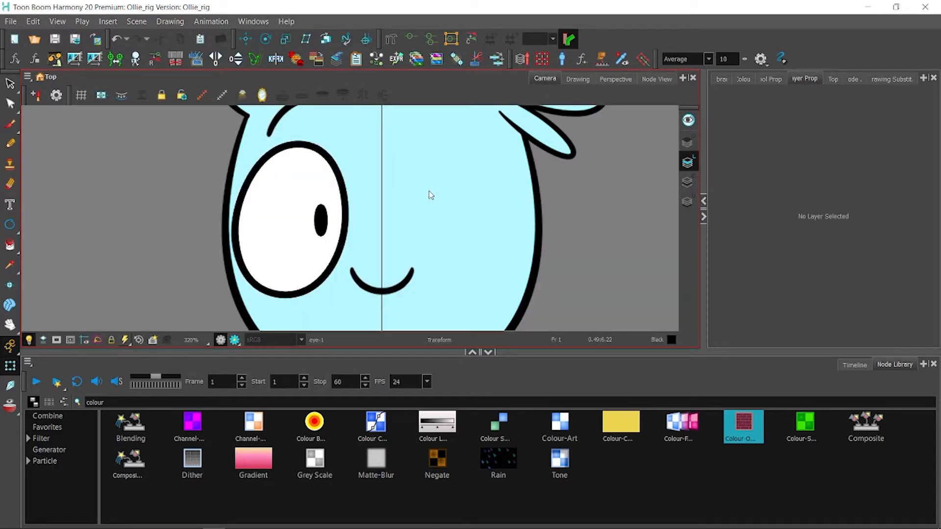
{"action": "left_click", "coordinate": [657, 78]}
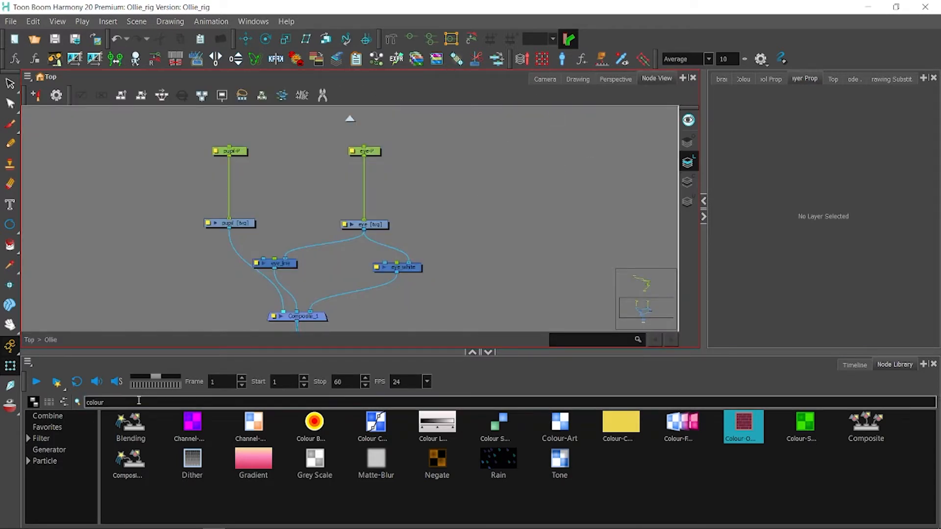
{"action": "left_click_drag", "start_coordinate": [139, 401], "coordinate": [10, 393]}
{"action": "type", "text": "col"}
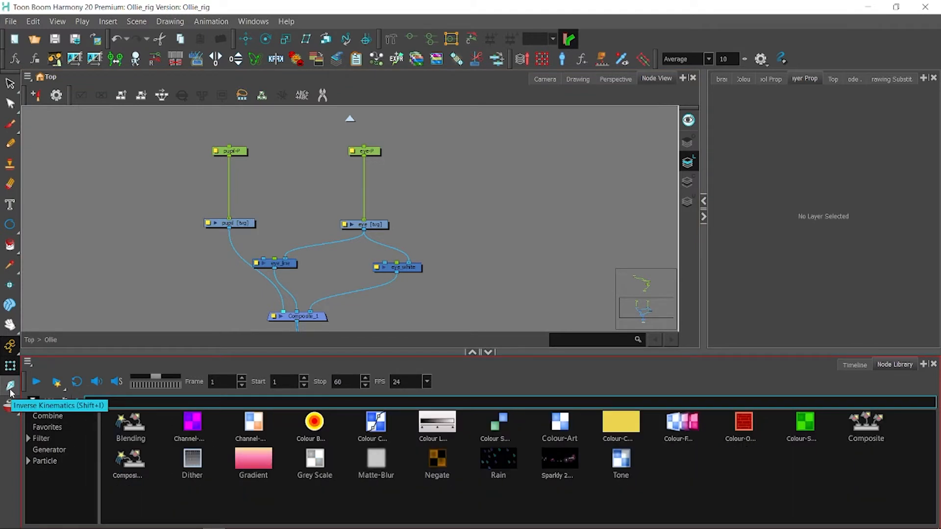
{"action": "type", "text": "r"}
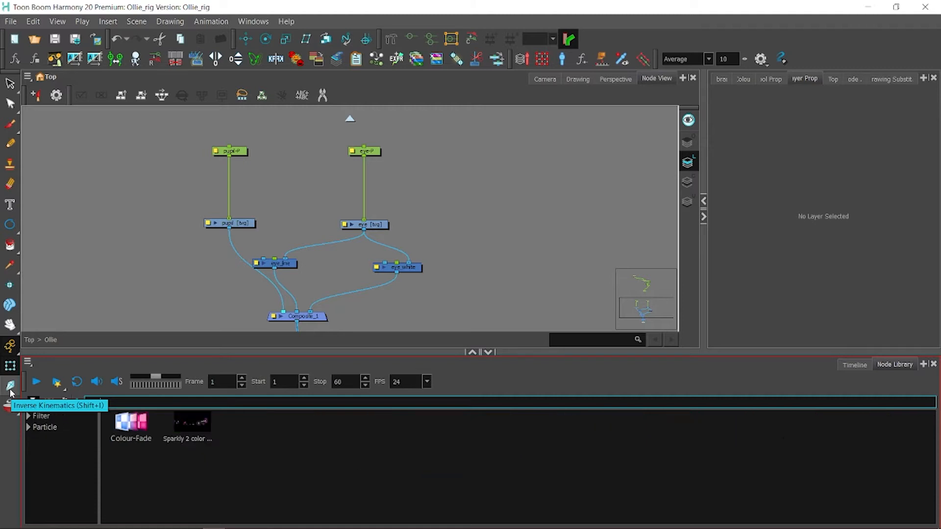
{"action": "key", "text": "BackSpace"}
{"action": "key", "text": "BackSpace"}
{"action": "key", "text": "BackSpace"}
{"action": "key", "text": "BackSpace"}
{"action": "key", "text": "BackSpace"}
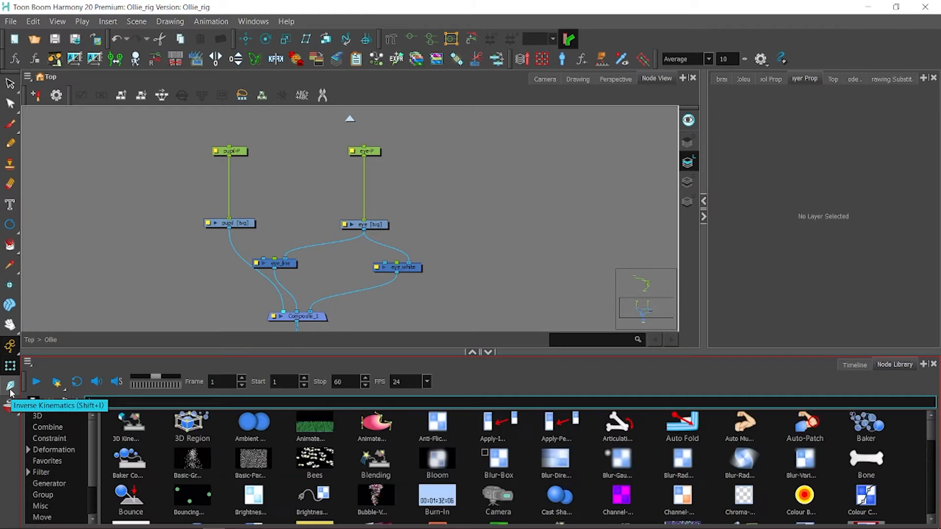
Step: Find the Line-Art and Colour-Art nodes in the library and add them on either side of the eye drawing
{"action": "type", "text": "line"}
{"action": "left_click_drag", "start_coordinate": [192, 423], "coordinate": [320, 224]}
{"action": "left_click_drag", "start_coordinate": [138, 401], "coordinate": [7, 415]}
{"action": "type", "text": "color"}
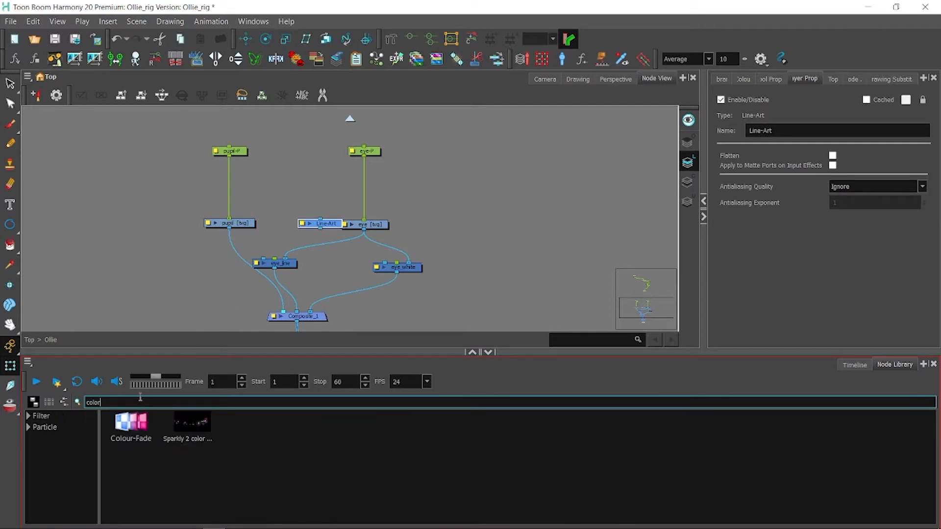
{"action": "key", "text": "BackSpace"}
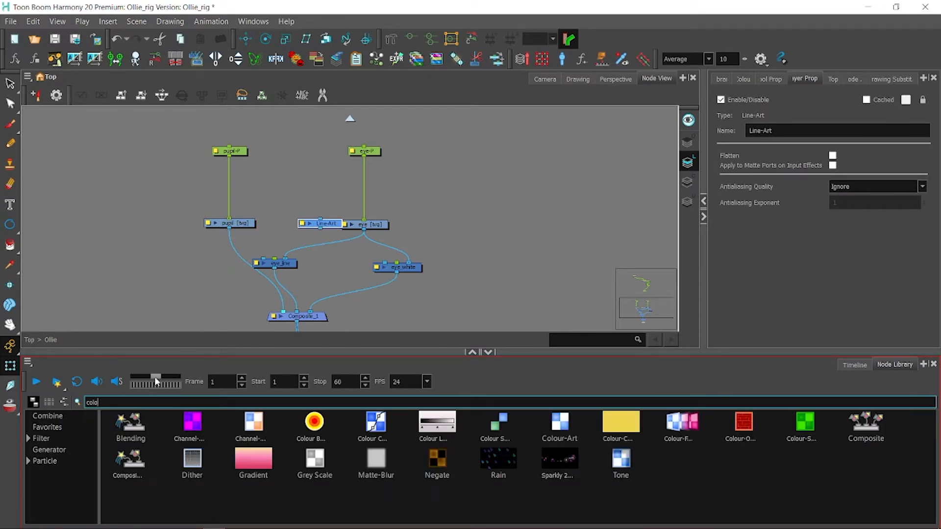
{"action": "type", "text": "ur"}
{"action": "left_click_drag", "start_coordinate": [560, 422], "coordinate": [425, 226]}
Step: Disconnect the eye_white and eye_line override nodes from the eye drawing and Composite_1, and move them aside
{"action": "left_click", "coordinate": [381, 243]}
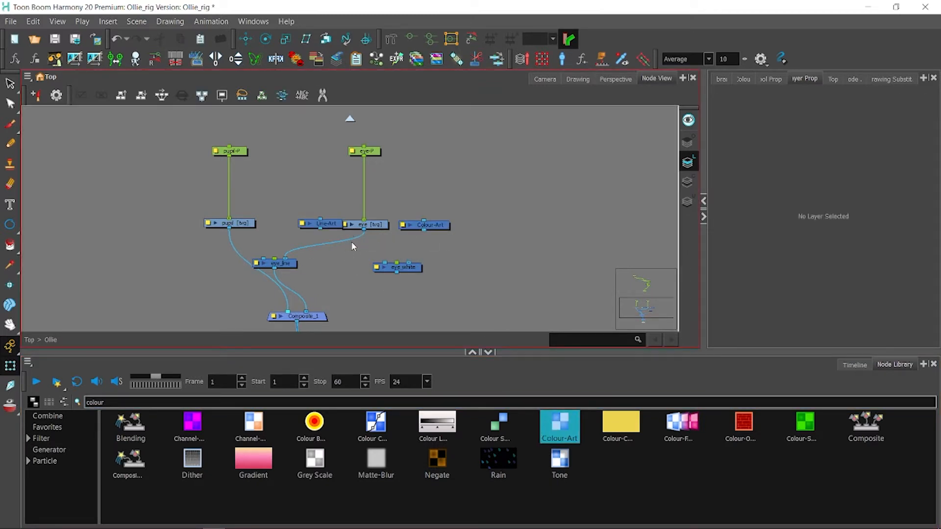
{"action": "left_click_drag", "start_coordinate": [354, 239], "coordinate": [392, 248]}
{"action": "left_click_drag", "start_coordinate": [429, 253], "coordinate": [420, 288]}
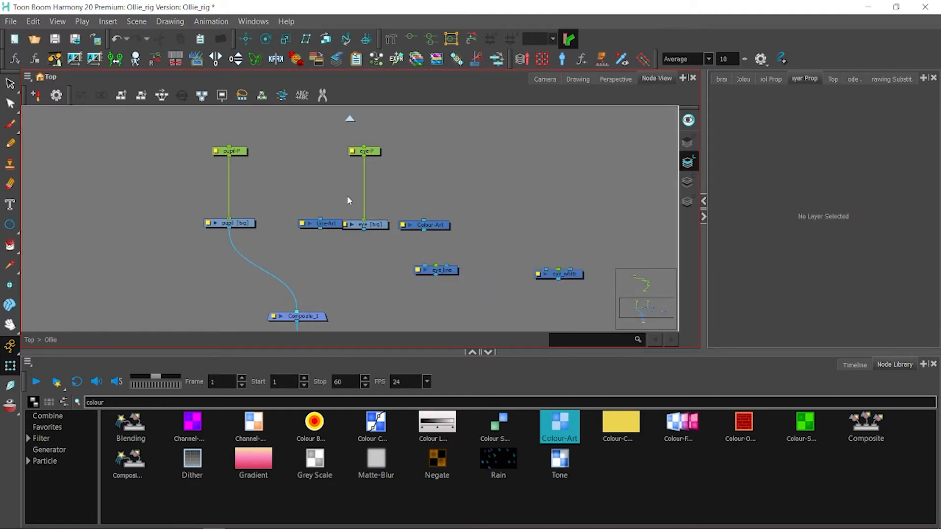
Step: Place the Line-Art and Colour-Art nodes below the eye drawing and connect each between the drawing and Composite_1
{"action": "left_click_drag", "start_coordinate": [339, 226], "coordinate": [314, 252]}
{"action": "left_click_drag", "start_coordinate": [426, 226], "coordinate": [403, 258]}
{"action": "left_click_drag", "start_coordinate": [315, 261], "coordinate": [297, 314]}
{"action": "left_click_drag", "start_coordinate": [398, 261], "coordinate": [311, 313]}
Step: Examine the eye's artwork in the camera view by selecting its shapes and switching to the Colour Art layer
{"action": "left_click", "coordinate": [318, 256]}
{"action": "left_click", "coordinate": [544, 80]}
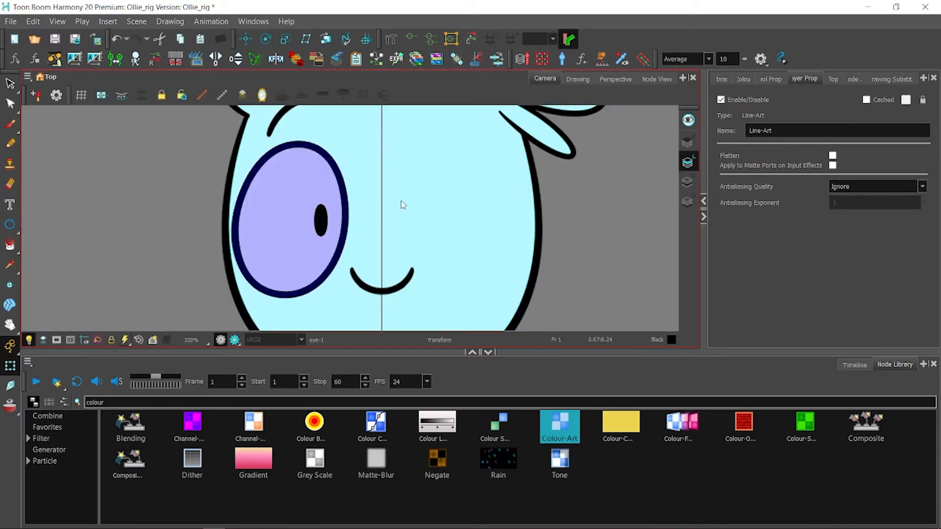
{"action": "left_click", "coordinate": [10, 84]}
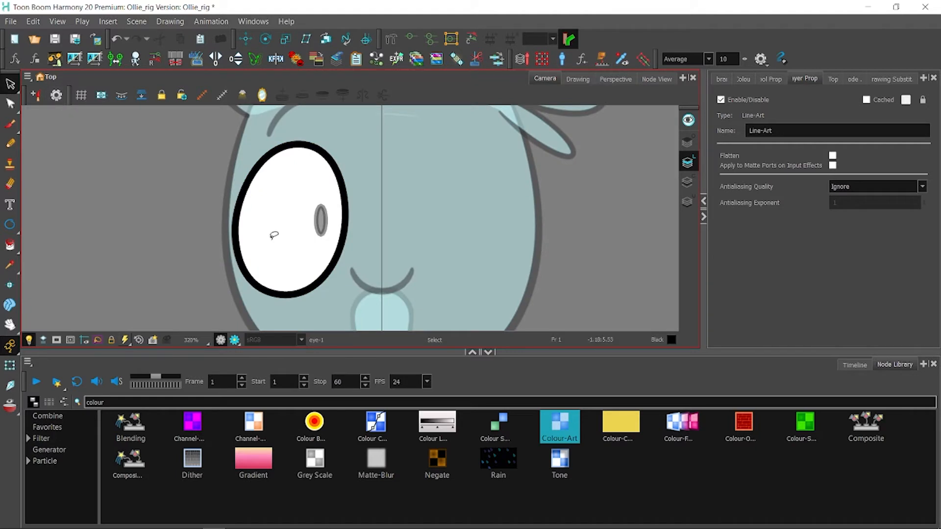
{"action": "left_click", "coordinate": [281, 239]}
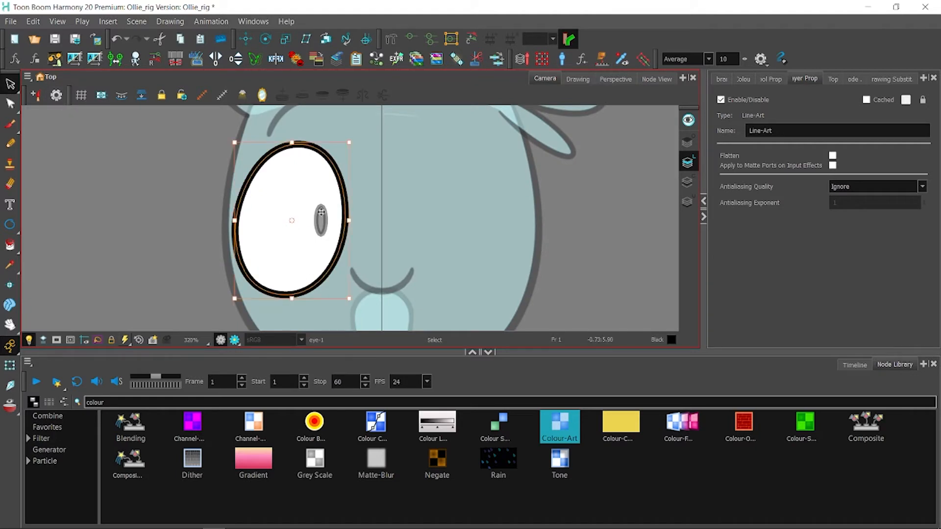
{"action": "left_click", "coordinate": [687, 184]}
{"action": "left_click", "coordinate": [687, 184]}
{"action": "left_click", "coordinate": [591, 206]}
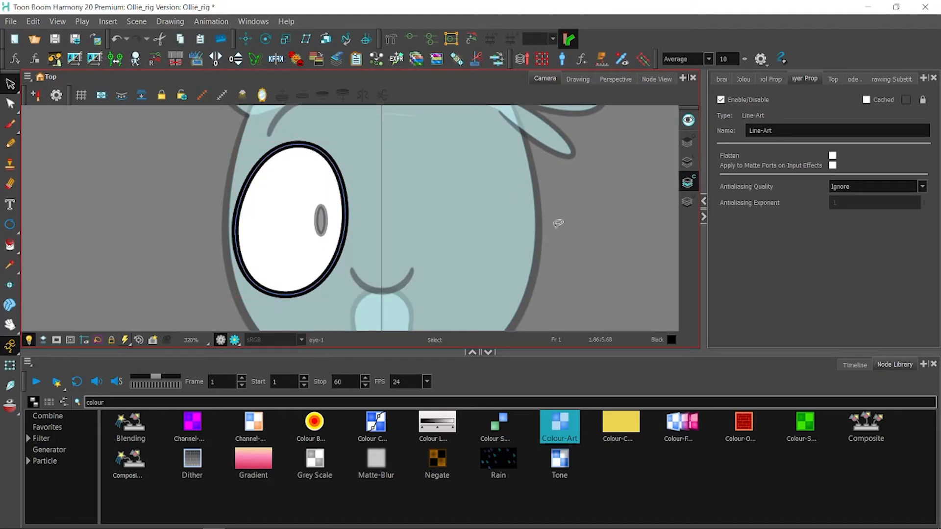
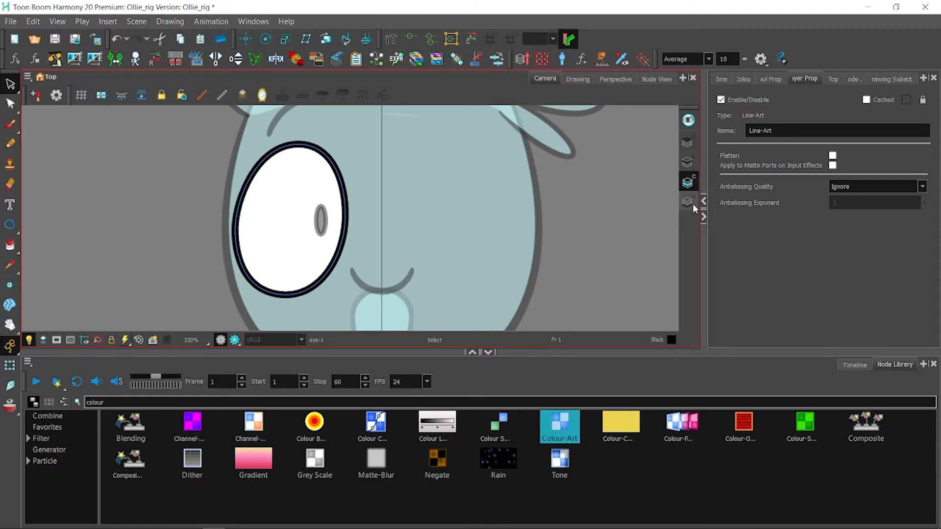
Step: Save the scene and return to the node network with no node selected
{"action": "left_click", "coordinate": [54, 38]}
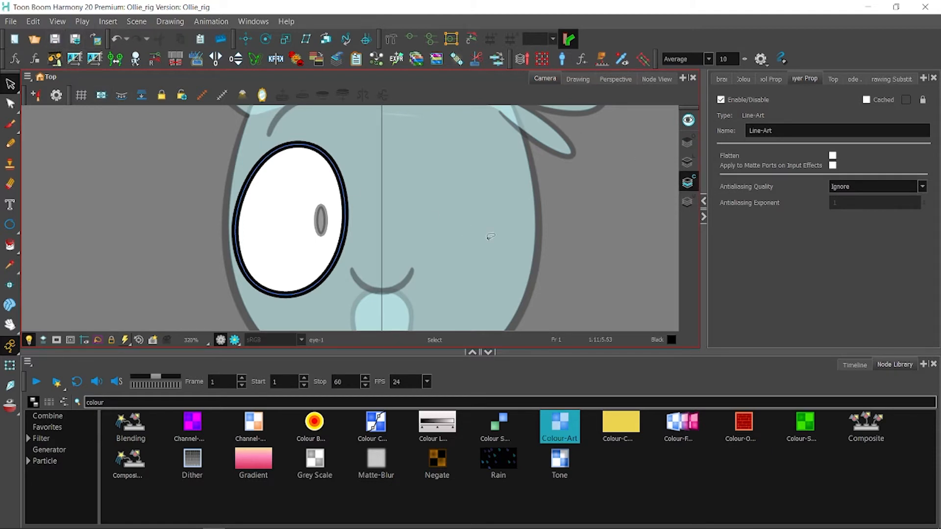
{"action": "left_click", "coordinate": [644, 79]}
{"action": "left_click", "coordinate": [402, 213]}
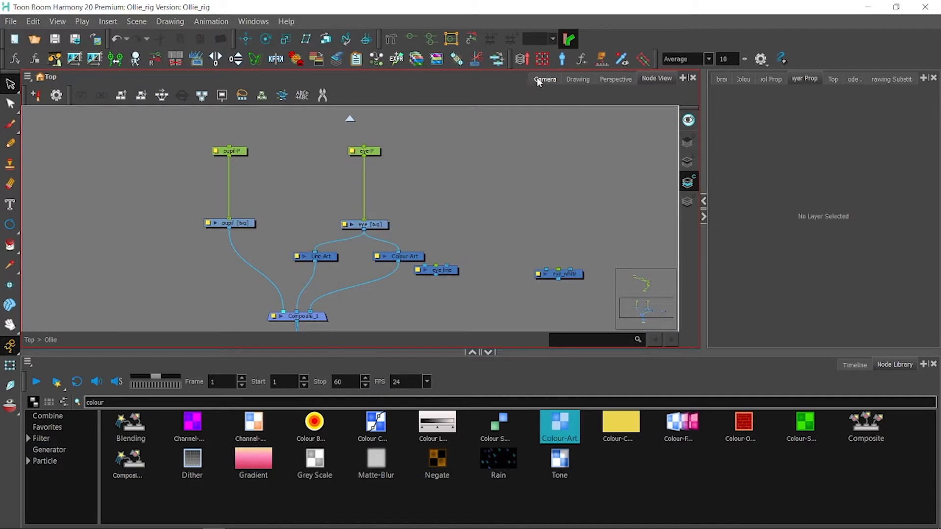
Step: Move the pupil and pupil-P nodes farther left of the eye's node branch
{"action": "left_click", "coordinate": [541, 78]}
{"action": "left_click", "coordinate": [660, 79]}
{"action": "left_click_drag", "start_coordinate": [273, 128], "coordinate": [167, 243]}
{"action": "left_click_drag", "start_coordinate": [237, 223], "coordinate": [222, 225]}
{"action": "left_click", "coordinate": [247, 270]}
Step: Search the node library for "cutter" and insert a Cutter node on the connection between the pupil drawing and Composite_1
{"action": "left_click_drag", "start_coordinate": [110, 402], "coordinate": [100, 398]}
{"action": "key", "text": "BackSpace"}
{"action": "key", "text": "BackSpace"}
{"action": "key", "text": "BackSpace"}
{"action": "key", "text": "BackSpace"}
{"action": "key", "text": "BackSpace"}
{"action": "type", "text": "cutter"}
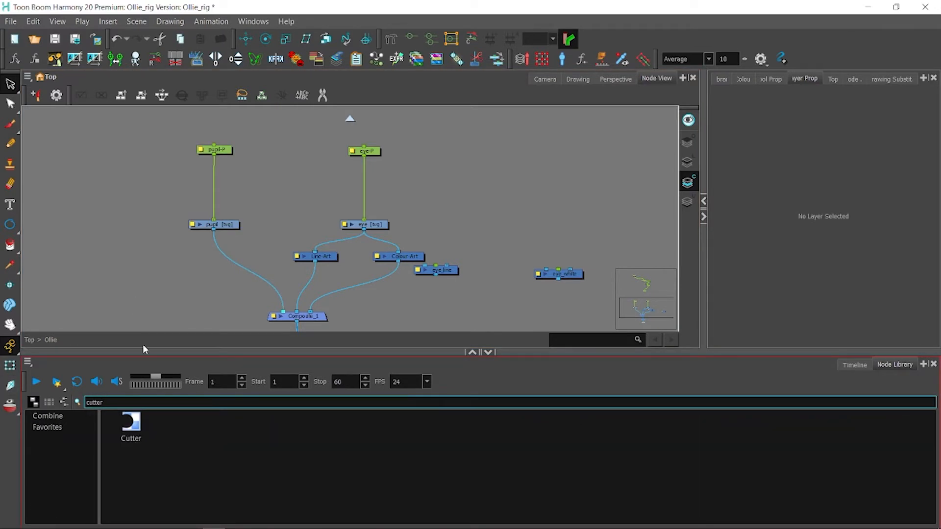
{"action": "left_click_drag", "start_coordinate": [130, 424], "coordinate": [287, 289]}
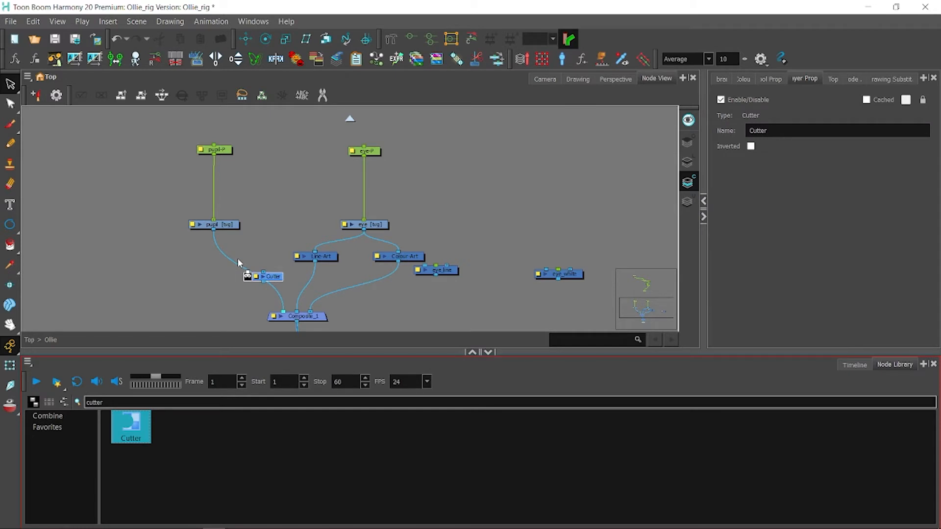
Step: Connect the Colour-Art output to the Cutter's matte port and toggle the Cutter's matte inversion
{"action": "left_click", "coordinate": [397, 261]}
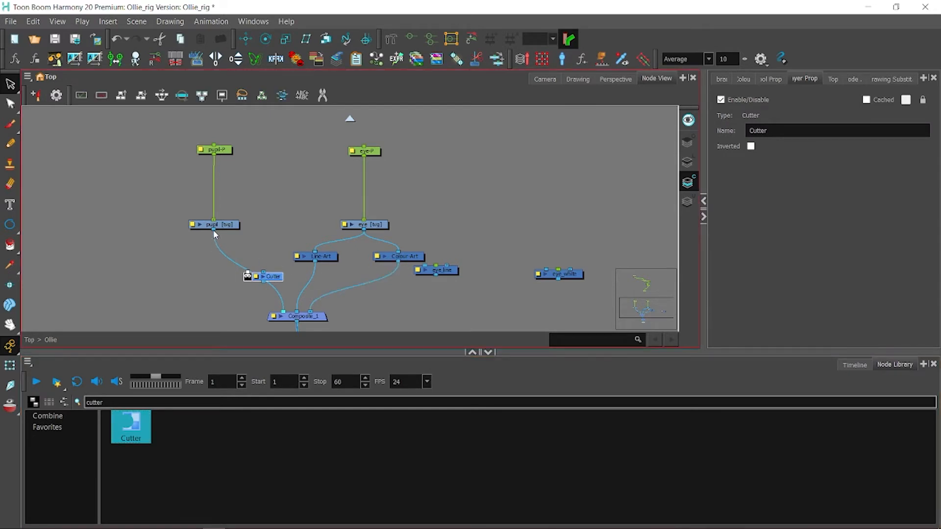
{"action": "mouse_move", "coordinate": [214, 229]}
{"action": "left_mouse_down"}
{"action": "mouse_move", "coordinate": [265, 271]}
{"action": "mouse_move", "coordinate": [284, 312]}
{"action": "left_mouse_up"}
{"action": "left_click_drag", "start_coordinate": [398, 262], "coordinate": [250, 277]}
{"action": "left_click", "coordinate": [534, 79]}
{"action": "left_click", "coordinate": [645, 80]}
{"action": "left_click", "coordinate": [248, 278]}
Step: Test the Cutter by moving the pupil past the eye's outline in the camera view, and undo the move
{"action": "left_click", "coordinate": [539, 79]}
{"action": "left_click", "coordinate": [10, 365]}
{"action": "left_click", "coordinate": [76, 300]}
{"action": "left_click", "coordinate": [323, 219]}
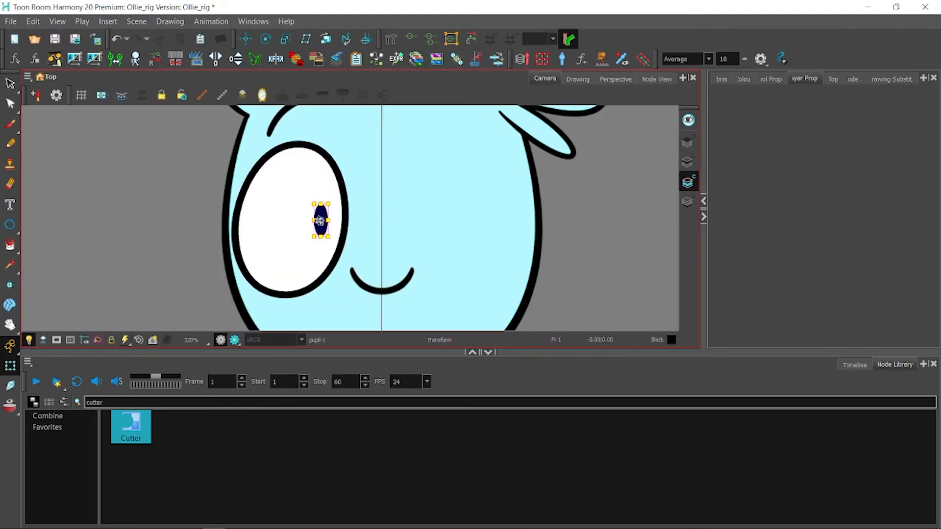
{"action": "key", "text": "alt+1"}
{"action": "left_click_drag", "start_coordinate": [404, 204], "coordinate": [439, 216]}
{"action": "key", "text": "ctrl+z"}
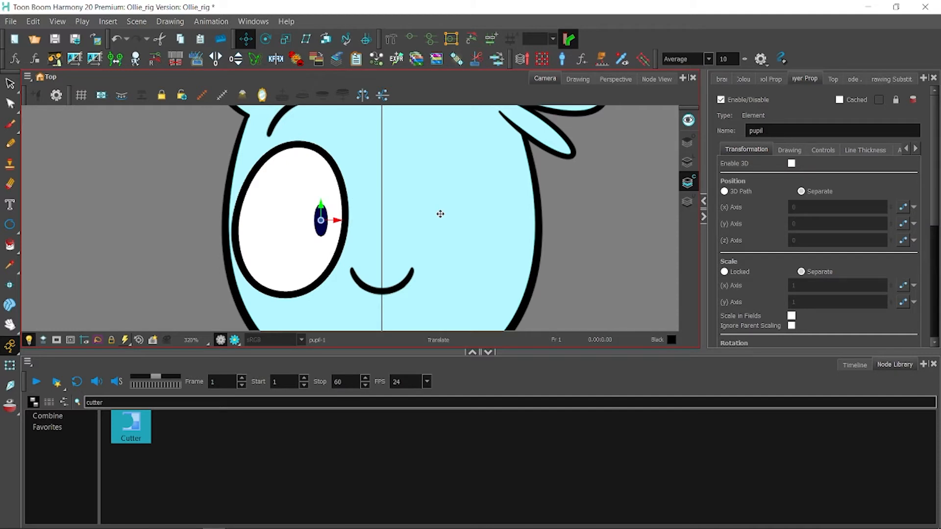
{"action": "key", "text": "l"}
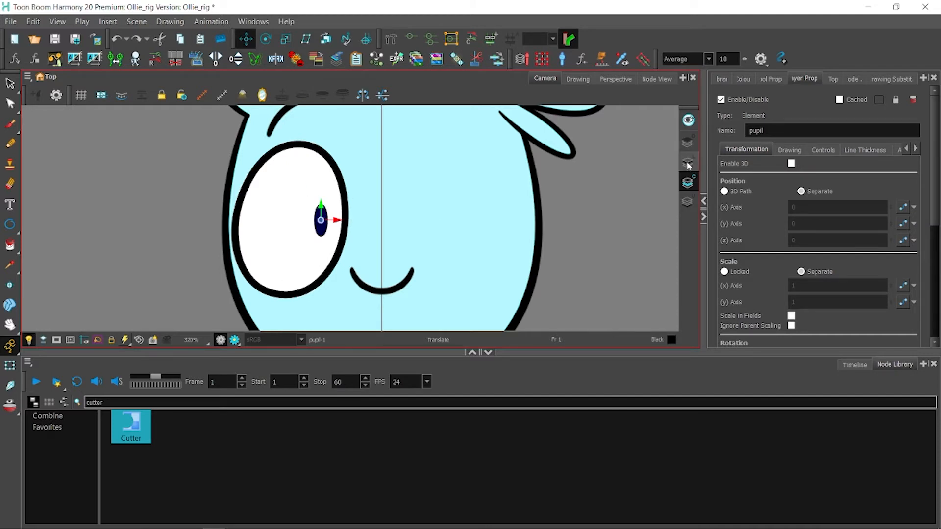
Step: Save the scene and delete the Cutter node from the pupil branch
{"action": "left_click", "coordinate": [55, 41]}
{"action": "left_click", "coordinate": [657, 78]}
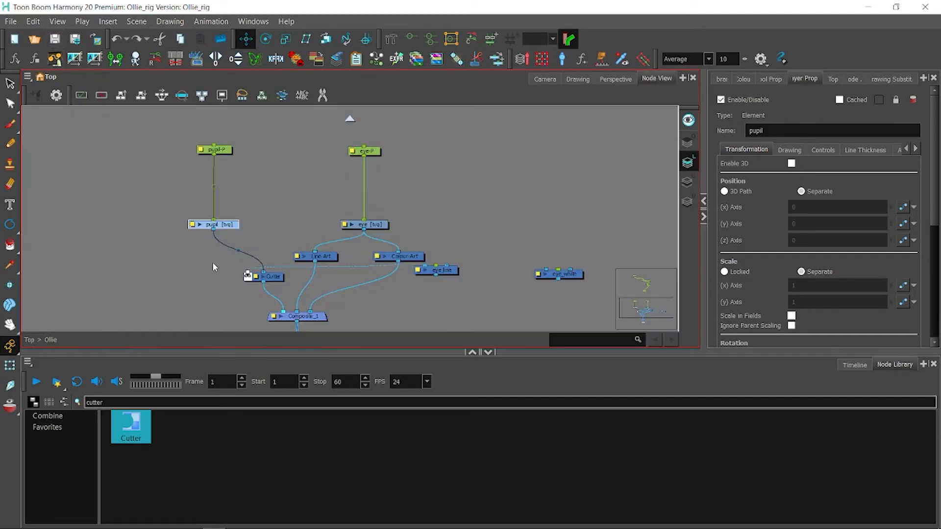
{"action": "left_click", "coordinate": [265, 277]}
{"action": "key", "text": "Delete"}
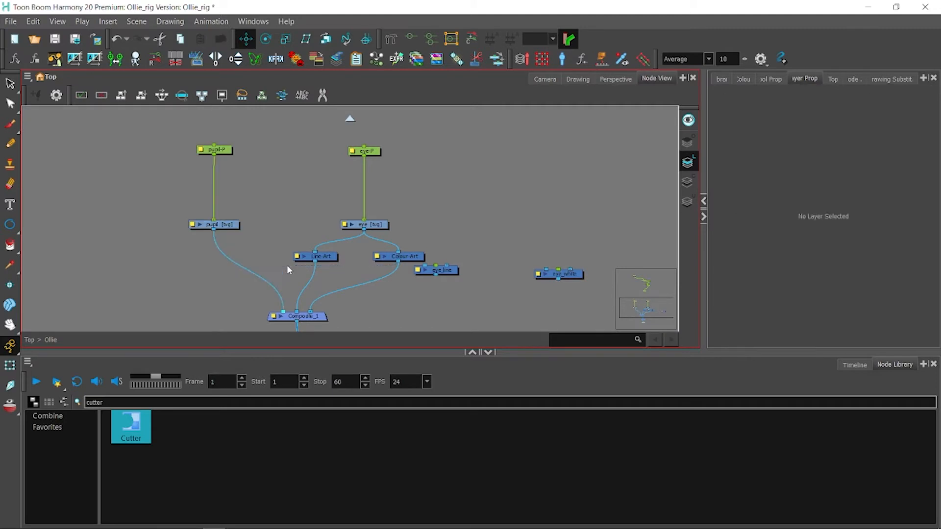
Step: Connect the Colour-Art output directly to the pupil drawing's matte port
{"action": "left_click_drag", "start_coordinate": [398, 264], "coordinate": [193, 223]}
{"action": "right_click", "coordinate": [317, 241]}
{"action": "left_click", "coordinate": [397, 107]}
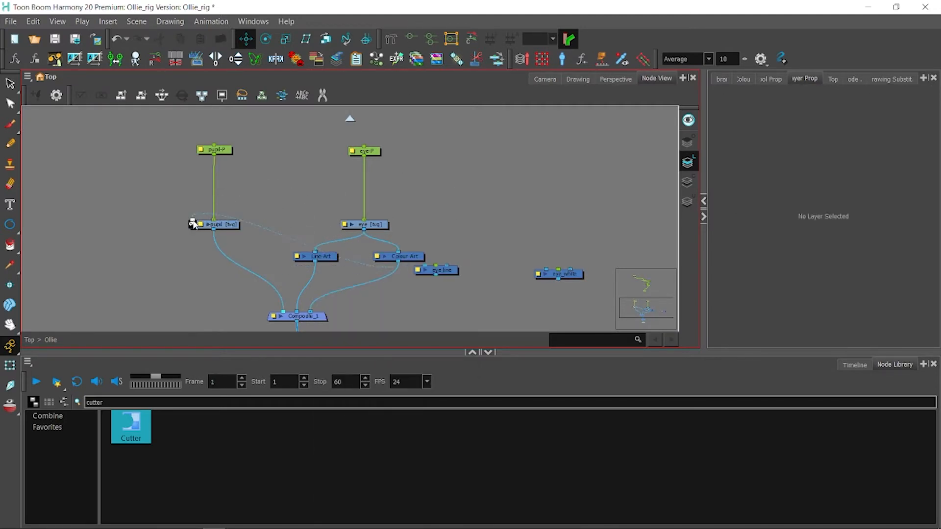
Step: Test the pupil's matte by moving the pupil past the eye's outline, undo the move and return to the node network
{"action": "left_click", "coordinate": [537, 78]}
{"action": "left_click", "coordinate": [320, 220]}
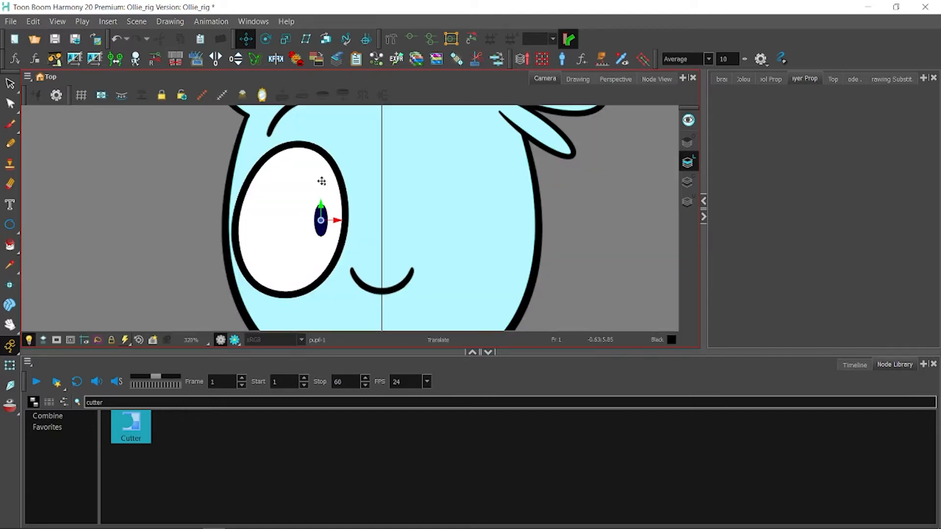
{"action": "left_click_drag", "start_coordinate": [356, 168], "coordinate": [377, 157]}
{"action": "key", "text": "ctrl+z"}
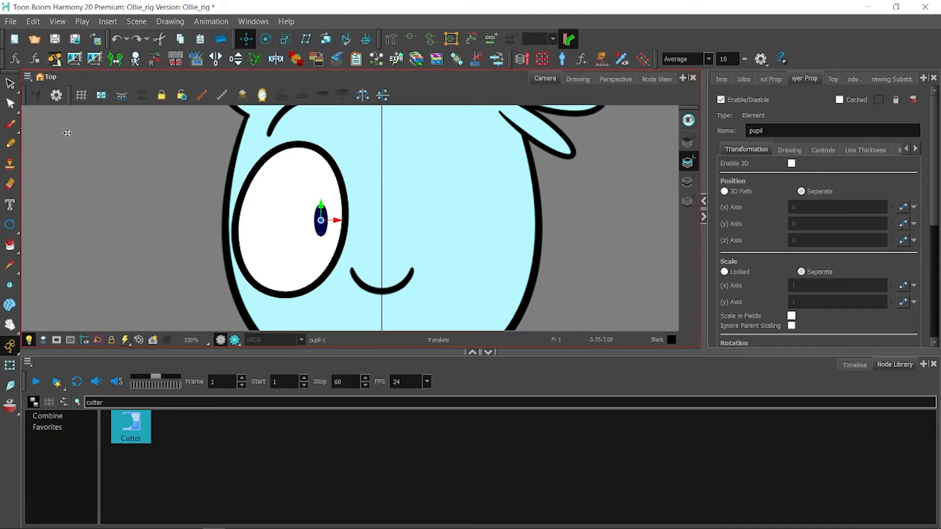
{"action": "left_click", "coordinate": [656, 78]}
{"action": "left_click", "coordinate": [449, 199]}
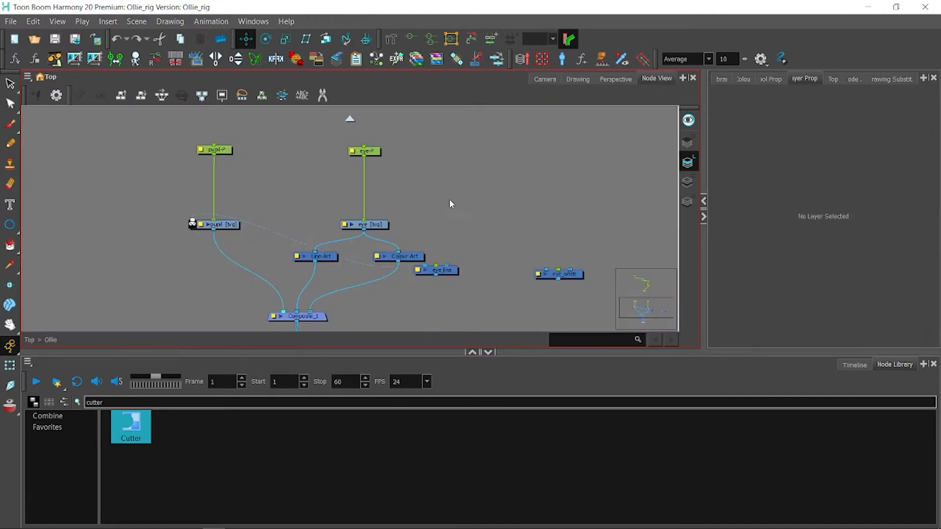
Step: Move the eye's node branch upward and delete the unused eye_line and eye_white override nodes
{"action": "left_click_drag", "start_coordinate": [283, 258], "coordinate": [281, 260]}
{"action": "left_click_drag", "start_coordinate": [404, 257], "coordinate": [375, 178]}
{"action": "left_click_drag", "start_coordinate": [403, 215], "coordinate": [588, 291]}
{"action": "key", "text": "Delete"}
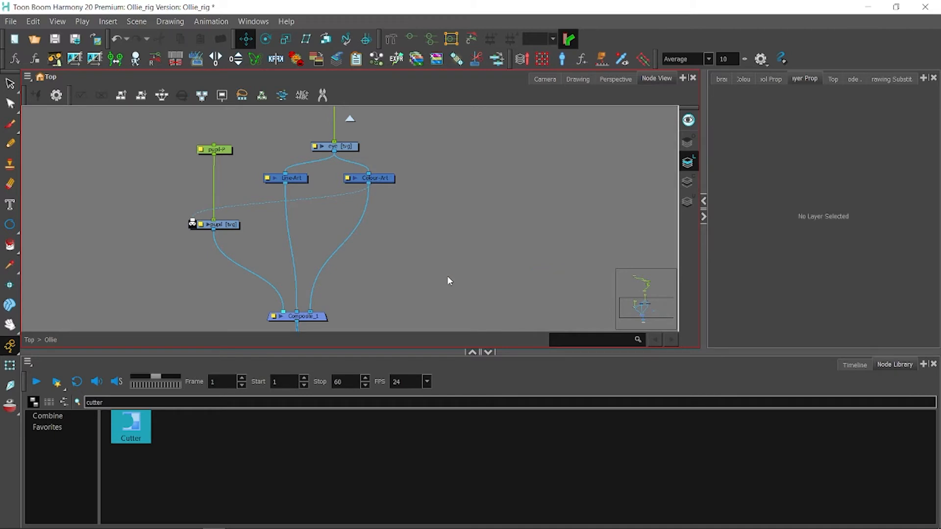
Step: Reposition the pupil and pupil-P nodes beside the eye's node branch
{"action": "left_click_drag", "start_coordinate": [221, 235], "coordinate": [240, 265]}
{"action": "left_click_drag", "start_coordinate": [227, 153], "coordinate": [244, 133]}
{"action": "left_click", "coordinate": [428, 154]}
{"action": "left_click_drag", "start_coordinate": [413, 150], "coordinate": [411, 222]}
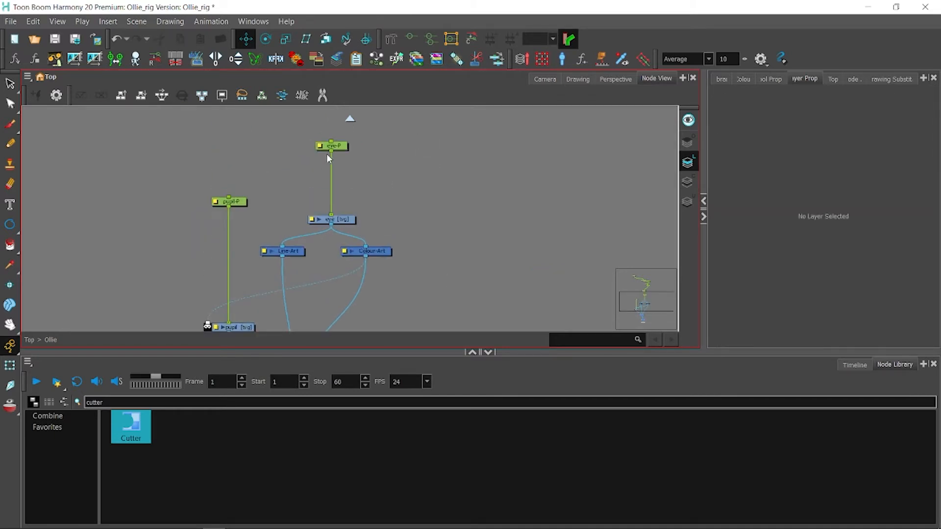
Step: Save the scene and connect the eye-P peg's output to the pupil-P peg's input
{"action": "left_click", "coordinate": [55, 39]}
{"action": "left_click_drag", "start_coordinate": [333, 153], "coordinate": [229, 199]}
{"action": "scroll", "coordinate": [419, 145], "scroll_direction": "down", "scroll_amount": 3}
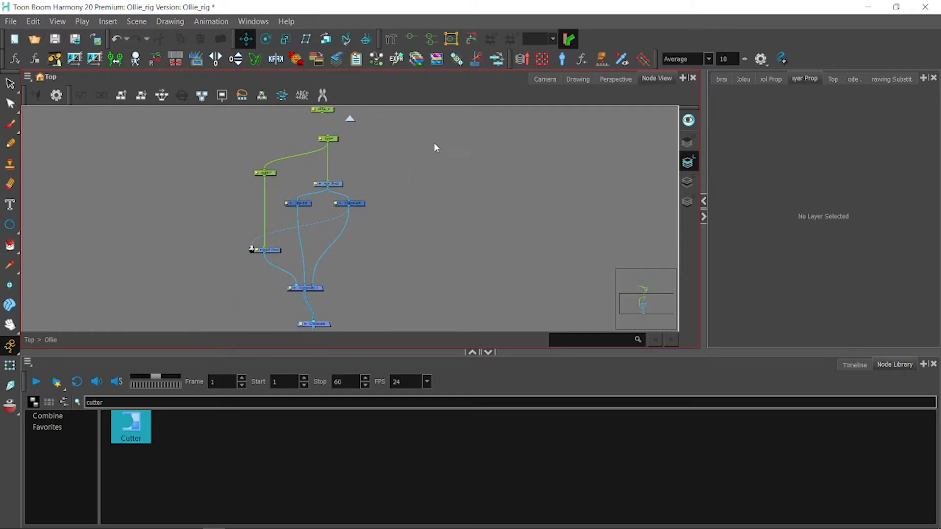
{"action": "scroll", "coordinate": [344, 220], "scroll_direction": "down", "scroll_amount": 2}
Step: Tidy the placement of the Line-Art, Colour-Art and Composite_1 nodes and save the scene
{"action": "left_click", "coordinate": [316, 265]}
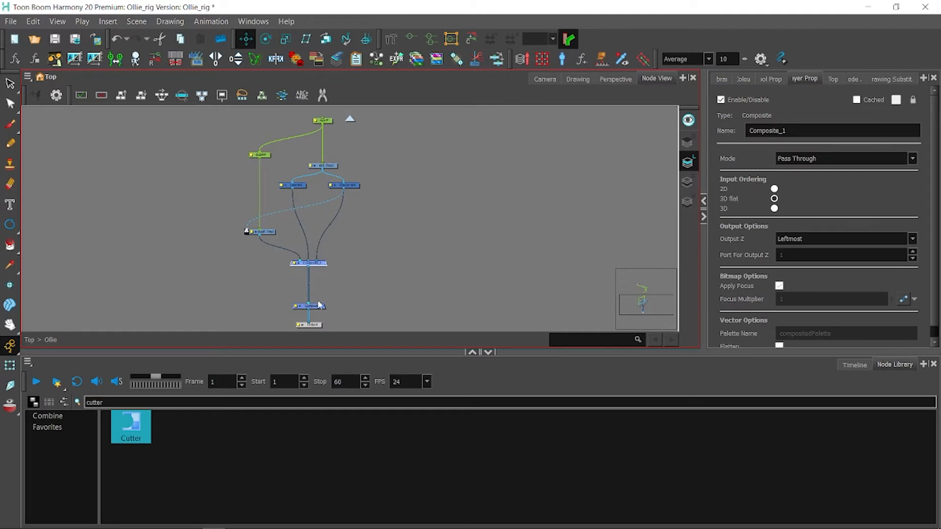
{"action": "left_click", "coordinate": [451, 200]}
{"action": "left_click", "coordinate": [349, 186]}
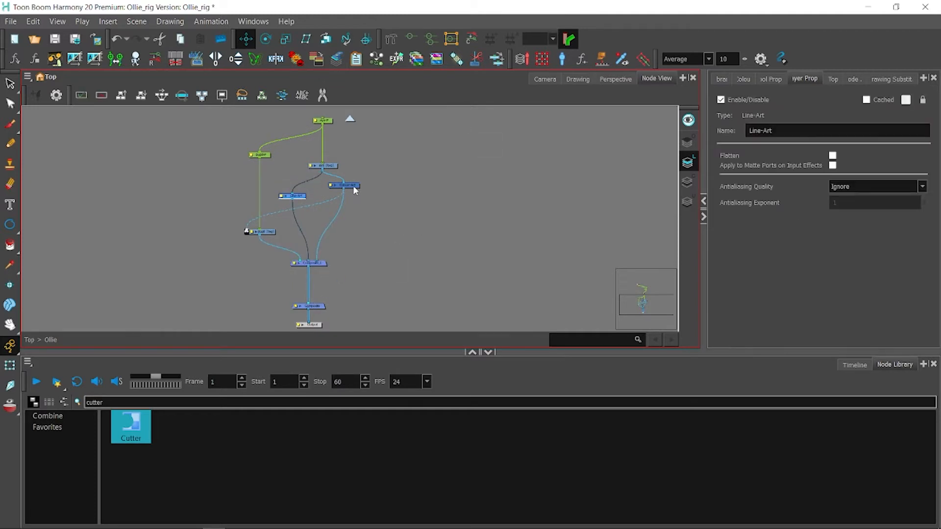
{"action": "left_click_drag", "start_coordinate": [354, 190], "coordinate": [365, 201]}
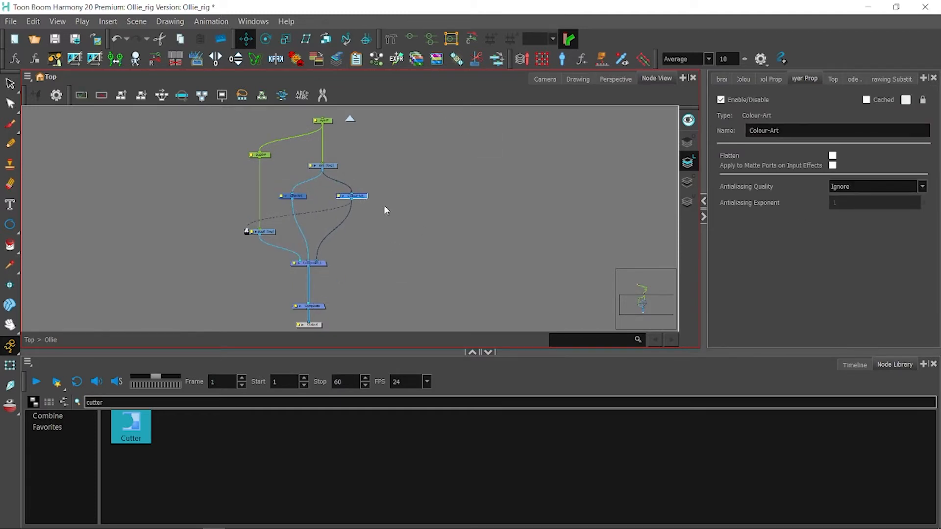
{"action": "left_click", "coordinate": [384, 205]}
{"action": "left_click", "coordinate": [321, 267]}
{"action": "left_click_drag", "start_coordinate": [326, 266], "coordinate": [321, 264]}
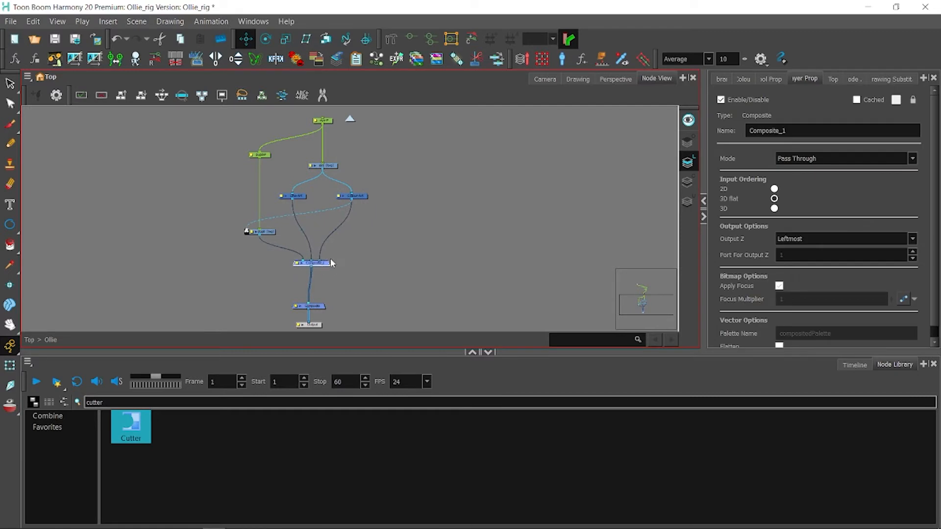
{"action": "left_click", "coordinate": [342, 255]}
{"action": "left_click", "coordinate": [55, 39]}
Step: Clone the eye-P layer with its drawings and timing from the timeline
{"action": "left_click", "coordinate": [544, 80]}
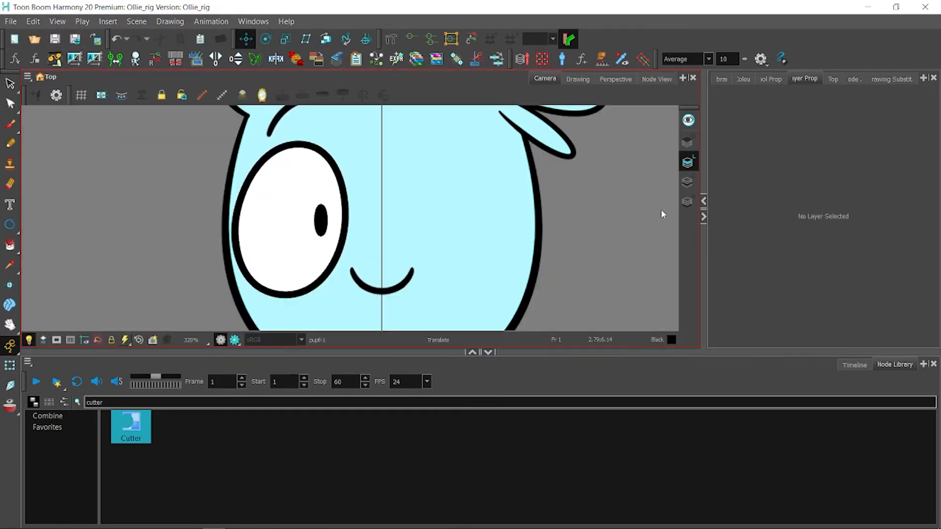
{"action": "left_click", "coordinate": [853, 365]}
{"action": "left_click", "coordinate": [122, 438]}
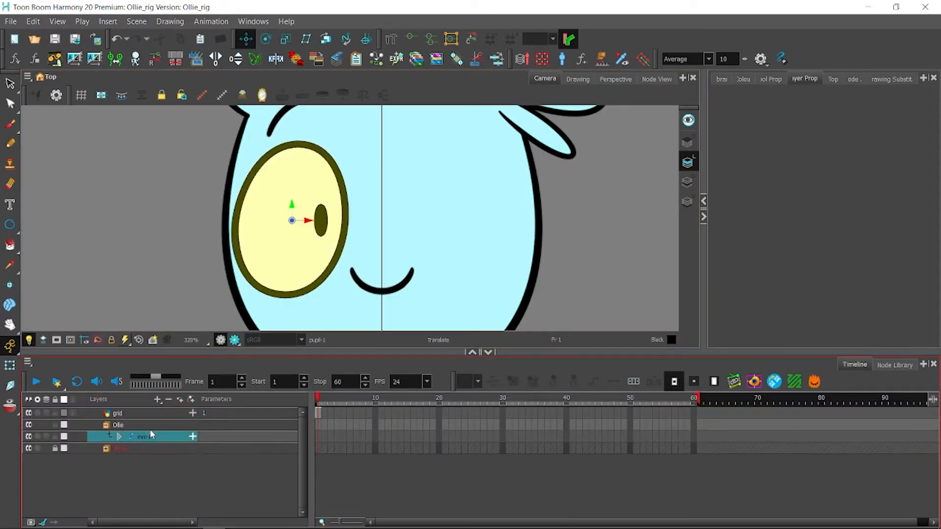
{"action": "right_click", "coordinate": [147, 436]}
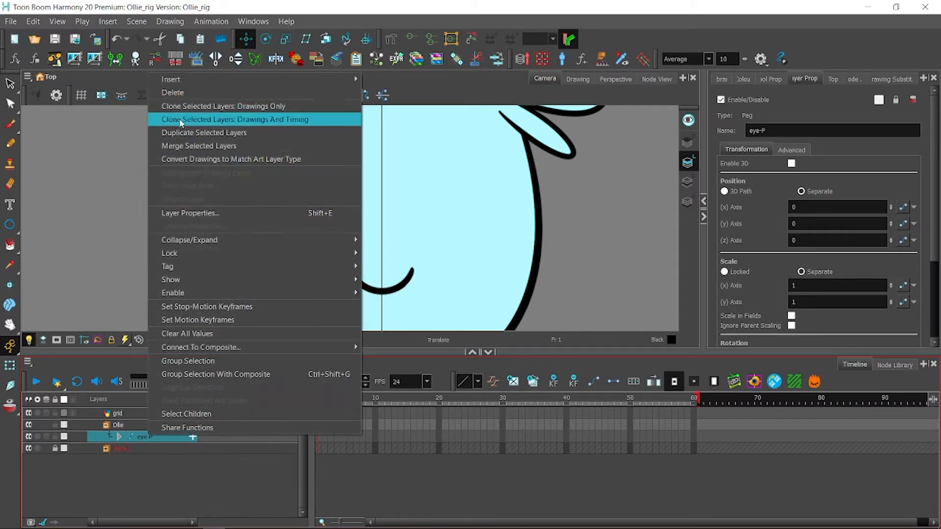
{"action": "left_click", "coordinate": [221, 119]}
Step: Move the cloned eye node branch to the right of the original branch in the node network
{"action": "left_click", "coordinate": [657, 79]}
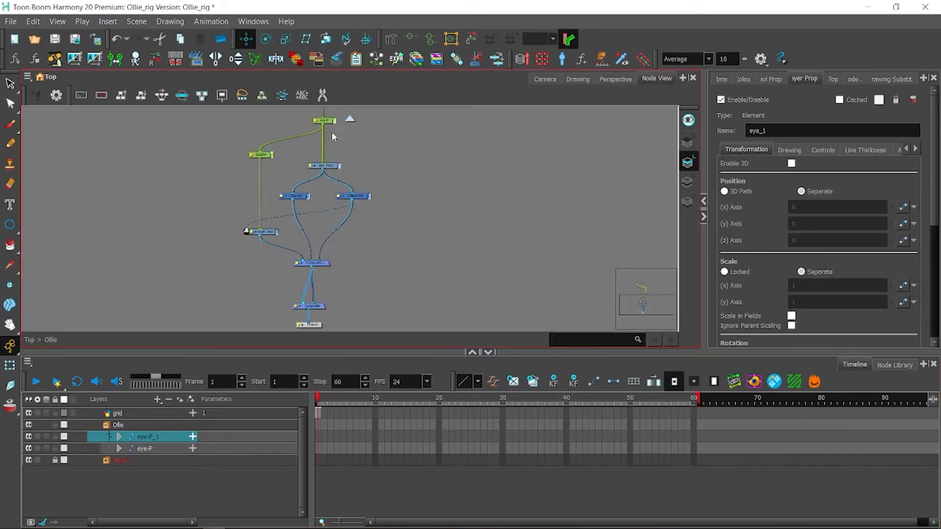
{"action": "left_click_drag", "start_coordinate": [336, 124], "coordinate": [401, 129]}
{"action": "left_click_drag", "start_coordinate": [480, 128], "coordinate": [485, 130]}
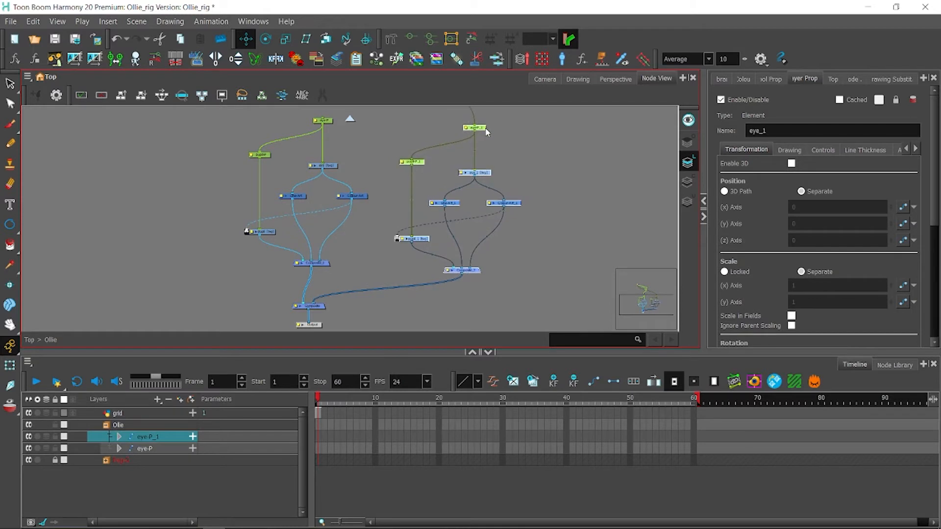
Step: Rename the original eye peg to eye-P_L and the cloned eye peg to eye-P_R
{"action": "left_click", "coordinate": [327, 121]}
{"action": "left_click", "coordinate": [800, 132]}
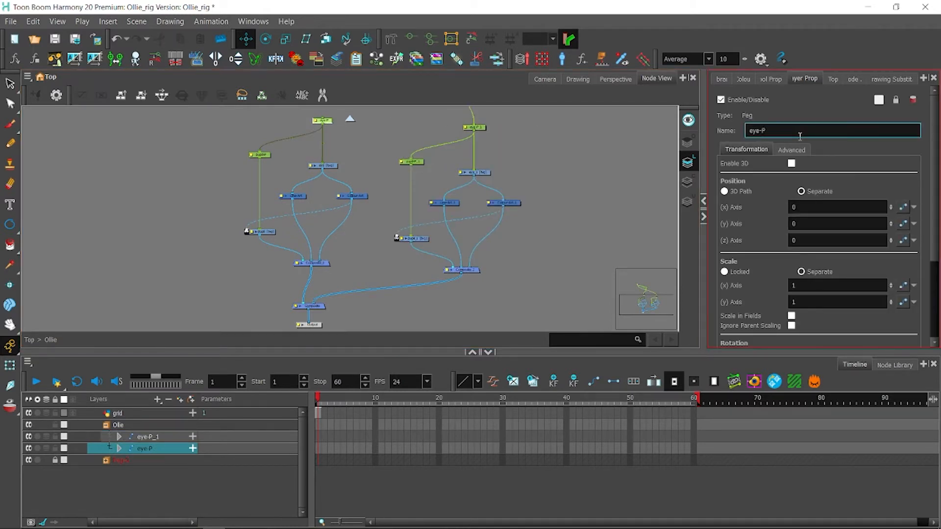
{"action": "type", "text": "_L"}
{"action": "left_click", "coordinate": [478, 127]}
{"action": "left_click", "coordinate": [783, 128]}
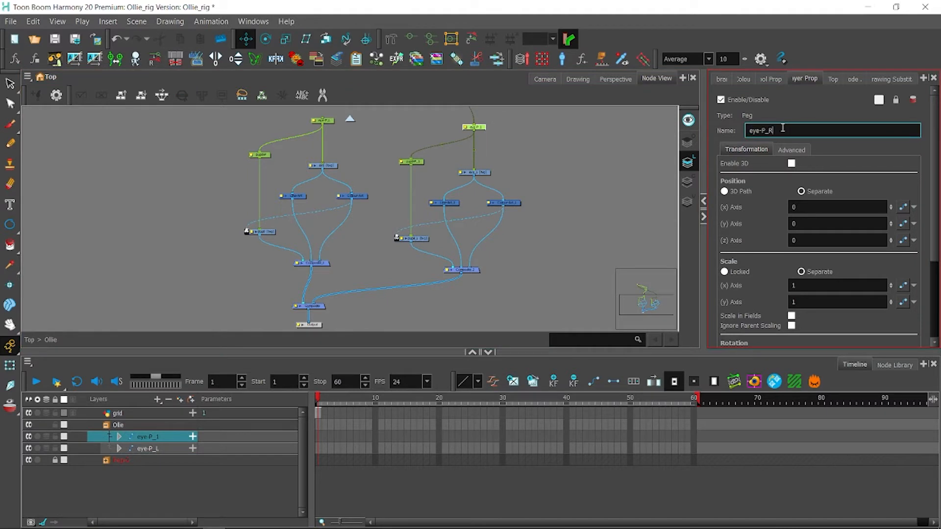
Step: Rename both pupil pegs with their side suffixes, naming the cloned one pupil-P_R, and save the scene
{"action": "left_click", "coordinate": [259, 155]}
{"action": "left_click", "coordinate": [783, 131]}
{"action": "type", "text": "-R"}
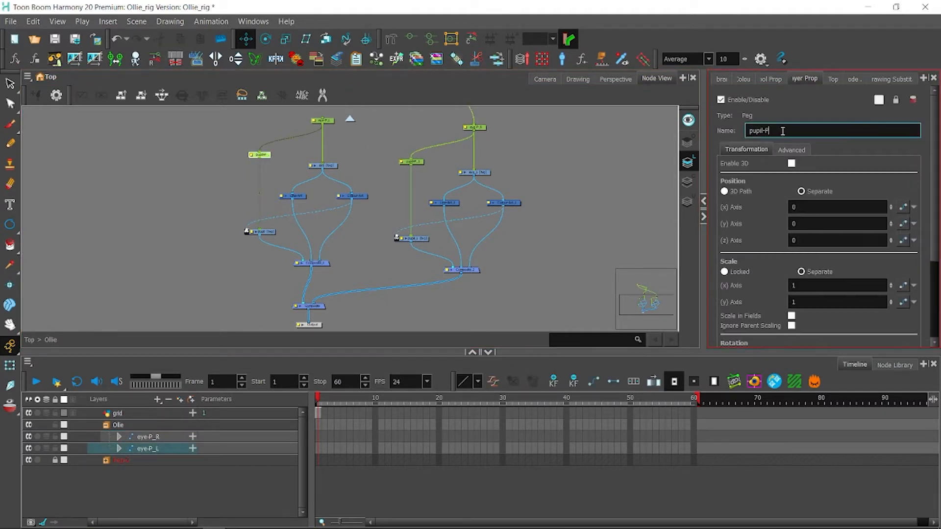
{"action": "left_click", "coordinate": [420, 164]}
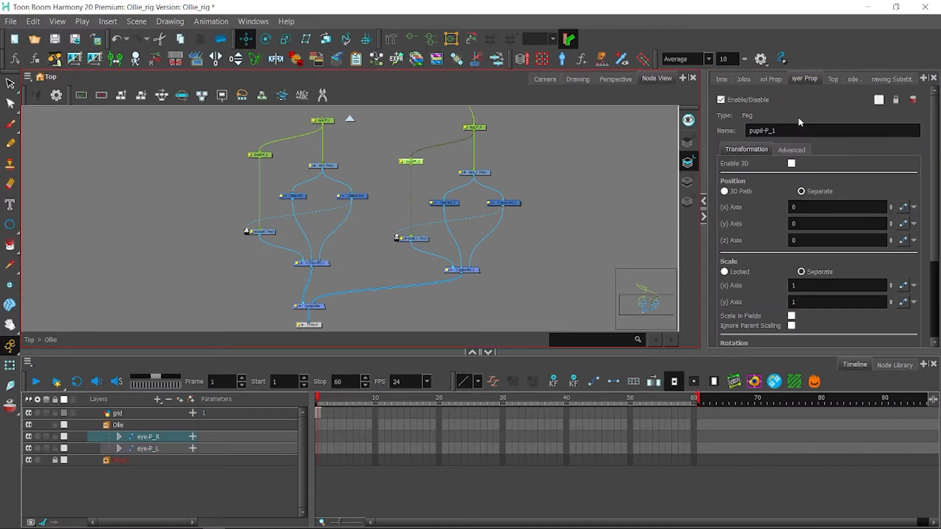
{"action": "left_click", "coordinate": [521, 138]}
{"action": "left_click", "coordinate": [55, 39]}
Step: Select the eye-P_R peg in the camera view and expand the eye layers in the timeline
{"action": "left_click", "coordinate": [482, 131]}
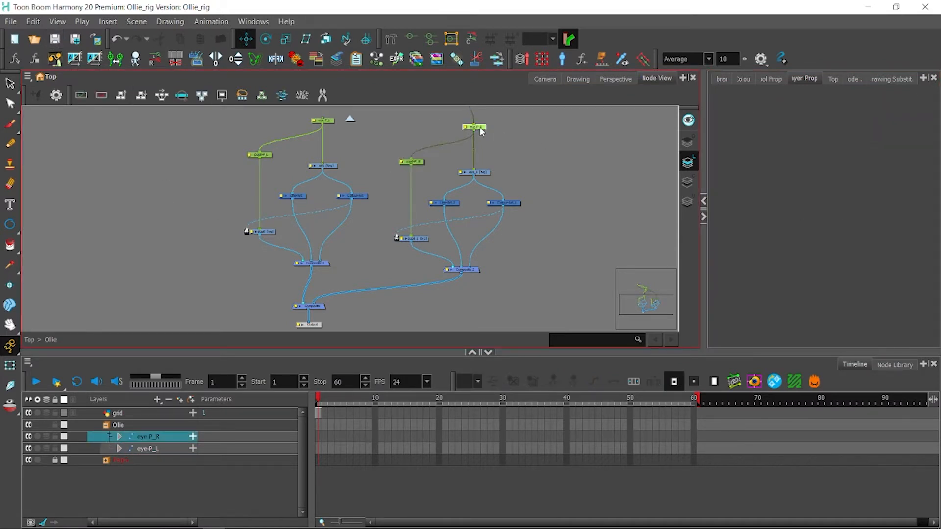
{"action": "left_click", "coordinate": [545, 79]}
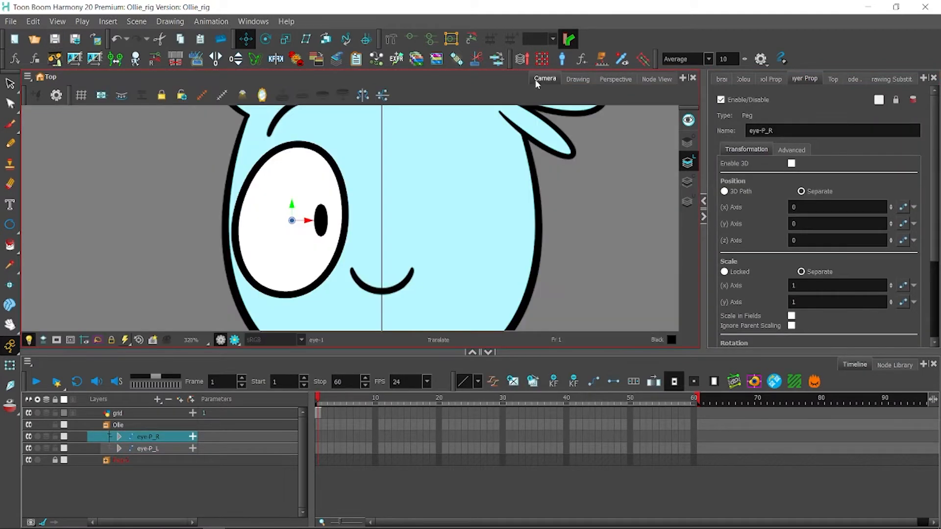
{"action": "left_click", "coordinate": [116, 450]}
{"action": "left_click", "coordinate": [655, 79]}
Step: Align the right eye's node branch beside the left eye's branch and save the scene
{"action": "left_click_drag", "start_coordinate": [524, 196], "coordinate": [494, 176]}
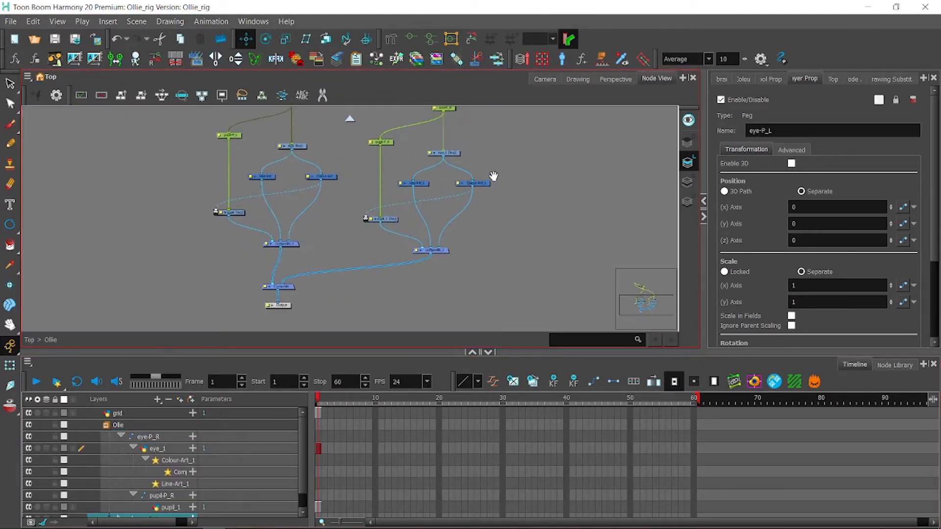
{"action": "left_click_drag", "start_coordinate": [492, 220], "coordinate": [431, 264]}
{"action": "scroll", "coordinate": [432, 264], "scroll_direction": "down", "scroll_amount": 1}
{"action": "left_click_drag", "start_coordinate": [480, 130], "coordinate": [296, 309]}
{"action": "left_click_drag", "start_coordinate": [408, 228], "coordinate": [410, 221]}
{"action": "left_click", "coordinate": [463, 201]}
{"action": "left_click_drag", "start_coordinate": [466, 142], "coordinate": [306, 292]}
{"action": "left_click_drag", "start_coordinate": [411, 221], "coordinate": [411, 222]}
{"action": "left_click", "coordinate": [452, 206]}
{"action": "left_click", "coordinate": [54, 39]}
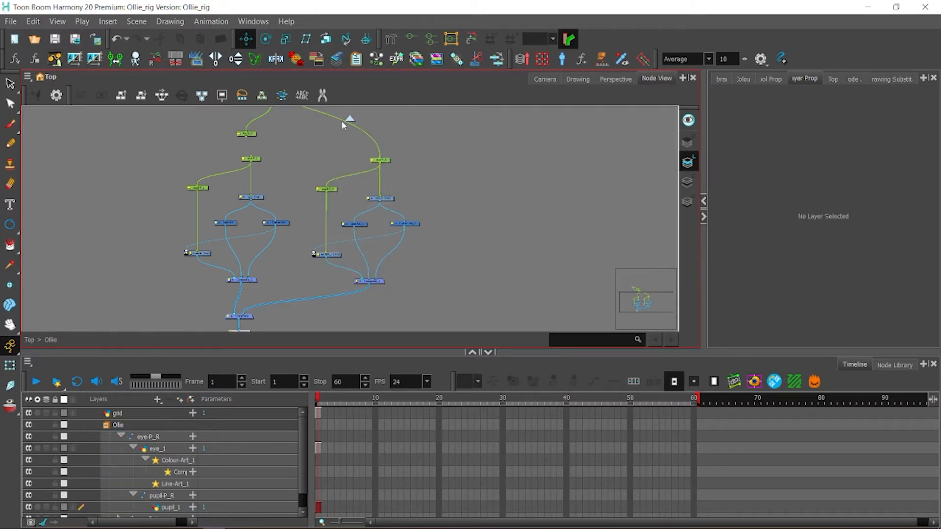
Step: In the camera view, set the cloned eye_1 drawing's embedded pivot option to Apply Embedded Pivot on Drawing Layer
{"action": "left_click", "coordinate": [544, 79]}
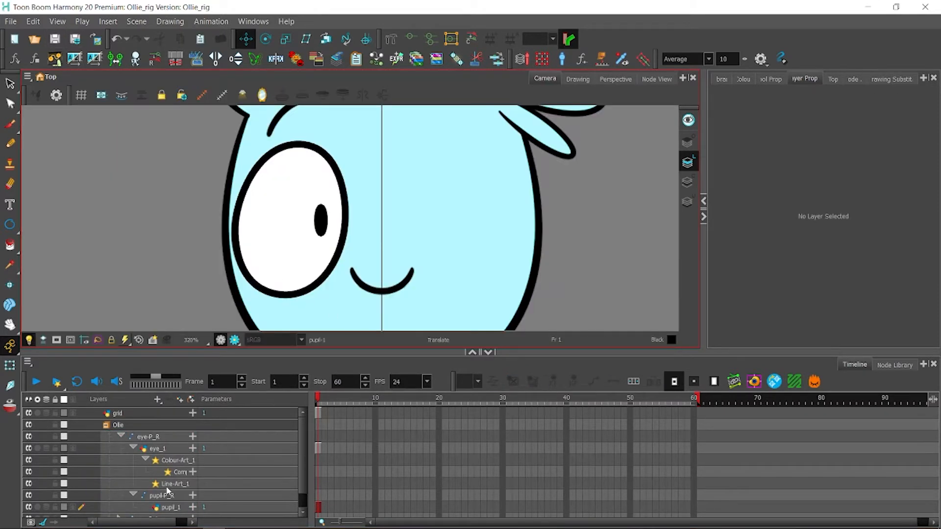
{"action": "left_click", "coordinate": [147, 437]}
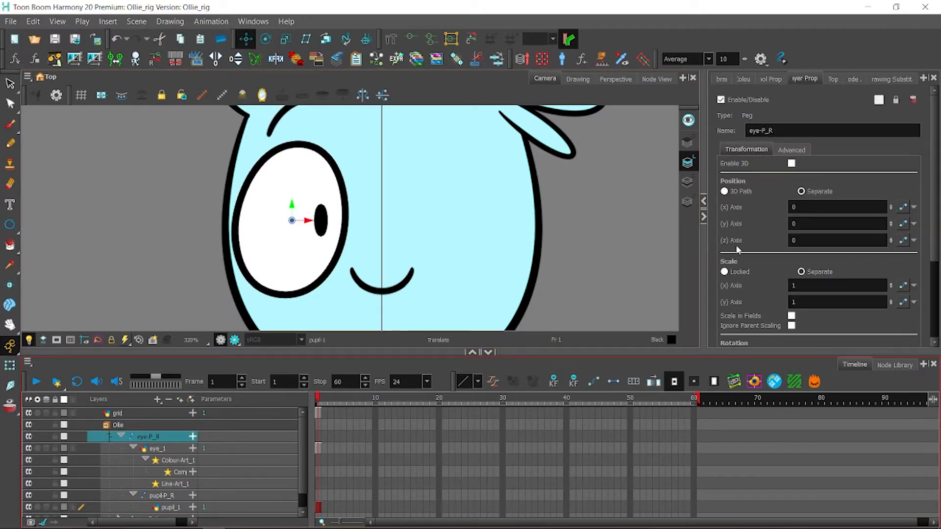
{"action": "left_click_drag", "start_coordinate": [934, 209], "coordinate": [912, 201]}
{"action": "left_click_drag", "start_coordinate": [300, 438], "coordinate": [299, 454]}
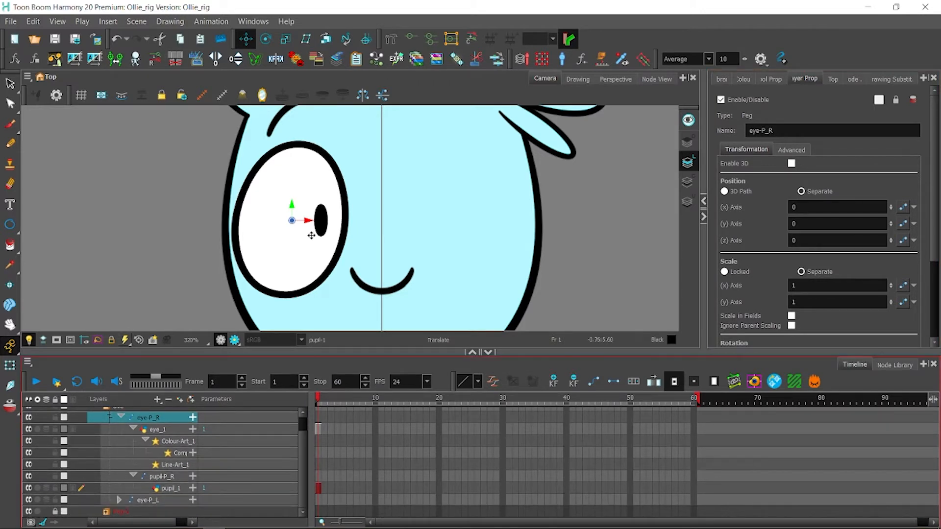
{"action": "left_click", "coordinate": [160, 430]}
{"action": "scroll", "coordinate": [878, 301], "scroll_direction": "down", "scroll_amount": 5}
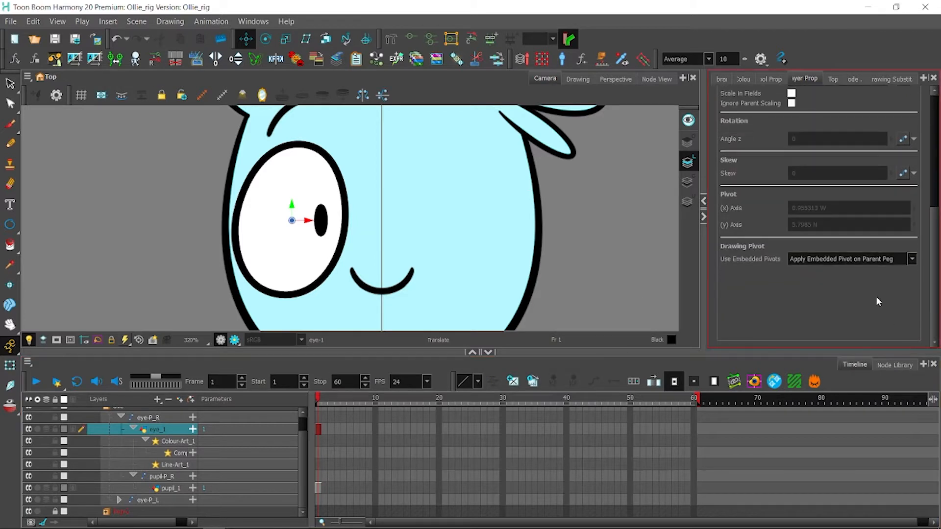
{"action": "left_click", "coordinate": [857, 258]}
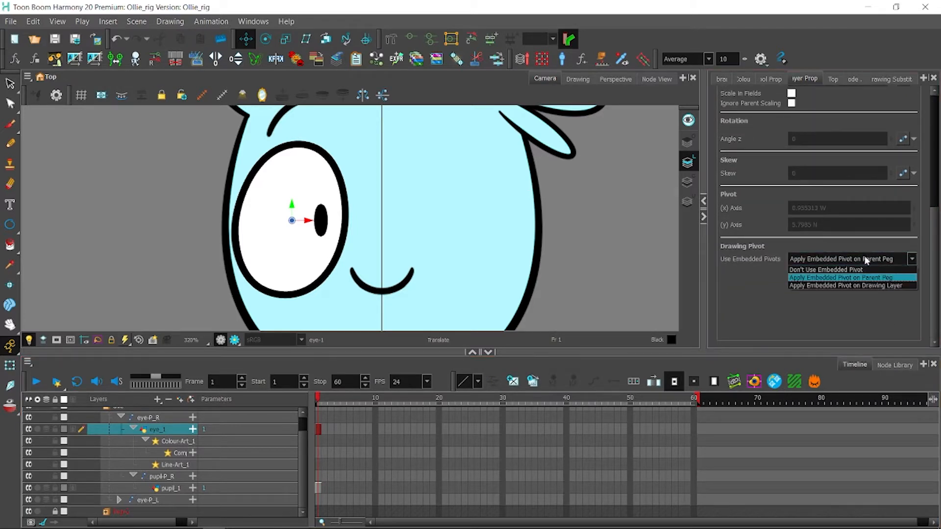
{"action": "left_click", "coordinate": [854, 285]}
Step: Flip the eye_1 drawing horizontally by setting its X scale to -1, and save the scene
{"action": "scroll", "coordinate": [808, 283], "scroll_direction": "up", "scroll_amount": 5}
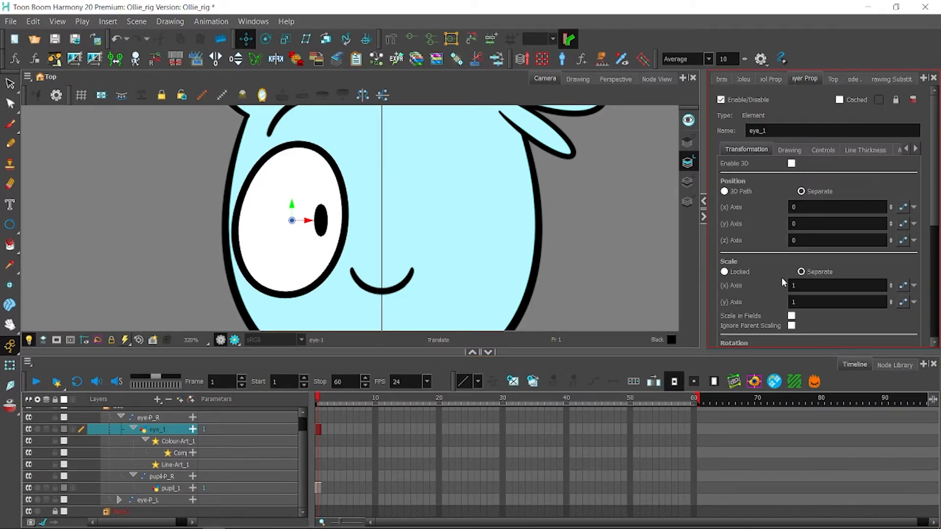
{"action": "left_click", "coordinate": [791, 281]}
{"action": "type", "text": "-1"}
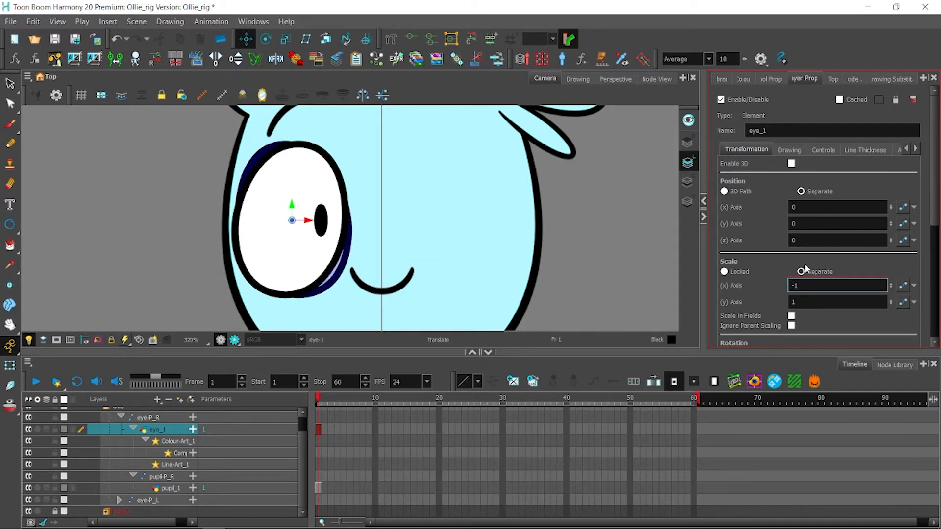
{"action": "left_click", "coordinate": [62, 37]}
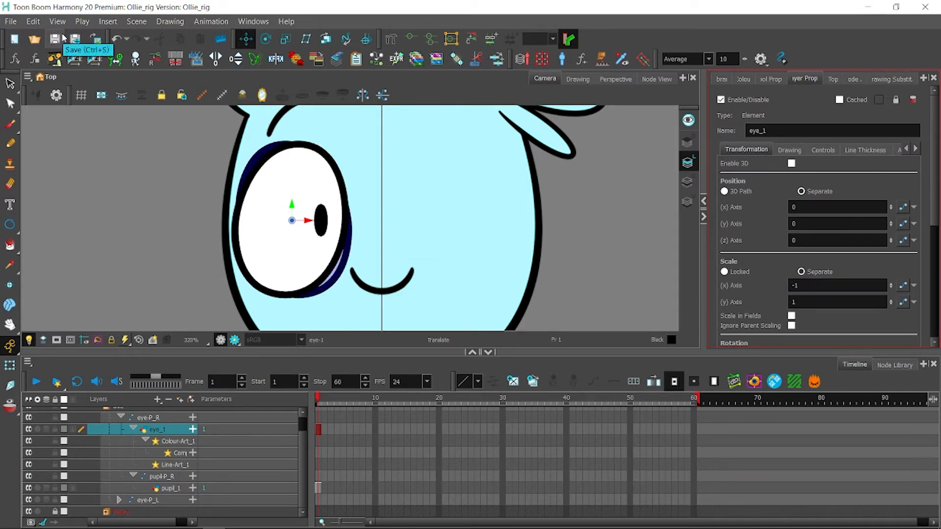
Step: Switch the animation mode to Animate Off
{"action": "left_click", "coordinate": [19, 351]}
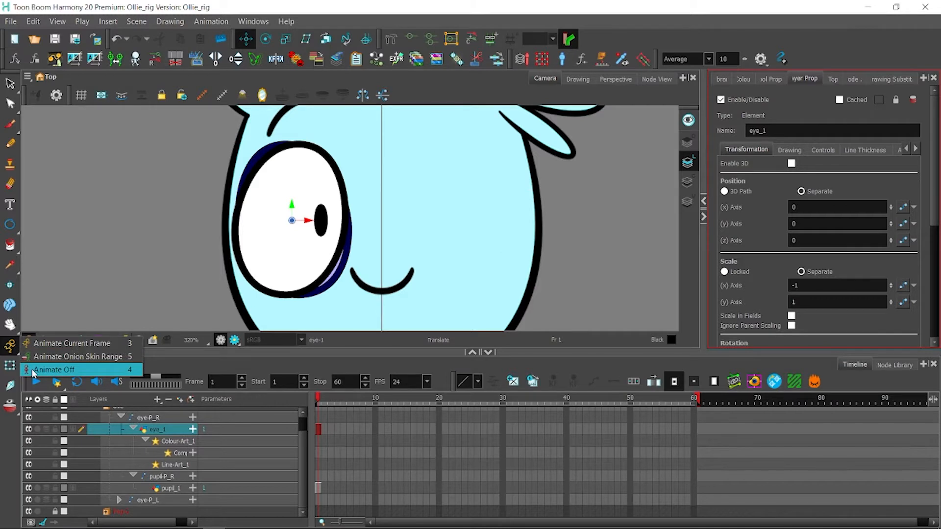
{"action": "left_click", "coordinate": [33, 370]}
{"action": "left_click_drag", "start_coordinate": [295, 216], "coordinate": [456, 208]}
{"action": "key", "text": "ctrl+z"}
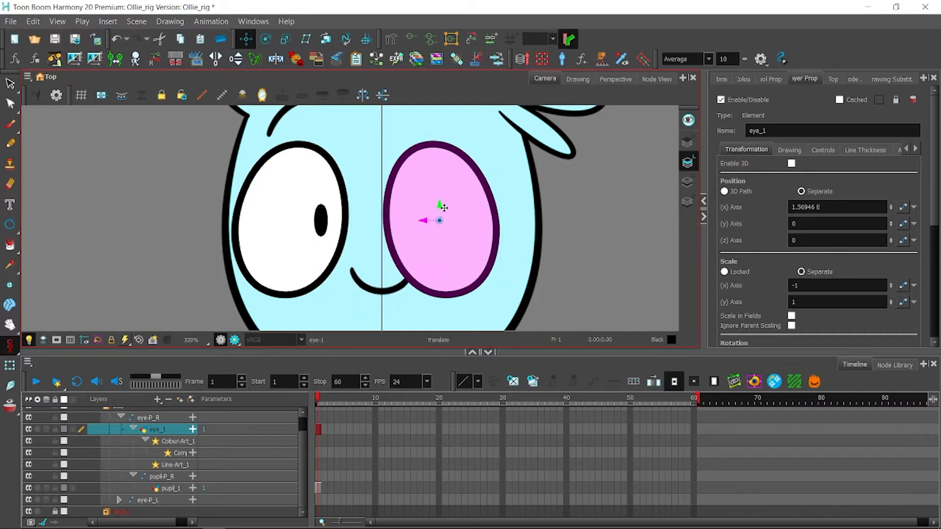
{"action": "key", "text": "ctrl+z"}
Step: Set the eye_1 drawing's X position to 1.91063 E, twice its X pivot offset, to mirror it across the face
{"action": "scroll", "coordinate": [931, 265], "scroll_direction": "down", "scroll_amount": 5}
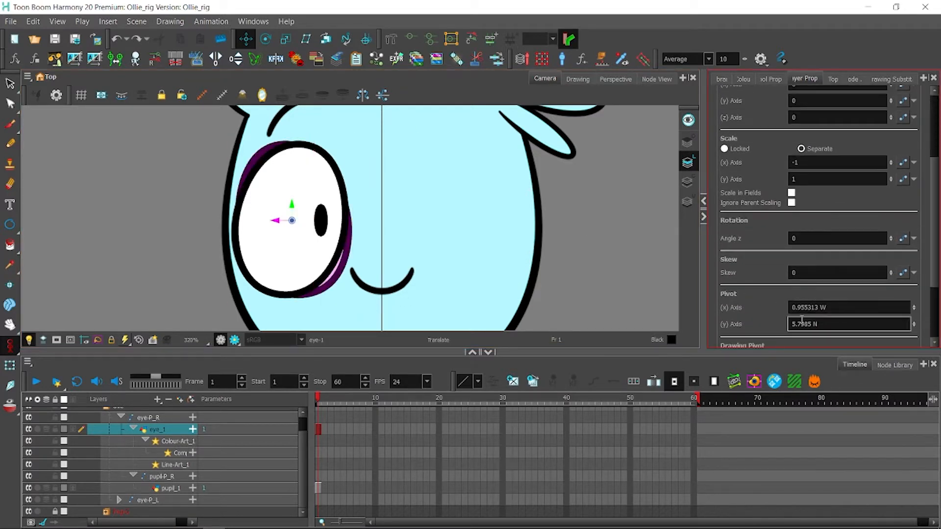
{"action": "scroll", "coordinate": [934, 240], "scroll_direction": "up", "scroll_amount": 1}
{"action": "scroll", "coordinate": [935, 240], "scroll_direction": "up", "scroll_amount": 1}
{"action": "left_click", "coordinate": [833, 106]}
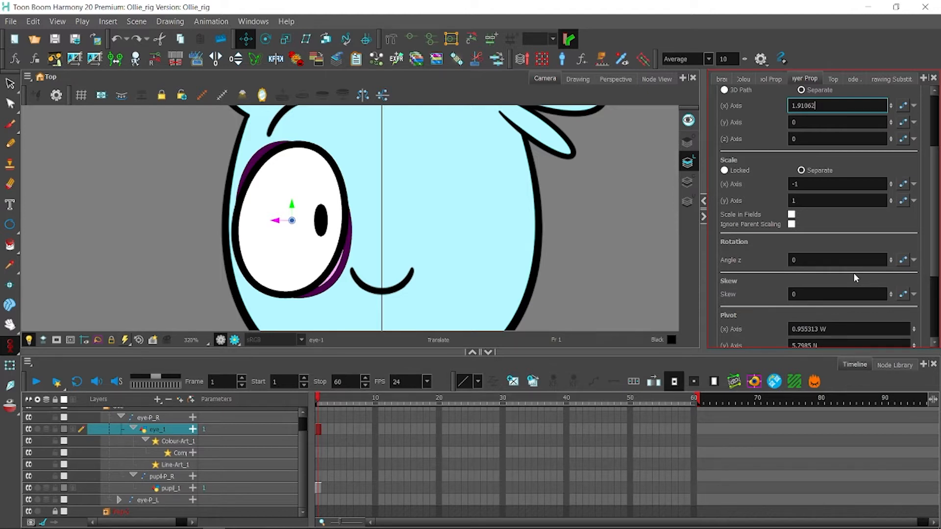
{"action": "key", "text": "Return"}
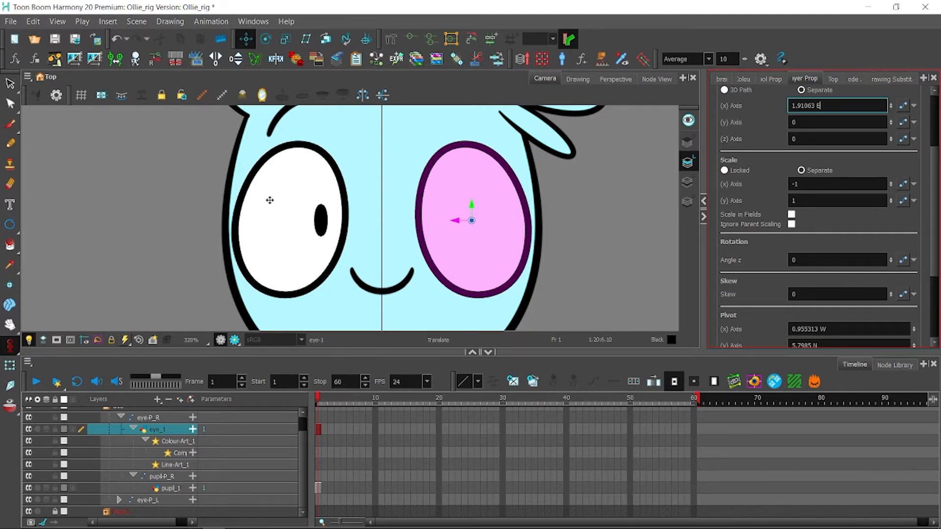
Step: Switch to the Transform tool, deselect the eye, and set the animation mode back to Animate Current Frame
{"action": "left_click", "coordinate": [10, 365]}
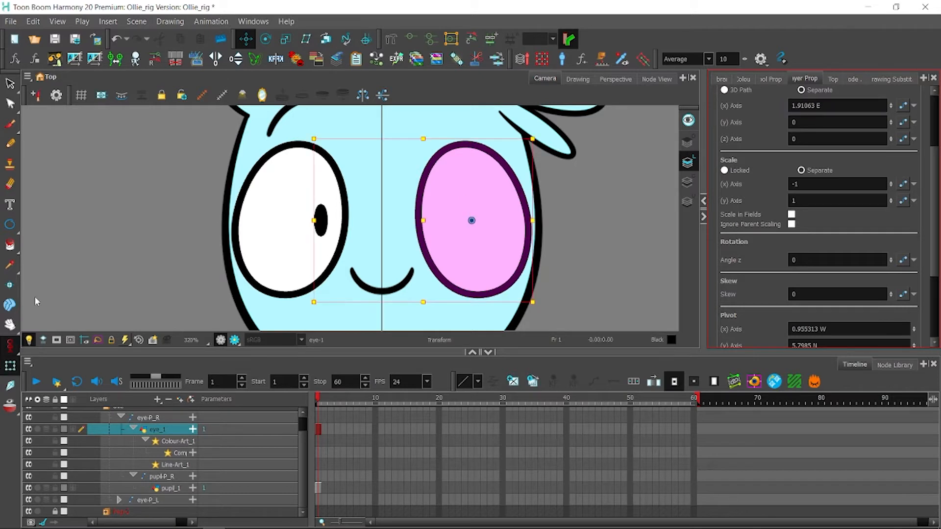
{"action": "left_click", "coordinate": [71, 249]}
{"action": "key", "text": "2"}
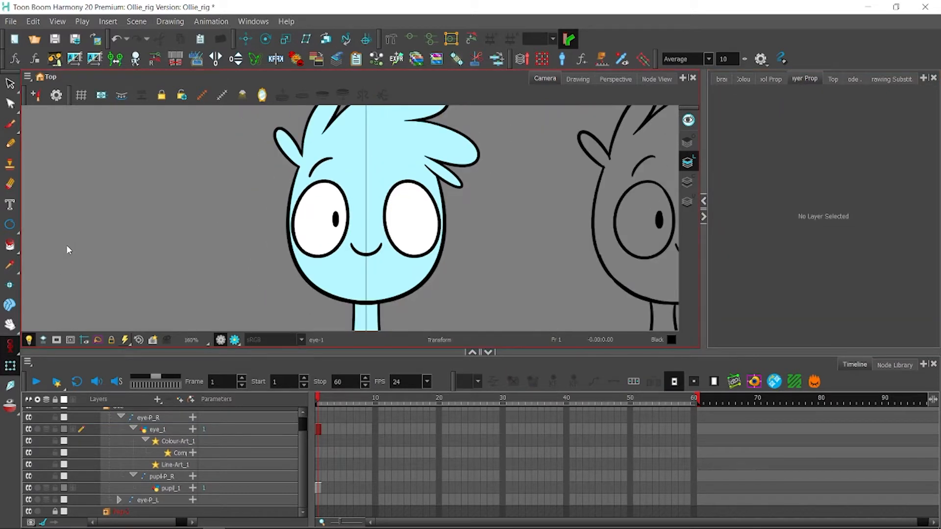
{"action": "key", "text": "1"}
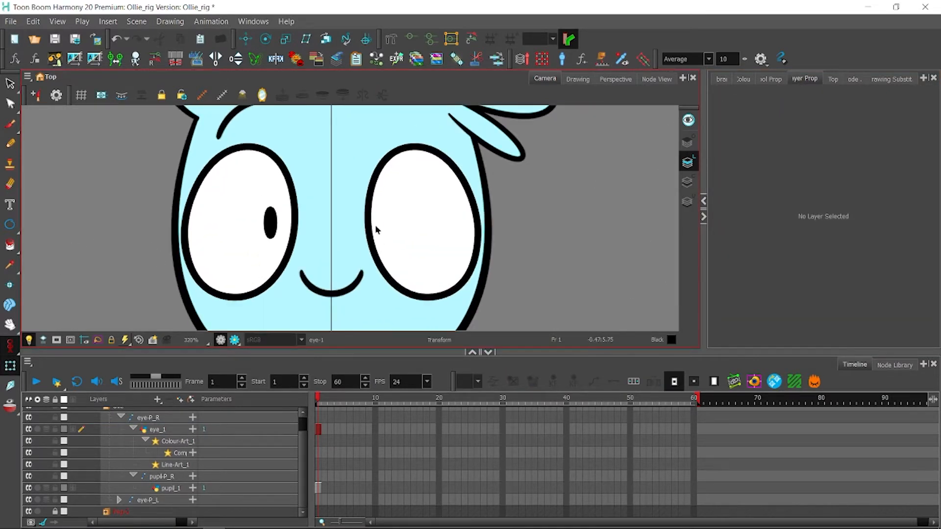
{"action": "left_click_drag", "start_coordinate": [10, 346], "coordinate": [32, 361]}
{"action": "left_click", "coordinate": [174, 431]}
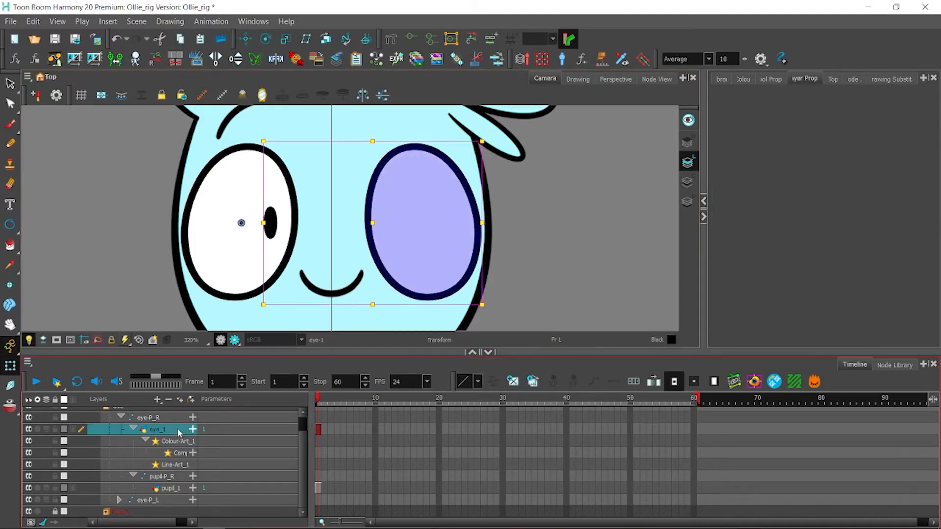
{"action": "left_click", "coordinate": [796, 208]}
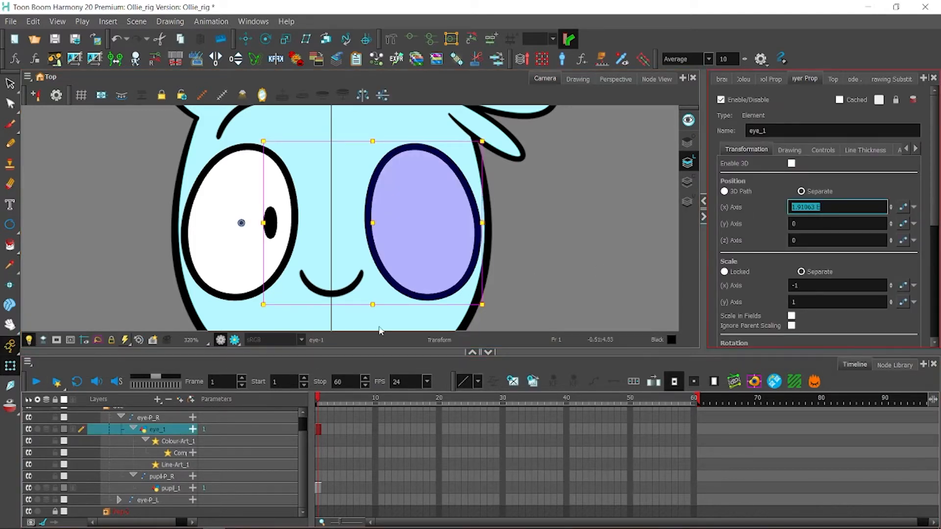
{"action": "type", "text": "0"}
{"action": "left_click", "coordinate": [159, 420]}
{"action": "left_click", "coordinate": [803, 206]}
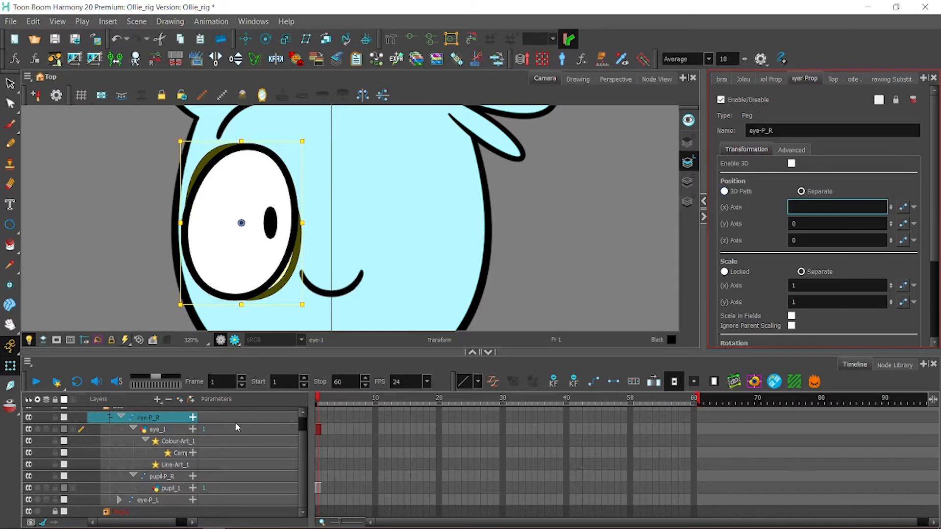
{"action": "left_click", "coordinate": [155, 431]}
{"action": "key", "text": "ctrl+z"}
{"action": "key", "text": "ctrl+z"}
{"action": "key", "text": "ctrl+z"}
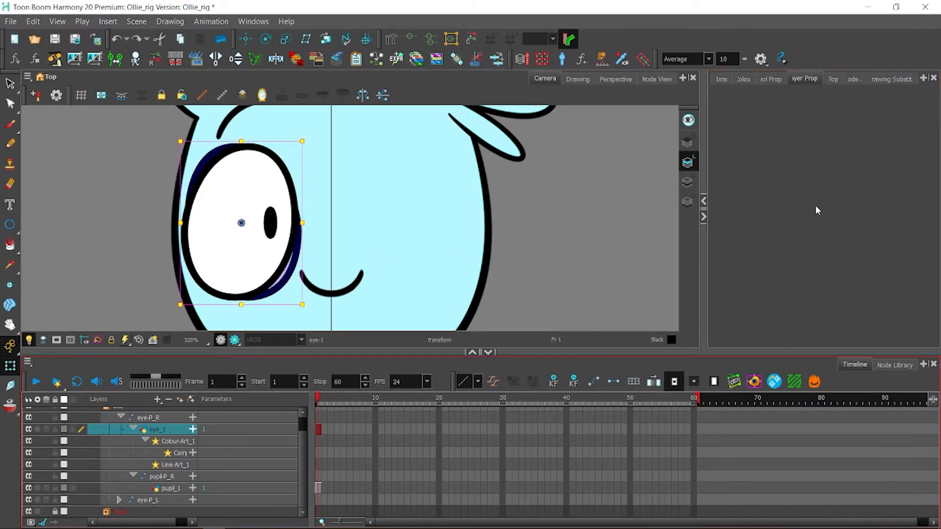
Step: Copy eye_1's X position of 1.91063 E onto the eye-P_R peg and clear it from the eye_1 drawing
{"action": "left_click", "coordinate": [821, 207]}
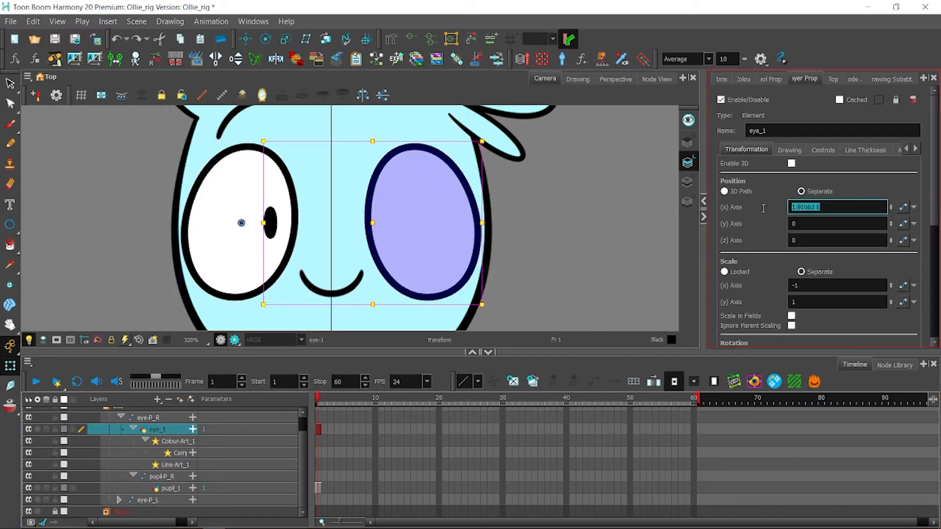
{"action": "left_click", "coordinate": [157, 418]}
{"action": "left_click", "coordinate": [834, 211]}
{"action": "type", "text": "1.91003 E"}
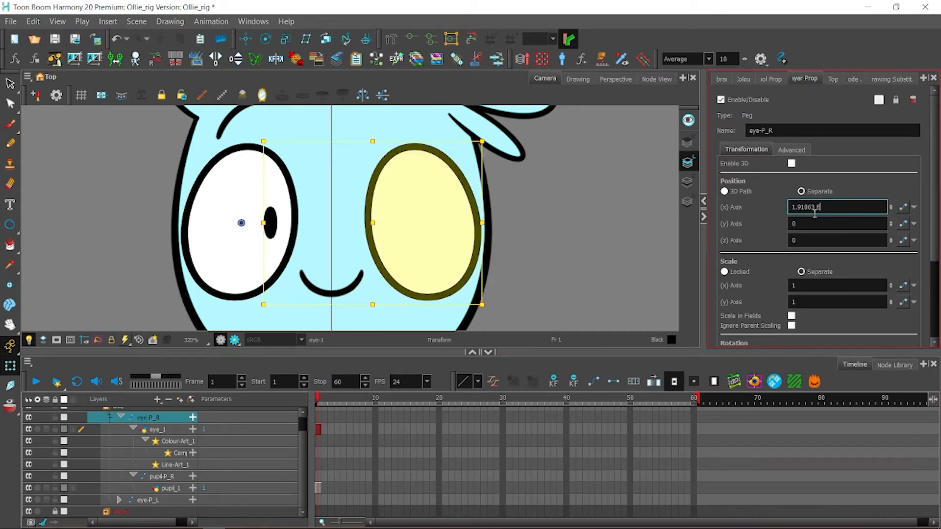
{"action": "left_click", "coordinate": [159, 429]}
{"action": "left_click_drag", "start_coordinate": [824, 207], "coordinate": [740, 200]}
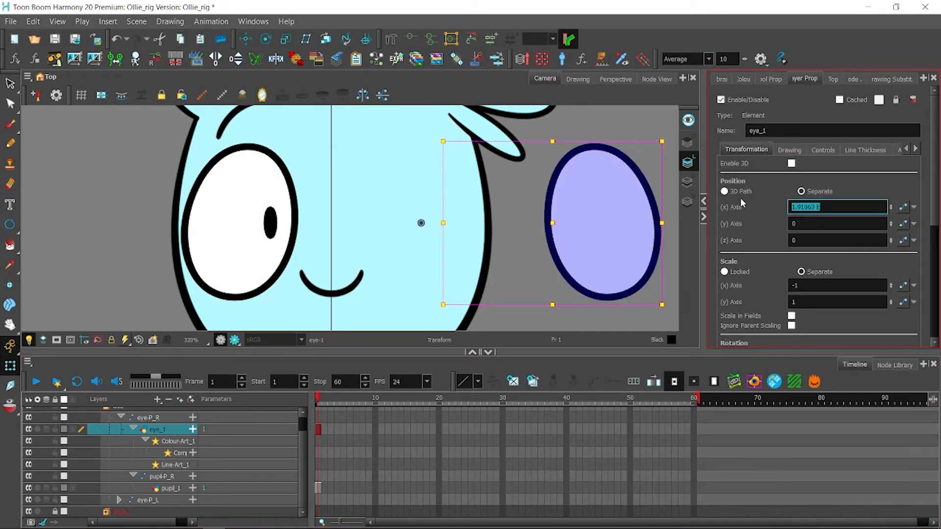
{"action": "key", "text": "BackSpace"}
{"action": "left_click", "coordinate": [92, 216]}
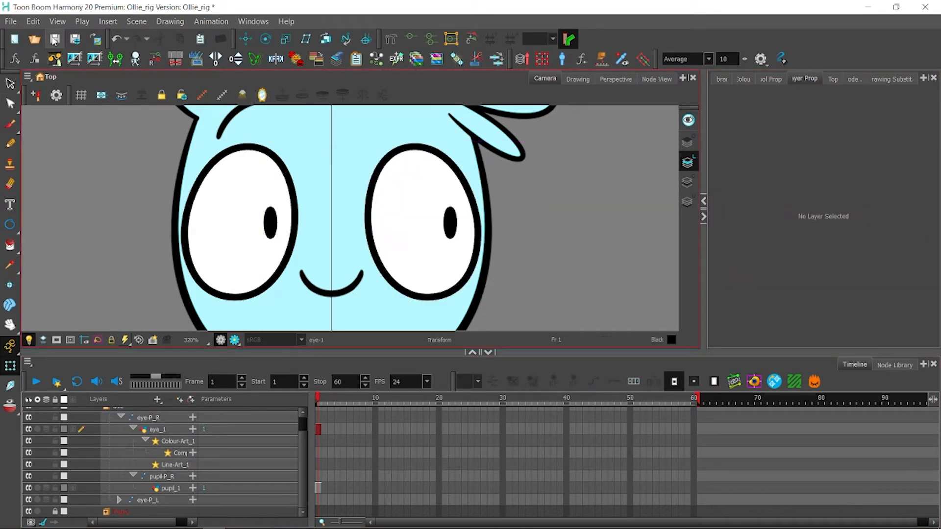
Step: Check that the left and right pupils select separately in the camera view, and save the scene
{"action": "key", "text": "2"}
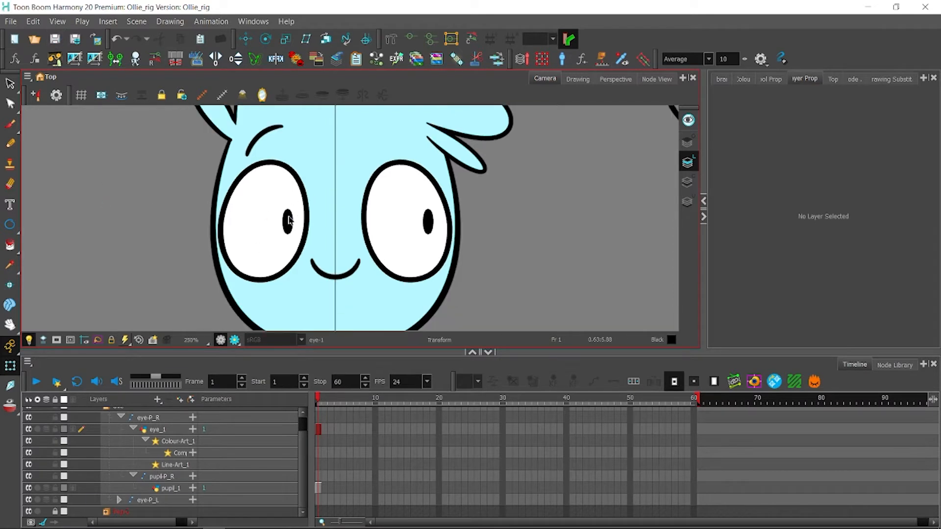
{"action": "left_click", "coordinate": [289, 221]}
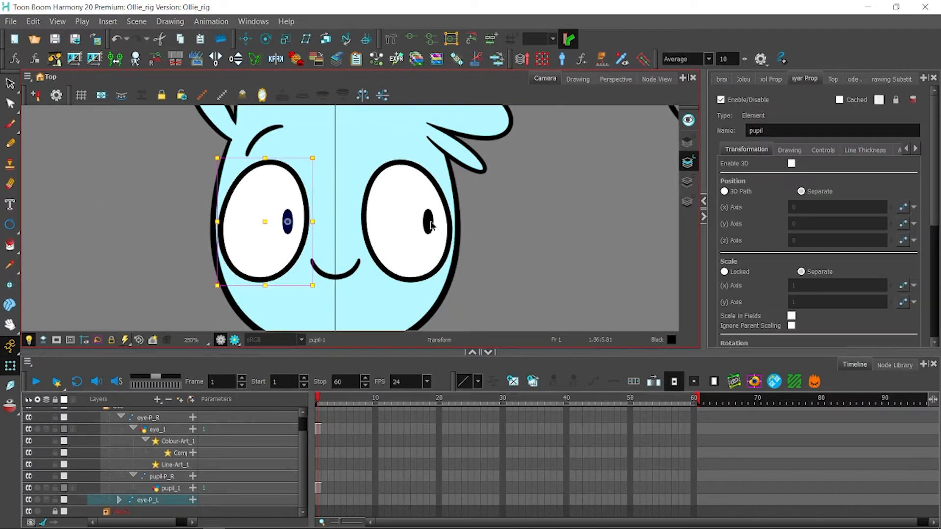
{"action": "left_click", "coordinate": [429, 222]}
{"action": "left_click", "coordinate": [521, 204]}
{"action": "left_click", "coordinate": [49, 38]}
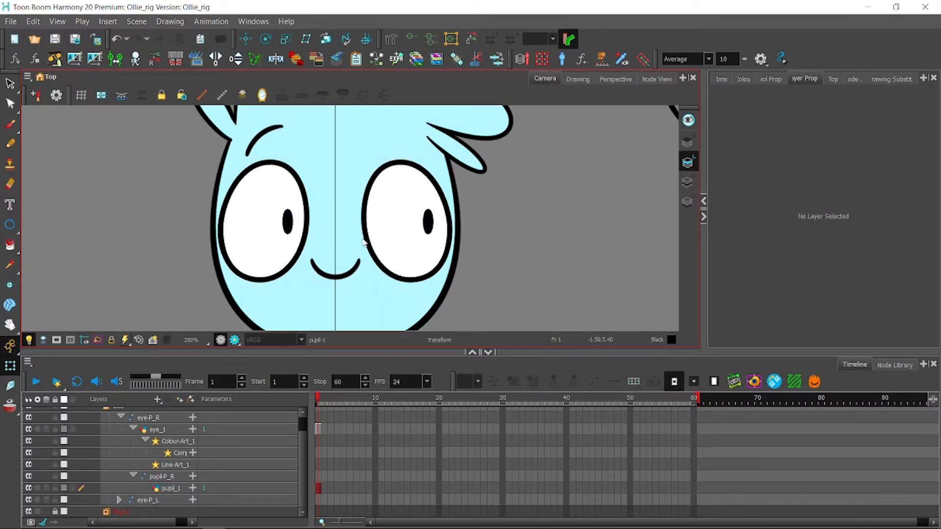
Step: Add the controller_round.tpl template from the Harmony Premium Library to the timeline above the eye-P_R peg
{"action": "left_click", "coordinate": [657, 79]}
{"action": "left_click", "coordinate": [546, 79]}
{"action": "left_click", "coordinate": [721, 79]}
{"action": "left_click", "coordinate": [790, 305]}
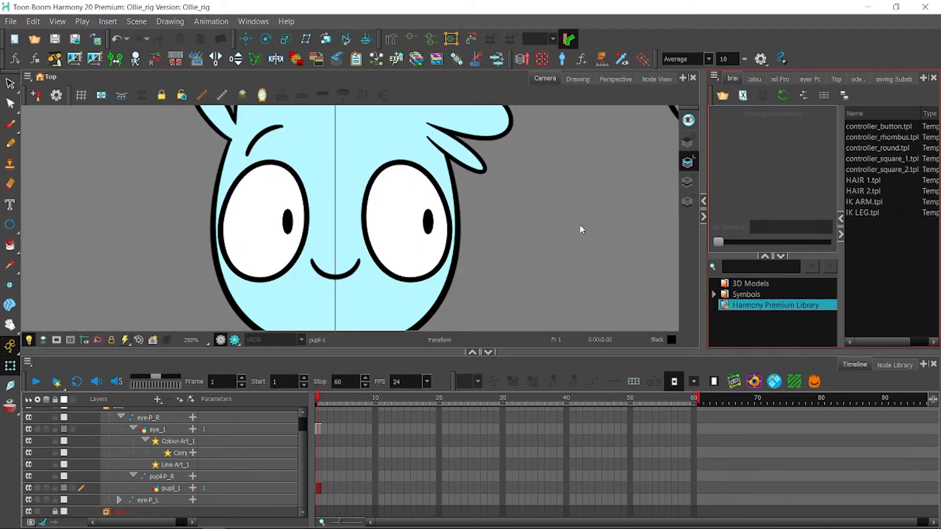
{"action": "left_click", "coordinate": [878, 148]}
{"action": "left_click_drag", "start_coordinate": [877, 147], "coordinate": [152, 418]}
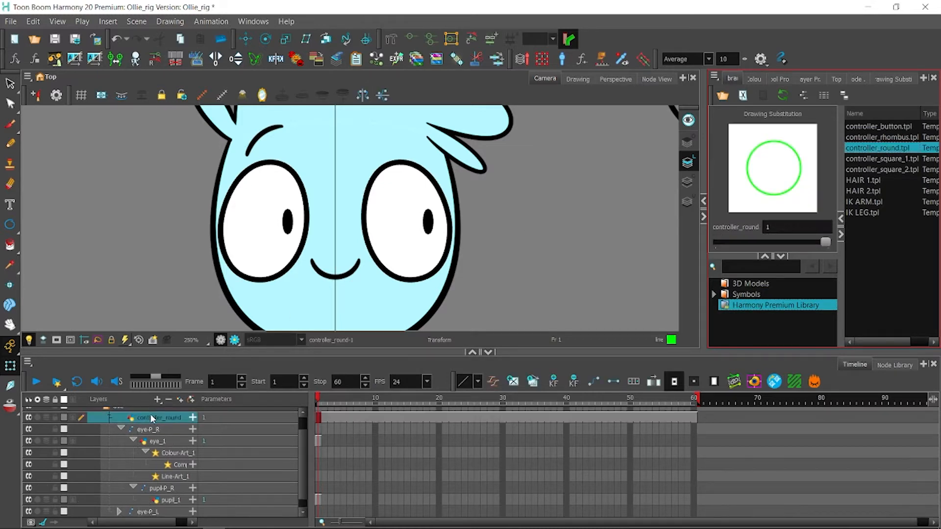
Step: Select the green round controller artwork with the Select tool and place it beside Ollie's head, level with the eyes
{"action": "left_click", "coordinate": [10, 84]}
{"action": "left_click_drag", "start_coordinate": [219, 192], "coordinate": [270, 178]}
{"action": "scroll", "coordinate": [250, 168], "scroll_direction": "down", "scroll_amount": 3}
{"action": "left_click_drag", "start_coordinate": [239, 204], "coordinate": [240, 188]}
{"action": "scroll", "coordinate": [227, 236], "scroll_direction": "up", "scroll_amount": 1}
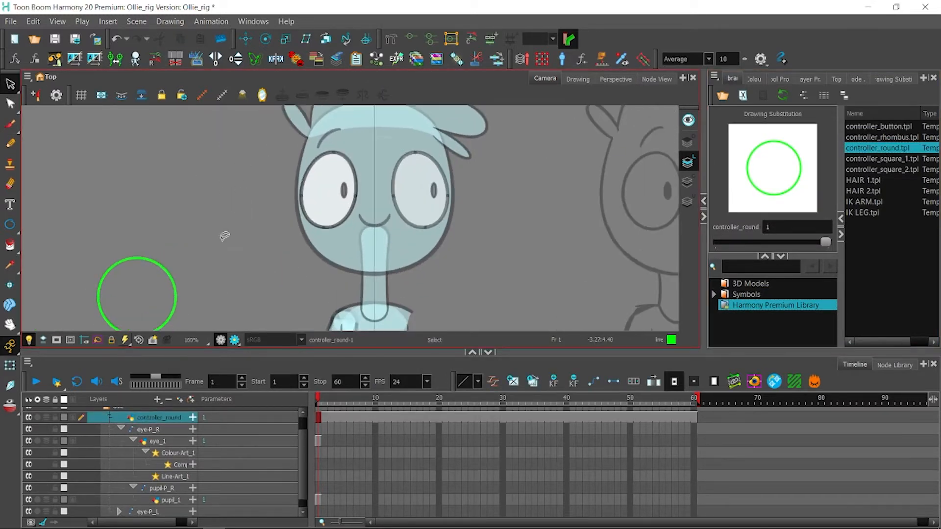
{"action": "scroll", "coordinate": [233, 230], "scroll_direction": "down", "scroll_amount": 2}
{"action": "scroll", "coordinate": [253, 216], "scroll_direction": "up", "scroll_amount": 2}
{"action": "scroll", "coordinate": [261, 208], "scroll_direction": "down", "scroll_amount": 1}
{"action": "left_click_drag", "start_coordinate": [184, 276], "coordinate": [211, 200]}
{"action": "scroll", "coordinate": [237, 226], "scroll_direction": "up", "scroll_amount": 1}
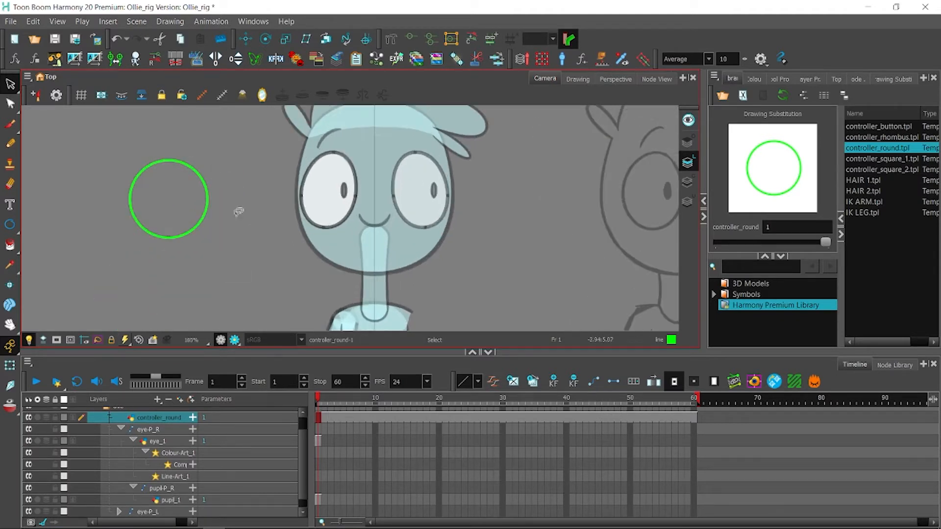
{"action": "mouse_move", "coordinate": [261, 148]}
{"action": "left_mouse_down"}
{"action": "mouse_move", "coordinate": [97, 223]}
{"action": "mouse_move", "coordinate": [157, 243]}
{"action": "left_mouse_up"}
{"action": "mouse_move", "coordinate": [166, 220]}
{"action": "left_mouse_down"}
{"action": "mouse_move", "coordinate": [166, 211]}
{"action": "mouse_move", "coordinate": [169, 249]}
{"action": "left_mouse_up"}
{"action": "left_click", "coordinate": [217, 254]}
{"action": "scroll", "coordinate": [212, 252], "scroll_direction": "down", "scroll_amount": 3}
{"action": "scroll", "coordinate": [212, 253], "scroll_direction": "up", "scroll_amount": 2}
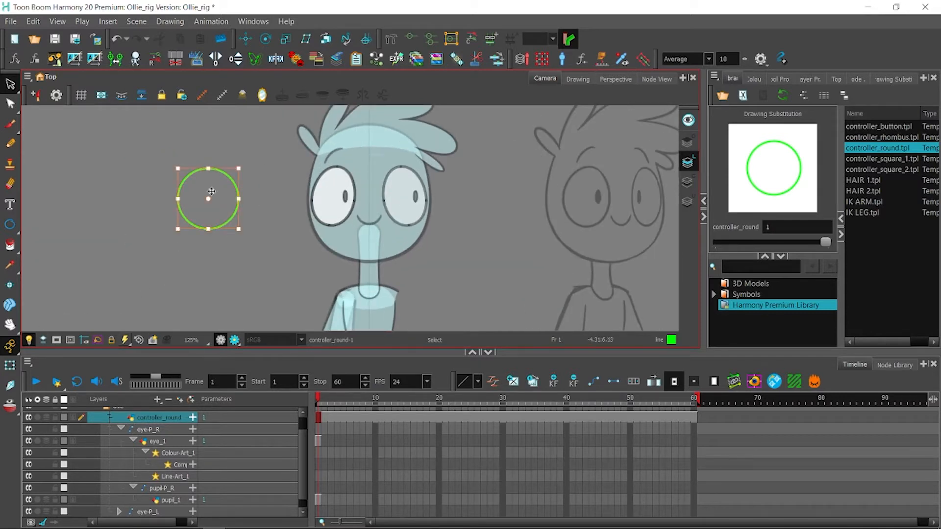
{"action": "left_click_drag", "start_coordinate": [218, 208], "coordinate": [218, 206]}
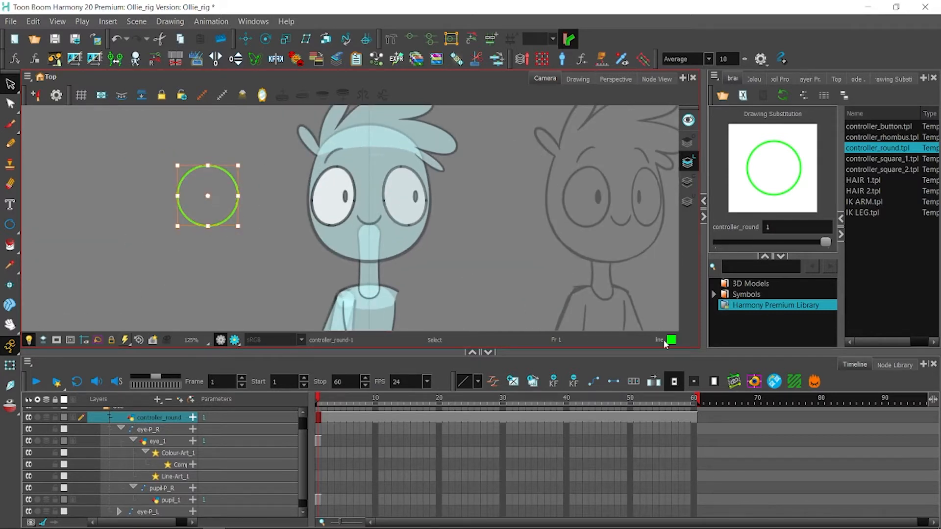
Step: Rename the controller_round layer to EYE_CTRL in its layer properties and save the scene
{"action": "left_click", "coordinate": [10, 365]}
{"action": "left_click", "coordinate": [132, 420]}
{"action": "double_click", "coordinate": [132, 420]}
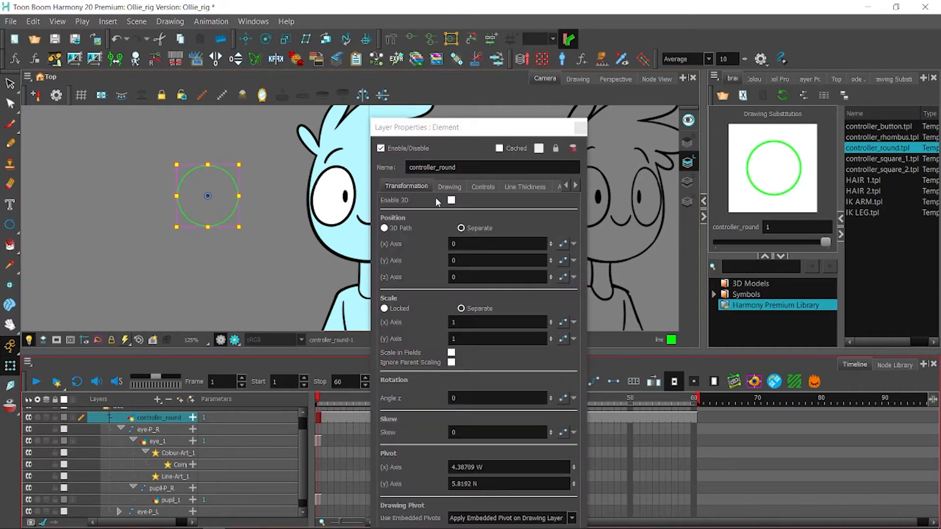
{"action": "type", "text": "eye"}
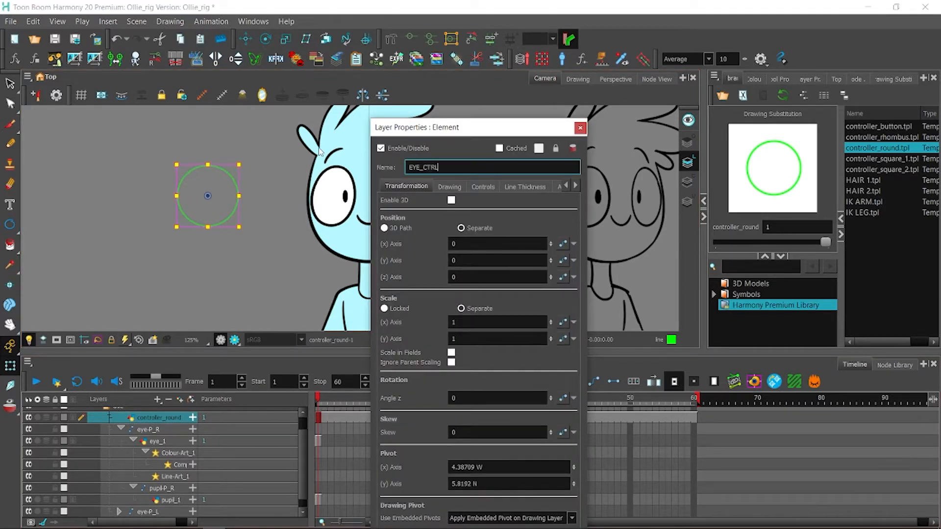
{"action": "left_click", "coordinate": [580, 127]}
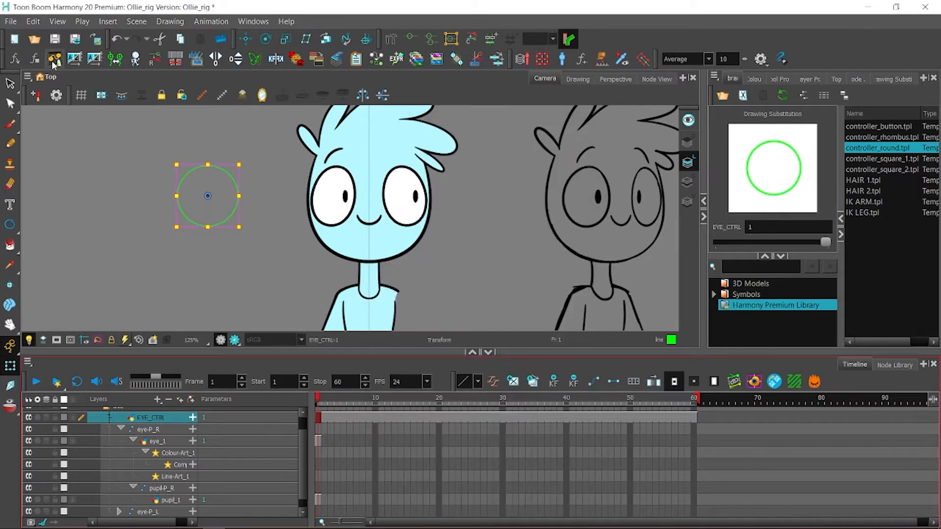
{"action": "left_click", "coordinate": [134, 165]}
{"action": "scroll", "coordinate": [338, 216], "scroll_direction": "up", "scroll_amount": 2}
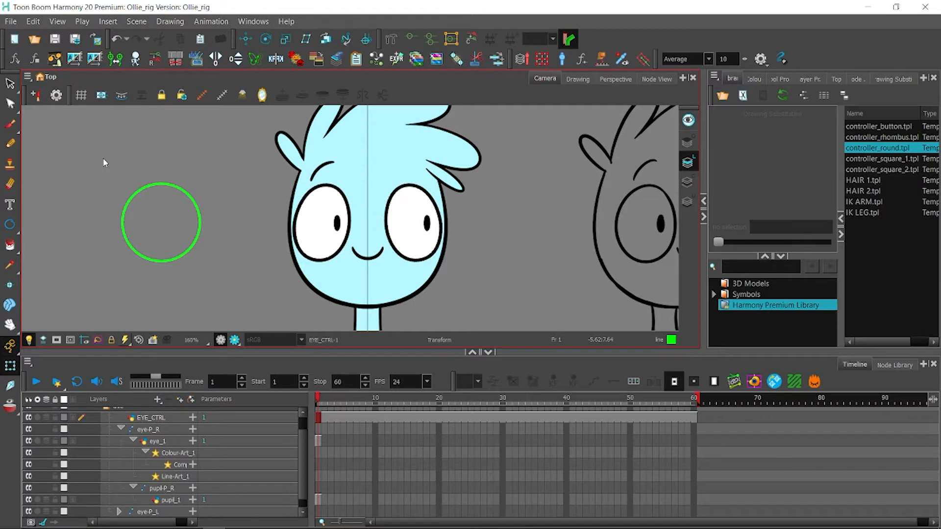
{"action": "left_click", "coordinate": [168, 239]}
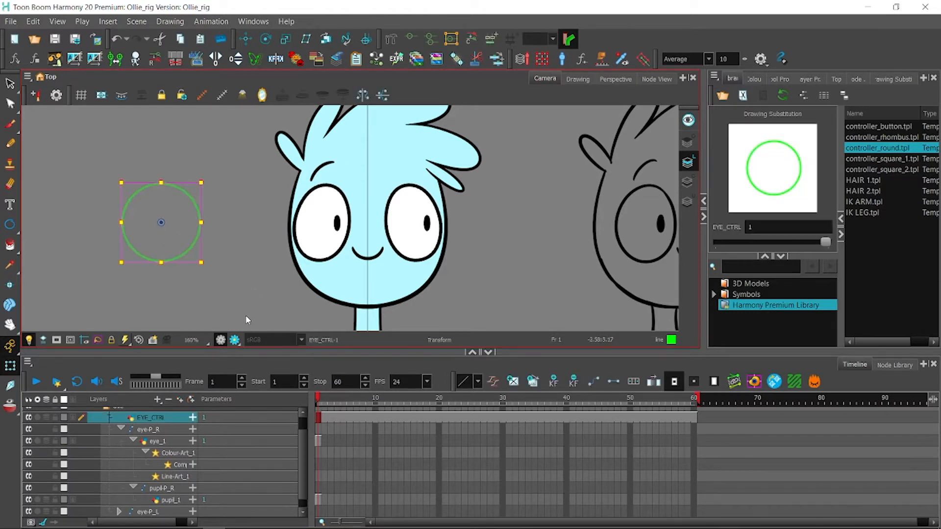
{"action": "left_click", "coordinate": [172, 476]}
{"action": "left_click", "coordinate": [160, 235]}
Step: Select the pupil_1 drawing, expand the eye-P_L hierarchy down to its pupil, and open the Controls settings of pupil_1
{"action": "left_click", "coordinate": [167, 500]}
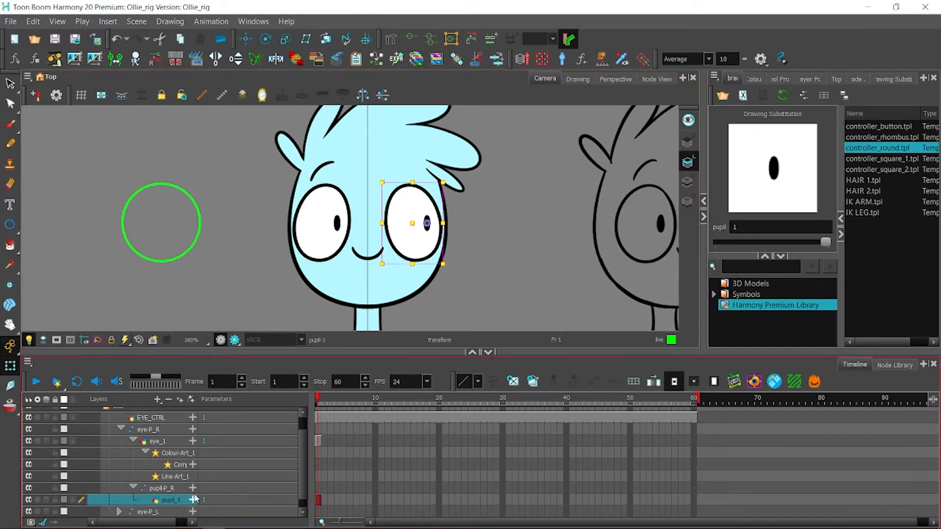
{"action": "scroll", "coordinate": [298, 458], "scroll_direction": "down", "scroll_amount": 1}
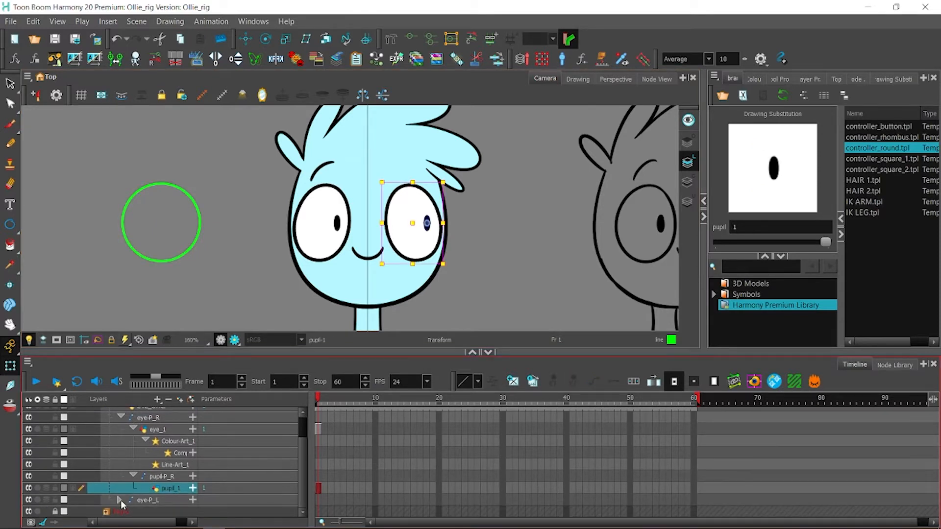
{"action": "scroll", "coordinate": [299, 469], "scroll_direction": "down", "scroll_amount": 3}
{"action": "scroll", "coordinate": [298, 473], "scroll_direction": "down", "scroll_amount": 1}
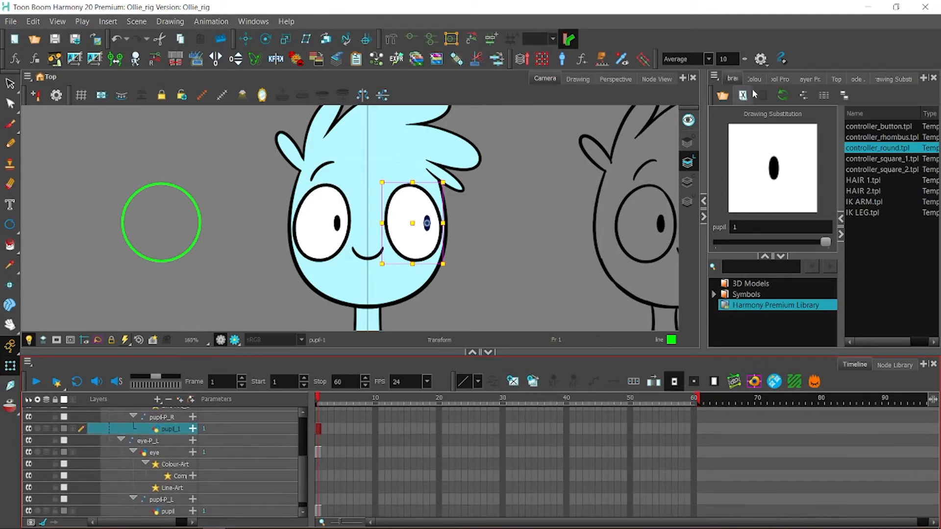
{"action": "left_click", "coordinate": [813, 79]}
{"action": "left_click", "coordinate": [790, 150]}
{"action": "left_click", "coordinate": [823, 150]}
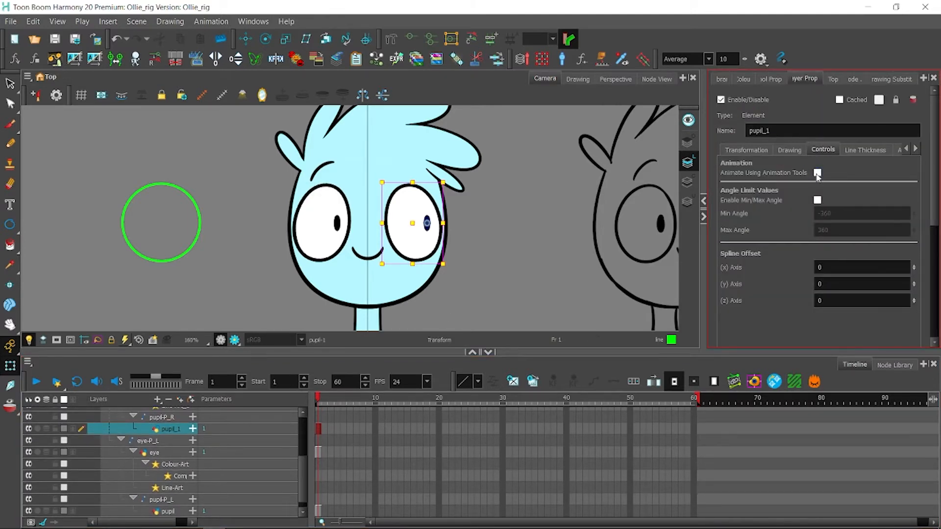
Step: Turn off Animate Using Animation Tools for pupil_1, apply its embedded pivot on the drawing layer, and save the scene
{"action": "left_click", "coordinate": [817, 173]}
{"action": "left_click", "coordinate": [746, 150]}
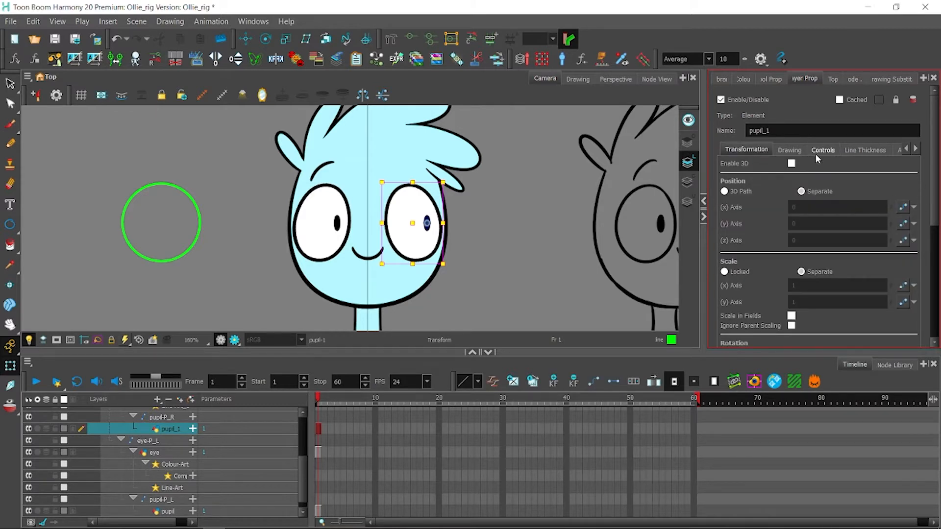
{"action": "scroll", "coordinate": [882, 294], "scroll_direction": "down", "scroll_amount": 5}
{"action": "left_click", "coordinate": [857, 266]}
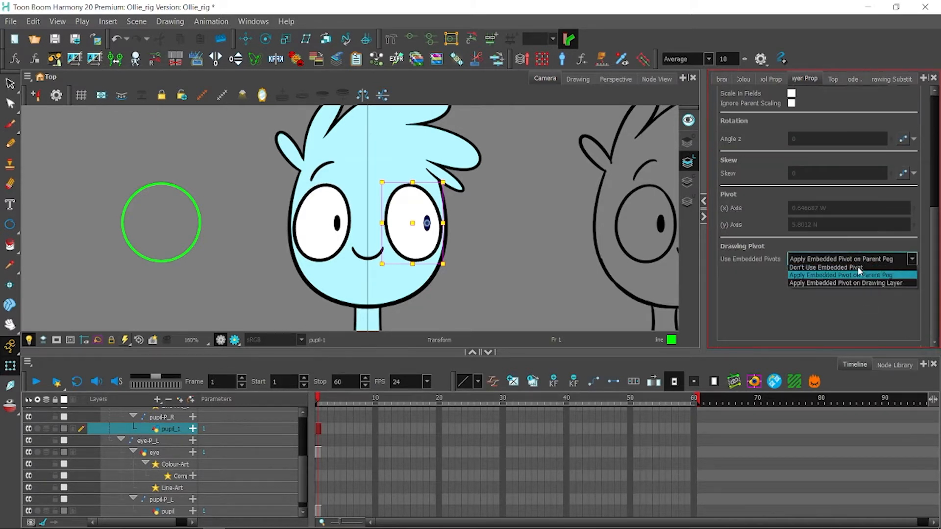
{"action": "left_click", "coordinate": [842, 288]}
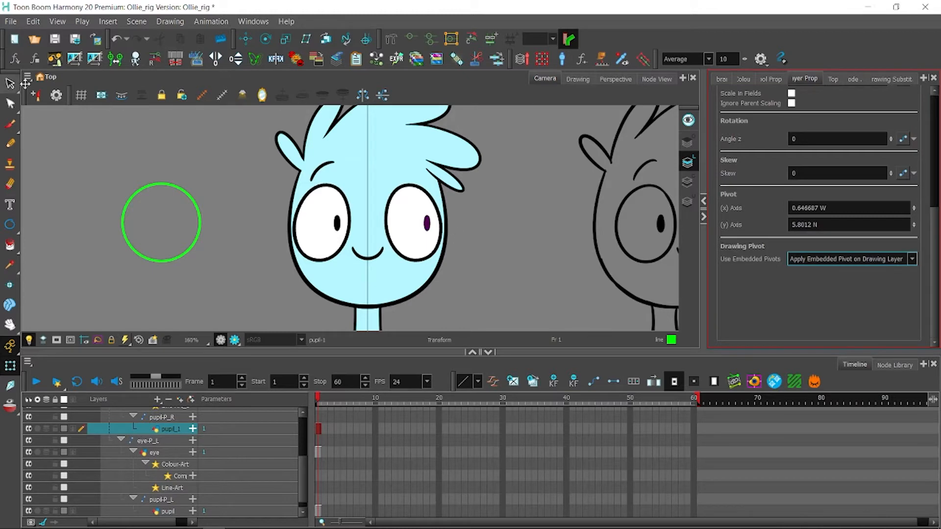
{"action": "left_click", "coordinate": [55, 39]}
Step: Choose the embedded pivot option for pupil_1 again and turn off its Animate Using Animation Tools setting
{"action": "scroll", "coordinate": [297, 460], "scroll_direction": "up", "scroll_amount": 2}
{"action": "scroll", "coordinate": [294, 451], "scroll_direction": "up", "scroll_amount": 4}
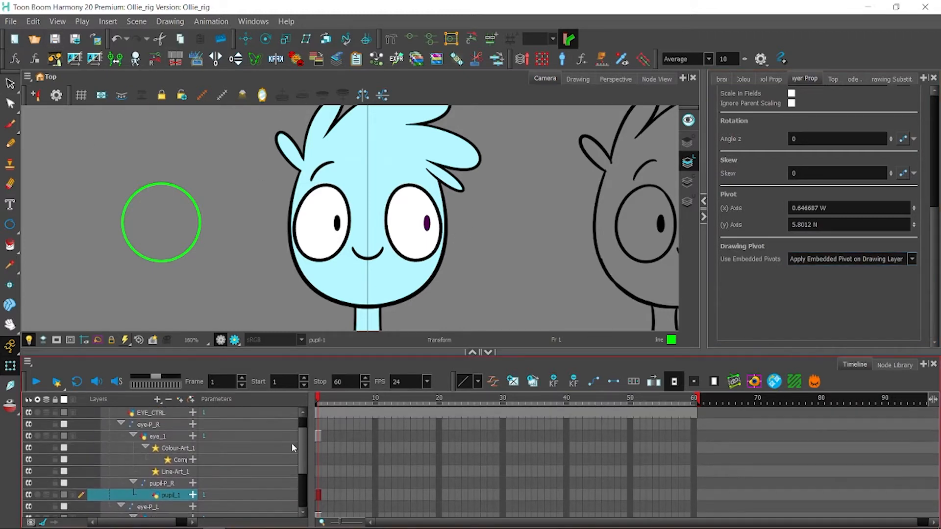
{"action": "scroll", "coordinate": [291, 448], "scroll_direction": "down", "scroll_amount": 5}
{"action": "scroll", "coordinate": [293, 473], "scroll_direction": "down", "scroll_amount": 1}
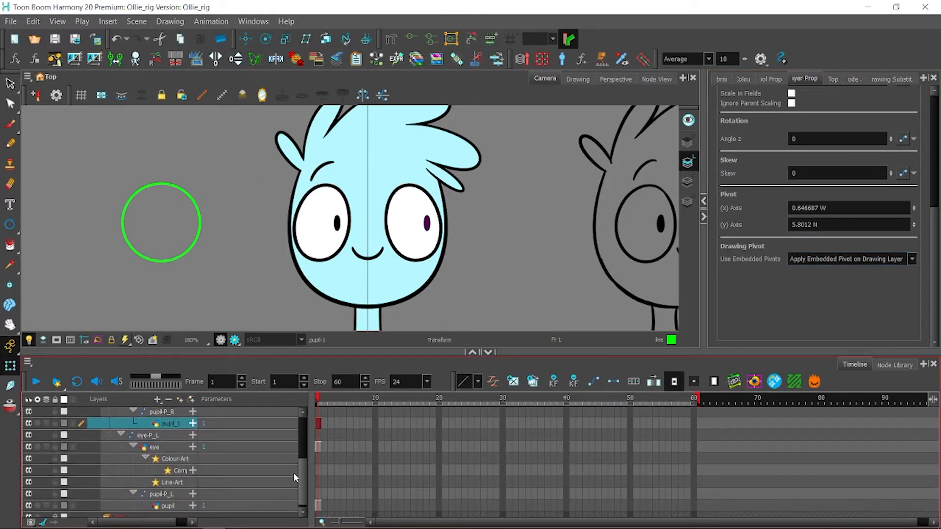
{"action": "left_click", "coordinate": [908, 260]}
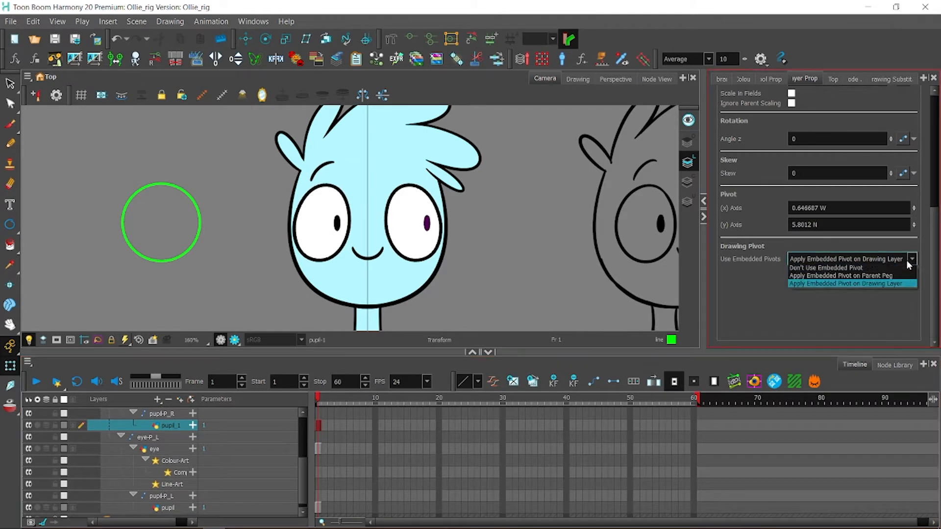
{"action": "left_click", "coordinate": [895, 282]}
{"action": "left_click", "coordinate": [822, 150]}
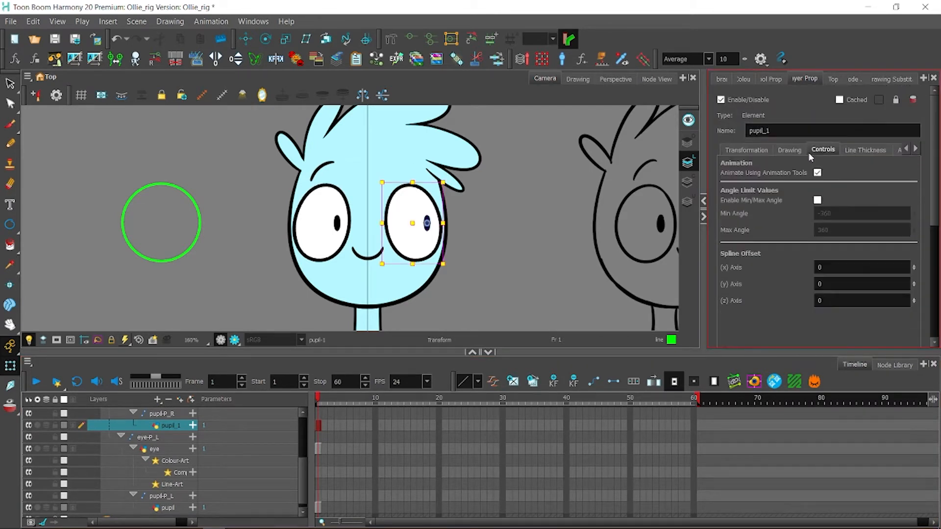
{"action": "left_click", "coordinate": [817, 173]}
{"action": "left_click", "coordinate": [746, 149]}
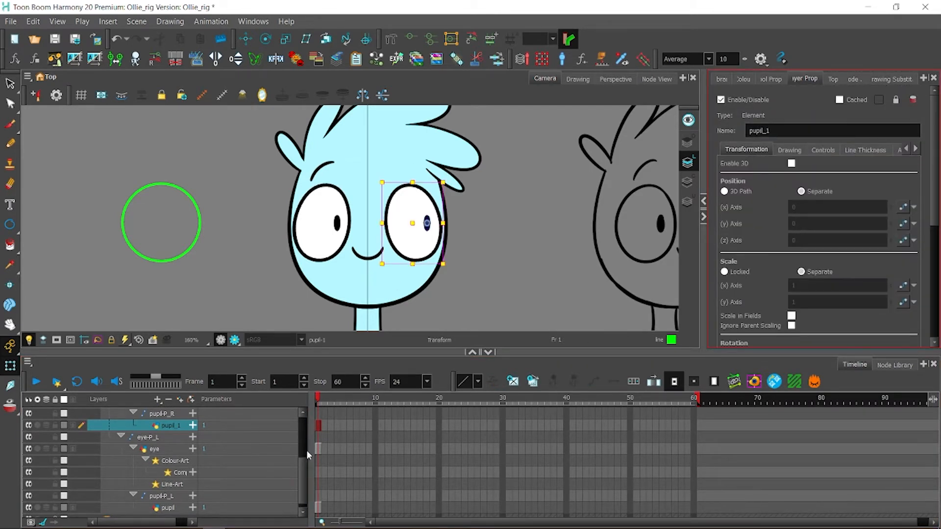
Step: Synchronize the position, scale, rotation and skew parameters of the EYE_CTRL layer to the pupil layer
{"action": "scroll", "coordinate": [298, 439], "scroll_direction": "up", "scroll_amount": 3}
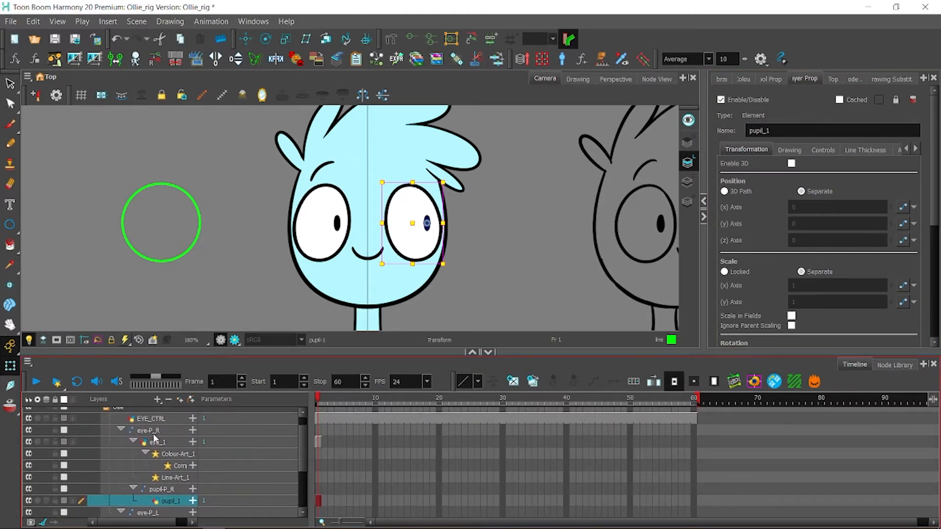
{"action": "left_click", "coordinate": [169, 421]}
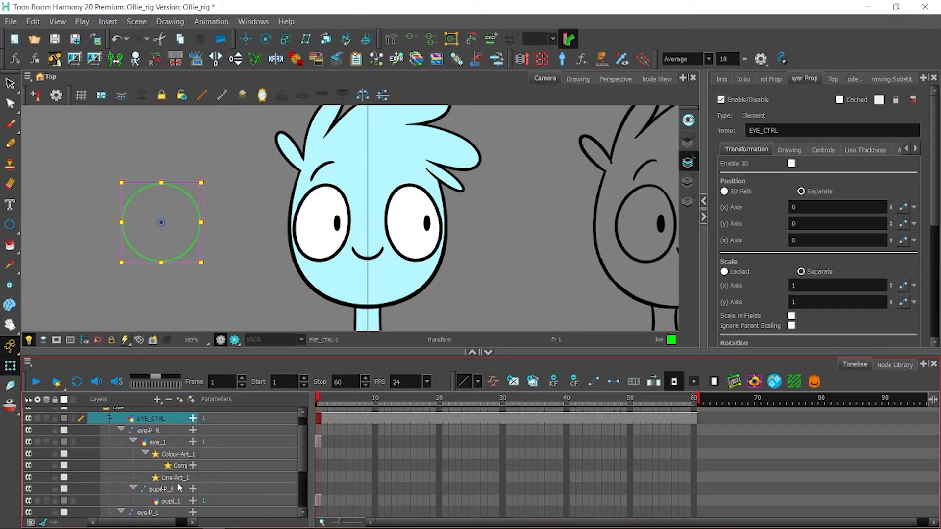
{"action": "scroll", "coordinate": [300, 451], "scroll_direction": "down", "scroll_amount": 3}
{"action": "left_click", "coordinate": [182, 511]}
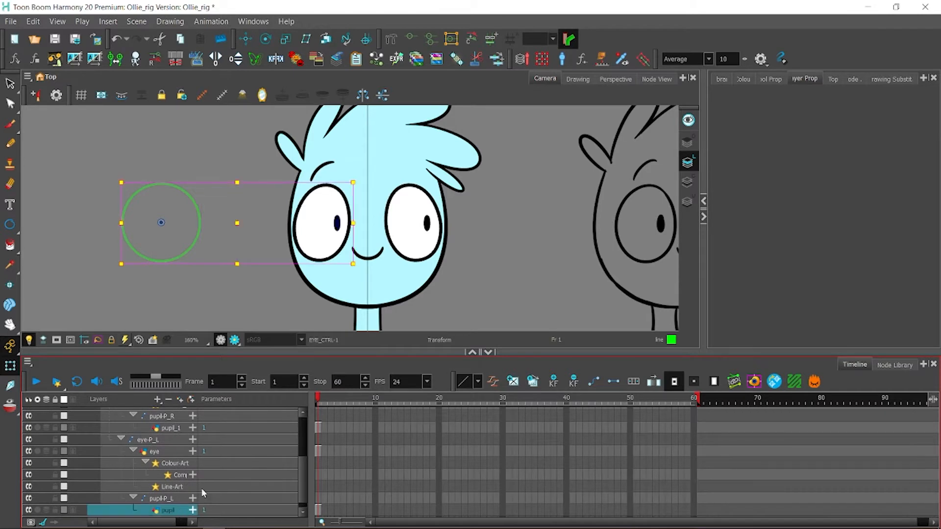
{"action": "left_click", "coordinate": [732, 381]}
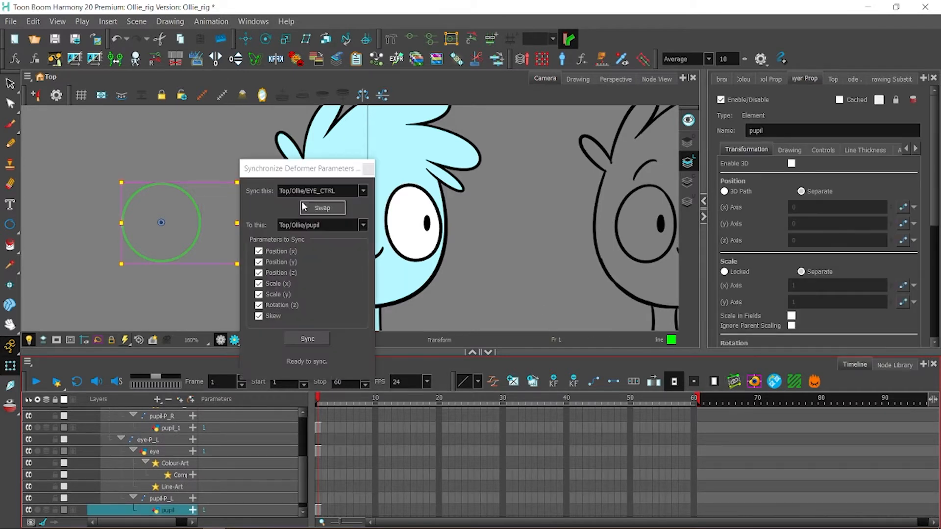
{"action": "left_click", "coordinate": [338, 214]}
{"action": "left_click", "coordinate": [308, 338]}
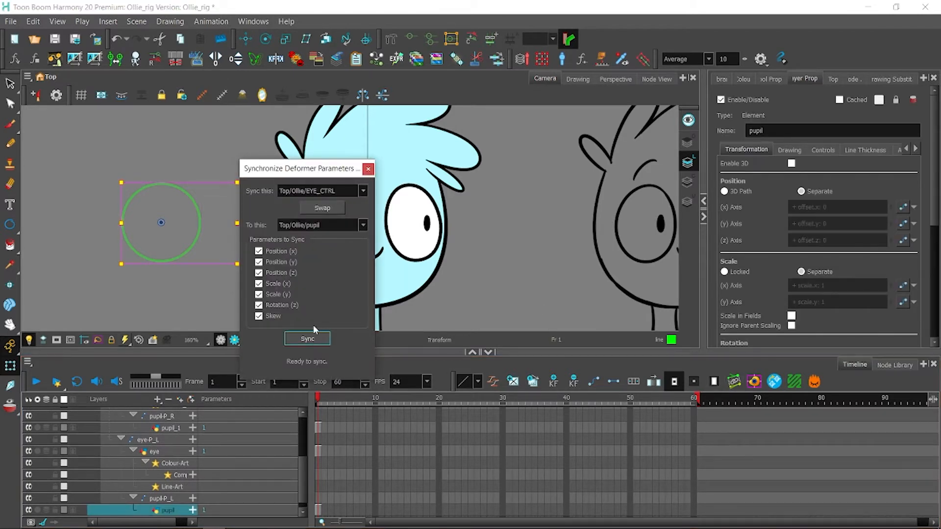
{"action": "left_click", "coordinate": [368, 169]}
Step: Test the link by moving the EYE_CTRL circle, check the pupil layer's control and pivot settings, and undo the move
{"action": "left_click", "coordinate": [172, 239]}
{"action": "left_click_drag", "start_coordinate": [171, 239], "coordinate": [160, 259]}
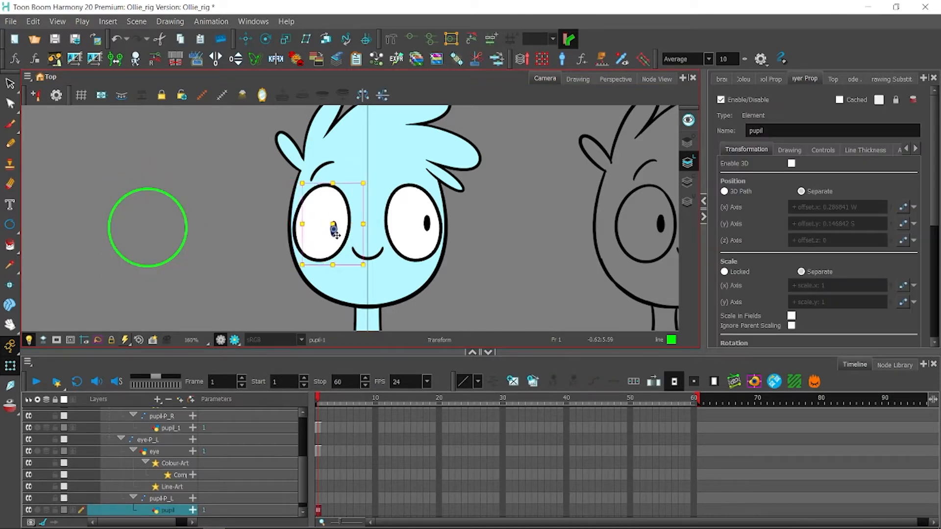
{"action": "left_click", "coordinate": [798, 149]}
{"action": "left_click", "coordinate": [824, 150]}
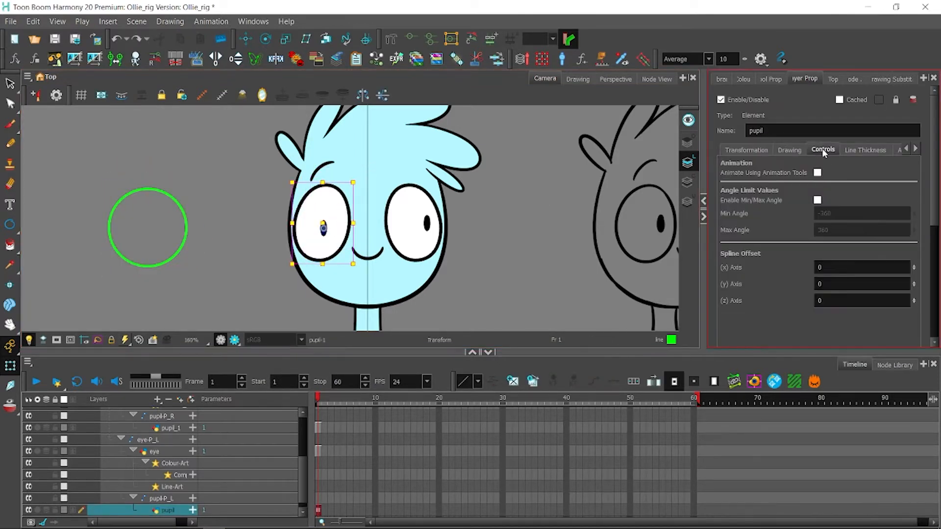
{"action": "left_click", "coordinate": [758, 149]}
{"action": "scroll", "coordinate": [890, 189], "scroll_direction": "down", "scroll_amount": 5}
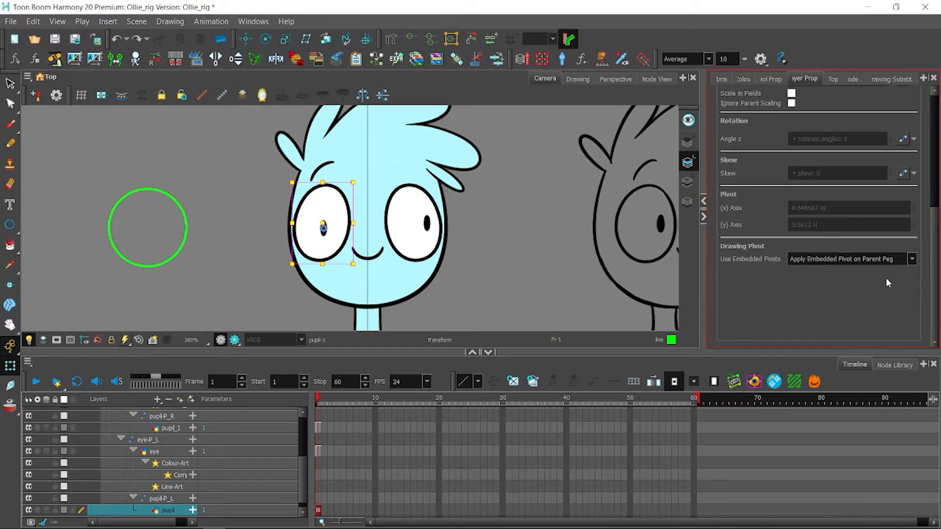
{"action": "left_click", "coordinate": [296, 286]}
{"action": "left_click", "coordinate": [140, 267]}
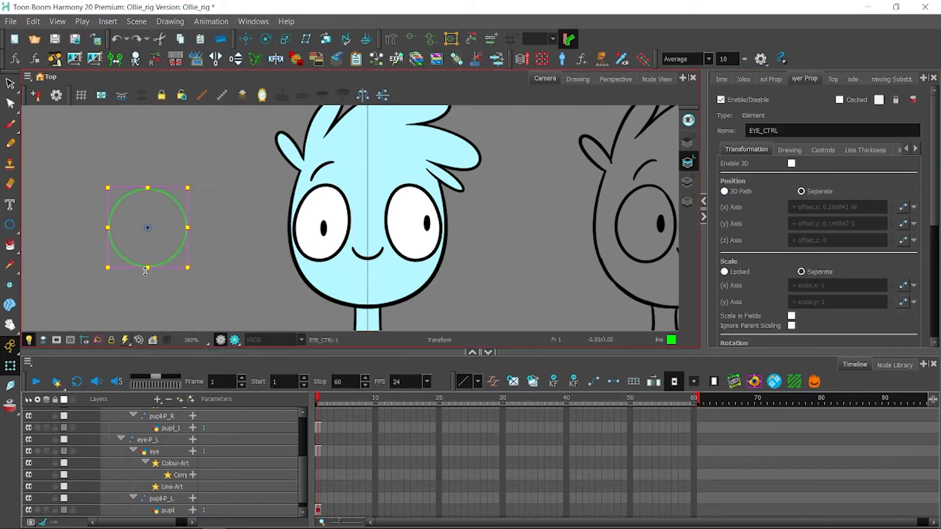
{"action": "left_click", "coordinate": [166, 305]}
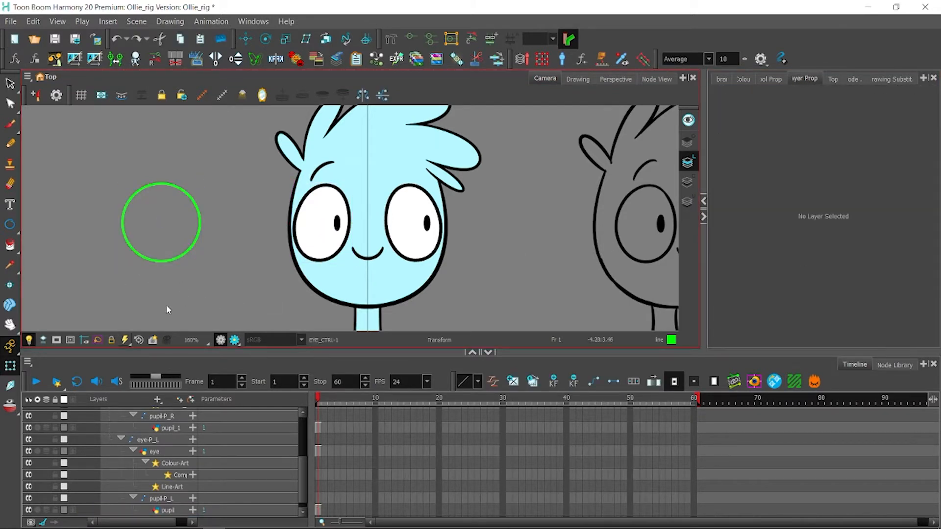
Step: Synchronize all position, scale, rotation and skew parameters between the pupil and pupil_1 layers
{"action": "left_click", "coordinate": [427, 224]}
{"action": "left_click", "coordinate": [170, 511], "text": "ctrl"}
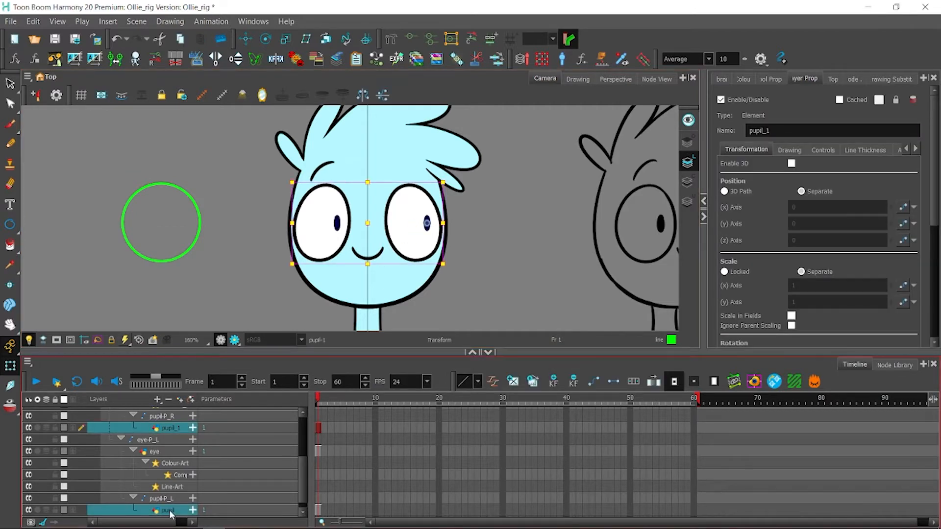
{"action": "left_click", "coordinate": [735, 382]}
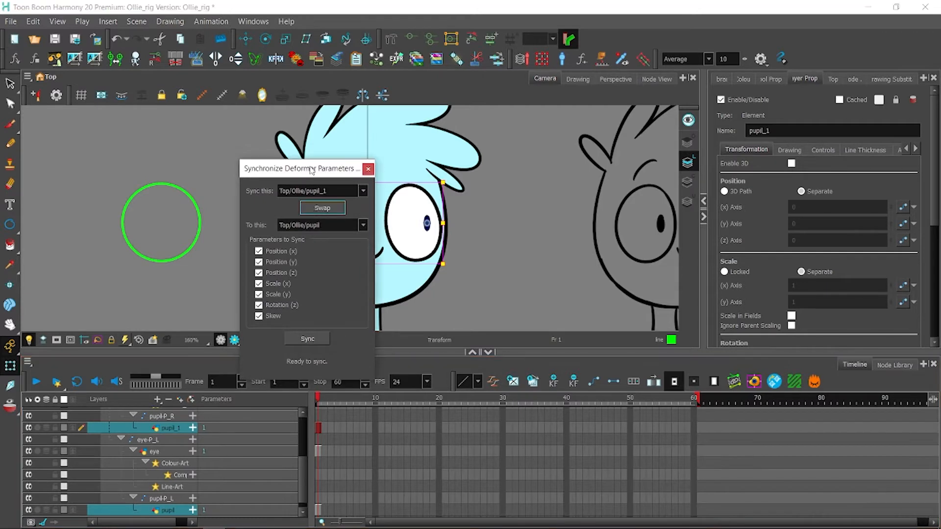
{"action": "left_click_drag", "start_coordinate": [311, 169], "coordinate": [234, 162]}
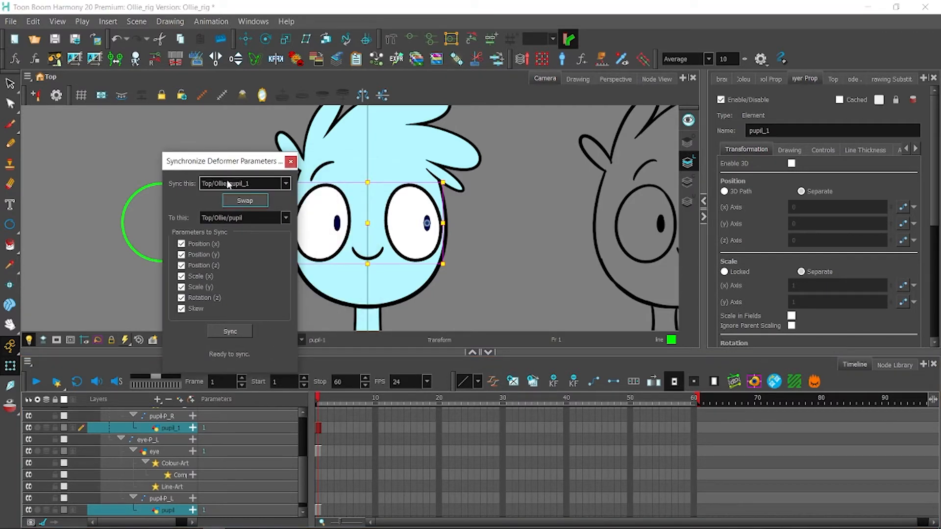
{"action": "left_click", "coordinate": [290, 162]}
Step: Move the EYE_CTRL circle around to test both pupils, undo the moves and clear the selection
{"action": "left_click", "coordinate": [158, 236]}
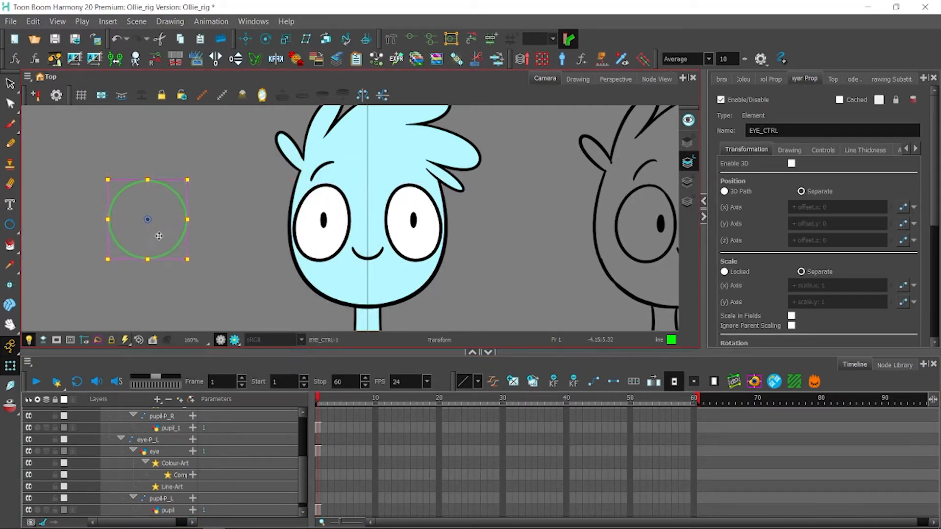
{"action": "left_click_drag", "start_coordinate": [159, 236], "coordinate": [125, 240]}
{"action": "left_click", "coordinate": [146, 142]}
{"action": "key", "text": "ctrl+z"}
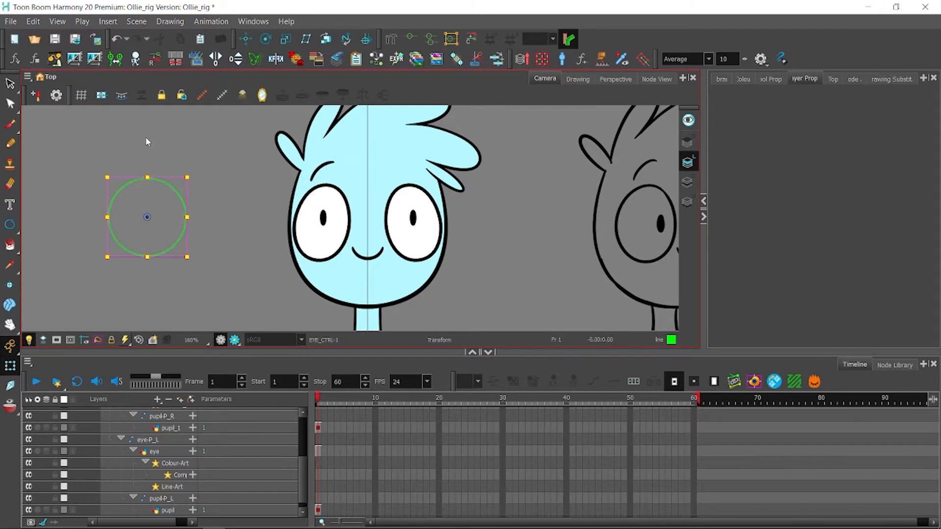
{"action": "key", "text": "ctrl+z"}
{"action": "left_click", "coordinate": [140, 143]}
Step: Save the scene with the synchronized pupils
{"action": "key", "text": "2"}
{"action": "key", "text": "2"}
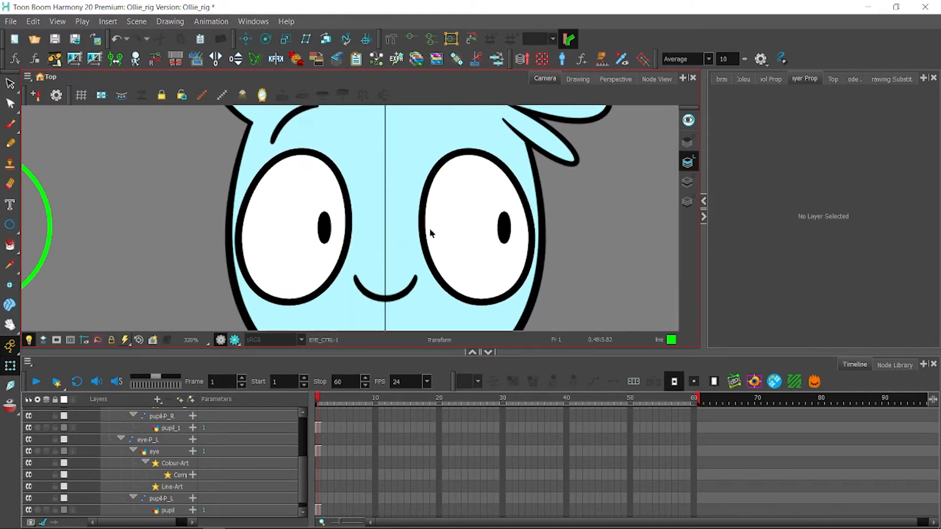
{"action": "key", "text": "1"}
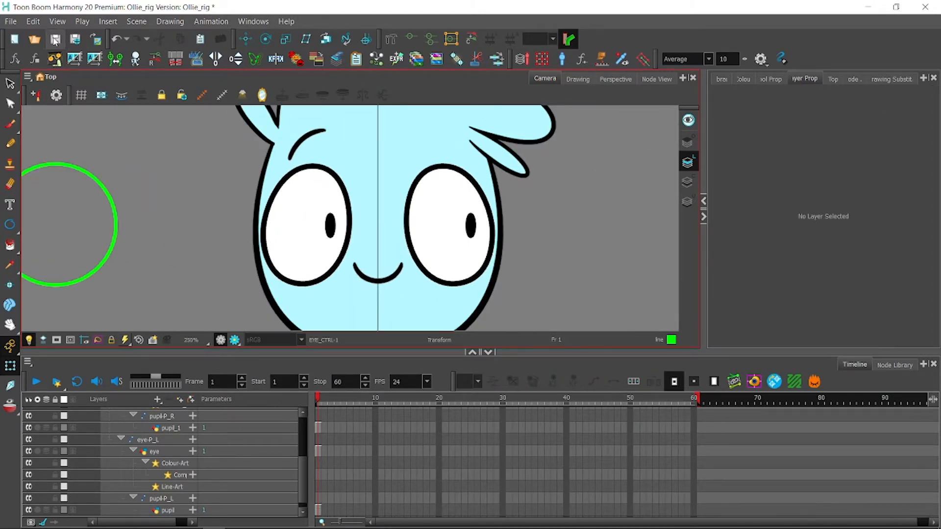
{"action": "left_click", "coordinate": [55, 40]}
Step: With Animate mode off, translate the pupil-P_R peg horizontally to about 0.61 W, near the inner edge of its eye
{"action": "scroll", "coordinate": [301, 466], "scroll_direction": "up", "scroll_amount": 1}
{"action": "left_click", "coordinate": [162, 450]}
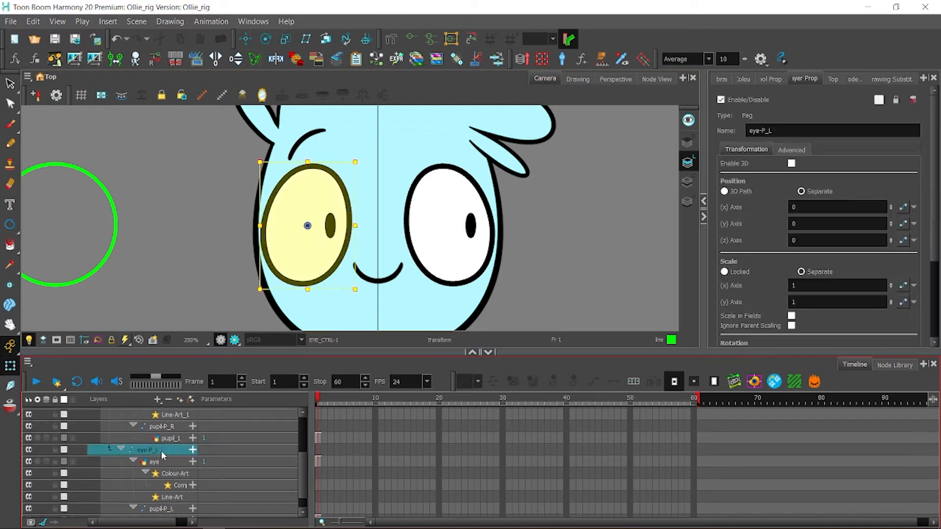
{"action": "left_click", "coordinate": [177, 509]}
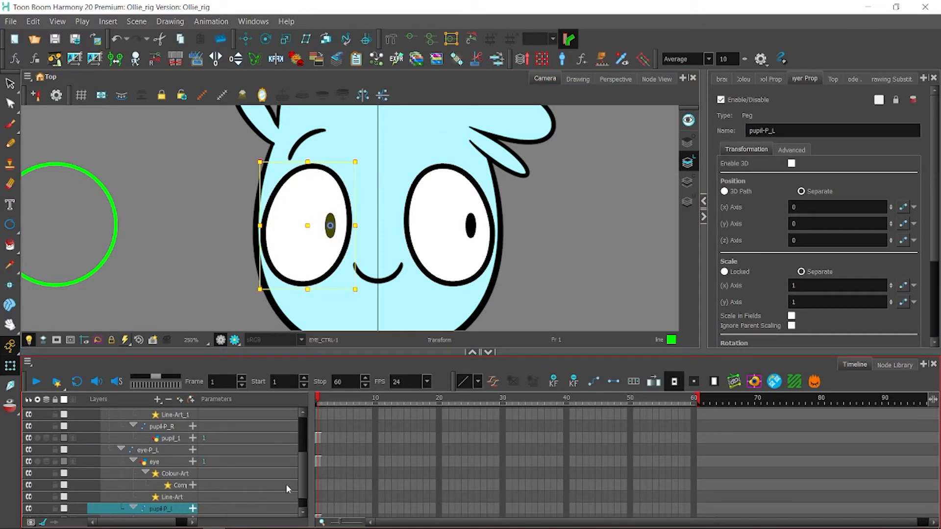
{"action": "scroll", "coordinate": [299, 443], "scroll_direction": "up", "scroll_amount": 4}
{"action": "left_click", "coordinate": [170, 477]}
{"action": "left_click", "coordinate": [5, 347]}
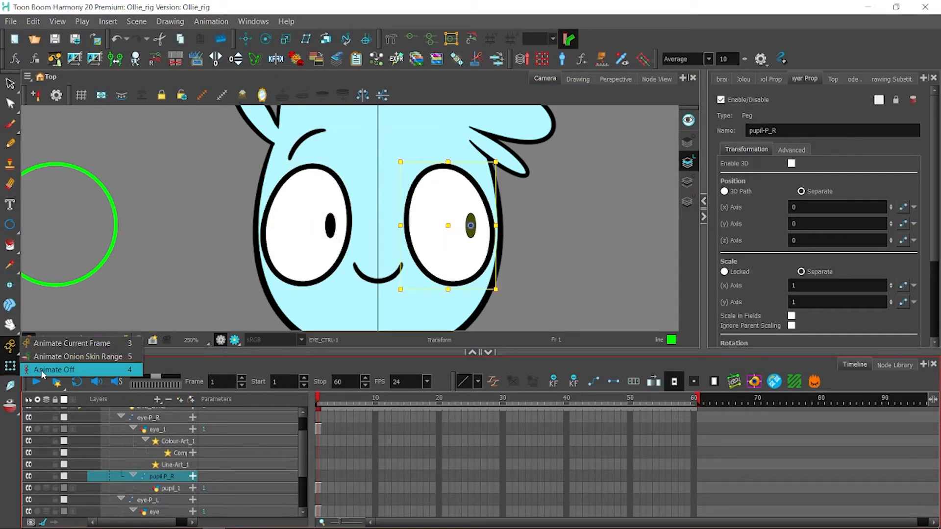
{"action": "left_click", "coordinate": [42, 371]}
{"action": "left_click", "coordinate": [246, 38]}
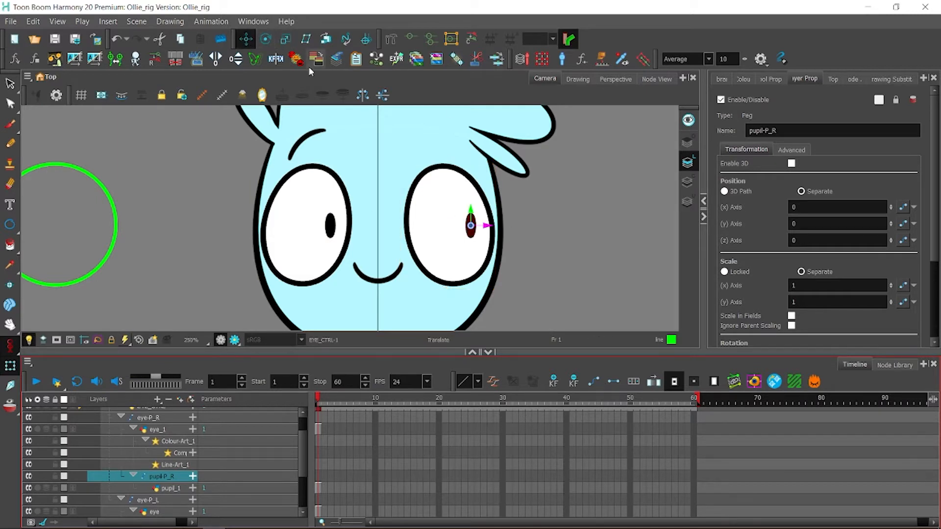
{"action": "left_click_drag", "start_coordinate": [487, 225], "coordinate": [444, 216]}
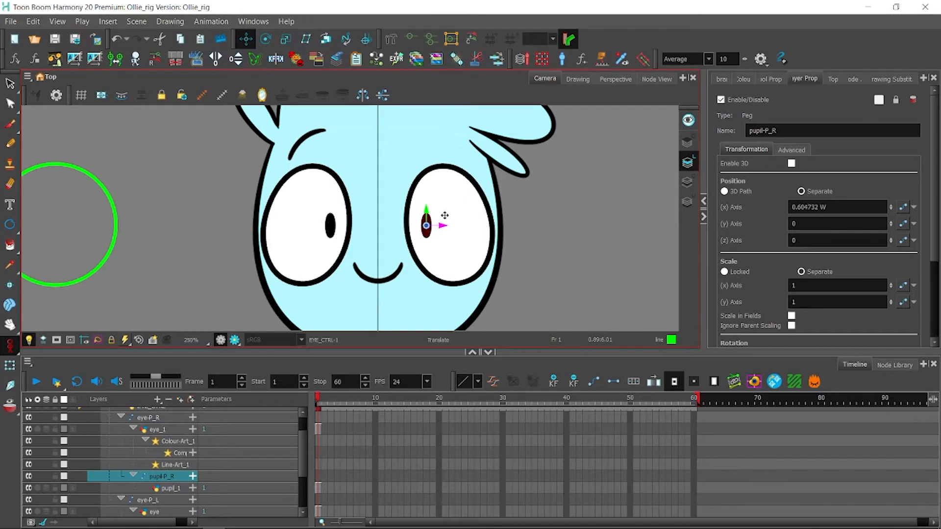
{"action": "key", "text": "2"}
{"action": "key", "text": "2"}
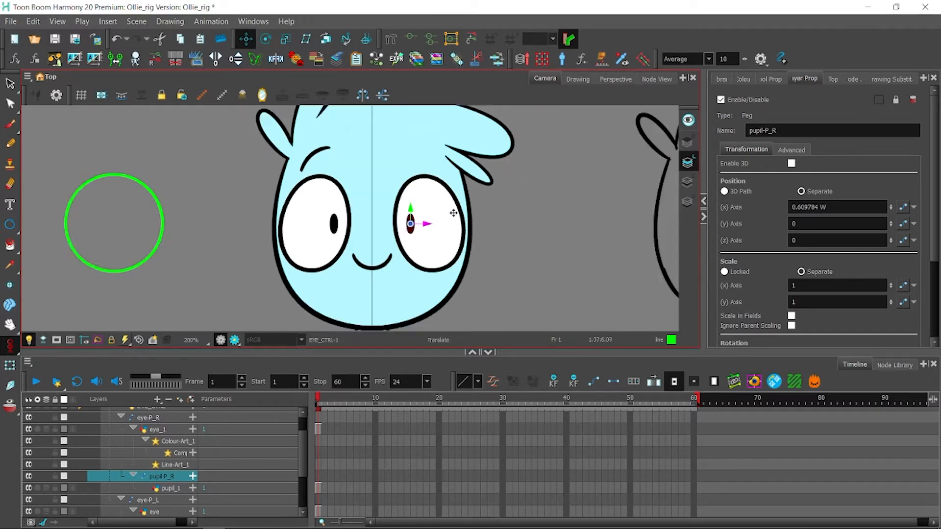
Step: Return to the Transform tool in Animate Current Frame mode and clear the selection
{"action": "left_click", "coordinate": [10, 365]}
{"action": "left_click", "coordinate": [81, 301]}
{"action": "scroll", "coordinate": [81, 301], "scroll_direction": "down", "scroll_amount": 2}
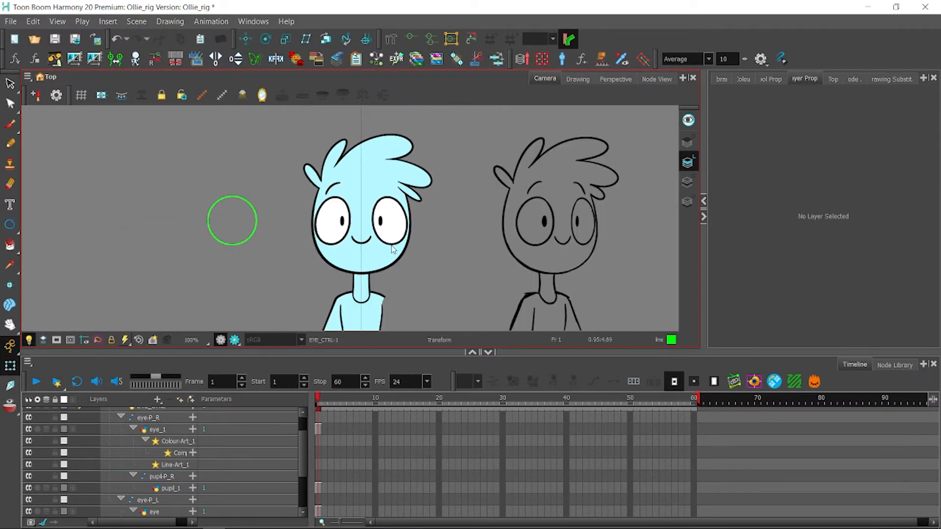
Step: Move the EYE_CTRL circle to test how both pupils follow it within the eyes
{"action": "scroll", "coordinate": [197, 216], "scroll_direction": "up", "scroll_amount": 2}
{"action": "left_click", "coordinate": [177, 245]}
{"action": "left_click_drag", "start_coordinate": [184, 239], "coordinate": [249, 333]}
Step: Collapse the eye-P_R and eye-P_L peg hierarchies in the timeline
{"action": "mouse_move", "coordinate": [301, 457]}
{"action": "left_mouse_down"}
{"action": "mouse_move", "coordinate": [298, 431]}
{"action": "mouse_move", "coordinate": [301, 497]}
{"action": "mouse_move", "coordinate": [298, 439]}
{"action": "left_mouse_up"}
{"action": "left_click", "coordinate": [504, 278]}
{"action": "left_click", "coordinate": [119, 450]}
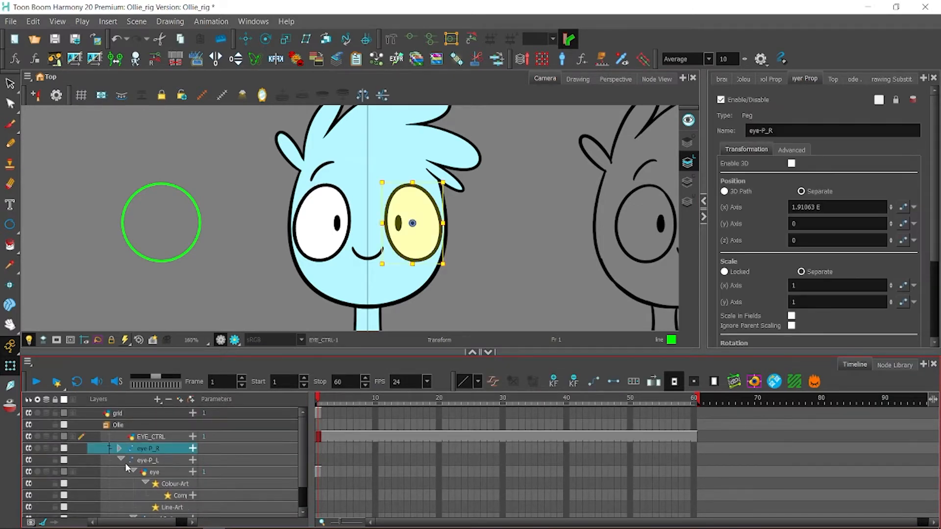
{"action": "left_click", "coordinate": [120, 448]}
Step: Test the pupils once more by moving the EYE_CTRL circle upward, undo the move and deselect it
{"action": "left_click", "coordinate": [180, 237]}
{"action": "left_click_drag", "start_coordinate": [180, 237], "coordinate": [185, 213]}
{"action": "key", "text": "ctrl+z"}
{"action": "left_click", "coordinate": [183, 294]}
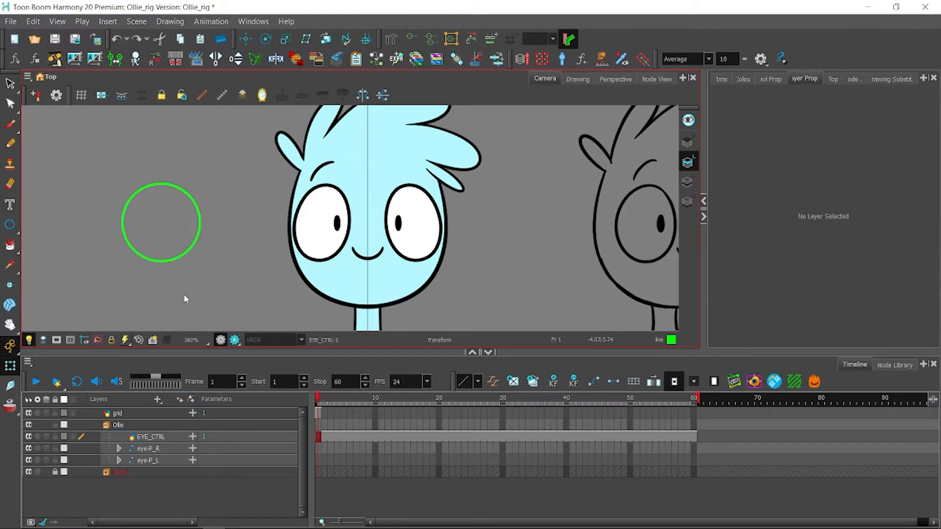
Step: Select the eye drawing of the eye closer to the EYE_CTRL circle and save the scene
{"action": "key", "text": "2"}
{"action": "key", "text": "2"}
{"action": "left_click", "coordinate": [280, 256]}
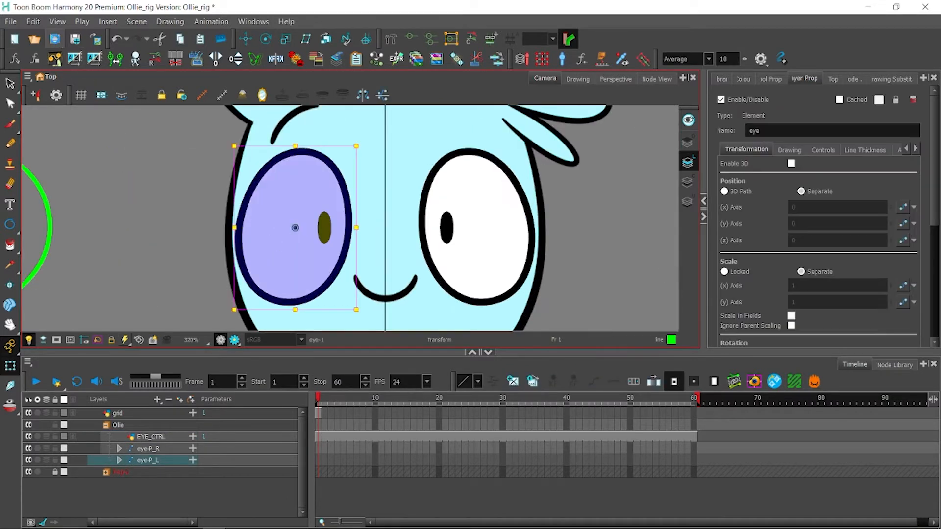
{"action": "key", "text": "ctrl+s"}
Step: Remove the arm_IK_test palette from the scene palettes
{"action": "left_click", "coordinate": [743, 79]}
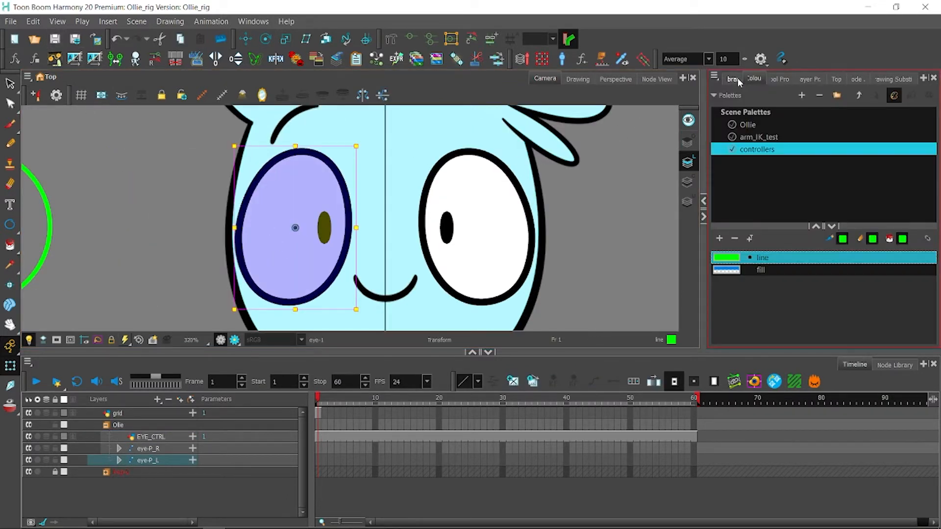
{"action": "left_click", "coordinate": [754, 139]}
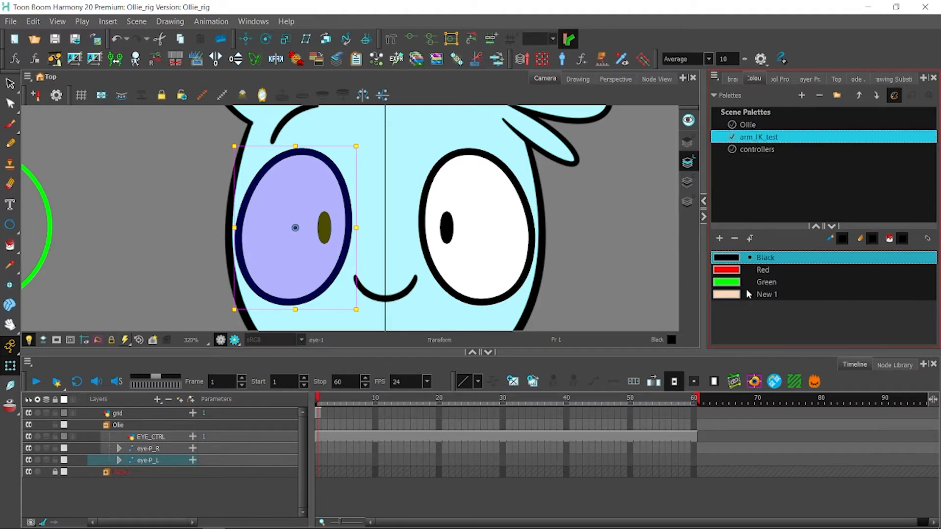
{"action": "left_click", "coordinate": [819, 96]}
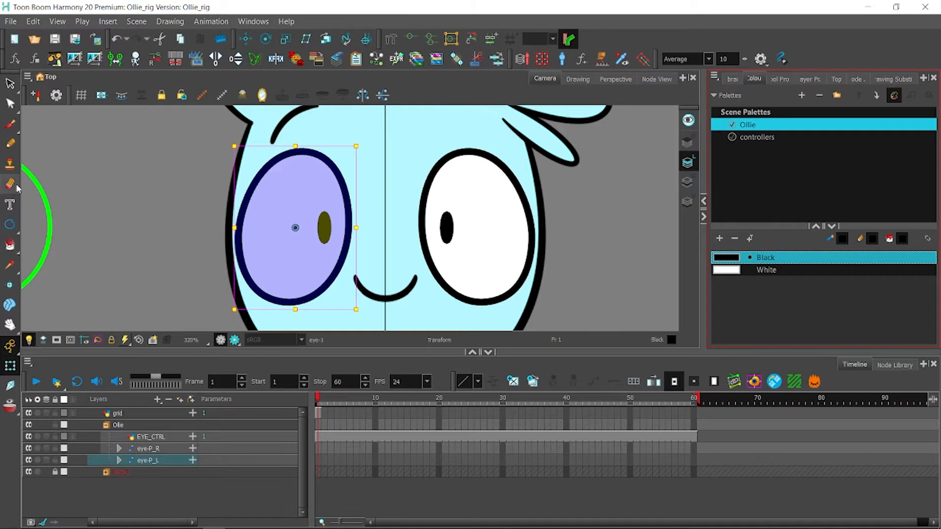
Step: Duplicate the selected eye's drawing to make a second drawing substitution, with the Pencil tool active
{"action": "left_click", "coordinate": [10, 143]}
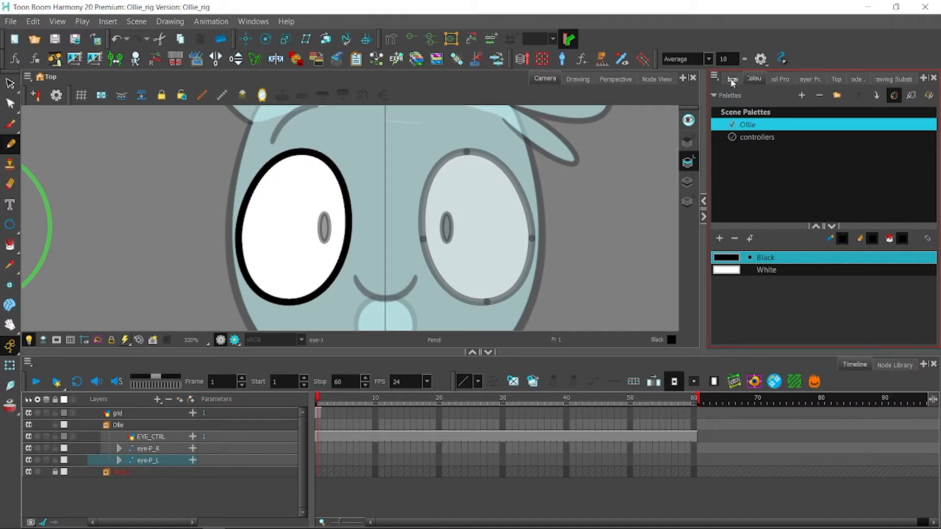
{"action": "left_click", "coordinate": [894, 79]}
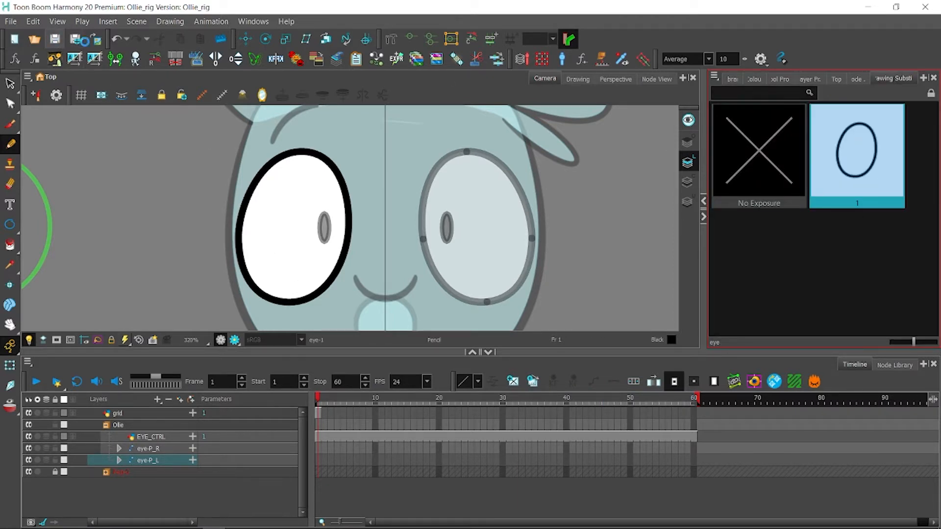
{"action": "left_click", "coordinate": [532, 383]}
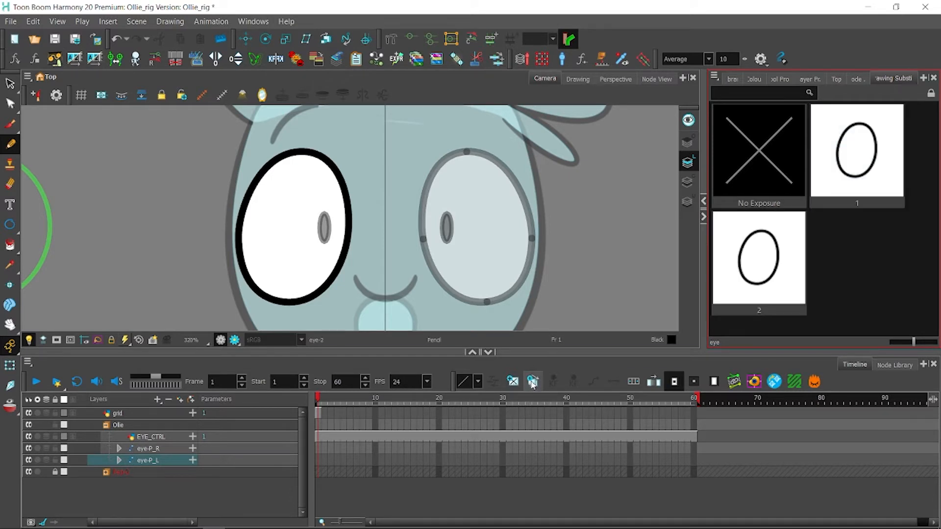
{"action": "left_click", "coordinate": [862, 152]}
Step: Set the Pencil's maximum size to 8, trying out line thickness with strokes across the eye and undoing them
{"action": "left_click_drag", "start_coordinate": [222, 194], "coordinate": [388, 214]}
{"action": "key", "text": "ctrl+z"}
{"action": "left_click", "coordinate": [755, 79]}
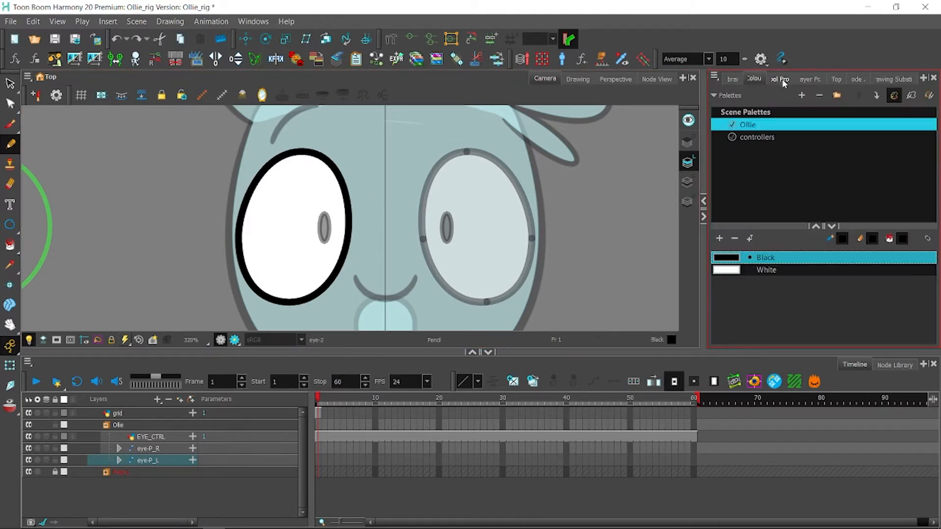
{"action": "left_click", "coordinate": [782, 80]}
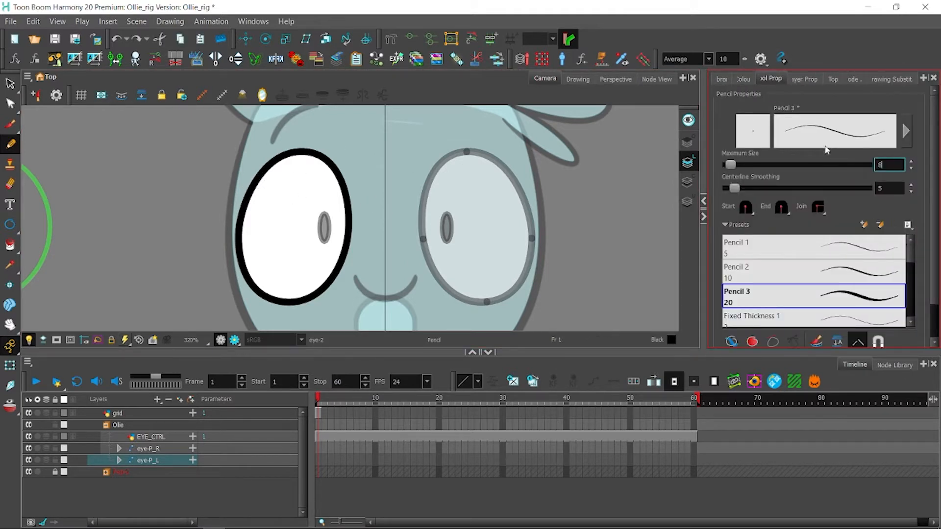
{"action": "mouse_move", "coordinate": [201, 194]}
{"action": "left_mouse_down"}
{"action": "mouse_move", "coordinate": [343, 178]}
{"action": "mouse_move", "coordinate": [439, 213]}
{"action": "left_mouse_up"}
{"action": "key", "text": "ctrl+z"}
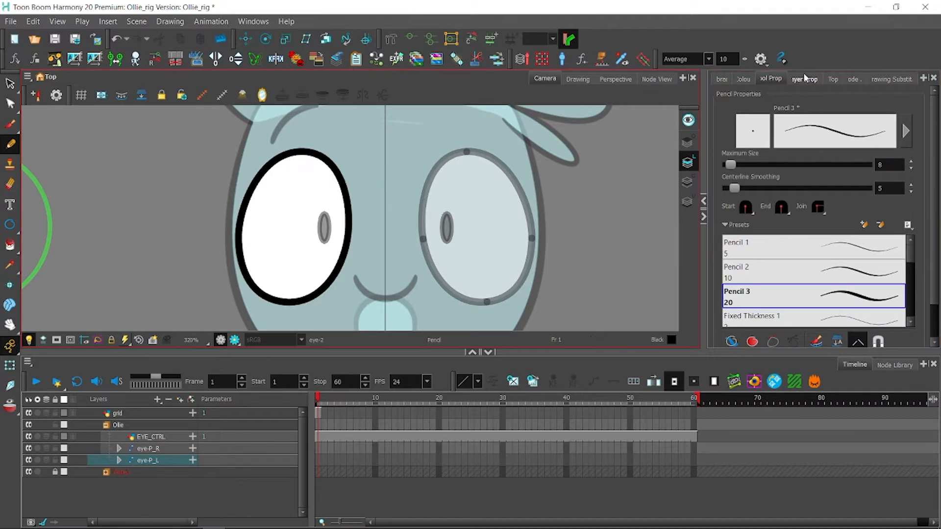
Step: Draw an upward-arching upper eyelid line across the top of the eye in drawing 2, redoing the stroke once
{"action": "left_click", "coordinate": [804, 78]}
{"action": "left_click", "coordinate": [893, 78]}
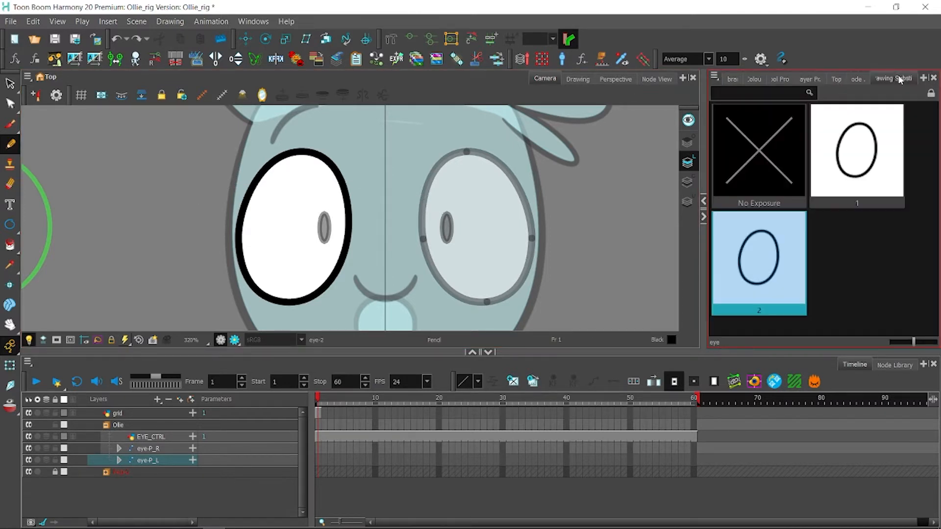
{"action": "left_click_drag", "start_coordinate": [242, 201], "coordinate": [384, 208]}
{"action": "key", "text": "ctrl+z"}
{"action": "mouse_move", "coordinate": [232, 196]}
{"action": "left_mouse_down"}
{"action": "mouse_move", "coordinate": [284, 170]}
{"action": "mouse_move", "coordinate": [383, 209]}
{"action": "left_mouse_up"}
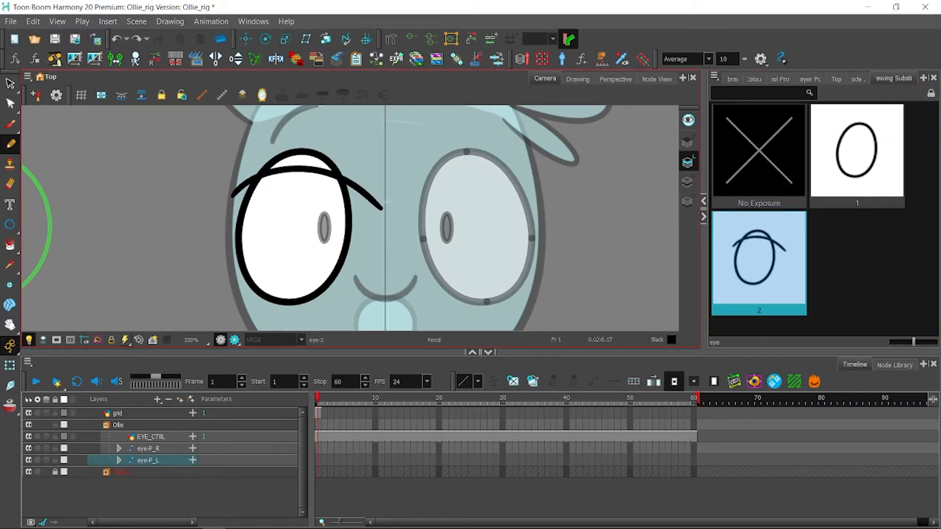
Step: Draw a downward-curving lower eyelid line across the bottom of the eye, redrawing it until it extends past both sides
{"action": "mouse_move", "coordinate": [230, 257]}
{"action": "left_mouse_down"}
{"action": "mouse_move", "coordinate": [327, 281]}
{"action": "mouse_move", "coordinate": [385, 258]}
{"action": "mouse_move", "coordinate": [369, 249]}
{"action": "left_mouse_up"}
{"action": "key", "text": "ctrl+z"}
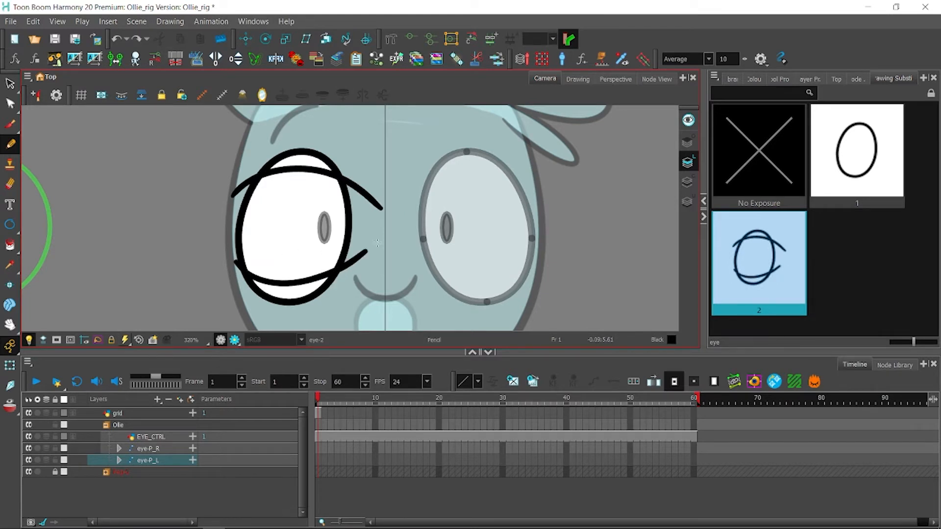
{"action": "key", "text": "ctrl+z"}
{"action": "left_click_drag", "start_coordinate": [215, 254], "coordinate": [370, 240]}
{"action": "key", "text": "ctrl+z"}
{"action": "left_click_drag", "start_coordinate": [213, 252], "coordinate": [371, 241]}
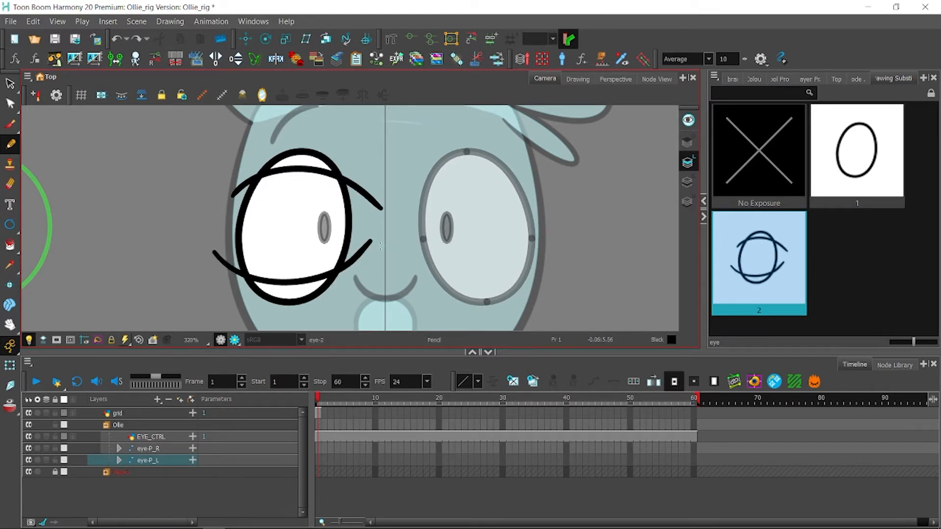
Step: Narrow the lower eyelid line on its outer side and nudge it slightly down with the Select tool
{"action": "left_click", "coordinate": [10, 84]}
{"action": "left_click", "coordinate": [366, 195]}
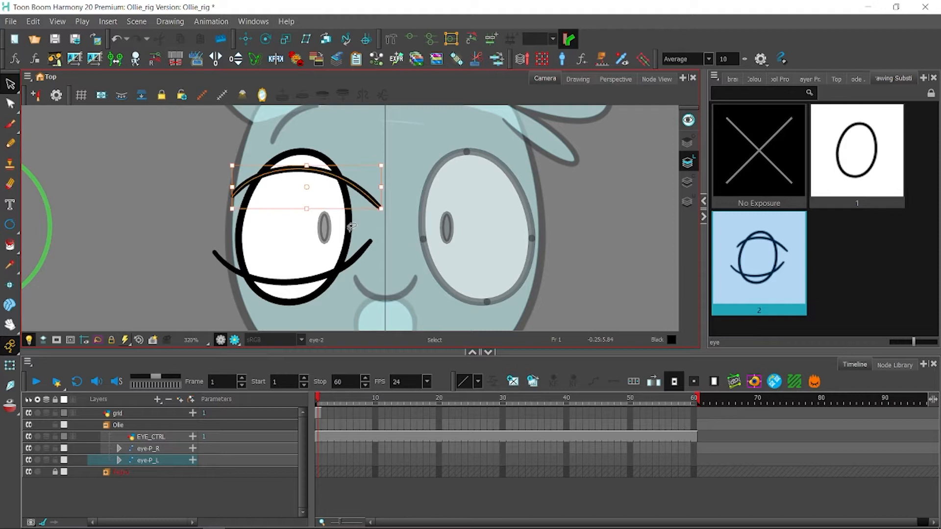
{"action": "left_click", "coordinate": [353, 262]}
{"action": "left_click_drag", "start_coordinate": [214, 262], "coordinate": [232, 263]}
{"action": "left_click_drag", "start_coordinate": [276, 282], "coordinate": [275, 285]}
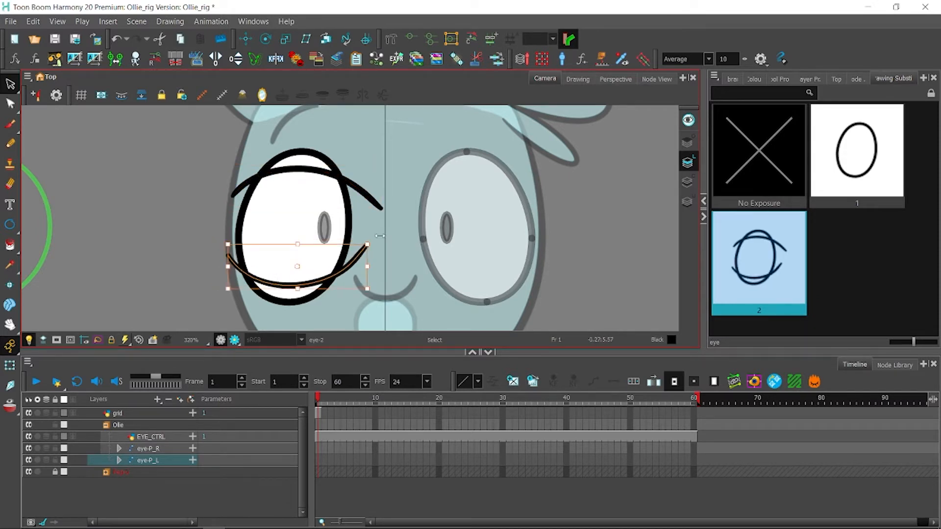
Step: Narrow the upper eyelid line and the inner side of the lower one to fit the eye more closely
{"action": "left_click", "coordinate": [379, 236]}
{"action": "left_click", "coordinate": [367, 208]}
{"action": "left_click_drag", "start_coordinate": [380, 187], "coordinate": [350, 193]}
{"action": "left_click", "coordinate": [387, 193]}
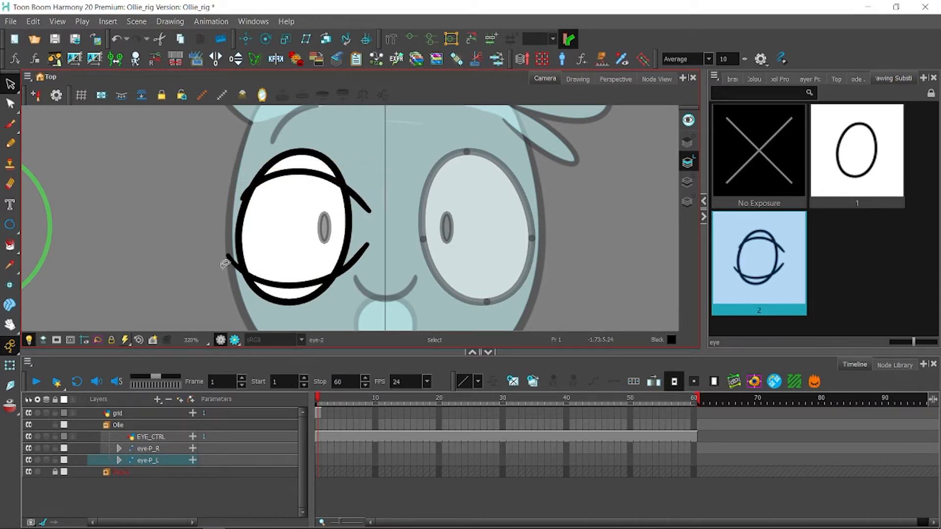
{"action": "left_click", "coordinate": [357, 257]}
{"action": "left_click_drag", "start_coordinate": [367, 266], "coordinate": [339, 272]}
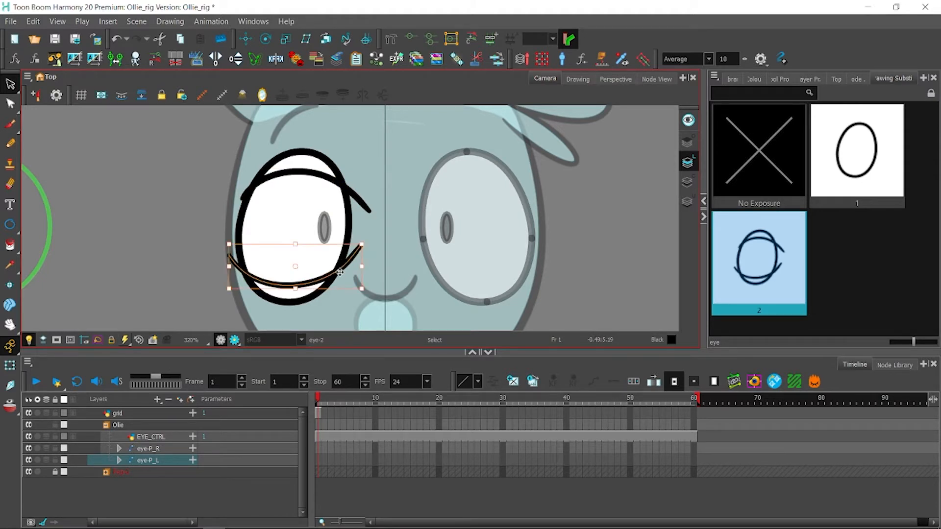
Step: Cut away the ends of both eyelid lines that stick out beyond the eye outline, using the Cutter tool
{"action": "key", "text": "alt+t"}
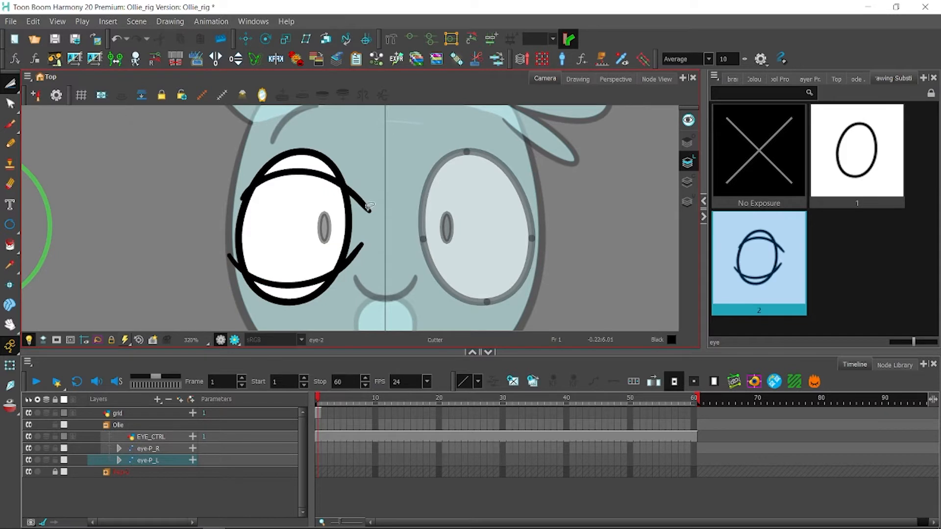
{"action": "left_click_drag", "start_coordinate": [357, 230], "coordinate": [342, 302]}
{"action": "mouse_move", "coordinate": [366, 175]}
{"action": "left_mouse_down"}
{"action": "mouse_move", "coordinate": [358, 200]}
{"action": "mouse_move", "coordinate": [343, 189]}
{"action": "left_mouse_up"}
{"action": "left_click", "coordinate": [242, 197]}
{"action": "key", "text": "Delete"}
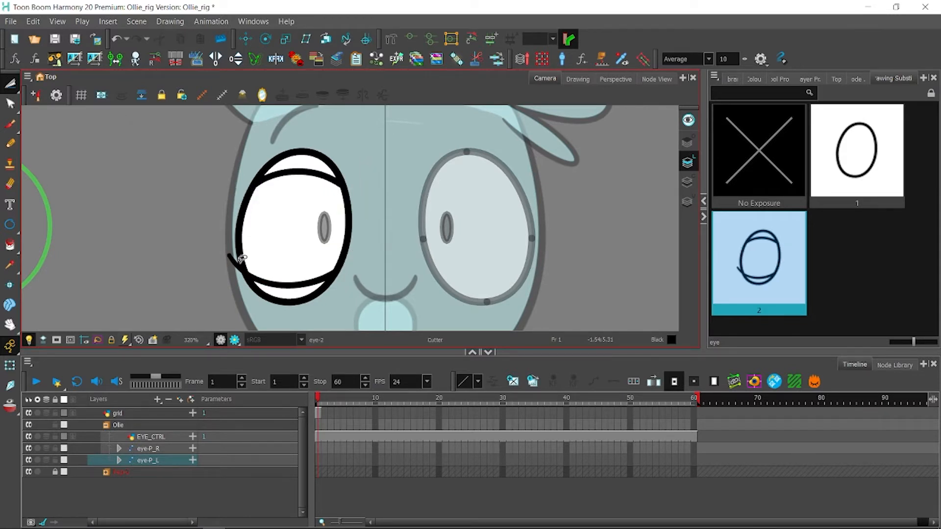
{"action": "left_click", "coordinate": [231, 260]}
{"action": "key", "text": "Delete"}
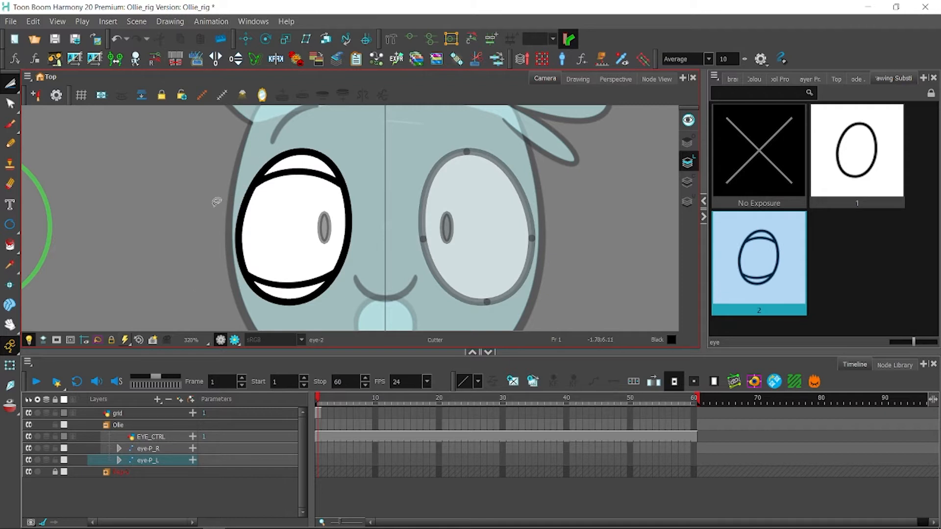
Step: Add a new colour to the Ollie palette and sample the character's light blue face colour for it
{"action": "left_click", "coordinate": [10, 245]}
{"action": "left_click", "coordinate": [754, 80]}
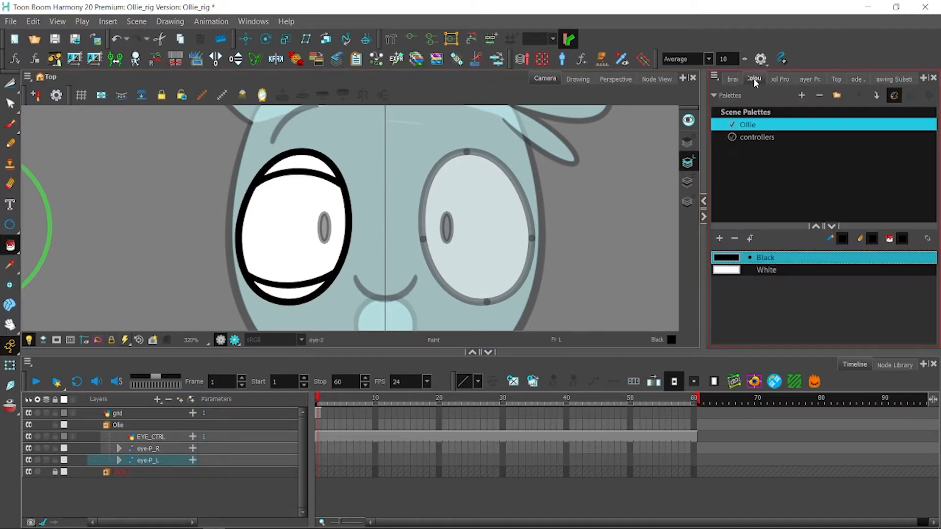
{"action": "left_click", "coordinate": [10, 365]}
{"action": "left_click", "coordinate": [719, 238]}
{"action": "double_click", "coordinate": [725, 281]}
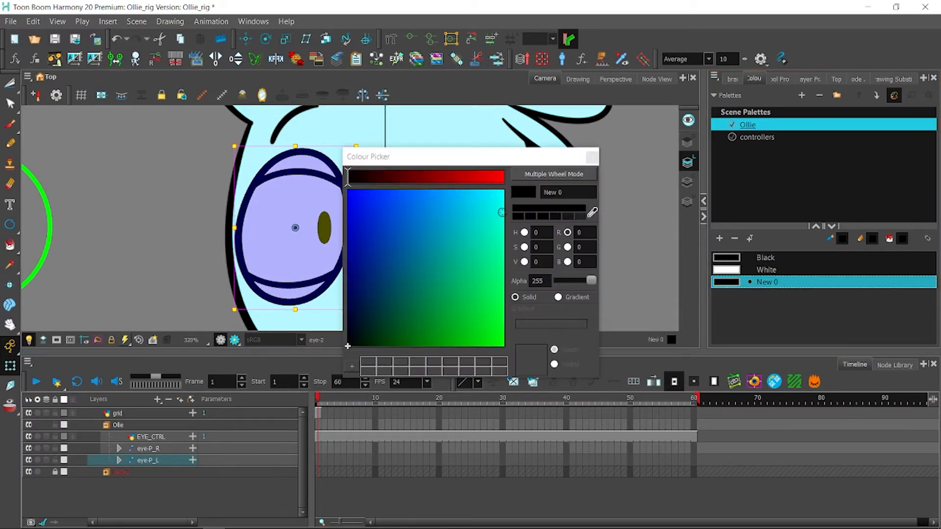
{"action": "left_click", "coordinate": [648, 202]}
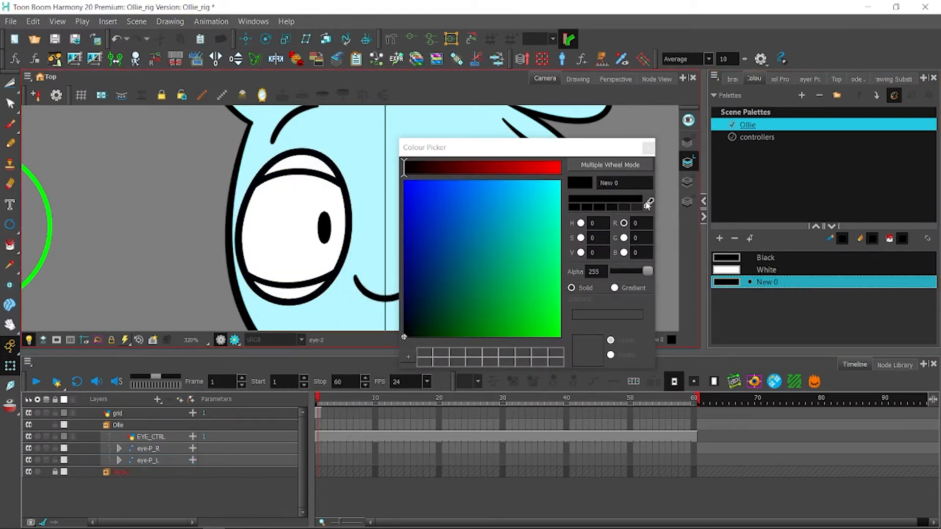
{"action": "left_click", "coordinate": [376, 187]}
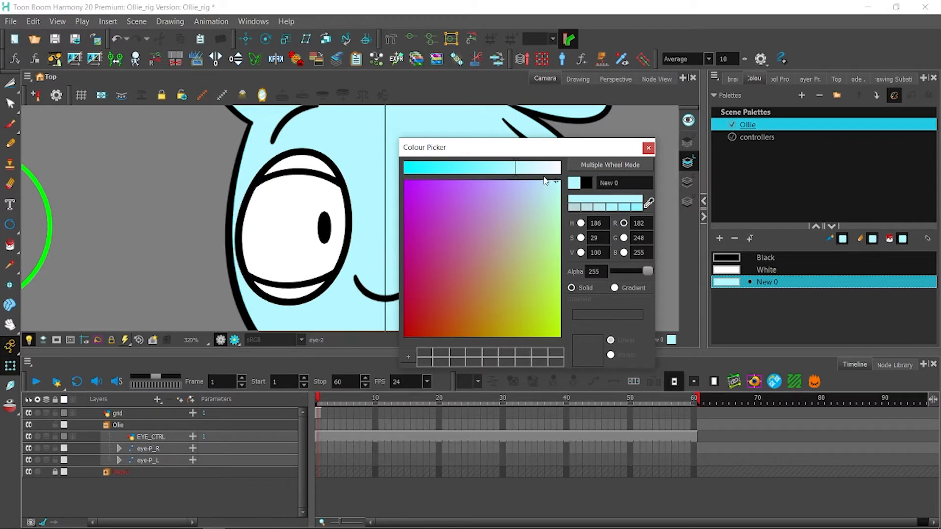
{"action": "left_click", "coordinate": [648, 147]}
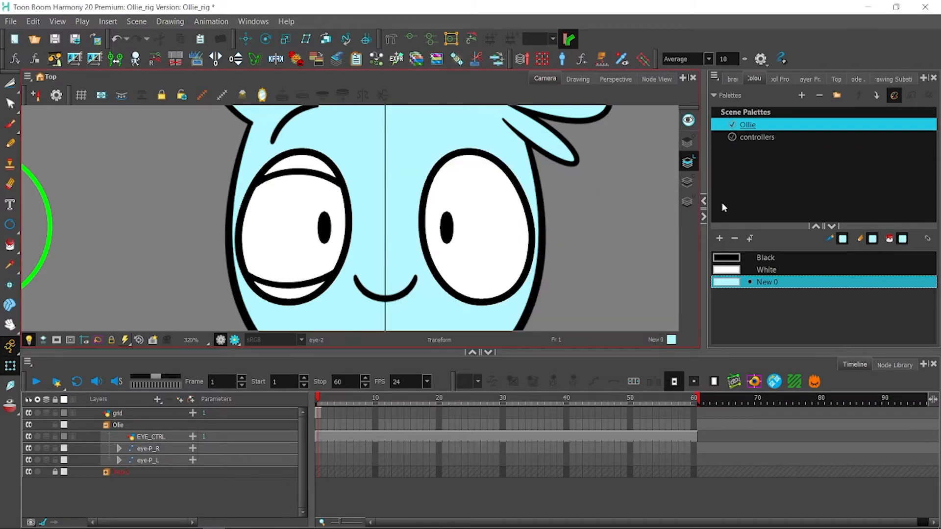
Step: Rename the new light blue colour BODY COLOR and save the scene
{"action": "double_click", "coordinate": [765, 284]}
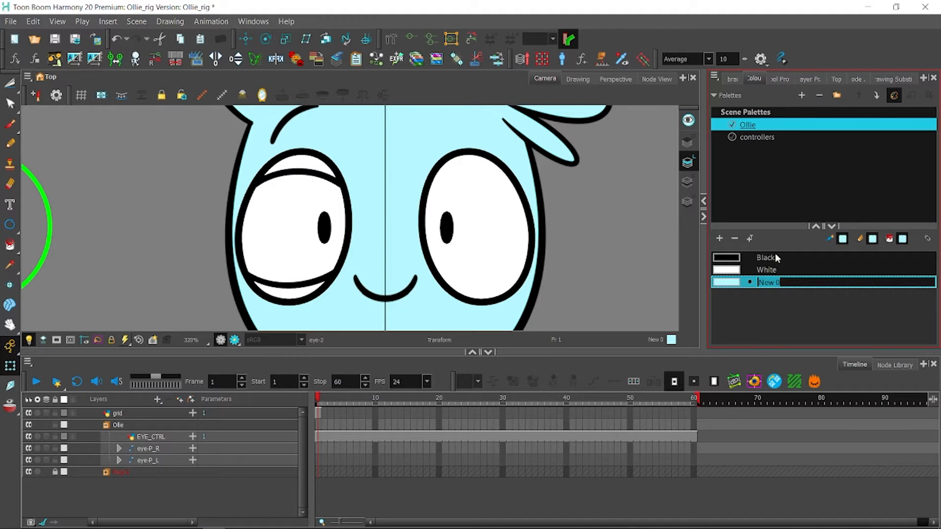
{"action": "type", "text": "BODY COLOR"}
{"action": "key", "text": "Return"}
{"action": "left_click", "coordinate": [54, 39]}
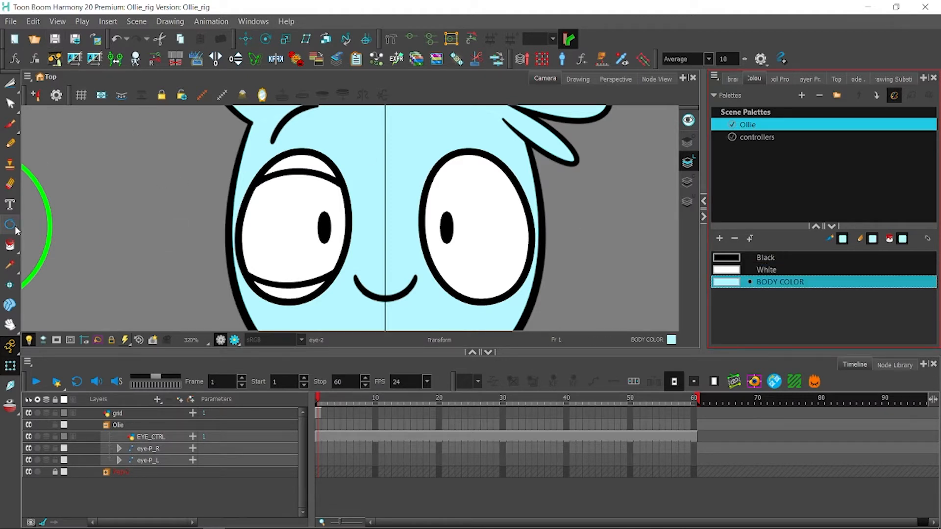
Step: Fill the upper and lower eyelid areas of the eye with BODY COLOR using the Paint tool
{"action": "left_click", "coordinate": [9, 245]}
{"action": "left_click", "coordinate": [300, 292]}
{"action": "left_click", "coordinate": [289, 169]}
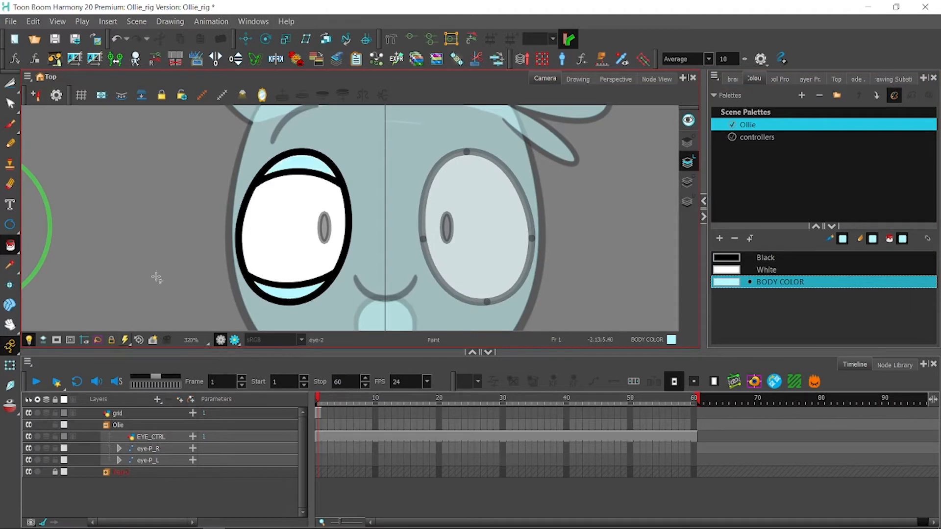
Step: Move the EYE_CTRL circle up and down with the Transform tool to test the pupils against the new eyelids
{"action": "left_click", "coordinate": [10, 365]}
{"action": "scroll", "coordinate": [163, 230], "scroll_direction": "down", "scroll_amount": 1}
{"action": "left_click", "coordinate": [163, 229]}
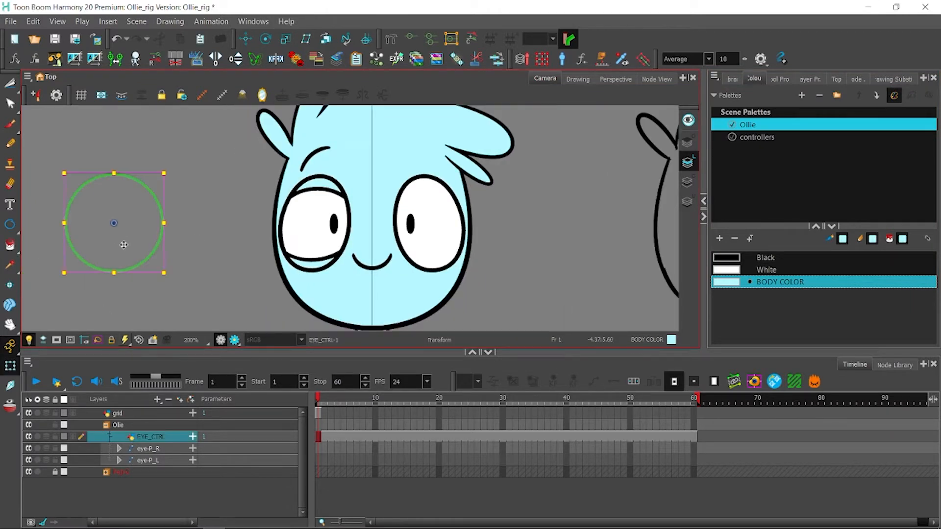
{"action": "left_click", "coordinate": [307, 229]}
{"action": "left_click", "coordinate": [228, 239]}
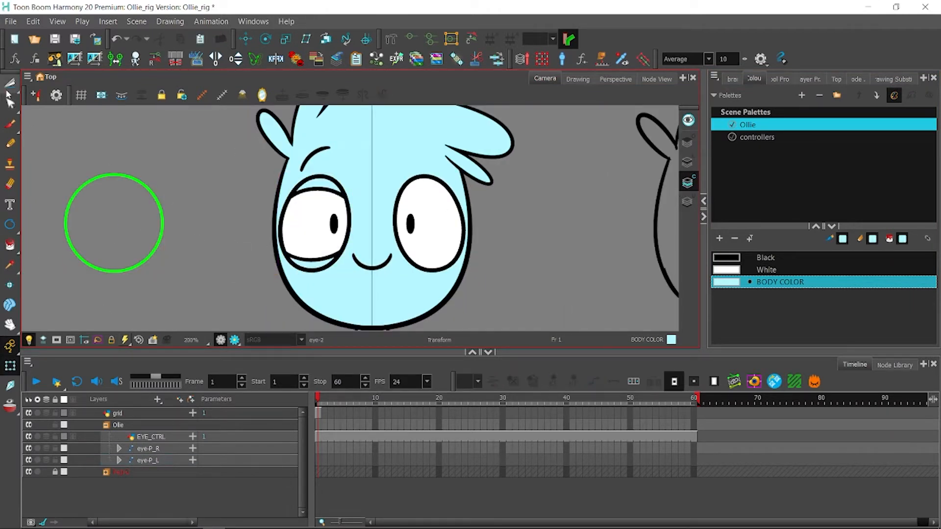
{"action": "left_click", "coordinate": [9, 84]}
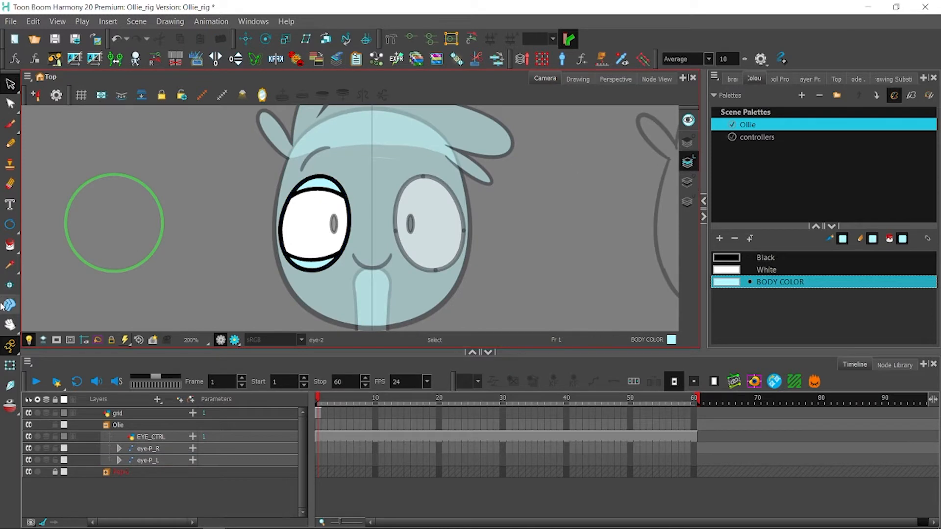
{"action": "left_click", "coordinate": [10, 365]}
{"action": "left_click", "coordinate": [127, 219]}
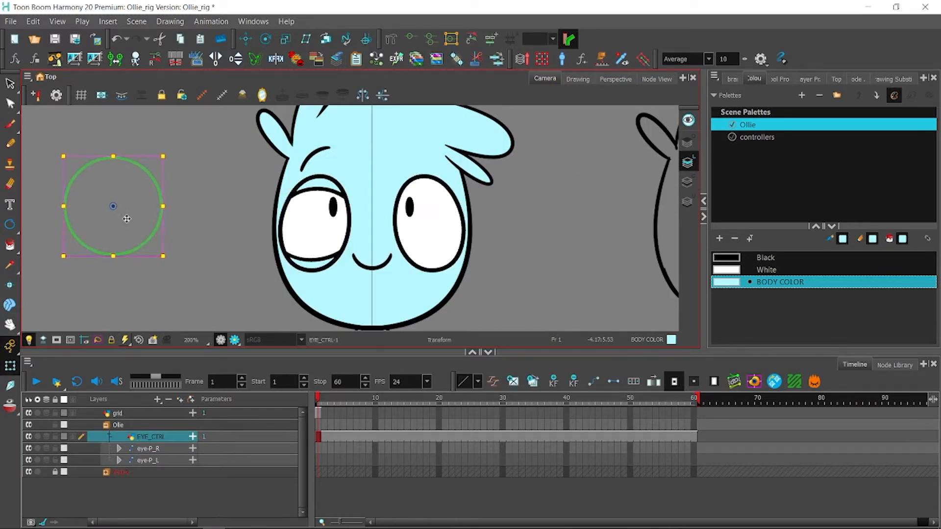
{"action": "left_click_drag", "start_coordinate": [127, 219], "coordinate": [106, 279]}
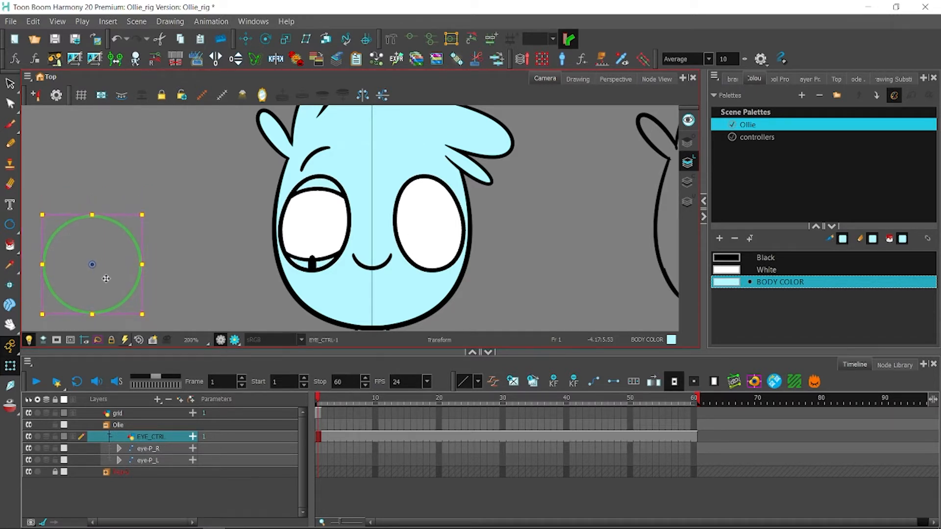
Step: Reorder the inputs of both eyes' Composite nodes so each eye's Line-Art connection sits in front of its pupil
{"action": "left_click", "coordinate": [577, 79]}
{"action": "left_click", "coordinate": [616, 79]}
{"action": "left_click", "coordinate": [656, 79]}
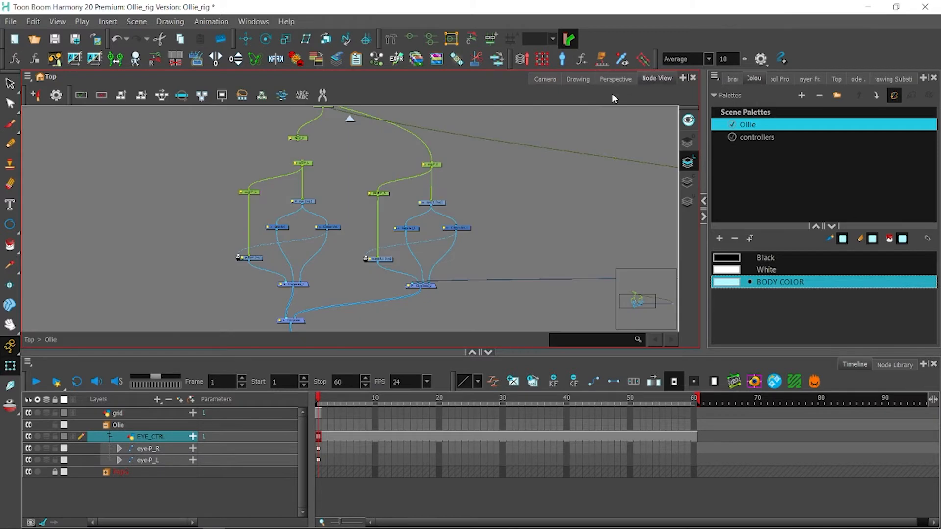
{"action": "scroll", "coordinate": [304, 201], "scroll_direction": "up", "scroll_amount": 2}
{"action": "left_click", "coordinate": [251, 193]}
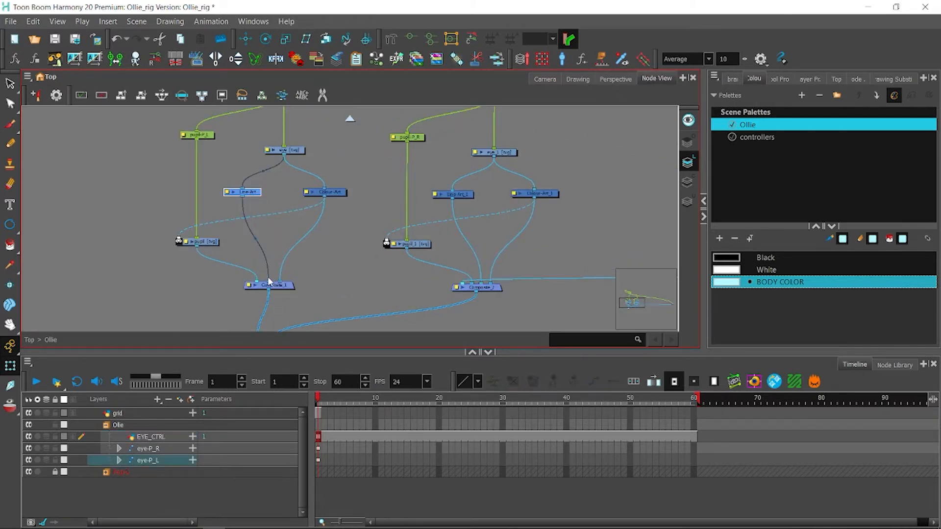
{"action": "left_click_drag", "start_coordinate": [480, 283], "coordinate": [473, 284]}
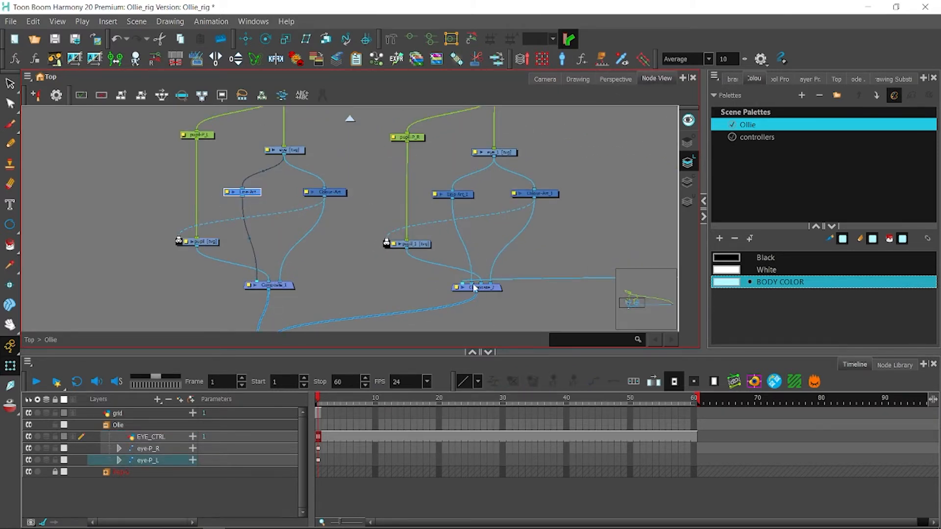
{"action": "scroll", "coordinate": [399, 211], "scroll_direction": "down", "scroll_amount": 5}
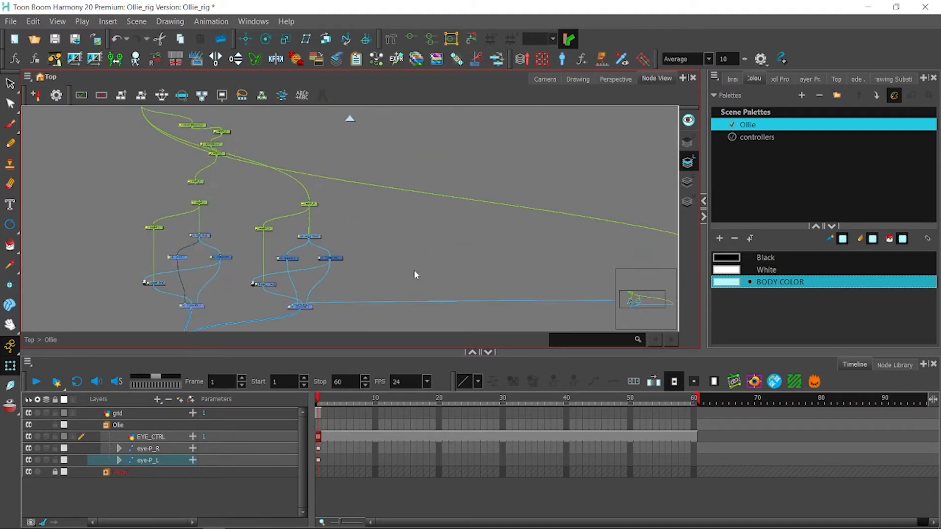
Step: Move the EYE_CTRL circle upward to check both pupils against the eye outlines, and select the eye-P_L eye
{"action": "left_click", "coordinate": [539, 78]}
{"action": "left_click_drag", "start_coordinate": [76, 259], "coordinate": [85, 222]}
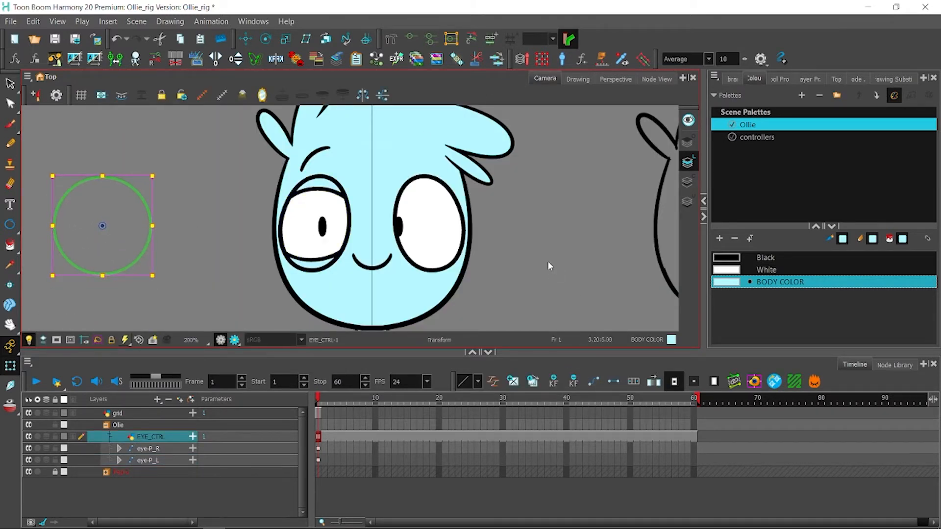
{"action": "left_click", "coordinate": [567, 234]}
{"action": "scroll", "coordinate": [319, 222], "scroll_direction": "up", "scroll_amount": 2}
{"action": "left_click", "coordinate": [298, 269]}
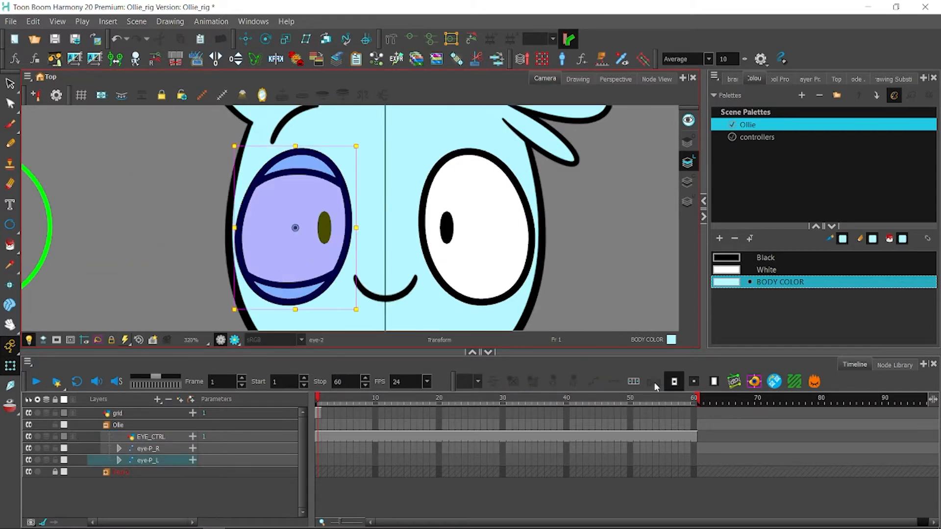
Step: Reconnect the EYE_CTRL node to the final Composite node, place it on the outer side of the eye-P_L nodes, and save the scene
{"action": "left_click", "coordinate": [656, 79]}
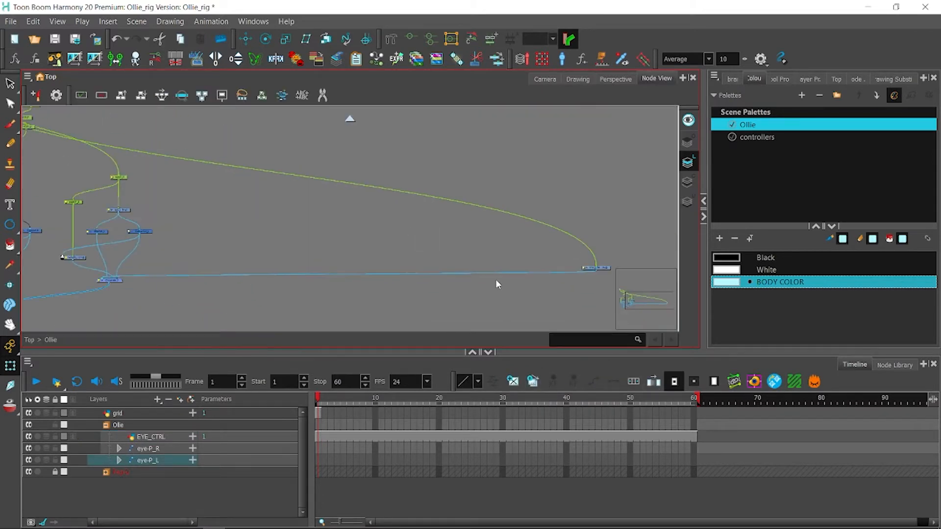
{"action": "left_click_drag", "start_coordinate": [598, 269], "coordinate": [209, 220]}
{"action": "left_click_drag", "start_coordinate": [212, 222], "coordinate": [500, 196]}
{"action": "scroll", "coordinate": [499, 197], "scroll_direction": "up", "scroll_amount": 1}
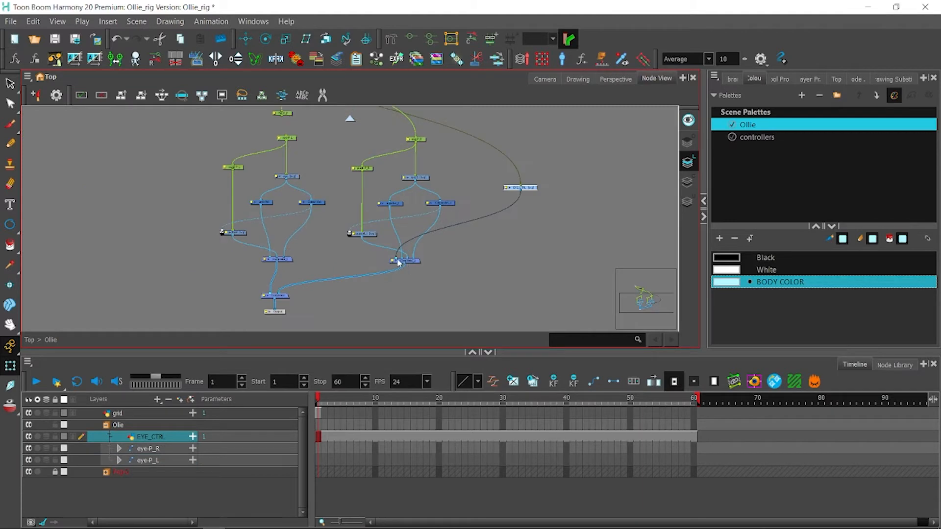
{"action": "left_click_drag", "start_coordinate": [398, 258], "coordinate": [262, 295]}
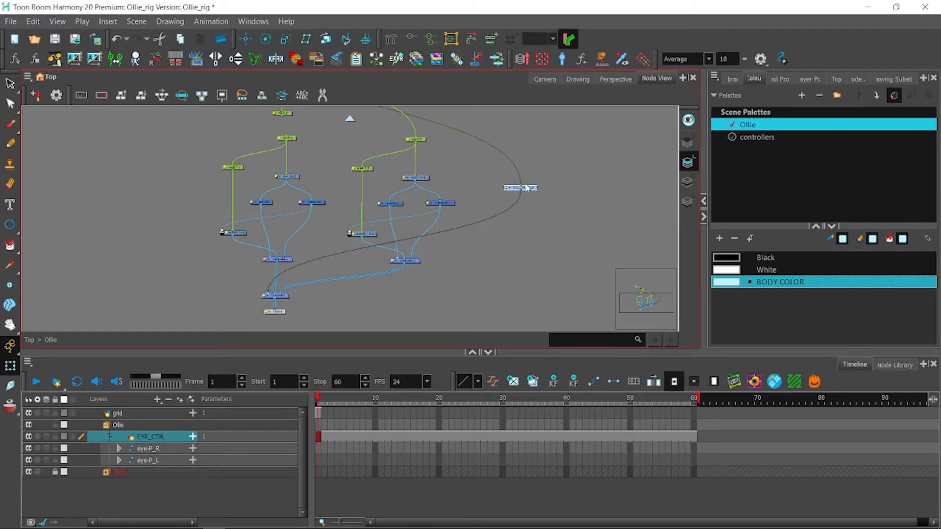
{"action": "left_click_drag", "start_coordinate": [527, 187], "coordinate": [107, 172]}
{"action": "left_click", "coordinate": [54, 39]}
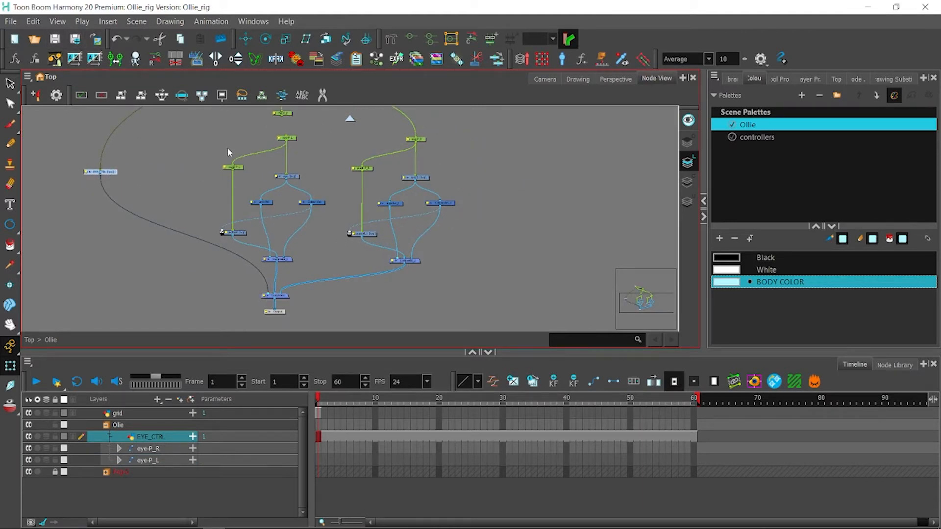
Step: Connect the EYE_CTRL node under Ollie's master peg in the node network
{"action": "left_click_drag", "start_coordinate": [228, 132], "coordinate": [244, 272]}
{"action": "left_click_drag", "start_coordinate": [289, 193], "coordinate": [119, 310]}
{"action": "left_click_drag", "start_coordinate": [196, 226], "coordinate": [207, 157]}
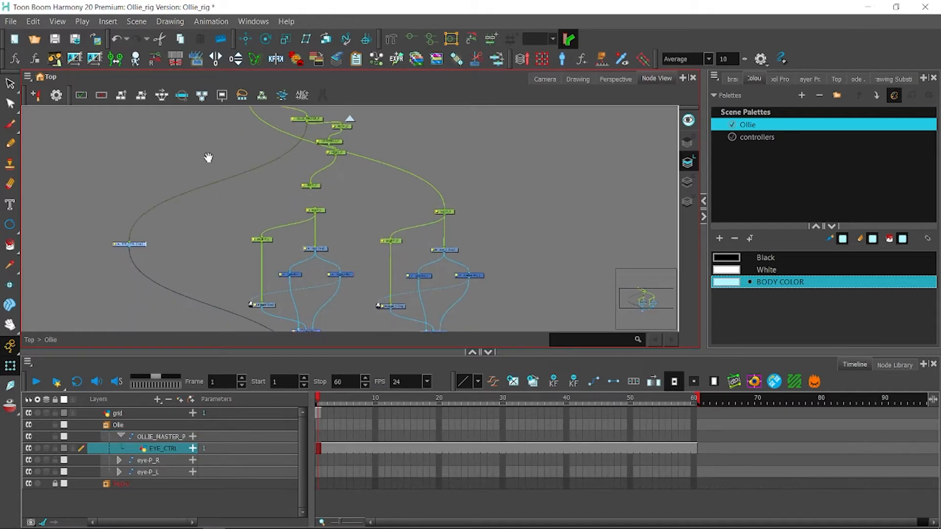
{"action": "left_click", "coordinate": [546, 79]}
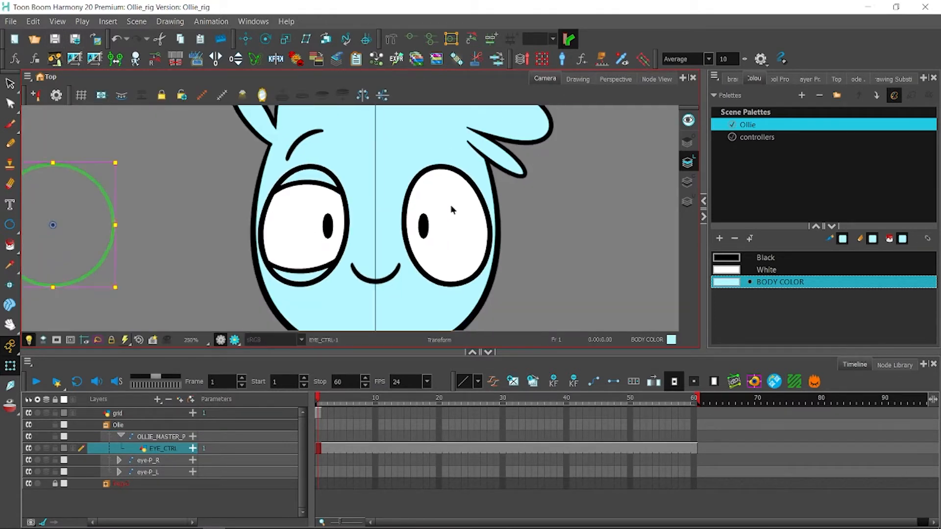
Step: Draw further eyelid poses for the eye-P_L eye with the Pencil tool, including a nearly closed lid and a slanted upper lid
{"action": "left_click", "coordinate": [300, 263]}
{"action": "left_click", "coordinate": [10, 144]}
{"action": "left_click_drag", "start_coordinate": [179, 196], "coordinate": [185, 191]}
{"action": "key", "text": "2"}
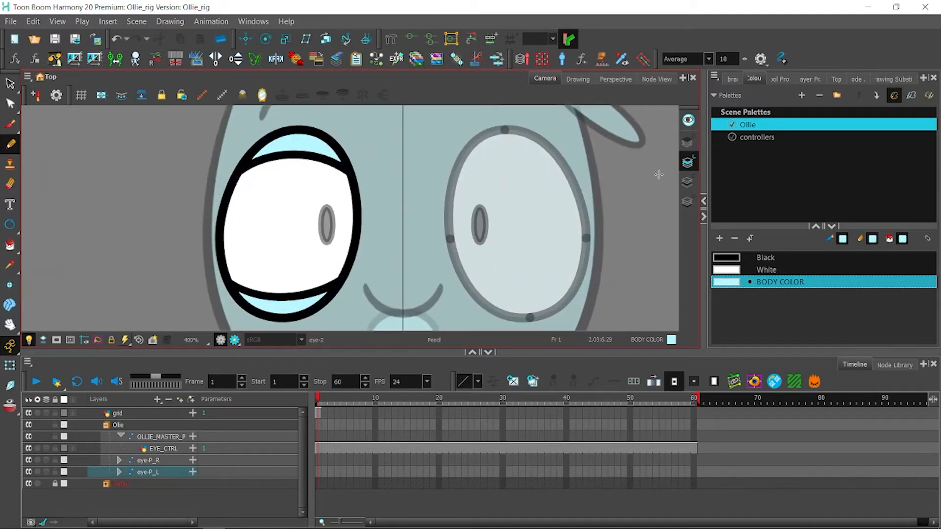
{"action": "left_click", "coordinate": [776, 80]}
{"action": "left_click", "coordinate": [731, 79]}
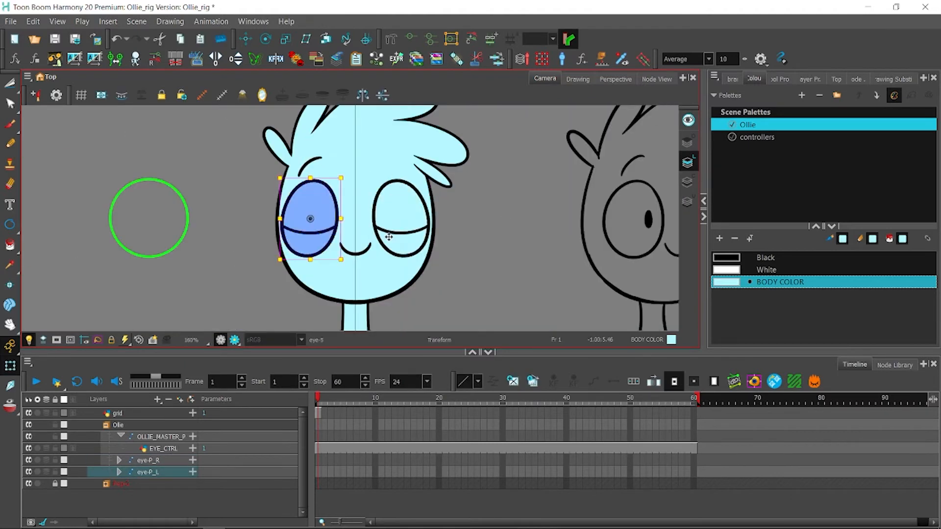
{"action": "left_click", "coordinate": [410, 193]}
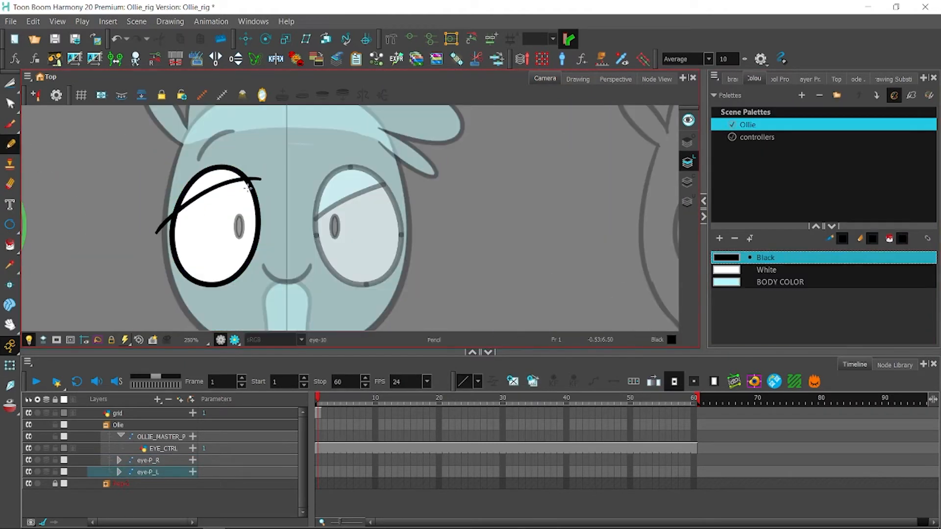
{"action": "key", "text": "alt+q"}
{"action": "left_click", "coordinate": [198, 202]}
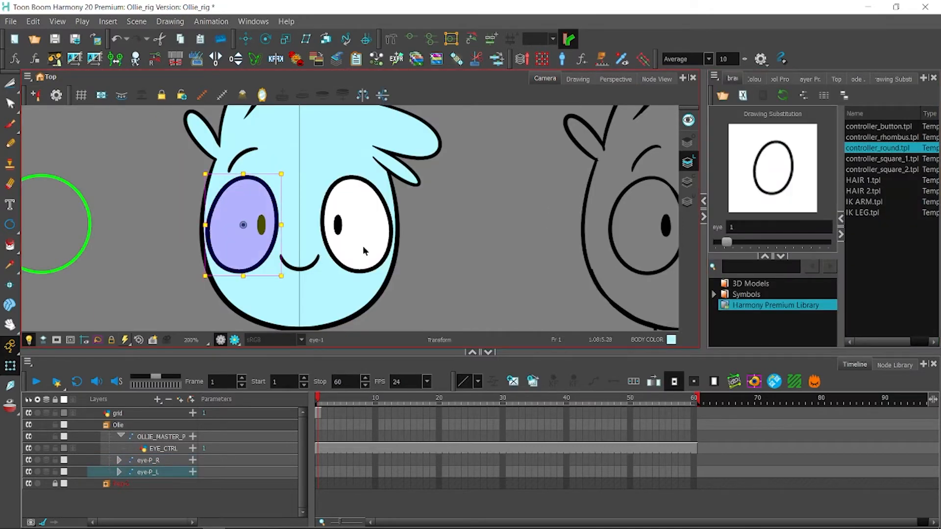
Step: Select both eyes and cycle through the eye drawing substitutions up to 12 and back to 1 to review the eyelid poses
{"action": "left_click", "coordinate": [368, 244], "text": "shift"}
{"action": "key", "text": "bracketright"}
{"action": "key", "text": "bracketright"}
{"action": "key", "text": "bracketright"}
{"action": "key", "text": "bracketright"}
{"action": "key", "text": "bracketright"}
{"action": "key", "text": "bracketright"}
{"action": "key", "text": "bracketright"}
{"action": "key", "text": "bracketright"}
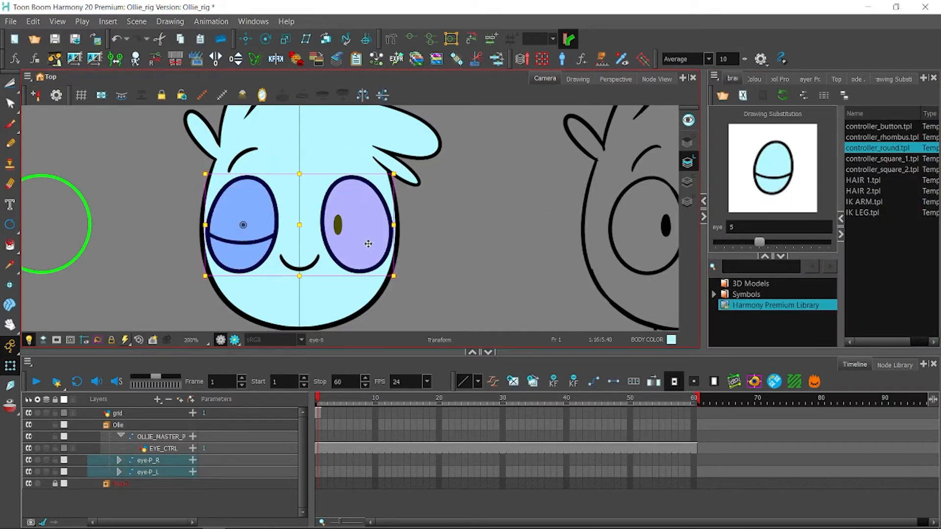
{"action": "key", "text": "bracketright"}
{"action": "key", "text": "bracketright"}
{"action": "key", "text": "bracketright"}
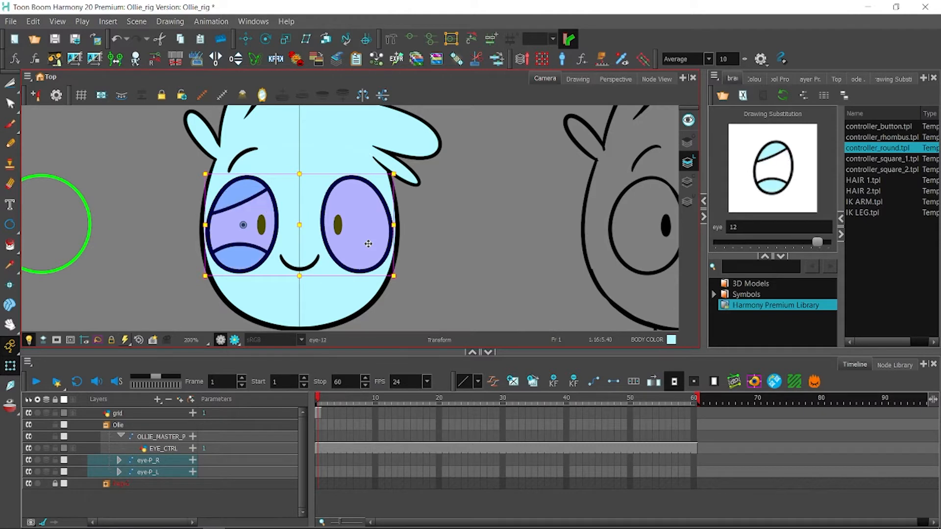
{"action": "key", "text": "bracketleft"}
{"action": "key", "text": "bracketleft"}
{"action": "key", "text": "bracketleft"}
{"action": "key", "text": "bracketleft"}
{"action": "key", "text": "bracketleft"}
{"action": "key", "text": "bracketleft"}
{"action": "key", "text": "bracketleft"}
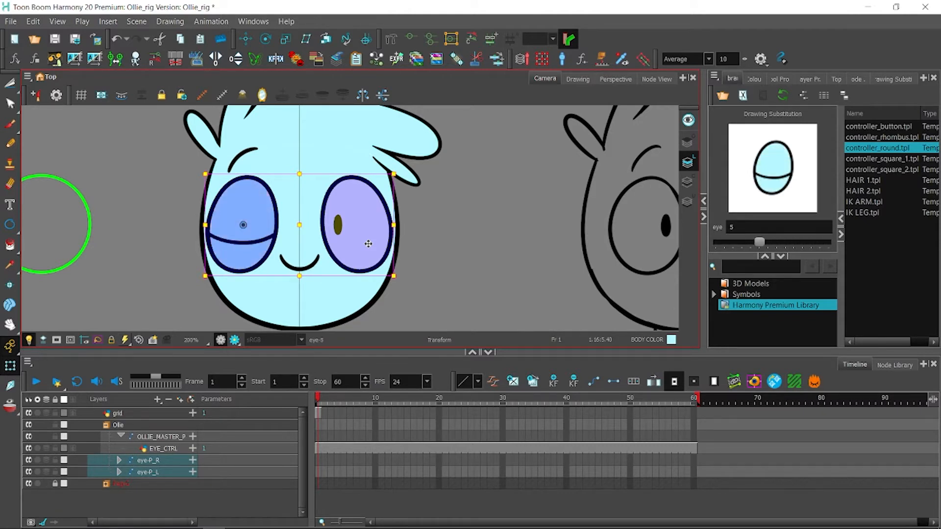
{"action": "key", "text": "bracketleft"}
{"action": "key", "text": "bracketleft"}
{"action": "key", "text": "bracketleft"}
{"action": "key", "text": "bracketleft"}
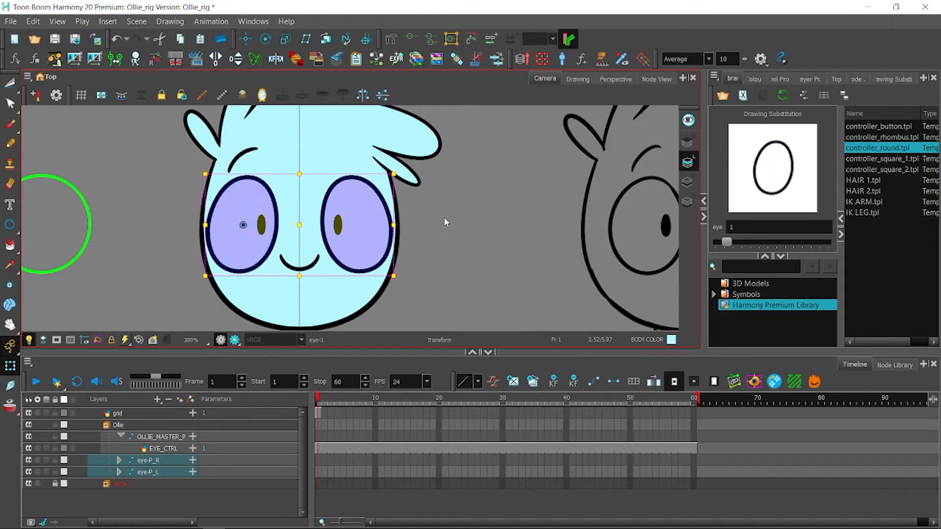
{"action": "left_click", "coordinate": [444, 221]}
Step: Nudge the EYE_CTRL circle and reposition the eye-P_R pupil on its own to test independent movement
{"action": "scroll", "coordinate": [431, 208], "scroll_direction": "down", "scroll_amount": 2}
{"action": "left_click_drag", "start_coordinate": [422, 199], "coordinate": [444, 183]}
{"action": "scroll", "coordinate": [444, 183], "scroll_direction": "up", "scroll_amount": 2}
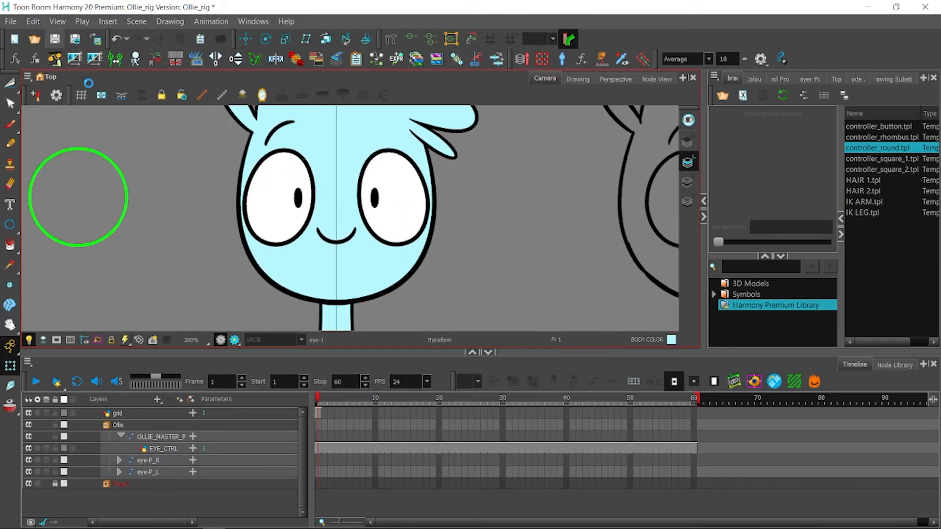
{"action": "mouse_move", "coordinate": [107, 219]}
{"action": "left_mouse_down"}
{"action": "mouse_move", "coordinate": [83, 215]}
{"action": "mouse_move", "coordinate": [104, 214]}
{"action": "left_mouse_up"}
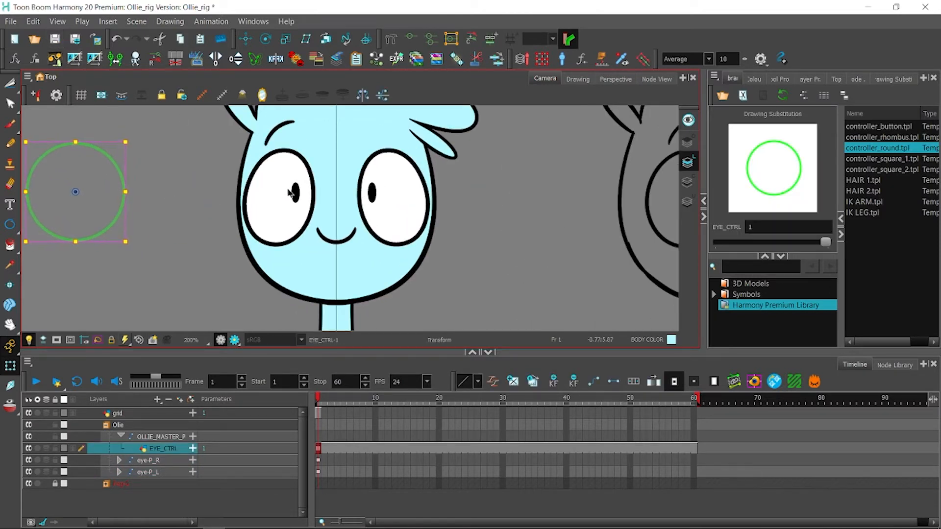
{"action": "left_click", "coordinate": [371, 198]}
{"action": "left_click_drag", "start_coordinate": [376, 198], "coordinate": [401, 195]}
Step: Try moving and rotating EYE_CTRL to test how both pupils follow, and undo the test
{"action": "left_click_drag", "start_coordinate": [100, 200], "coordinate": [82, 200]}
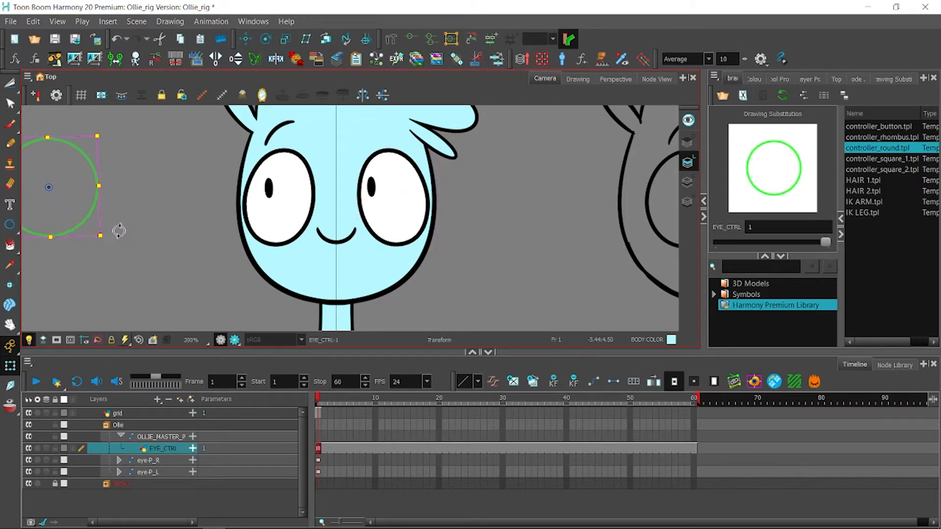
{"action": "left_click_drag", "start_coordinate": [89, 123], "coordinate": [116, 255]}
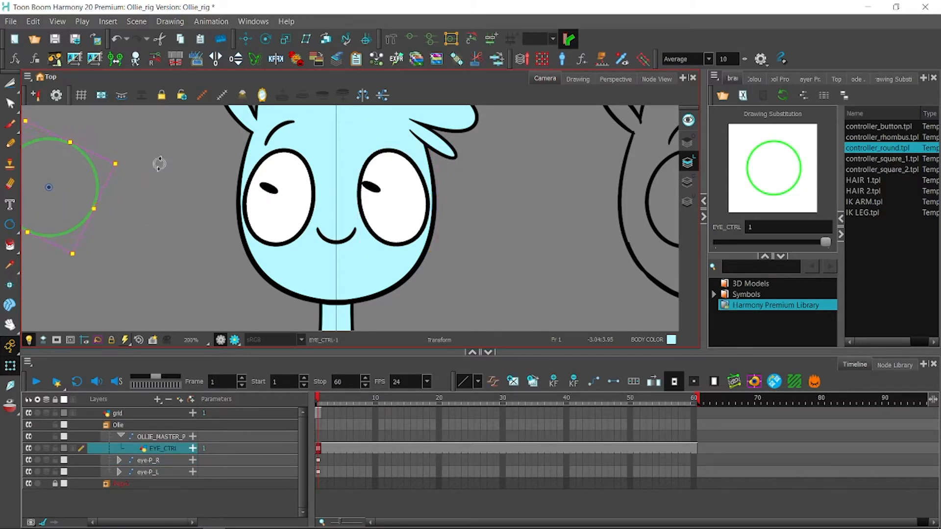
{"action": "key", "text": "ctrl+z"}
{"action": "key", "text": "ctrl+z"}
{"action": "key", "text": "ctrl+z"}
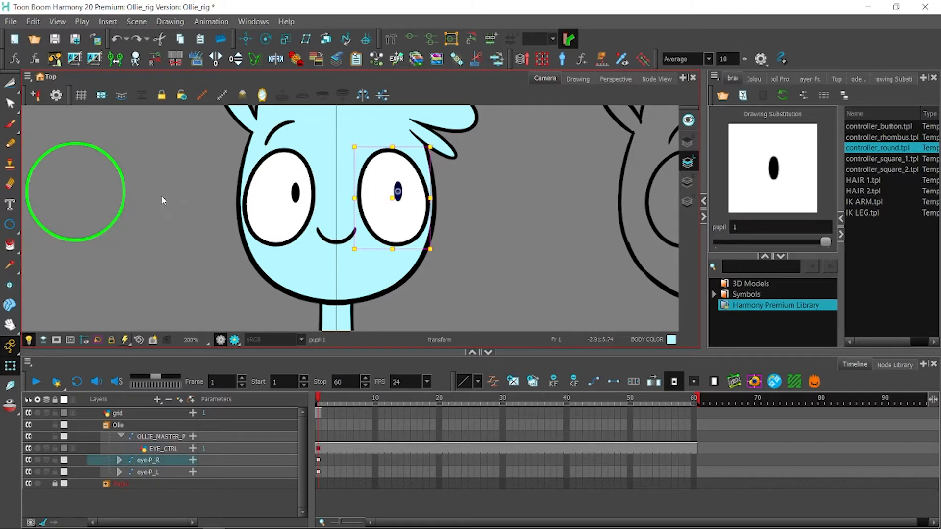
Step: Try moving and skewing EYE_CTRL, and adjust the eye-P_R pupil separately near the top of its eye
{"action": "left_click_drag", "start_coordinate": [91, 214], "coordinate": [67, 189]}
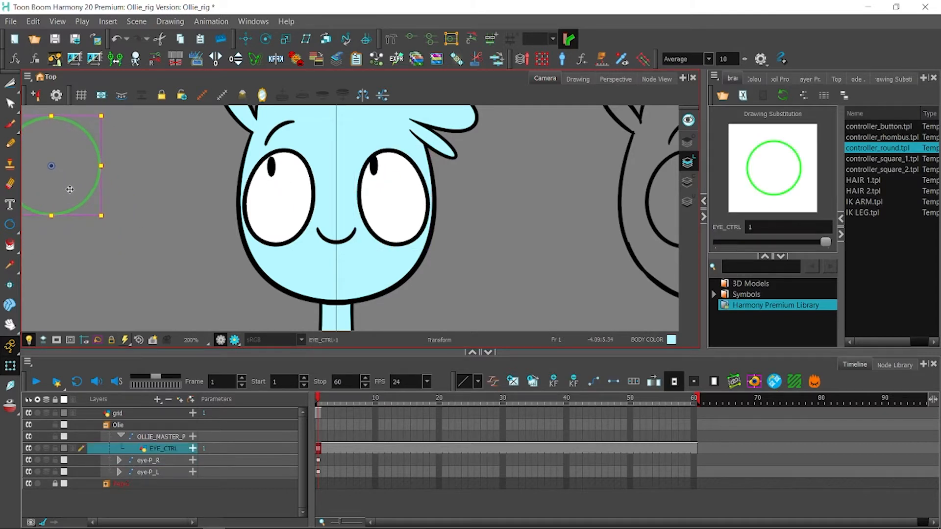
{"action": "left_click_drag", "start_coordinate": [85, 118], "coordinate": [94, 122]}
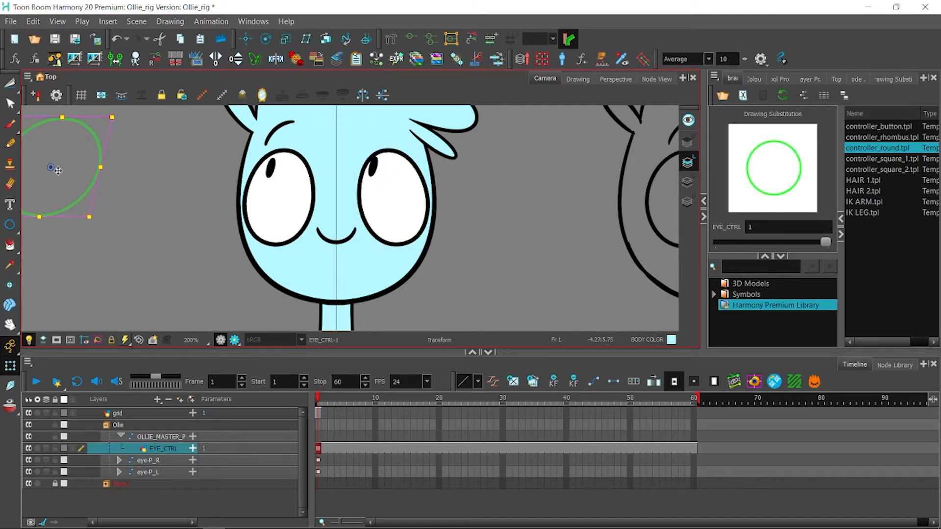
{"action": "left_click_drag", "start_coordinate": [57, 169], "coordinate": [55, 164]}
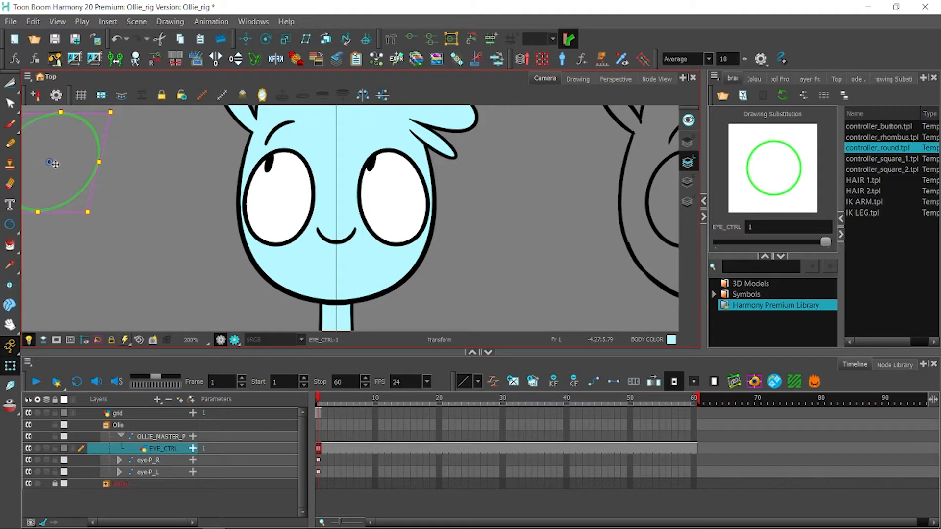
{"action": "left_click", "coordinate": [369, 170]}
{"action": "left_click", "coordinate": [210, 219]}
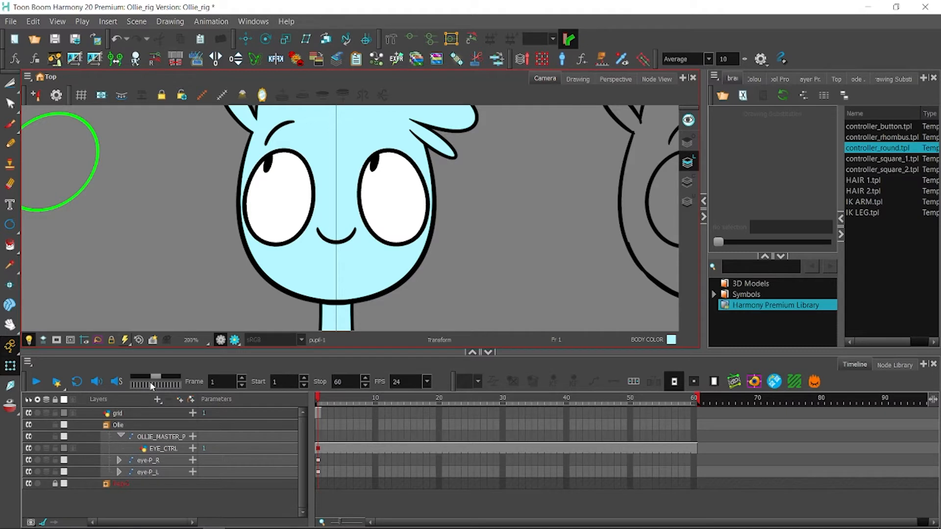
Step: Undo all the test transformations of EYE_CTRL and the eye-P_R pupil, and clear the selection
{"action": "key", "text": "ctrl+z"}
{"action": "key", "text": "ctrl+z"}
{"action": "key", "text": "ctrl+z"}
{"action": "key", "text": "ctrl+z"}
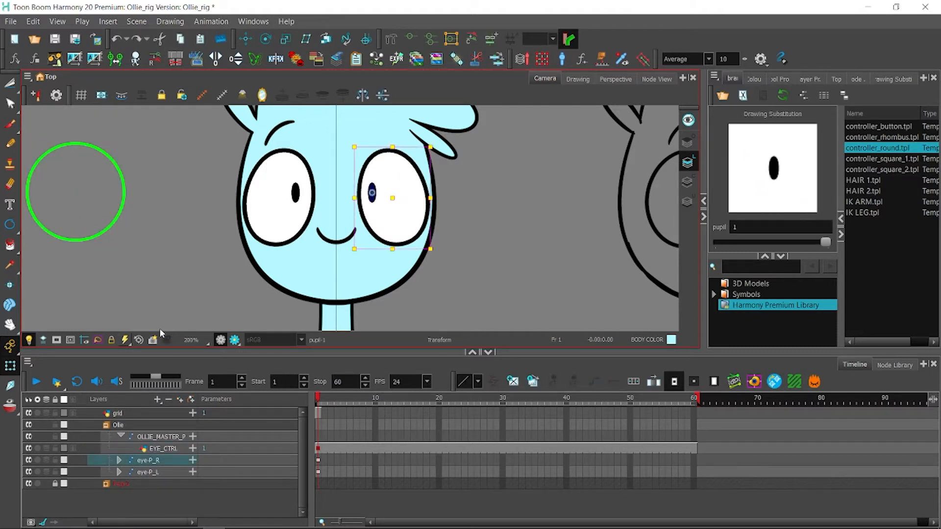
{"action": "key", "text": "ctrl+z"}
{"action": "key", "text": "ctrl+z"}
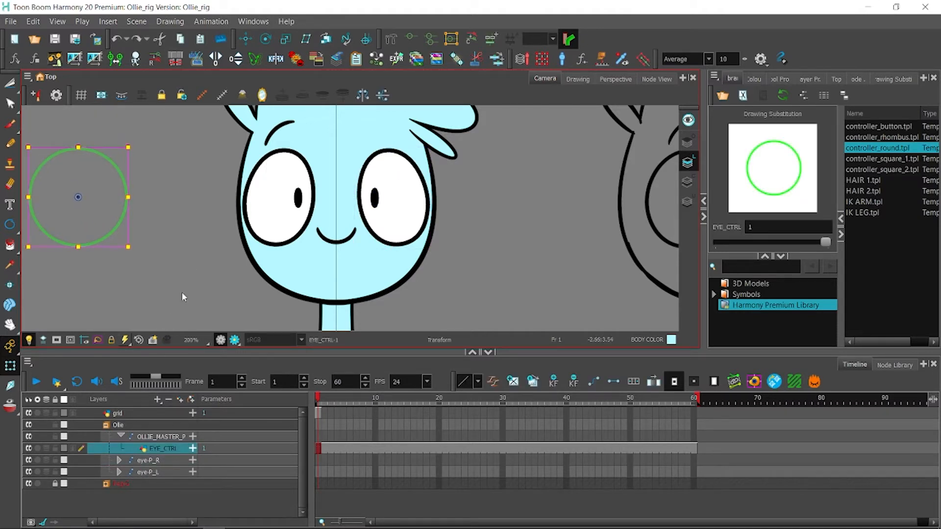
{"action": "left_click", "coordinate": [183, 277]}
Step: Add a vector drawing layer named brow above eye-P_R and save the scene
{"action": "left_click_drag", "start_coordinate": [345, 200], "coordinate": [362, 255]}
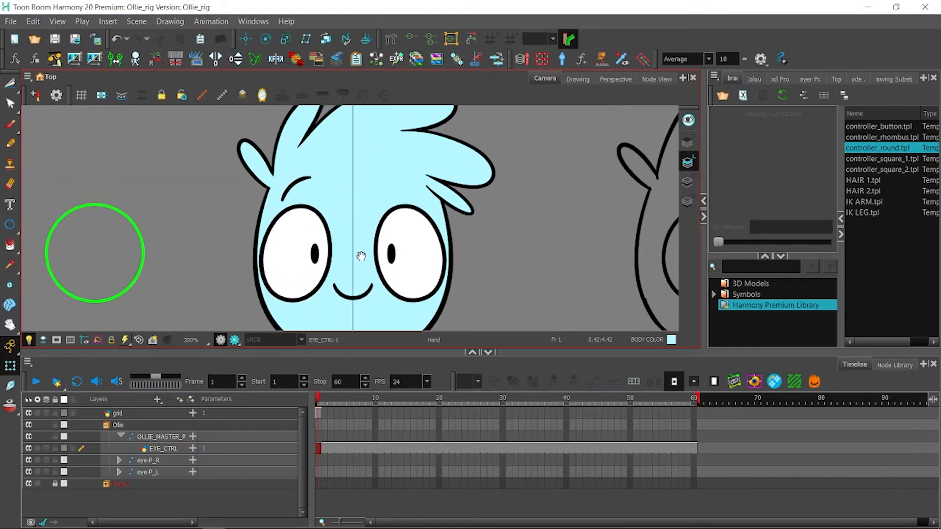
{"action": "left_click_drag", "start_coordinate": [359, 200], "coordinate": [376, 163]}
{"action": "key", "text": "2"}
{"action": "left_click_drag", "start_coordinate": [323, 146], "coordinate": [321, 225]}
{"action": "key", "text": "2"}
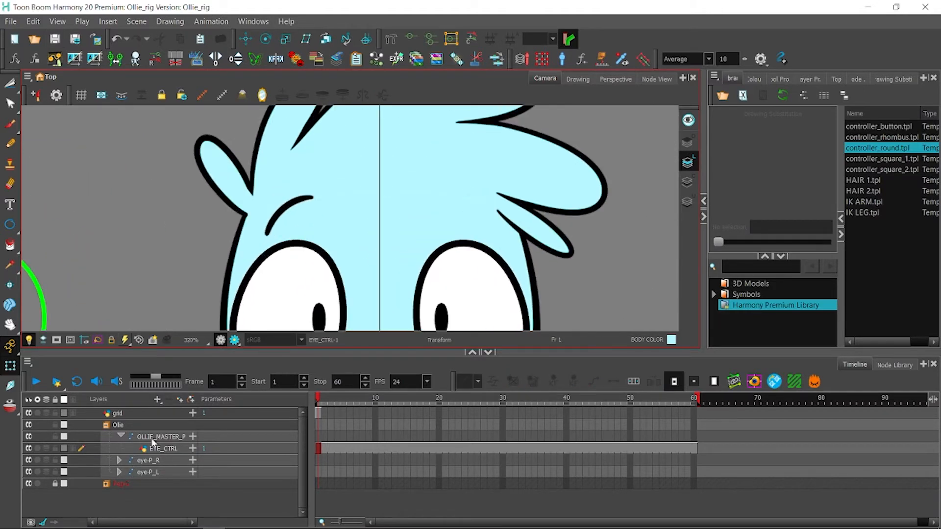
{"action": "left_click", "coordinate": [153, 460]}
{"action": "left_click", "coordinate": [159, 401]}
{"action": "left_click", "coordinate": [169, 429]}
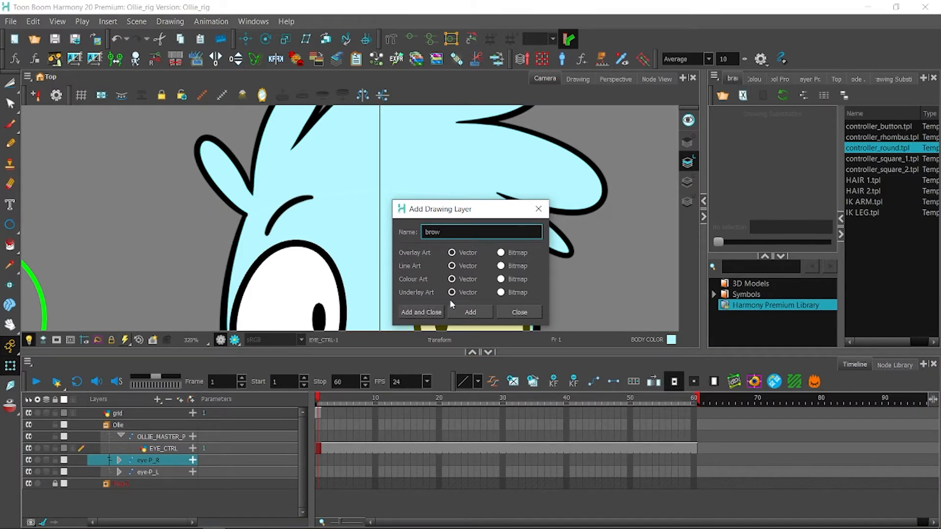
{"action": "left_click", "coordinate": [441, 316]}
{"action": "mouse_move", "coordinate": [255, 231]}
{"action": "left_mouse_down"}
{"action": "mouse_move", "coordinate": [243, 172]}
{"action": "mouse_move", "coordinate": [287, 218]}
{"action": "mouse_move", "coordinate": [301, 172]}
{"action": "left_mouse_up"}
{"action": "left_click", "coordinate": [56, 41]}
Step: Choose the Pencil tool and the Black swatch of the Ollie palette for drawing on the brow layer
{"action": "key", "text": "1"}
{"action": "key", "text": "1"}
{"action": "key", "text": "2"}
{"action": "key", "text": "2"}
{"action": "left_click_drag", "start_coordinate": [241, 153], "coordinate": [265, 208]}
{"action": "key", "text": "2"}
{"action": "key", "text": "2"}
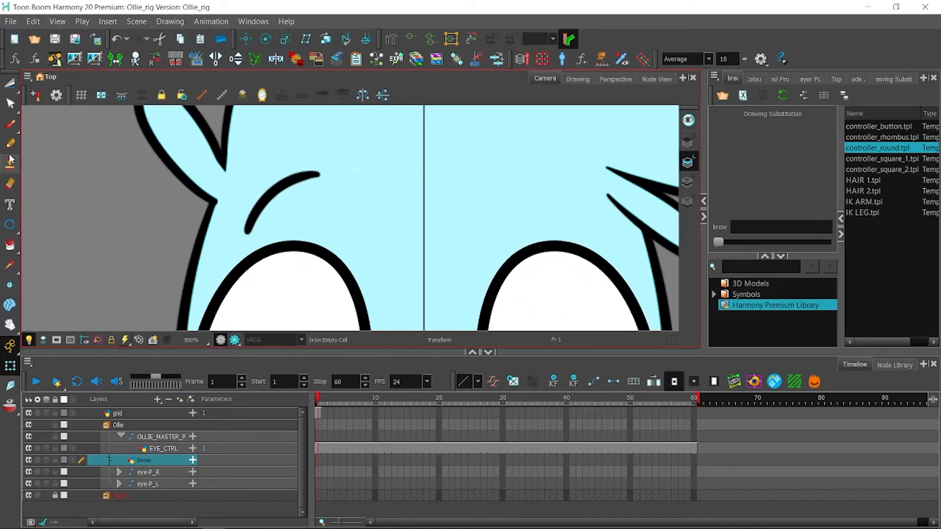
{"action": "left_click", "coordinate": [10, 144]}
{"action": "left_click", "coordinate": [754, 79]}
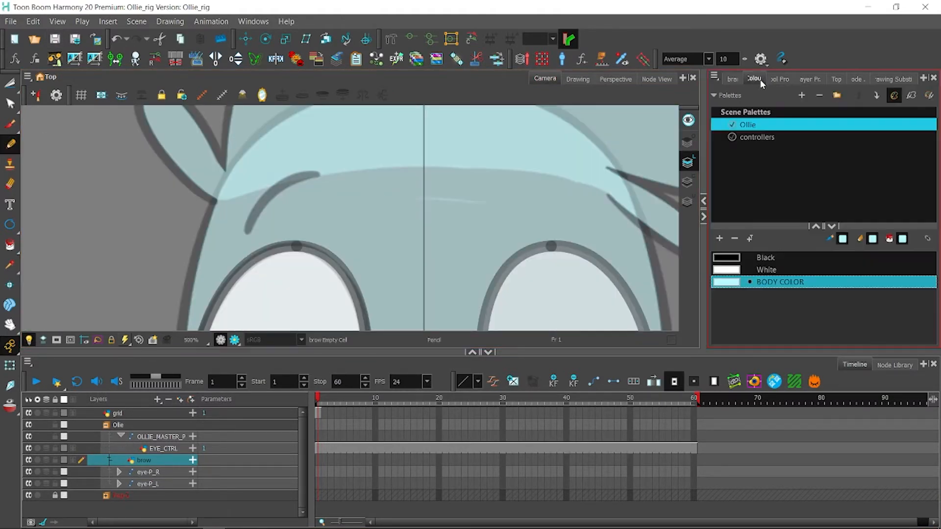
{"action": "left_click", "coordinate": [741, 259]}
Step: Trace the brow above the left-hand eye with a black pencil stroke, undoing and redrawing it until it matches the reference
{"action": "left_click_drag", "start_coordinate": [323, 172], "coordinate": [248, 238]}
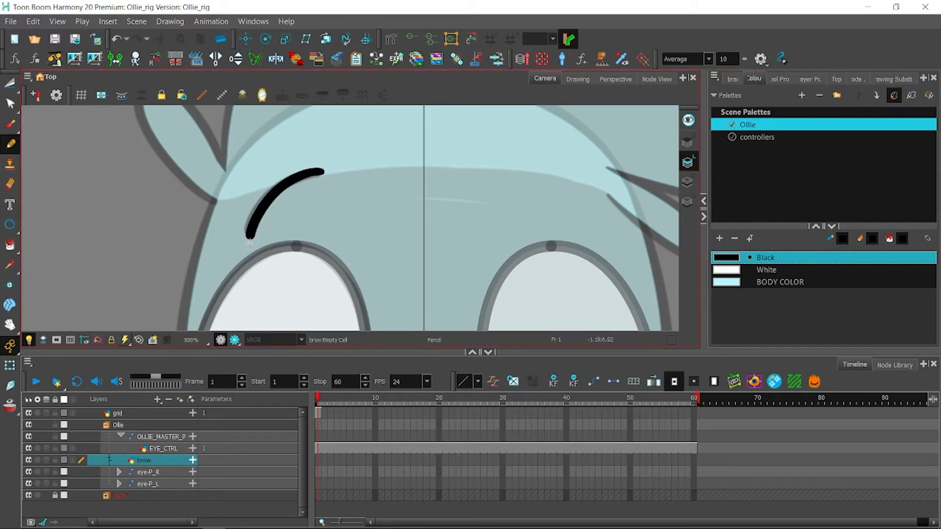
{"action": "key", "text": "ctrl+z"}
{"action": "left_click_drag", "start_coordinate": [320, 173], "coordinate": [243, 231]}
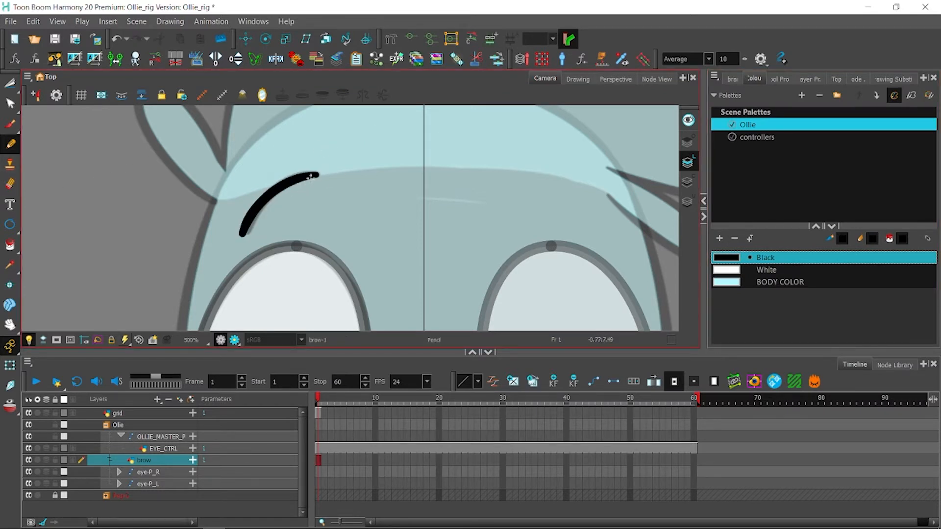
{"action": "key", "text": "ctrl+z"}
{"action": "mouse_move", "coordinate": [318, 175]}
{"action": "left_mouse_down"}
{"action": "mouse_move", "coordinate": [255, 206]}
{"action": "mouse_move", "coordinate": [246, 232]}
{"action": "left_mouse_up"}
{"action": "key", "text": "ctrl+z"}
{"action": "key", "text": "ctrl+z"}
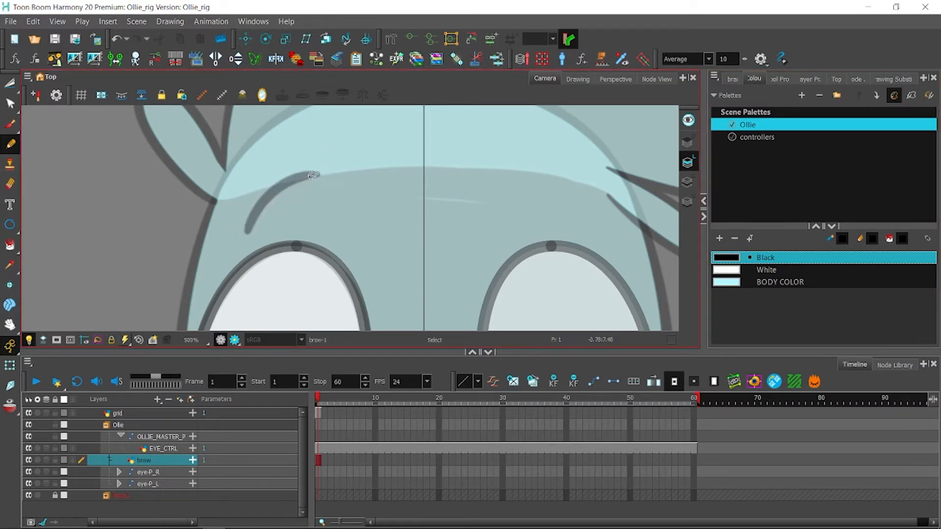
{"action": "left_click_drag", "start_coordinate": [319, 175], "coordinate": [246, 230]}
{"action": "key", "text": "ctrl+z"}
{"action": "left_click_drag", "start_coordinate": [319, 174], "coordinate": [245, 232]}
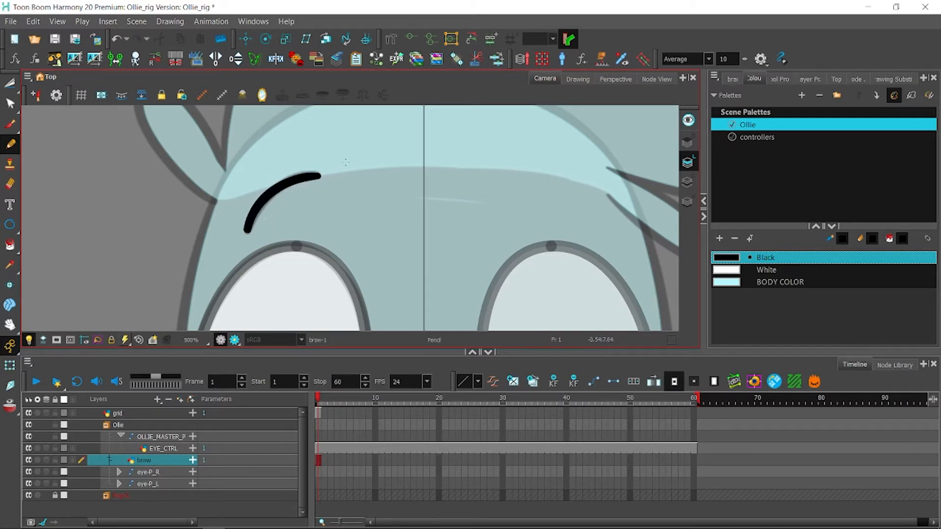
Step: Check the brow stroke's curve with the Contour Editor and save the scene
{"action": "left_click", "coordinate": [10, 106]}
{"action": "left_click", "coordinate": [251, 221]}
{"action": "key", "text": "2"}
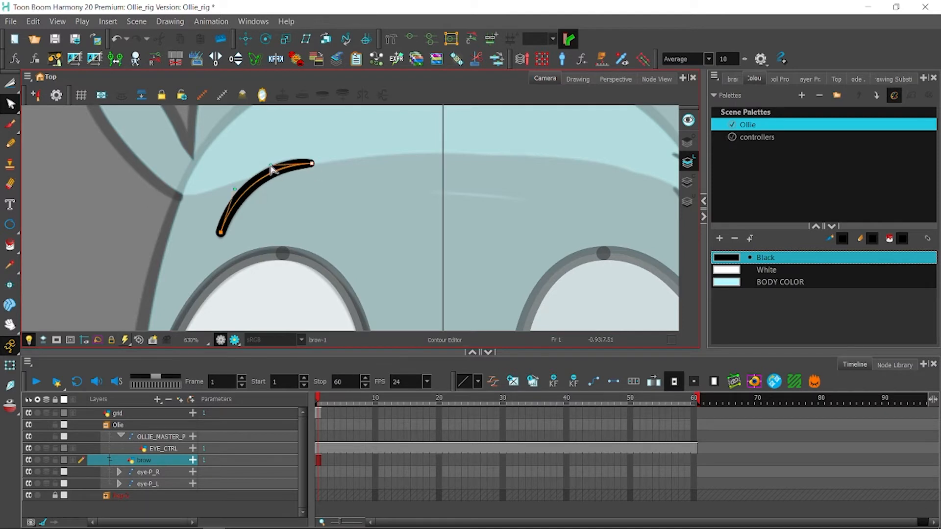
{"action": "left_click", "coordinate": [336, 142]}
{"action": "key", "text": "1"}
{"action": "key", "text": "1"}
{"action": "key", "text": "1"}
{"action": "left_click_drag", "start_coordinate": [347, 142], "coordinate": [326, 93]}
{"action": "key", "text": "2"}
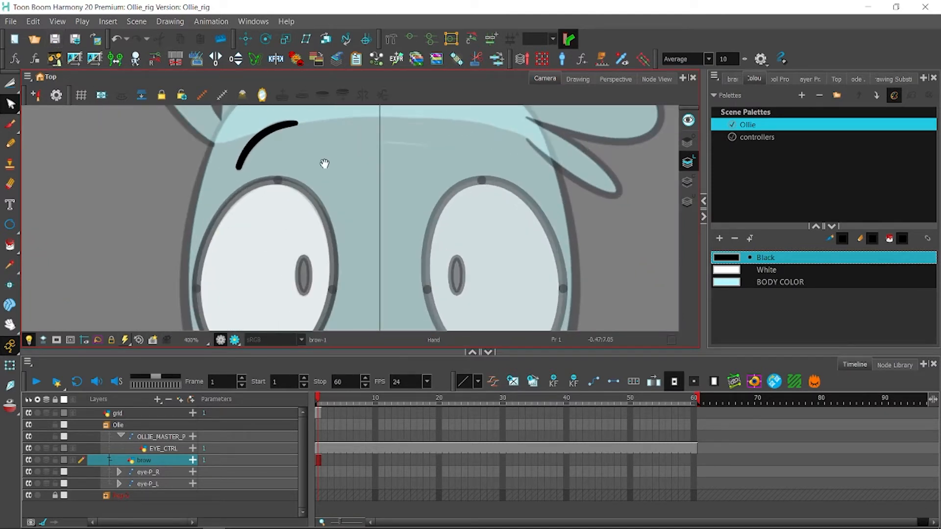
Step: Create empty drawing 2 on the brow layer and show the layer's drawing substitutions
{"action": "left_click_drag", "start_coordinate": [325, 163], "coordinate": [327, 252]}
{"action": "left_click_drag", "start_coordinate": [403, 273], "coordinate": [396, 241]}
{"action": "key", "text": "1"}
{"action": "key", "text": "1"}
{"action": "key", "text": "1"}
{"action": "key", "text": "1"}
{"action": "key", "text": "1"}
{"action": "key", "text": "2"}
{"action": "key", "text": "2"}
{"action": "key", "text": "2"}
{"action": "key", "text": "2"}
{"action": "key", "text": "2"}
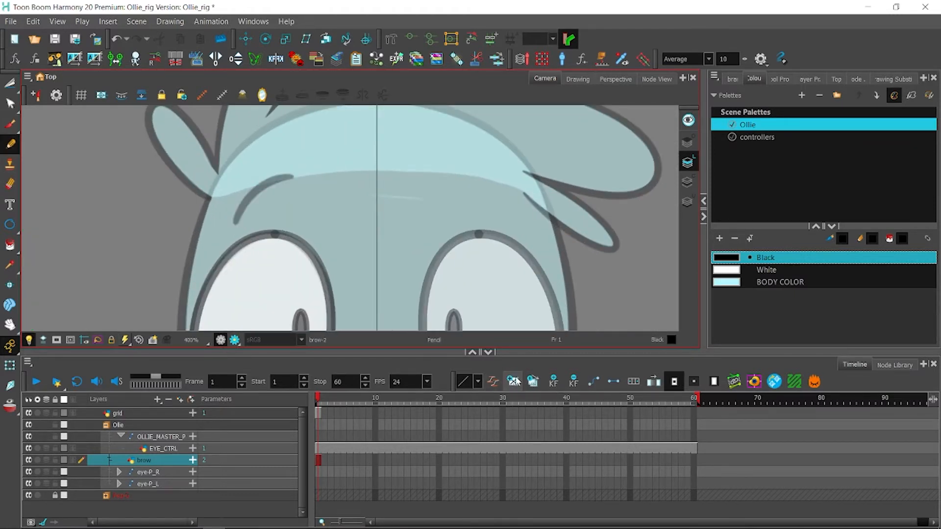
{"action": "left_click", "coordinate": [907, 80]}
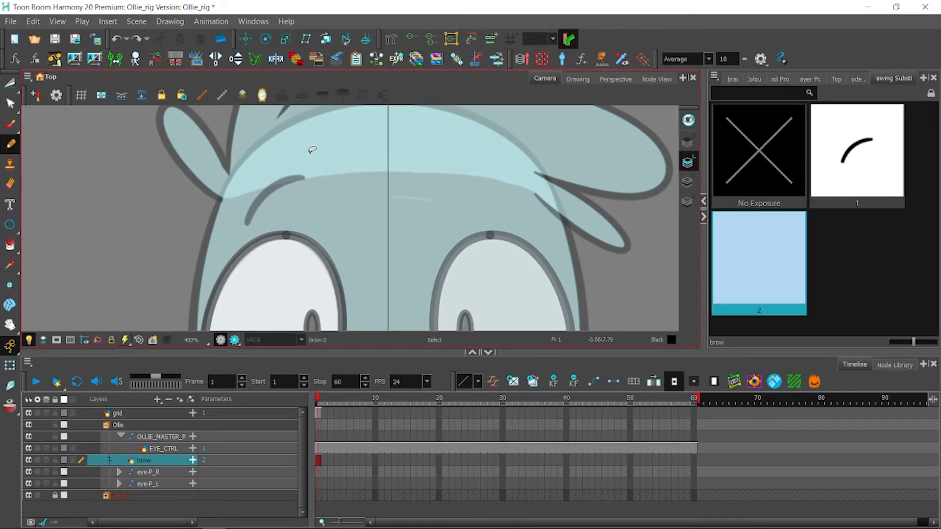
Step: Draw a steep, narrow arched brow in drawing 2 of the brow layer
{"action": "key", "text": "ctrl+z"}
{"action": "mouse_move", "coordinate": [260, 182]}
{"action": "left_mouse_down"}
{"action": "mouse_move", "coordinate": [285, 134]}
{"action": "mouse_move", "coordinate": [316, 159]}
{"action": "left_mouse_up"}
{"action": "key", "text": "1"}
{"action": "key", "text": "1"}
{"action": "key", "text": "1"}
{"action": "key", "text": "1"}
{"action": "key", "text": "1"}
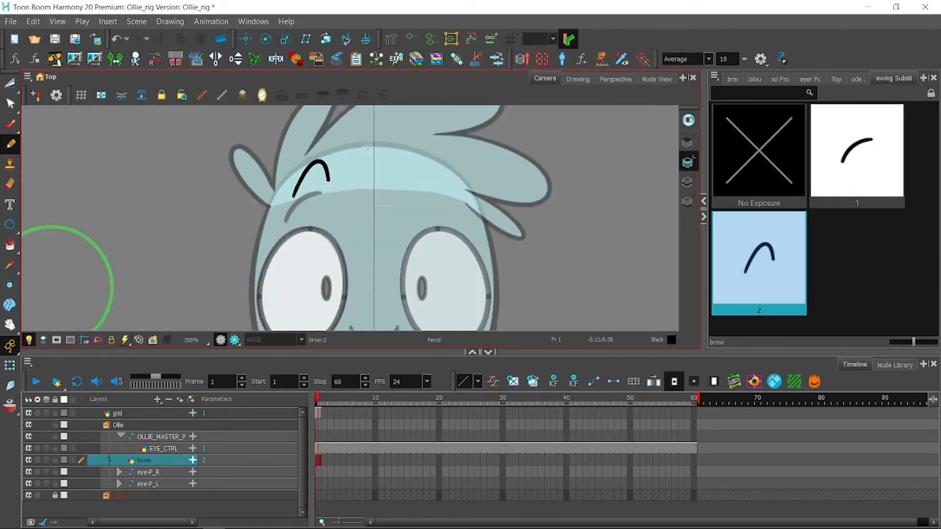
{"action": "key", "text": "2"}
{"action": "key", "text": "2"}
{"action": "key", "text": "2"}
{"action": "key", "text": "2"}
{"action": "key", "text": "2"}
{"action": "key", "text": "2"}
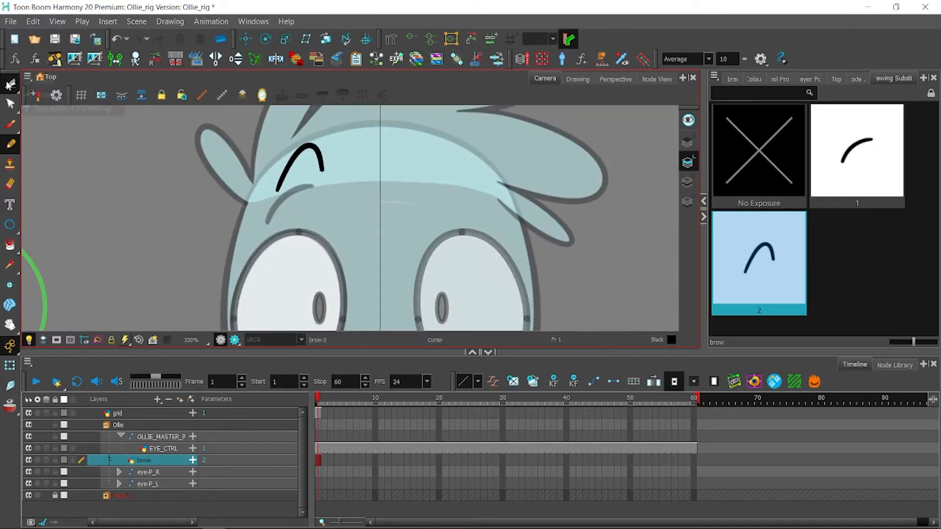
Step: Create drawing 3 of the brow layer with a soft, even arch above the left-hand eye
{"action": "key", "text": "alt+q"}
{"action": "key", "text": "1"}
{"action": "key", "text": "1"}
{"action": "key", "text": "1"}
{"action": "key", "text": "1"}
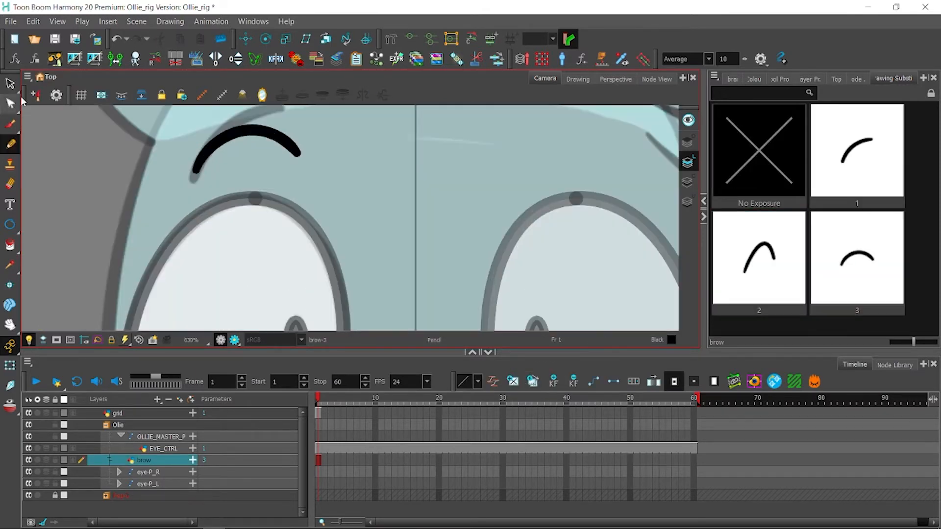
Step: Add drawing 4 to the brow layer with a nearly straight stroke slanting down toward the face's centre
{"action": "key", "text": "1"}
{"action": "key", "text": "1"}
{"action": "key", "text": "1"}
{"action": "key", "text": "2"}
{"action": "key", "text": "2"}
{"action": "key", "text": "alt+shift+r"}
{"action": "key", "text": "alt+slash"}
{"action": "key", "text": "ctrl+z"}
{"action": "left_click_drag", "start_coordinate": [210, 170], "coordinate": [302, 210]}
{"action": "key", "text": "1"}
Step: Create drawing 5 with an arched stroke dropping toward the face's centre, and adjust its points with the Contour Editor
{"action": "key", "text": "alt+shift+r"}
{"action": "key", "text": "2"}
{"action": "left_click_drag", "start_coordinate": [234, 199], "coordinate": [344, 212]}
{"action": "key", "text": "2"}
{"action": "key", "text": "2"}
{"action": "key", "text": "2"}
{"action": "key", "text": "alt+q"}
{"action": "left_click_drag", "start_coordinate": [354, 244], "coordinate": [403, 309]}
{"action": "key", "text": "Delete"}
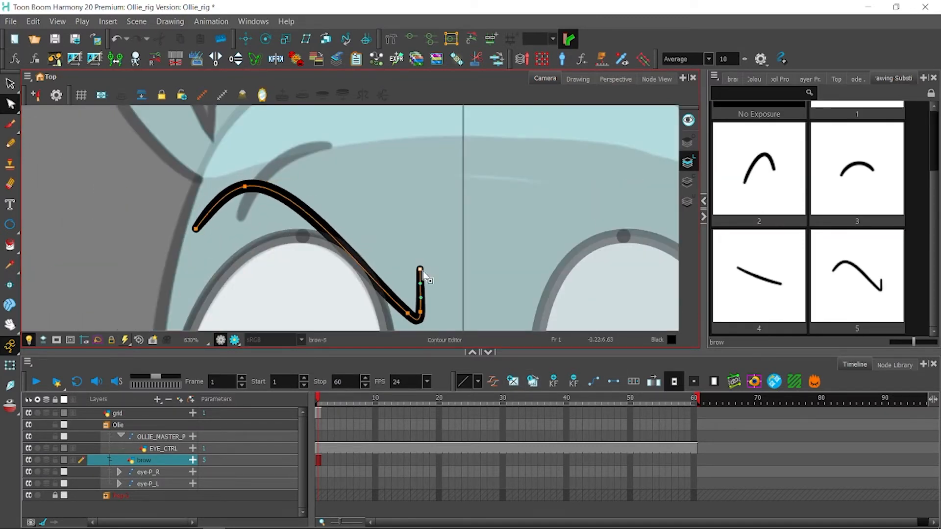
{"action": "left_click", "coordinate": [244, 186]}
{"action": "key", "text": "Escape"}
{"action": "key", "text": "1"}
{"action": "left_click", "coordinate": [310, 229]}
Step: Add drawing 6 to the brow layer with a shallow, downward-sagging curve above the eye
{"action": "key", "text": "alt+shift+r"}
{"action": "key", "text": "1"}
{"action": "key", "text": "1"}
{"action": "key", "text": "alt+slash"}
{"action": "left_click_drag", "start_coordinate": [252, 174], "coordinate": [343, 178]}
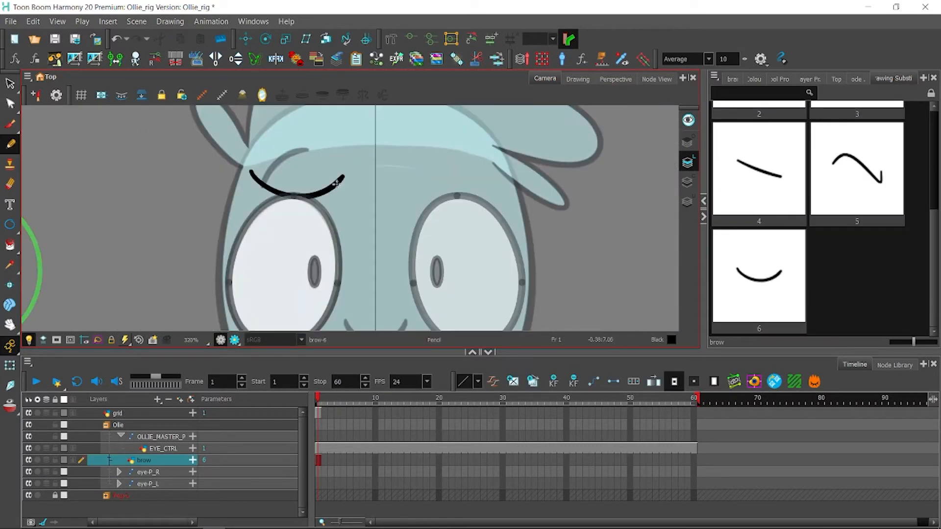
{"action": "key", "text": "1"}
{"action": "key", "text": "1"}
{"action": "key", "text": "1"}
{"action": "key", "text": "2"}
{"action": "key", "text": "2"}
{"action": "key", "text": "2"}
{"action": "key", "text": "2"}
Step: Add drawings 7 and 8 to the brow layer, each a curved stroke rising toward the face's centre
{"action": "key", "text": "alt+shift+r"}
{"action": "key", "text": "alt+slash"}
{"action": "left_click_drag", "start_coordinate": [197, 204], "coordinate": [262, 158]}
{"action": "key", "text": "alt+shift+r"}
{"action": "left_click_drag", "start_coordinate": [182, 229], "coordinate": [305, 157]}
Step: Create drawing 9 of the brow layer with a gentle S-shaped stroke rising toward the face's centre
{"action": "key", "text": "alt+shift+r"}
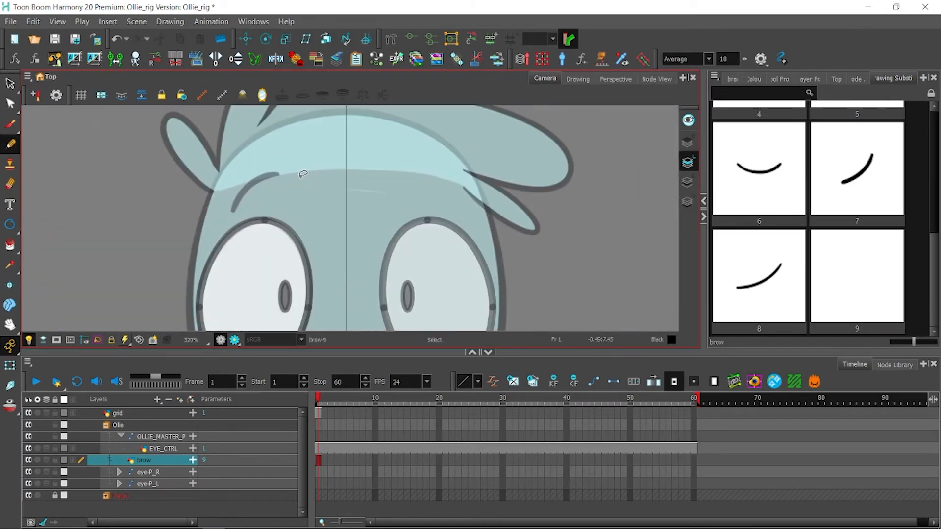
{"action": "left_click_drag", "start_coordinate": [251, 240], "coordinate": [350, 194]}
{"action": "key", "text": "2"}
{"action": "key", "text": "2"}
{"action": "key", "text": "alt+q"}
{"action": "key", "text": "1"}
{"action": "key", "text": "1"}
{"action": "key", "text": "1"}
{"action": "key", "text": "1"}
Step: Create drawing 10 of the brow layer with a deep U-shaped stroke, and save the scene
{"action": "left_click", "coordinate": [513, 382]}
{"action": "key", "text": "alt+slash"}
{"action": "key", "text": "2"}
{"action": "key", "text": "2"}
{"action": "key", "text": "2"}
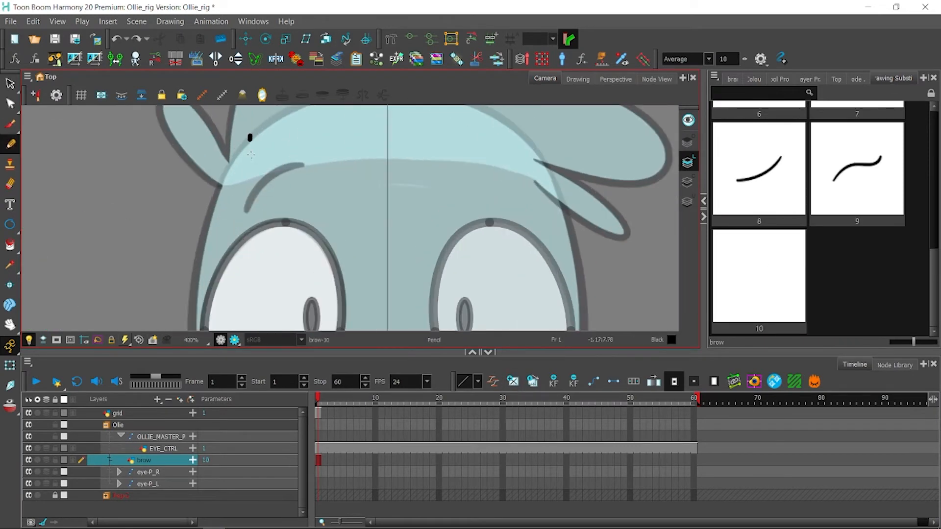
{"action": "key", "text": "ctrl+s"}
{"action": "mouse_move", "coordinate": [252, 148]}
{"action": "left_mouse_down"}
{"action": "mouse_move", "coordinate": [318, 147]}
{"action": "mouse_move", "coordinate": [313, 168]}
{"action": "left_mouse_up"}
Step: Add drawings 11 and 12 to the brow layer, a steep S-curve and a wavy stroke
{"action": "left_click", "coordinate": [518, 384]}
{"action": "key", "text": "1"}
{"action": "left_click", "coordinate": [513, 381]}
{"action": "mouse_move", "coordinate": [264, 214]}
{"action": "left_mouse_down"}
{"action": "mouse_move", "coordinate": [278, 179]}
{"action": "mouse_move", "coordinate": [329, 178]}
{"action": "left_mouse_up"}
Step: Create drawing 13 of the brow layer and draw one more brow shape in it
{"action": "left_click", "coordinate": [513, 381]}
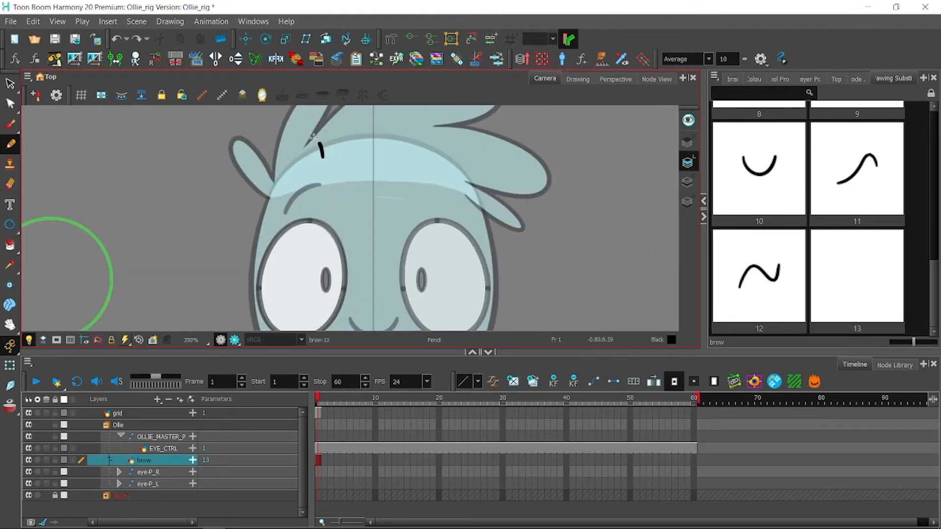
{"action": "key", "text": "ctrl+z"}
{"action": "key", "text": "2"}
{"action": "left_click_drag", "start_coordinate": [227, 272], "coordinate": [303, 174]}
{"action": "key", "text": "alt+q"}
{"action": "key", "text": "1"}
{"action": "key", "text": "shift+t"}
Step: Switch the brow layer back to drawing 1 and save the scene
{"action": "left_click", "coordinate": [856, 157]}
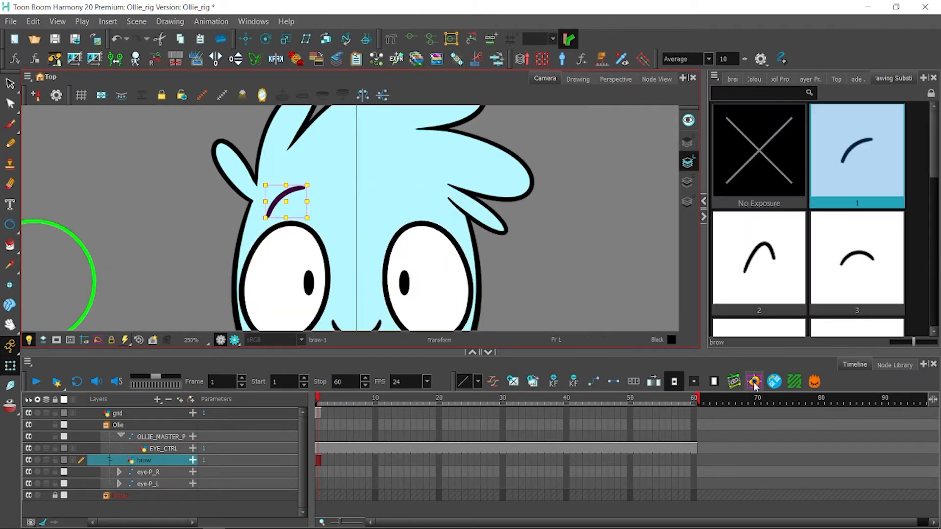
{"action": "key", "text": "1"}
{"action": "key", "text": "1"}
{"action": "key", "text": "1"}
{"action": "key", "text": "ctrl+s"}
{"action": "key", "text": "2"}
{"action": "key", "text": "2"}
{"action": "key", "text": "2"}
{"action": "key", "text": "2"}
{"action": "key", "text": "2"}
Step: Expand the eye layers and extend the brow drawing's exposure through frame 60
{"action": "left_click", "coordinate": [144, 460]}
{"action": "left_click", "coordinate": [119, 483]}
{"action": "scroll", "coordinate": [286, 458], "scroll_direction": "down", "scroll_amount": 5}
{"action": "key", "text": "F5"}
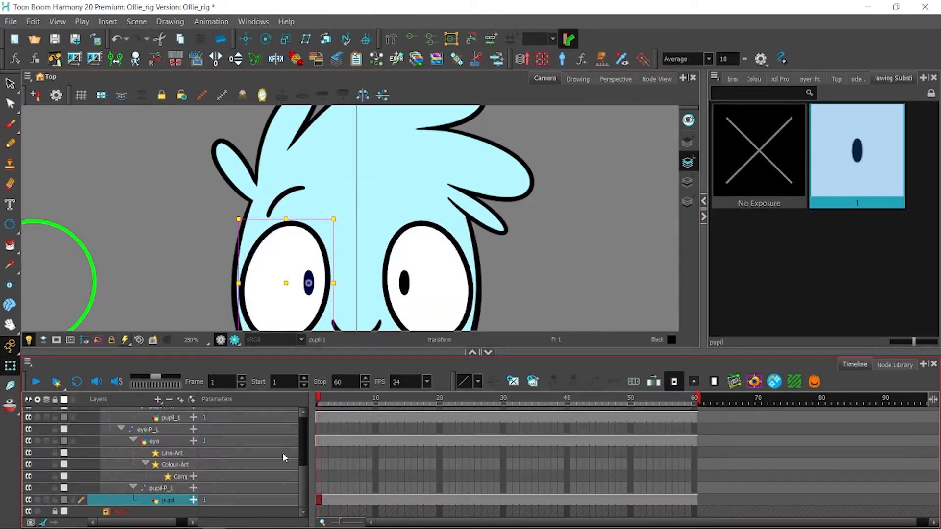
{"action": "scroll", "coordinate": [286, 458], "scroll_direction": "up", "scroll_amount": 10}
Step: Draw a square around the brow on its Colour Art layer, using the fill colour of the controllers palette
{"action": "left_click", "coordinate": [144, 460]}
{"action": "left_click", "coordinate": [9, 224]}
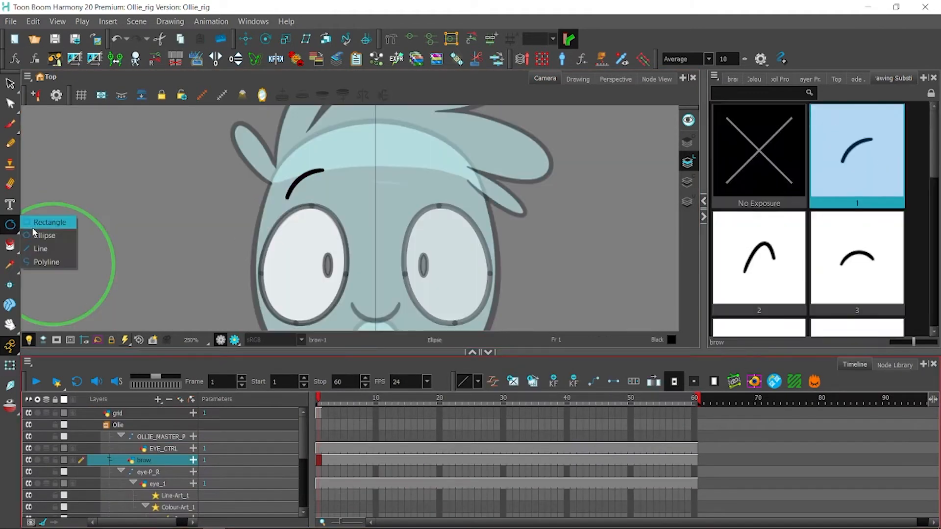
{"action": "left_click", "coordinate": [49, 223]}
{"action": "left_click", "coordinate": [688, 182]}
{"action": "left_click", "coordinate": [754, 79]}
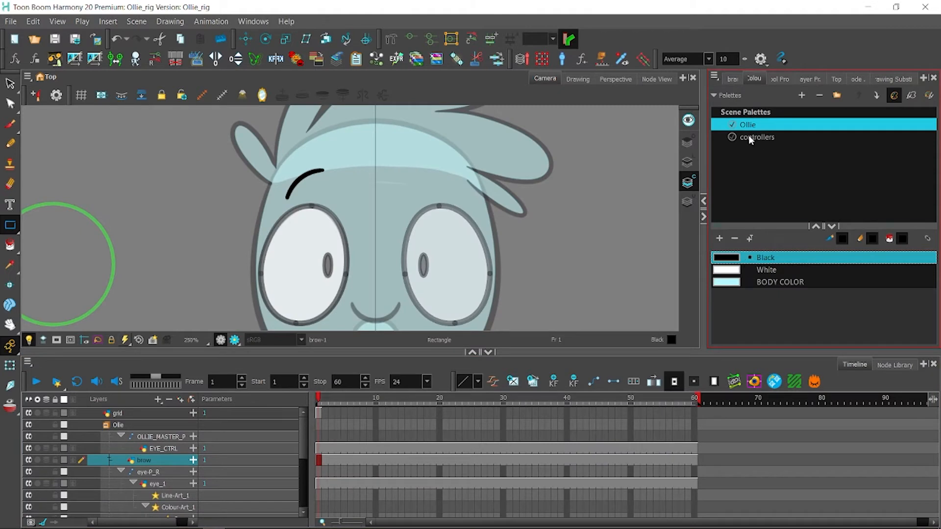
{"action": "left_click", "coordinate": [749, 137]}
{"action": "left_click", "coordinate": [725, 271]}
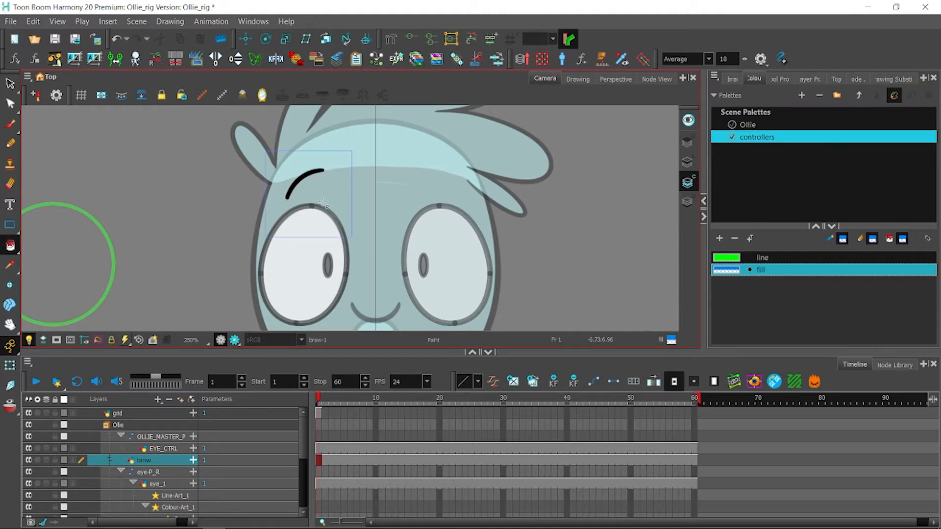
Step: Shift the square slightly upward to surround the brow, and expose the brow layer's drawings on successive frames
{"action": "left_click_drag", "start_coordinate": [244, 124], "coordinate": [235, 126]}
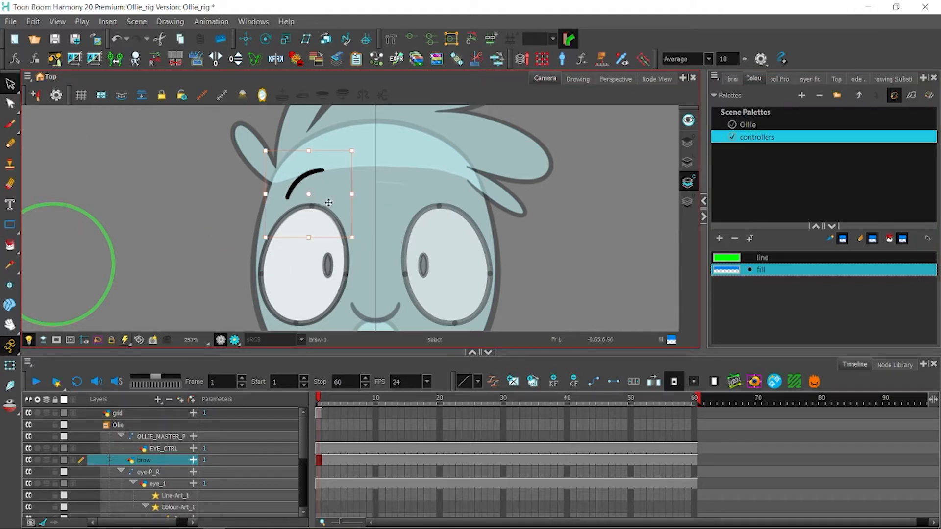
{"action": "left_click", "coordinate": [779, 79]}
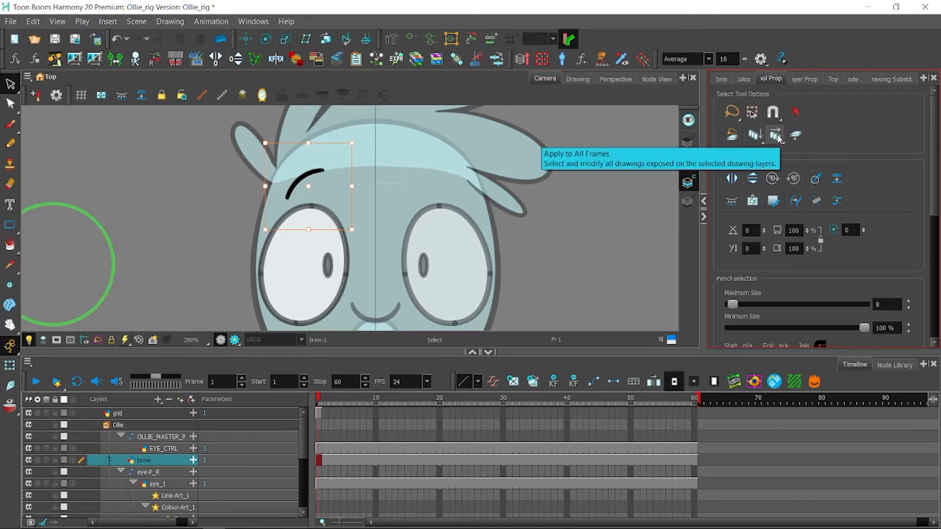
{"action": "key", "text": "period"}
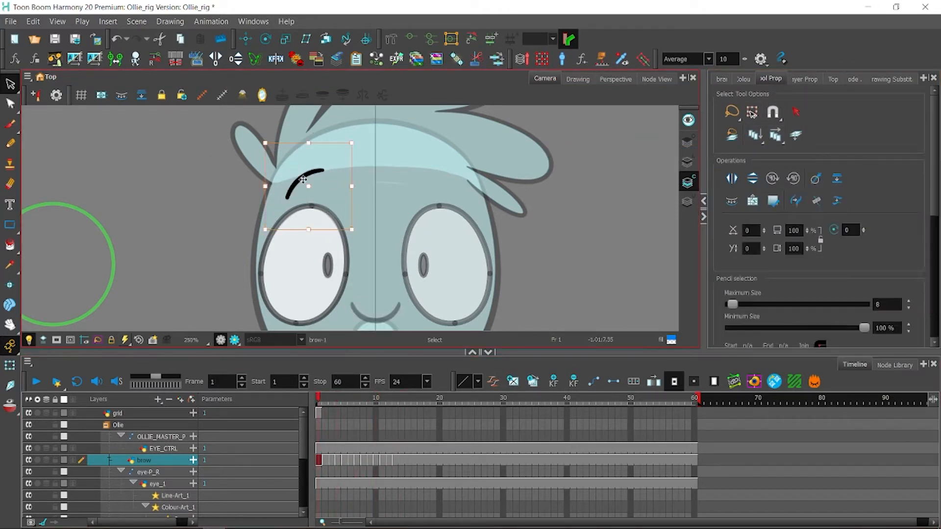
Step: Reshape the square around the brow into a wider, shorter rectangle that encloses the whole brow line
{"action": "left_click", "coordinate": [10, 225]}
{"action": "left_click_drag", "start_coordinate": [258, 142], "coordinate": [358, 225]}
{"action": "key", "text": "alt+s"}
{"action": "left_click", "coordinate": [204, 239]}
Step: Try moving the brow with the Transform tool and undo the move
{"action": "key", "text": "shift+t"}
{"action": "left_click", "coordinate": [219, 274]}
{"action": "left_click_drag", "start_coordinate": [314, 173], "coordinate": [327, 196]}
{"action": "key", "text": "ctrl+z"}
Step: Check whether the brow can be picked easily from a zoomed-out view of the whole character
{"action": "key", "text": "1"}
{"action": "key", "text": "1"}
{"action": "key", "text": "1"}
{"action": "key", "text": "1"}
{"action": "key", "text": "1"}
{"action": "key", "text": "1"}
{"action": "key", "text": "1"}
{"action": "key", "text": "1"}
{"action": "key", "text": "1"}
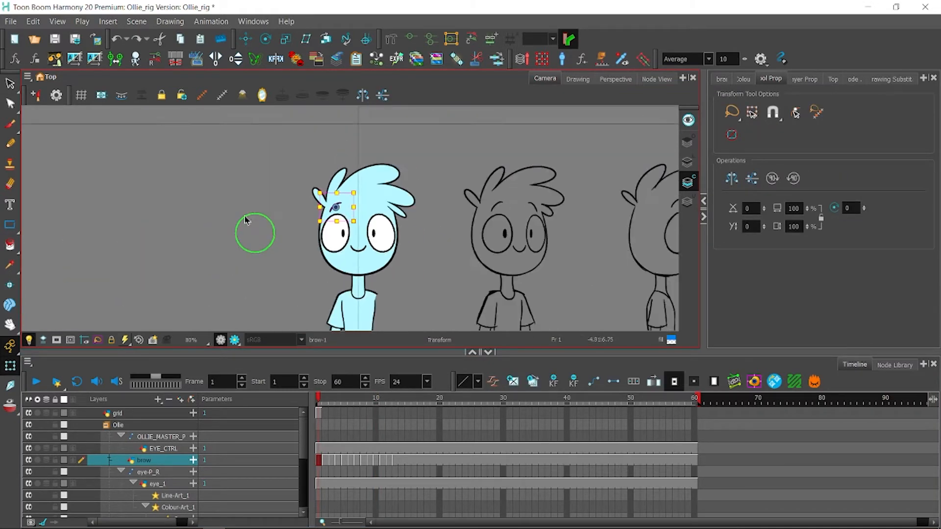
{"action": "left_click", "coordinate": [222, 214]}
{"action": "left_click", "coordinate": [339, 216]}
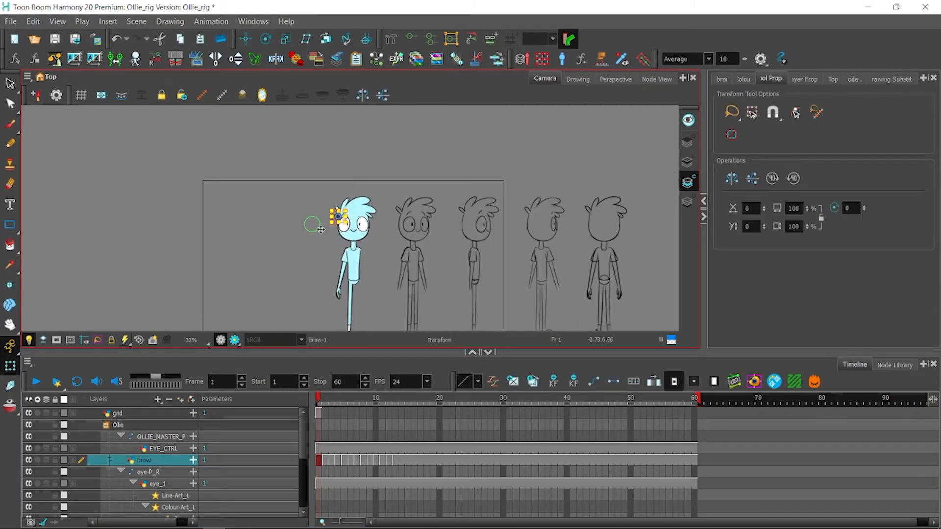
Step: Tighten and reposition the rectangle around the brow so it encloses the line more closely, finishing with the Transform tool
{"action": "key", "text": "2"}
{"action": "key", "text": "2"}
{"action": "key", "text": "2"}
{"action": "key", "text": "2"}
{"action": "key", "text": "2"}
{"action": "key", "text": "2"}
{"action": "key", "text": "2"}
{"action": "key", "text": "2"}
{"action": "key", "text": "2"}
{"action": "key", "text": "2"}
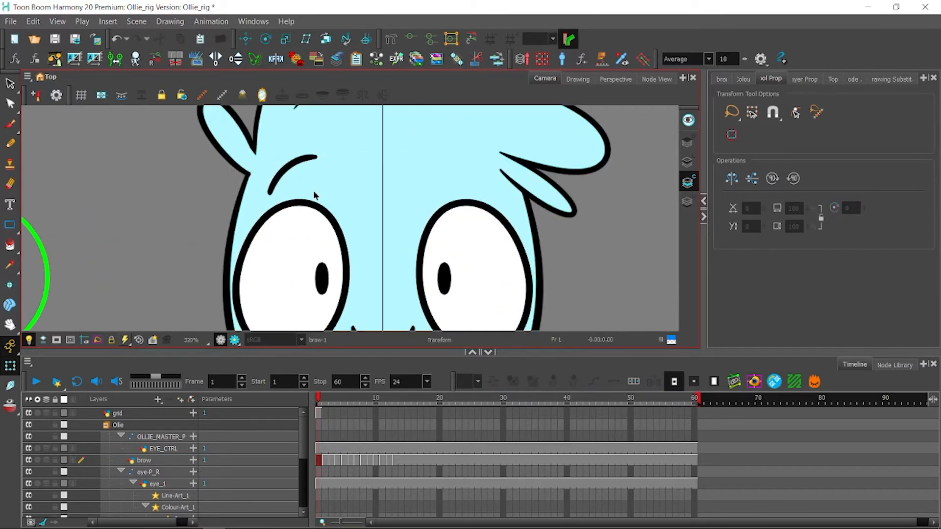
{"action": "left_click", "coordinate": [10, 83]}
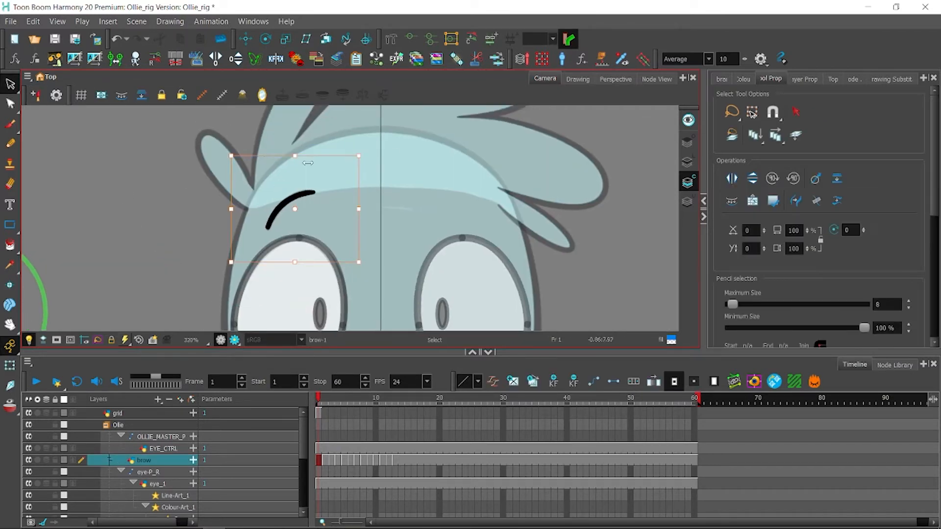
{"action": "key", "text": "Right"}
{"action": "key", "text": "Right"}
{"action": "key", "text": "Right"}
{"action": "key", "text": "Right"}
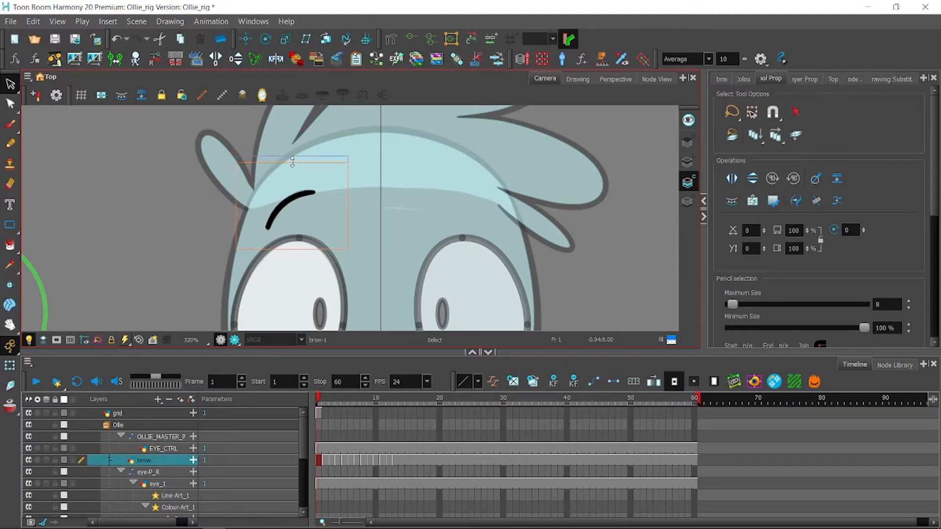
{"action": "left_click_drag", "start_coordinate": [322, 196], "coordinate": [325, 188]}
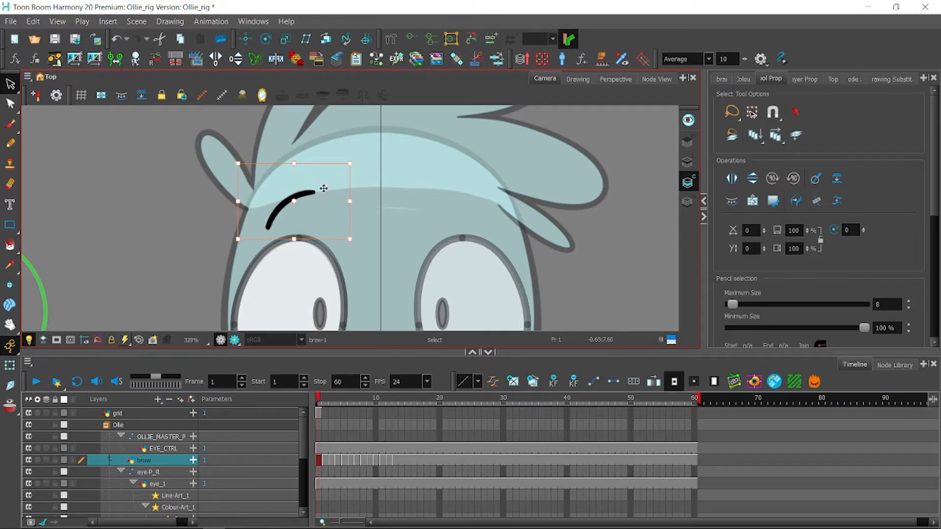
{"action": "left_click_drag", "start_coordinate": [323, 188], "coordinate": [323, 195]}
{"action": "key", "text": "shift+t"}
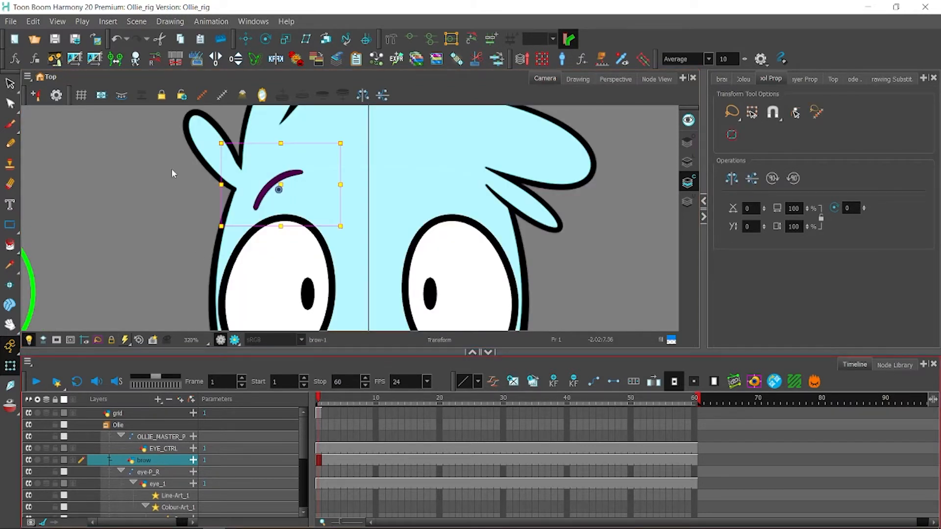
Step: Add the parent peg brow-P to the brow layer and copy the brow's pivot onto that peg
{"action": "left_click", "coordinate": [191, 400]}
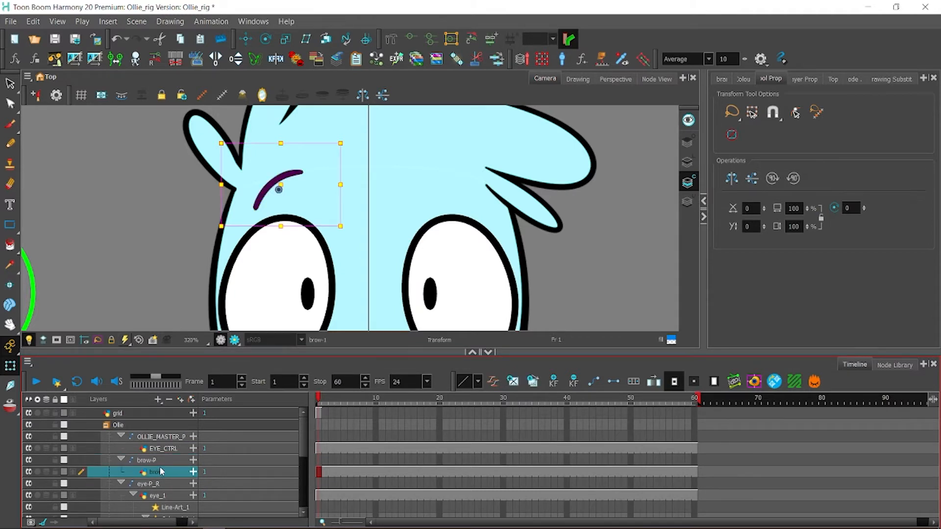
{"action": "left_click", "coordinate": [773, 383]}
{"action": "left_click", "coordinate": [424, 259]}
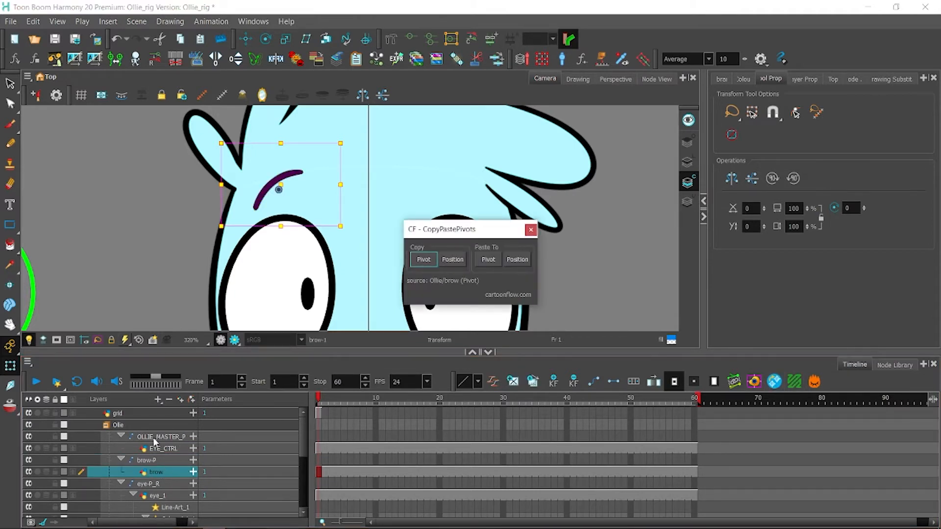
{"action": "left_click", "coordinate": [143, 460]}
{"action": "left_click", "coordinate": [488, 260]}
Step: Set the brow layer's Use Embedded Pivots option to Apply Embedded Pivot on Parent Peg, and close the CopyPastePivots window
{"action": "left_click", "coordinate": [177, 474]}
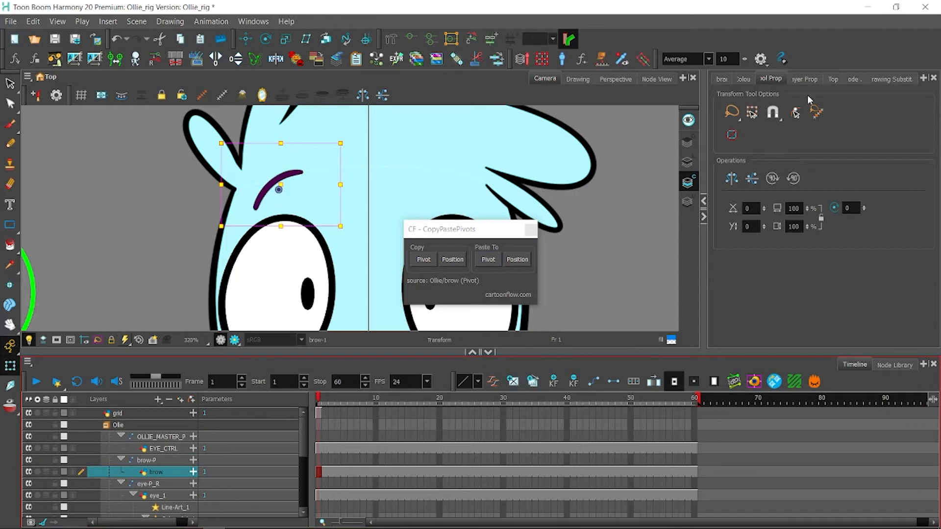
{"action": "left_click", "coordinate": [804, 79]}
{"action": "left_click", "coordinate": [822, 150]}
{"action": "left_click", "coordinate": [744, 150]}
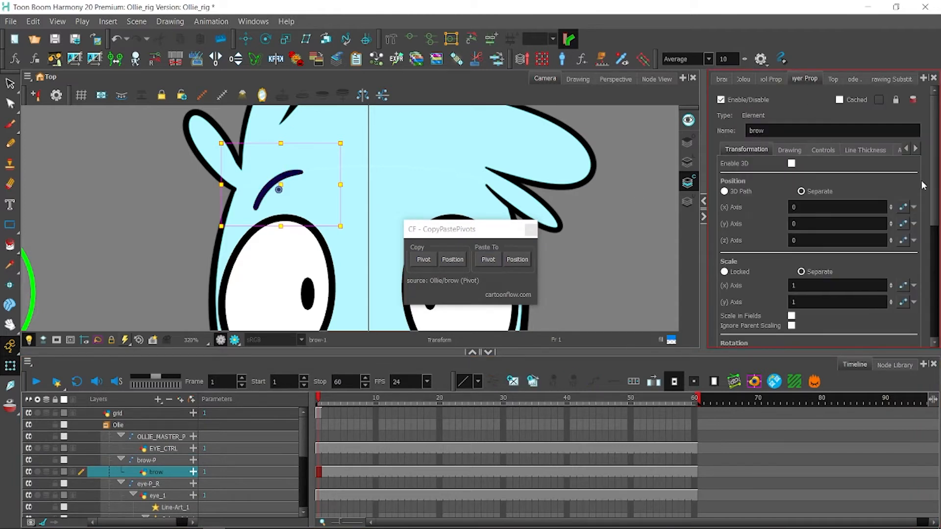
{"action": "scroll", "coordinate": [793, 221], "scroll_direction": "down", "scroll_amount": 5}
{"action": "left_click", "coordinate": [853, 259]}
{"action": "left_click", "coordinate": [833, 275]}
{"action": "left_click", "coordinate": [532, 226]}
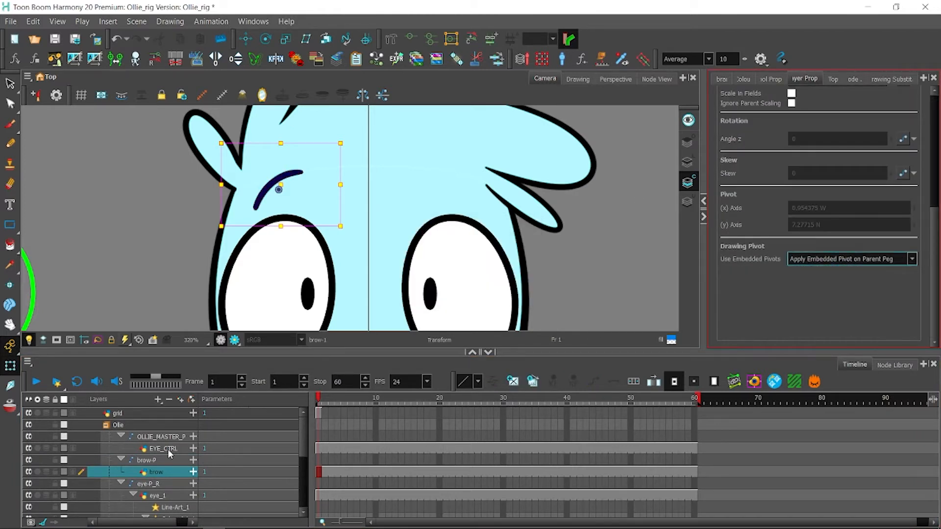
Step: Try moving the brow by its peg toward the other eye, and undo the move
{"action": "left_click", "coordinate": [166, 460]}
{"action": "left_click_drag", "start_coordinate": [273, 182], "coordinate": [383, 221]}
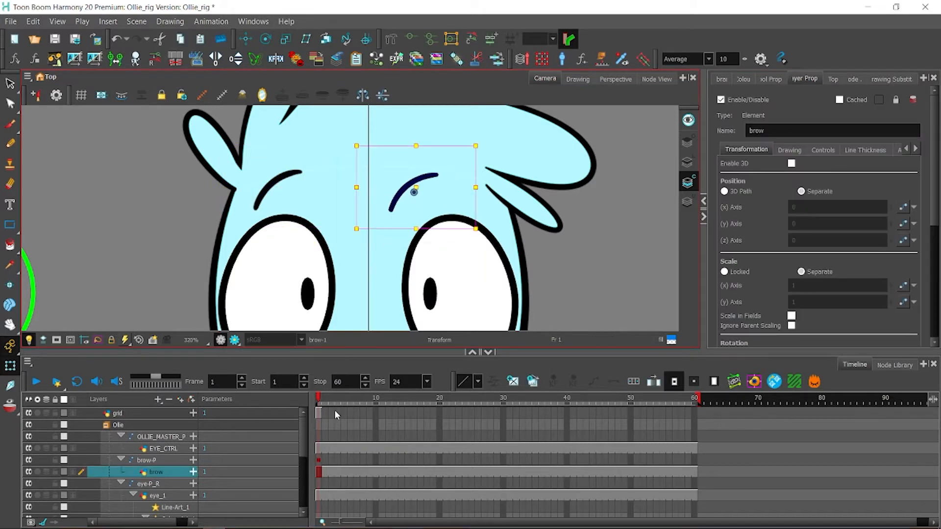
{"action": "key", "text": "ctrl+z"}
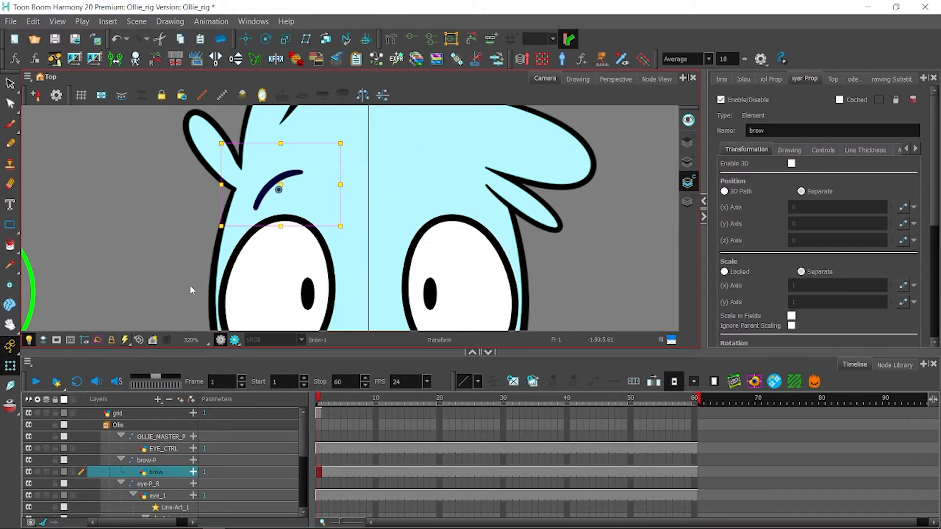
{"action": "left_click", "coordinate": [189, 285]}
Step: Collapse and duplicate the brow peg as brow-P_L and brow-P_R, and mirror one brow over the other eye using -1
{"action": "left_click", "coordinate": [134, 464]}
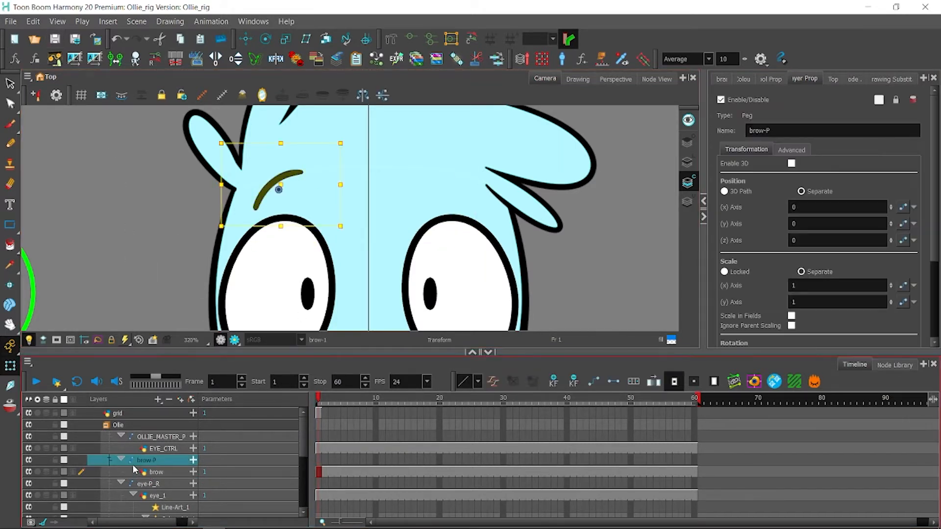
{"action": "left_click", "coordinate": [121, 460]}
{"action": "left_click", "coordinate": [145, 216]}
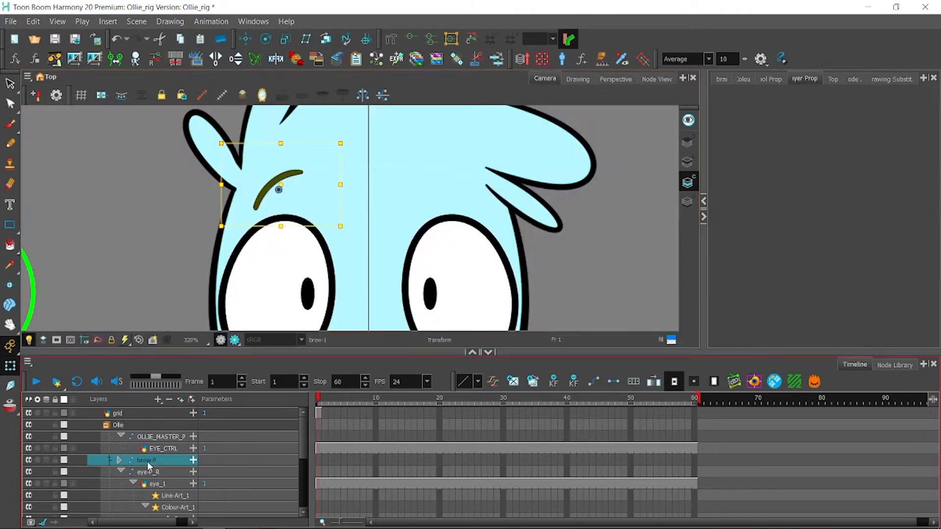
{"action": "scroll", "coordinate": [819, 220], "scroll_direction": "down", "scroll_amount": 3}
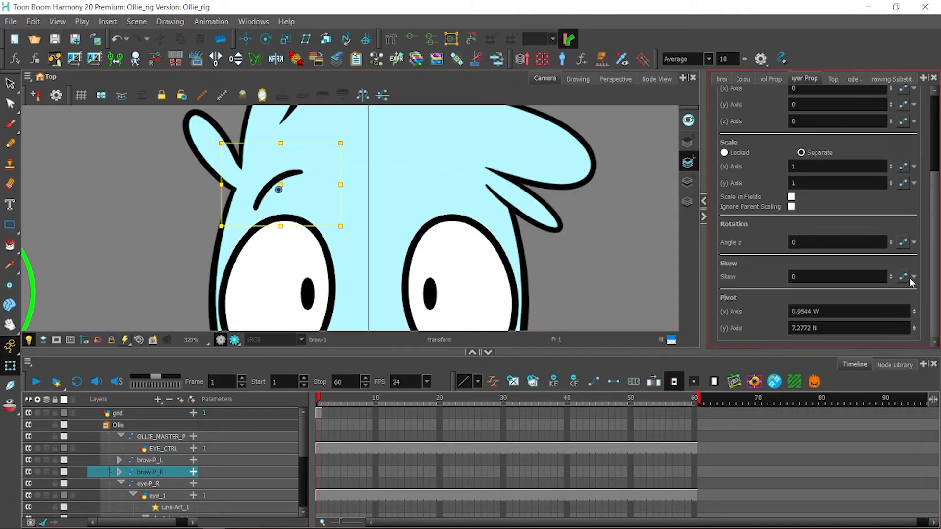
{"action": "type", "text": "-1"}
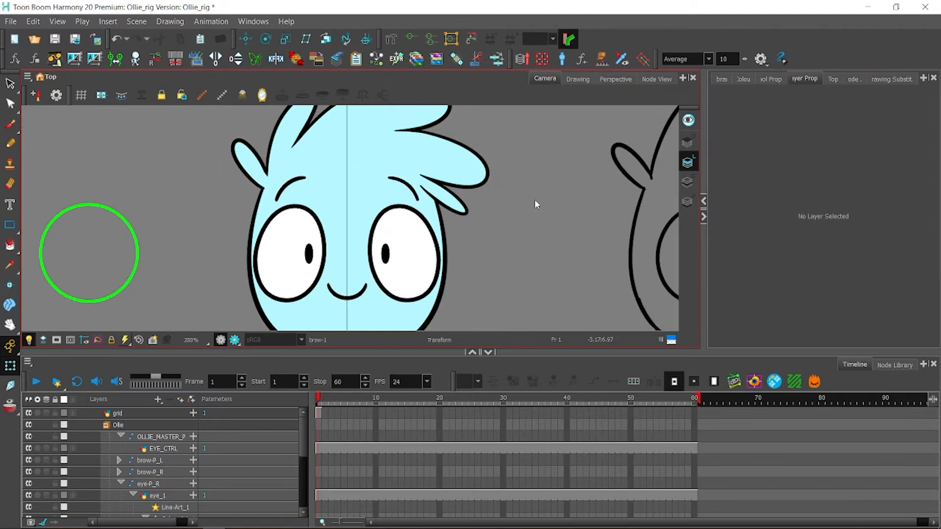
Step: Cycle the mirrored brow_1 layer through its substitution drawings and return it to drawing 1
{"action": "left_click", "coordinate": [396, 192]}
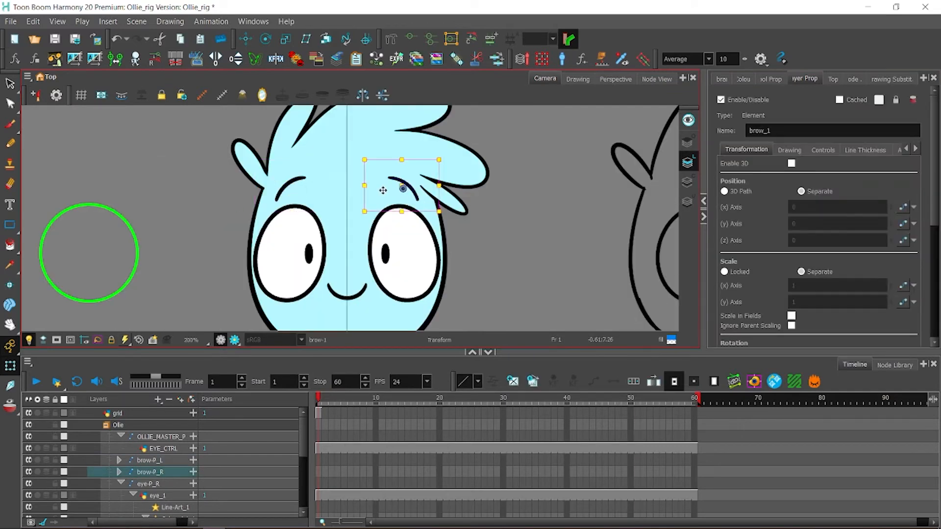
{"action": "key", "text": "bracketright"}
{"action": "key", "text": "bracketright"}
{"action": "key", "text": "bracketright"}
{"action": "key", "text": "bracketright"}
{"action": "key", "text": "bracketright"}
{"action": "key", "text": "bracketright"}
{"action": "key", "text": "bracketright"}
{"action": "key", "text": "bracketright"}
{"action": "key", "text": "bracketright"}
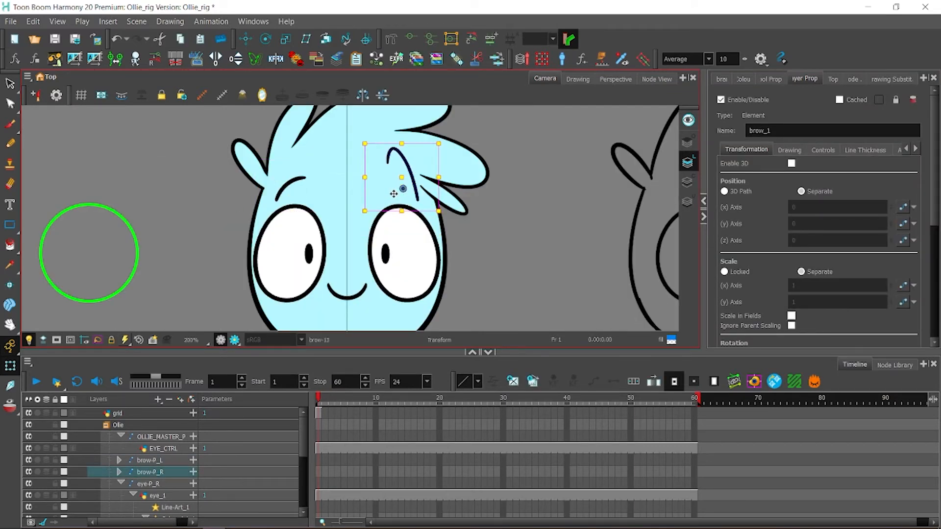
{"action": "key", "text": "bracketleft"}
{"action": "key", "text": "bracketleft"}
{"action": "key", "text": "bracketleft"}
{"action": "key", "text": "bracketleft"}
{"action": "key", "text": "bracketleft"}
{"action": "key", "text": "bracketleft"}
{"action": "key", "text": "bracketleft"}
{"action": "key", "text": "bracketleft"}
{"action": "key", "text": "bracketleft"}
{"action": "key", "text": "bracketleft"}
{"action": "key", "text": "bracketleft"}
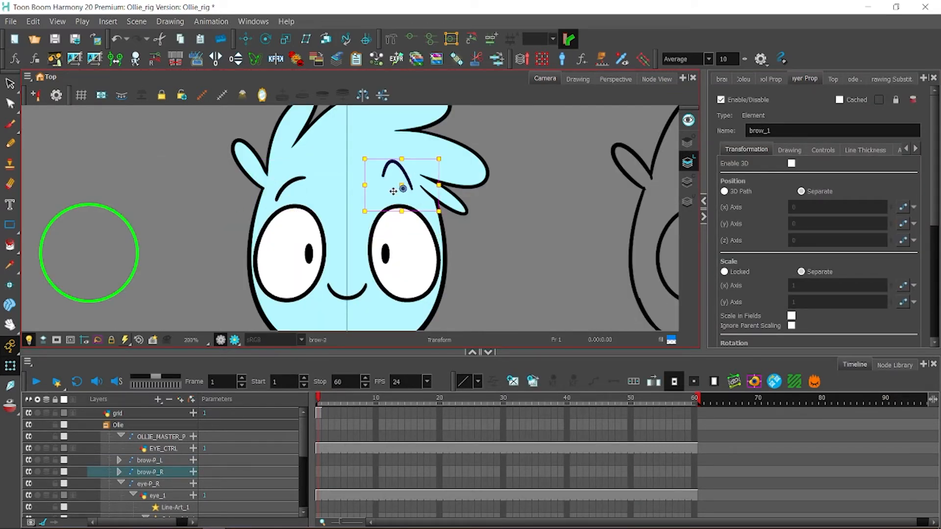
{"action": "left_click", "coordinate": [497, 140]}
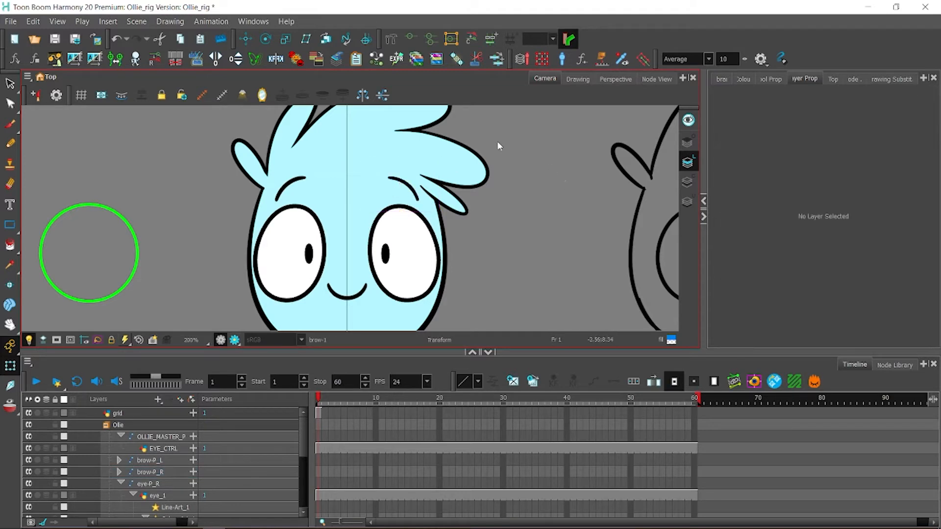
Step: Locate the brow pegs in the node view and reposition the FACE_P peg above the brow and eye pegs
{"action": "scroll", "coordinate": [221, 182], "scroll_direction": "down", "scroll_amount": 2}
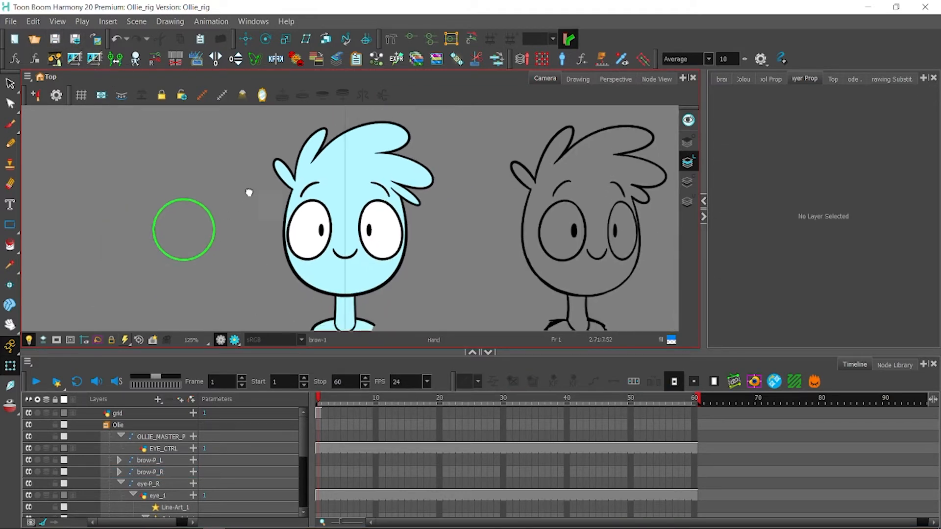
{"action": "scroll", "coordinate": [248, 191], "scroll_direction": "up", "scroll_amount": 2}
{"action": "scroll", "coordinate": [249, 199], "scroll_direction": "down", "scroll_amount": 2}
{"action": "scroll", "coordinate": [245, 209], "scroll_direction": "up", "scroll_amount": 1}
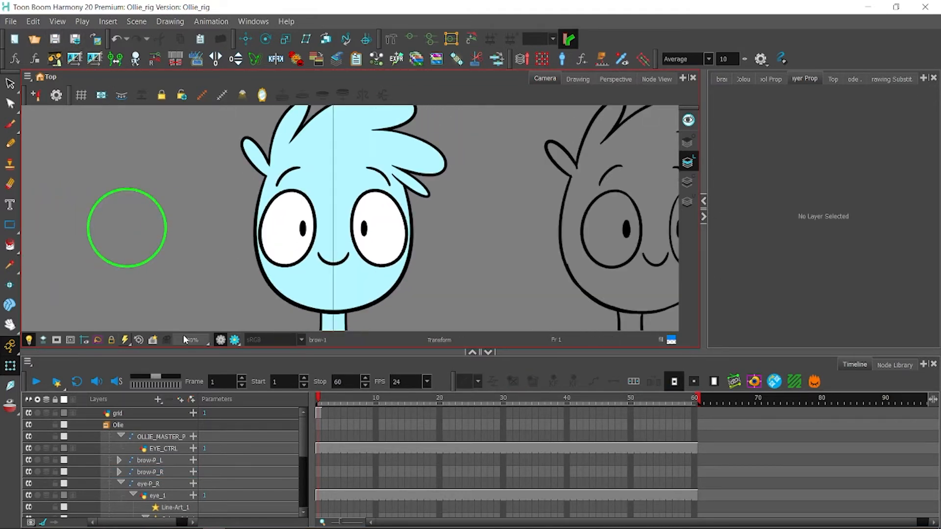
{"action": "key", "text": "2"}
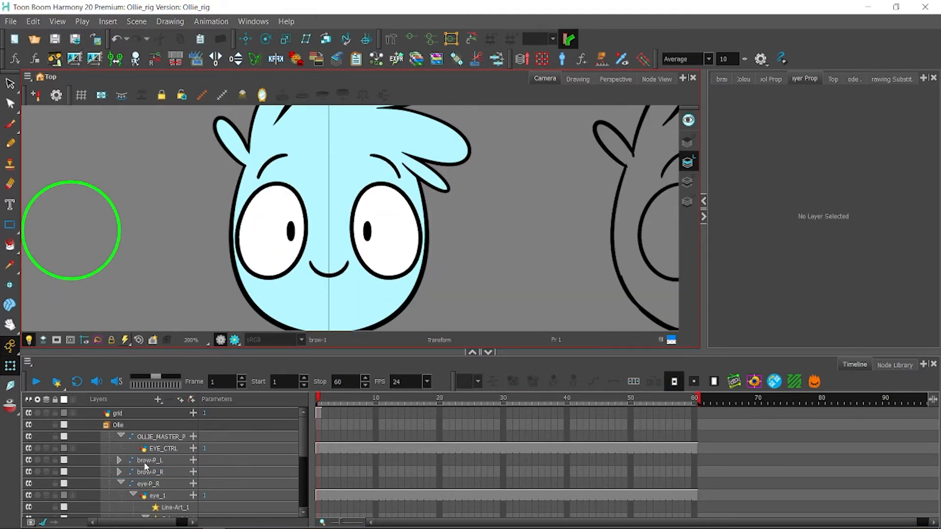
{"action": "left_click", "coordinate": [147, 461]}
{"action": "left_click", "coordinate": [656, 79]}
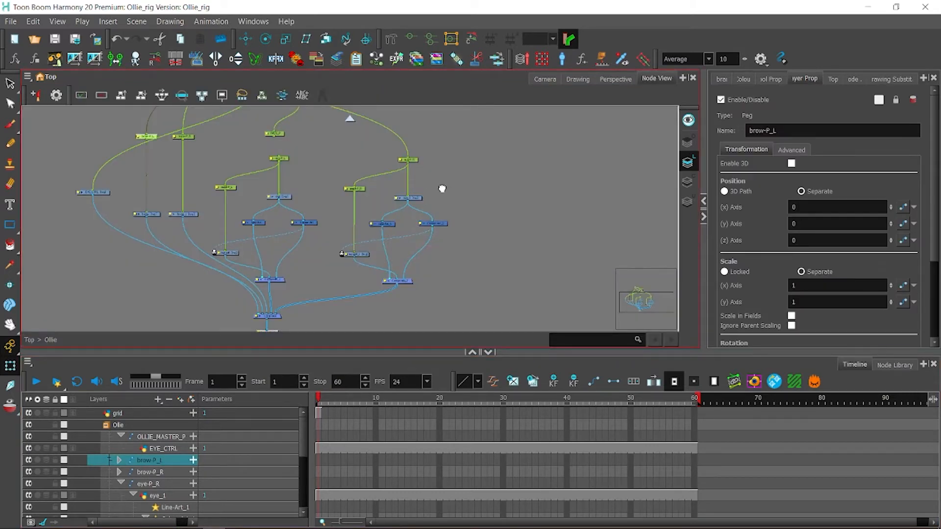
{"action": "left_click_drag", "start_coordinate": [361, 138], "coordinate": [405, 220]}
{"action": "left_click_drag", "start_coordinate": [317, 217], "coordinate": [294, 189]}
{"action": "left_click_drag", "start_coordinate": [363, 141], "coordinate": [282, 194]}
{"action": "left_click_drag", "start_coordinate": [293, 187], "coordinate": [321, 185]}
Step: Connect the FACE_P peg as the parent of both brow pegs and both eye pegs
{"action": "left_click", "coordinate": [319, 167]}
{"action": "left_click", "coordinate": [387, 169]}
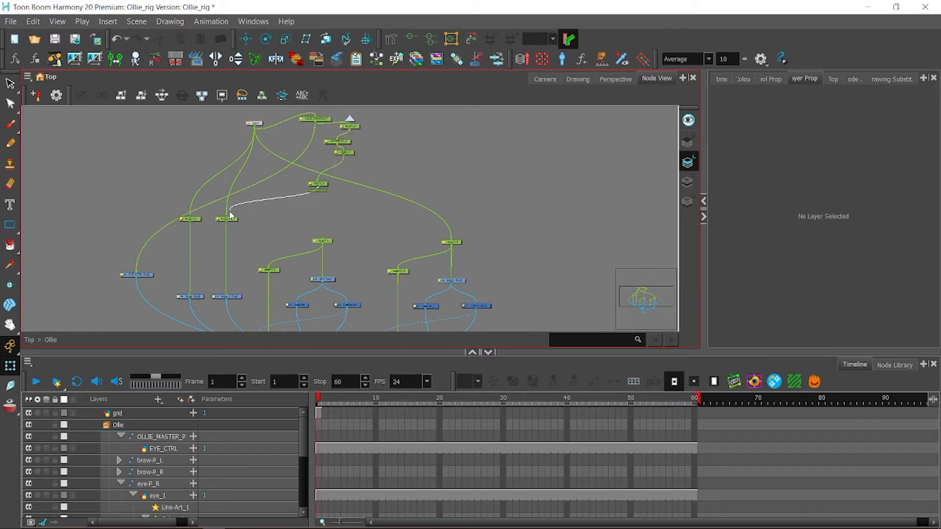
{"action": "left_click_drag", "start_coordinate": [230, 211], "coordinate": [227, 217]}
{"action": "left_click_drag", "start_coordinate": [318, 190], "coordinate": [190, 217]}
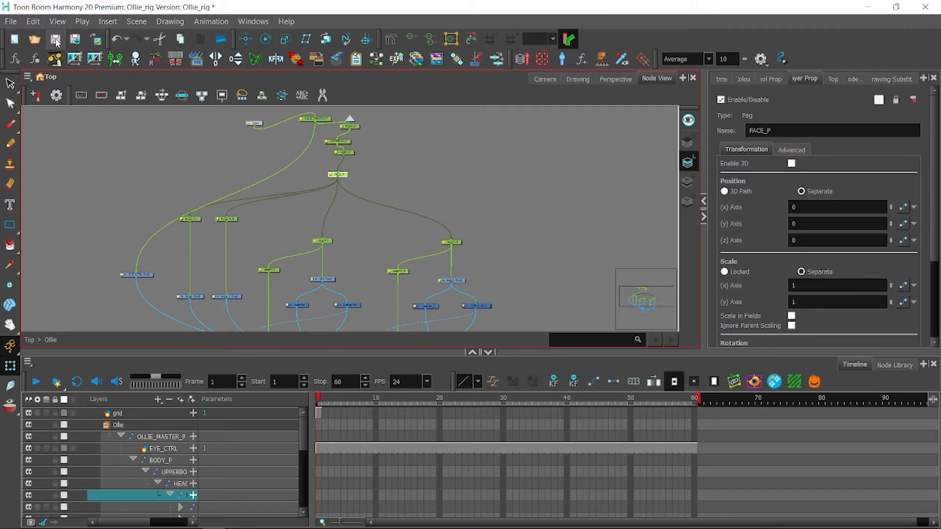
Step: Move the FACE_P peg's pivot from the body up to the centre of the mouth using the Rotate tool
{"action": "left_click", "coordinate": [544, 79]}
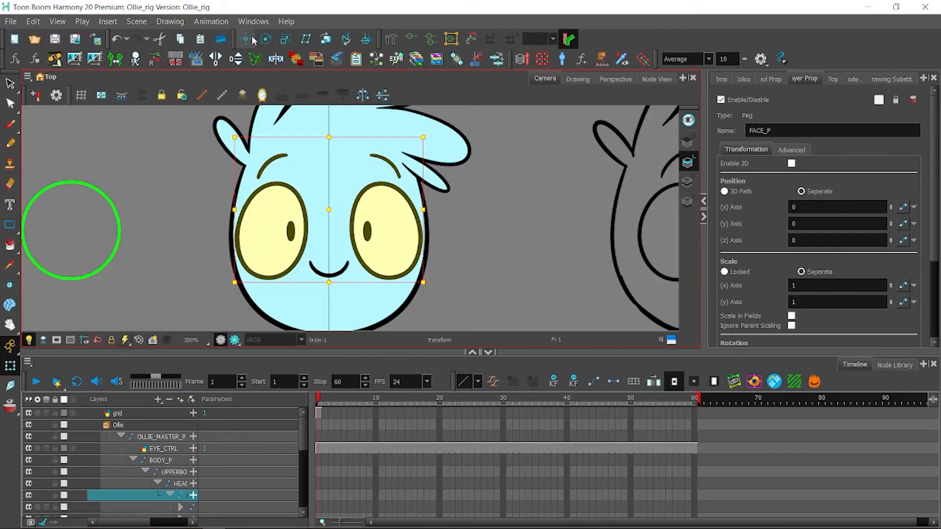
{"action": "left_click", "coordinate": [266, 38]}
{"action": "scroll", "coordinate": [366, 162], "scroll_direction": "down", "scroll_amount": 4}
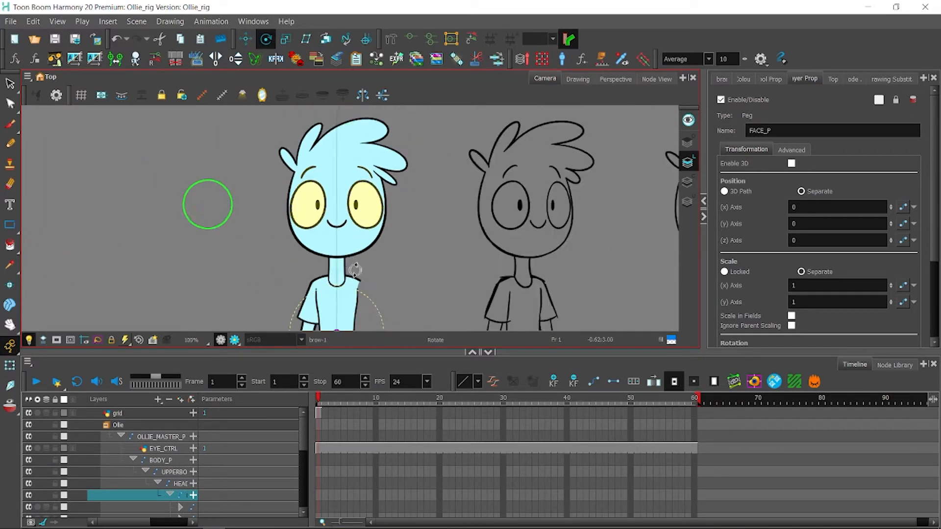
{"action": "left_click_drag", "start_coordinate": [338, 309], "coordinate": [336, 227]}
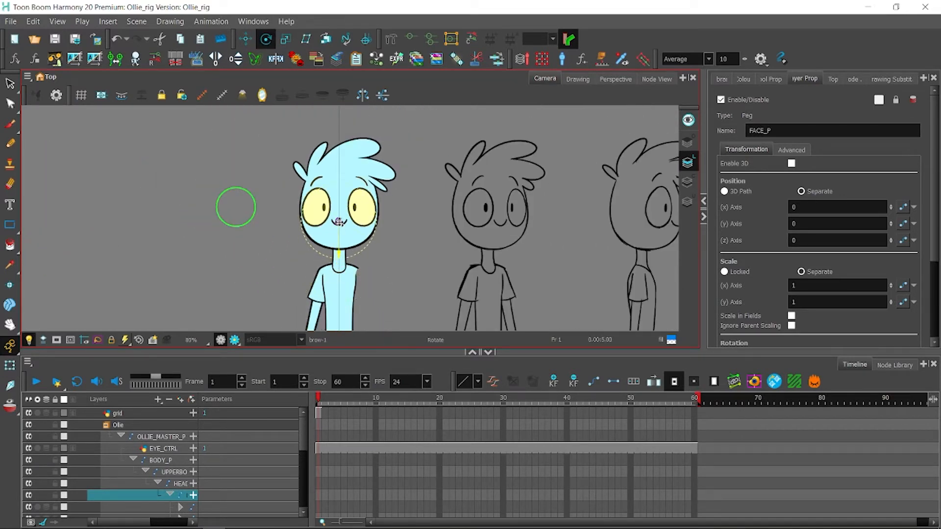
{"action": "key", "text": "2"}
{"action": "key", "text": "2"}
{"action": "key", "text": "2"}
{"action": "key", "text": "2"}
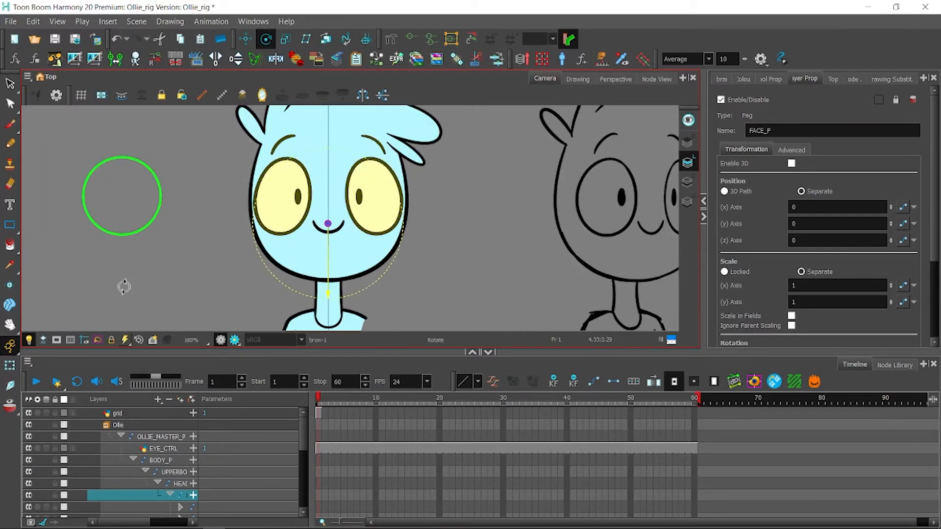
Step: Try moving the facial features by the FACE_P peg with the Transform tool, and undo the moves
{"action": "left_click", "coordinate": [11, 365]}
{"action": "key", "text": "space"}
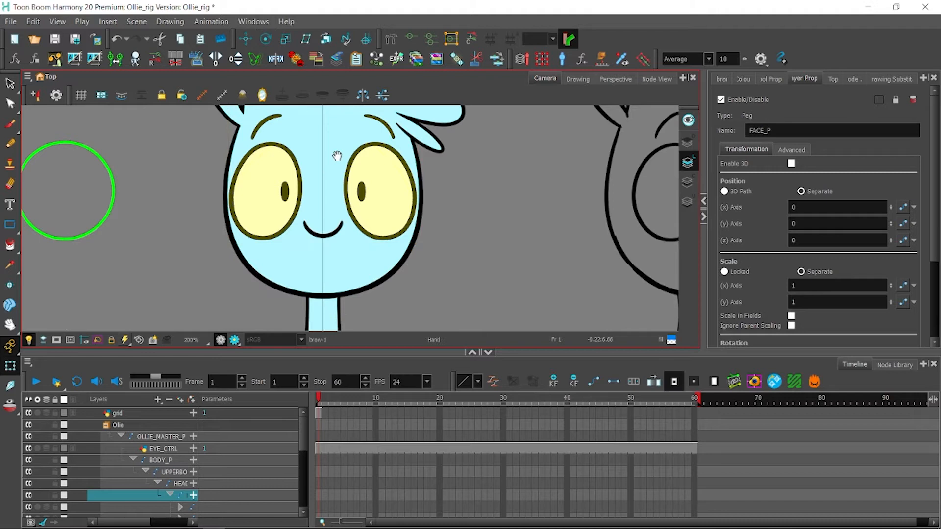
{"action": "key", "text": "1"}
{"action": "mouse_move", "coordinate": [337, 156]}
{"action": "left_mouse_down"}
{"action": "mouse_move", "coordinate": [330, 203]}
{"action": "mouse_move", "coordinate": [327, 139]}
{"action": "mouse_move", "coordinate": [321, 155]}
{"action": "left_mouse_up"}
{"action": "key", "text": "ctrl+z"}
{"action": "key", "text": "ctrl+z"}
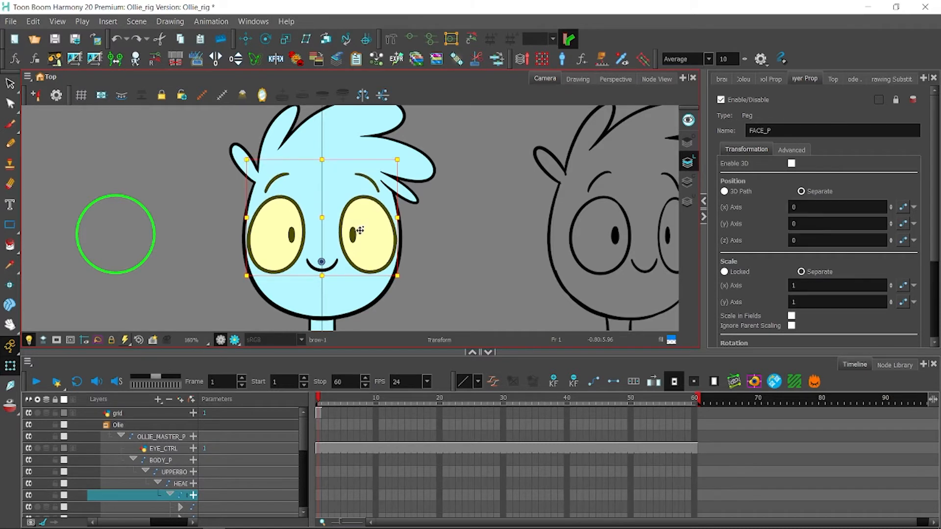
{"action": "left_click_drag", "start_coordinate": [361, 231], "coordinate": [371, 228]}
{"action": "key", "text": "ctrl+z"}
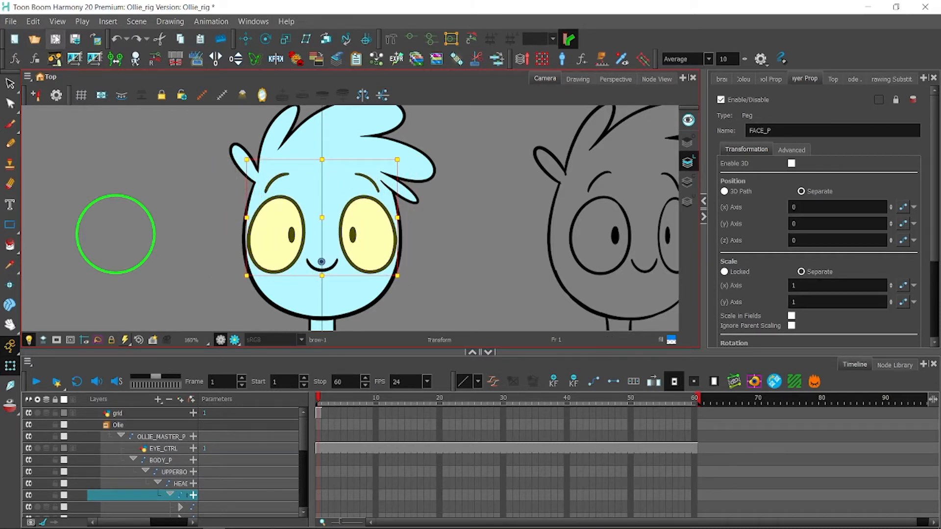
Step: Save the scene and set the FACE_P peg's X pivot to 0
{"action": "left_click", "coordinate": [55, 38]}
{"action": "left_click", "coordinate": [157, 147]}
{"action": "left_click", "coordinate": [656, 79]}
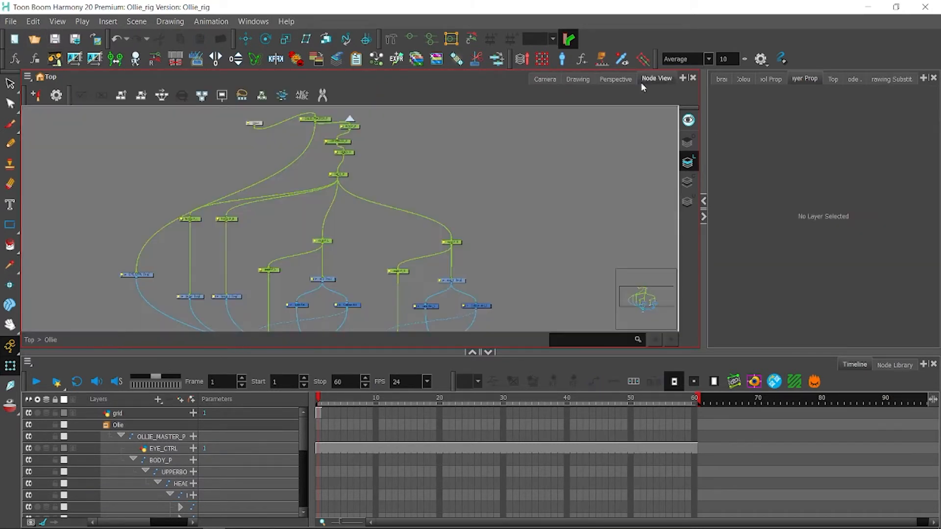
{"action": "left_click", "coordinate": [338, 174]}
{"action": "left_click", "coordinate": [545, 78]}
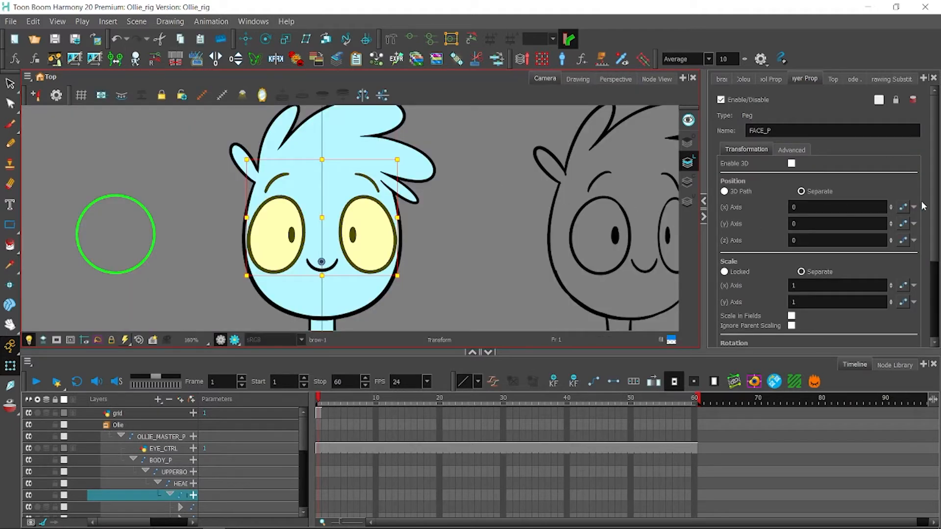
{"action": "scroll", "coordinate": [904, 324], "scroll_direction": "down", "scroll_amount": 3}
{"action": "left_click", "coordinate": [848, 311]}
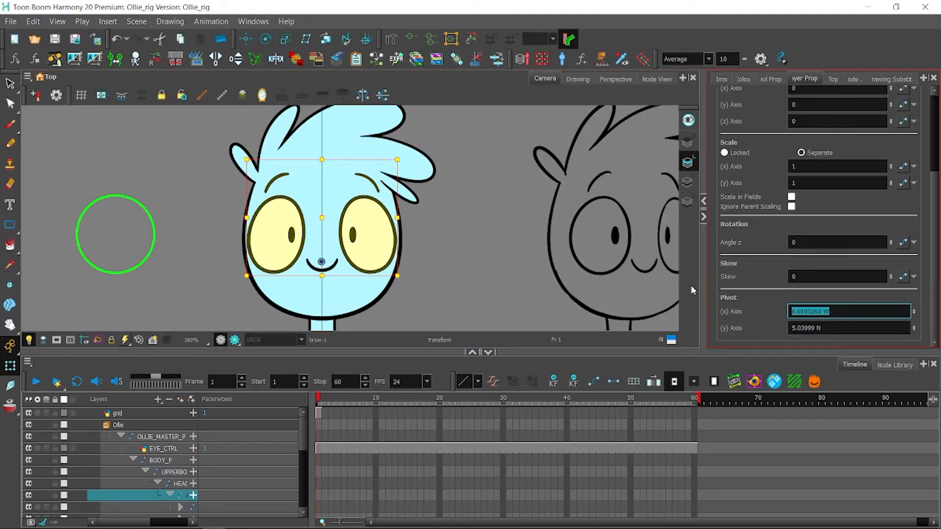
{"action": "type", "text": "0"}
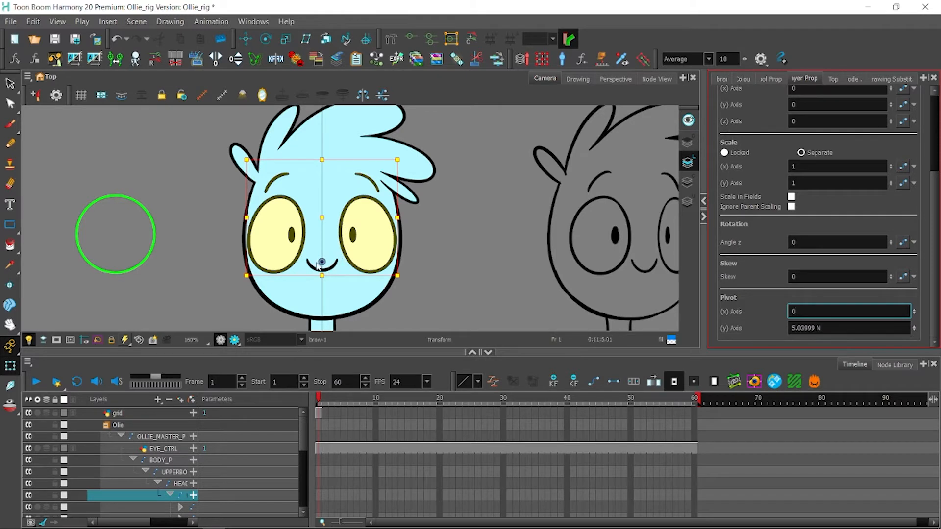
Step: Move the FACE_P peg's pivot slightly down onto the mouth line with the Rotate tool and set its X pivot to 0
{"action": "left_click", "coordinate": [265, 39]}
{"action": "left_click_drag", "start_coordinate": [322, 263], "coordinate": [322, 267]}
{"action": "left_click", "coordinate": [847, 311]}
{"action": "type", "text": "0"}
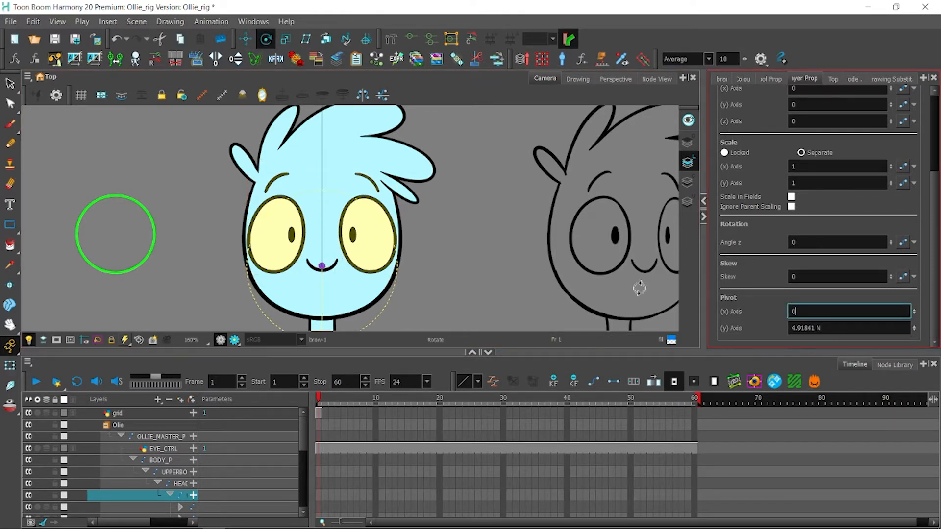
Step: Try stretching the face vertically by the FACE_P peg with the Transform tool, undo it, and save the scene
{"action": "left_click", "coordinate": [10, 365]}
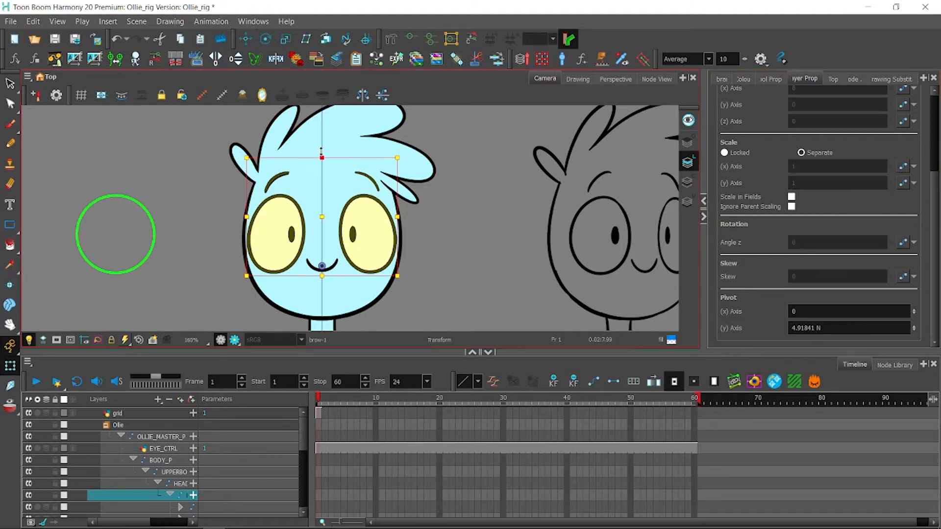
{"action": "mouse_move", "coordinate": [321, 151]}
{"action": "left_mouse_down"}
{"action": "mouse_move", "coordinate": [327, 167]}
{"action": "mouse_move", "coordinate": [328, 147]}
{"action": "mouse_move", "coordinate": [327, 166]}
{"action": "left_mouse_up"}
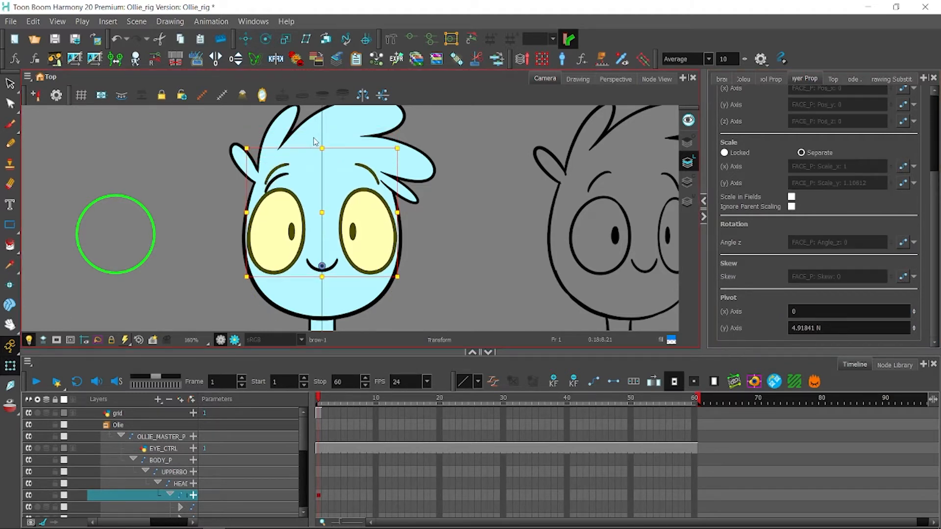
{"action": "left_click", "coordinate": [55, 43]}
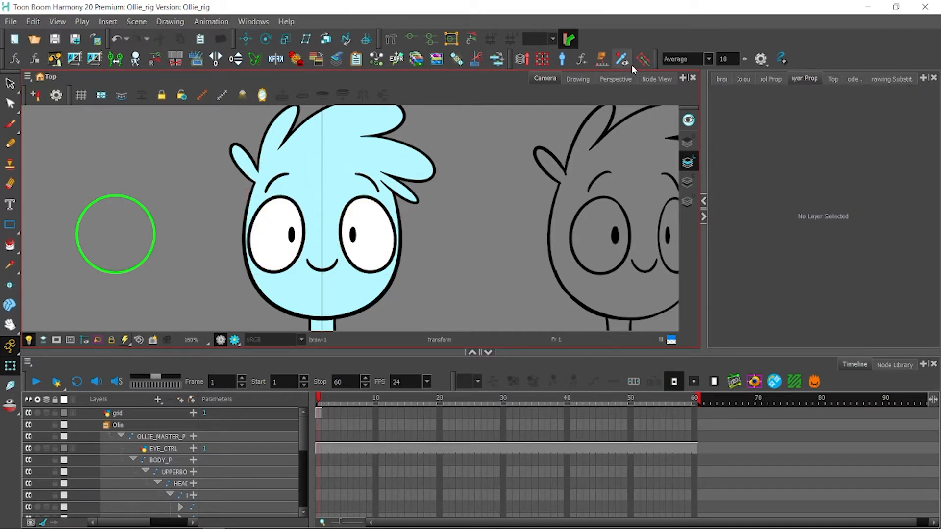
Step: Reselect the FACE_P peg and examine its pivot against the mouth in a close-up camera view
{"action": "left_click", "coordinate": [656, 78]}
{"action": "left_click", "coordinate": [345, 174]}
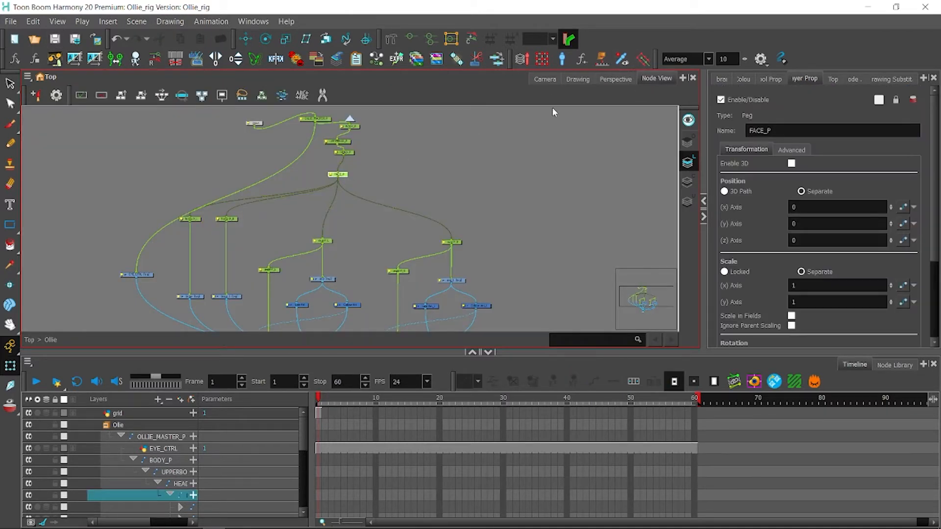
{"action": "left_click", "coordinate": [776, 80]}
{"action": "left_click", "coordinate": [732, 79]}
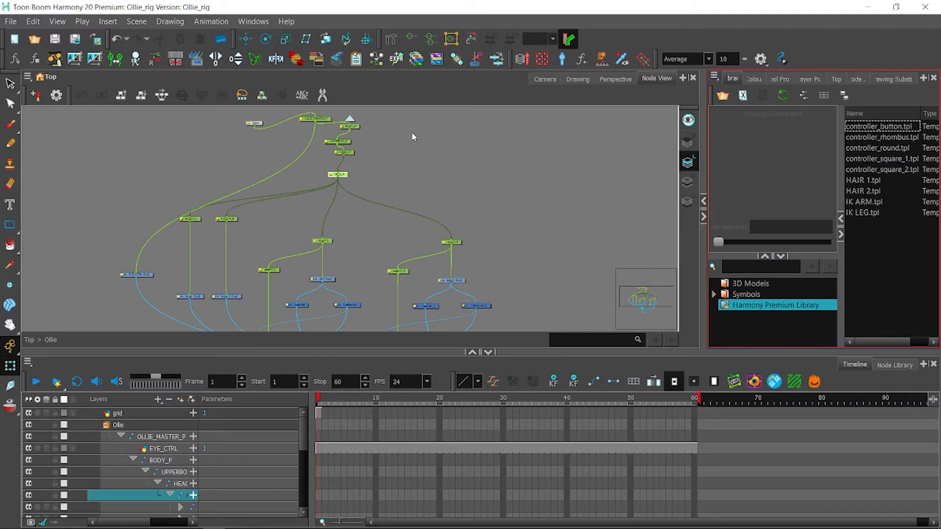
{"action": "left_click", "coordinate": [545, 78]}
{"action": "scroll", "coordinate": [462, 190], "scroll_direction": "up", "scroll_amount": 3}
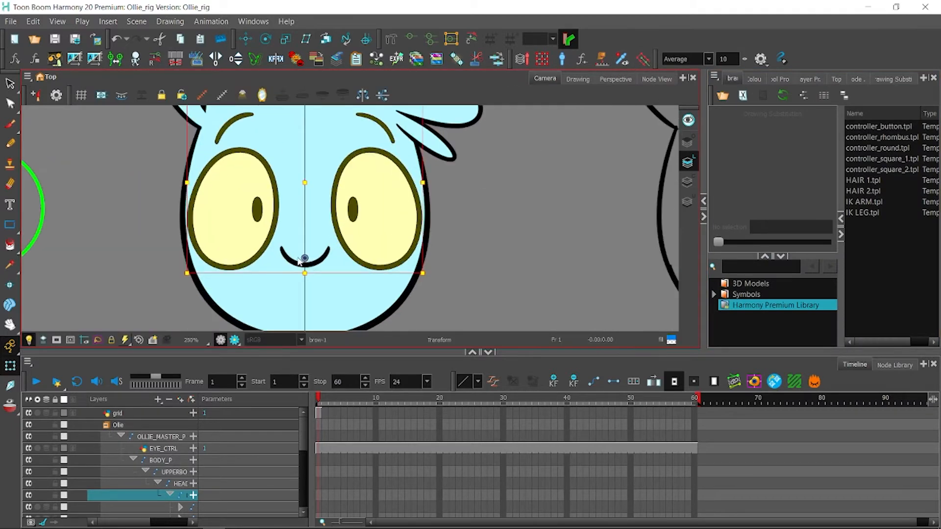
{"action": "key", "text": "Escape"}
Step: Widen the timeline's layer name column and collapse the eye peg groups under FACE_P
{"action": "left_click_drag", "start_coordinate": [304, 431], "coordinate": [305, 476]}
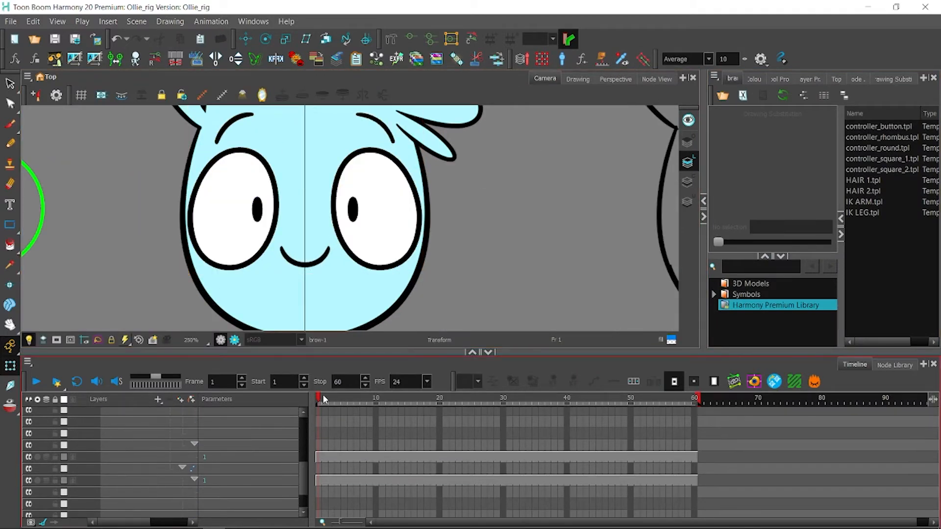
{"action": "left_click_drag", "start_coordinate": [322, 398], "coordinate": [304, 294]}
{"action": "left_click", "coordinate": [306, 449]}
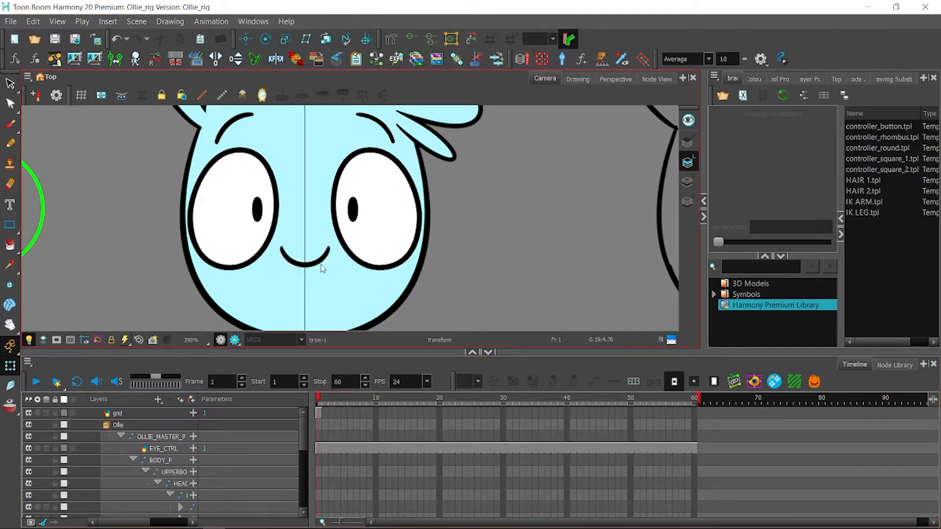
{"action": "left_click", "coordinate": [220, 459]}
{"action": "scroll", "coordinate": [295, 444], "scroll_direction": "down", "scroll_amount": 2}
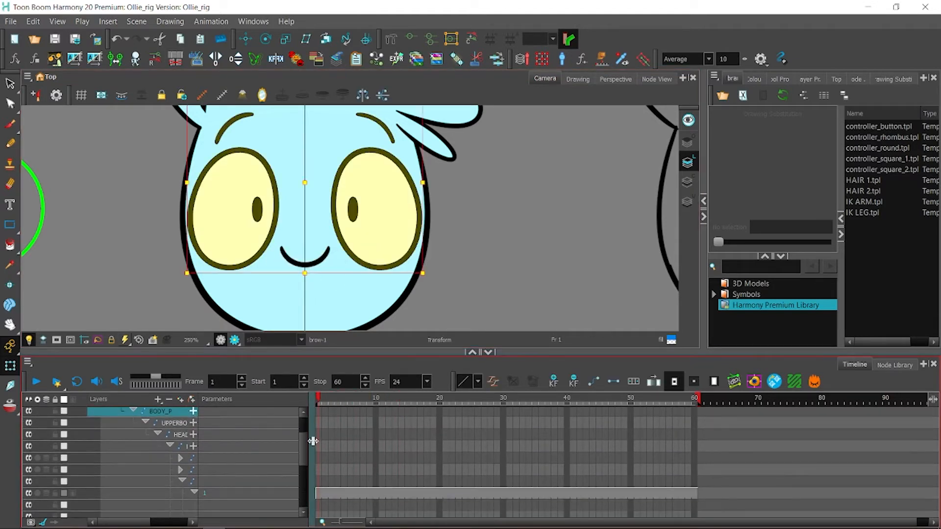
{"action": "left_click_drag", "start_coordinate": [310, 441], "coordinate": [420, 453]}
{"action": "left_click", "coordinate": [182, 434]}
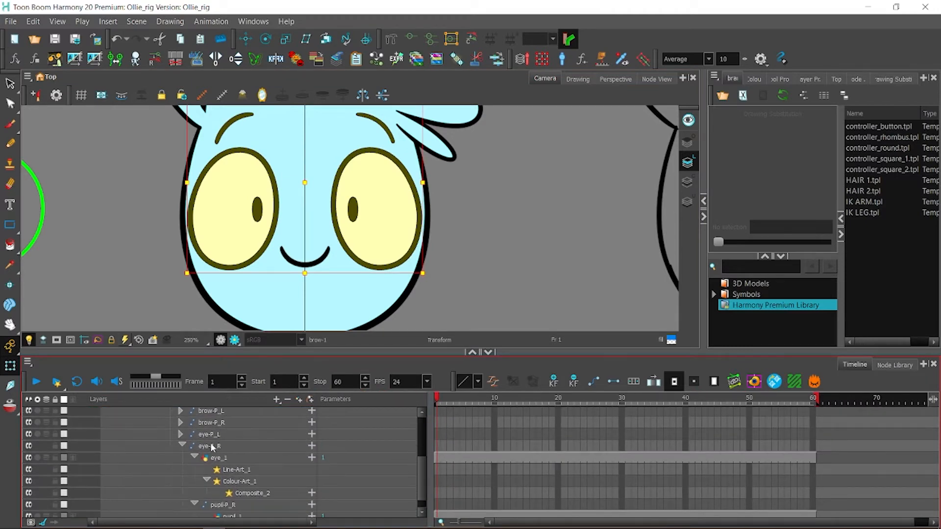
{"action": "left_click", "coordinate": [183, 446]}
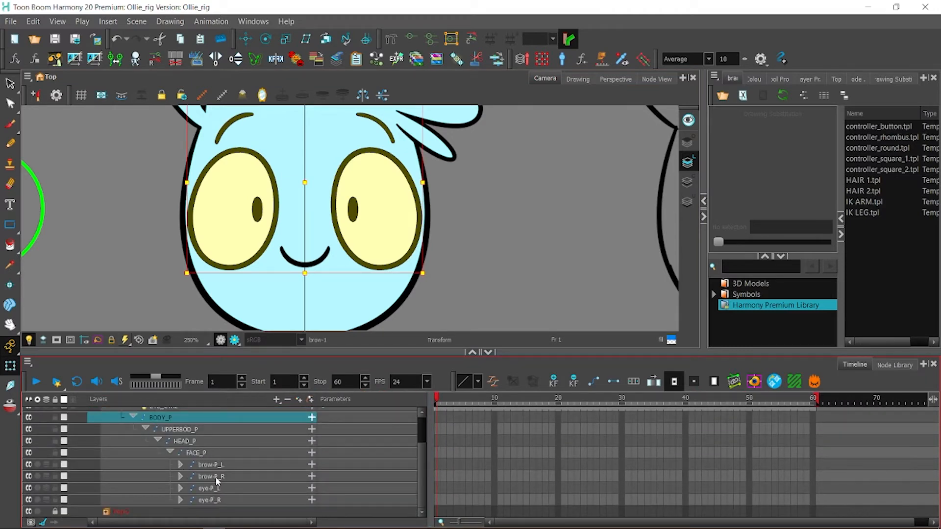
Step: Add a vector drawing layer named mouth under the FACE_P peg
{"action": "left_click", "coordinate": [216, 465]}
{"action": "left_click", "coordinate": [277, 399]}
{"action": "left_click", "coordinate": [315, 370]}
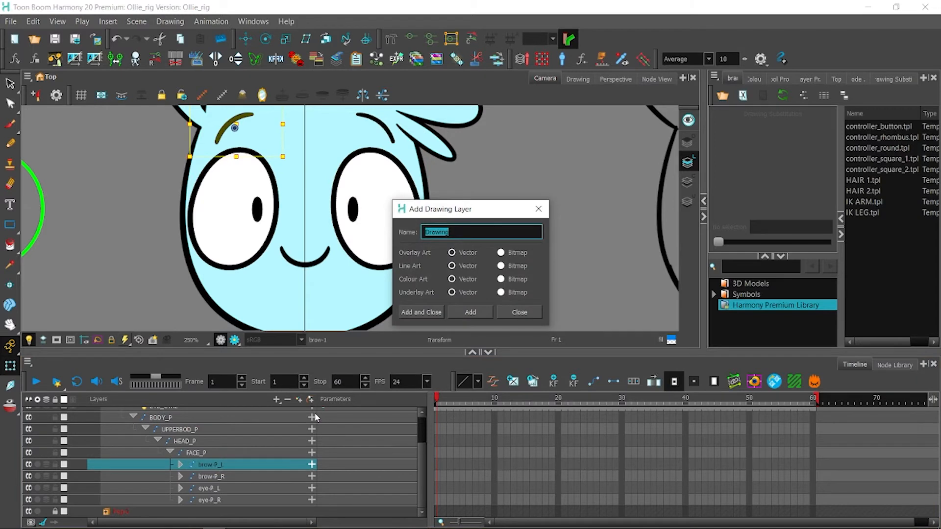
{"action": "left_click", "coordinate": [436, 314]}
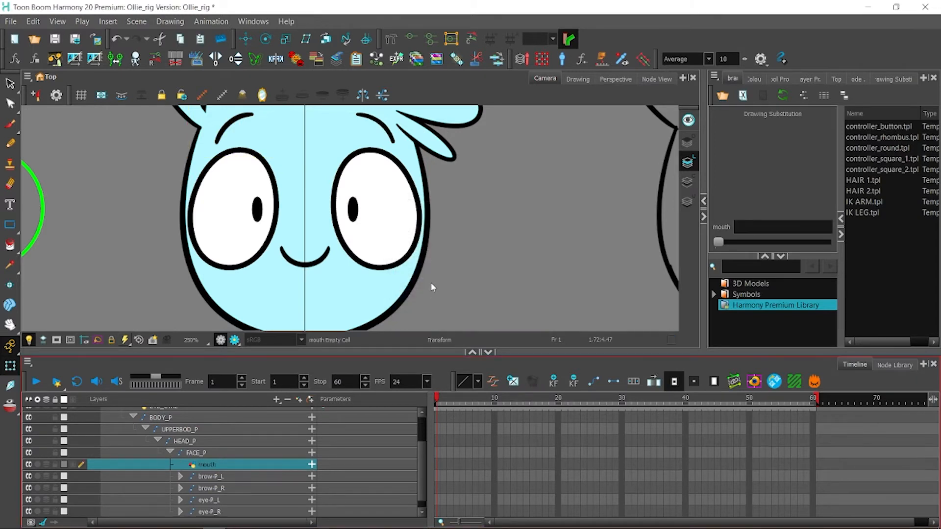
Step: Place the mouth node to the right of the eye nodes and move its connection to the composite's rightmost port
{"action": "left_click", "coordinate": [657, 79]}
{"action": "left_click_drag", "start_coordinate": [252, 248], "coordinate": [525, 267]}
{"action": "left_click_drag", "start_coordinate": [475, 257], "coordinate": [437, 183]}
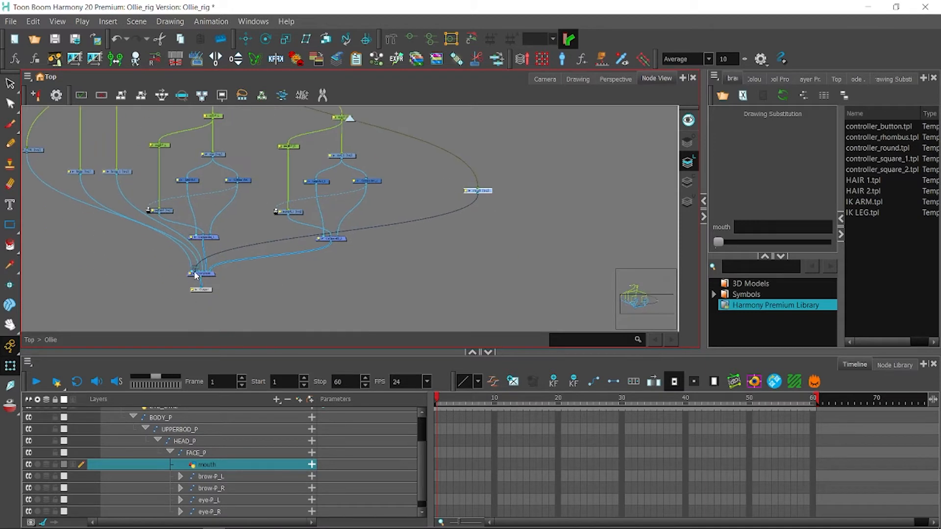
{"action": "left_click_drag", "start_coordinate": [195, 271], "coordinate": [211, 271]}
{"action": "left_click_drag", "start_coordinate": [465, 197], "coordinate": [454, 240]}
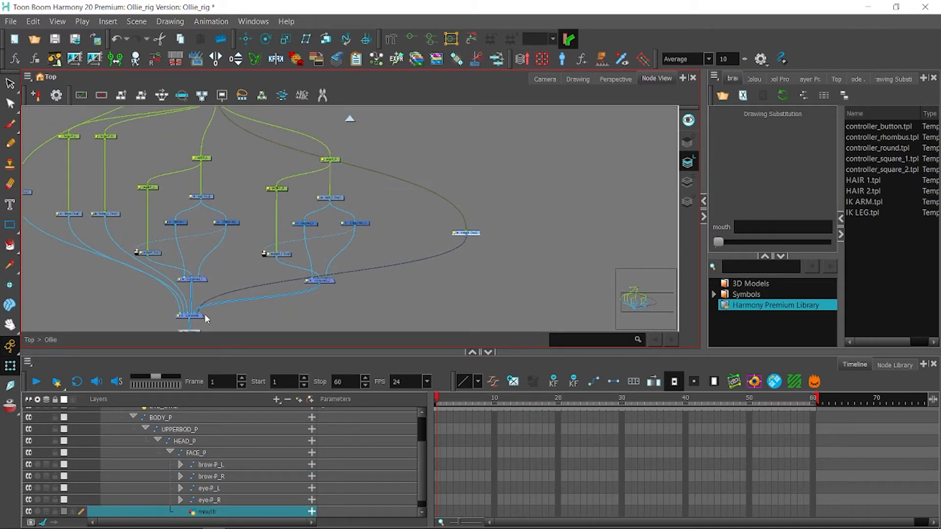
Step: Reposition the main composite below the centre of the node network with the group's output node directly beneath it
{"action": "left_click_drag", "start_coordinate": [203, 315], "coordinate": [291, 346]}
{"action": "left_click_drag", "start_coordinate": [335, 297], "coordinate": [360, 240]}
{"action": "scroll", "coordinate": [359, 239], "scroll_direction": "down", "scroll_amount": 1}
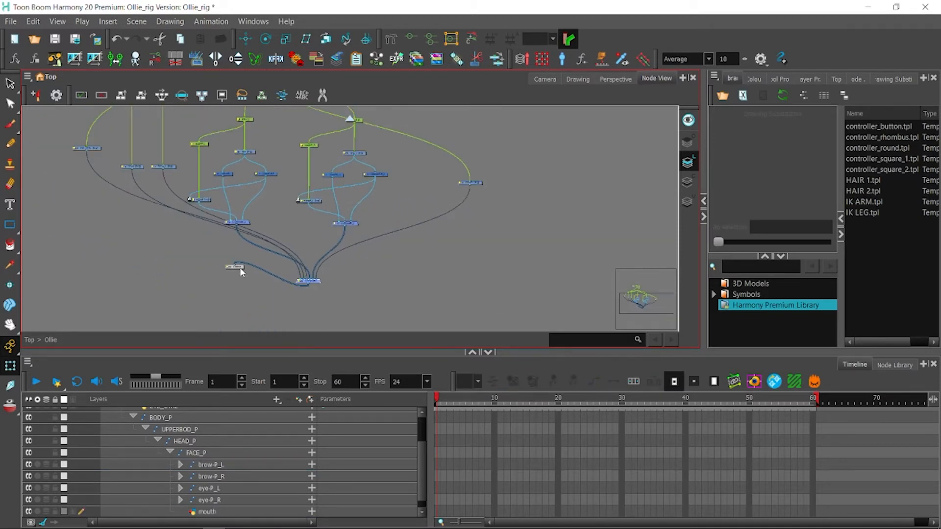
{"action": "left_click_drag", "start_coordinate": [241, 273], "coordinate": [303, 322]}
Step: Insert a new Composite node between the main composite and the output node, and reconnect EYE_CTRL to it
{"action": "left_click", "coordinate": [893, 365]}
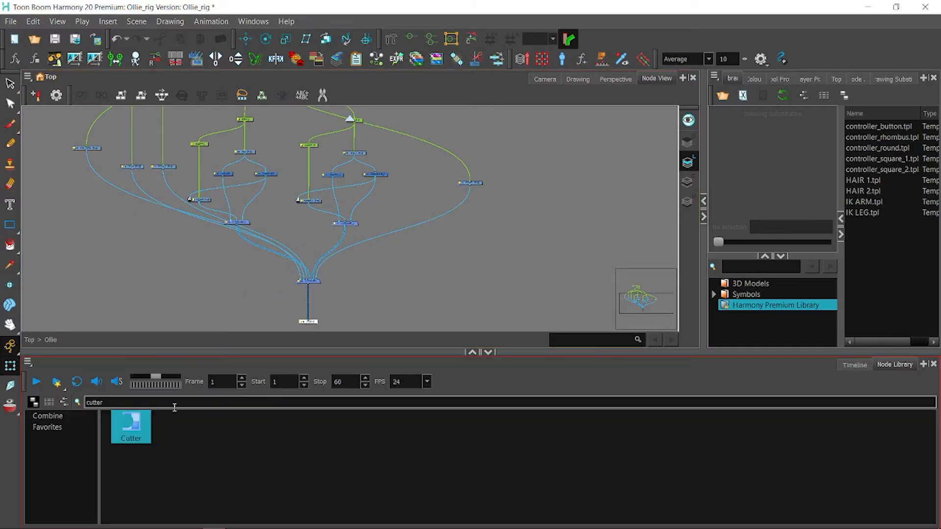
{"action": "type", "text": "comp"}
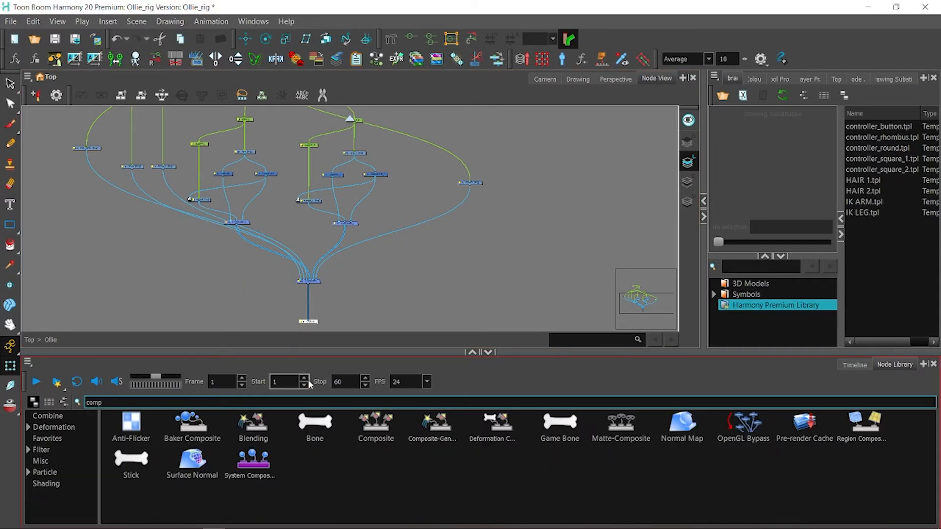
{"action": "left_click_drag", "start_coordinate": [375, 423], "coordinate": [300, 300]}
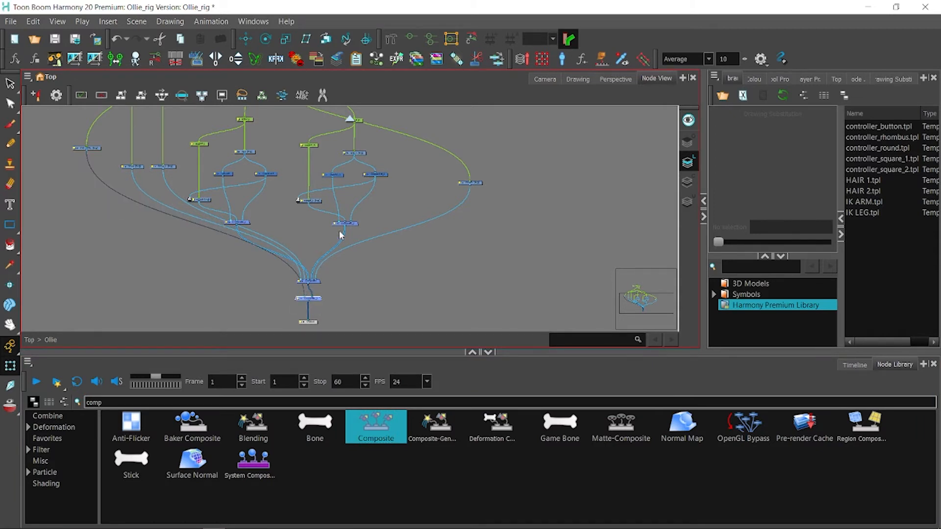
Step: Add another Composite node below EYE_CTRL and move EYE_CTRL's connection from the final composite to it
{"action": "left_click_drag", "start_coordinate": [145, 403], "coordinate": [8, 351]}
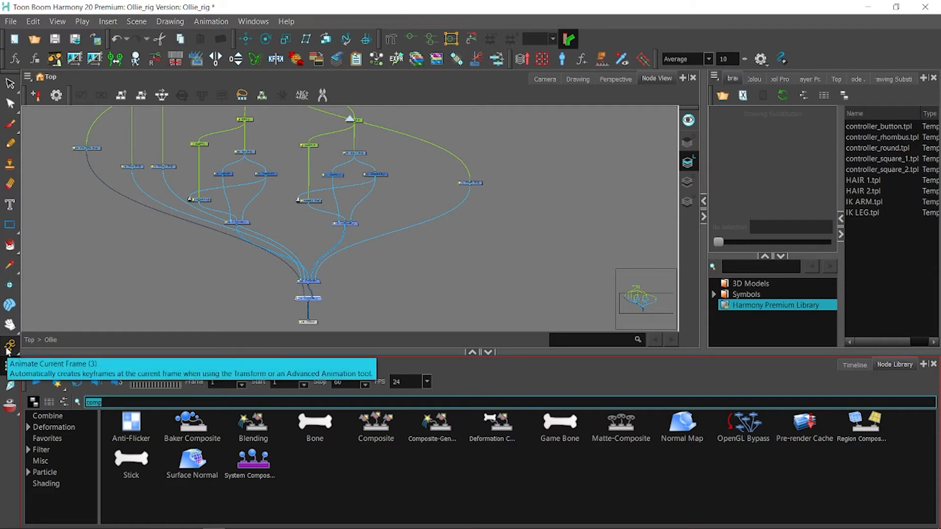
{"action": "left_click_drag", "start_coordinate": [375, 425], "coordinate": [157, 277]}
{"action": "left_click_drag", "start_coordinate": [301, 297], "coordinate": [155, 278]}
Step: Add a Visibility node and connect it between EYE_CTRL's composite and the final composite
{"action": "left_click_drag", "start_coordinate": [117, 402], "coordinate": [4, 373]}
{"action": "type", "text": "visi"}
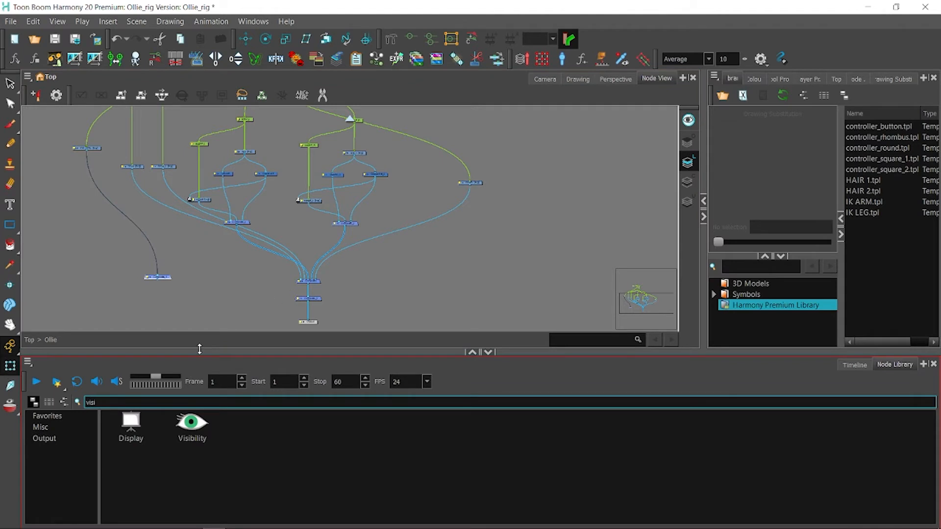
{"action": "left_click_drag", "start_coordinate": [192, 424], "coordinate": [176, 253]}
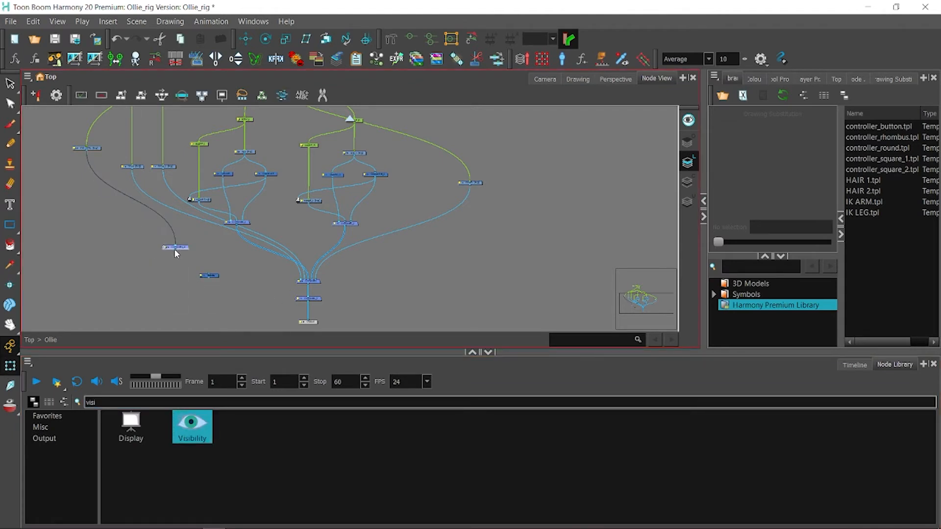
{"action": "left_click_drag", "start_coordinate": [293, 292], "coordinate": [299, 302]}
{"action": "left_click", "coordinate": [215, 277]}
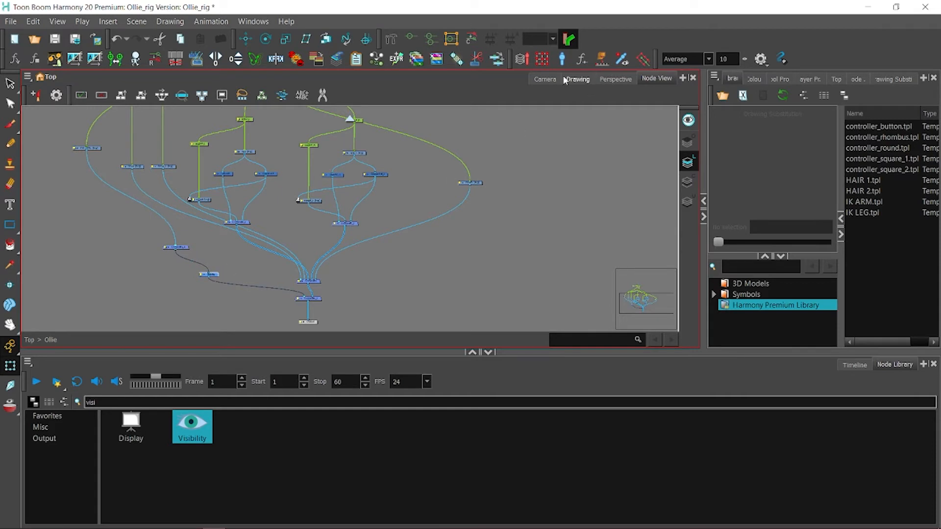
Step: Turn off Soft Render for the Visibility node, checking the character in the render preview and returning to the OpenGL view
{"action": "left_click", "coordinate": [546, 79]}
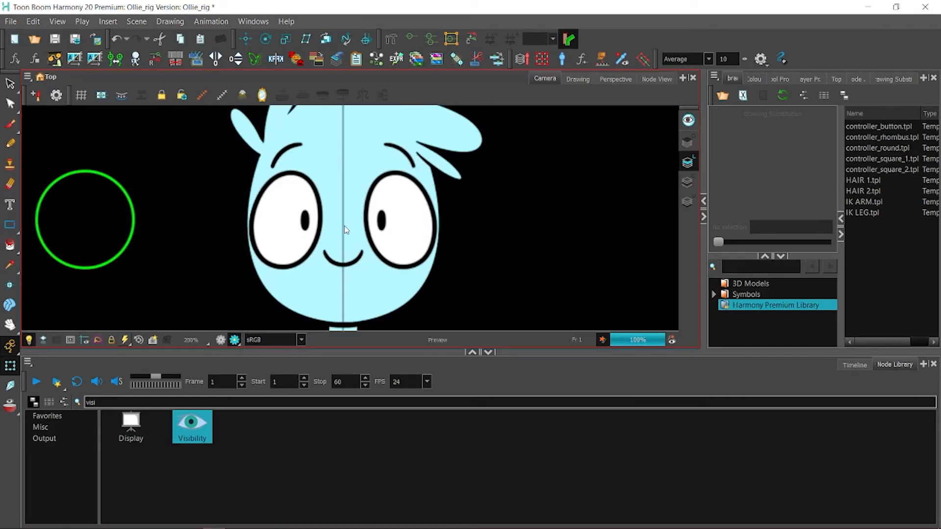
{"action": "scroll", "coordinate": [345, 230], "scroll_direction": "down", "scroll_amount": 1}
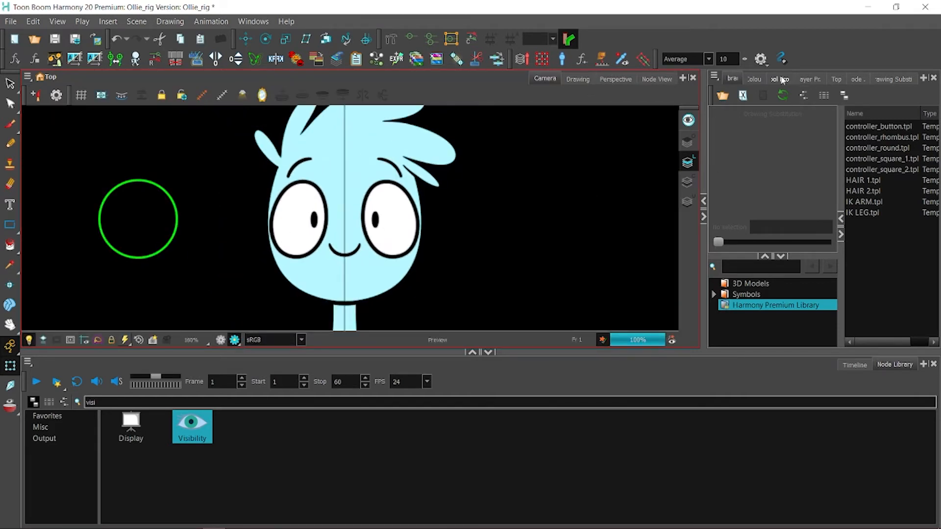
{"action": "left_click", "coordinate": [814, 79]}
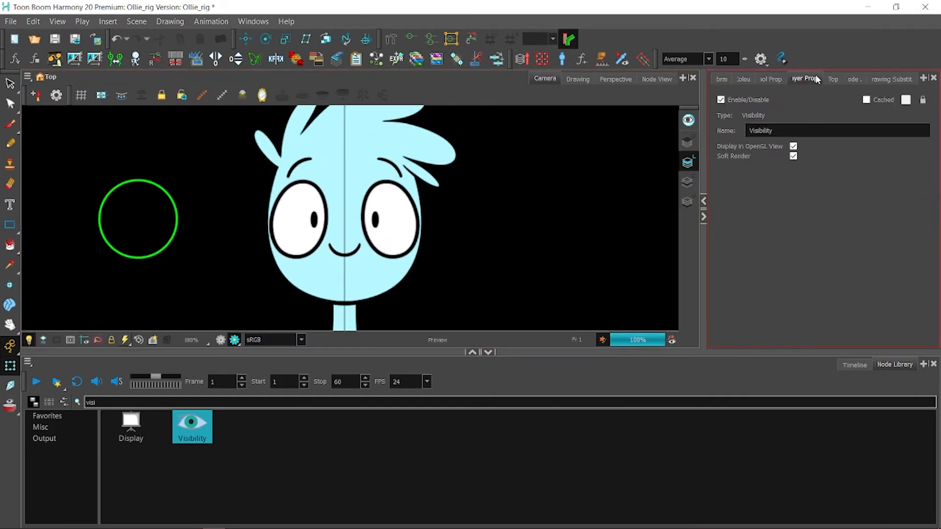
{"action": "left_click", "coordinate": [793, 156]}
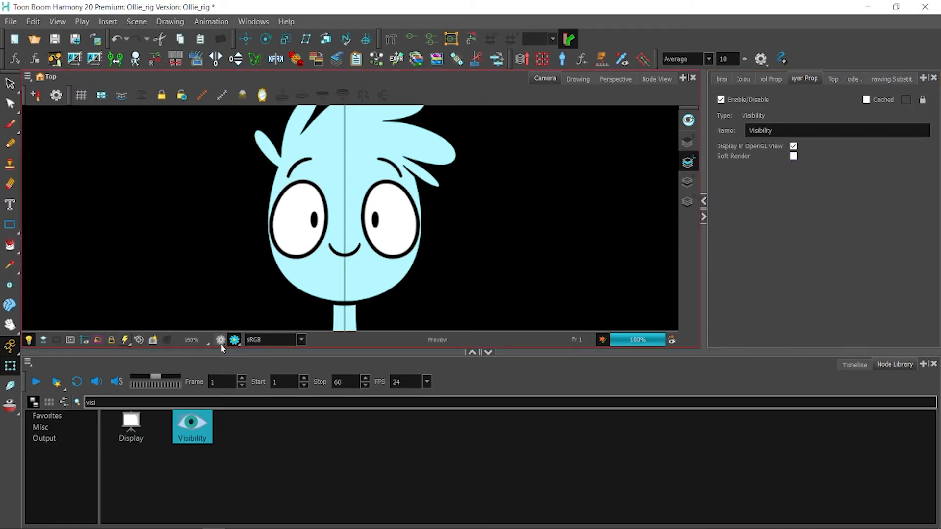
{"action": "left_click", "coordinate": [220, 340]}
Step: Test the Visibility node's OpenGL display option and compare the EYE_CTRL ring in the OpenGL and render views
{"action": "left_click", "coordinate": [793, 147]}
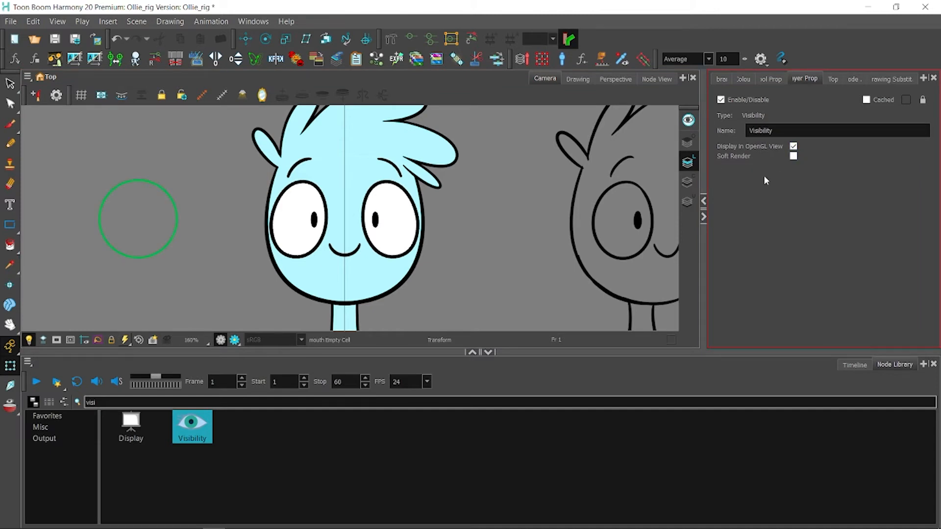
{"action": "left_click", "coordinate": [232, 341]}
{"action": "left_click", "coordinate": [232, 341]}
{"action": "left_click", "coordinate": [147, 225]}
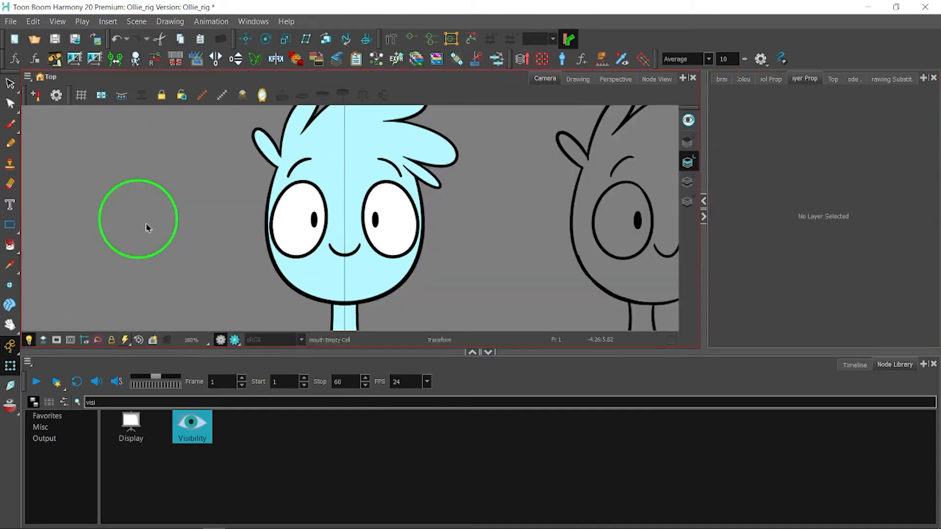
{"action": "left_click", "coordinate": [220, 339]}
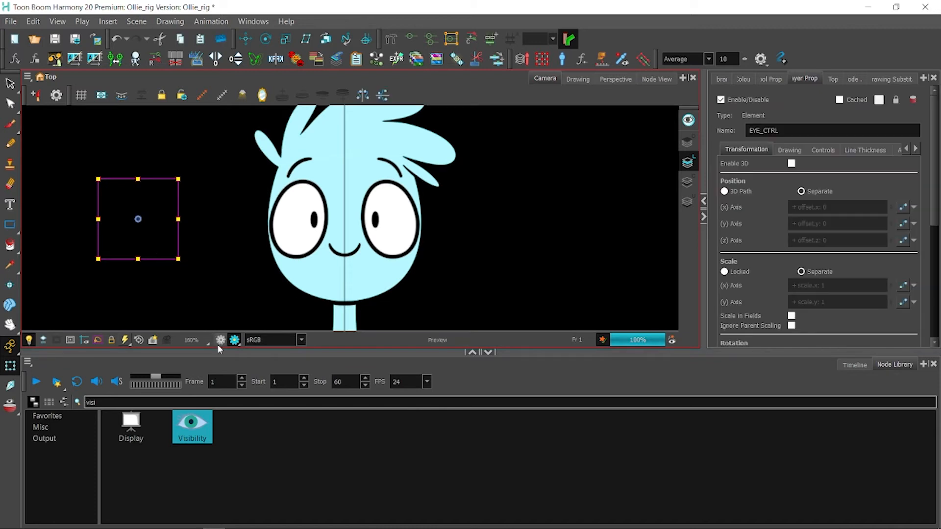
Step: Try moving the EYE_CTRL controller in the render preview to test the pupils, undoing the moves
{"action": "mouse_move", "coordinate": [158, 232]}
{"action": "left_mouse_down"}
{"action": "mouse_move", "coordinate": [214, 224]}
{"action": "mouse_move", "coordinate": [160, 214]}
{"action": "left_mouse_up"}
{"action": "left_click_drag", "start_coordinate": [156, 174], "coordinate": [162, 182]}
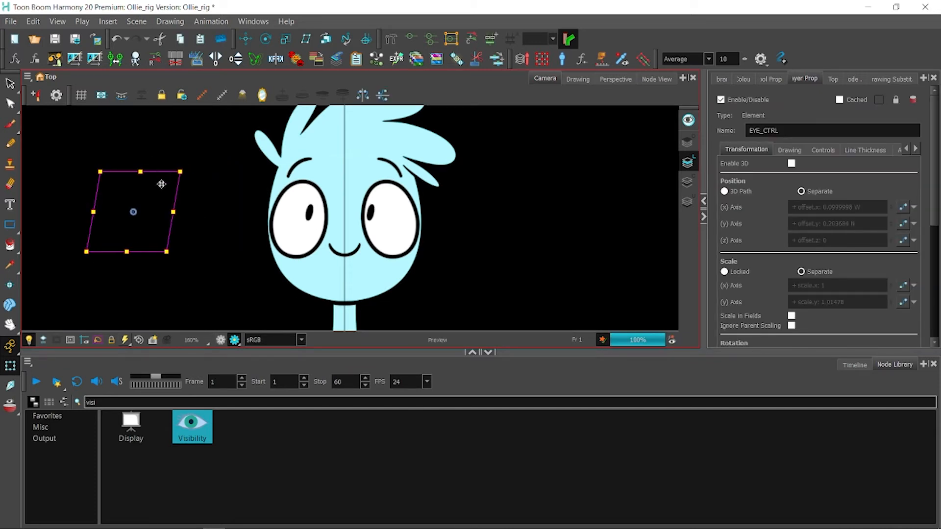
{"action": "key", "text": "ctrl+z"}
{"action": "key", "text": "ctrl+z"}
{"action": "key", "text": "ctrl+z"}
{"action": "key", "text": "ctrl+z"}
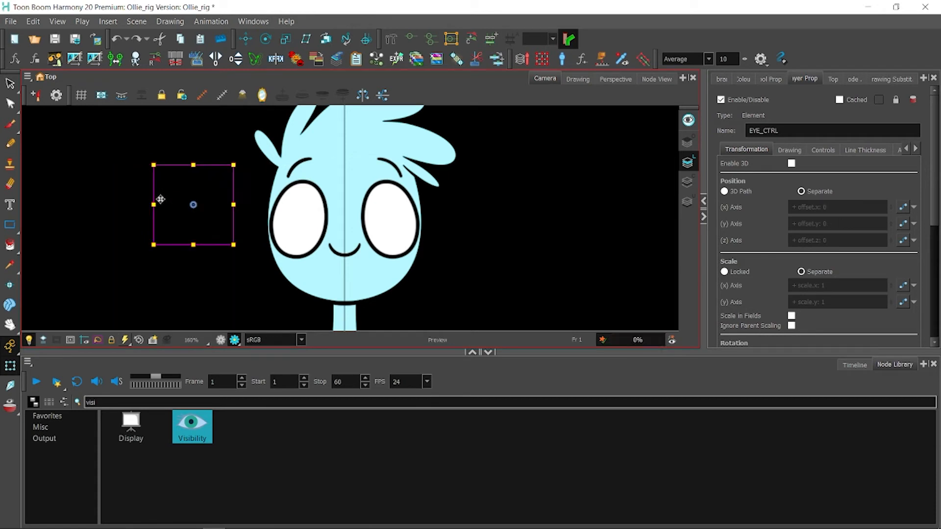
{"action": "key", "text": "ctrl+z"}
Step: Return the camera to the OpenGL view, clear the layer selection, and save the scene
{"action": "left_click", "coordinate": [225, 342]}
{"action": "left_click", "coordinate": [261, 191]}
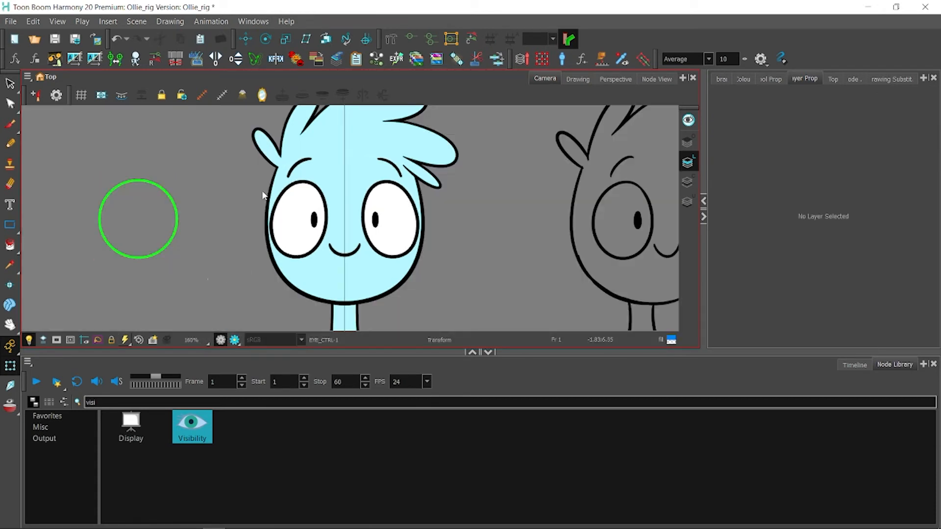
{"action": "key", "text": "1"}
{"action": "scroll", "coordinate": [302, 180], "scroll_direction": "up", "scroll_amount": 6}
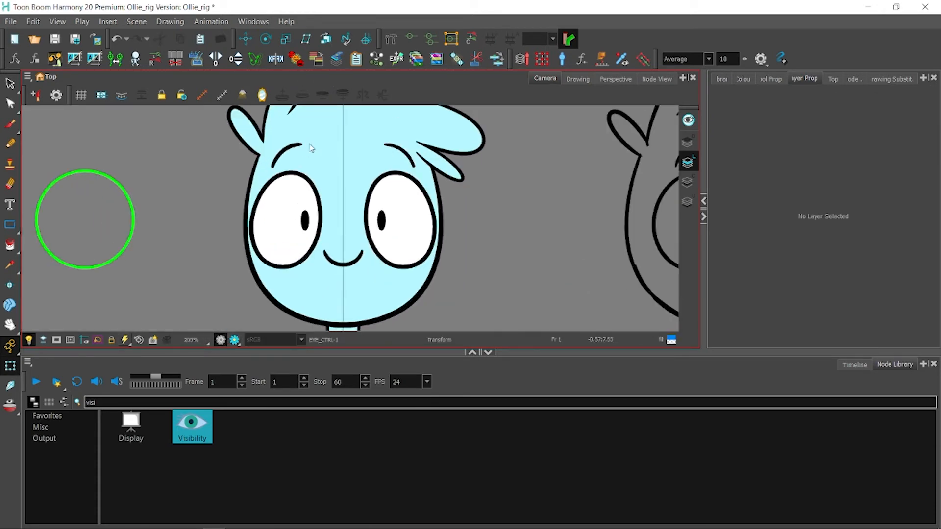
{"action": "left_click", "coordinate": [245, 147]}
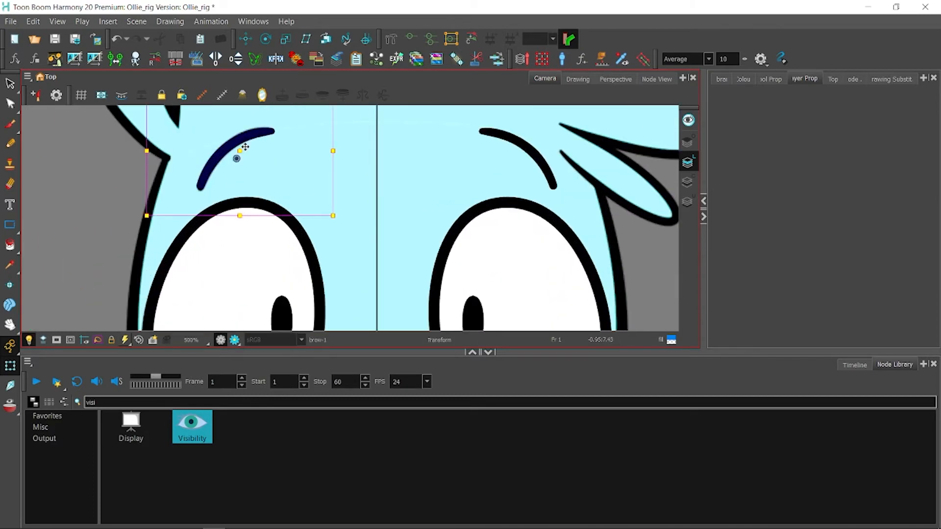
{"action": "scroll", "coordinate": [265, 174], "scroll_direction": "down", "scroll_amount": 5}
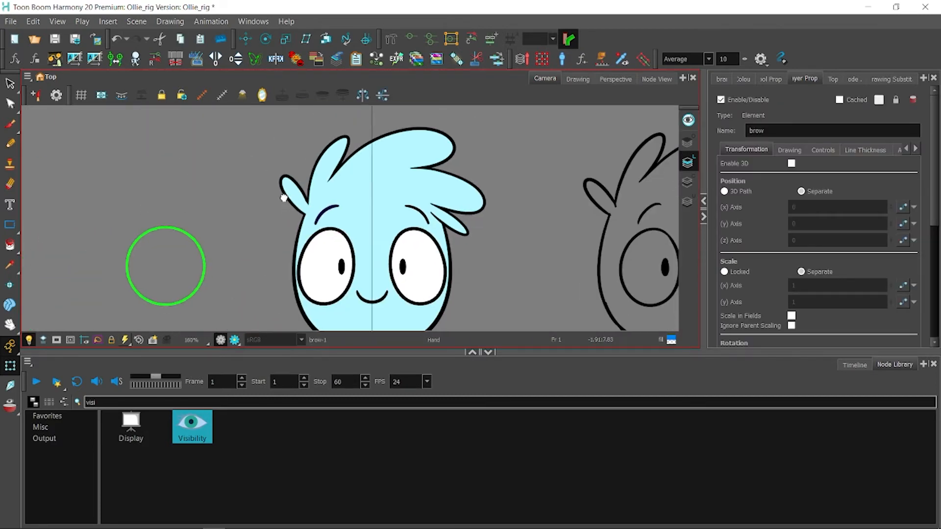
{"action": "left_click_drag", "start_coordinate": [284, 198], "coordinate": [266, 172]}
{"action": "key", "text": "2"}
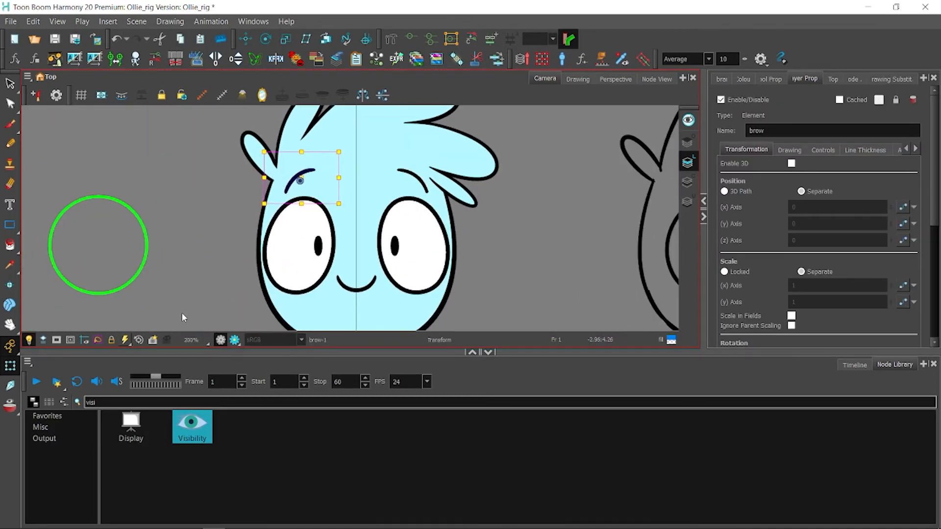
{"action": "left_click", "coordinate": [182, 314]}
{"action": "key", "text": "1"}
{"action": "key", "text": "1"}
{"action": "left_click", "coordinate": [55, 39]}
Step: Select the mouth layer under FACE_P and set up the Polyline tool with a pencil size of 8
{"action": "left_click", "coordinate": [852, 366]}
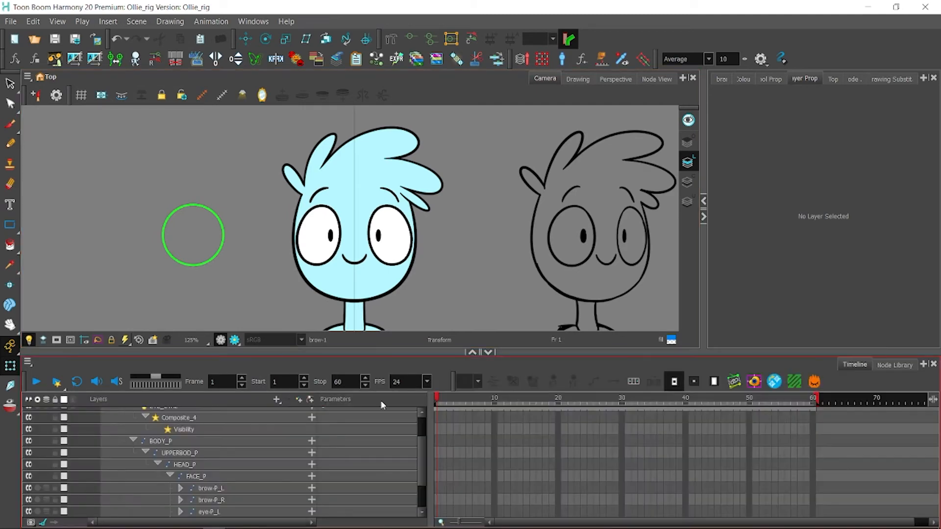
{"action": "left_click_drag", "start_coordinate": [423, 444], "coordinate": [236, 234]}
{"action": "left_click", "coordinate": [253, 484]}
{"action": "key", "text": "2"}
{"action": "key", "text": "2"}
{"action": "key", "text": "2"}
{"action": "key", "text": "2"}
{"action": "key", "text": "2"}
{"action": "key", "text": "2"}
{"action": "key", "text": "2"}
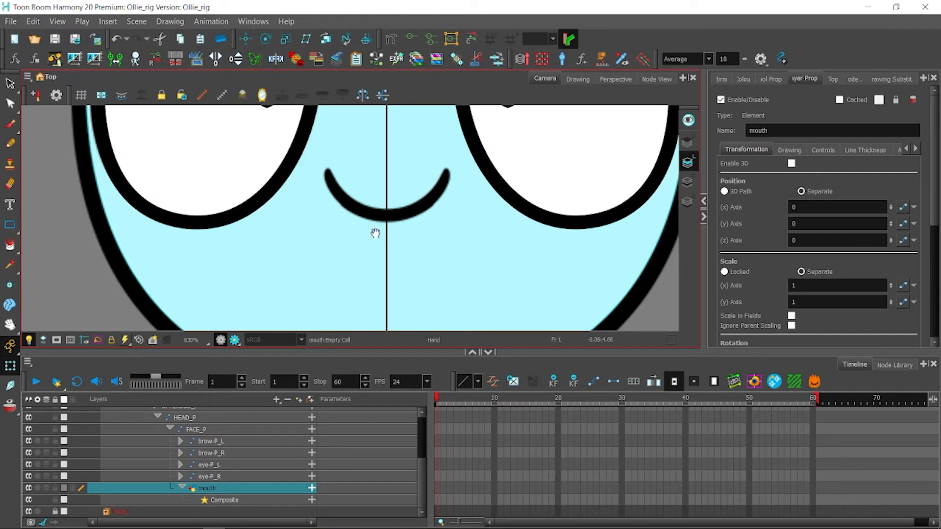
{"action": "key", "text": "2"}
{"action": "left_click_drag", "start_coordinate": [375, 234], "coordinate": [271, 278]}
{"action": "left_click", "coordinate": [11, 225]}
{"action": "left_click", "coordinate": [47, 265]}
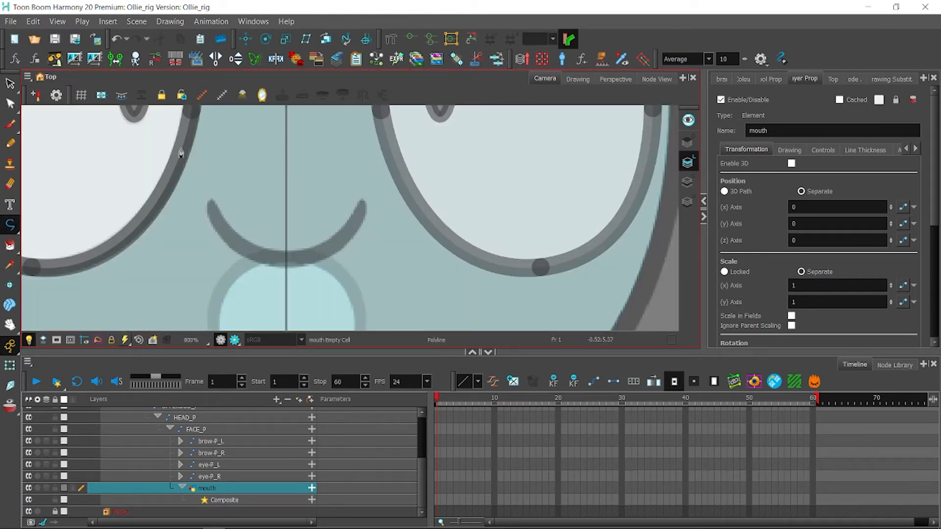
{"action": "left_click", "coordinate": [768, 79]}
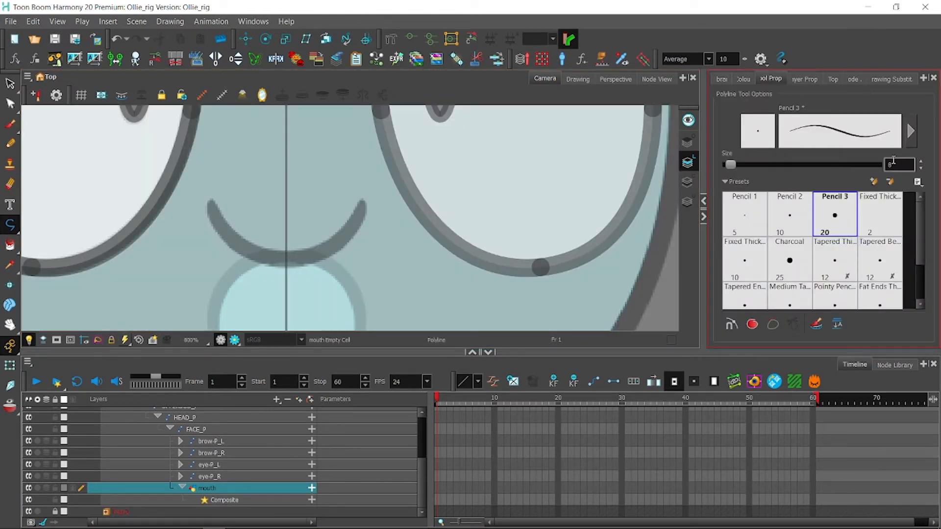
Step: Trace the left half of the smile up to the center line on frame 1, using Black from the Ollie palette
{"action": "left_click", "coordinate": [214, 229]}
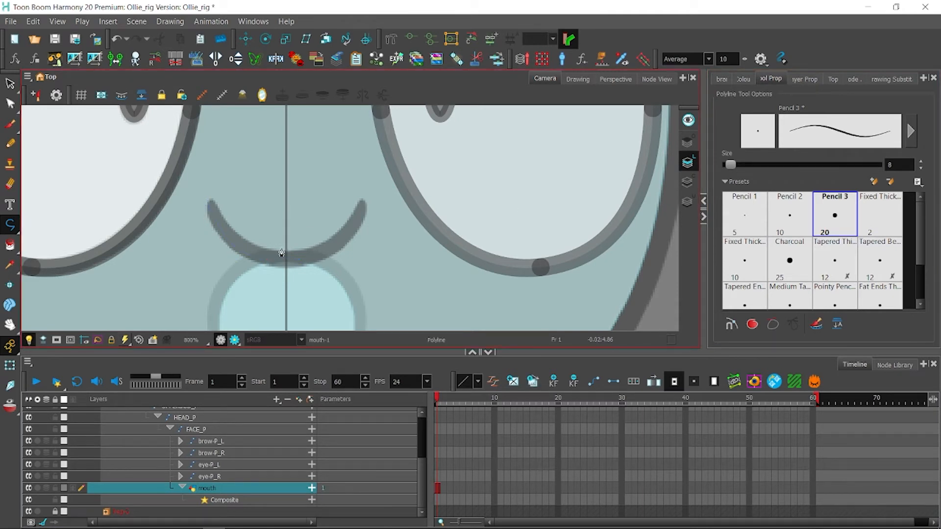
{"action": "left_click", "coordinate": [743, 79]}
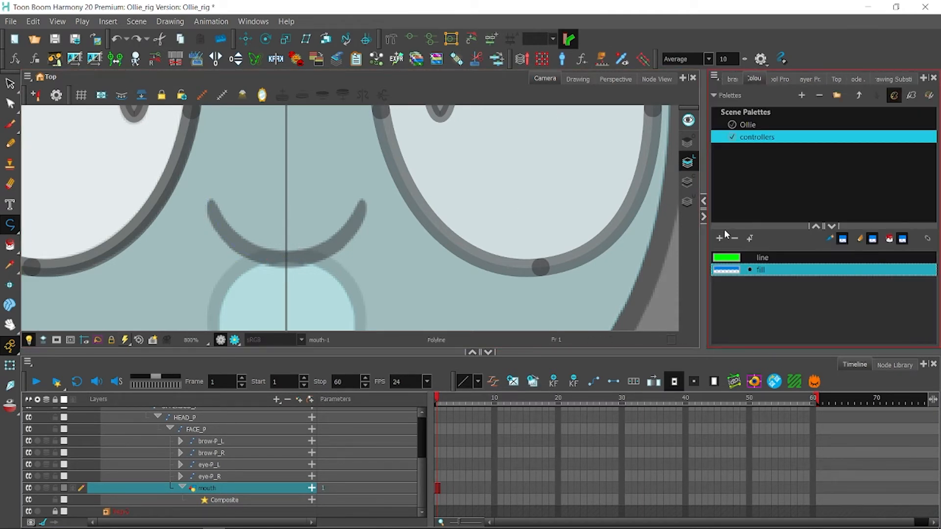
{"action": "left_click", "coordinate": [745, 125]}
{"action": "left_click", "coordinate": [745, 258]}
{"action": "left_click_drag", "start_coordinate": [207, 196], "coordinate": [214, 217]}
{"action": "left_click_drag", "start_coordinate": [279, 257], "coordinate": [304, 261]}
Step: Taper the outer end of the half smile to a maximum size of 6 with the Pencil Editor and save the scene
{"action": "left_click", "coordinate": [11, 105]}
{"action": "left_click", "coordinate": [49, 140]}
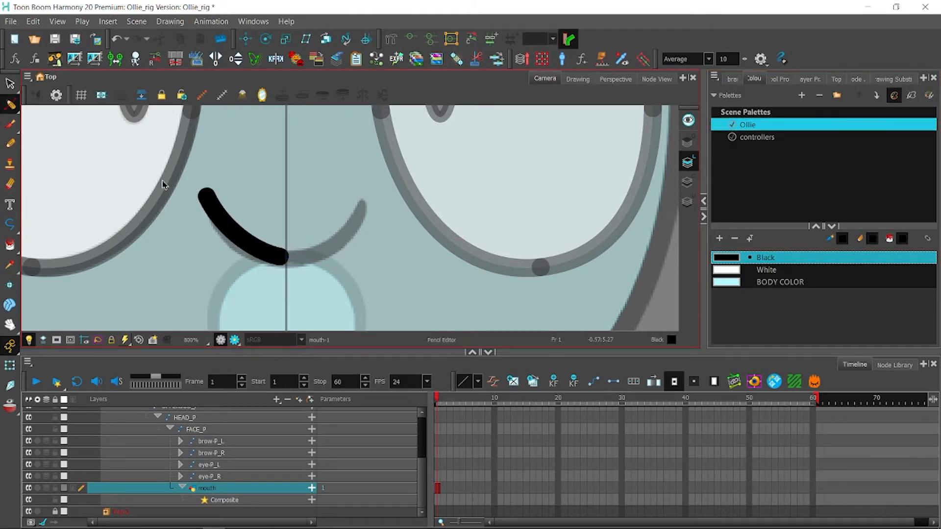
{"action": "left_click_drag", "start_coordinate": [165, 185], "coordinate": [163, 180]}
{"action": "left_click", "coordinate": [779, 79]}
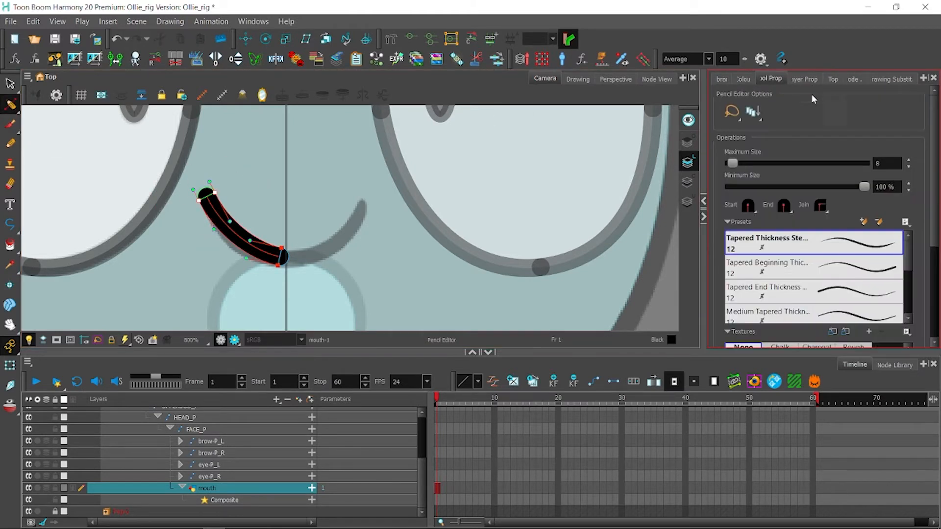
{"action": "type", "text": "6"}
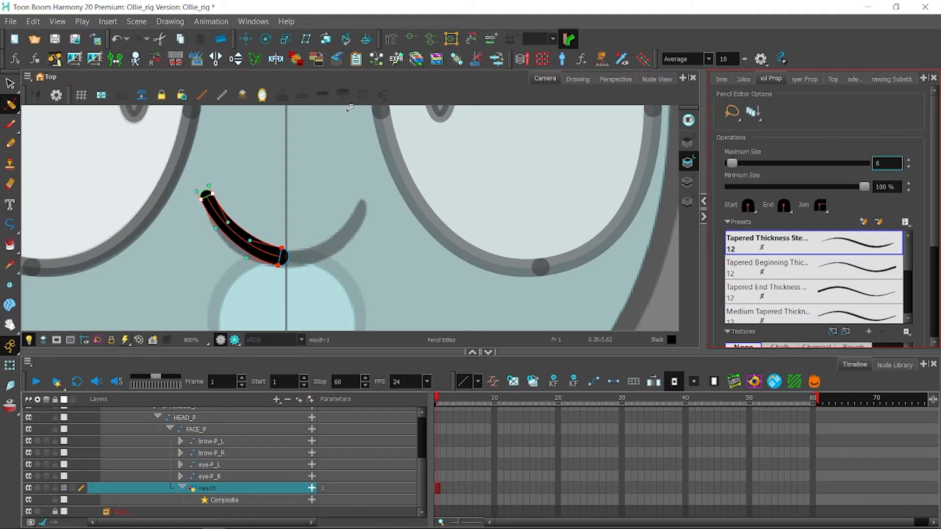
{"action": "left_click", "coordinate": [331, 156]}
{"action": "scroll", "coordinate": [294, 255], "scroll_direction": "up", "scroll_amount": 2}
{"action": "left_click", "coordinate": [54, 40]}
Step: Move the half smile's inner end point onto the face's center line with the Contour Editor, checking the snapping options
{"action": "left_click", "coordinate": [11, 104]}
{"action": "left_click", "coordinate": [49, 116]}
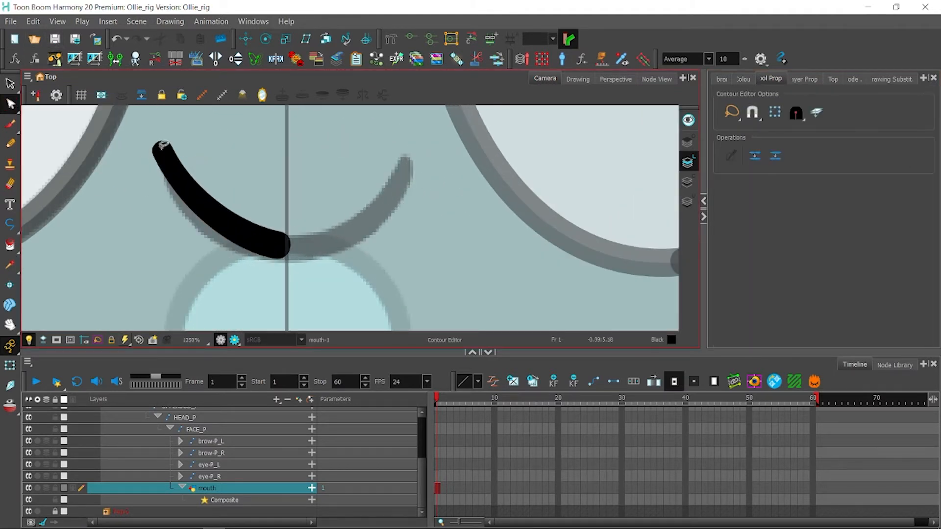
{"action": "mouse_move", "coordinate": [327, 157]}
{"action": "left_mouse_down"}
{"action": "mouse_move", "coordinate": [308, 242]}
{"action": "mouse_move", "coordinate": [229, 251]}
{"action": "left_mouse_up"}
{"action": "left_click", "coordinate": [752, 112]}
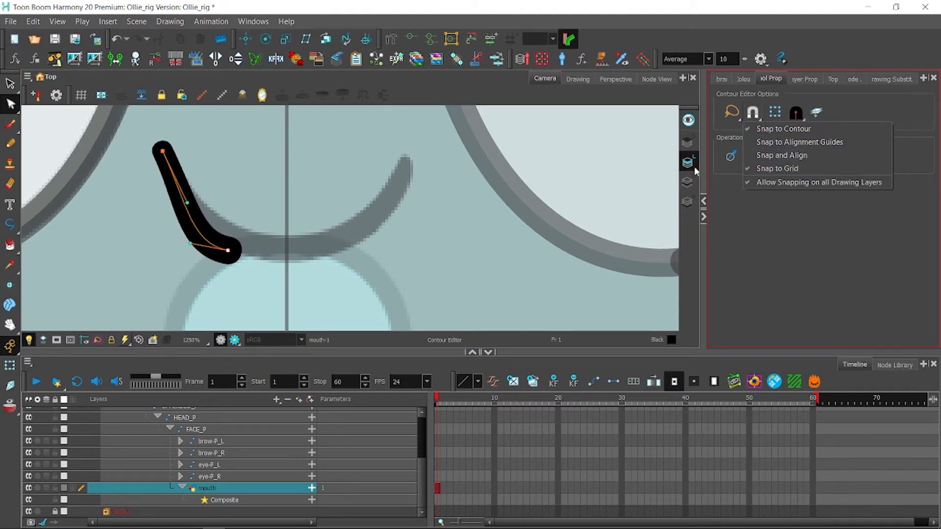
{"action": "left_click", "coordinate": [294, 195]}
{"action": "left_click", "coordinate": [226, 254]}
{"action": "mouse_move", "coordinate": [227, 253]}
{"action": "left_mouse_down"}
{"action": "mouse_move", "coordinate": [289, 253]}
{"action": "mouse_move", "coordinate": [254, 254]}
{"action": "mouse_move", "coordinate": [288, 194]}
{"action": "mouse_move", "coordinate": [288, 250]}
{"action": "left_mouse_up"}
Step: Level the center point's curve handle using Snap to Alignment Guides and move the outer end point to match the reference smile
{"action": "left_click", "coordinate": [752, 113]}
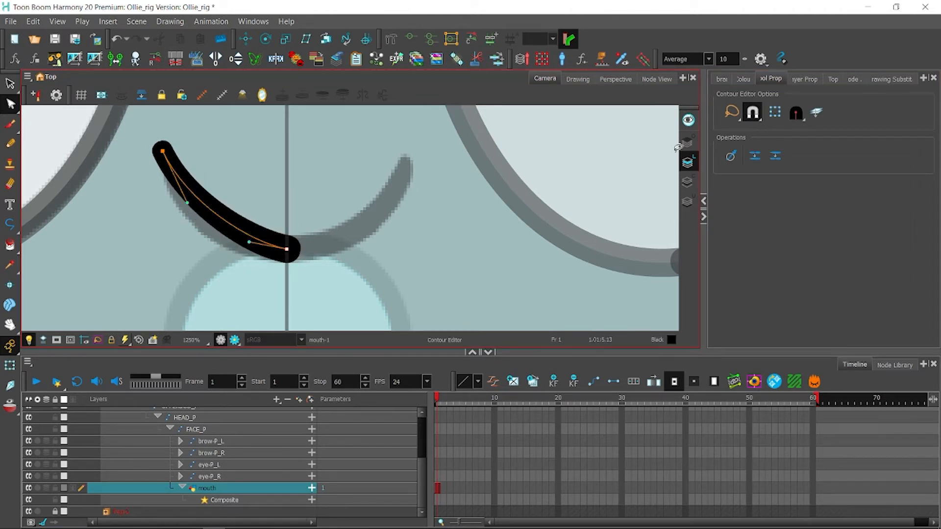
{"action": "left_click", "coordinate": [753, 113]}
{"action": "left_click", "coordinate": [764, 145]}
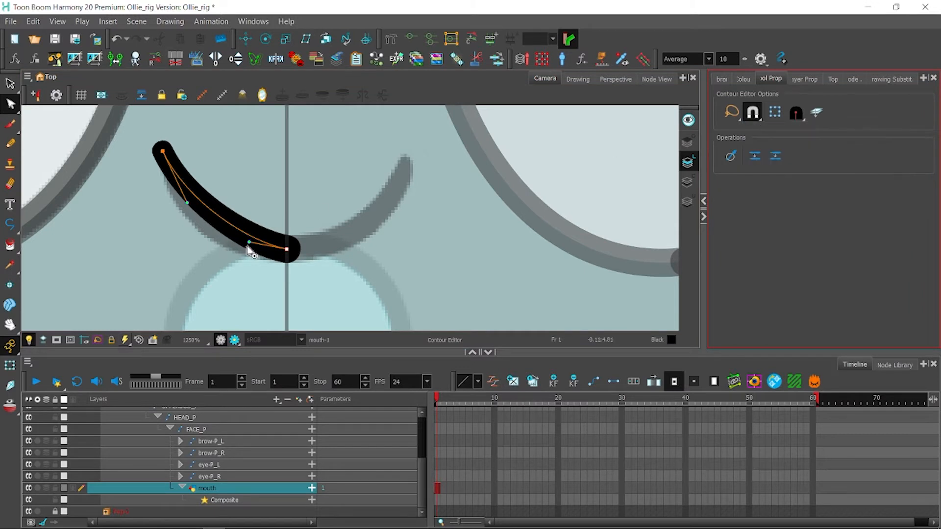
{"action": "left_click_drag", "start_coordinate": [248, 246], "coordinate": [234, 257]}
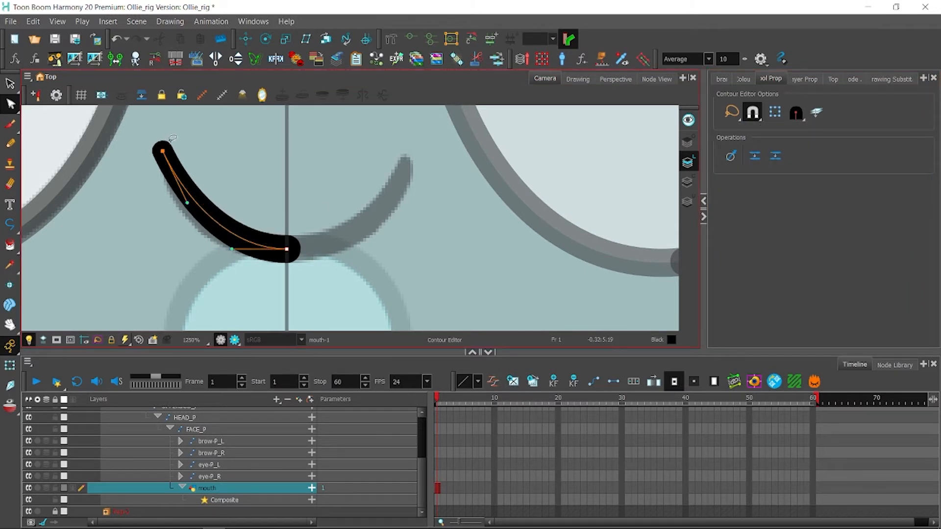
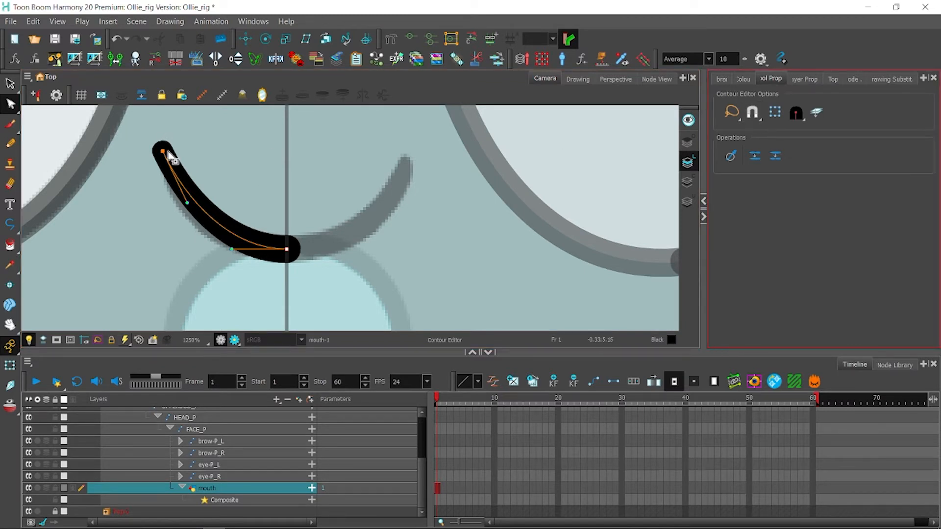
{"action": "mouse_move", "coordinate": [169, 153]}
{"action": "left_mouse_down"}
{"action": "mouse_move", "coordinate": [189, 157]}
{"action": "mouse_move", "coordinate": [173, 166]}
{"action": "left_mouse_up"}
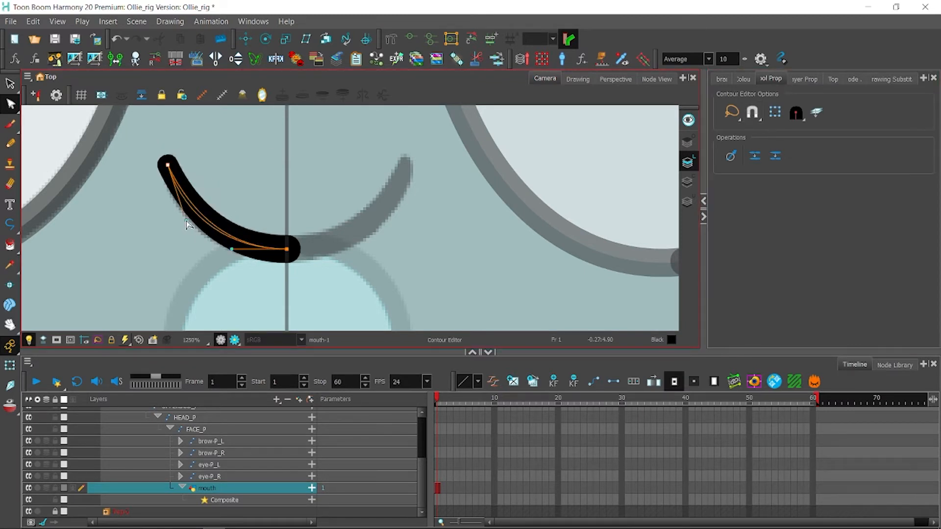
Step: Duplicate the half smile, flip the copy horizontally, and join it to the original at the center line
{"action": "key", "text": "alt+s"}
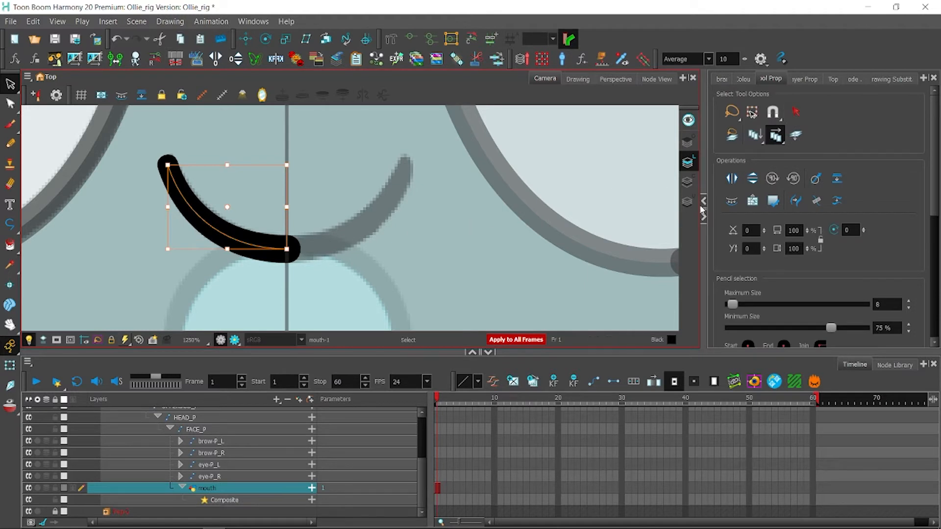
{"action": "key", "text": "ctrl+v"}
{"action": "left_click", "coordinate": [731, 179]}
{"action": "left_click_drag", "start_coordinate": [246, 220], "coordinate": [432, 228]}
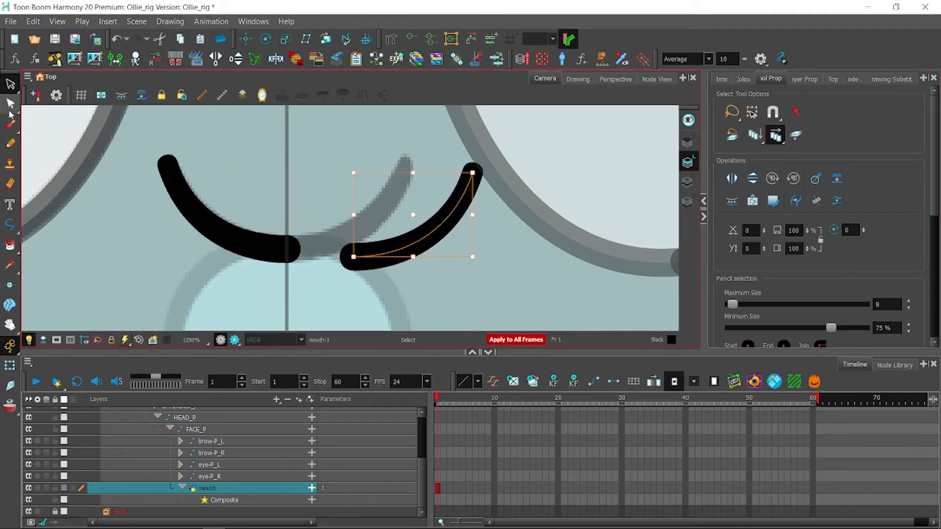
{"action": "left_click", "coordinate": [10, 105]}
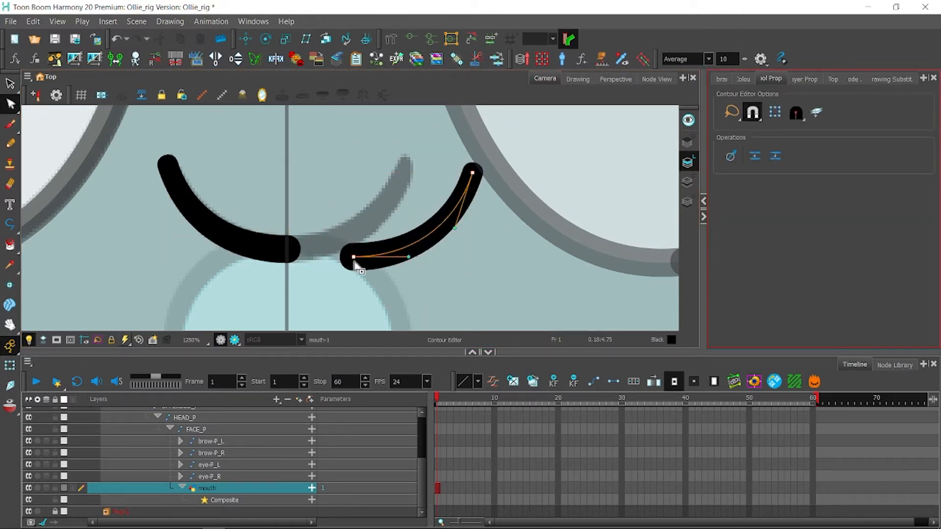
{"action": "mouse_move", "coordinate": [355, 262]}
{"action": "left_mouse_down"}
{"action": "mouse_move", "coordinate": [289, 248]}
{"action": "mouse_move", "coordinate": [369, 267]}
{"action": "mouse_move", "coordinate": [287, 251]}
{"action": "left_mouse_up"}
Step: Solo the mouth layer to check the smile's center point and curve handles, show all layers again, and save the scene
{"action": "left_click", "coordinate": [37, 489]}
{"action": "left_click", "coordinate": [378, 268]}
{"action": "left_click", "coordinate": [286, 250]}
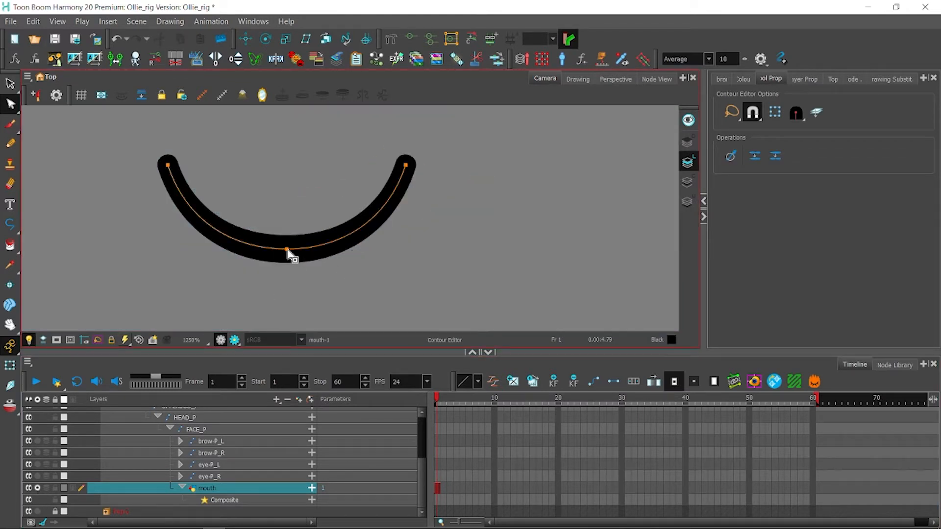
{"action": "left_click_drag", "start_coordinate": [343, 251], "coordinate": [346, 252]}
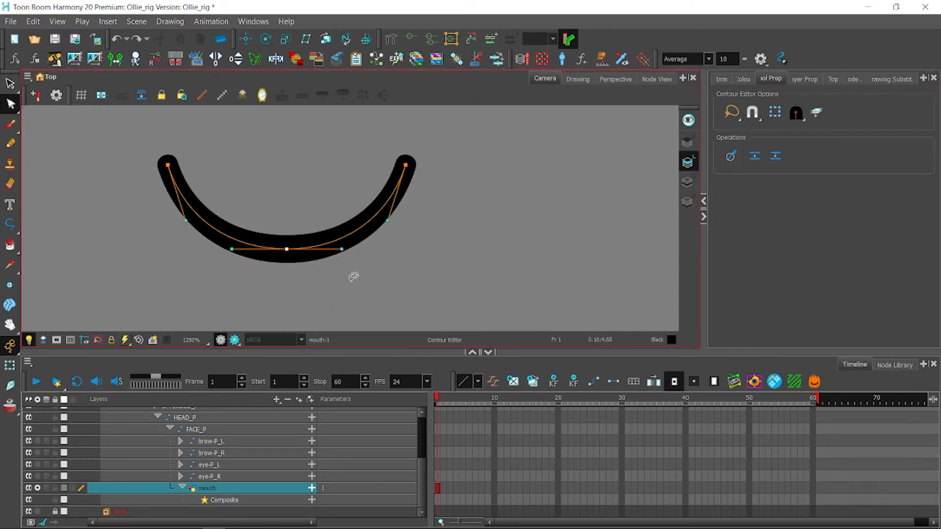
{"action": "left_click", "coordinate": [38, 488]}
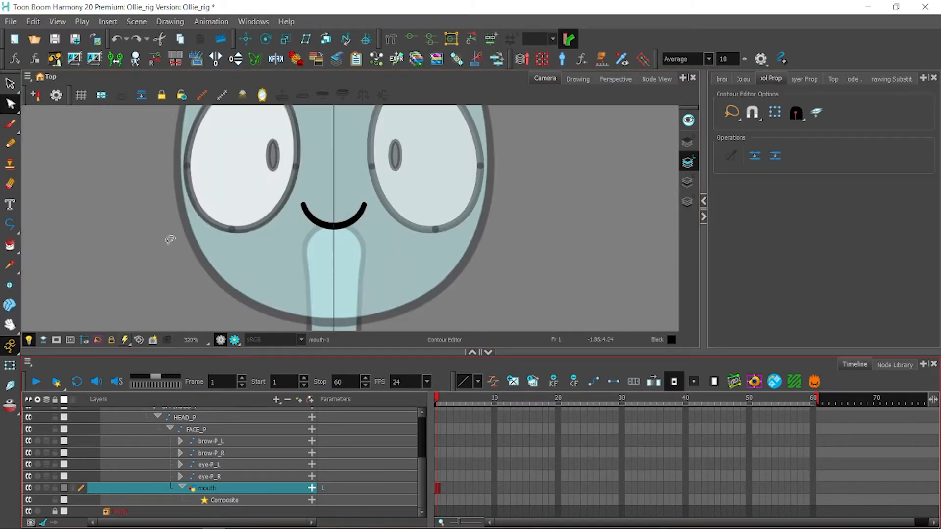
{"action": "scroll", "coordinate": [172, 237], "scroll_direction": "down", "scroll_amount": 3}
{"action": "scroll", "coordinate": [345, 240], "scroll_direction": "up", "scroll_amount": 8}
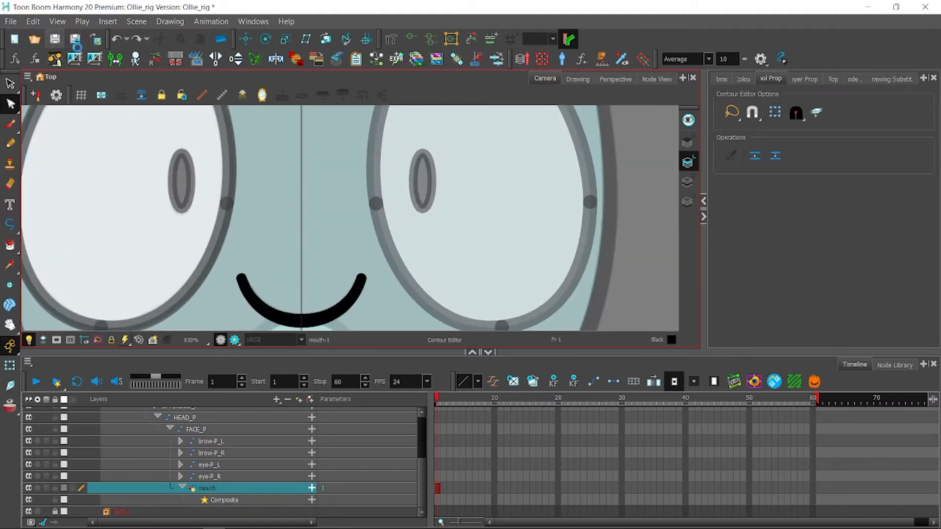
{"action": "key", "text": "ctrl+s"}
Step: Trace half of the second mouth shape over the reference on frame 2 of the mouth layer
{"action": "left_click", "coordinate": [443, 488]}
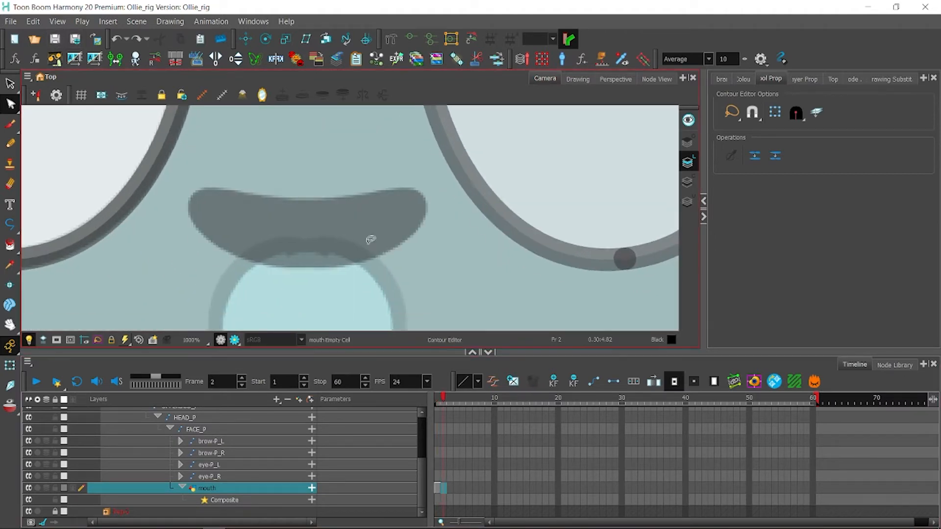
{"action": "left_click", "coordinate": [10, 124]}
{"action": "left_click_drag", "start_coordinate": [235, 169], "coordinate": [306, 277]}
{"action": "left_click", "coordinate": [10, 104]}
{"action": "left_click", "coordinate": [157, 210]}
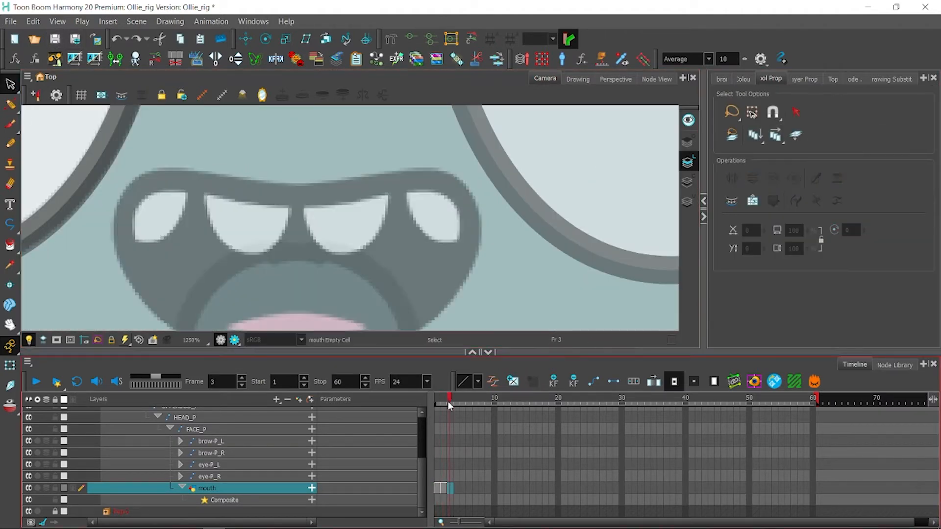
Step: Shape the half-mouth outlines on the mouth layer through frame 9 with the Contour Editor, ending their halves on the face's center line
{"action": "left_click", "coordinate": [443, 401]}
{"action": "key", "text": "alt+q"}
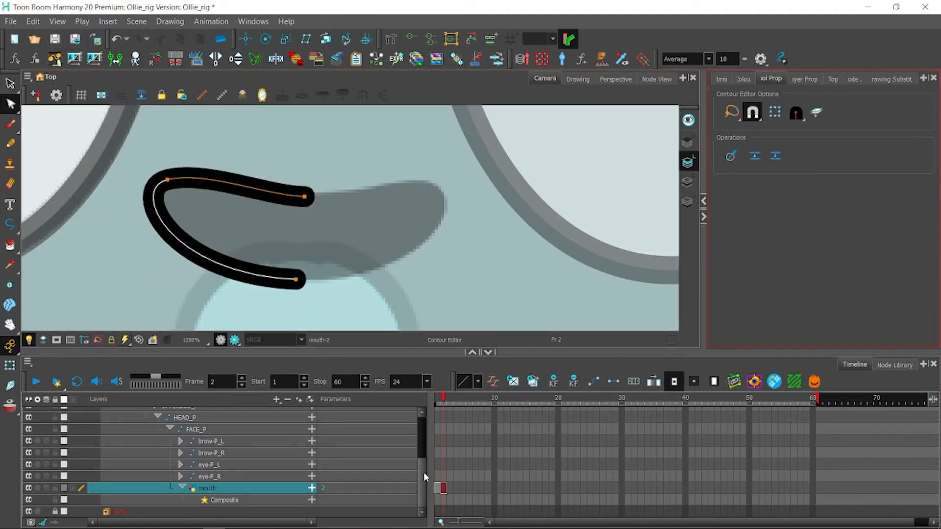
{"action": "key", "text": "ctrl+z"}
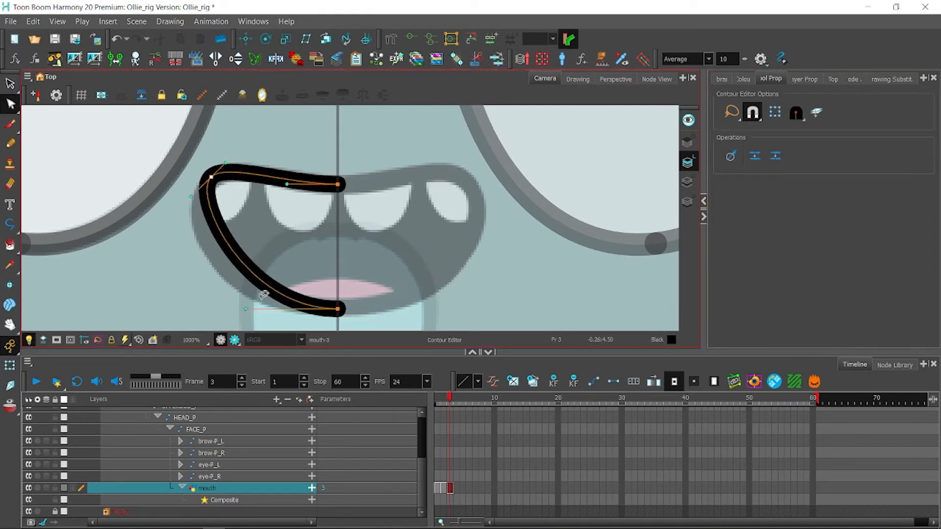
{"action": "left_click", "coordinate": [337, 185]}
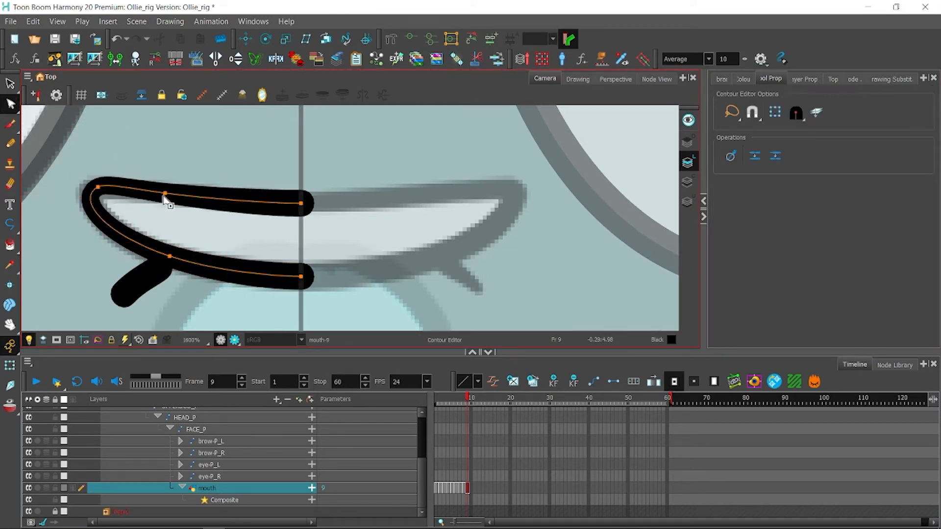
{"action": "left_click", "coordinate": [10, 104]}
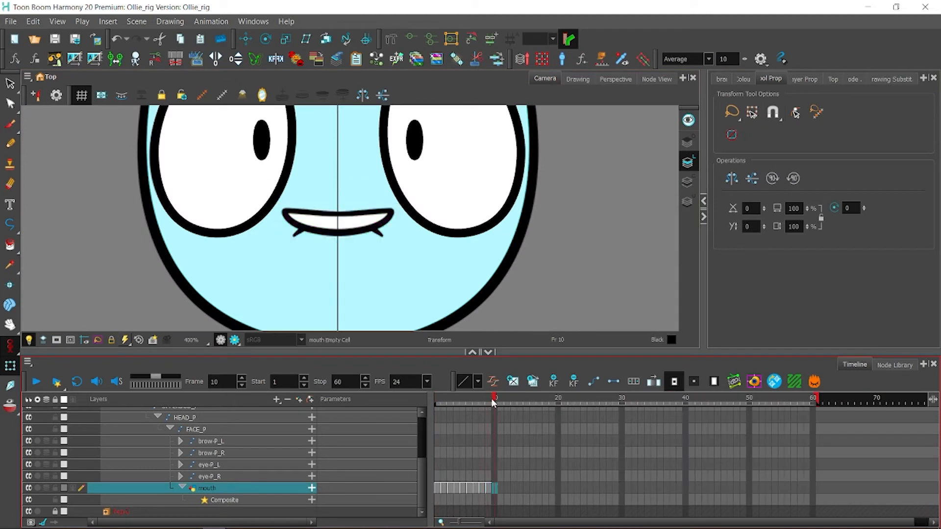
Step: Review the mouth drawings from frame 10 back to frame 1 and add a drawing layer named teeth
{"action": "left_click_drag", "start_coordinate": [493, 402], "coordinate": [436, 404]}
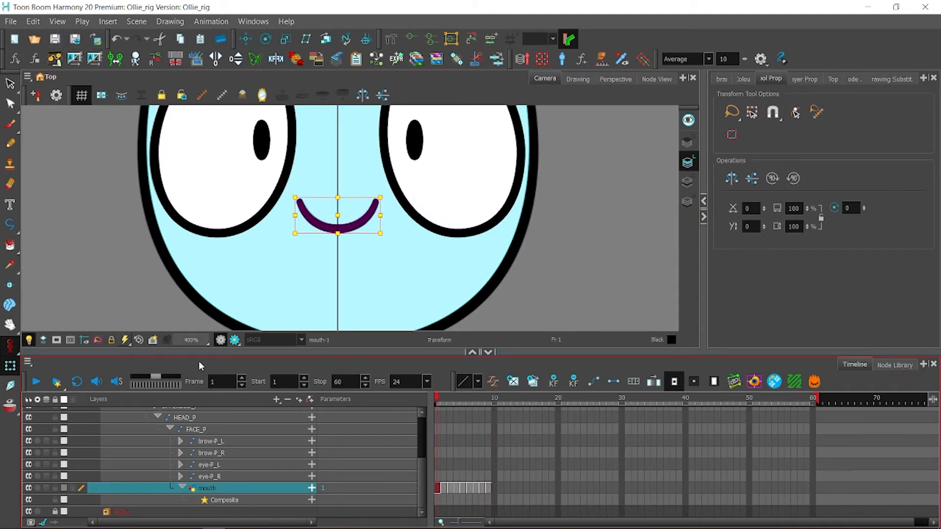
{"action": "left_click", "coordinate": [278, 399]}
{"action": "left_click", "coordinate": [282, 417]}
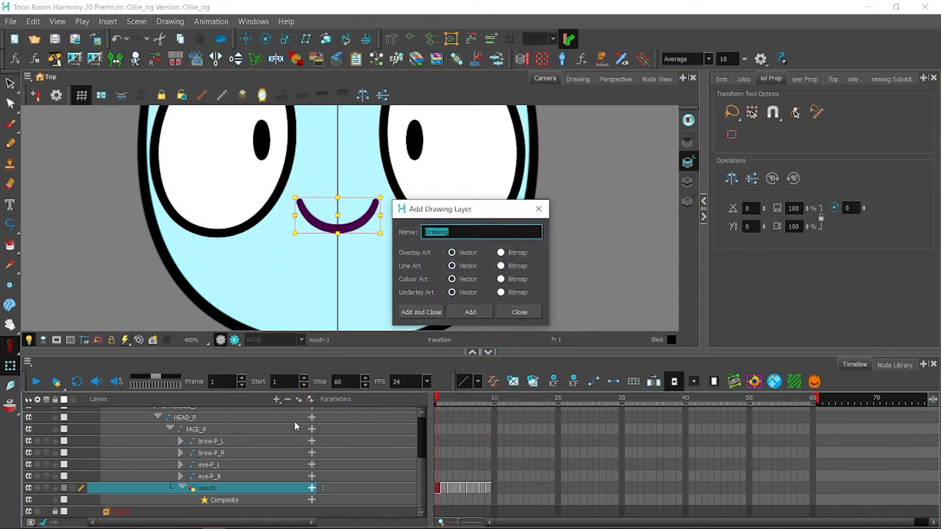
{"action": "left_click", "coordinate": [420, 312]}
Step: Place the teeth node beside the mouth node in the Node View and reorder its composite connection to follow the mouth's
{"action": "left_click", "coordinate": [657, 78]}
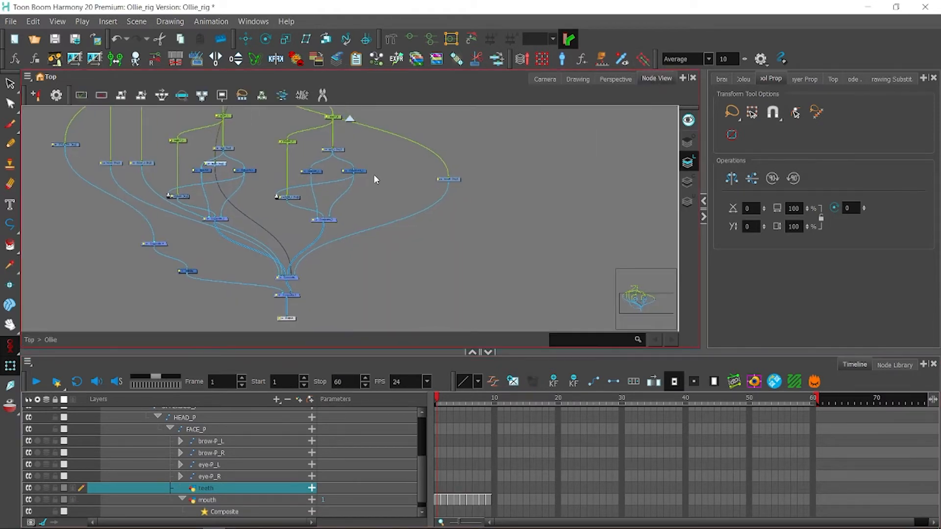
{"action": "left_click_drag", "start_coordinate": [500, 198], "coordinate": [456, 219]}
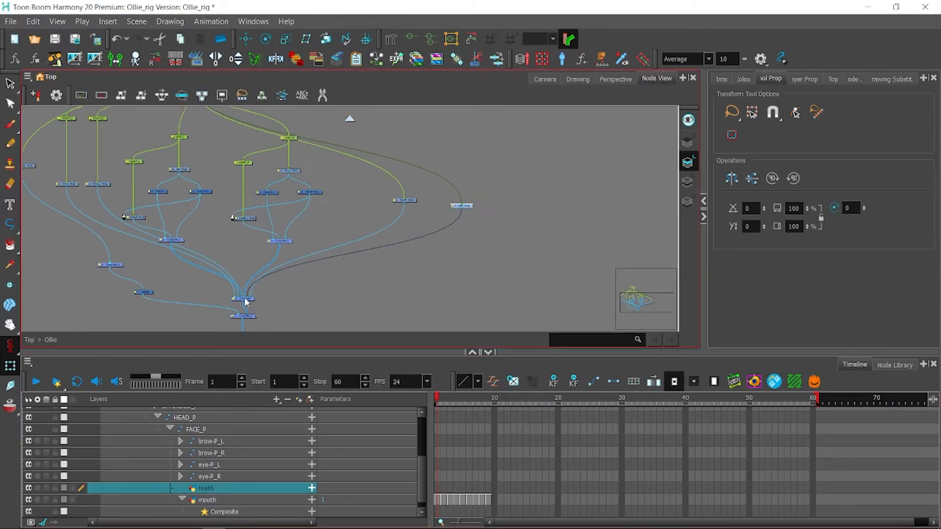
{"action": "left_click_drag", "start_coordinate": [250, 298], "coordinate": [251, 298]}
{"action": "left_click_drag", "start_coordinate": [485, 211], "coordinate": [463, 208]}
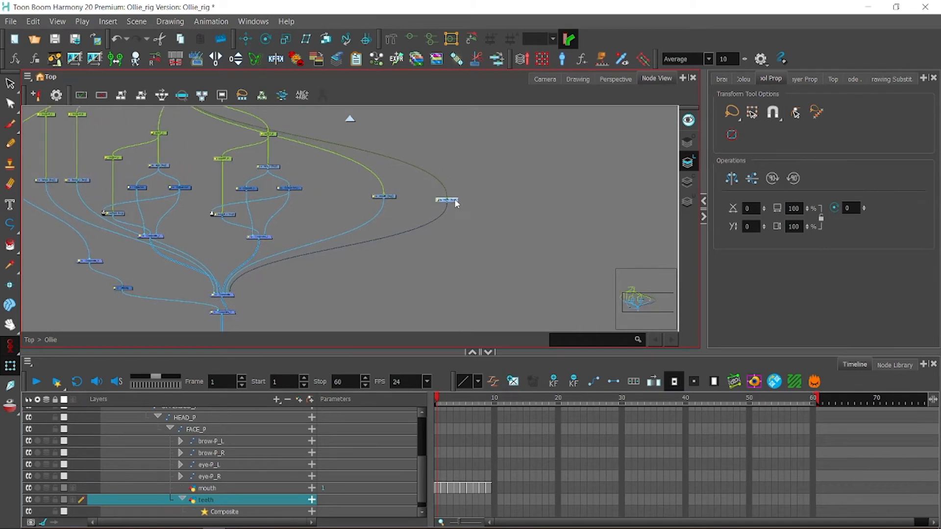
Step: Add a Composite node joining the mouth and teeth nodes, name it mouth_comp, and position it below them
{"action": "left_click", "coordinate": [895, 365]}
{"action": "left_click", "coordinate": [127, 402]}
{"action": "type", "text": "vis"}
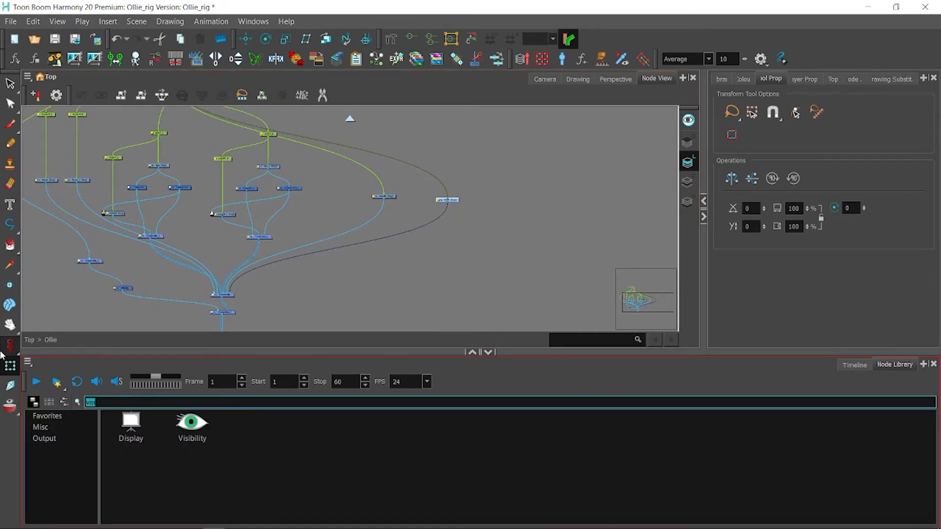
{"action": "type", "text": "comp"}
{"action": "left_click_drag", "start_coordinate": [376, 423], "coordinate": [372, 258]}
{"action": "left_click", "coordinate": [804, 78]}
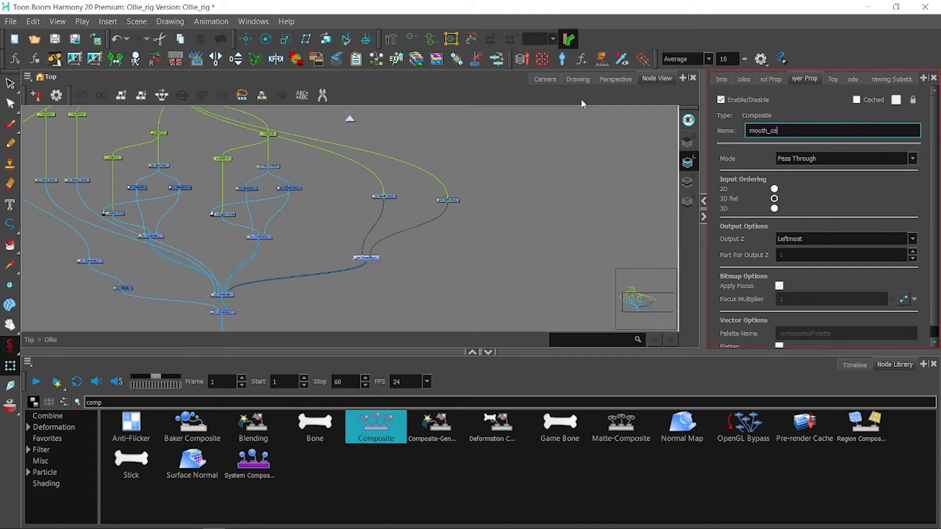
{"action": "left_click", "coordinate": [536, 240]}
{"action": "scroll", "coordinate": [373, 266], "scroll_direction": "up", "scroll_amount": 2}
{"action": "left_click_drag", "start_coordinate": [382, 270], "coordinate": [435, 271]}
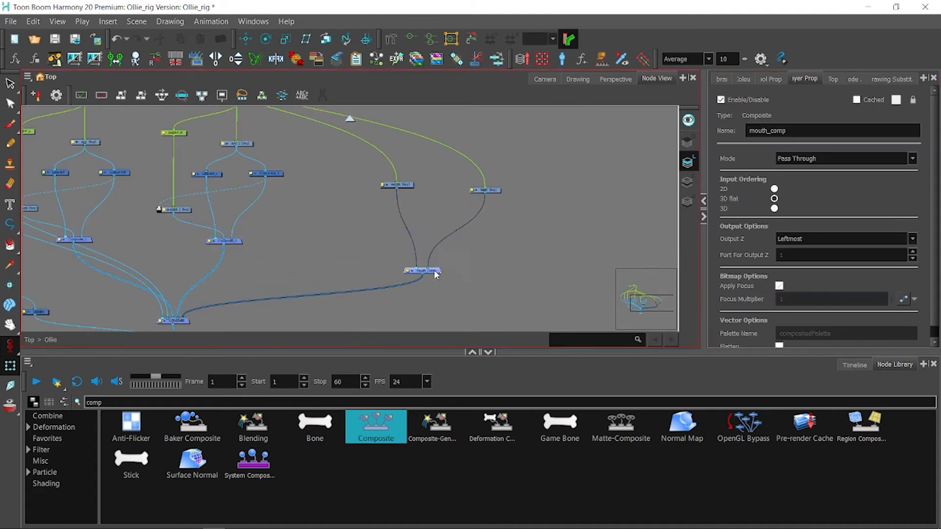
Step: Select the teeth layer in the Camera view, go to frame 4, and turn Animate mode off
{"action": "left_click", "coordinate": [496, 189]}
{"action": "left_click", "coordinate": [544, 79]}
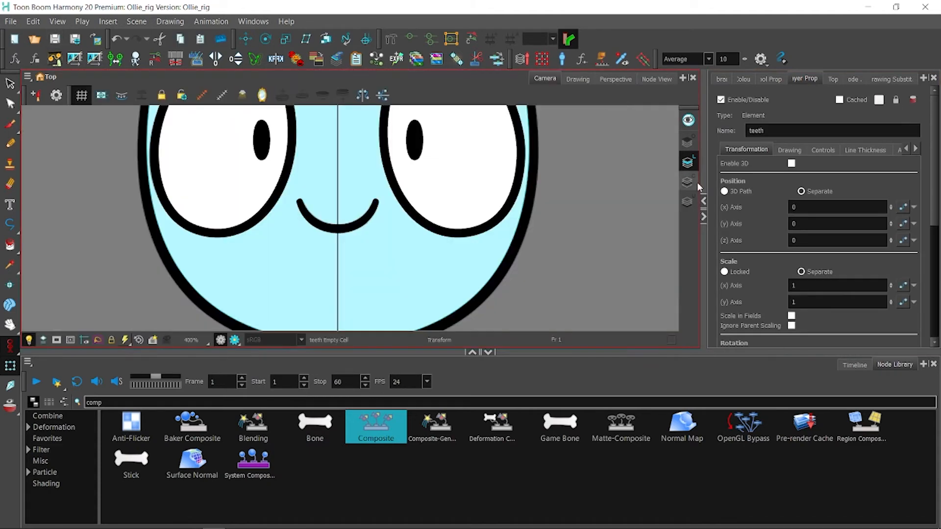
{"action": "left_click", "coordinate": [853, 365]}
{"action": "left_click_drag", "start_coordinate": [437, 401], "coordinate": [455, 402]}
{"action": "scroll", "coordinate": [420, 224], "scroll_direction": "up", "scroll_amount": 4}
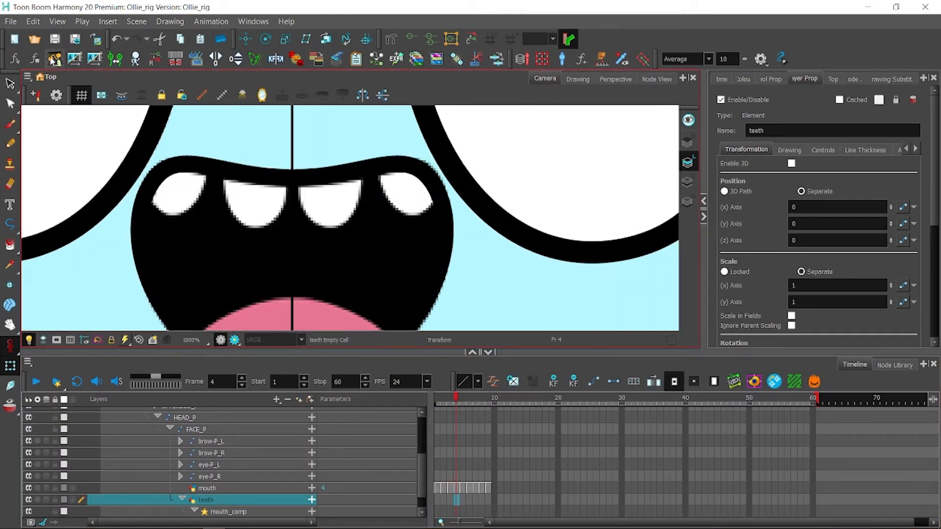
{"action": "left_click", "coordinate": [10, 346]}
{"action": "left_click", "coordinate": [43, 343]}
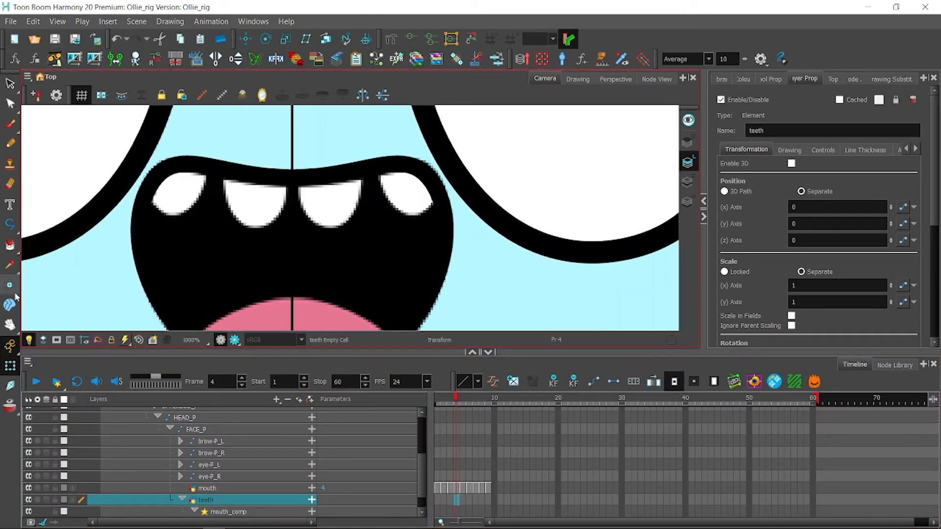
Step: Draw half a row of three curved teeth in black with the Polyline tool, from the center line outward, closing the outline above
{"action": "left_click", "coordinate": [10, 224]}
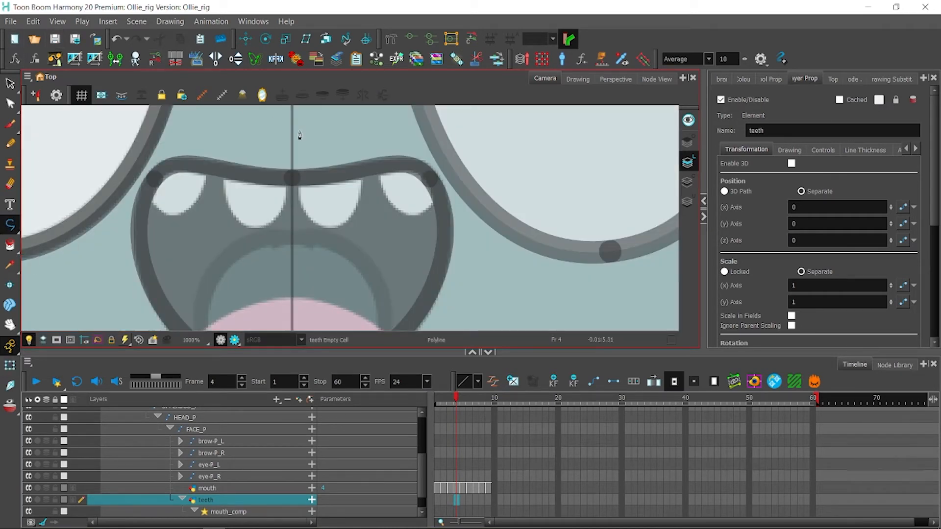
{"action": "left_click_drag", "start_coordinate": [311, 128], "coordinate": [371, 150]}
{"action": "left_click", "coordinate": [743, 79]}
{"action": "left_click", "coordinate": [358, 198]}
{"action": "left_click_drag", "start_coordinate": [314, 258], "coordinate": [295, 252]}
{"action": "left_click", "coordinate": [274, 193]}
{"action": "left_click_drag", "start_coordinate": [235, 246], "coordinate": [219, 241]}
{"action": "left_click", "coordinate": [198, 184]}
{"action": "left_click_drag", "start_coordinate": [165, 245], "coordinate": [151, 235]}
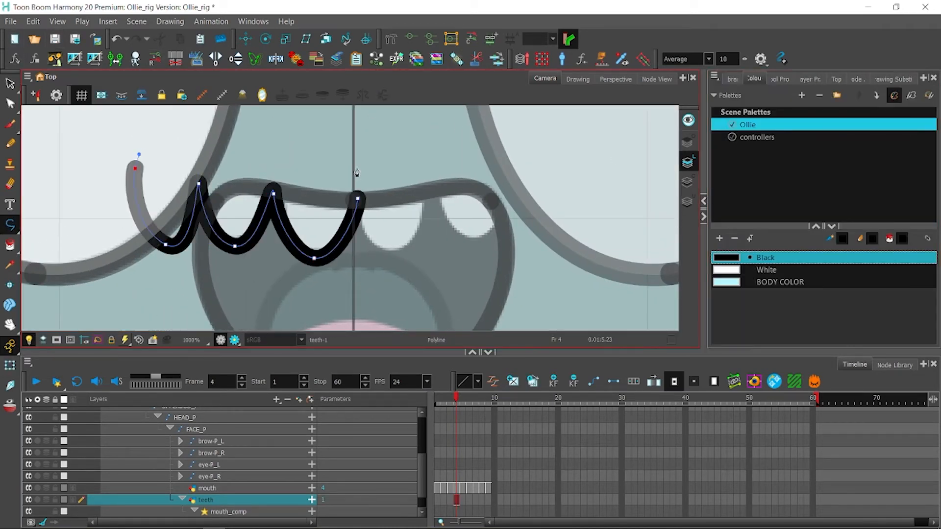
{"action": "left_click_drag", "start_coordinate": [356, 172], "coordinate": [344, 169]}
{"action": "left_click", "coordinate": [135, 168]}
Step: Reshape the half teeth outline with the Contour Editor to suit the reference and complete the white-filled row on both sides
{"action": "left_click", "coordinate": [10, 104]}
{"action": "left_click_drag", "start_coordinate": [322, 259], "coordinate": [321, 268]}
{"action": "left_click", "coordinate": [10, 84]}
{"action": "left_click", "coordinate": [780, 78]}
{"action": "left_click", "coordinate": [10, 104]}
{"action": "left_click_drag", "start_coordinate": [370, 205], "coordinate": [364, 200]}
{"action": "left_click_drag", "start_coordinate": [314, 278], "coordinate": [317, 275]}
{"action": "left_click_drag", "start_coordinate": [372, 169], "coordinate": [350, 162]}
{"action": "left_click_drag", "start_coordinate": [92, 166], "coordinate": [94, 157]}
{"action": "left_click_drag", "start_coordinate": [130, 262], "coordinate": [124, 258]}
{"action": "left_click_drag", "start_coordinate": [171, 187], "coordinate": [171, 196]}
{"action": "left_click_drag", "start_coordinate": [216, 264], "coordinate": [215, 264]}
{"action": "left_click", "coordinate": [124, 258]}
{"action": "left_click_drag", "start_coordinate": [166, 238], "coordinate": [162, 239]}
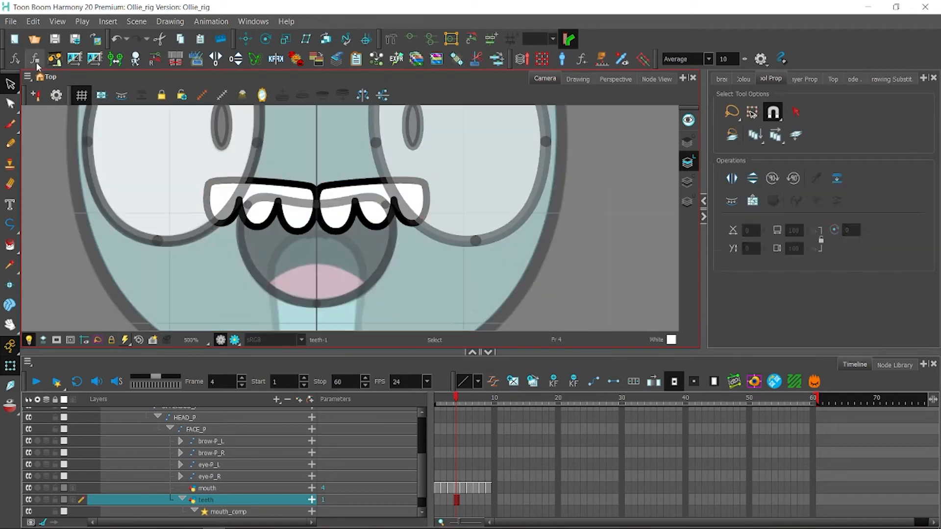
Step: Continue the teeth drawings on other frames and draw a tapered black line across one corner of the grin on frame 8
{"action": "left_click", "coordinate": [449, 499]}
{"action": "left_click", "coordinate": [443, 500]}
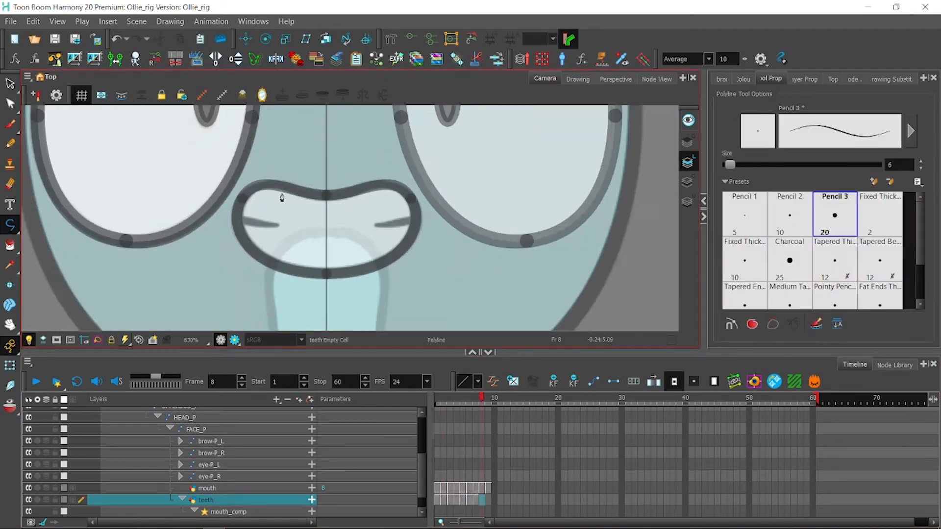
{"action": "left_click_drag", "start_coordinate": [153, 206], "coordinate": [263, 226]}
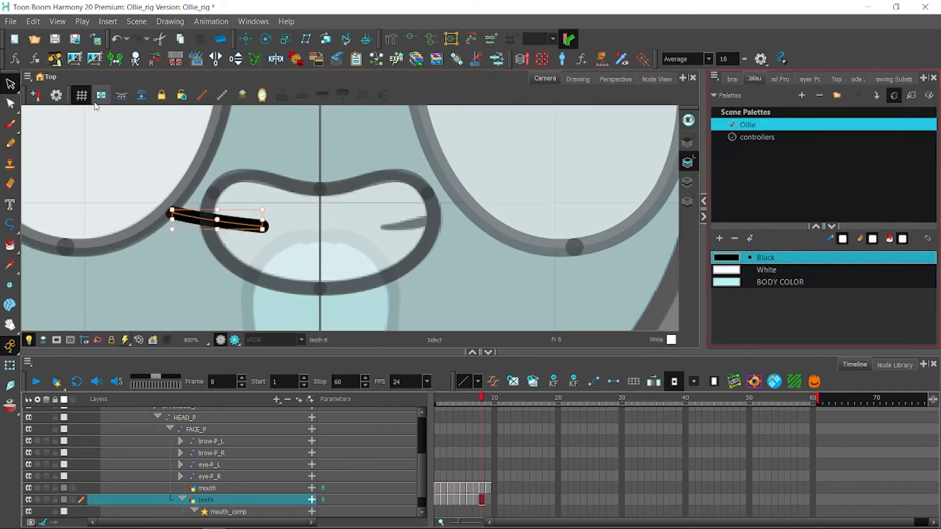
{"action": "left_click", "coordinate": [10, 84]}
{"action": "left_click", "coordinate": [9, 104]}
{"action": "left_click", "coordinate": [10, 104]}
{"action": "key", "text": "1"}
Step: Finish the teeth drawings on frames 8 and 9 with the Contour Editor and Cutter, cutting off excess white below the frame 9 grin
{"action": "left_click", "coordinate": [10, 84]}
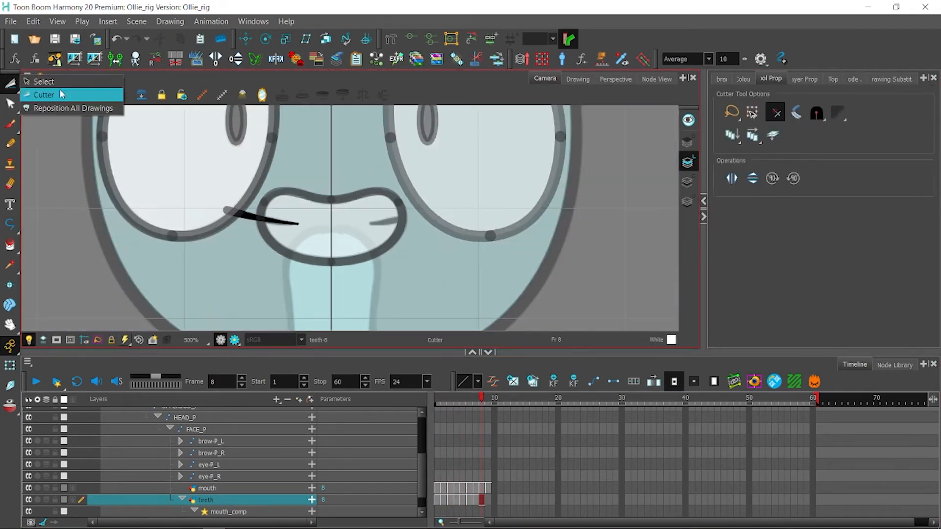
{"action": "left_click", "coordinate": [9, 104]}
{"action": "left_click_drag", "start_coordinate": [331, 165], "coordinate": [231, 198]}
{"action": "left_click", "coordinate": [10, 84]}
{"action": "left_click_drag", "start_coordinate": [426, 152], "coordinate": [273, 315]}
{"action": "left_click", "coordinate": [10, 104]}
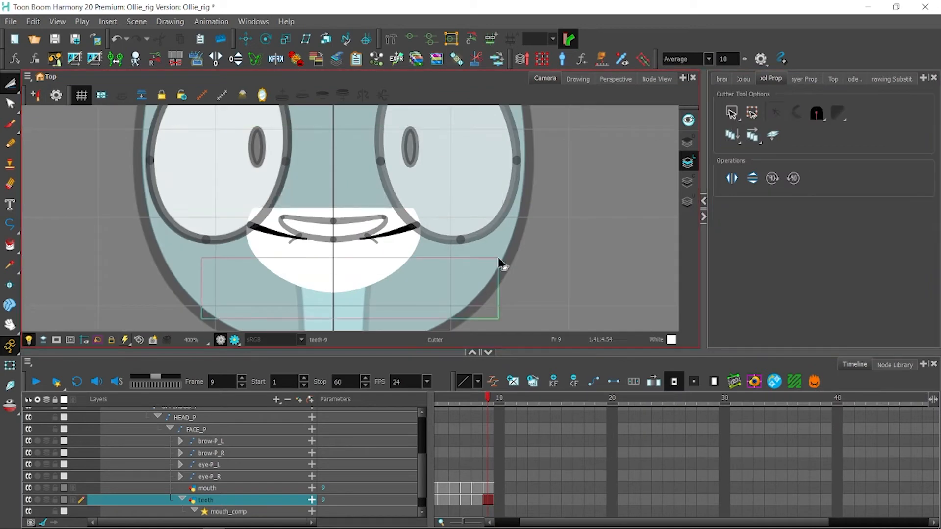
Step: Add a drawing layer named tounge and draw a pink oval tongue with a black outline on frames 4 and 3
{"action": "left_click", "coordinate": [276, 399]}
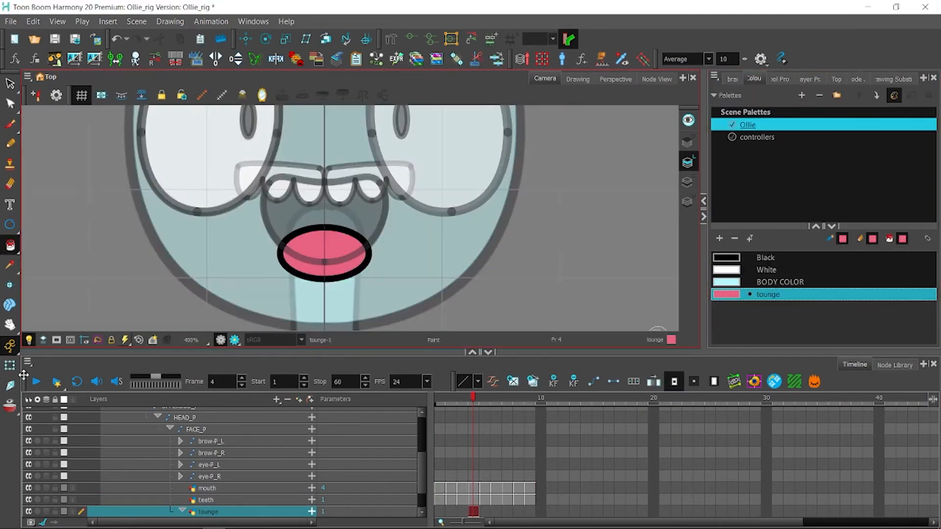
{"action": "left_click", "coordinate": [463, 511]}
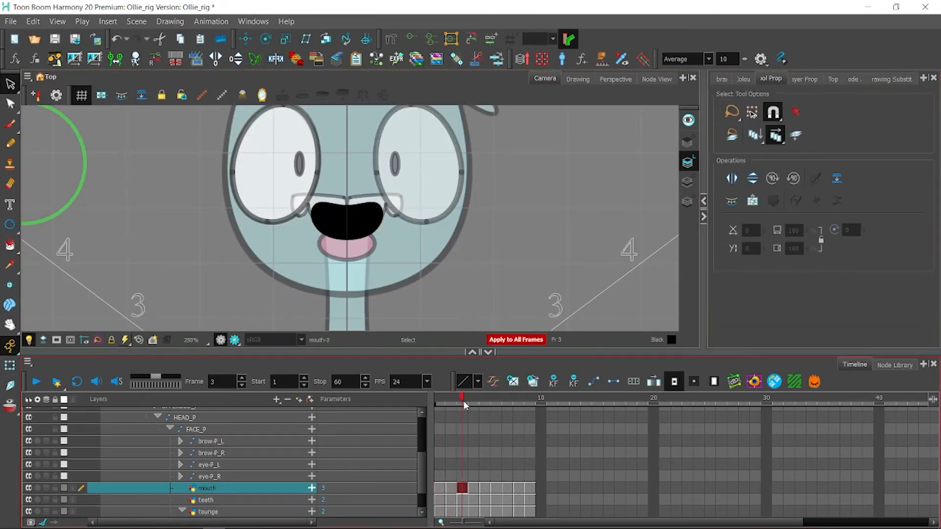
Step: Select the mouth artwork on frames 3, 5 and 7, give the shapes a solid black fill, and review the frames back to 1
{"action": "left_click", "coordinate": [463, 487]}
{"action": "left_click", "coordinate": [486, 488]}
{"action": "key", "text": "ctrl+a"}
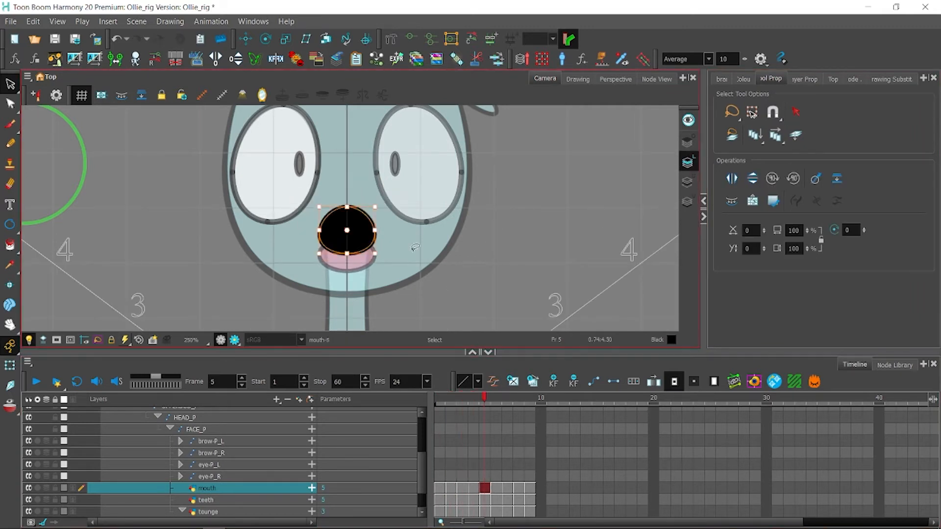
{"action": "left_click", "coordinate": [509, 489]}
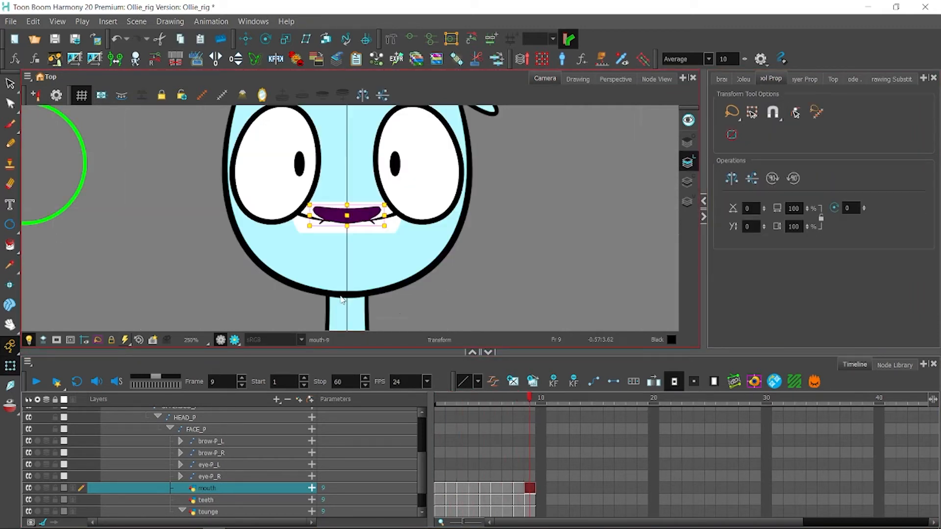
{"action": "left_click", "coordinate": [524, 293]}
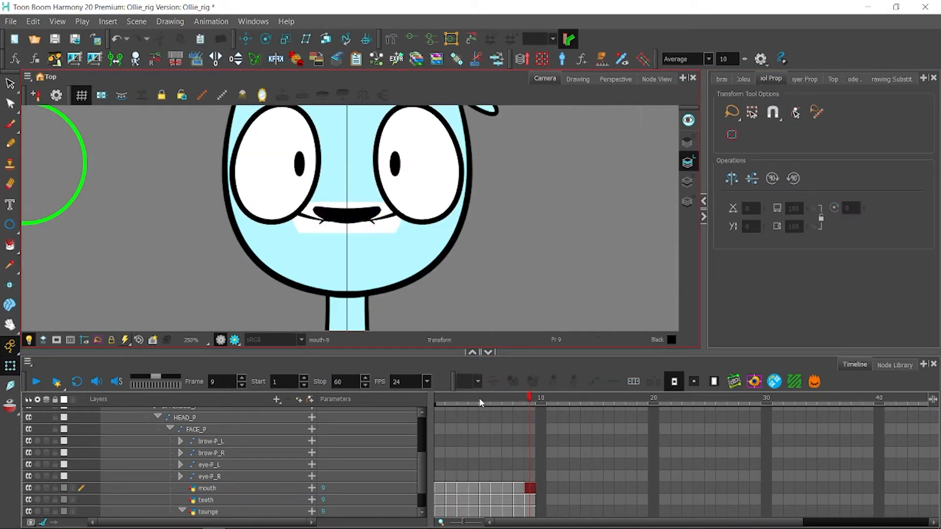
{"action": "left_click_drag", "start_coordinate": [480, 403], "coordinate": [428, 403]}
Step: Duplicate the eye's Line-Art and Colour-Art nodes in the Node View for use with the mouth drawing
{"action": "left_click", "coordinate": [655, 79]}
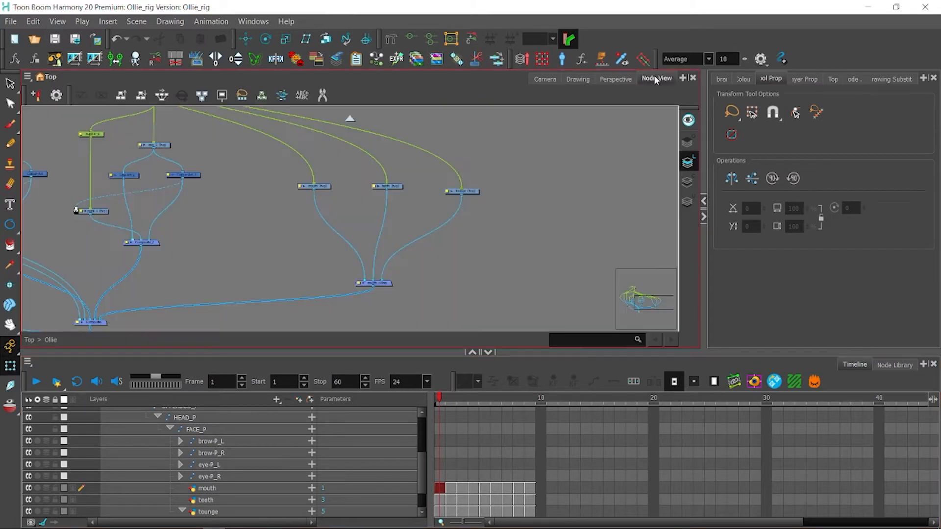
{"action": "left_click_drag", "start_coordinate": [484, 177], "coordinate": [421, 189]}
{"action": "scroll", "coordinate": [434, 200], "scroll_direction": "up", "scroll_amount": 1}
{"action": "left_click", "coordinate": [414, 201]}
{"action": "left_click", "coordinate": [895, 365]}
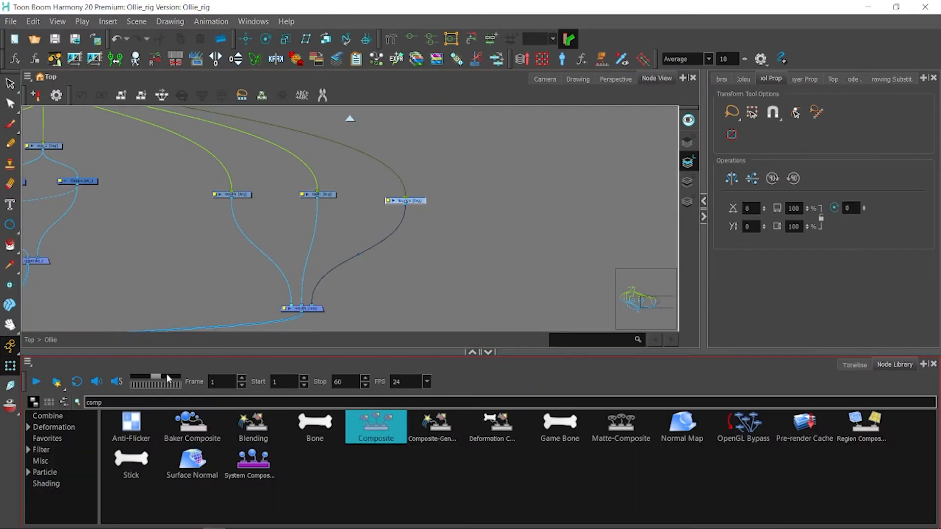
{"action": "left_click_drag", "start_coordinate": [249, 200], "coordinate": [183, 205]}
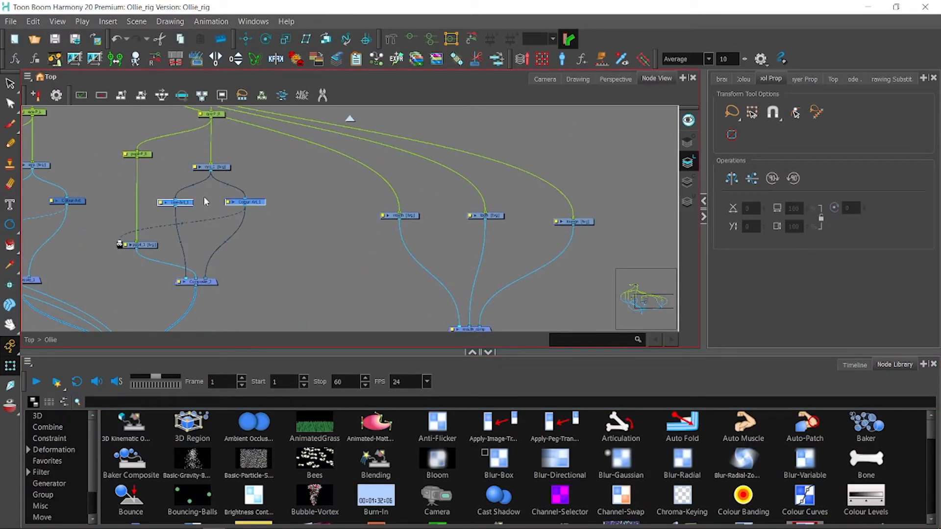
{"action": "key", "text": "ctrl+d"}
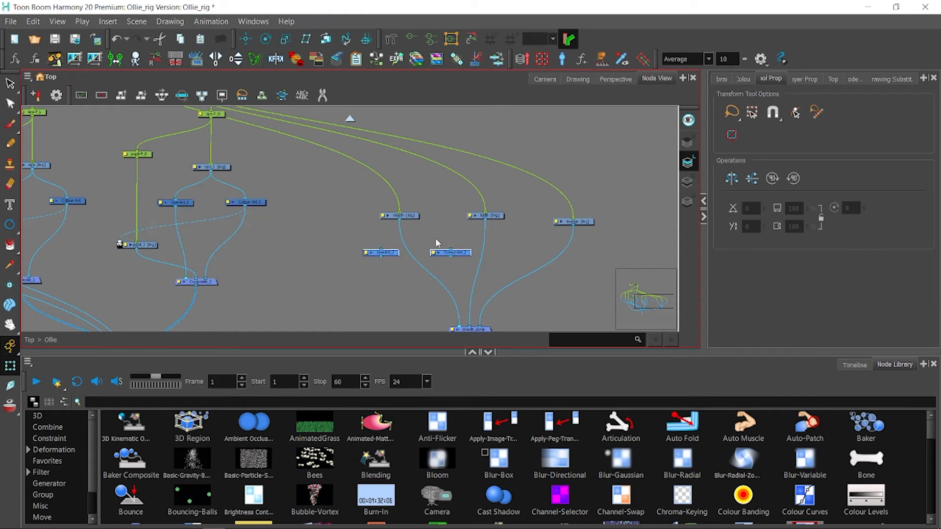
Step: Wire the mouth drawing into its duplicated Line-Art and Colour-Art nodes, connect Line-Art to mouth_comp, and remove the direct mouth-to-composite cable
{"action": "left_click_drag", "start_coordinate": [416, 233], "coordinate": [450, 248]}
{"action": "left_click_drag", "start_coordinate": [447, 234], "coordinate": [371, 211]}
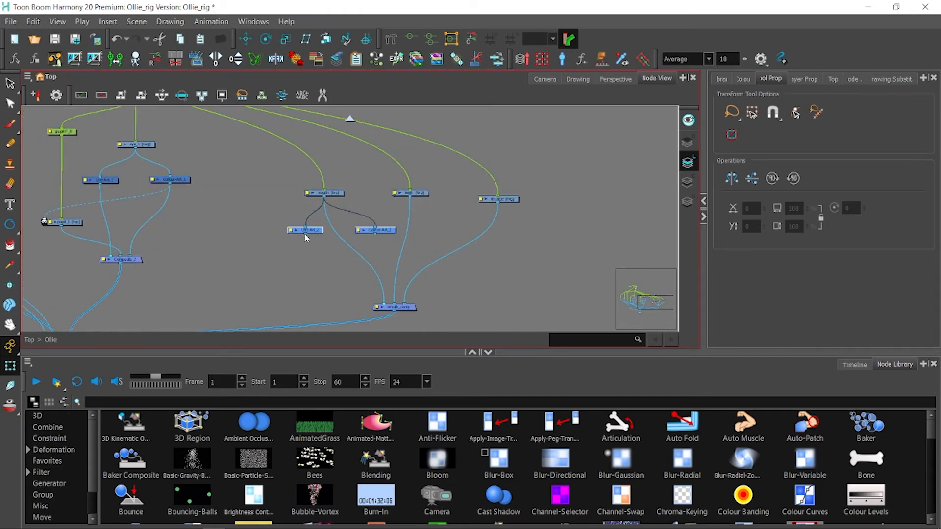
{"action": "left_click_drag", "start_coordinate": [376, 312], "coordinate": [380, 307]}
{"action": "left_click", "coordinate": [88, 401]}
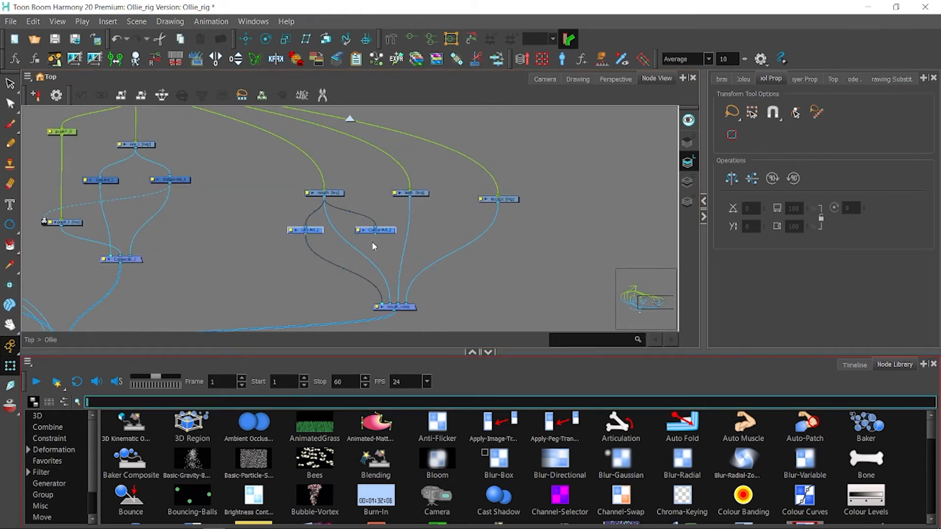
{"action": "left_click", "coordinate": [368, 273]}
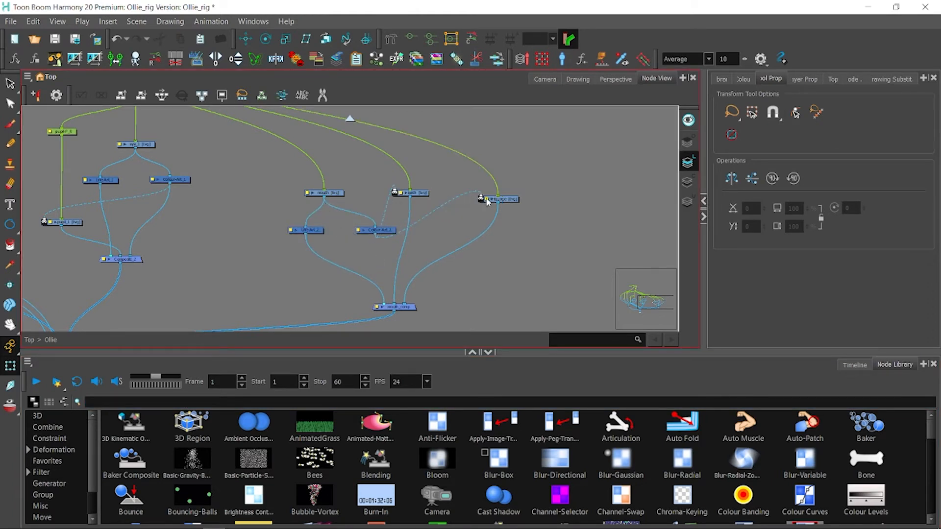
Step: Move the teeth and tounge nodes below the art nodes, raise the mouth node above them, and save the scene
{"action": "left_click_drag", "start_coordinate": [416, 193], "coordinate": [420, 252]}
{"action": "left_click_drag", "start_coordinate": [510, 205], "coordinate": [516, 258]}
{"action": "left_click_drag", "start_coordinate": [325, 197], "coordinate": [342, 176]}
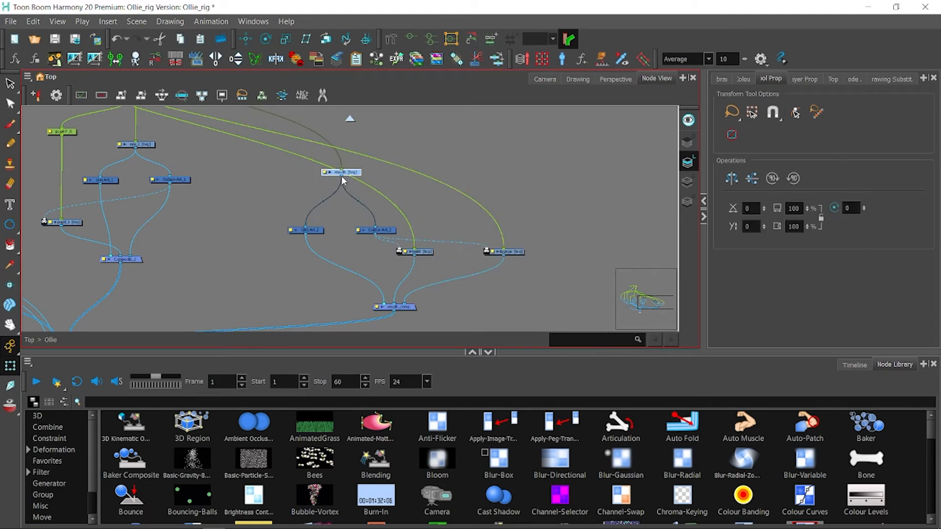
{"action": "left_click", "coordinate": [55, 44]}
{"action": "left_click", "coordinate": [473, 156]}
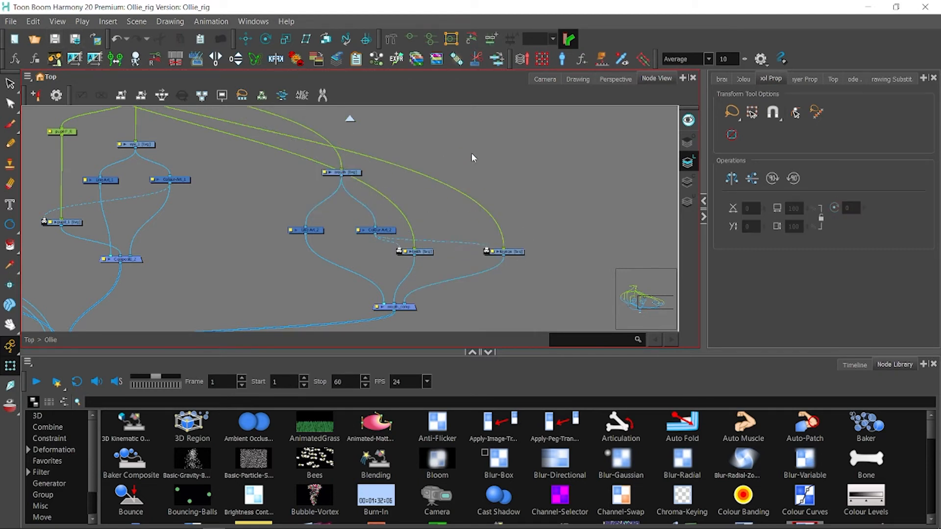
Step: Add a parent peg to the mouth layer and save the scene
{"action": "left_click", "coordinate": [357, 173]}
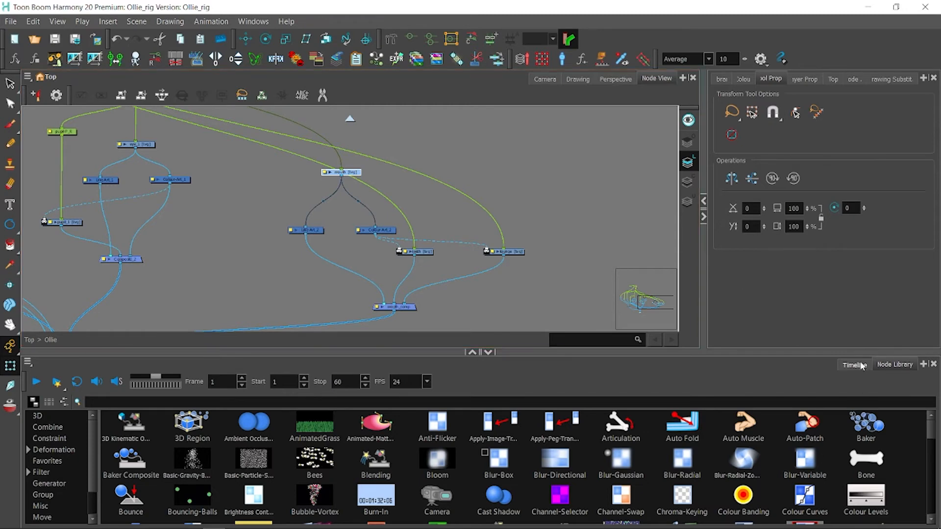
{"action": "left_click", "coordinate": [855, 364]}
{"action": "left_click", "coordinate": [545, 79]}
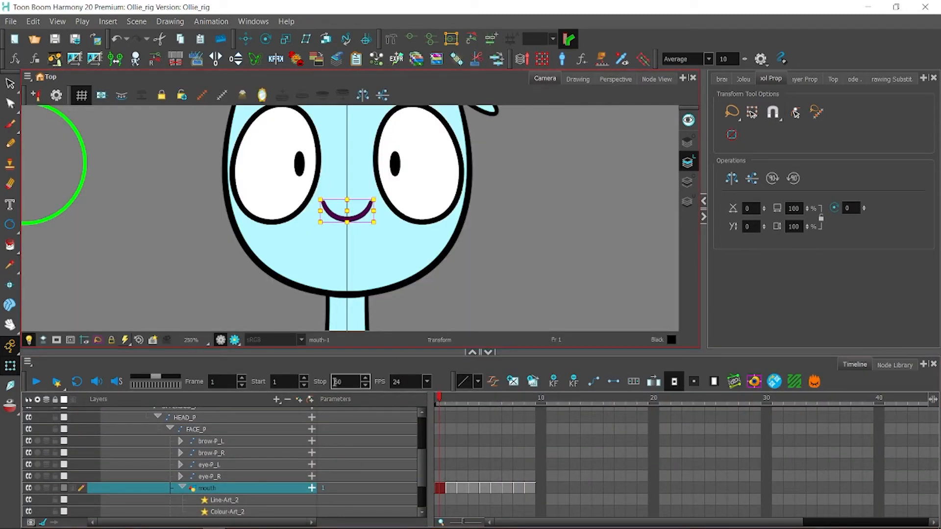
{"action": "left_click", "coordinate": [311, 399]}
{"action": "left_click", "coordinate": [54, 39]}
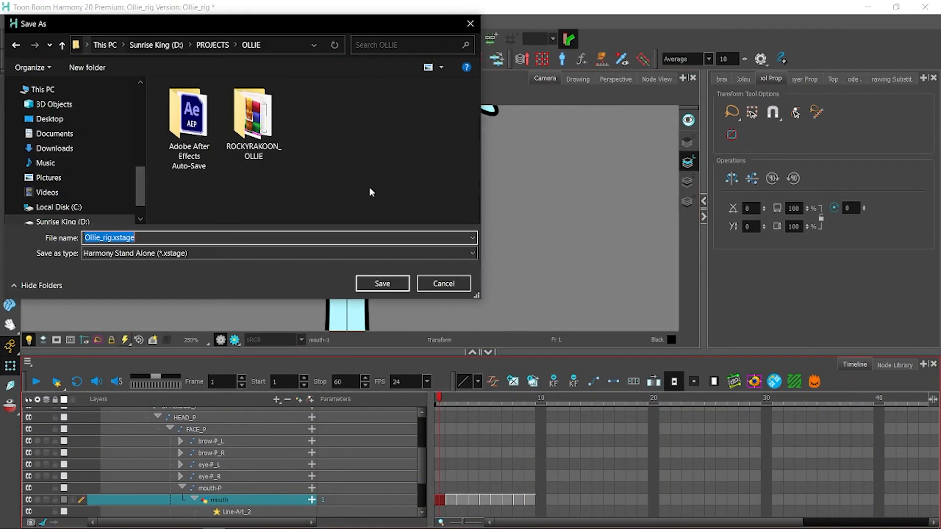
{"action": "key", "text": "Escape"}
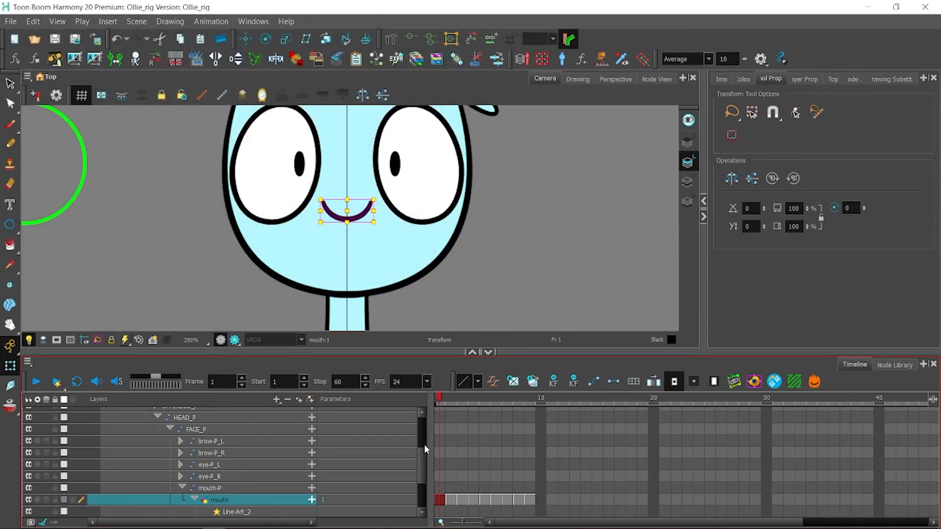
Step: On frame 4, place the tounge layer's pivot on the tongue and the teeth layer's pivot at the centre of the upper teeth
{"action": "left_click_drag", "start_coordinate": [424, 444], "coordinate": [424, 473]}
{"action": "left_click", "coordinate": [248, 480]}
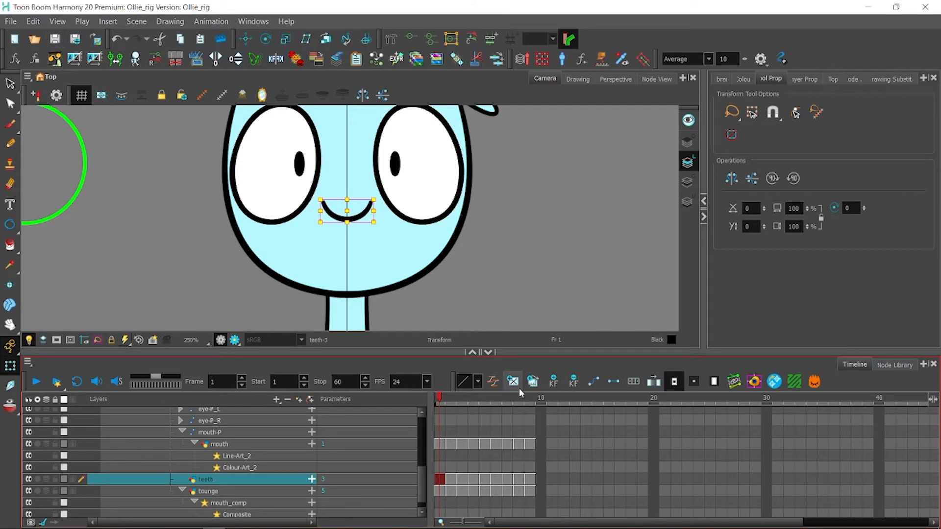
{"action": "left_click", "coordinate": [804, 79]}
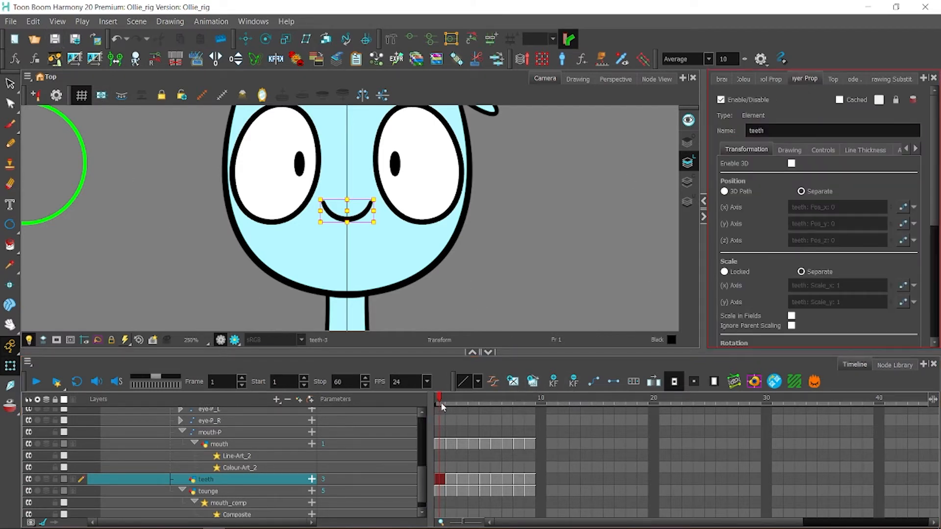
{"action": "left_click_drag", "start_coordinate": [442, 403], "coordinate": [438, 422]}
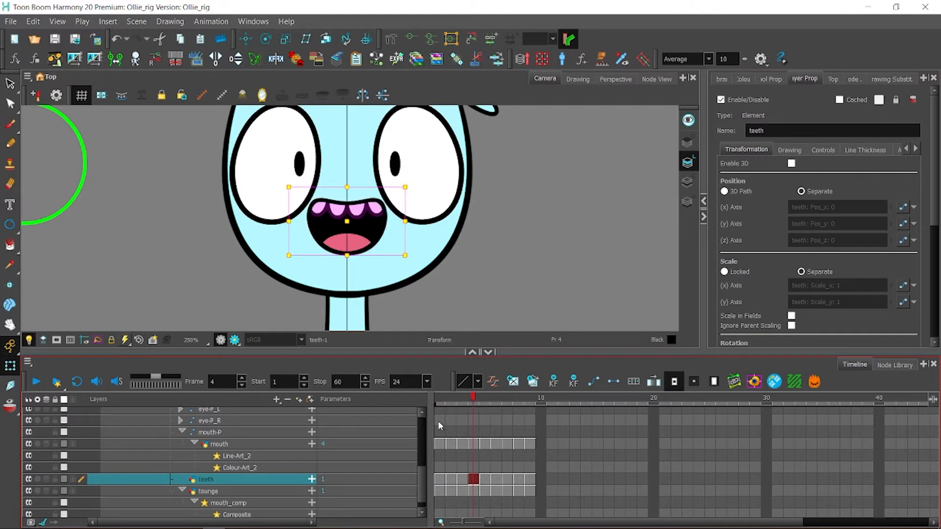
{"action": "left_click", "coordinate": [241, 490]}
{"action": "left_click", "coordinate": [778, 383]}
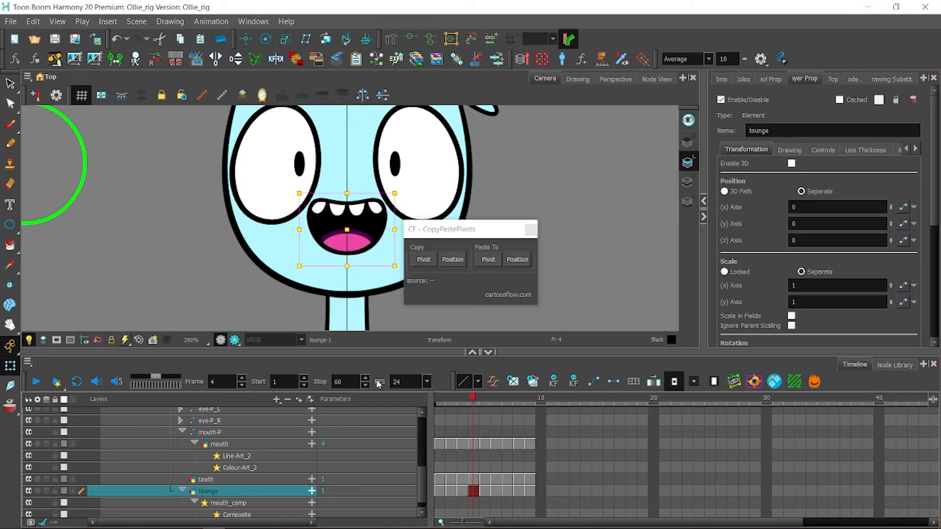
{"action": "left_click", "coordinate": [530, 230]}
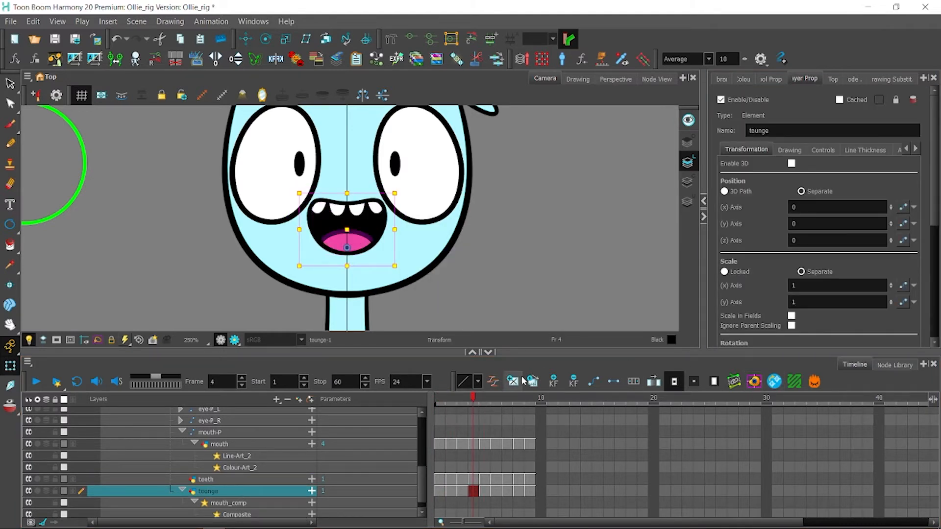
{"action": "left_click", "coordinate": [214, 481]}
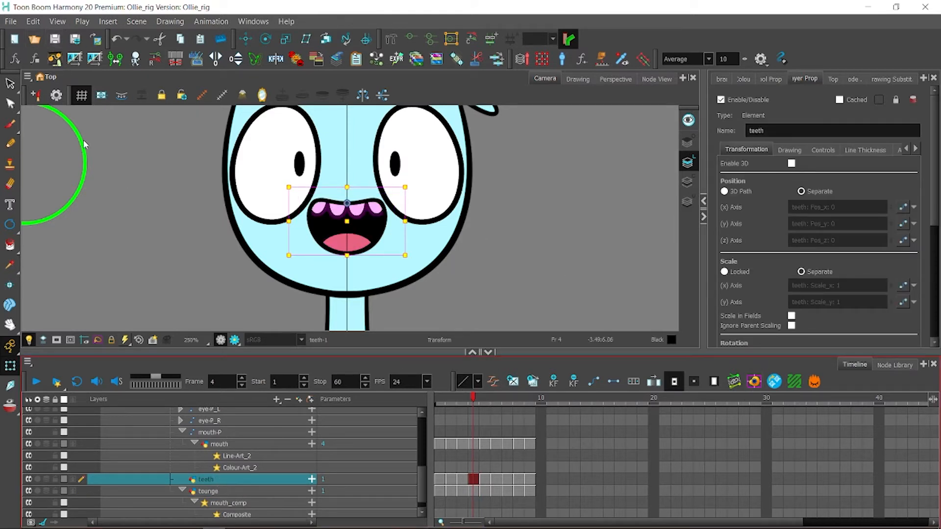
Step: Add a parent peg to each of the tounge and teeth layers
{"action": "left_click", "coordinate": [473, 491]}
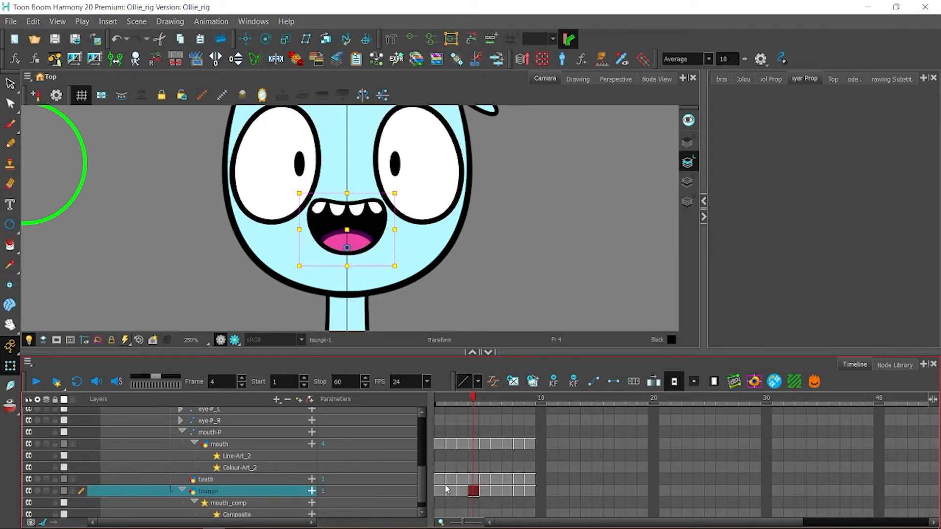
{"action": "left_click", "coordinate": [473, 480]}
{"action": "left_click", "coordinate": [474, 490]}
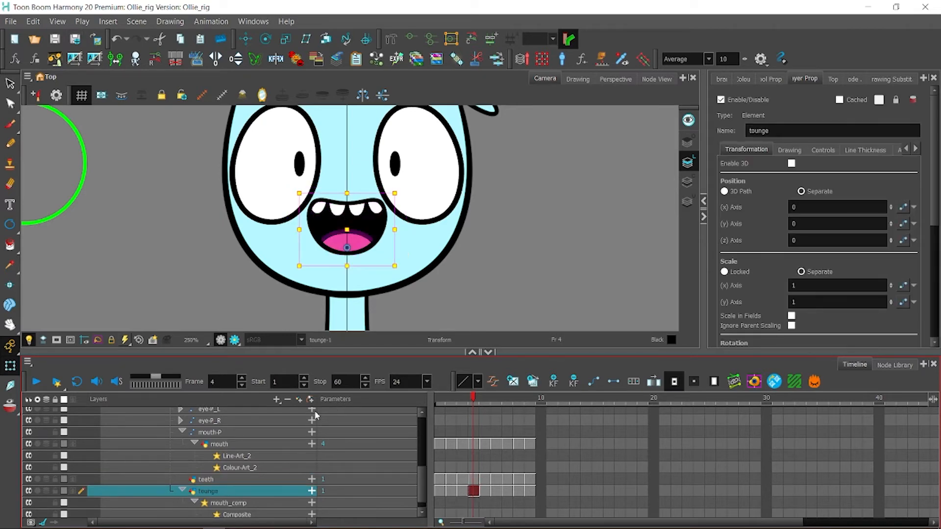
{"action": "left_click", "coordinate": [299, 400]}
{"action": "left_click", "coordinate": [251, 481]}
{"action": "left_click", "coordinate": [299, 400]}
{"action": "left_click", "coordinate": [260, 445]}
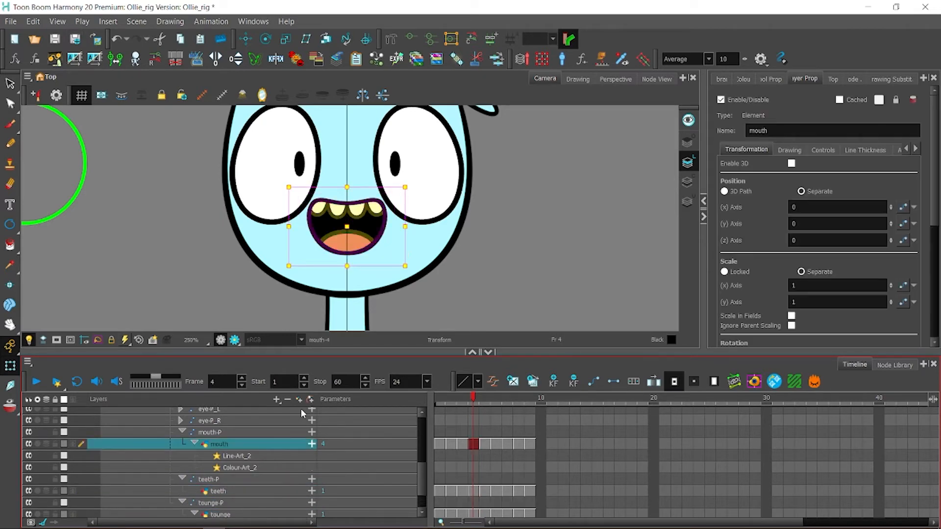
Step: Move the mouth-P and teeth-P pegs next to the mouth part of the node network
{"action": "left_click", "coordinate": [273, 433]}
{"action": "left_click", "coordinate": [656, 79]}
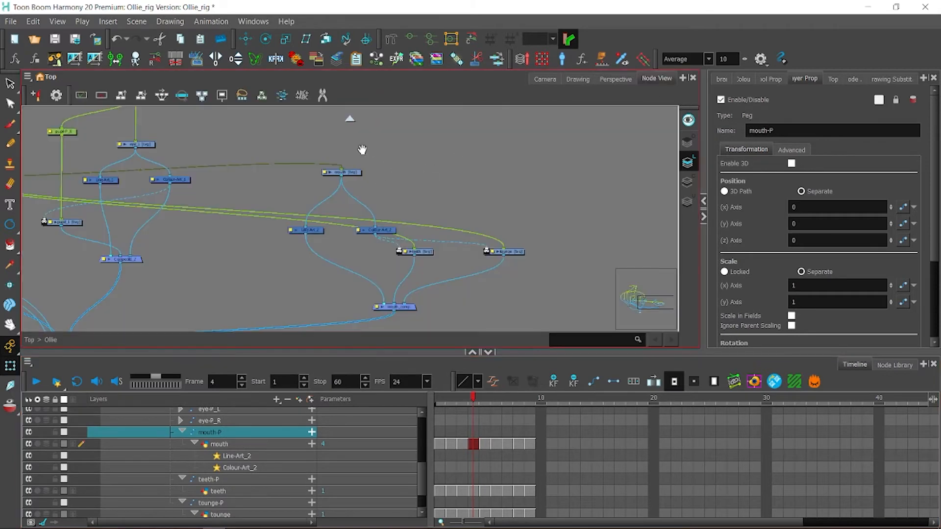
{"action": "left_click_drag", "start_coordinate": [362, 149], "coordinate": [645, 186]}
{"action": "left_click_drag", "start_coordinate": [405, 164], "coordinate": [575, 188]}
{"action": "left_click_drag", "start_coordinate": [371, 222], "coordinate": [560, 165]}
{"action": "left_click", "coordinate": [501, 155]}
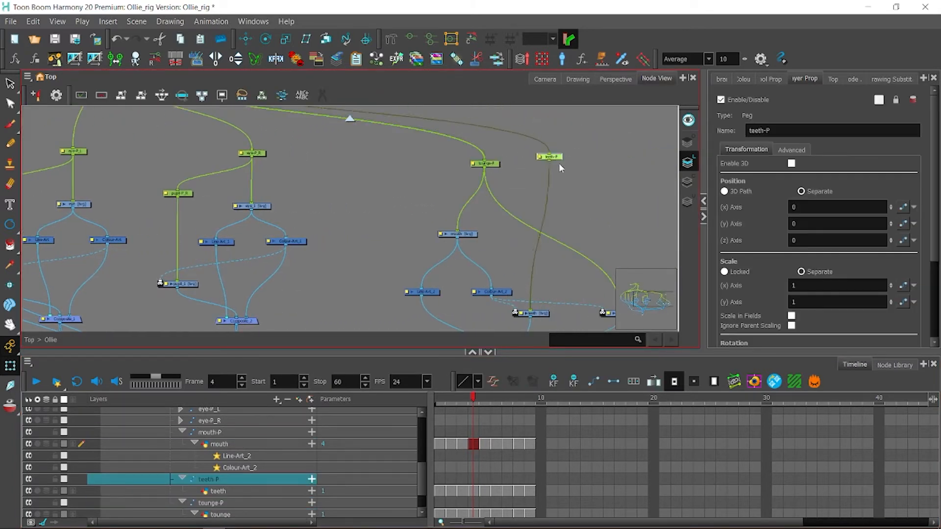
Step: Connect the tounge-P and teeth-P pegs under mouth-P and line them up above their drawings
{"action": "left_click_drag", "start_coordinate": [496, 169], "coordinate": [540, 220]}
{"action": "left_click_drag", "start_coordinate": [509, 187], "coordinate": [484, 168]}
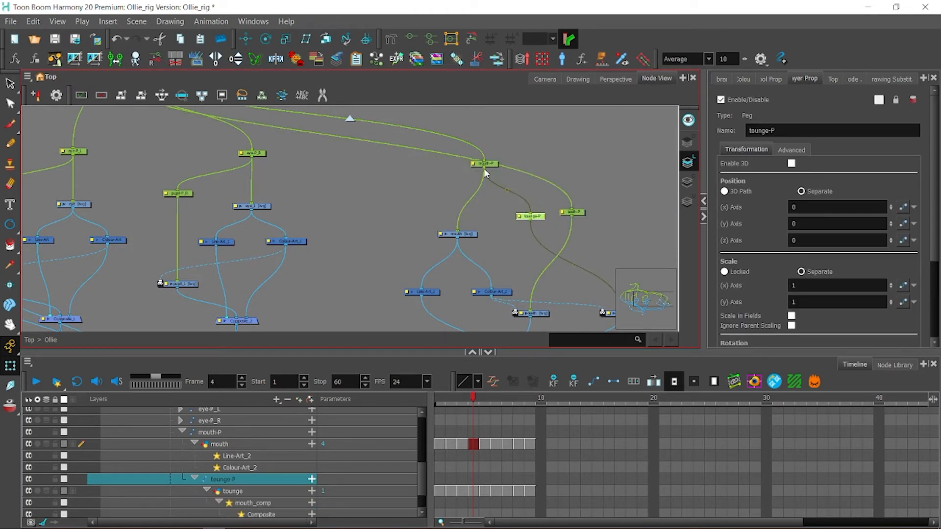
{"action": "left_click_drag", "start_coordinate": [558, 208], "coordinate": [560, 211]}
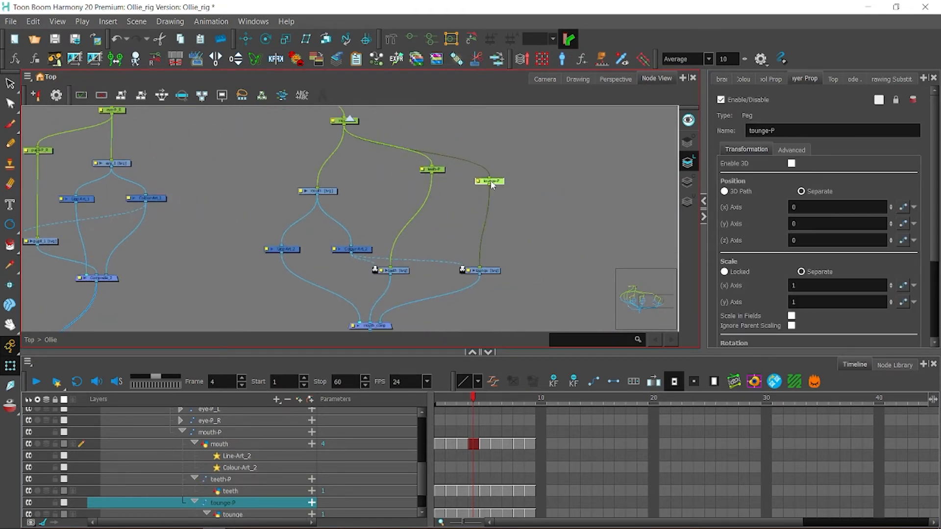
{"action": "left_click_drag", "start_coordinate": [439, 170], "coordinate": [405, 186]}
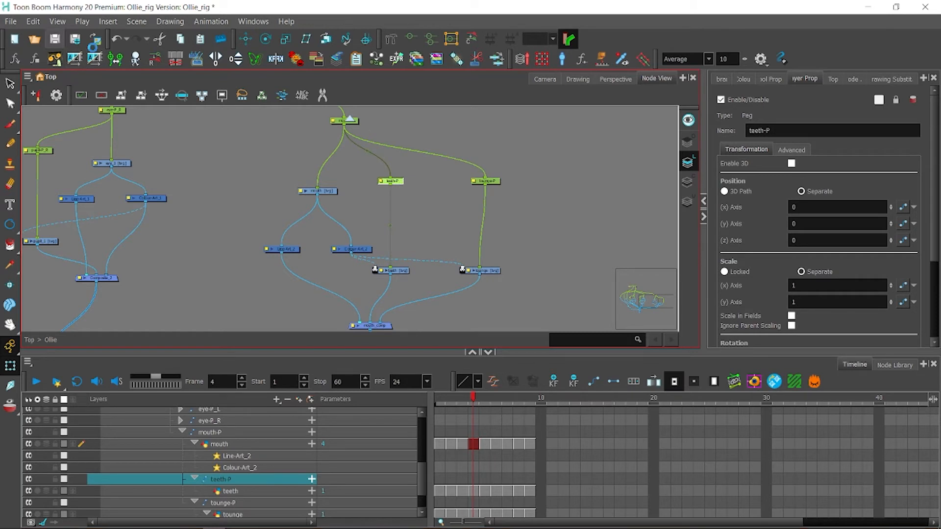
Step: Place the mouth layer's pivot at the centre of the smile on frame 1
{"action": "left_click", "coordinate": [332, 192]}
{"action": "left_click", "coordinate": [531, 80]}
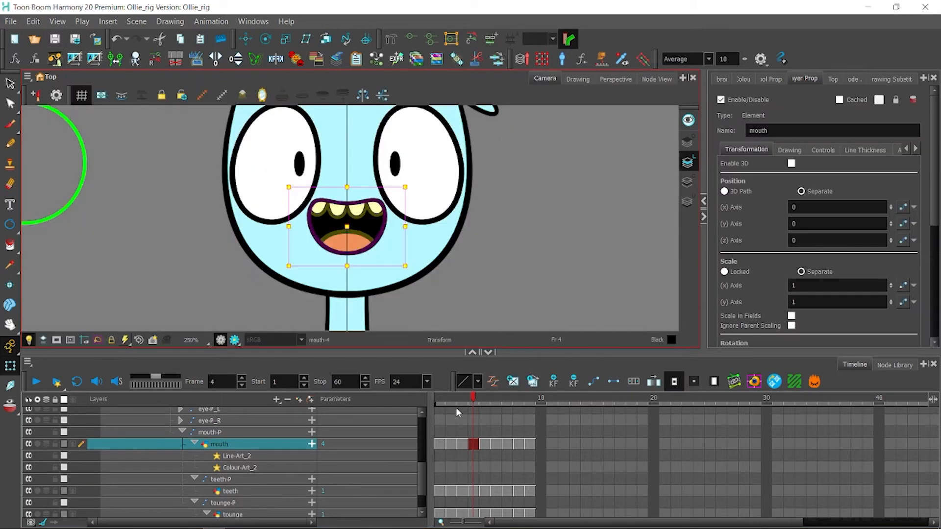
{"action": "left_click", "coordinate": [439, 399]}
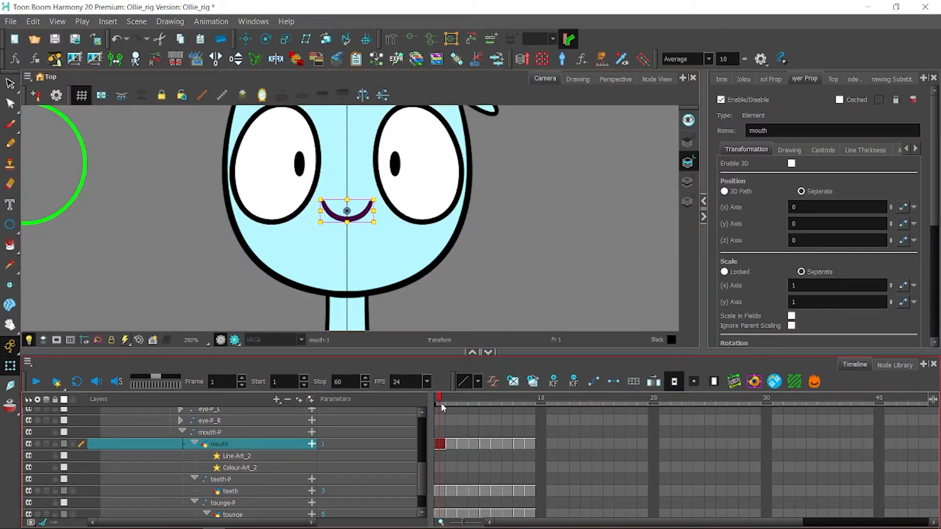
{"action": "mouse_move", "coordinate": [441, 403]}
{"action": "left_mouse_down"}
{"action": "mouse_move", "coordinate": [493, 403]}
{"action": "mouse_move", "coordinate": [419, 398]}
{"action": "left_mouse_up"}
Step: Copy the mouth drawing's pivot to the mouth-P peg with CF - CopyPastePivots
{"action": "left_click", "coordinate": [657, 79]}
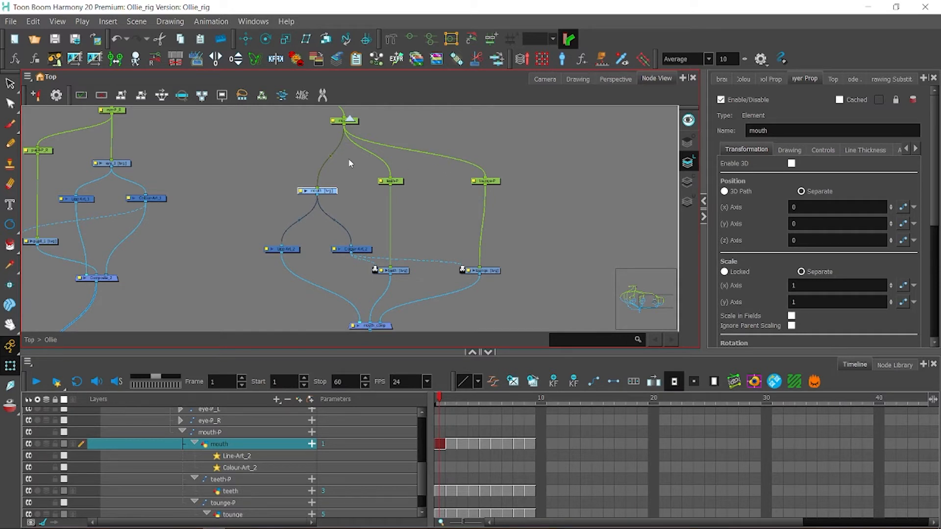
{"action": "left_click", "coordinate": [545, 82]}
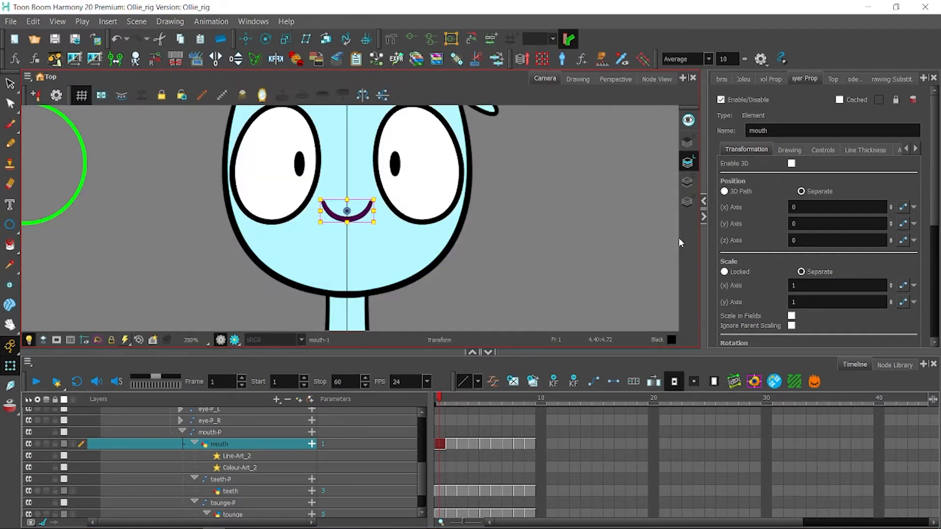
{"action": "left_click", "coordinate": [657, 79]}
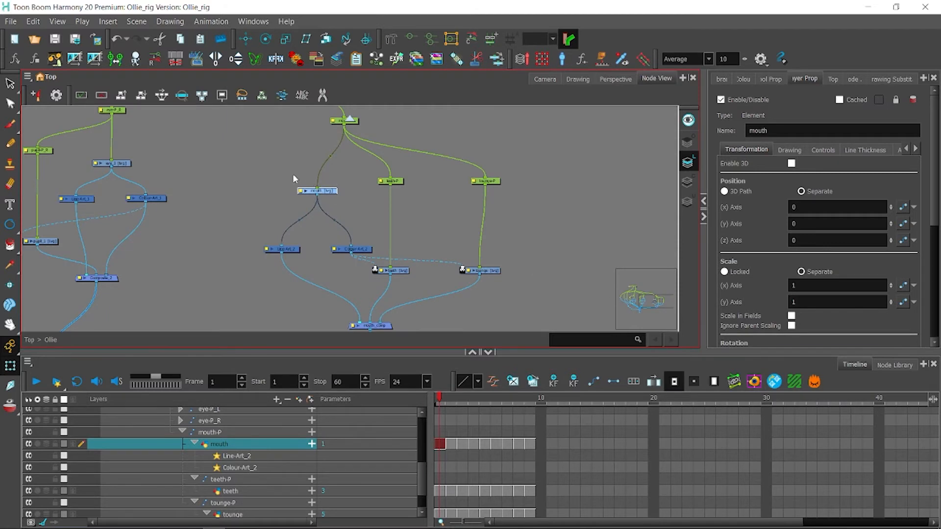
{"action": "left_click", "coordinate": [735, 381]}
{"action": "left_click", "coordinate": [431, 261]}
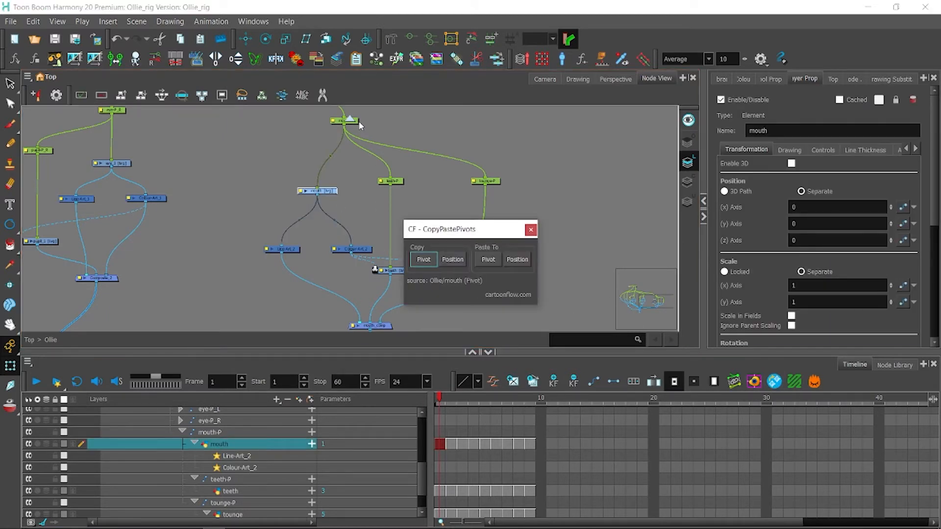
{"action": "left_click", "coordinate": [357, 121]}
{"action": "left_click", "coordinate": [487, 263]}
{"action": "left_click", "coordinate": [486, 266]}
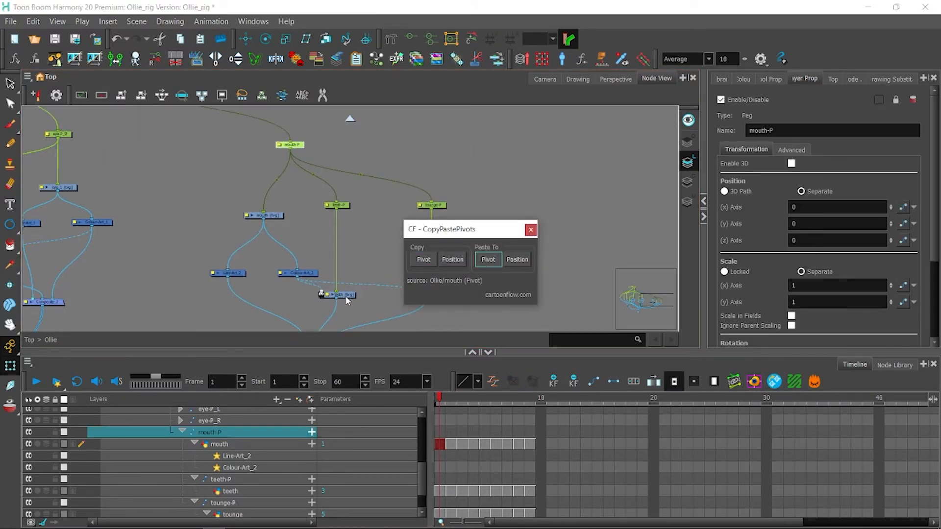
Step: Copy the teeth drawing's pivot to the teeth-P peg
{"action": "left_click", "coordinate": [346, 295]}
{"action": "left_click", "coordinate": [424, 261]}
{"action": "left_click", "coordinate": [342, 205]}
{"action": "left_click", "coordinate": [490, 263]}
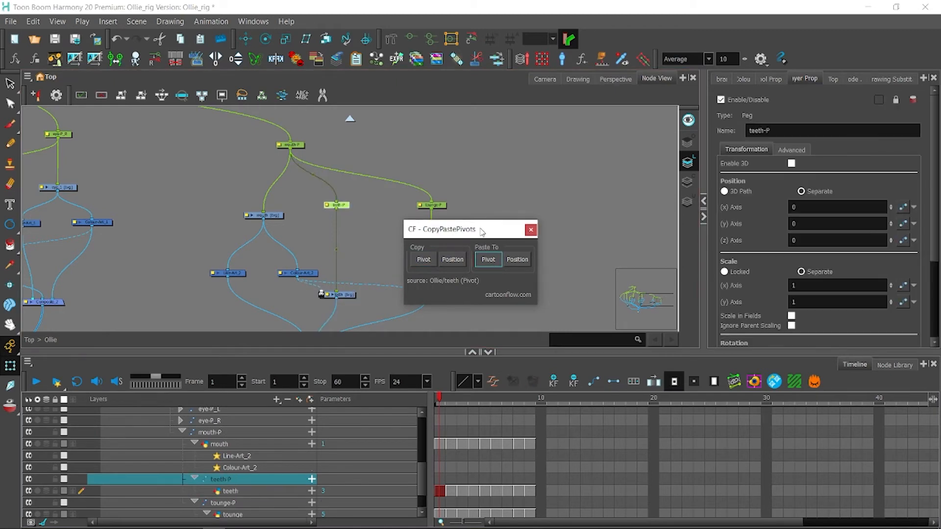
Step: Copy the tounge drawing's pivot to the tounge-P peg and check it in the Camera view
{"action": "left_click_drag", "start_coordinate": [480, 229], "coordinate": [590, 221]}
{"action": "left_click", "coordinate": [443, 296]}
{"action": "left_click", "coordinate": [433, 204]}
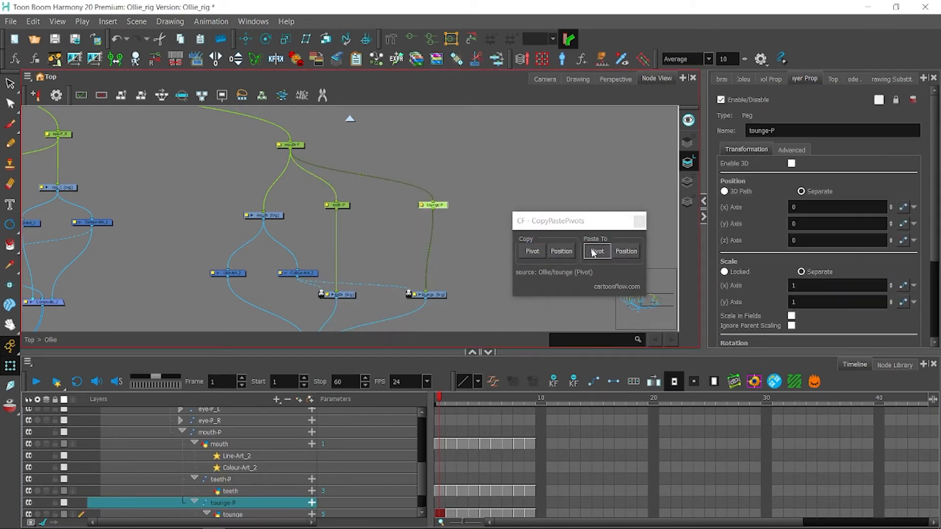
{"action": "left_click", "coordinate": [539, 80]}
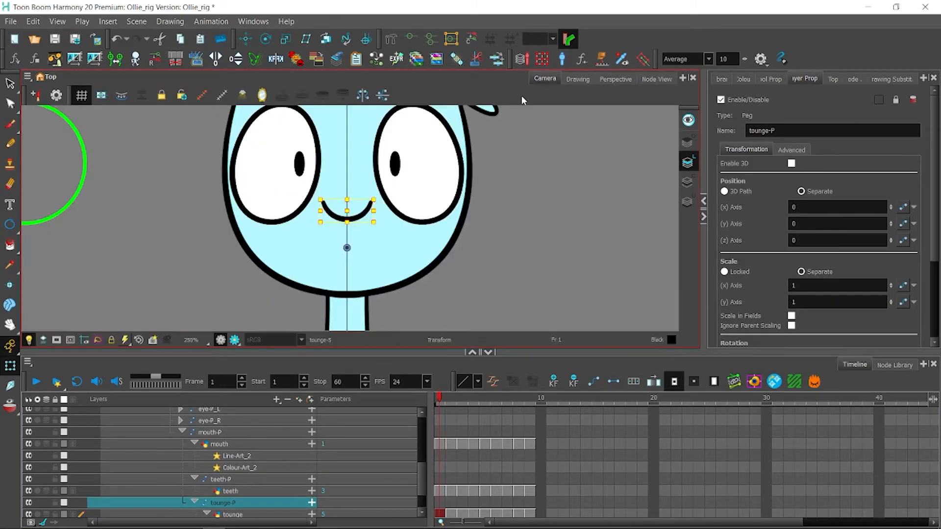
Step: Check the open mouth on frame 4, connect the mouth's Colour-Art_2 node to mouth_comp, and view the result in the Camera view
{"action": "left_click", "coordinate": [545, 172]}
{"action": "mouse_move", "coordinate": [444, 400]}
{"action": "left_mouse_down"}
{"action": "mouse_move", "coordinate": [484, 402]}
{"action": "mouse_move", "coordinate": [473, 400]}
{"action": "left_mouse_up"}
{"action": "left_click", "coordinate": [359, 219]}
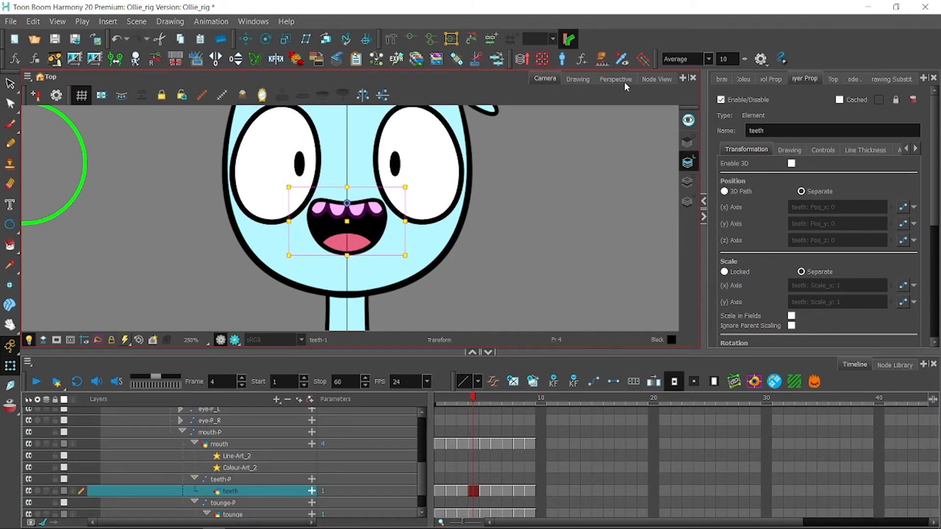
{"action": "left_click", "coordinate": [657, 78]}
{"action": "left_click_drag", "start_coordinate": [295, 275], "coordinate": [336, 282]}
{"action": "left_click", "coordinate": [544, 79]}
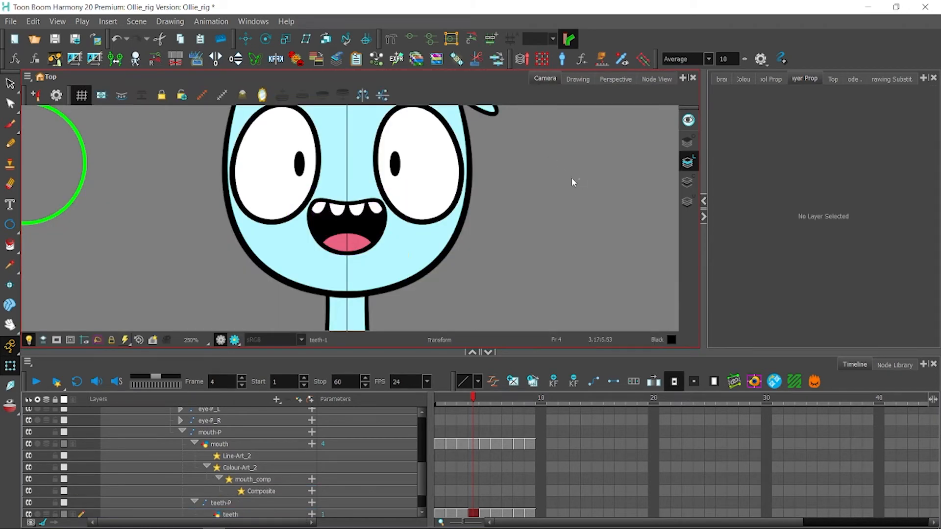
Step: Try moving the tounge in the Camera view, undo the change and clear the selection
{"action": "left_click", "coordinate": [356, 224]}
{"action": "left_click_drag", "start_coordinate": [357, 224], "coordinate": [325, 254]}
{"action": "key", "text": "ctrl+z"}
{"action": "key", "text": "ctrl+z"}
{"action": "left_click", "coordinate": [556, 207]}
{"action": "left_click_drag", "start_coordinate": [478, 196], "coordinate": [464, 227]}
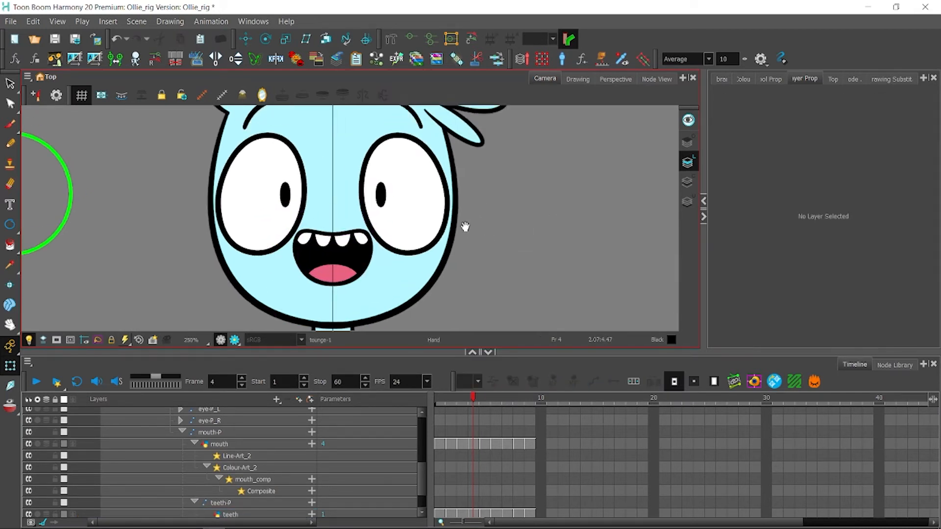
Step: Return to frame 1 and examine the closed mouth against the whole character in the Camera view
{"action": "key", "text": "1"}
{"action": "left_click_drag", "start_coordinate": [461, 402], "coordinate": [438, 403]}
{"action": "key", "text": "2"}
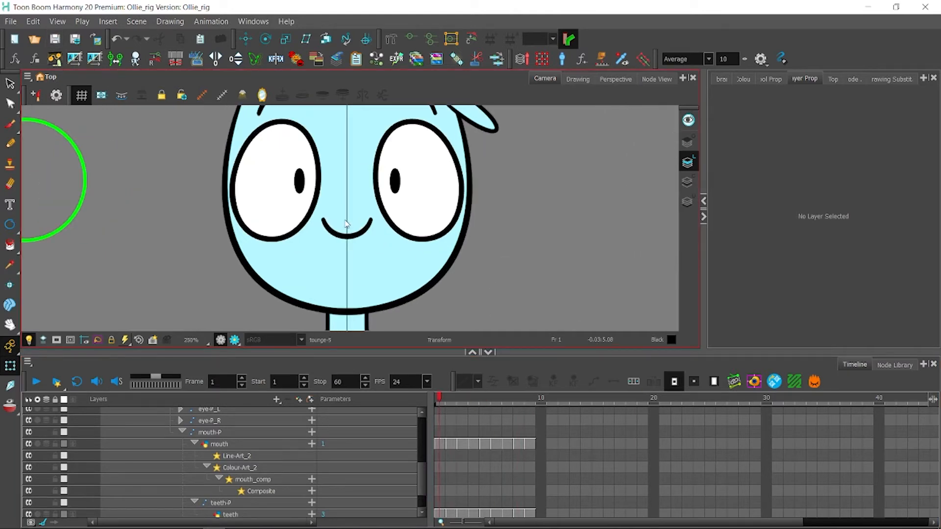
{"action": "scroll", "coordinate": [346, 225], "scroll_direction": "down", "scroll_amount": 8}
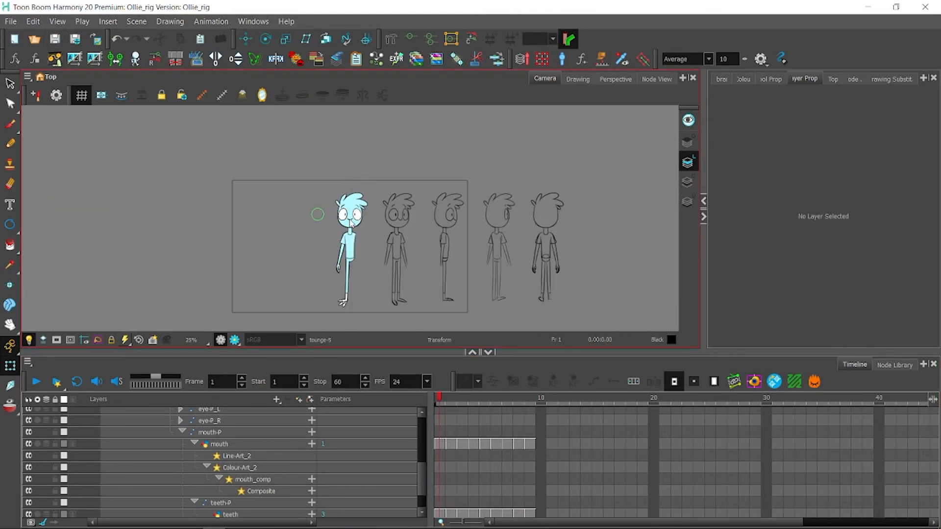
{"action": "scroll", "coordinate": [351, 224], "scroll_direction": "up", "scroll_amount": 6}
{"action": "left_click", "coordinate": [348, 228]}
{"action": "left_click", "coordinate": [237, 267]}
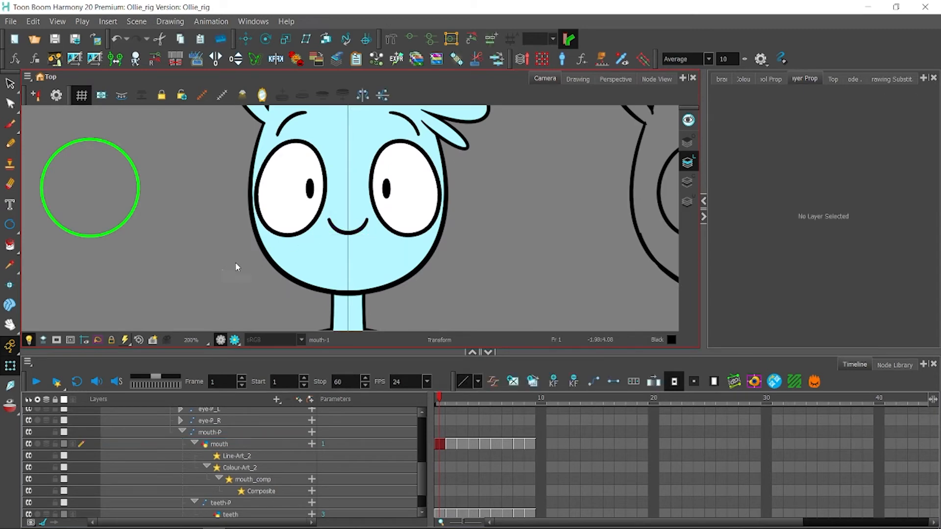
Step: Select the mouth drawing on frame 1, activate the Select tool and show the scene's colour palettes
{"action": "key", "text": "2"}
{"action": "left_click", "coordinate": [347, 228]}
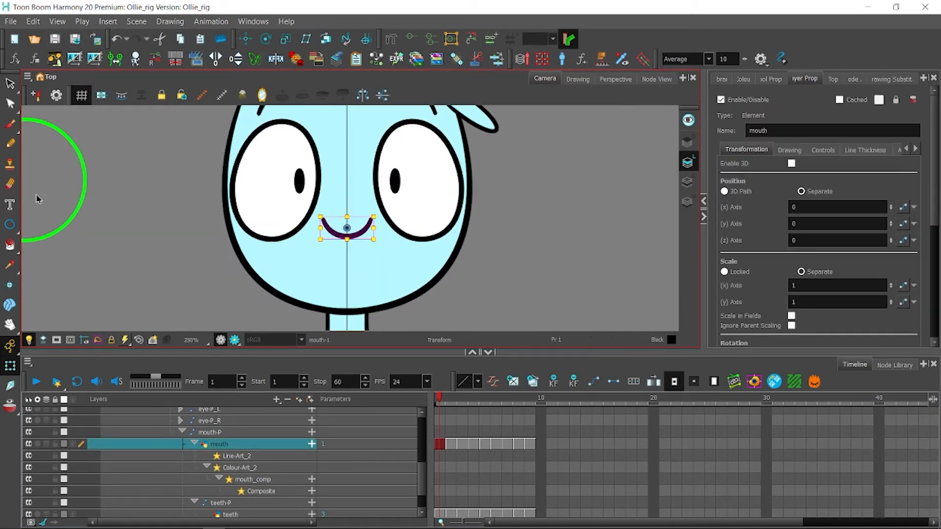
{"action": "left_click_drag", "start_coordinate": [160, 196], "coordinate": [163, 262]}
{"action": "key", "text": "alt+s"}
{"action": "left_click", "coordinate": [270, 166]}
{"action": "key", "text": "shift+t"}
{"action": "left_click", "coordinate": [350, 303]}
{"action": "key", "text": "alt+s"}
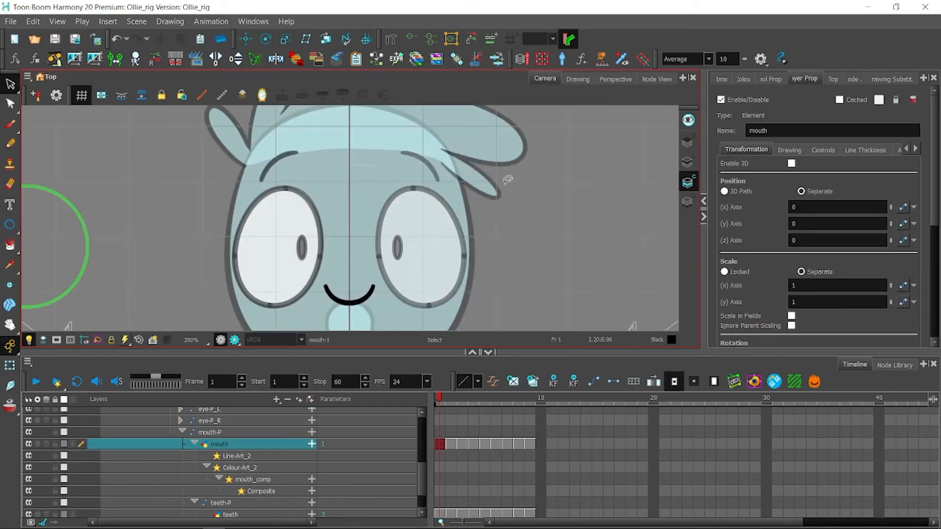
{"action": "left_click_drag", "start_coordinate": [352, 292], "coordinate": [361, 220]}
{"action": "left_click", "coordinate": [750, 81]}
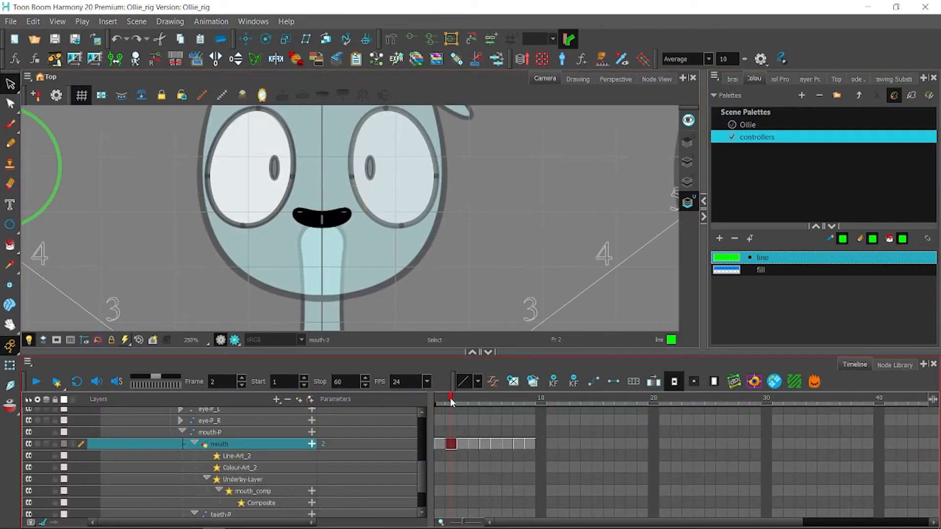
Step: Step back and forth through the mouth drawings along the timeline to check each mouth shape
{"action": "left_click", "coordinate": [520, 444]}
{"action": "key", "text": "comma"}
{"action": "key", "text": "comma"}
{"action": "key", "text": "comma"}
{"action": "key", "text": "comma"}
{"action": "key", "text": "comma"}
{"action": "key", "text": "comma"}
{"action": "key", "text": "comma"}
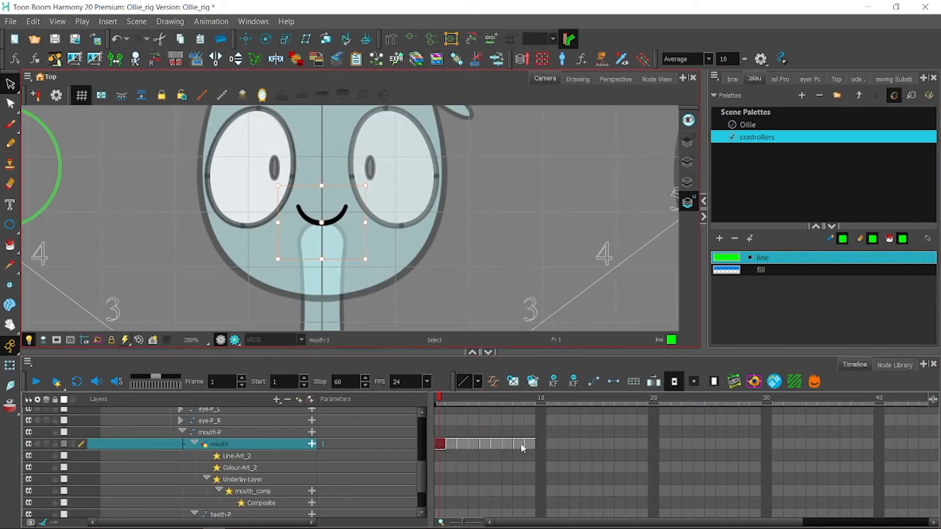
{"action": "key", "text": "period"}
{"action": "key", "text": "period"}
{"action": "key", "text": "period"}
{"action": "key", "text": "period"}
{"action": "key", "text": "period"}
{"action": "key", "text": "period"}
{"action": "key", "text": "period"}
{"action": "key", "text": "period"}
{"action": "left_click_drag", "start_coordinate": [451, 402], "coordinate": [514, 403]}
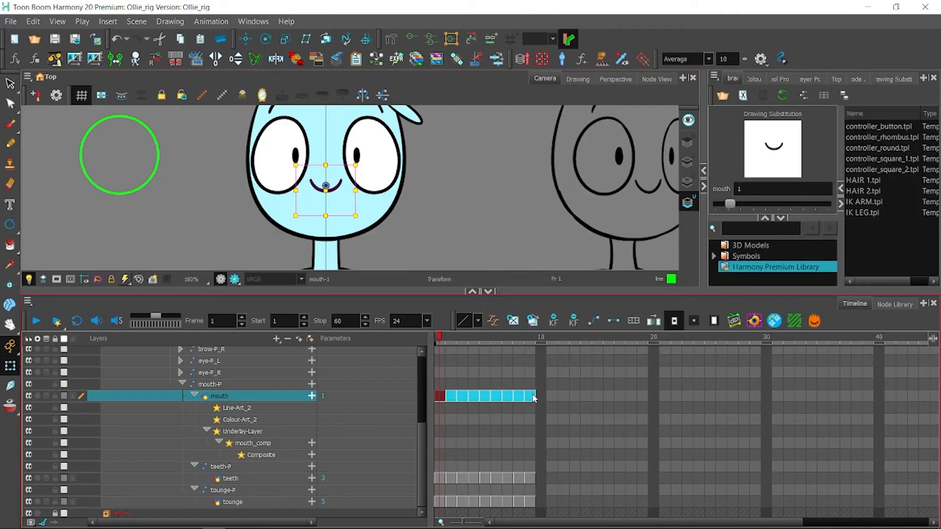
Step: Batch rename the mouth, teeth and tounge cels as numerical sequences starting at 1
{"action": "left_click", "coordinate": [483, 394]}
{"action": "left_click_drag", "start_coordinate": [451, 395], "coordinate": [512, 395]}
{"action": "left_click", "coordinate": [93, 59]}
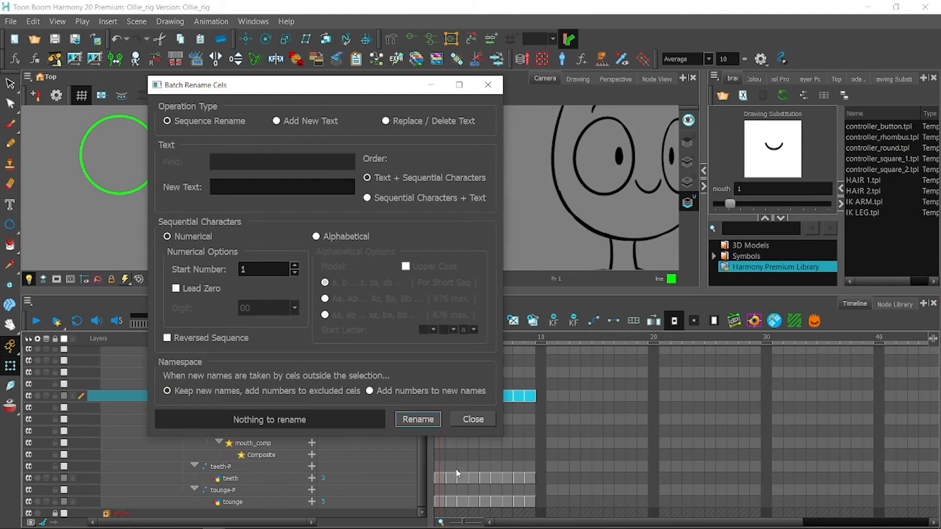
{"action": "left_click_drag", "start_coordinate": [441, 478], "coordinate": [529, 483]}
{"action": "left_click", "coordinate": [409, 420]}
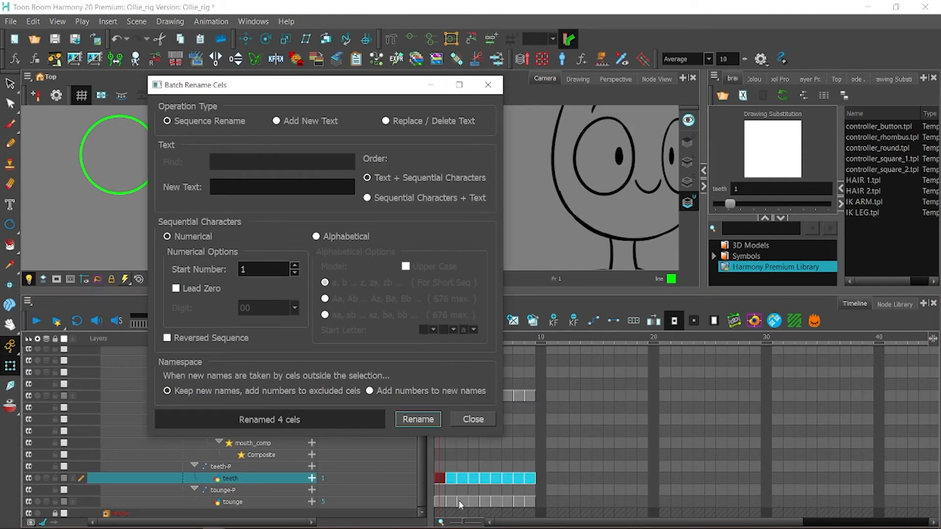
{"action": "left_click_drag", "start_coordinate": [440, 502], "coordinate": [527, 504]}
{"action": "left_click", "coordinate": [405, 421]}
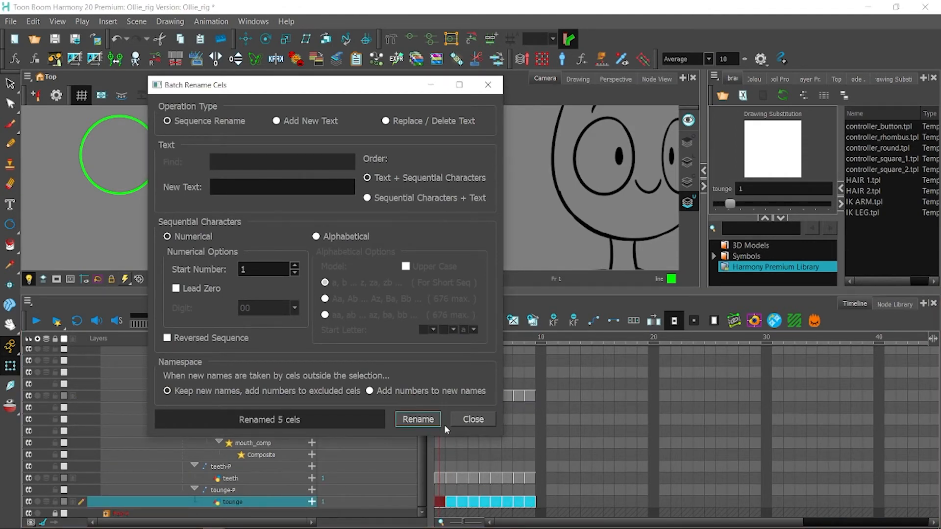
{"action": "left_click", "coordinate": [475, 424]}
{"action": "left_click_drag", "start_coordinate": [443, 337], "coordinate": [434, 447]}
Step: Sync the teeth layer with the parent drawing layer Ollie/mouth
{"action": "left_click", "coordinate": [255, 479]}
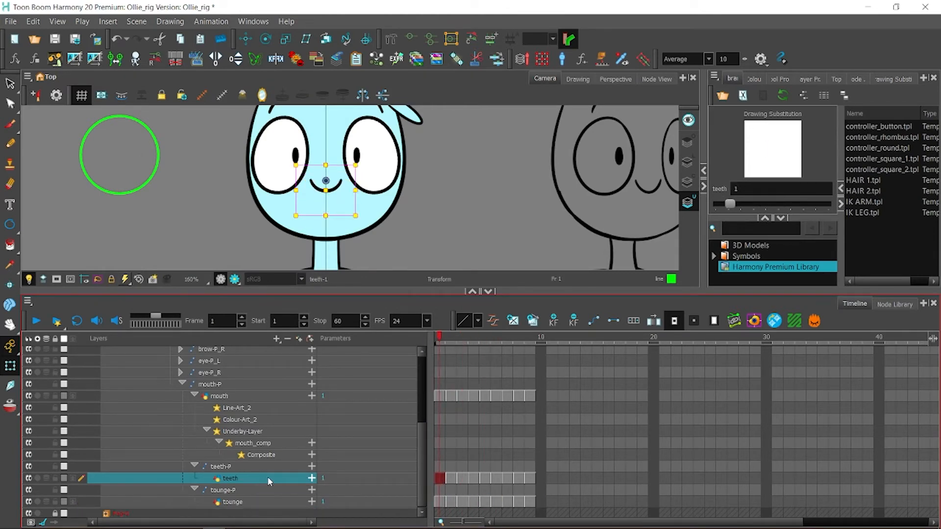
{"action": "right_click", "coordinate": [268, 477]}
{"action": "left_click", "coordinate": [332, 227]}
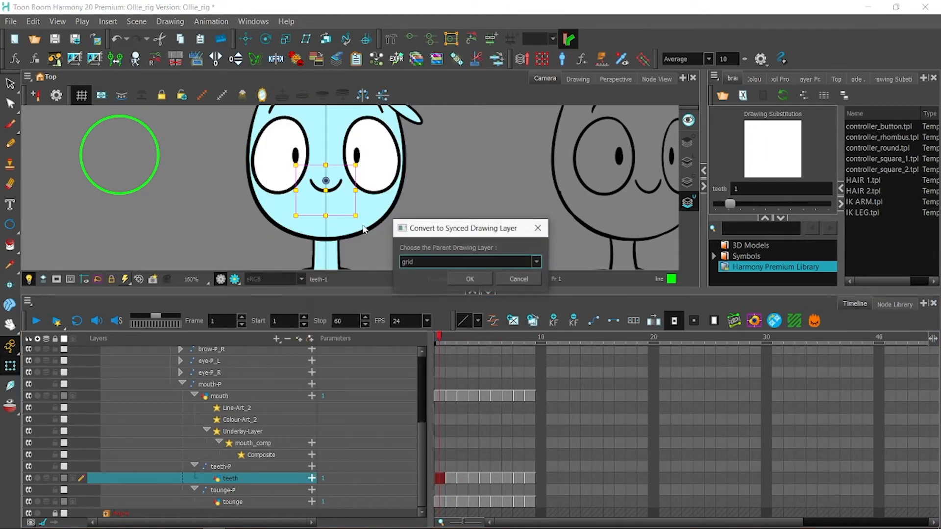
{"action": "left_click", "coordinate": [536, 261]}
{"action": "left_click_drag", "start_coordinate": [536, 304], "coordinate": [531, 387]}
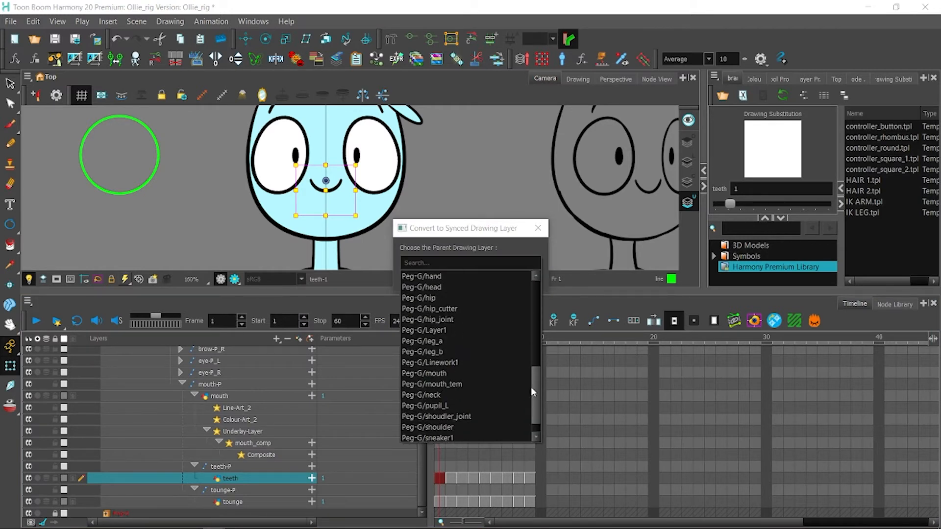
{"action": "left_click", "coordinate": [498, 373]}
{"action": "left_click", "coordinate": [528, 262]}
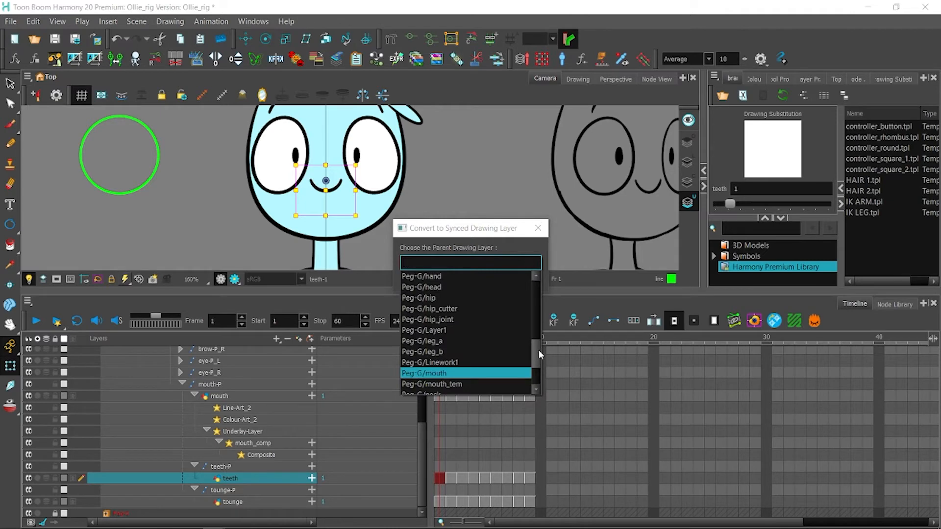
{"action": "left_click_drag", "start_coordinate": [538, 349], "coordinate": [537, 286]}
{"action": "left_click", "coordinate": [456, 339]}
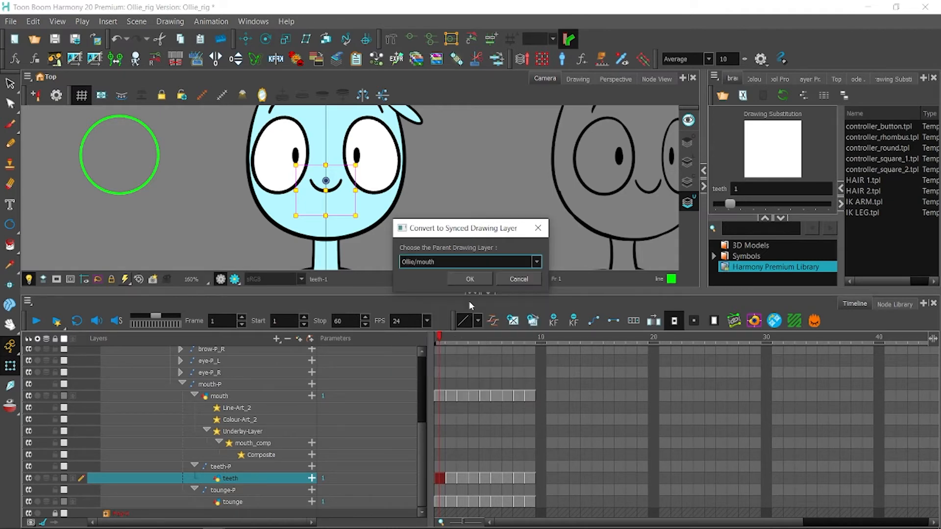
{"action": "left_click", "coordinate": [469, 280]}
Step: Sync the tounge layer with the parent drawing layer Ollie/mouth
{"action": "left_click", "coordinate": [242, 504]}
{"action": "right_click", "coordinate": [242, 503]}
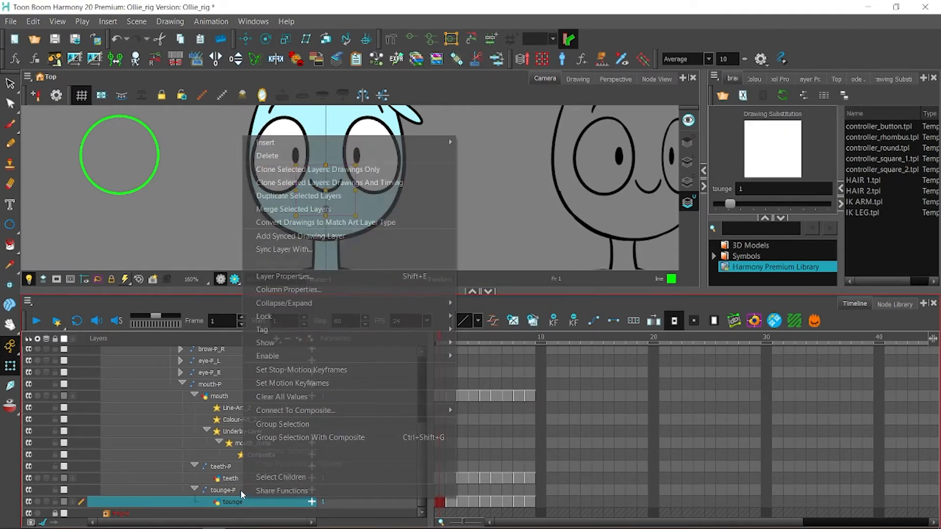
{"action": "left_click", "coordinate": [430, 249]}
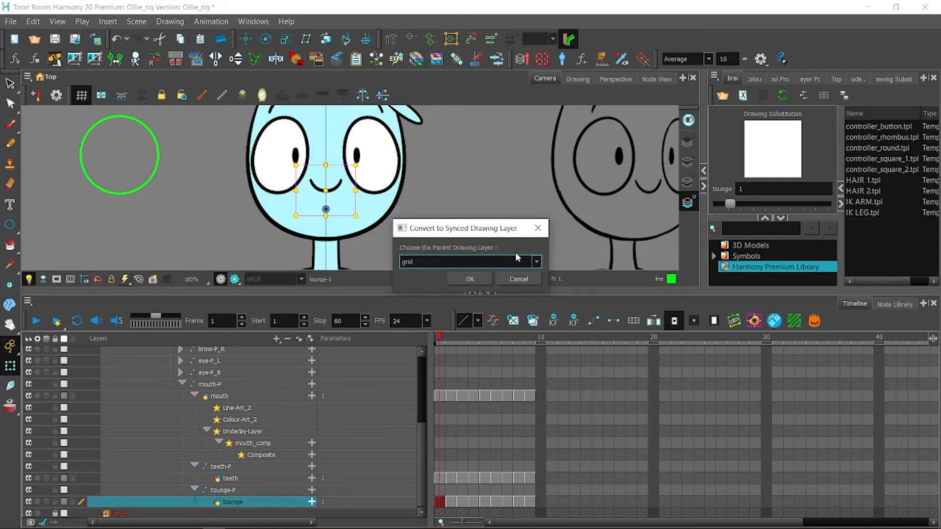
{"action": "left_click", "coordinate": [529, 262]}
{"action": "left_click", "coordinate": [461, 340]}
{"action": "left_click", "coordinate": [477, 280]}
Step: Cycle through the mouth's drawing substitutions and step through the frames to check that teeth and tounge follow
{"action": "left_click", "coordinate": [337, 189]}
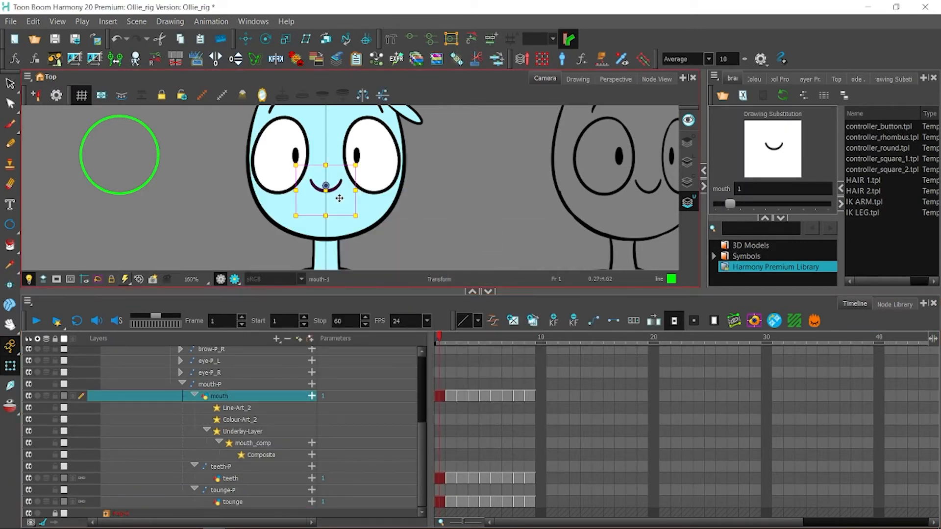
{"action": "key", "text": "]"}
{"action": "key", "text": "]"}
{"action": "key", "text": "]"}
{"action": "key", "text": "]"}
{"action": "key", "text": "]"}
{"action": "key", "text": "]"}
{"action": "key", "text": "]"}
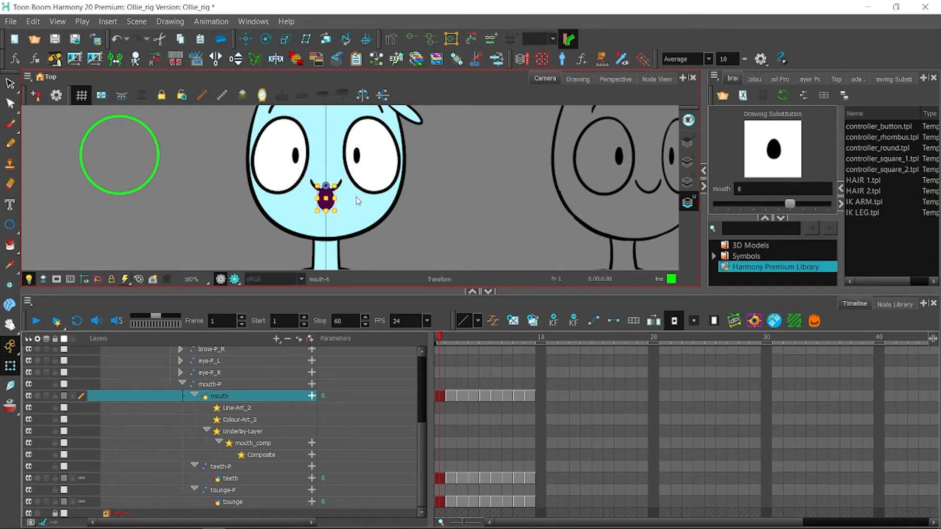
{"action": "key", "text": "]"}
{"action": "key", "text": "["}
{"action": "key", "text": "["}
{"action": "key", "text": "["}
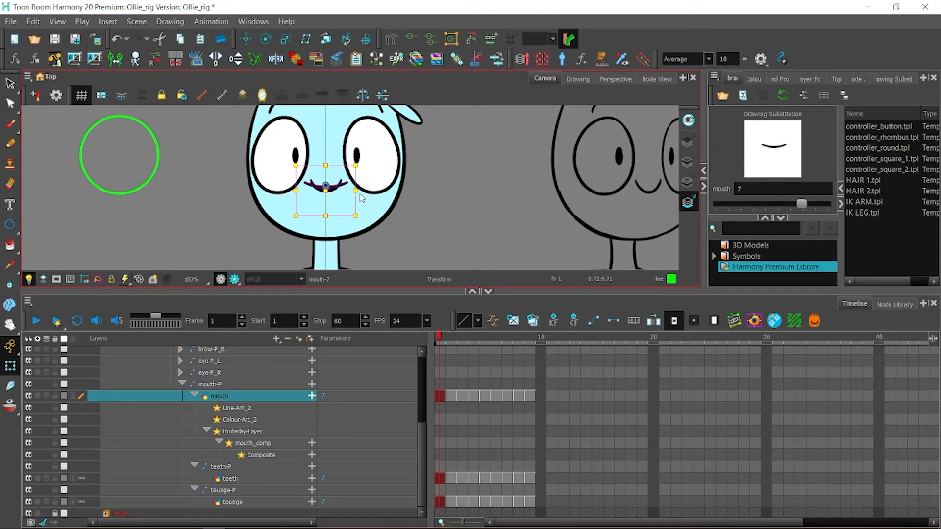
{"action": "left_click", "coordinate": [478, 340]}
{"action": "key", "text": "period"}
{"action": "key", "text": "period"}
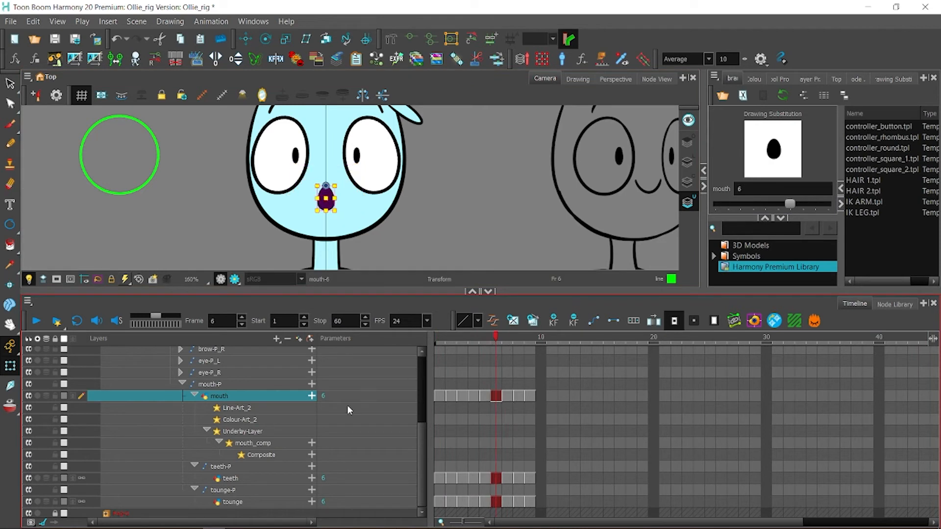
Step: Go back to frame 1 and set the mouth's drawing substitution to 1
{"action": "left_click_drag", "start_coordinate": [462, 338], "coordinate": [437, 337]}
{"action": "key", "text": "["}
{"action": "key", "text": "["}
{"action": "key", "text": "["}
{"action": "key", "text": "["}
{"action": "key", "text": "bracketleft"}
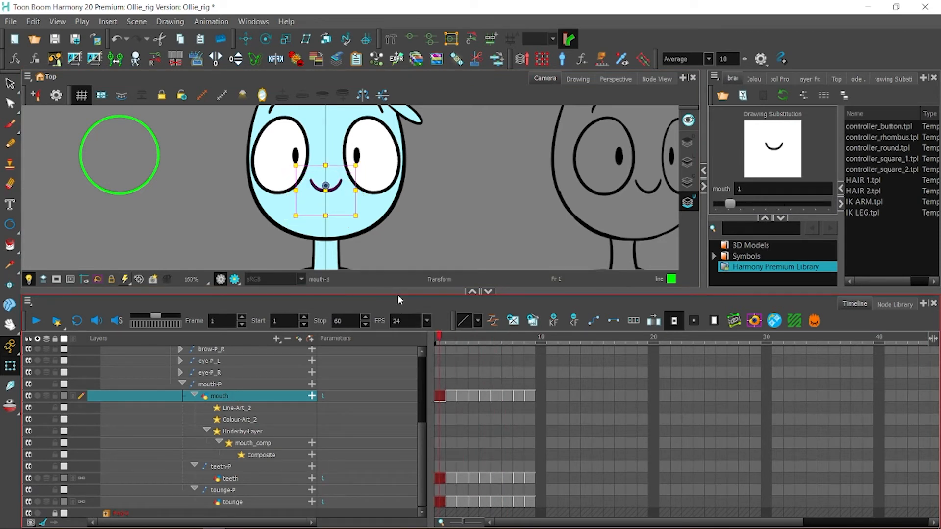
Step: Change the Use Embedded Pivots option in the mouth layer's transformation properties
{"action": "left_click", "coordinate": [804, 80]}
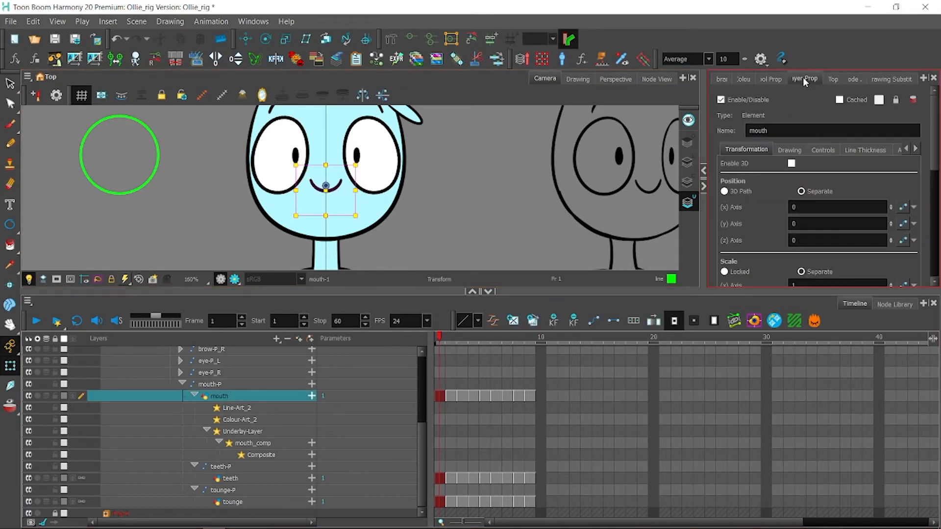
{"action": "scroll", "coordinate": [790, 173], "scroll_direction": "down", "scroll_amount": 5}
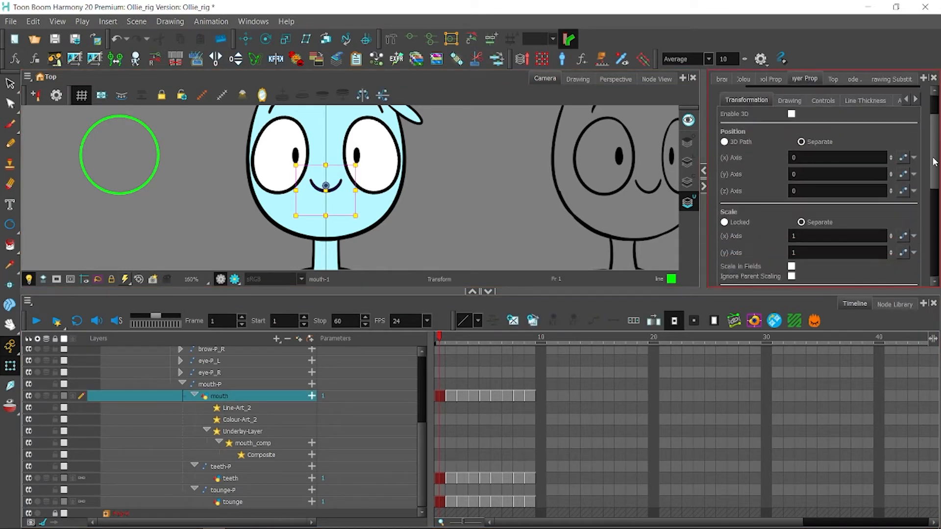
{"action": "left_click", "coordinate": [858, 203]}
{"action": "left_click", "coordinate": [802, 225]}
Step: Set the teeth layer's Use Embedded Pivots option to Apply Embedded Pivot on Parent Peg
{"action": "left_click", "coordinate": [248, 466]}
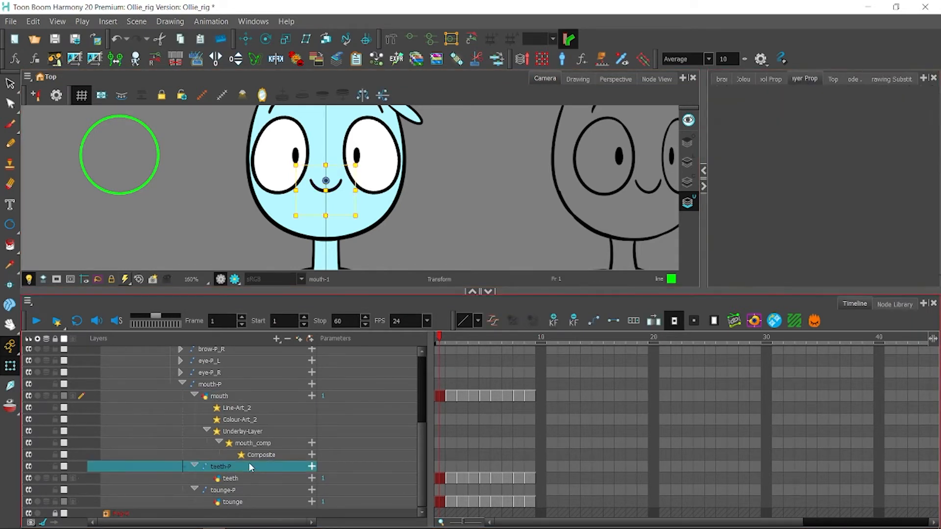
{"action": "left_click", "coordinate": [800, 152]}
{"action": "left_click", "coordinate": [750, 149]}
{"action": "scroll", "coordinate": [885, 166], "scroll_direction": "down", "scroll_amount": 5}
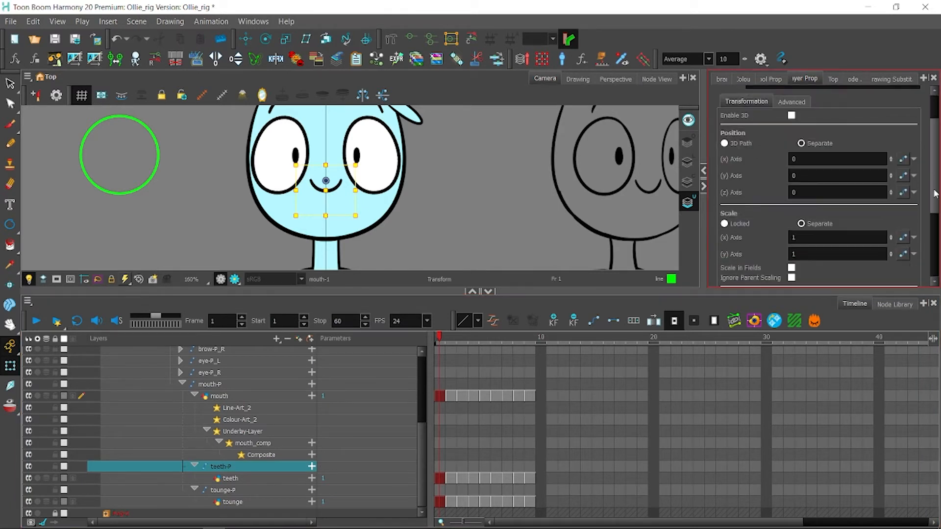
{"action": "left_click", "coordinate": [248, 478]}
{"action": "left_click", "coordinate": [822, 149]}
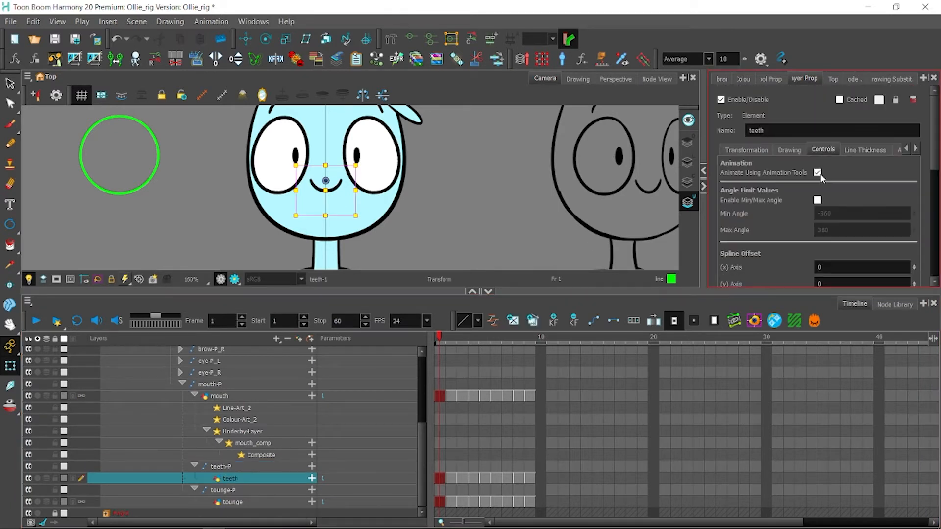
{"action": "left_click", "coordinate": [744, 149]}
{"action": "scroll", "coordinate": [823, 196], "scroll_direction": "down", "scroll_amount": 5}
{"action": "left_click", "coordinate": [853, 198]}
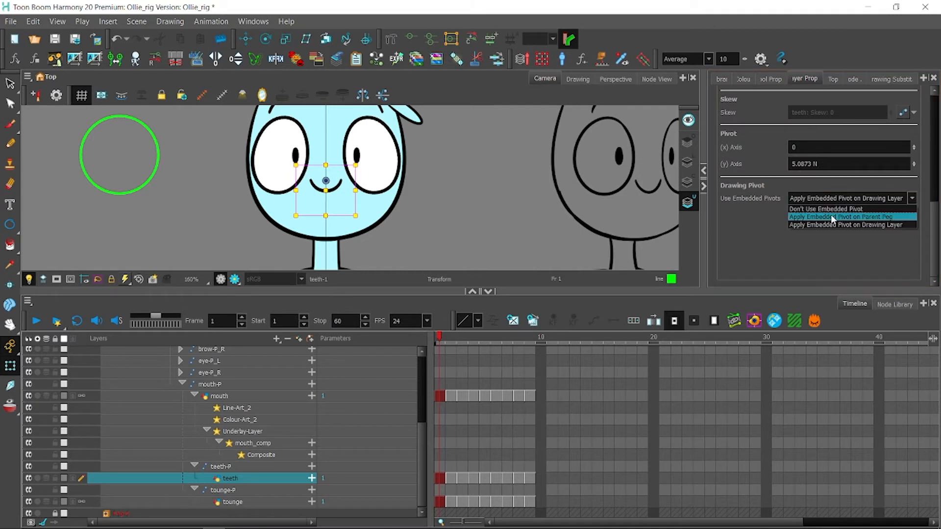
{"action": "left_click", "coordinate": [833, 221]}
Step: Turn off Animate Using Animation Tools for the tounge layer and bring up its embedded pivot setting
{"action": "left_click", "coordinate": [245, 503]}
{"action": "left_click", "coordinate": [822, 150]}
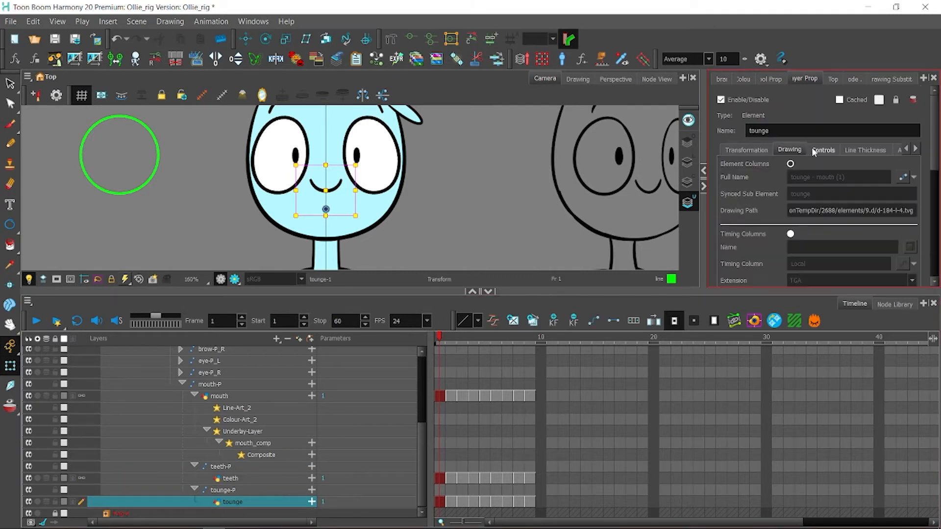
{"action": "left_click", "coordinate": [758, 151]}
{"action": "left_click", "coordinate": [822, 151]}
{"action": "left_click", "coordinate": [817, 173]}
{"action": "left_click", "coordinate": [760, 151]}
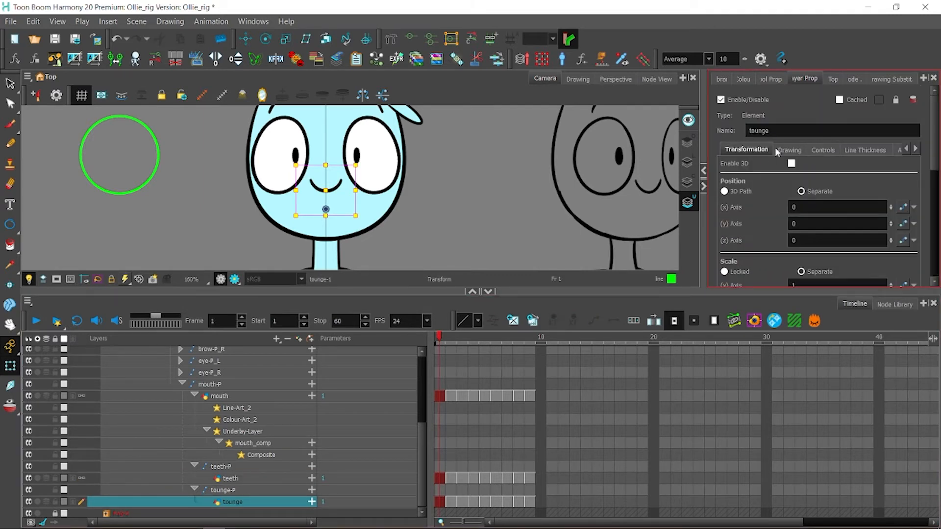
{"action": "left_click_drag", "start_coordinate": [935, 163], "coordinate": [937, 211]}
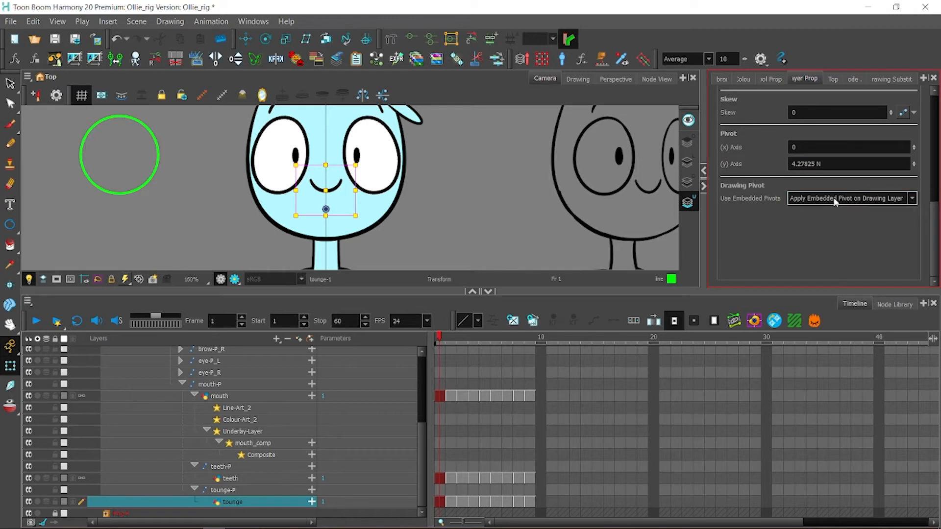
Step: Set the mouth's drawing substitution to 3 on frame 1 and clear the selection
{"action": "left_click", "coordinate": [475, 179]}
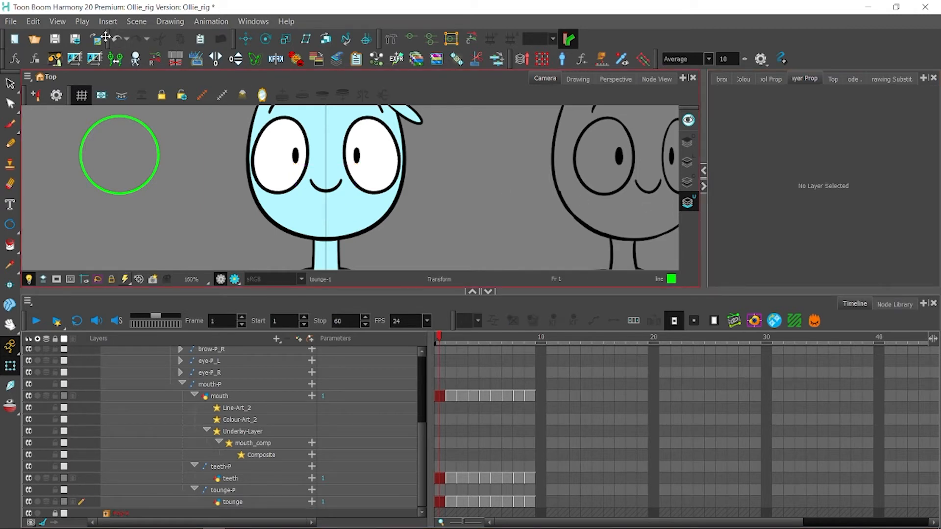
{"action": "left_click", "coordinate": [335, 189]}
{"action": "key", "text": "bracketright"}
{"action": "key", "text": "bracketright"}
{"action": "left_click", "coordinate": [444, 182]}
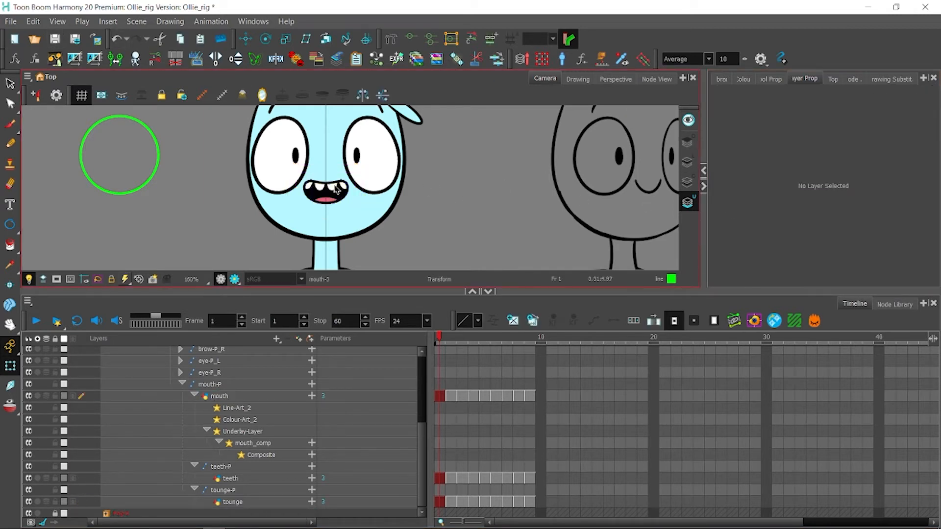
Step: Test the synced drawing substitutions from the teeth layer, return to drawing 3 and clear the selection
{"action": "left_click_drag", "start_coordinate": [333, 189], "coordinate": [332, 189]}
{"action": "key", "text": "bracketright"}
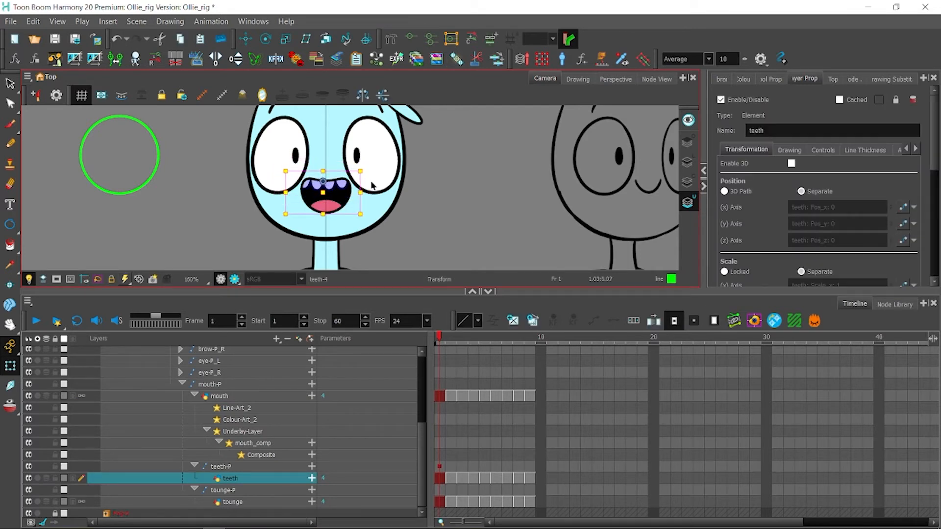
{"action": "key", "text": "bracketright"}
{"action": "key", "text": "bracketleft"}
{"action": "key", "text": "bracketleft"}
{"action": "key", "text": "ctrl+shift+a"}
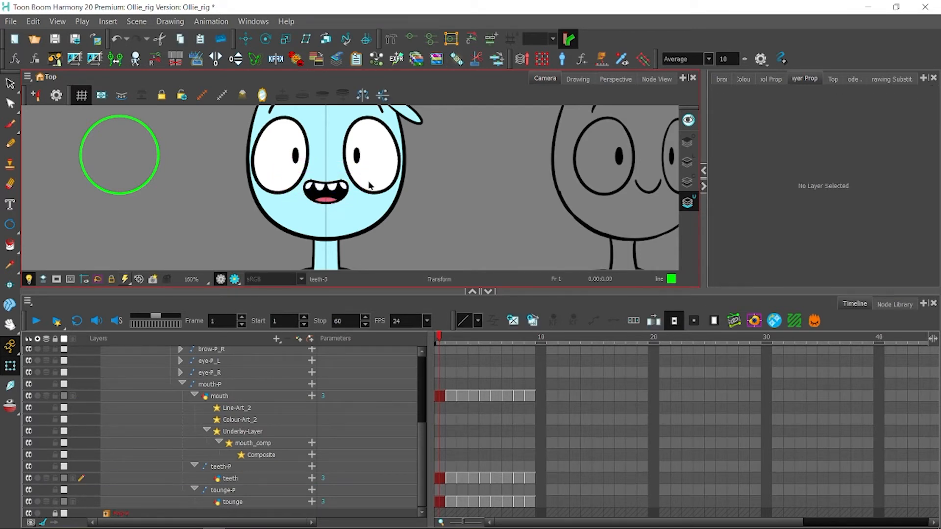
Step: Set the mouth's drawing substitution to 1 and remove the mouth, teeth and tounge exposures after frame 1
{"action": "left_click", "coordinate": [332, 200]}
{"action": "key", "text": "bracketleft"}
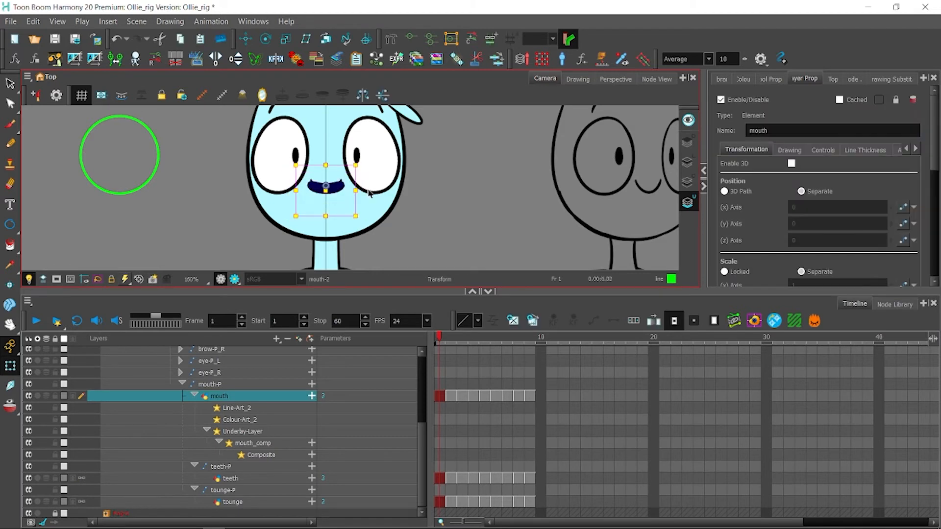
{"action": "left_click_drag", "start_coordinate": [531, 502], "coordinate": [443, 502]}
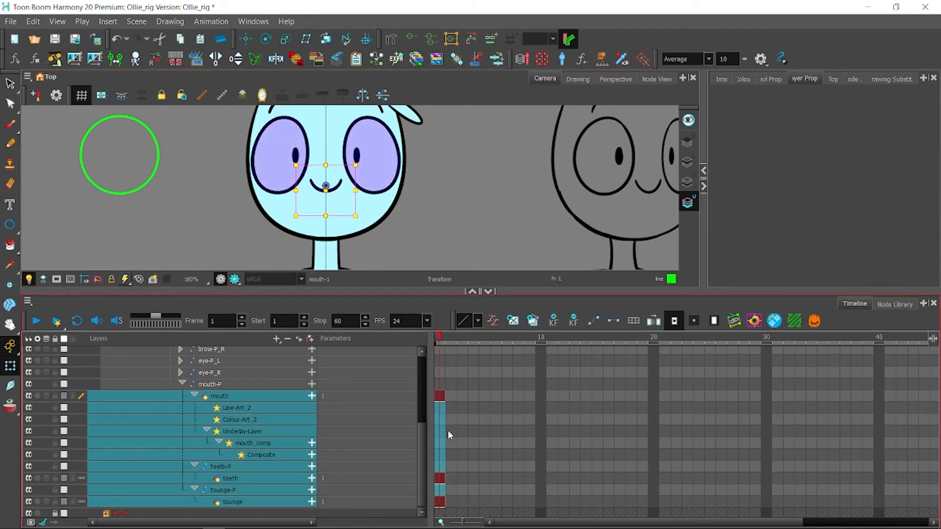
Step: Extend drawing 1 of the mouth, teeth and tounge from frame 1 through frame 60, save the scene and clear the selection
{"action": "left_click", "coordinate": [440, 396]}
{"action": "left_click_drag", "start_coordinate": [440, 396], "coordinate": [480, 398]}
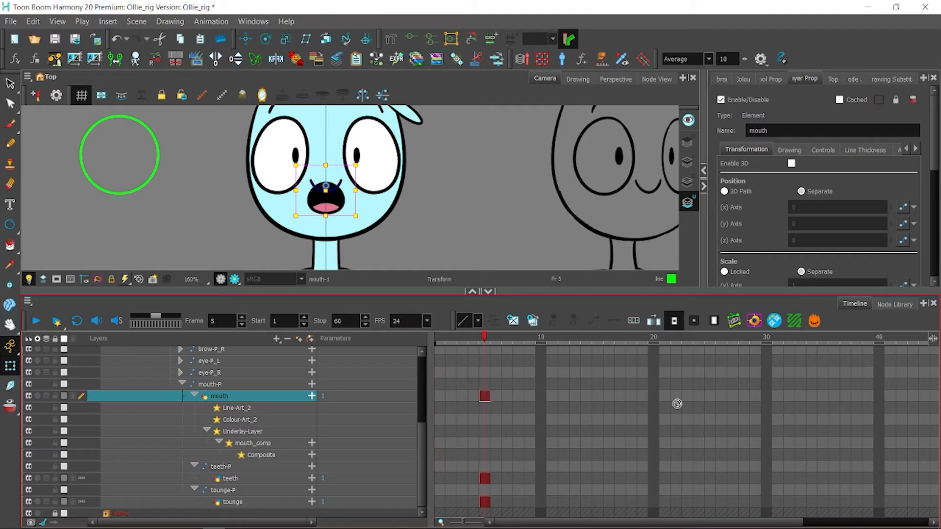
{"action": "mouse_move", "coordinate": [884, 401]}
{"action": "left_mouse_down"}
{"action": "mouse_move", "coordinate": [773, 378]}
{"action": "mouse_move", "coordinate": [642, 399]}
{"action": "left_mouse_up"}
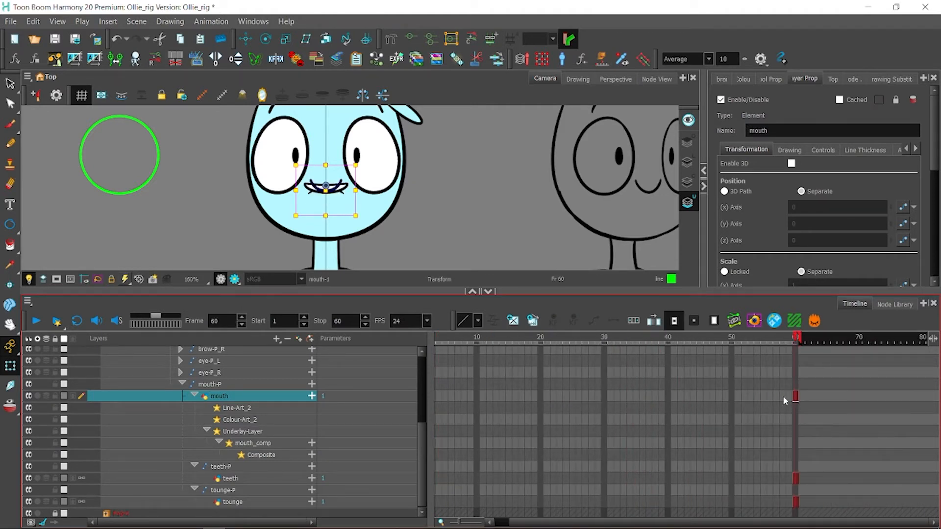
{"action": "left_click", "coordinate": [438, 397]}
{"action": "left_click", "coordinate": [438, 398]}
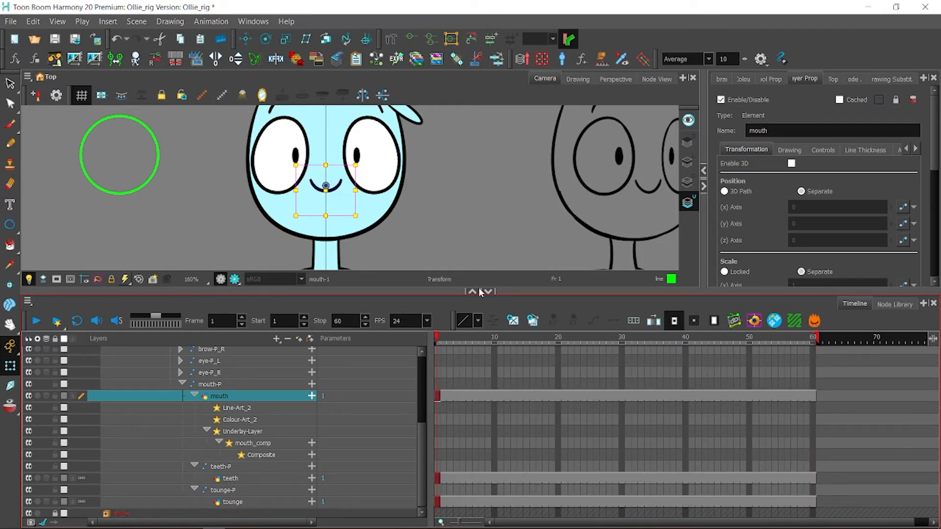
{"action": "left_click", "coordinate": [148, 188]}
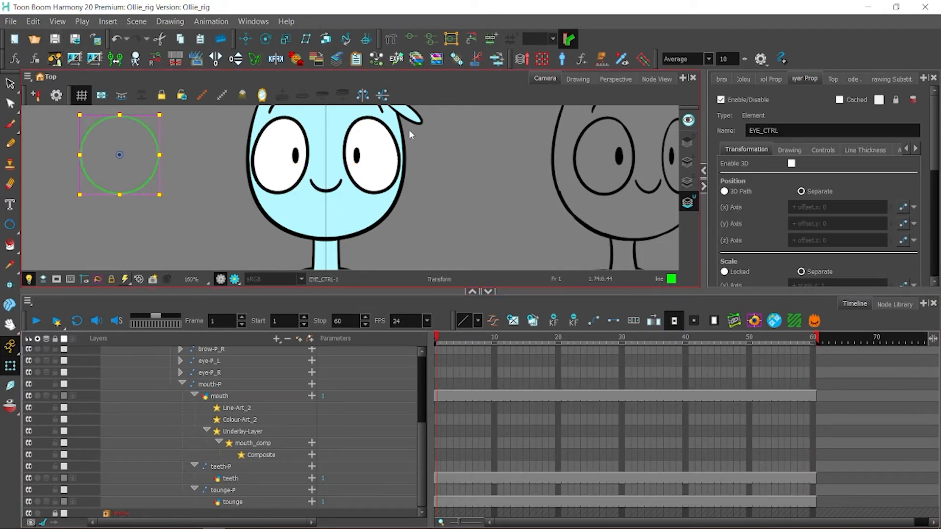
{"action": "left_click", "coordinate": [480, 207]}
Step: Enlarge the Camera view, collapse the mouth-P hierarchy and add a vector drawing layer named head beside it under FACE_P
{"action": "key", "text": "space"}
{"action": "left_click_drag", "start_coordinate": [410, 145], "coordinate": [418, 205]}
{"action": "left_click_drag", "start_coordinate": [340, 265], "coordinate": [349, 216]}
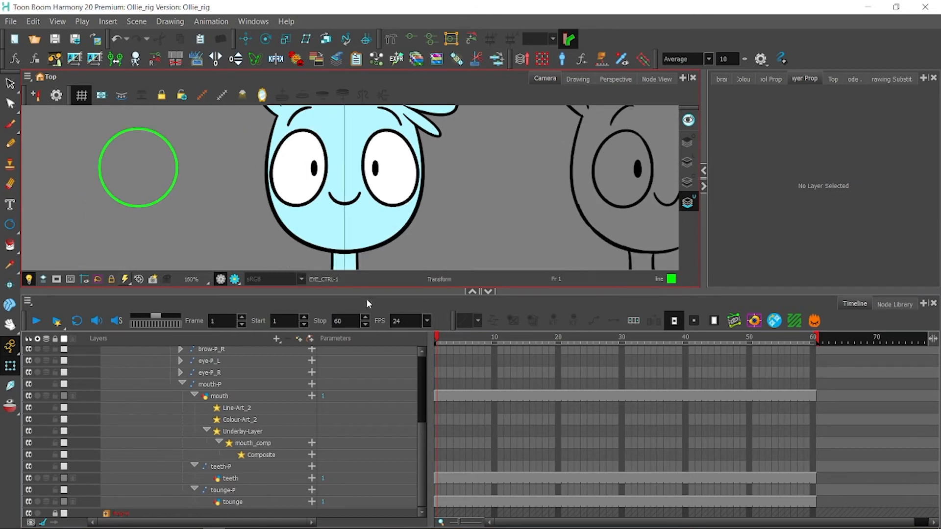
{"action": "left_click_drag", "start_coordinate": [366, 294], "coordinate": [366, 365]}
{"action": "scroll", "coordinate": [267, 269], "scroll_direction": "up", "scroll_amount": 3}
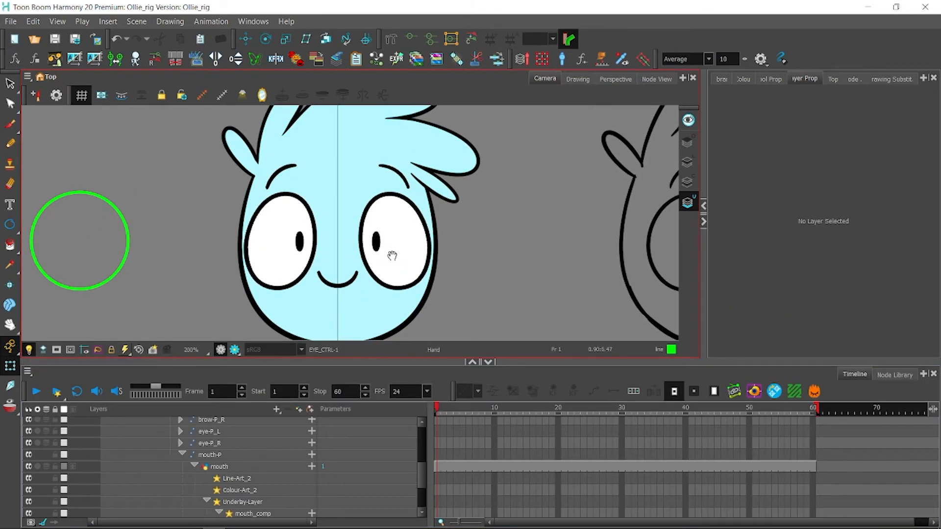
{"action": "left_click", "coordinate": [182, 455]}
{"action": "left_click", "coordinate": [211, 499]}
{"action": "left_click", "coordinate": [277, 410]}
{"action": "left_click", "coordinate": [290, 428]}
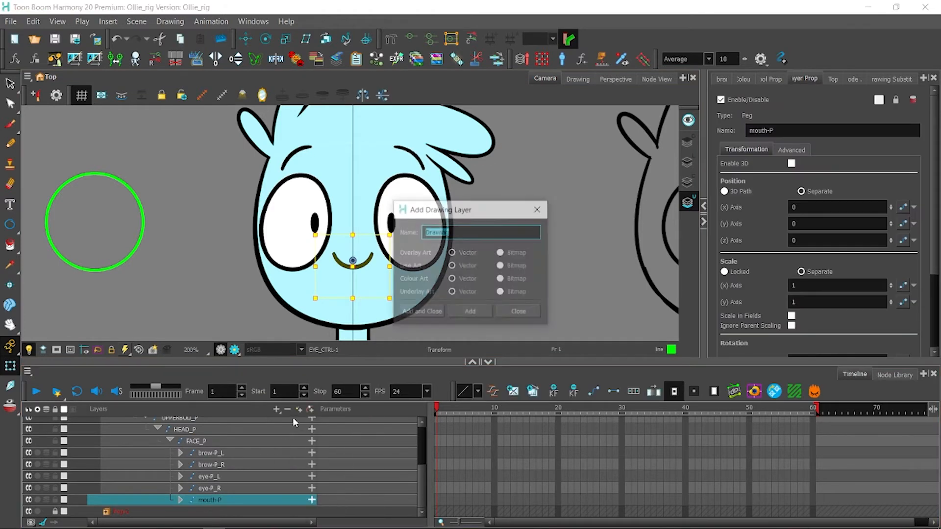
{"action": "type", "text": "head"}
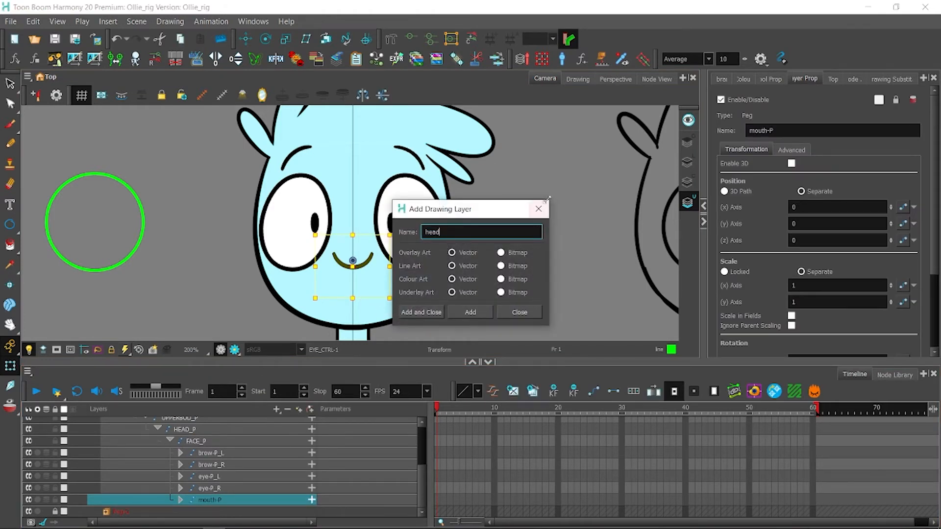
{"action": "left_click", "coordinate": [422, 312]}
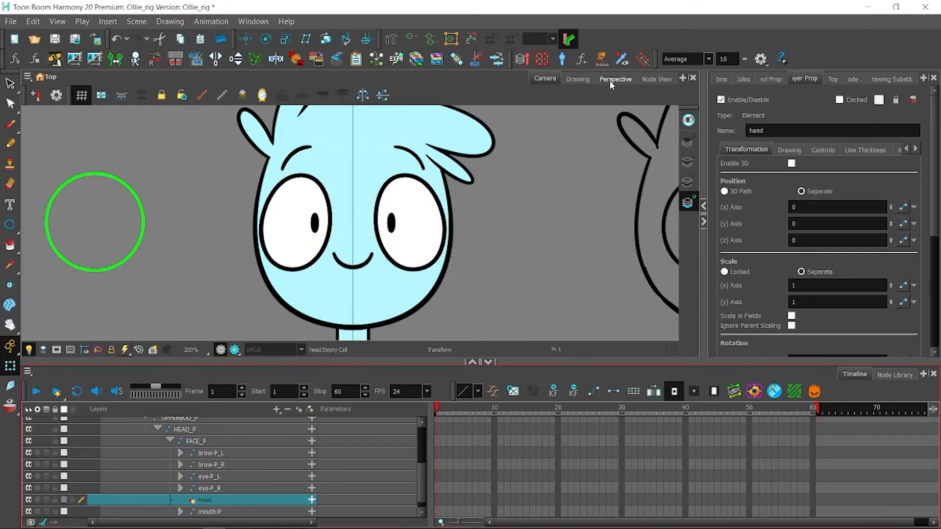
Step: Move the head drawing node away from the eye nodes to clear space beyond the mouth nodes in the node network
{"action": "left_click", "coordinate": [656, 79]}
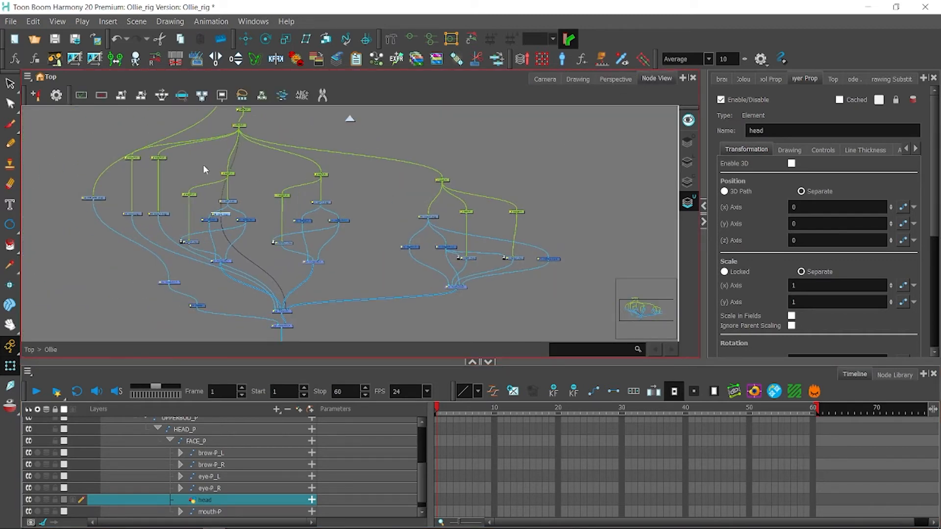
{"action": "left_click_drag", "start_coordinate": [432, 241], "coordinate": [582, 249]}
{"action": "scroll", "coordinate": [366, 174], "scroll_direction": "up", "scroll_amount": 3}
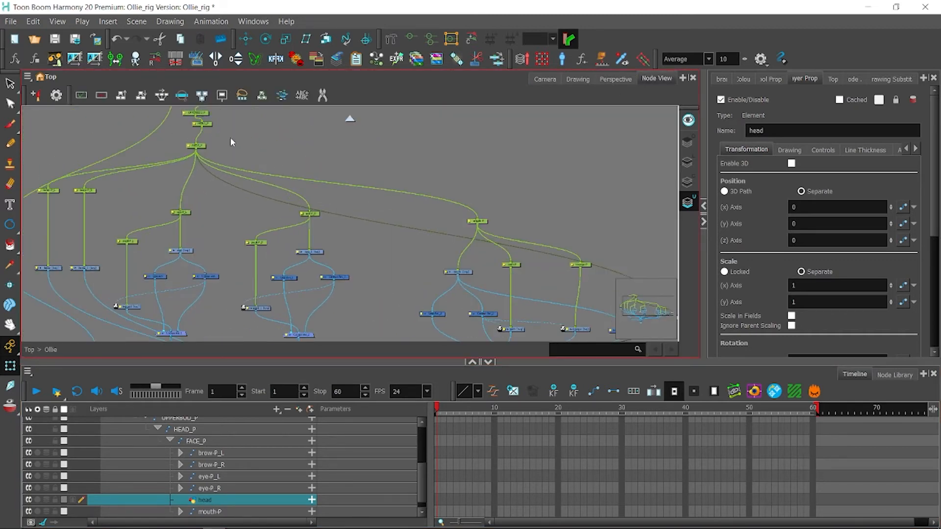
Step: Reconnect the head drawing node to the HEAD_P peg instead of FACE_P, tidy its placement beside the mouth nodes and deselect it
{"action": "left_click_drag", "start_coordinate": [355, 218], "coordinate": [603, 249]}
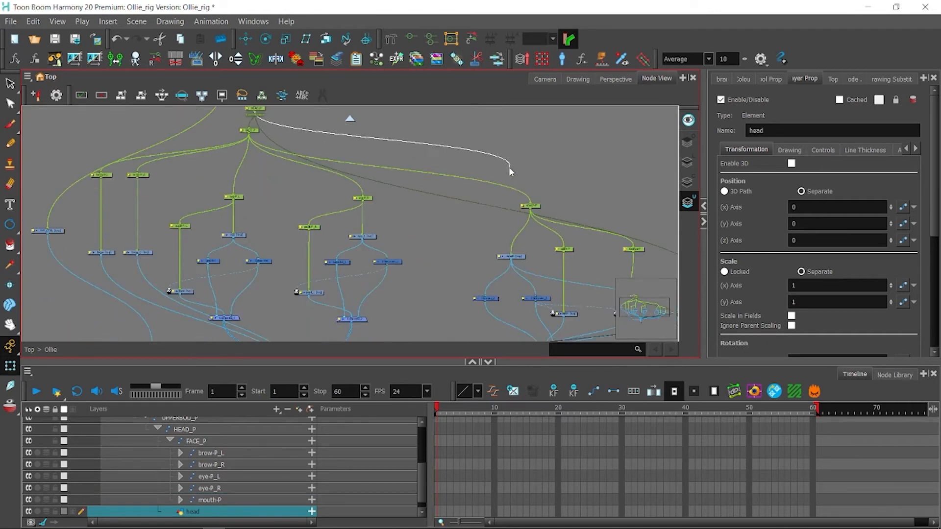
{"action": "scroll", "coordinate": [343, 196], "scroll_direction": "down", "scroll_amount": 3}
{"action": "left_click_drag", "start_coordinate": [225, 264], "coordinate": [278, 312]}
{"action": "left_click_drag", "start_coordinate": [465, 140], "coordinate": [313, 253]}
{"action": "left_click_drag", "start_coordinate": [447, 217], "coordinate": [429, 205]}
{"action": "left_click", "coordinate": [439, 206]}
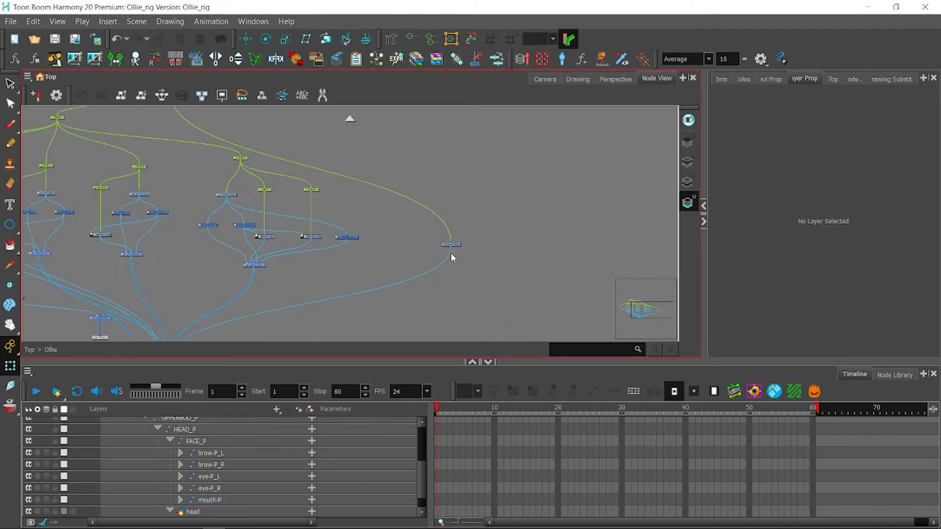
Step: Trace the left half of the head outline on the head drawing's line art layer with a black polyline
{"action": "left_click", "coordinate": [451, 249]}
{"action": "left_click", "coordinate": [544, 79]}
{"action": "left_click", "coordinate": [10, 224]}
{"action": "left_click", "coordinate": [48, 263]}
{"action": "left_click", "coordinate": [743, 79]}
{"action": "left_click", "coordinate": [687, 162]}
{"action": "left_click", "coordinate": [749, 125]}
{"action": "left_click_drag", "start_coordinate": [340, 114], "coordinate": [311, 116]}
{"action": "left_click_drag", "start_coordinate": [254, 165], "coordinate": [233, 199]}
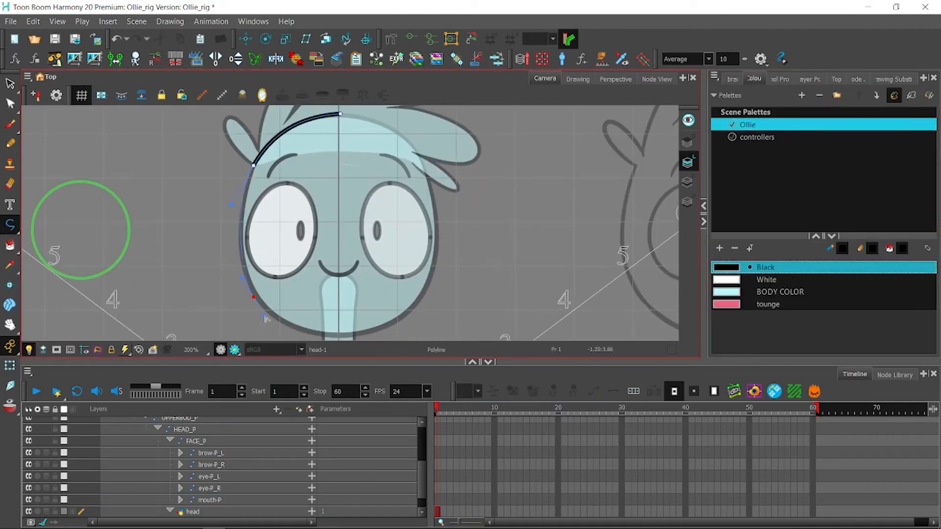
{"action": "left_click_drag", "start_coordinate": [266, 318], "coordinate": [273, 326]}
{"action": "left_click_drag", "start_coordinate": [339, 336], "coordinate": [368, 335]}
Step: Refine the curve of the left half of the head outline with the Contour Editor, matching it to the reference
{"action": "left_click", "coordinate": [10, 104]}
{"action": "left_click", "coordinate": [779, 79]}
{"action": "scroll", "coordinate": [340, 181], "scroll_direction": "up", "scroll_amount": 1}
{"action": "scroll", "coordinate": [454, 292], "scroll_direction": "up", "scroll_amount": 1}
{"action": "scroll", "coordinate": [410, 142], "scroll_direction": "down", "scroll_amount": 1}
{"action": "left_click", "coordinate": [255, 213]}
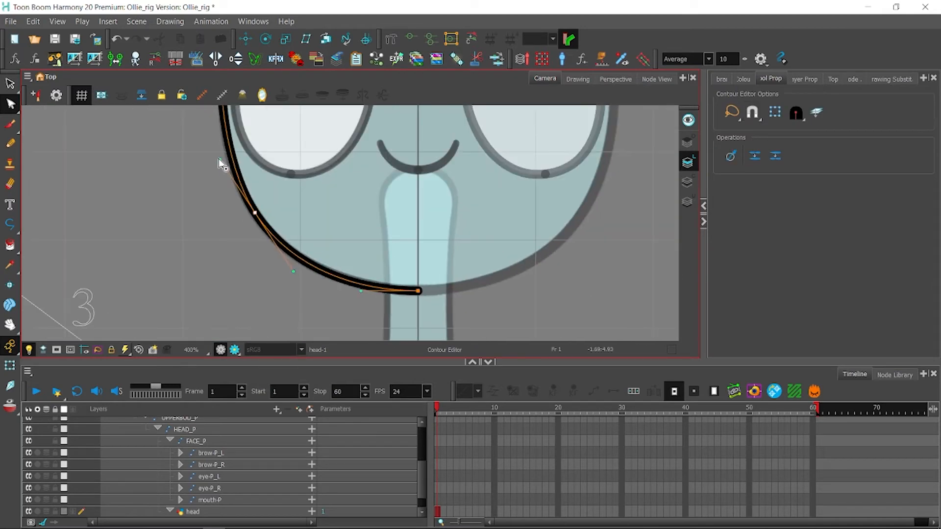
{"action": "left_click_drag", "start_coordinate": [219, 160], "coordinate": [220, 161]}
{"action": "left_click_drag", "start_coordinate": [233, 118], "coordinate": [214, 193]}
{"action": "left_click", "coordinate": [246, 238]}
{"action": "left_click", "coordinate": [214, 193]}
{"action": "scroll", "coordinate": [294, 166], "scroll_direction": "down", "scroll_amount": 1}
{"action": "left_click_drag", "start_coordinate": [327, 152], "coordinate": [325, 207]}
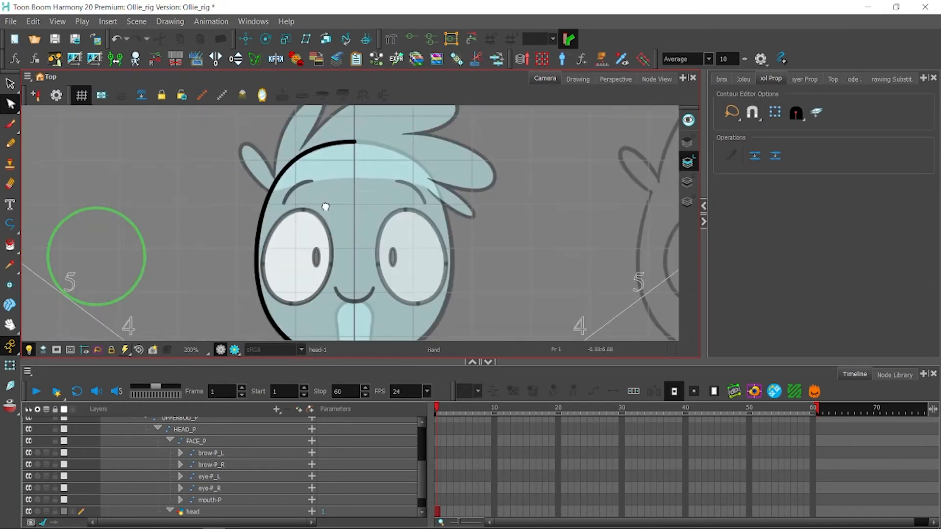
Step: Adjust the line thickness along the left half of the head outline with the Pencil Editor
{"action": "left_click", "coordinate": [9, 104]}
{"action": "scroll", "coordinate": [343, 142], "scroll_direction": "up", "scroll_amount": 4}
{"action": "left_click", "coordinate": [139, 271]}
{"action": "left_click", "coordinate": [885, 164]}
{"action": "scroll", "coordinate": [314, 206], "scroll_direction": "down", "scroll_amount": 2}
{"action": "mouse_move", "coordinate": [275, 304]}
{"action": "left_mouse_down"}
{"action": "mouse_move", "coordinate": [333, 118]}
{"action": "mouse_move", "coordinate": [318, 289]}
{"action": "left_mouse_up"}
{"action": "left_click", "coordinate": [392, 198]}
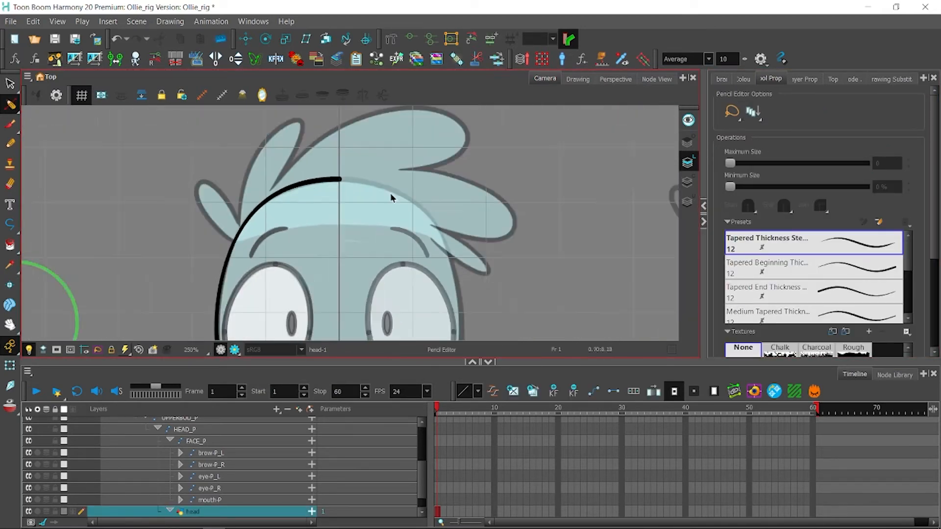
Step: Copy and paste the half outline, flip it horizontally and join it at the centre line to complete the head
{"action": "left_click", "coordinate": [9, 104]}
{"action": "scroll", "coordinate": [338, 196], "scroll_direction": "down", "scroll_amount": 3}
{"action": "left_click", "coordinate": [9, 84]}
{"action": "key", "text": "ctrl+c"}
{"action": "key", "text": "ctrl+v"}
{"action": "left_click", "coordinate": [731, 178]}
{"action": "left_click", "coordinate": [10, 103]}
{"action": "left_click_drag", "start_coordinate": [398, 307], "coordinate": [333, 300]}
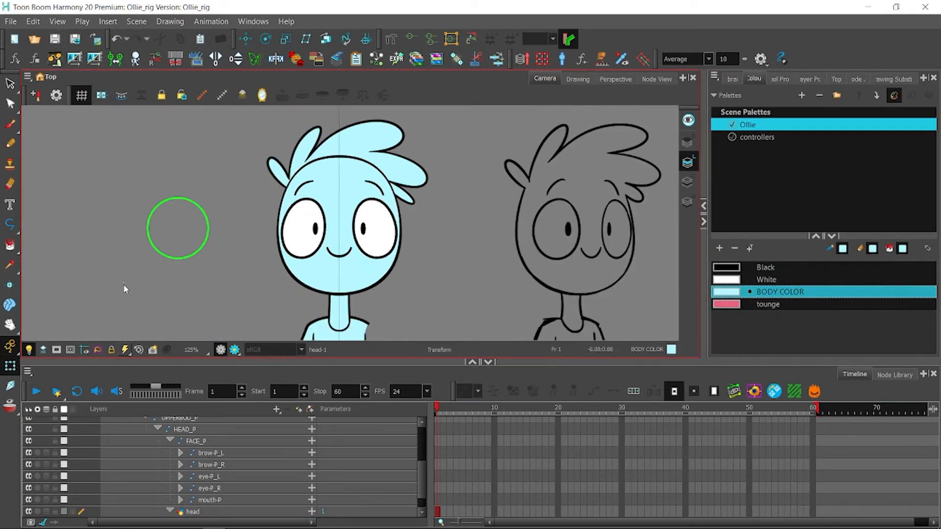
Step: Extend the head drawing's exposure from frame 1 to frame 60
{"action": "scroll", "coordinate": [295, 272], "scroll_direction": "up", "scroll_amount": 2}
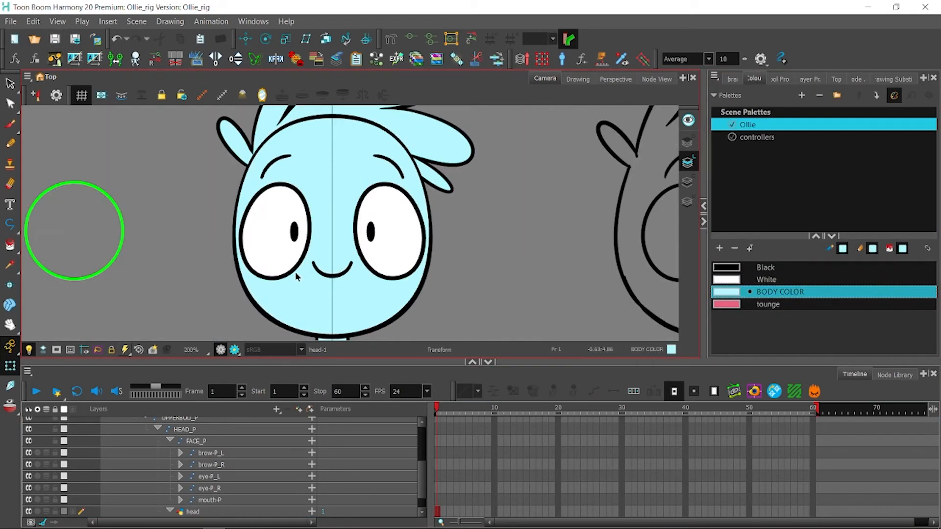
{"action": "scroll", "coordinate": [295, 272], "scroll_direction": "down", "scroll_amount": 1}
{"action": "left_click_drag", "start_coordinate": [295, 271], "coordinate": [298, 263]}
{"action": "scroll", "coordinate": [295, 282], "scroll_direction": "down", "scroll_amount": 1}
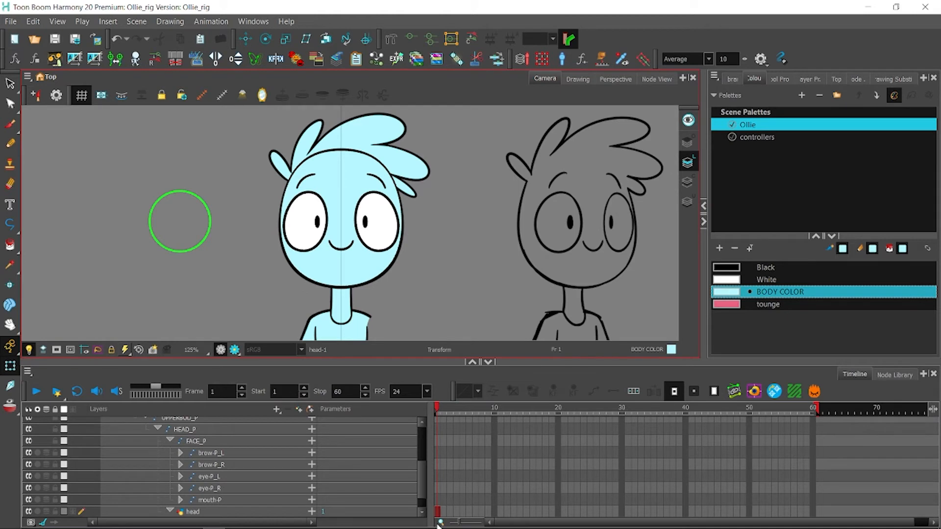
{"action": "left_click", "coordinate": [438, 512]}
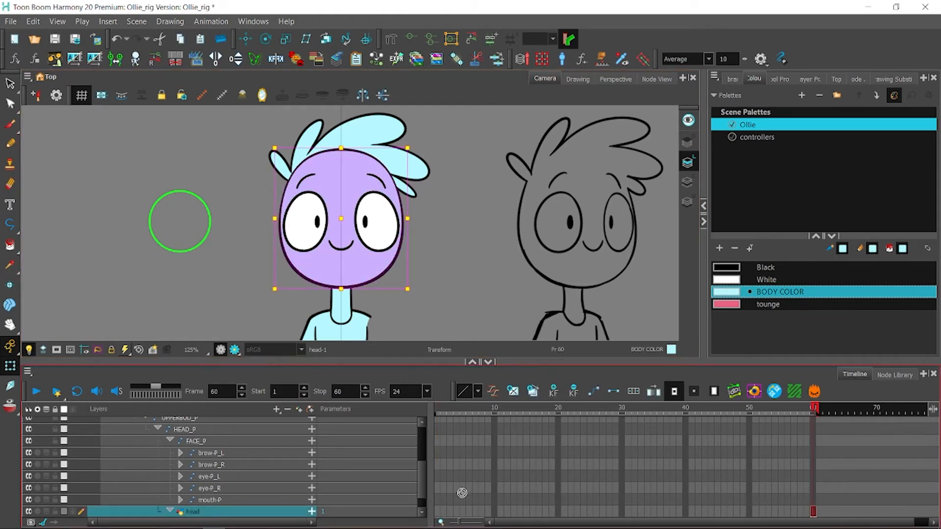
{"action": "left_click", "coordinate": [438, 518]}
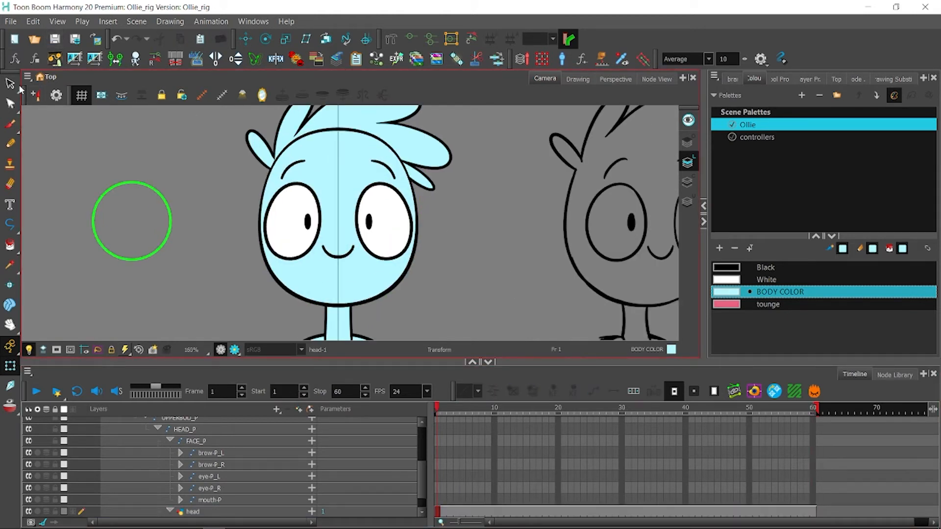
Step: Select the head drawing and adjust its transformation settings in the layer properties
{"action": "left_click", "coordinate": [359, 251]}
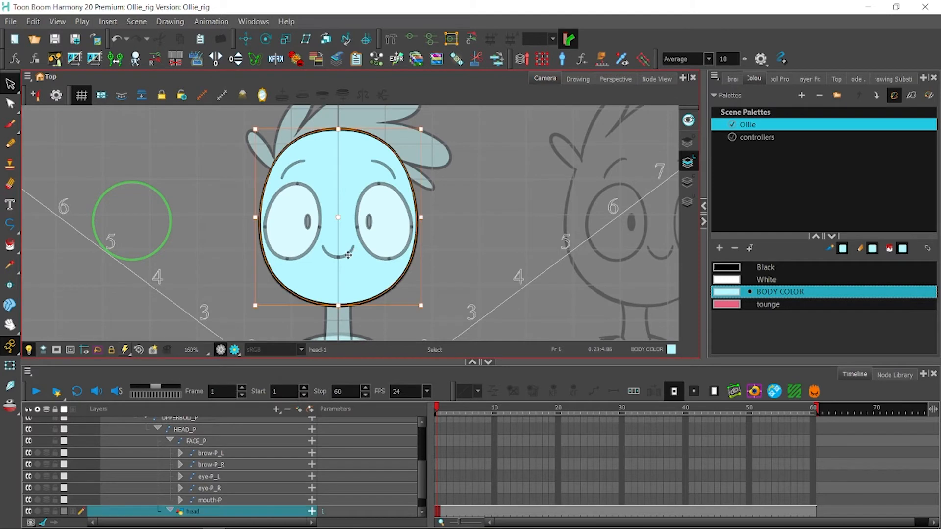
{"action": "left_click", "coordinate": [500, 202]}
{"action": "left_click", "coordinate": [10, 367]}
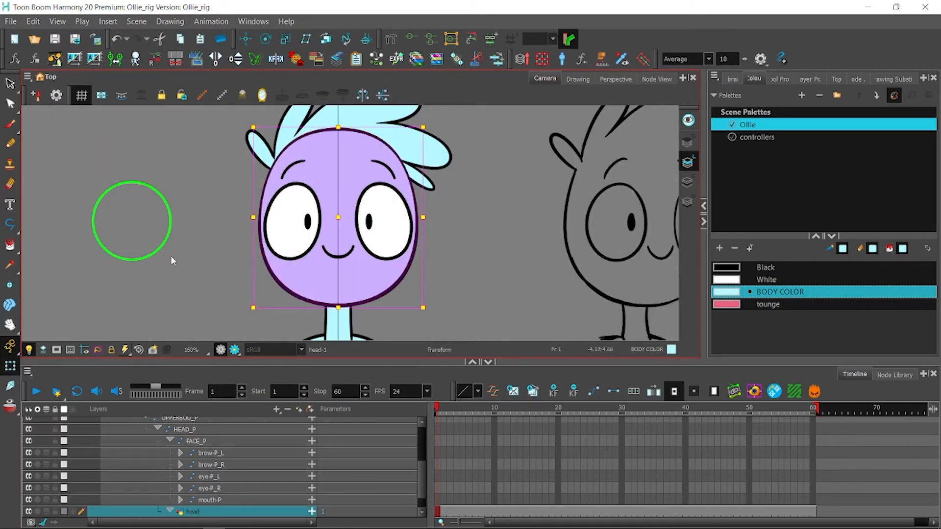
{"action": "left_click", "coordinate": [810, 79]}
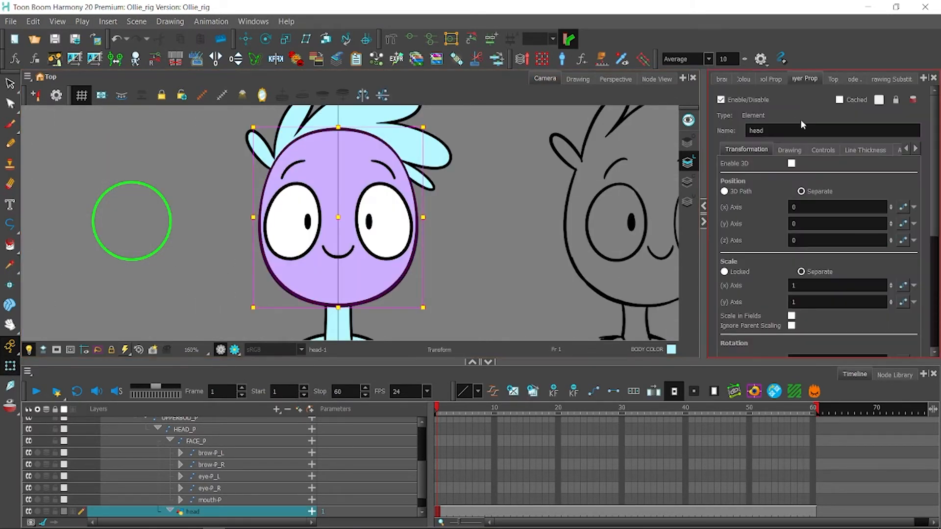
{"action": "left_click", "coordinate": [823, 150]}
{"action": "left_click", "coordinate": [764, 147]}
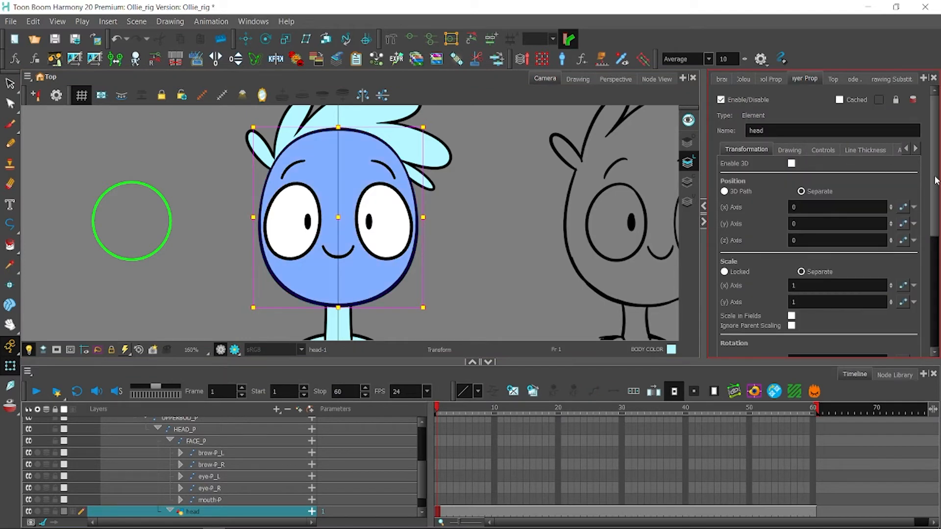
{"action": "scroll", "coordinate": [879, 299], "scroll_direction": "down", "scroll_amount": 5}
{"action": "left_click", "coordinate": [862, 269]}
{"action": "left_click", "coordinate": [864, 288]}
{"action": "left_click", "coordinate": [534, 184]}
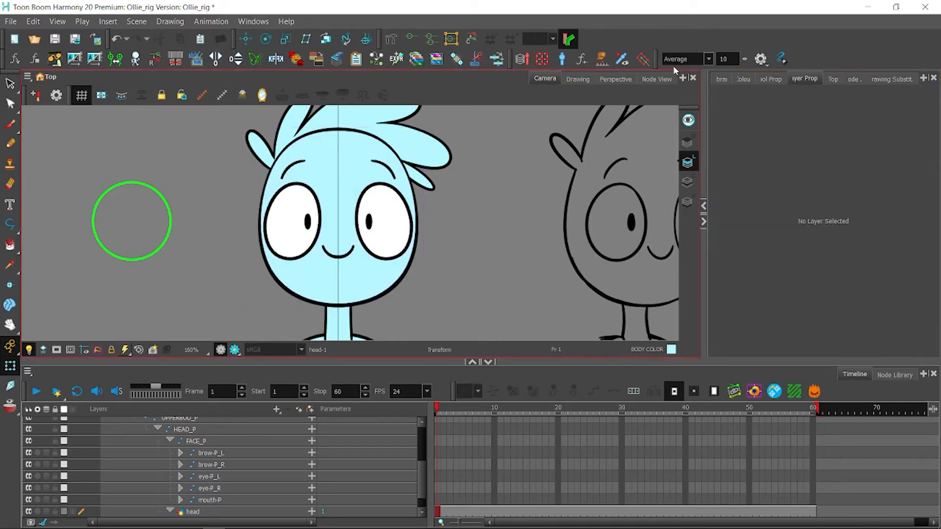
Step: Select the HEAD_P peg in the node network and set its pivot's X axis to 0
{"action": "left_click", "coordinate": [655, 79]}
{"action": "left_click_drag", "start_coordinate": [379, 170], "coordinate": [445, 253]}
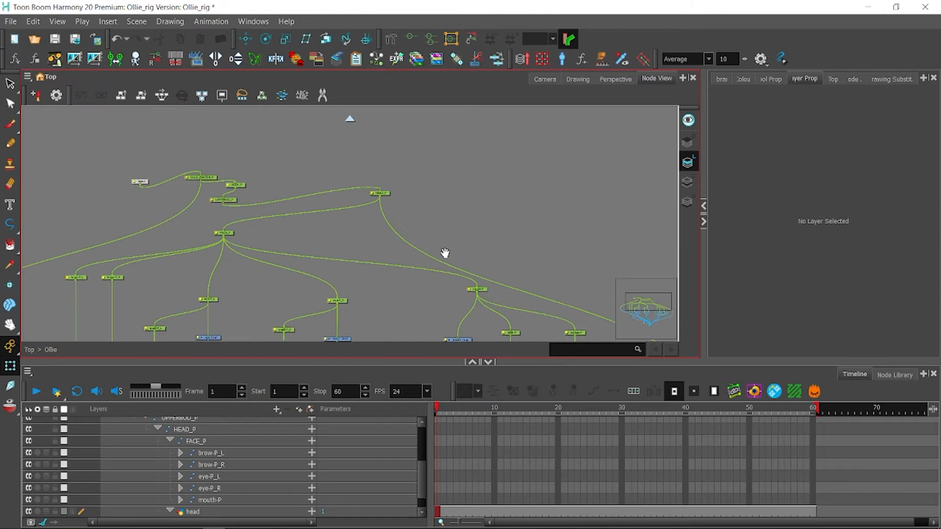
{"action": "left_click", "coordinate": [380, 193]}
{"action": "left_click", "coordinate": [545, 78]}
{"action": "scroll", "coordinate": [363, 157], "scroll_direction": "down", "scroll_amount": 2}
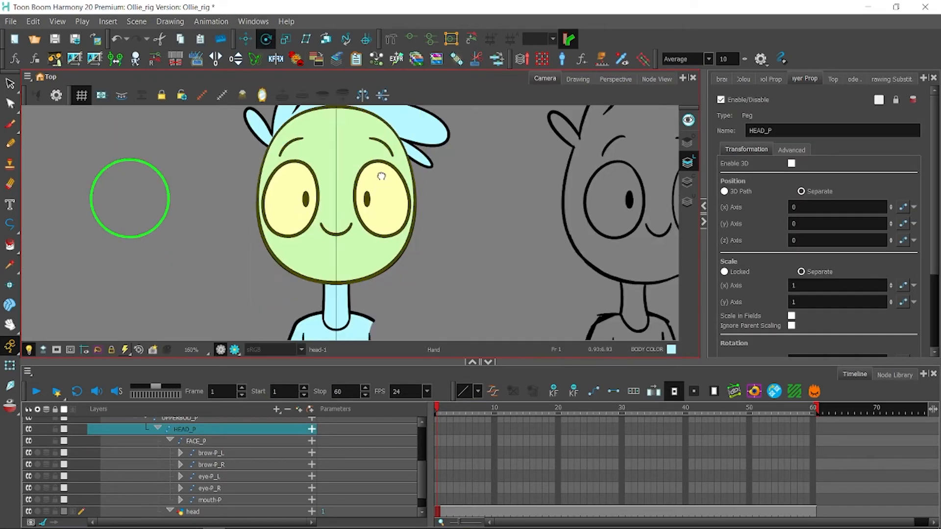
{"action": "scroll", "coordinate": [345, 304], "scroll_direction": "down", "scroll_amount": 3}
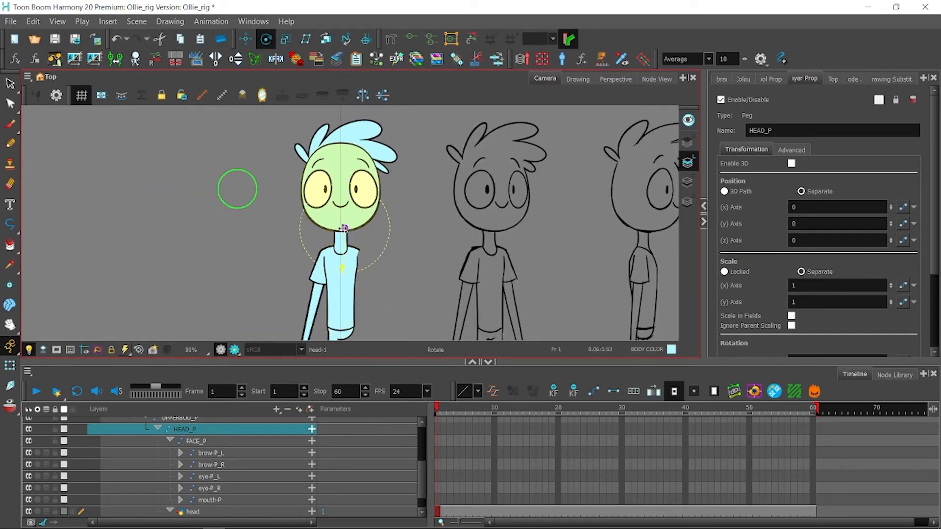
{"action": "scroll", "coordinate": [343, 229], "scroll_direction": "up", "scroll_amount": 3}
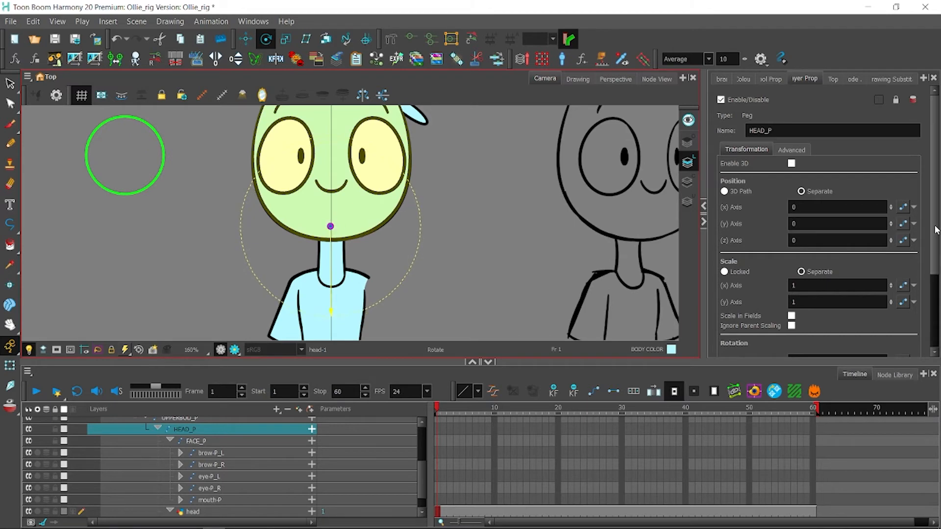
{"action": "left_click_drag", "start_coordinate": [936, 230], "coordinate": [935, 309]}
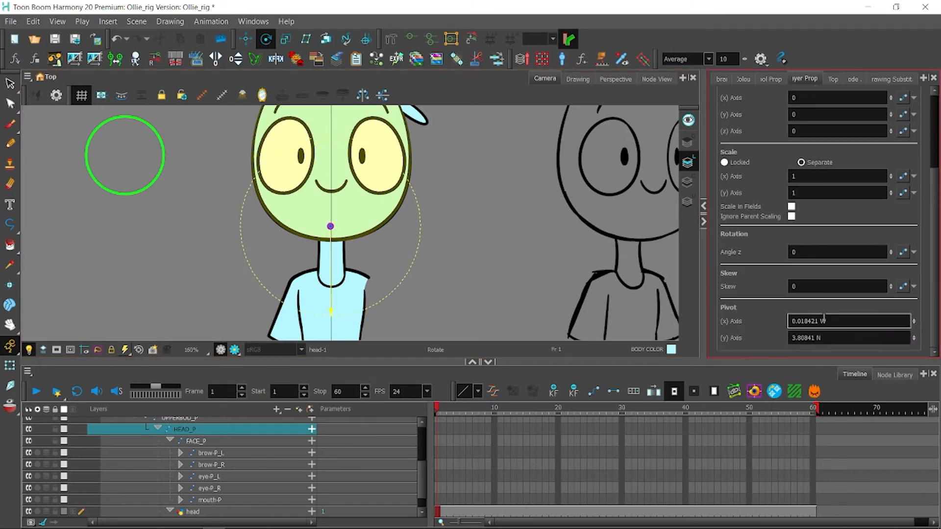
Step: Rotate the HEAD_P peg to test its pivot, and undo the rotation
{"action": "left_click", "coordinate": [9, 366]}
{"action": "scroll", "coordinate": [292, 194], "scroll_direction": "down", "scroll_amount": 1}
{"action": "left_click_drag", "start_coordinate": [398, 137], "coordinate": [271, 125]}
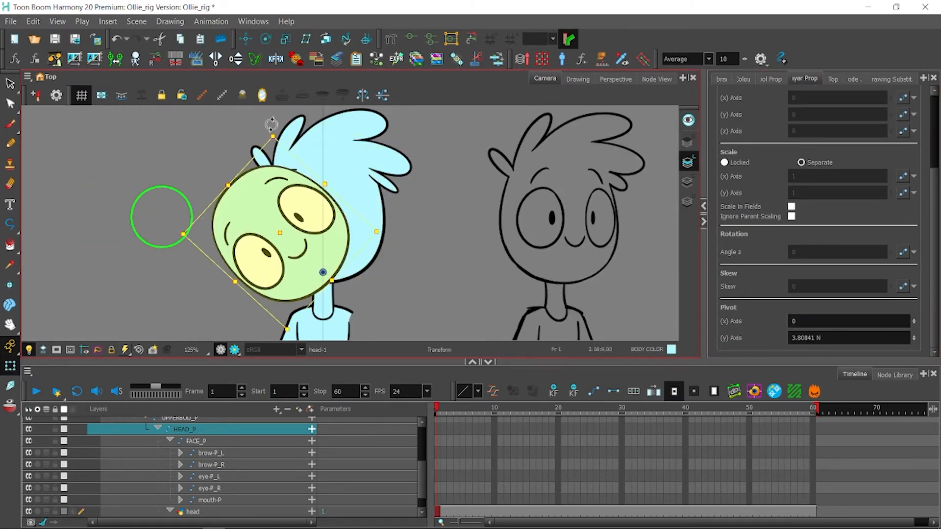
{"action": "key", "text": "ctrl+z"}
{"action": "left_click", "coordinate": [424, 225]}
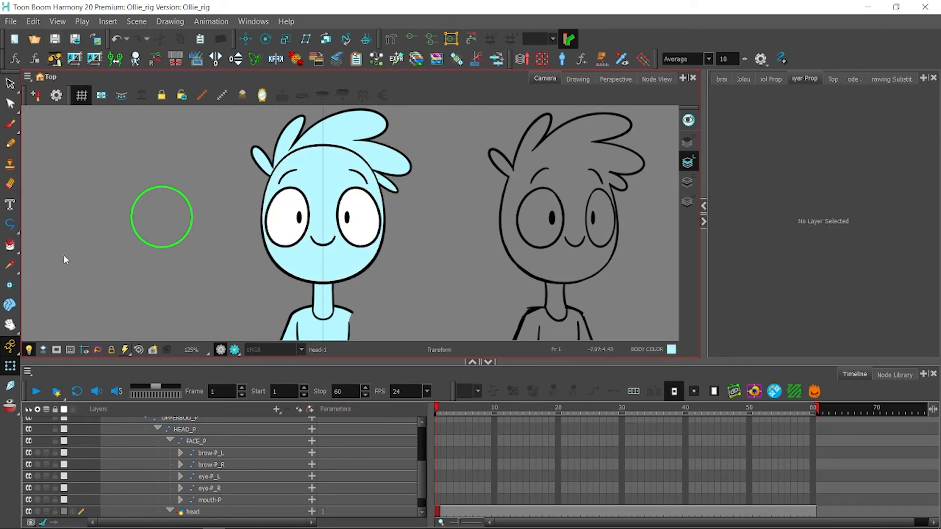
Step: Create an envelope deformer with 8 deformation points around the head drawing using the Envelope Creator
{"action": "scroll", "coordinate": [331, 259], "scroll_direction": "up", "scroll_amount": 1}
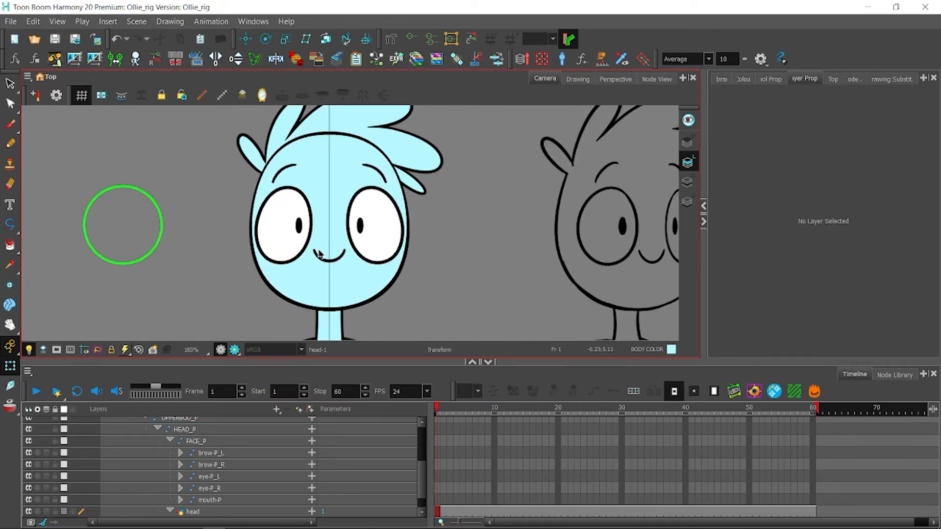
{"action": "left_click_drag", "start_coordinate": [332, 245], "coordinate": [327, 243]}
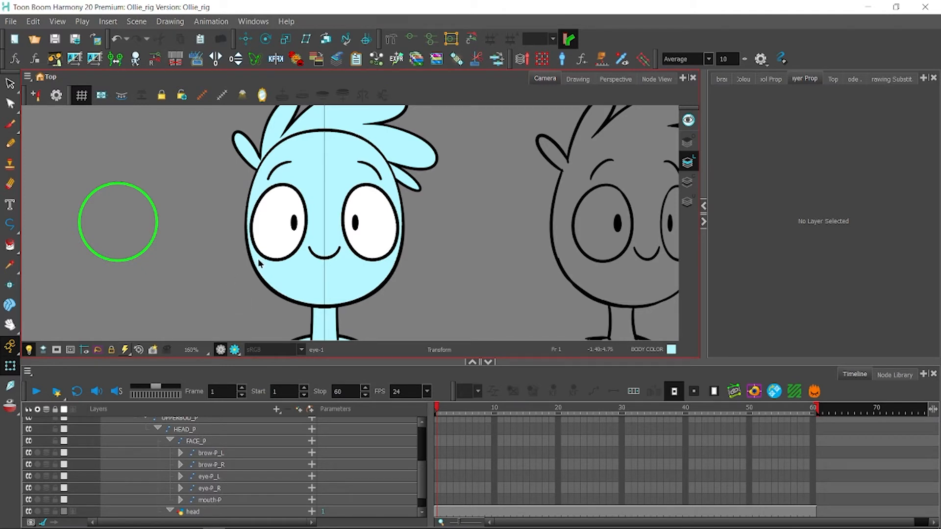
{"action": "left_click", "coordinate": [276, 258]}
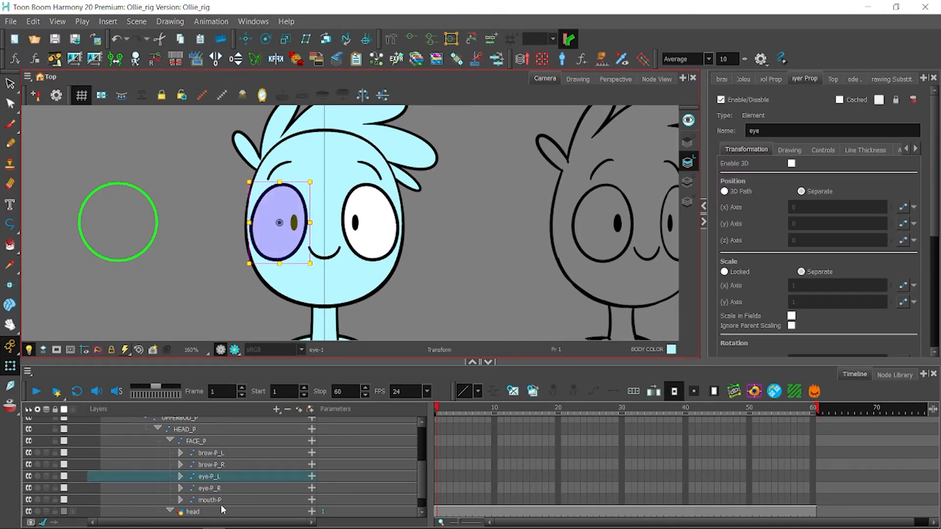
{"action": "left_click", "coordinate": [221, 512]}
{"action": "left_click", "coordinate": [571, 346]}
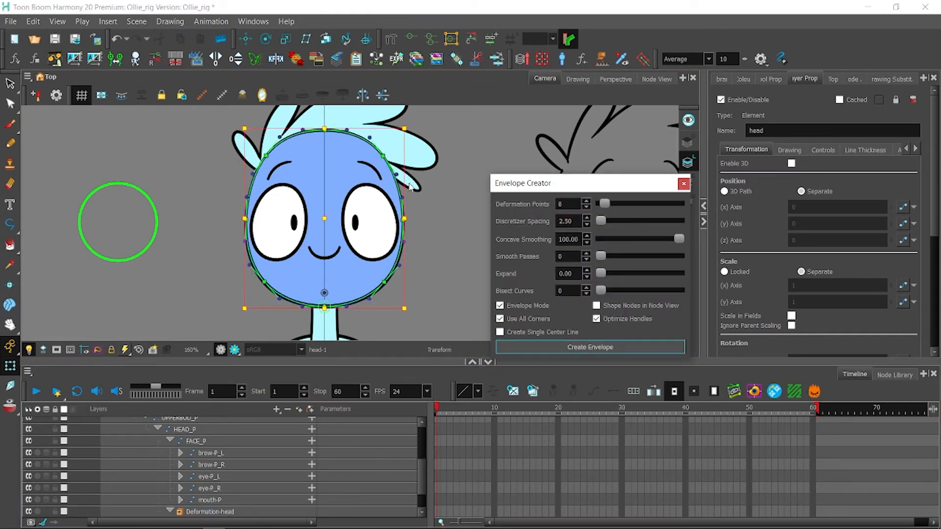
{"action": "left_click", "coordinate": [683, 184]}
{"action": "left_click", "coordinate": [461, 211]}
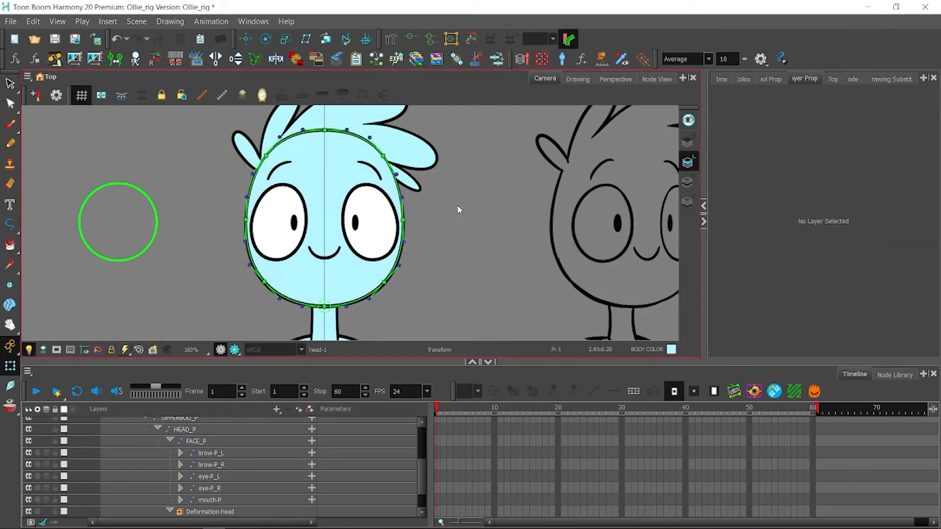
Step: Try moving the envelope's deformation point at the lower-right jaw of the head
{"action": "scroll", "coordinate": [356, 268], "scroll_direction": "up", "scroll_amount": 1}
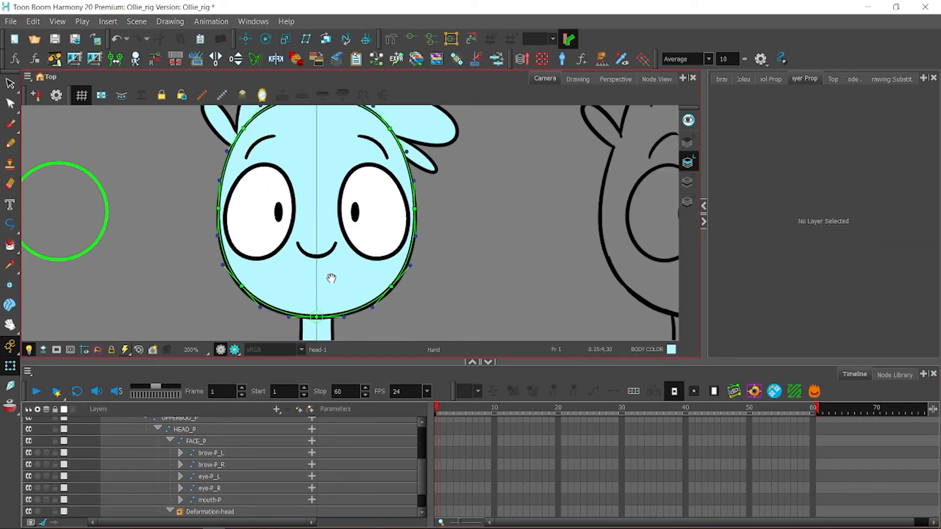
{"action": "left_click_drag", "start_coordinate": [331, 278], "coordinate": [328, 286]}
{"action": "left_click", "coordinate": [389, 296]}
{"action": "mouse_move", "coordinate": [433, 296]}
{"action": "left_mouse_down"}
{"action": "mouse_move", "coordinate": [466, 292]}
{"action": "mouse_move", "coordinate": [406, 283]}
{"action": "mouse_move", "coordinate": [435, 275]}
{"action": "mouse_move", "coordinate": [424, 301]}
{"action": "left_mouse_up"}
{"action": "left_click", "coordinate": [482, 262]}
{"action": "left_click", "coordinate": [435, 248]}
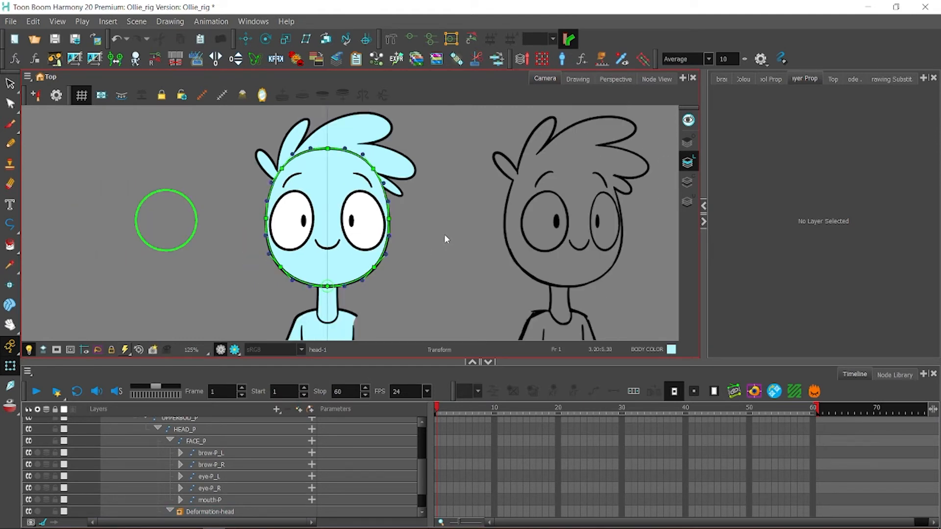
Step: Try moving the head drawing with its envelope, and undo the change
{"action": "key", "text": "2"}
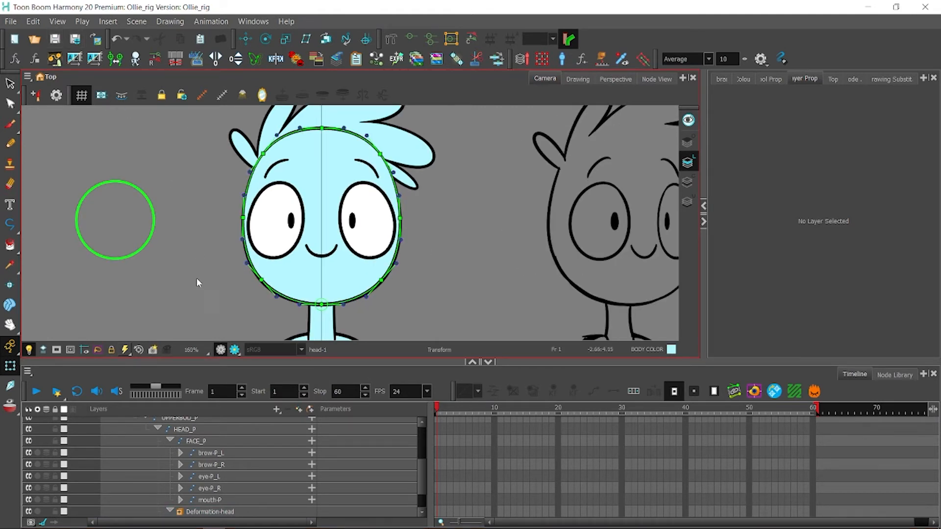
{"action": "left_click", "coordinate": [307, 281]}
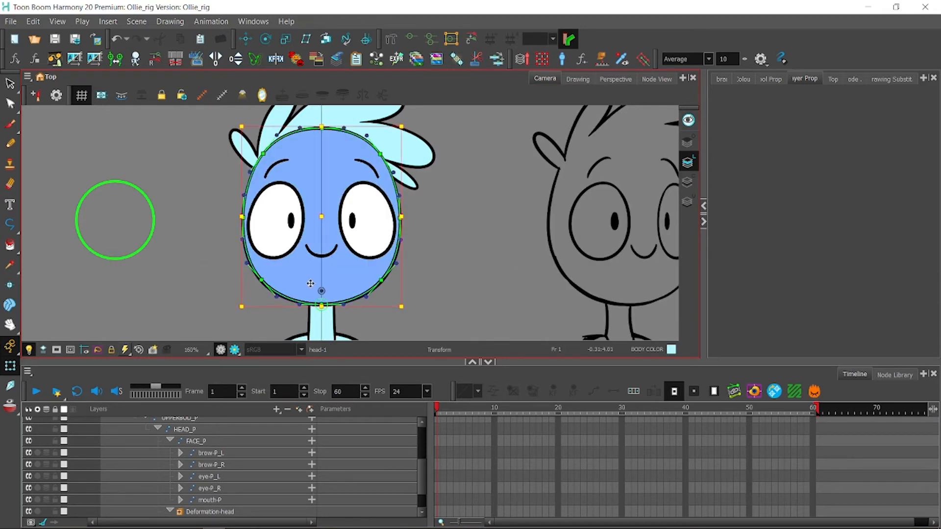
{"action": "left_click", "coordinate": [479, 232]}
{"action": "left_click", "coordinate": [326, 275]}
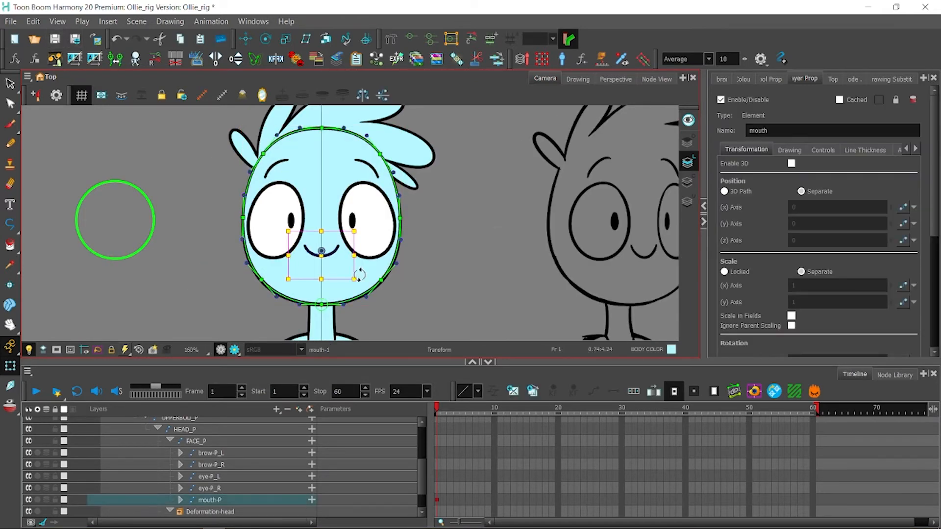
{"action": "left_click", "coordinate": [411, 264]}
{"action": "mouse_move", "coordinate": [377, 272]}
{"action": "left_mouse_down"}
{"action": "mouse_move", "coordinate": [352, 298]}
{"action": "mouse_move", "coordinate": [352, 288]}
{"action": "left_mouse_up"}
{"action": "key", "text": "ctrl+z"}
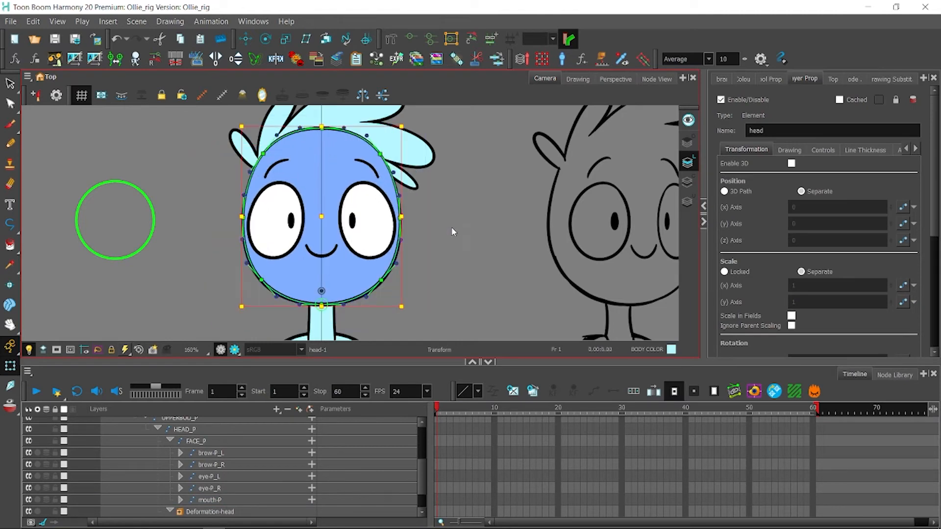
Step: Try shifting the eye on the eye-P_R peg across the face
{"action": "left_click", "coordinate": [462, 214]}
{"action": "key", "text": "2"}
{"action": "left_click", "coordinate": [375, 221]}
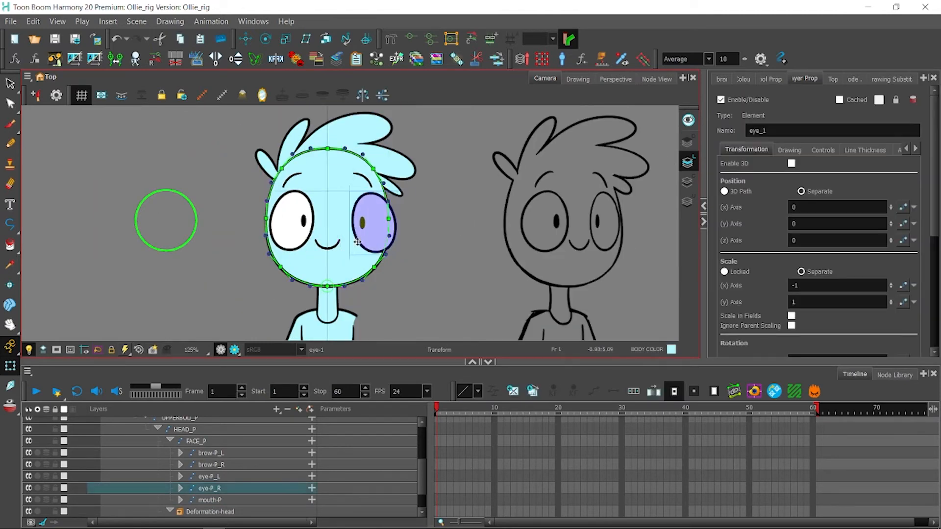
{"action": "left_click", "coordinate": [419, 242]}
{"action": "key", "text": "1"}
Step: Save the scene
{"action": "left_click", "coordinate": [54, 41]}
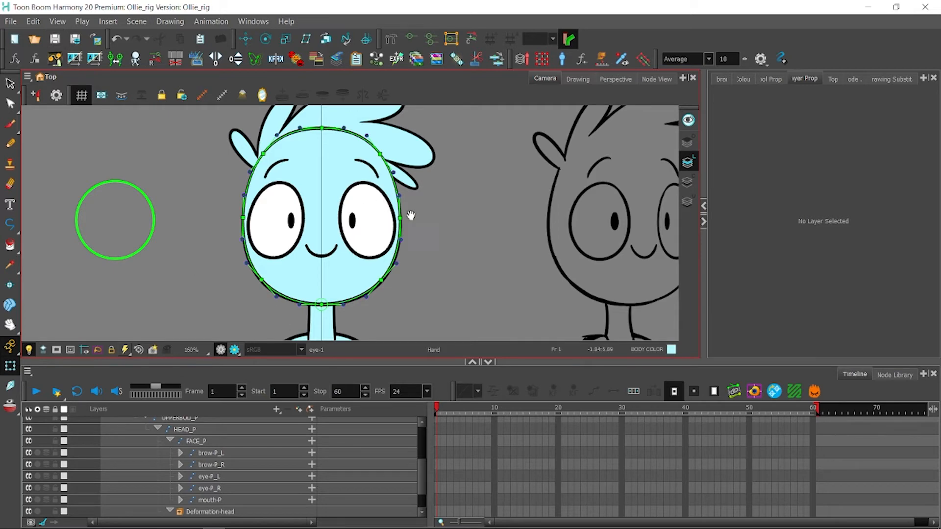
{"action": "key", "text": "2"}
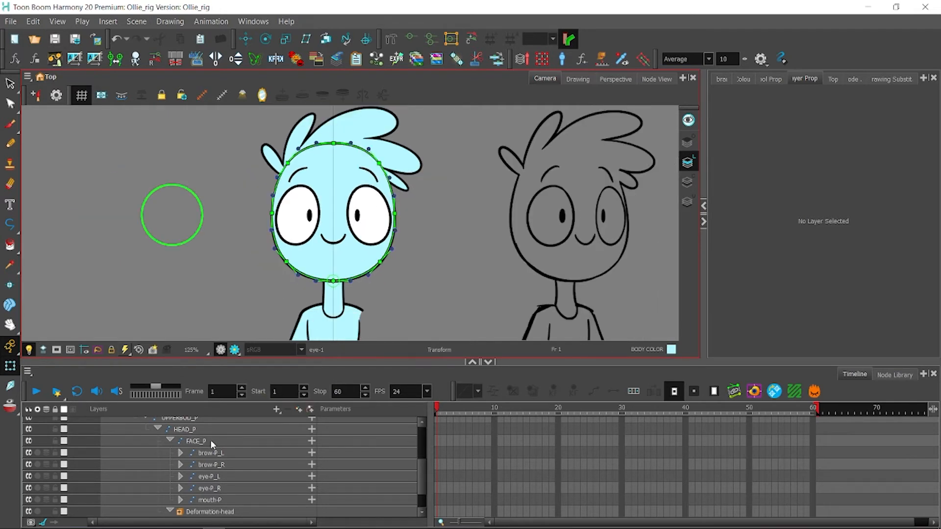
Step: Inspect the FACE_P peg and select the head layer's artwork to check it, and save the scene
{"action": "left_click", "coordinate": [212, 444]}
{"action": "scroll", "coordinate": [420, 470], "scroll_direction": "down", "scroll_amount": 2}
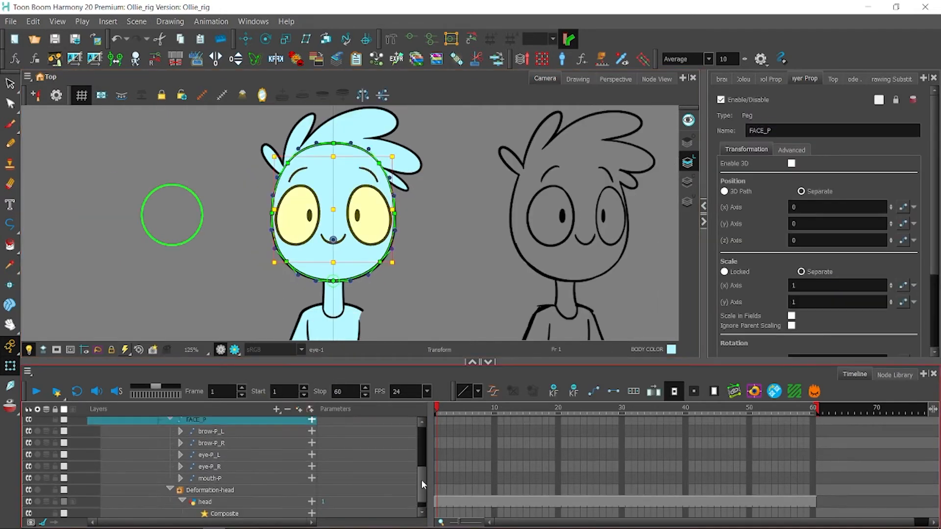
{"action": "left_click", "coordinate": [235, 504]}
{"action": "key", "text": "alt+s"}
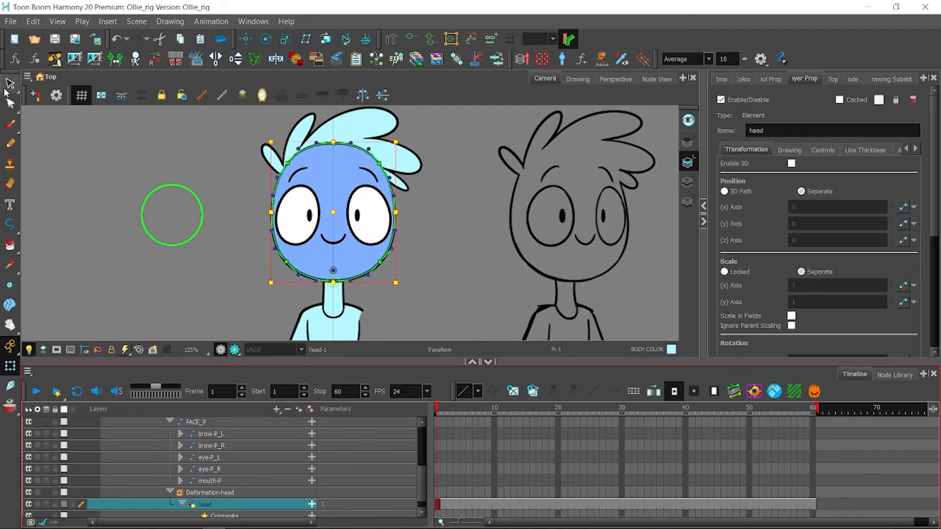
{"action": "left_click", "coordinate": [332, 215]}
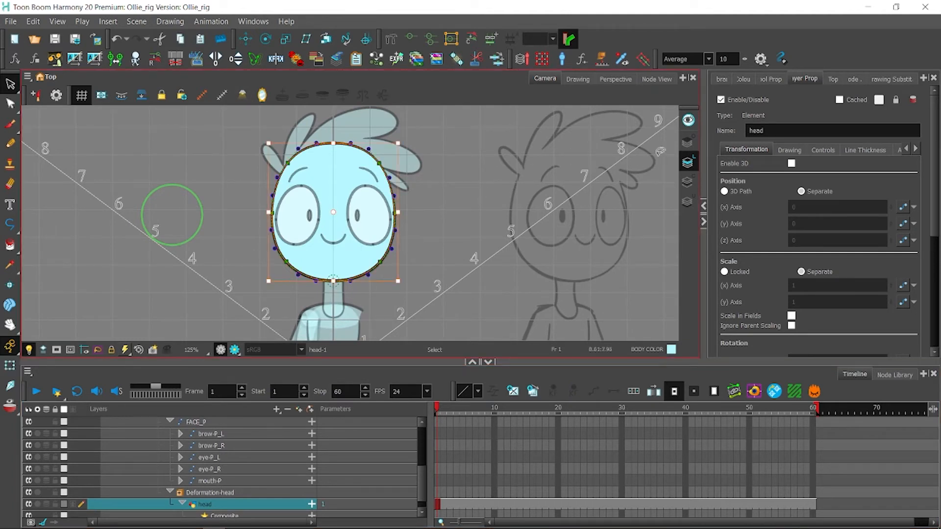
{"action": "left_click", "coordinate": [9, 385]}
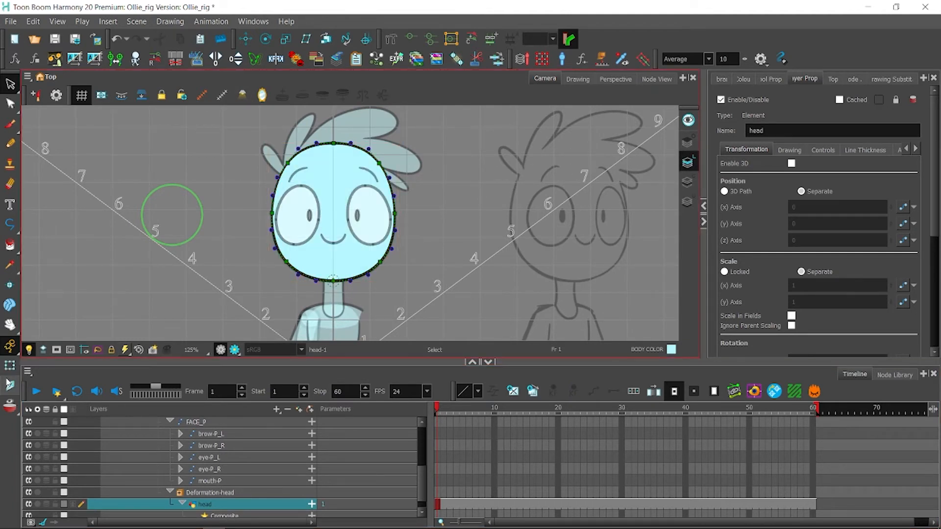
{"action": "left_click", "coordinate": [9, 366]}
{"action": "left_click", "coordinate": [85, 287]}
{"action": "left_click", "coordinate": [55, 39]}
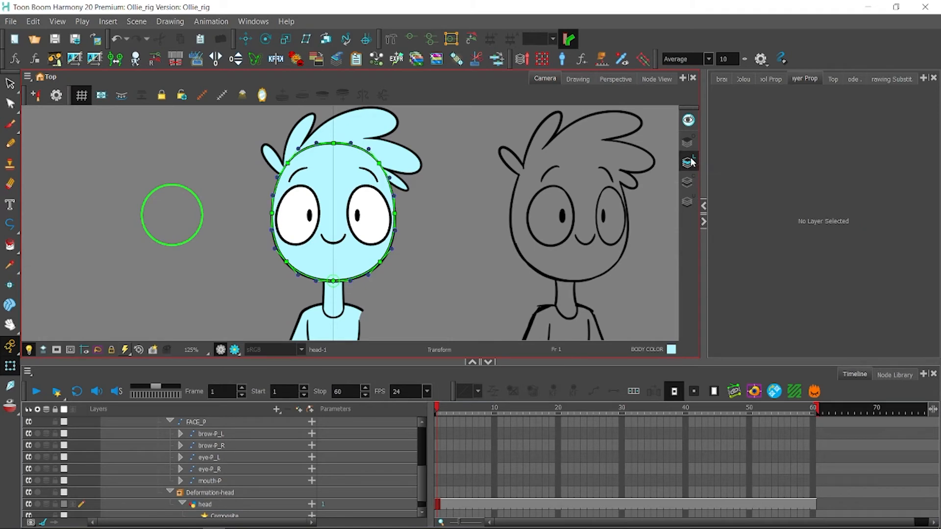
Step: Space out the head's nodes in the node graph by moving Deformation-head up, away from the head drawing node
{"action": "left_click", "coordinate": [651, 79]}
{"action": "scroll", "coordinate": [460, 176], "scroll_direction": "up", "scroll_amount": 4}
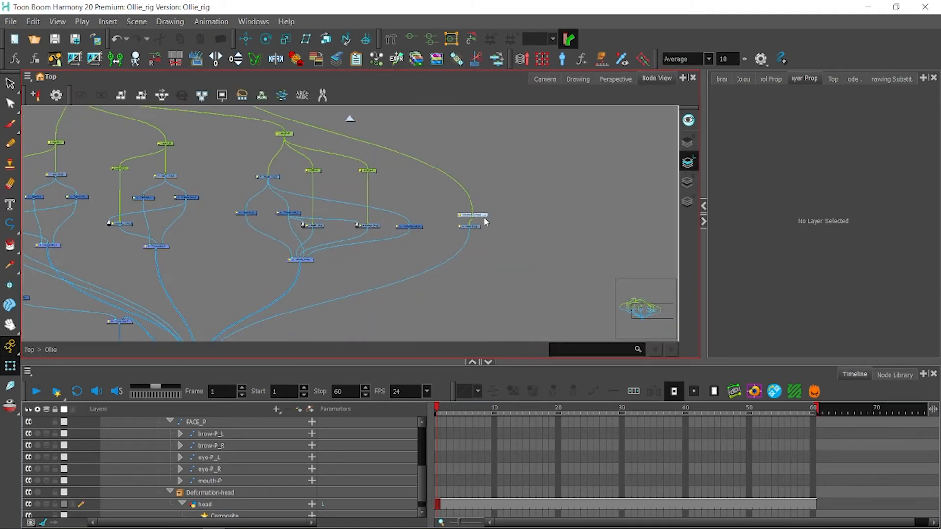
{"action": "left_click", "coordinate": [485, 173]}
{"action": "left_click_drag", "start_coordinate": [486, 173], "coordinate": [486, 170]}
{"action": "left_click_drag", "start_coordinate": [471, 227], "coordinate": [479, 228]}
Step: Duplicate the mouth's Line-Art and Colour-Art nodes, place the copies under the head drawing node and connect them to it
{"action": "left_click_drag", "start_coordinate": [233, 202], "coordinate": [294, 216]}
{"action": "key", "text": "ctrl+c"}
{"action": "key", "text": "ctrl+v"}
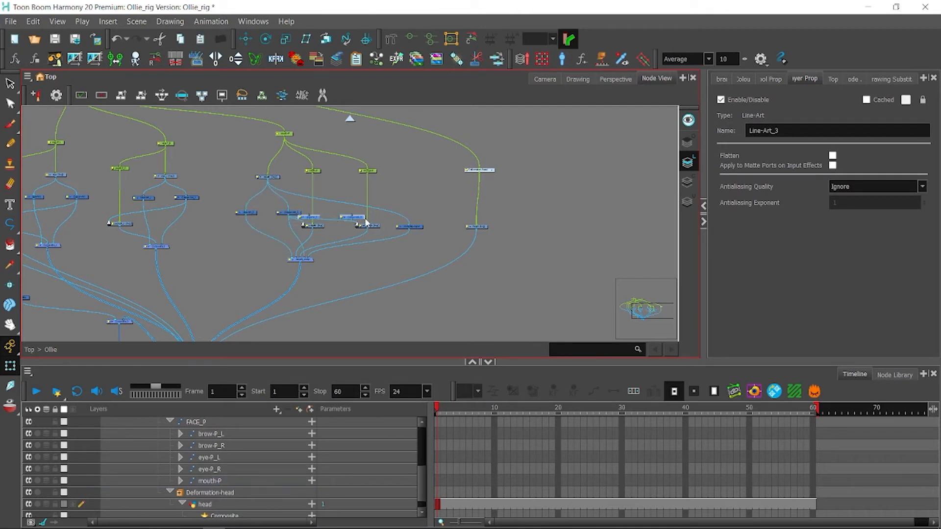
{"action": "left_click_drag", "start_coordinate": [360, 217], "coordinate": [439, 253]}
{"action": "key", "text": "ctrl+s"}
{"action": "left_click_drag", "start_coordinate": [382, 228], "coordinate": [418, 168]}
{"action": "scroll", "coordinate": [523, 234], "scroll_direction": "up", "scroll_amount": 1}
{"action": "left_click_drag", "start_coordinate": [554, 250], "coordinate": [583, 278]}
{"action": "scroll", "coordinate": [583, 282], "scroll_direction": "down", "scroll_amount": 2}
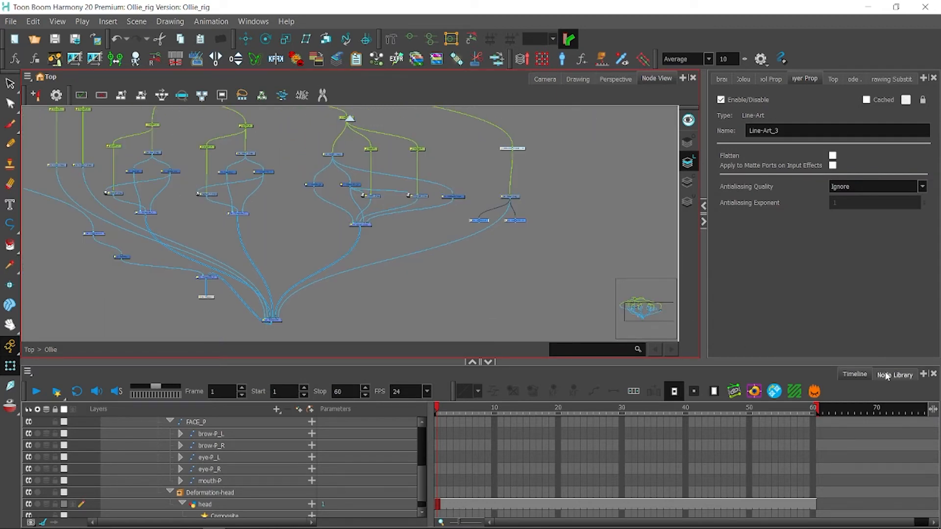
Step: Search the node library for "comp" and add a Composite node above the main composite
{"action": "left_click", "coordinate": [887, 375]}
{"action": "left_click_drag", "start_coordinate": [444, 277], "coordinate": [471, 278]}
{"action": "scroll", "coordinate": [471, 277], "scroll_direction": "up", "scroll_amount": 1}
{"action": "left_click_drag", "start_coordinate": [121, 412], "coordinate": [10, 386]}
{"action": "key", "text": "BackSpace"}
{"action": "type", "text": "comp"}
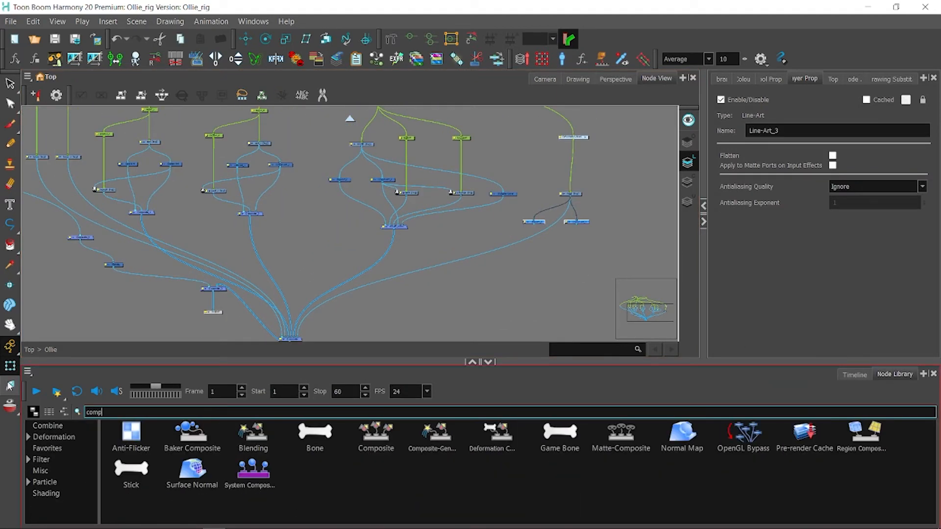
{"action": "left_click", "coordinate": [376, 434]}
{"action": "left_click_drag", "start_coordinate": [376, 433], "coordinate": [308, 254]}
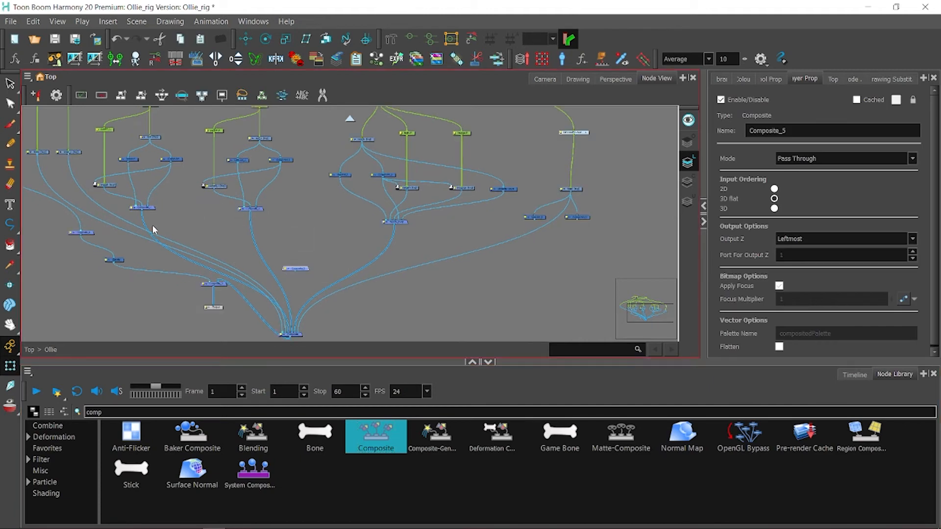
Step: Route the two eye composites and the mouth composite through the new Composite node into the main composite
{"action": "left_click_drag", "start_coordinate": [144, 225], "coordinate": [295, 267]}
{"action": "left_click_drag", "start_coordinate": [252, 236], "coordinate": [296, 268]}
{"action": "left_click_drag", "start_coordinate": [391, 242], "coordinate": [296, 268]}
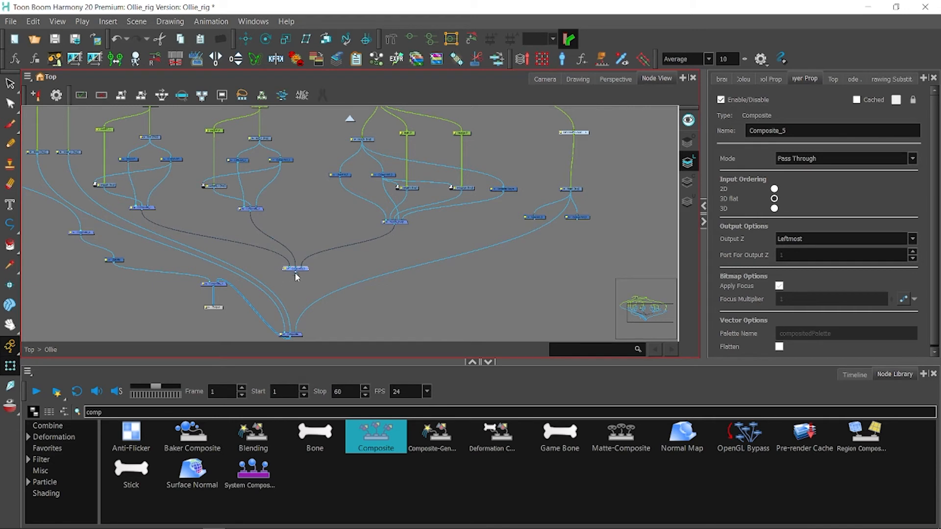
{"action": "left_click_drag", "start_coordinate": [290, 333], "coordinate": [291, 334]}
Step: Connect the head's Line-Art and Colour-Art nodes to the main composite, and reroute the brow drawings into the new Composite node
{"action": "left_click_drag", "start_coordinate": [439, 259], "coordinate": [289, 331]}
{"action": "left_click_drag", "start_coordinate": [287, 271], "coordinate": [312, 277]}
{"action": "left_click", "coordinate": [101, 160]}
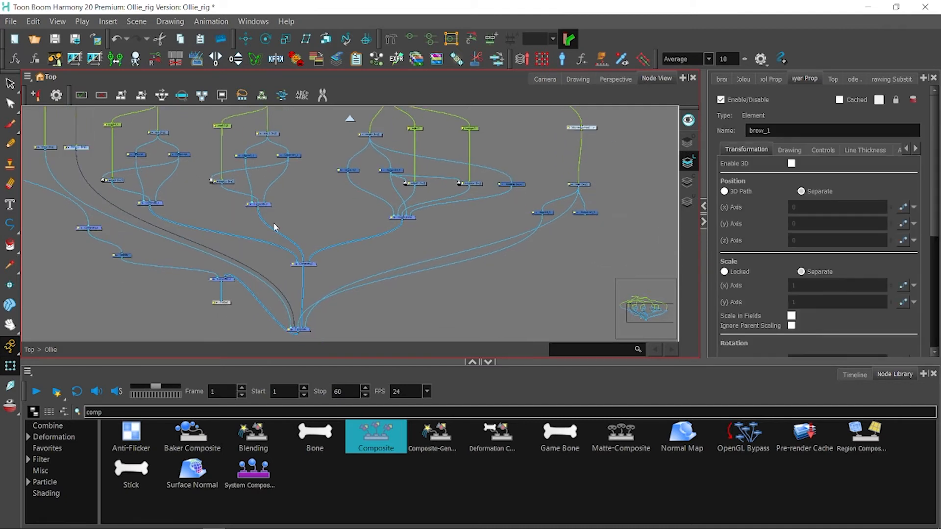
{"action": "left_click_drag", "start_coordinate": [293, 332], "coordinate": [296, 264]}
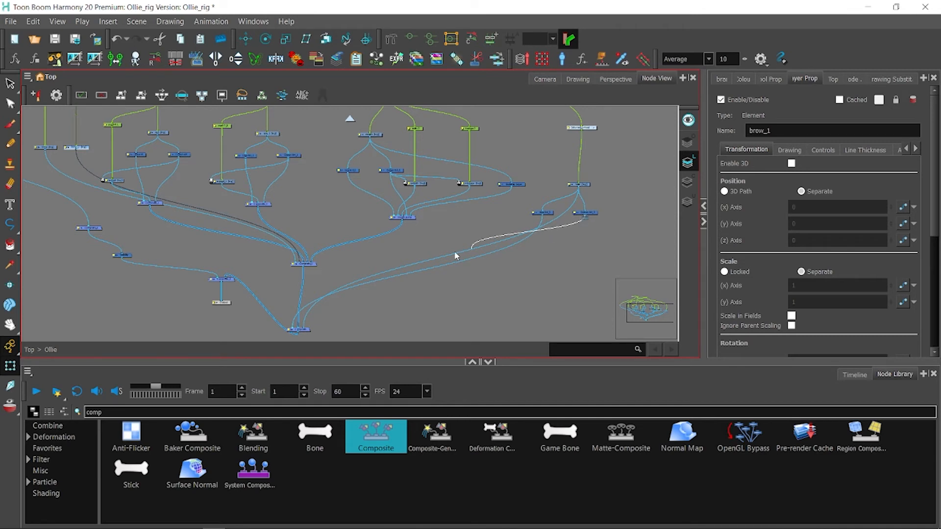
{"action": "left_click_drag", "start_coordinate": [455, 255], "coordinate": [308, 330]}
{"action": "left_click", "coordinate": [551, 215]}
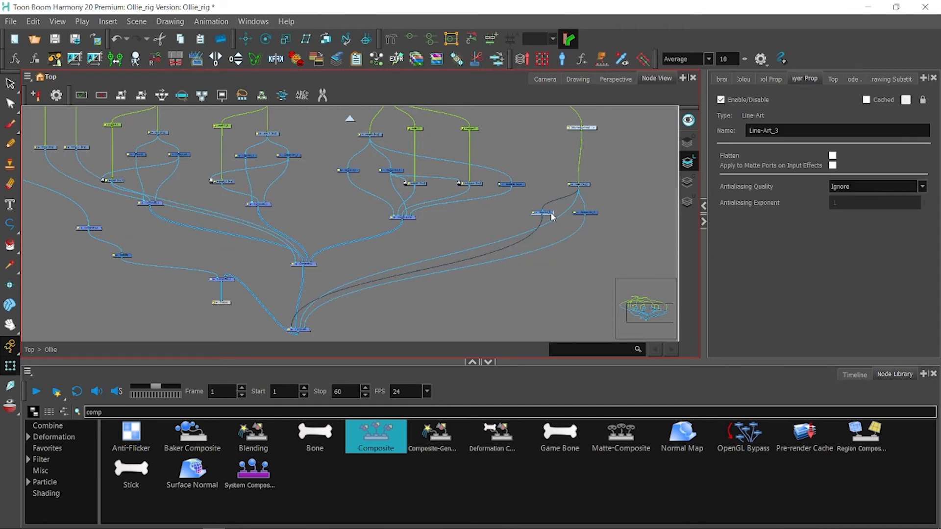
Step: Search the node library for "cutter" and add a Cutter node near the main composite, using the mouth's cutter wiring as reference
{"action": "double_click", "coordinate": [256, 412]}
{"action": "type", "text": "cutter"}
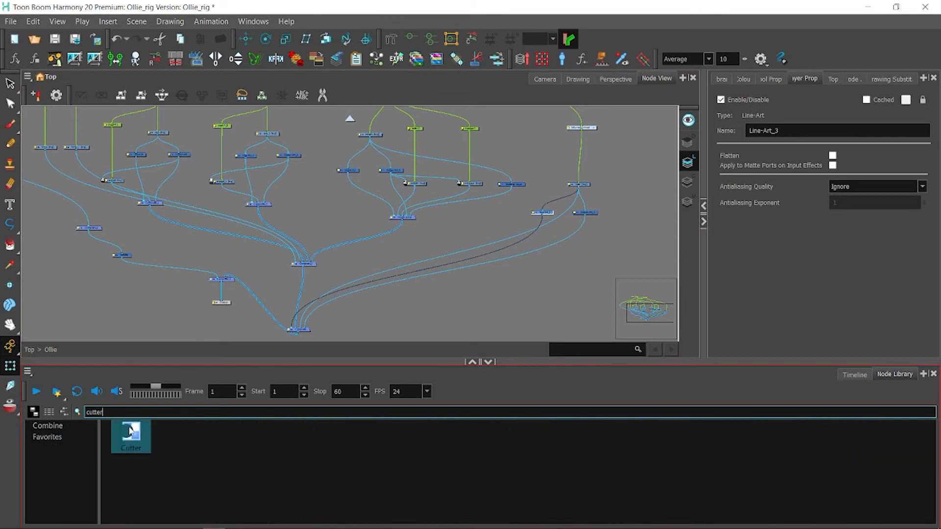
{"action": "left_click_drag", "start_coordinate": [129, 431], "coordinate": [331, 298]}
{"action": "left_click_drag", "start_coordinate": [393, 237], "coordinate": [231, 286]}
{"action": "scroll", "coordinate": [348, 234], "scroll_direction": "up", "scroll_amount": 4}
{"action": "left_click_drag", "start_coordinate": [314, 184], "coordinate": [479, 228]}
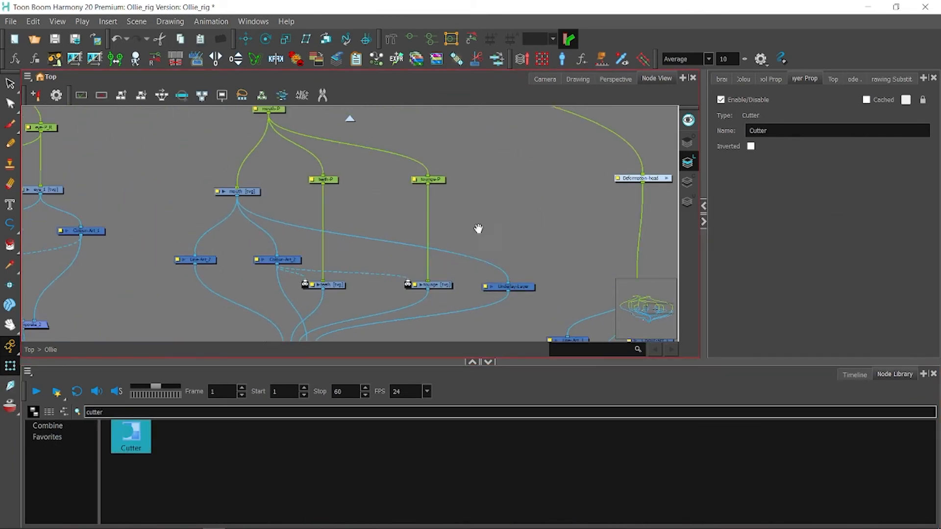
{"action": "left_click", "coordinate": [305, 283]}
{"action": "left_click_drag", "start_coordinate": [344, 318], "coordinate": [397, 214]}
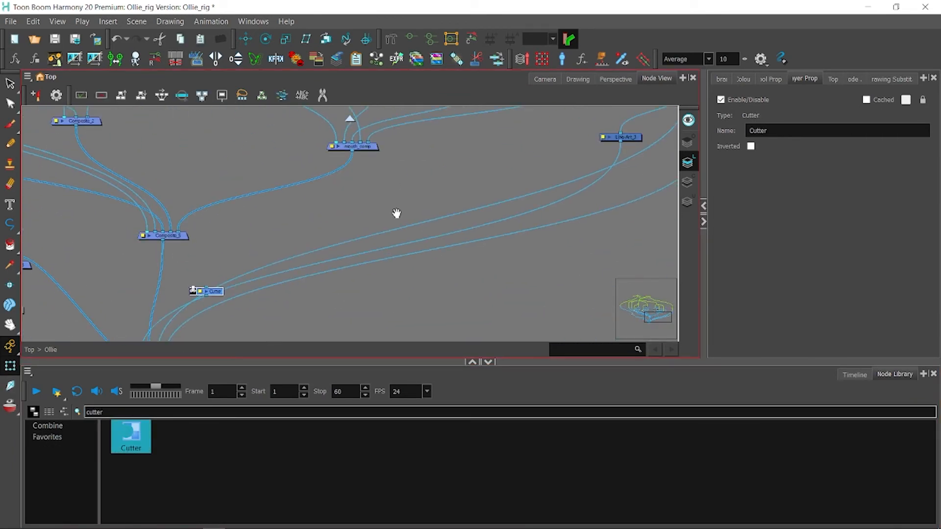
Step: Wire Composite_5 into the Cutter with the head's Colour-Art as its matte, and connect the Cutter to the main composite
{"action": "scroll", "coordinate": [441, 196], "scroll_direction": "down", "scroll_amount": 3}
{"action": "left_click_drag", "start_coordinate": [501, 174], "coordinate": [504, 240]}
{"action": "left_click_drag", "start_coordinate": [598, 193], "coordinate": [198, 251]}
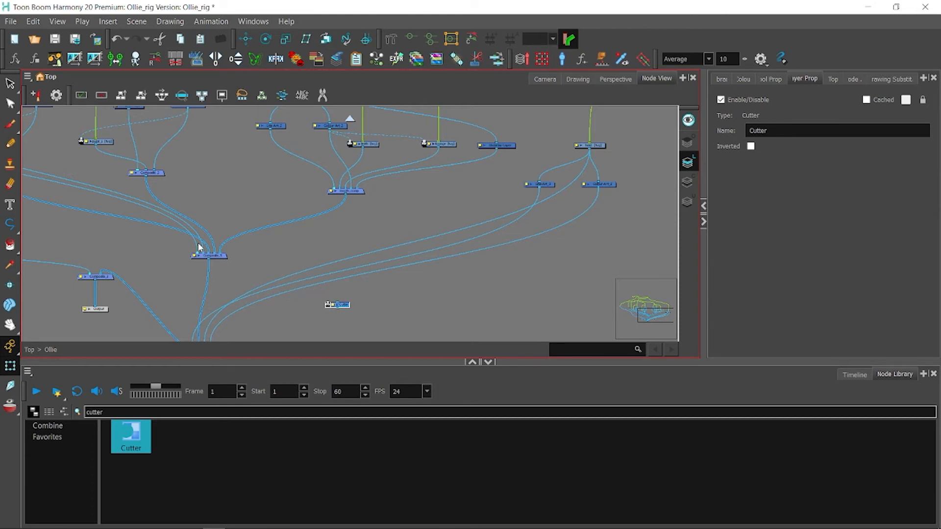
{"action": "left_click_drag", "start_coordinate": [209, 264], "coordinate": [338, 302]}
{"action": "left_click_drag", "start_coordinate": [598, 192], "coordinate": [338, 302]}
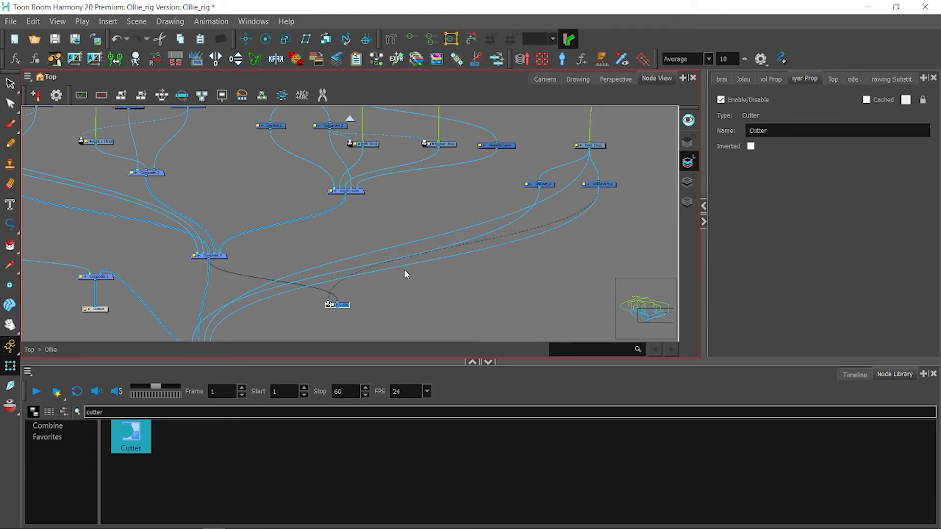
{"action": "left_click", "coordinate": [600, 185]}
{"action": "left_click_drag", "start_coordinate": [333, 276], "coordinate": [236, 297]}
{"action": "left_click_drag", "start_coordinate": [498, 224], "coordinate": [416, 252]}
Step: Remove the head drawing's direct connection to the main composite
{"action": "left_click", "coordinate": [544, 127]}
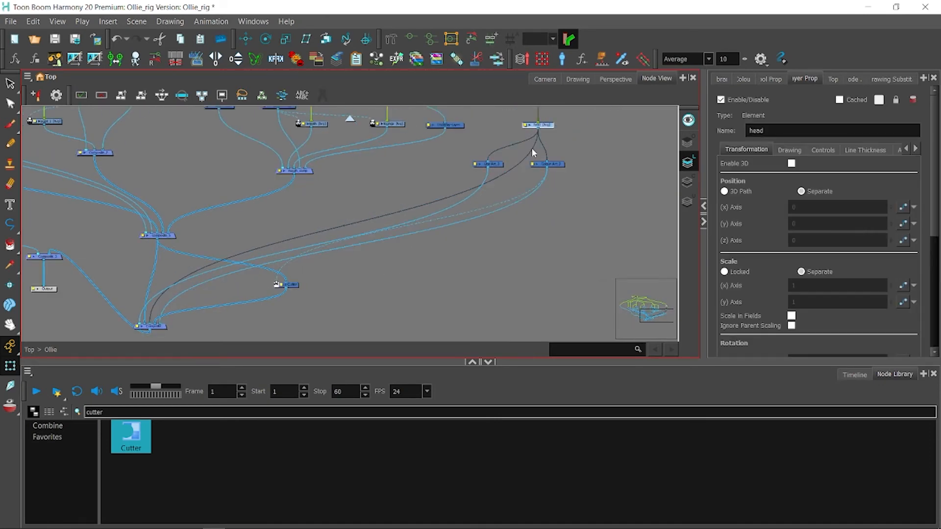
{"action": "left_click", "coordinate": [533, 148]}
{"action": "left_click", "coordinate": [549, 81]}
{"action": "left_click", "coordinate": [649, 79]}
Step: Try moving the FACE_P peg sideways with the Translate tool to test the cutter at the head's edge
{"action": "left_click_drag", "start_coordinate": [340, 160], "coordinate": [281, 205]}
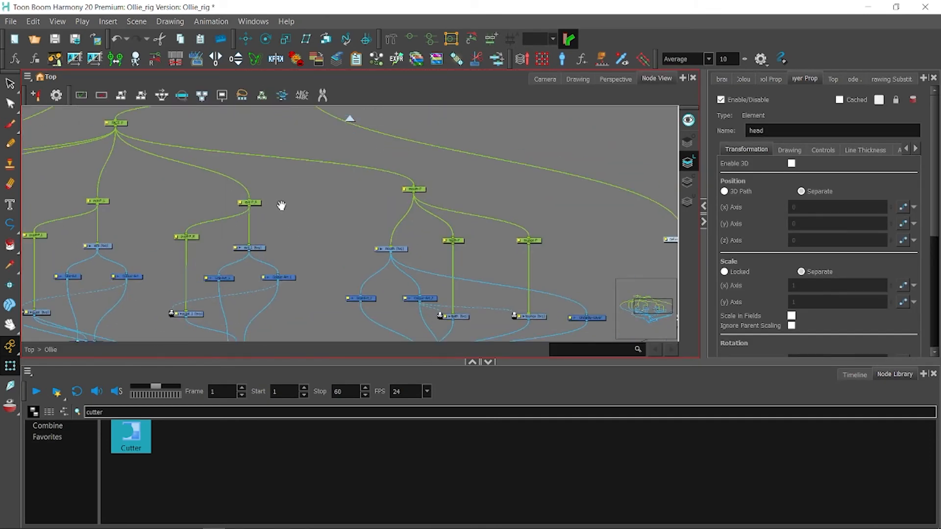
{"action": "left_click", "coordinate": [115, 122]}
{"action": "left_click", "coordinate": [544, 79]}
{"action": "left_click", "coordinate": [246, 39]}
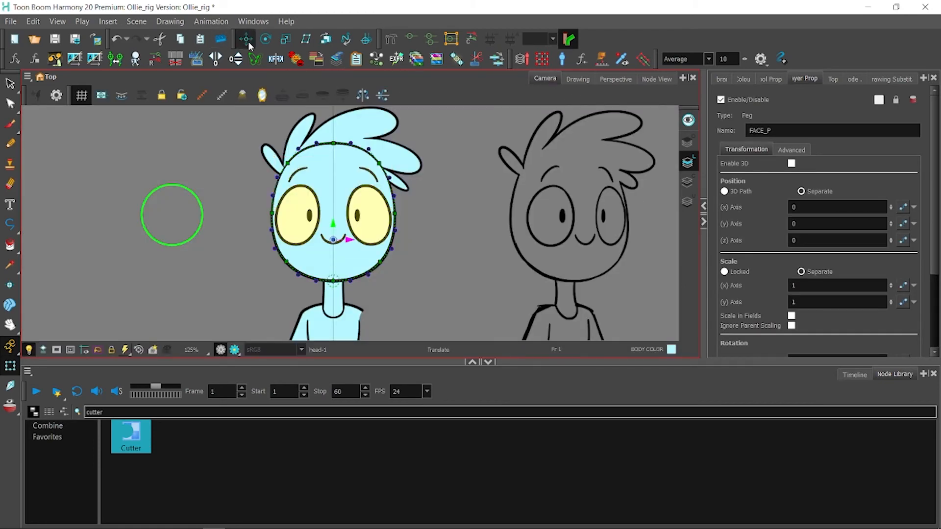
{"action": "left_click_drag", "start_coordinate": [386, 211], "coordinate": [424, 208]}
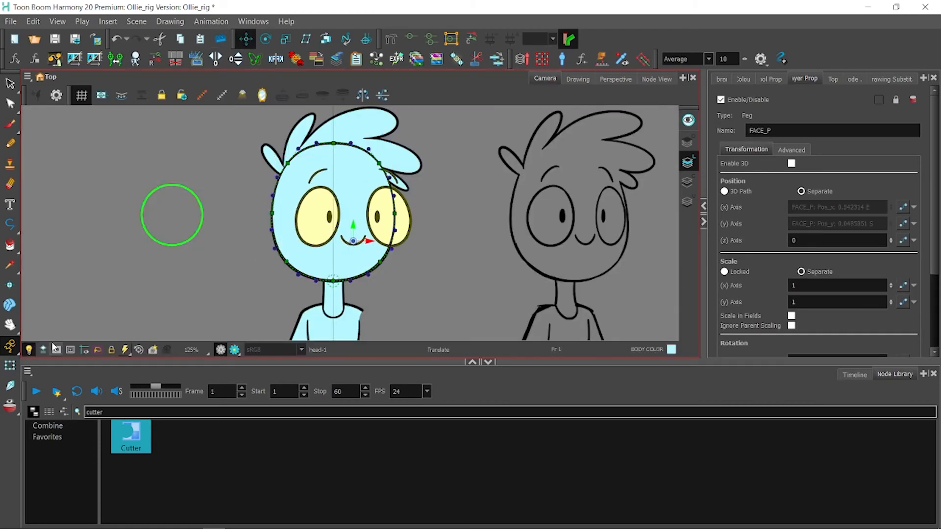
{"action": "left_click", "coordinate": [9, 365]}
{"action": "left_click", "coordinate": [88, 311]}
Step: Disconnect Composite_5 from the main composite so the facial features pass only through the Cutter
{"action": "left_click", "coordinate": [667, 81]}
{"action": "left_click_drag", "start_coordinate": [483, 249], "coordinate": [556, 60]}
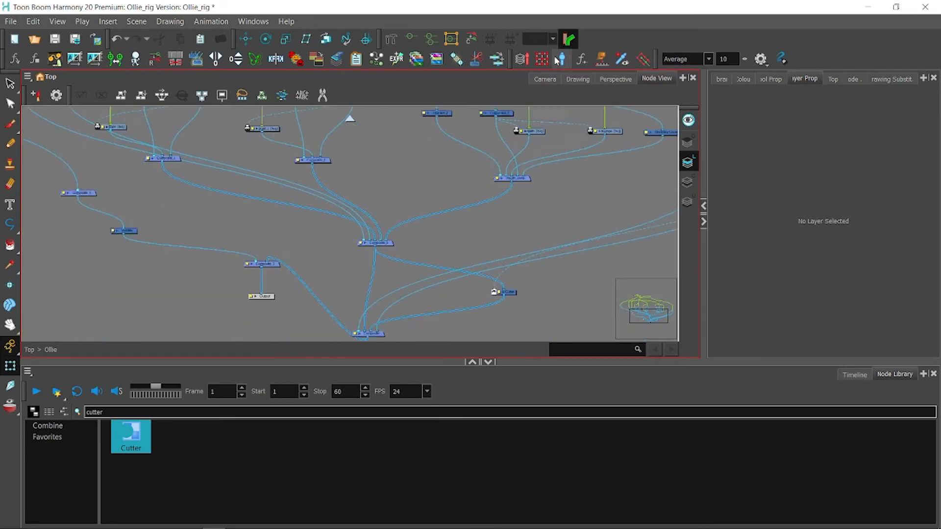
{"action": "scroll", "coordinate": [405, 211], "scroll_direction": "down", "scroll_amount": 2}
{"action": "scroll", "coordinate": [405, 209], "scroll_direction": "up", "scroll_amount": 2}
{"action": "left_click", "coordinate": [304, 227]}
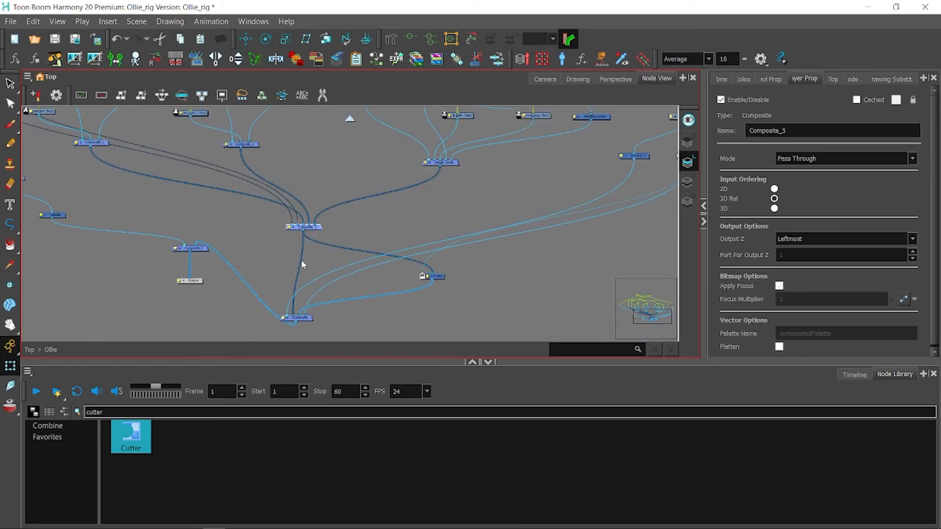
{"action": "left_click", "coordinate": [545, 79]}
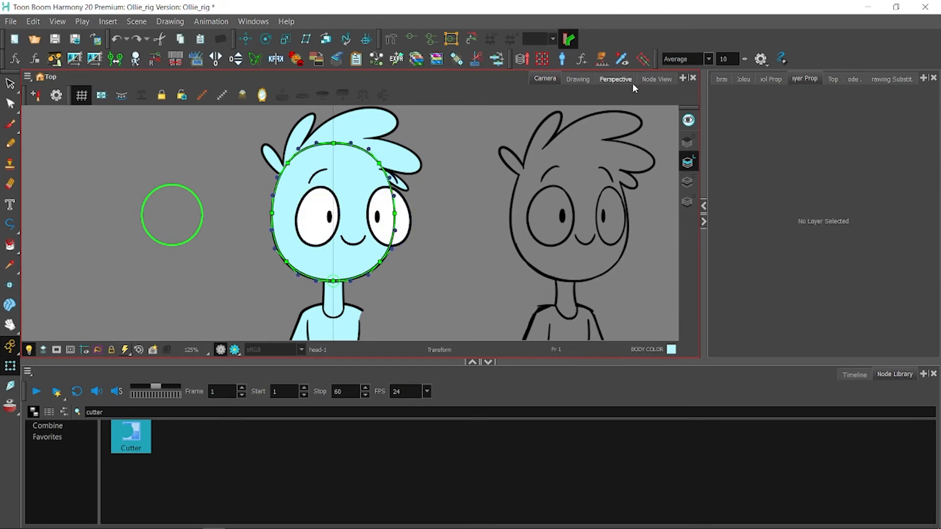
{"action": "left_click", "coordinate": [653, 79]}
Step: Try repositioning the facial features on the FACE_P peg, and review the path through the Cutter in the node graph
{"action": "left_click_drag", "start_coordinate": [290, 137], "coordinate": [391, 357]}
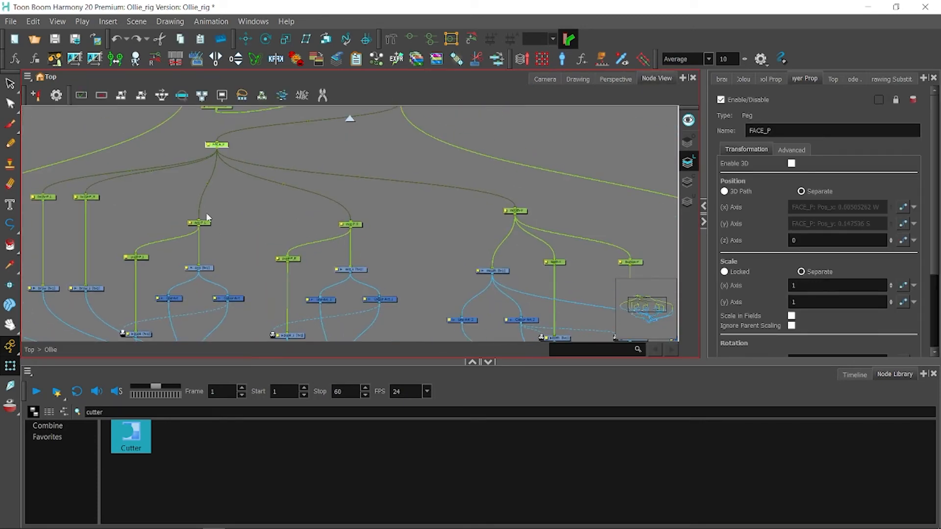
{"action": "left_click_drag", "start_coordinate": [350, 328], "coordinate": [313, 283]}
{"action": "scroll", "coordinate": [313, 219], "scroll_direction": "down", "scroll_amount": 2}
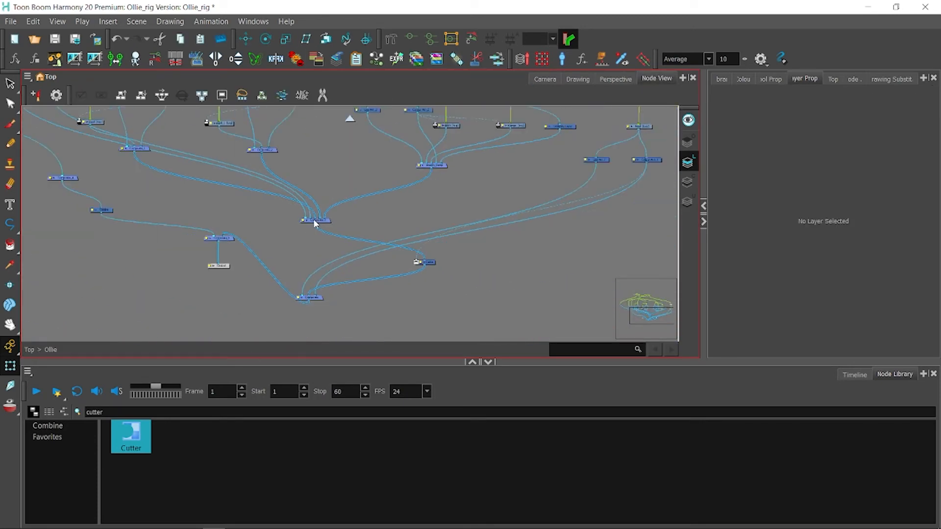
{"action": "left_click_drag", "start_coordinate": [278, 111], "coordinate": [218, 135]}
{"action": "left_click", "coordinate": [545, 79]}
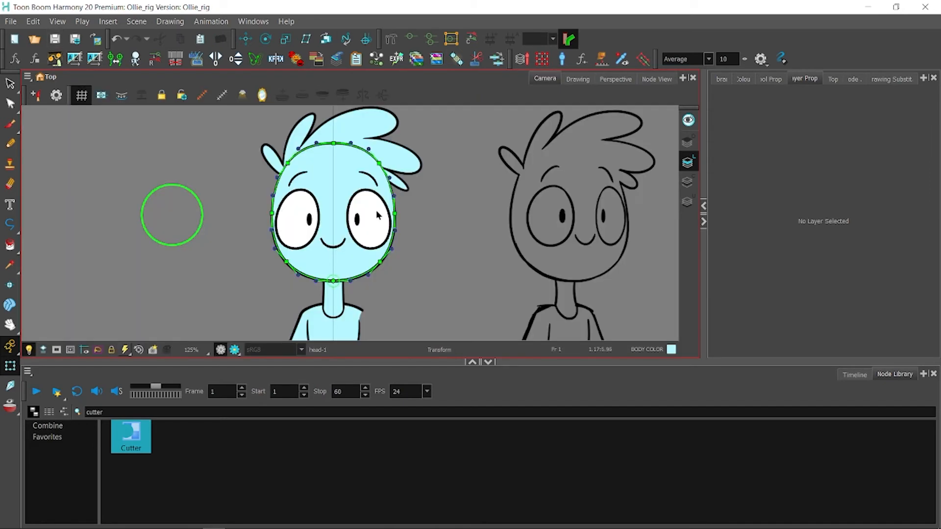
Step: Delete the FACE_P keyframe at frame 1 and save the scene
{"action": "left_click", "coordinate": [846, 374]}
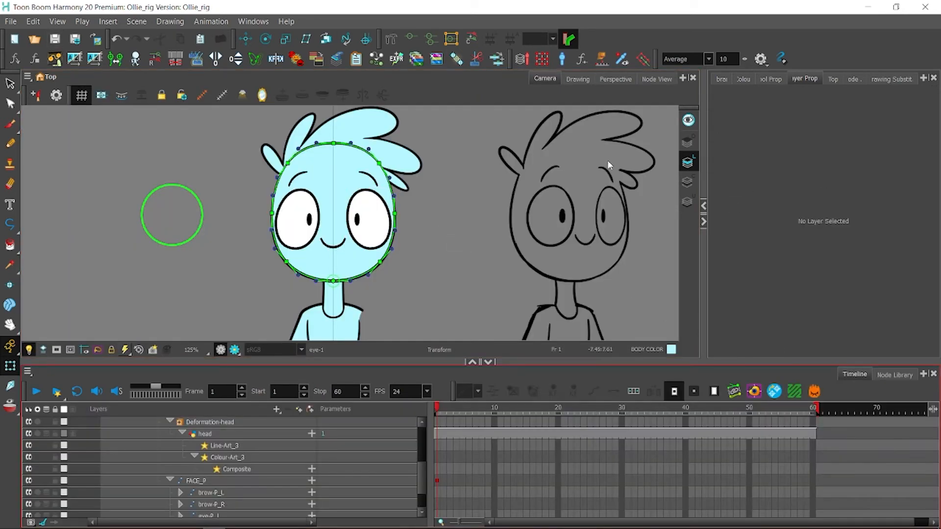
{"action": "left_click", "coordinate": [437, 482]}
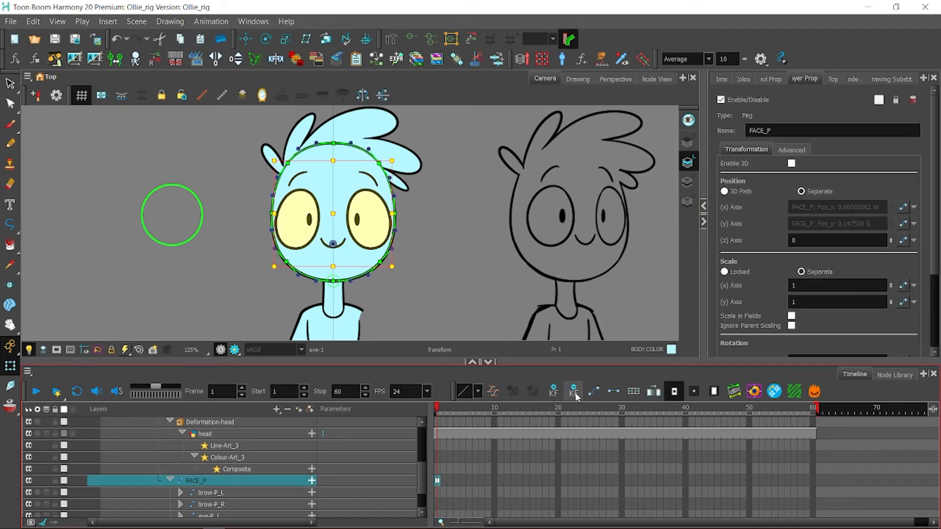
{"action": "left_click", "coordinate": [573, 391]}
{"action": "left_click", "coordinate": [453, 294]}
{"action": "left_click", "coordinate": [94, 42]}
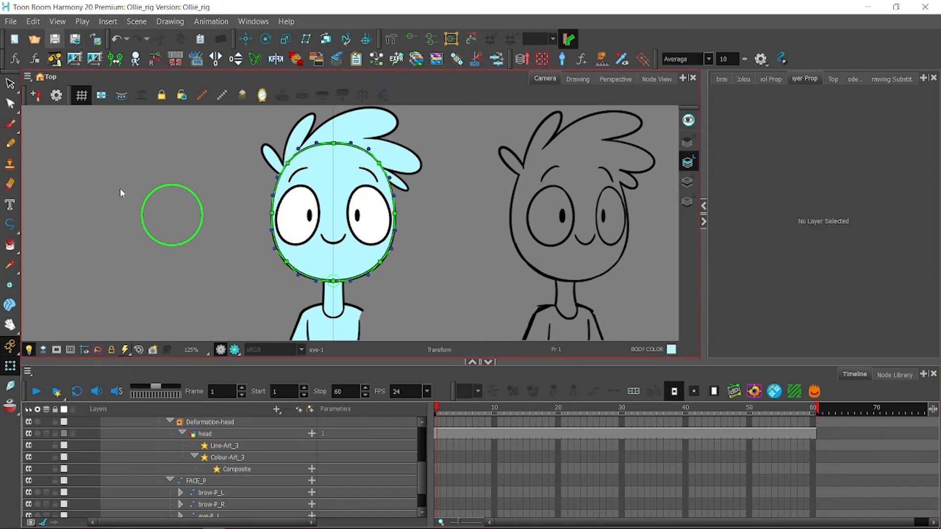
{"action": "left_click", "coordinate": [216, 481]}
{"action": "left_click", "coordinate": [750, 80]}
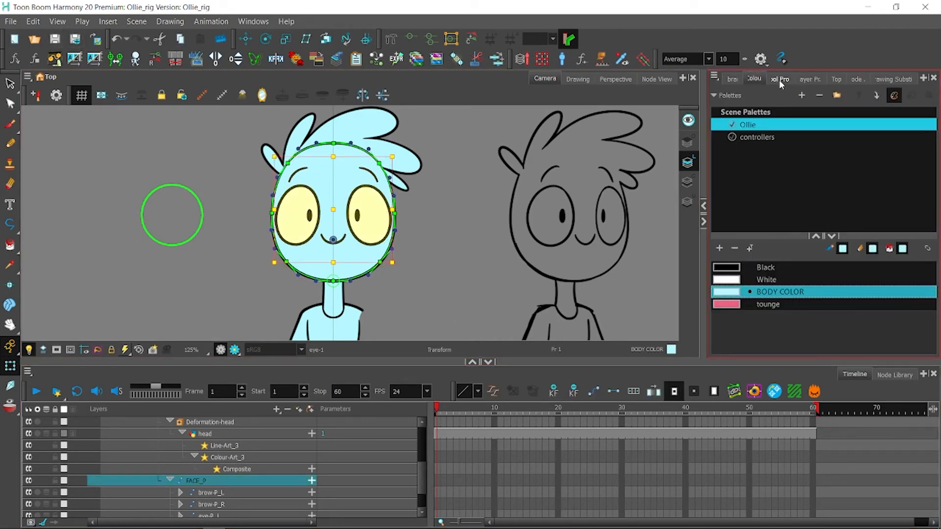
{"action": "left_click", "coordinate": [779, 79]}
{"action": "left_click", "coordinate": [428, 291]}
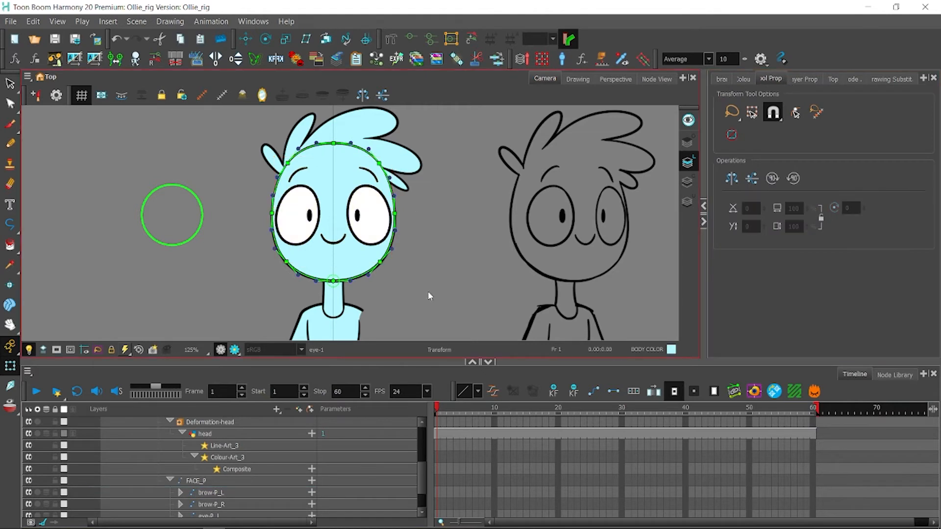
{"action": "left_click", "coordinate": [362, 265]}
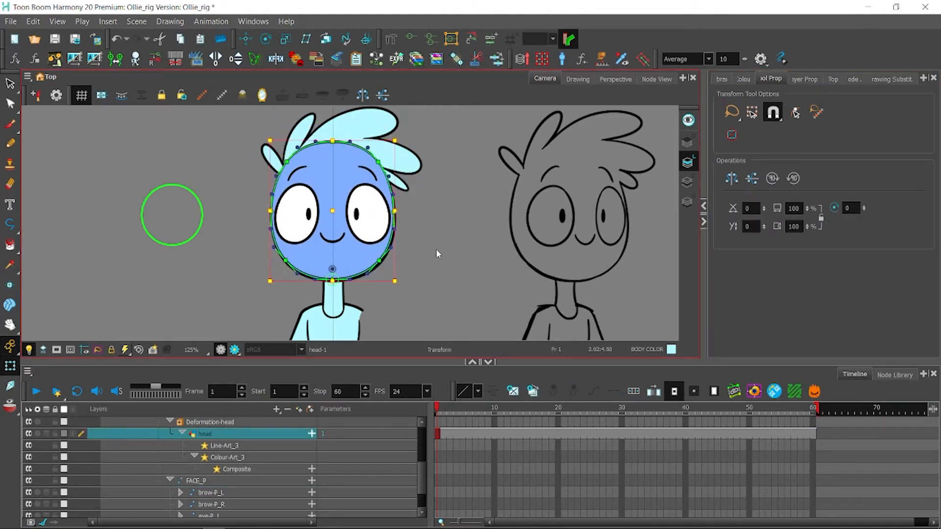
Step: Duplicate the EYE_CTRL controller and locate its copy in the node graph
{"action": "left_click", "coordinate": [182, 210]}
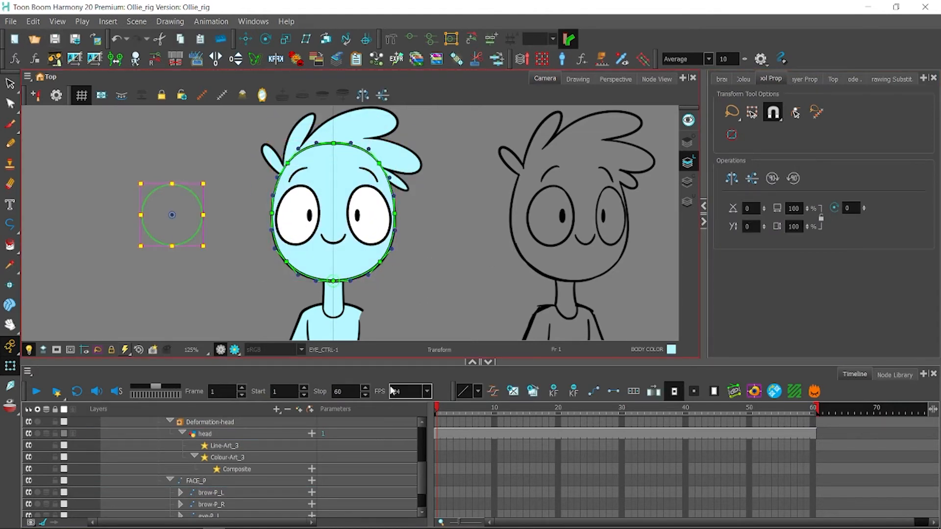
{"action": "scroll", "coordinate": [406, 435], "scroll_direction": "up", "scroll_amount": 2}
{"action": "left_click", "coordinate": [132, 424]}
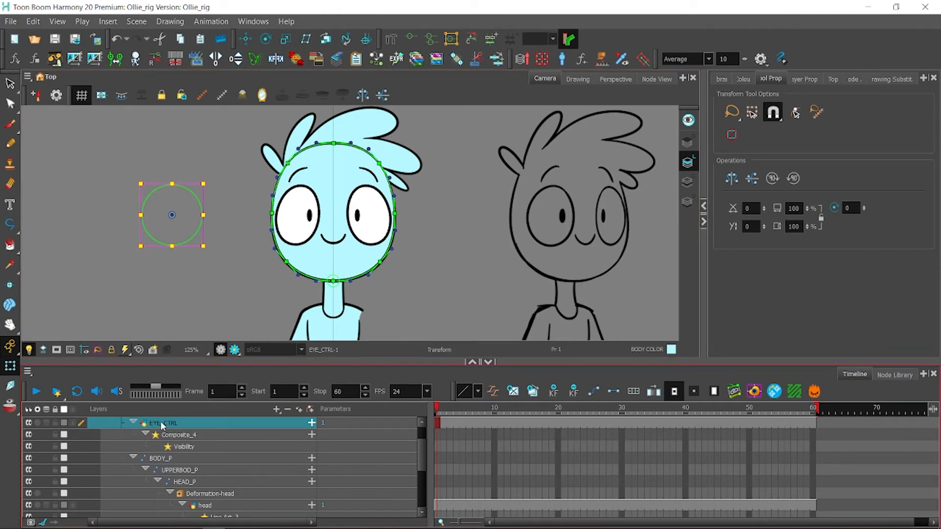
{"action": "right_click", "coordinate": [160, 421]}
{"action": "left_click", "coordinate": [167, 118]}
{"action": "left_click", "coordinate": [14, 86]}
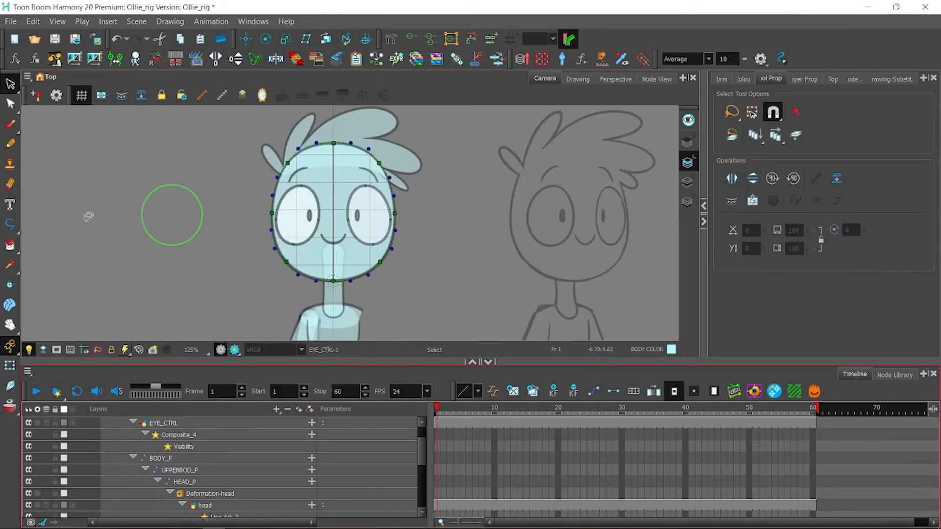
{"action": "mouse_move", "coordinate": [86, 214]}
{"action": "left_mouse_down"}
{"action": "mouse_move", "coordinate": [141, 161]}
{"action": "mouse_move", "coordinate": [100, 189]}
{"action": "left_mouse_up"}
{"action": "left_click", "coordinate": [649, 78]}
{"action": "left_click_drag", "start_coordinate": [422, 188], "coordinate": [534, 249]}
{"action": "scroll", "coordinate": [296, 179], "scroll_direction": "down", "scroll_amount": 3}
{"action": "scroll", "coordinate": [150, 172], "scroll_direction": "up", "scroll_amount": 3}
{"action": "left_click_drag", "start_coordinate": [156, 176], "coordinate": [195, 176]}
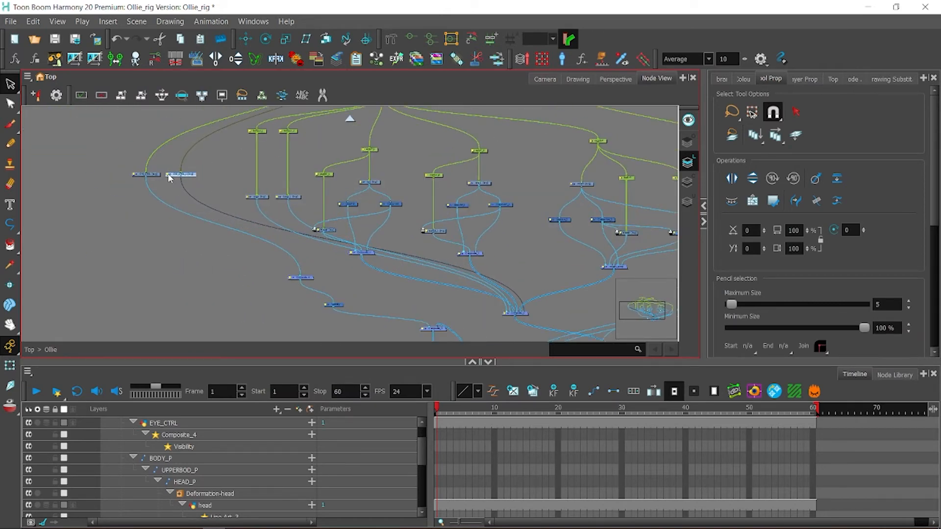
Step: Reroute the duplicated controller's output from the main composite to Composite_4, alongside EYE_CTRL
{"action": "left_click", "coordinate": [170, 175]}
{"action": "left_click", "coordinate": [168, 174]}
{"action": "left_click_drag", "start_coordinate": [523, 314], "coordinate": [296, 276]}
{"action": "mouse_move", "coordinate": [190, 175]}
{"action": "left_mouse_down"}
{"action": "mouse_move", "coordinate": [156, 175]}
{"action": "mouse_move", "coordinate": [195, 178]}
{"action": "left_mouse_up"}
{"action": "left_click_drag", "start_coordinate": [299, 276], "coordinate": [316, 270]}
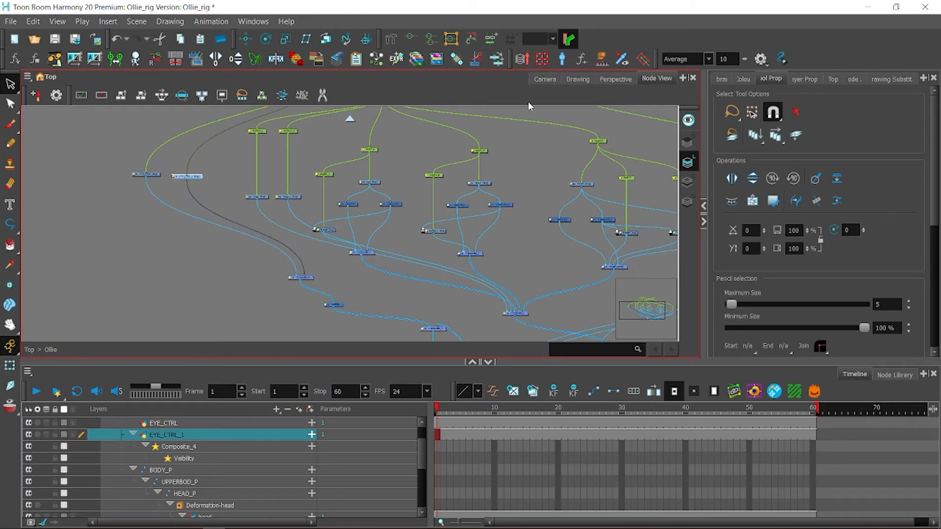
Step: Rename the duplicated controller layer as HEAD_CTRL
{"action": "left_click", "coordinate": [544, 79]}
{"action": "double_click", "coordinate": [170, 435]}
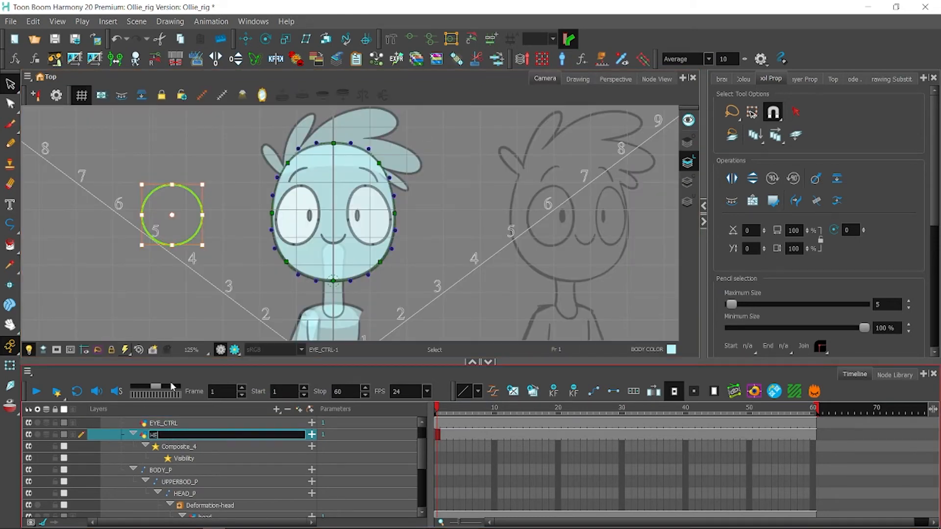
{"action": "type", "text": "HEAD_CTRL"}
{"action": "key", "text": "Return"}
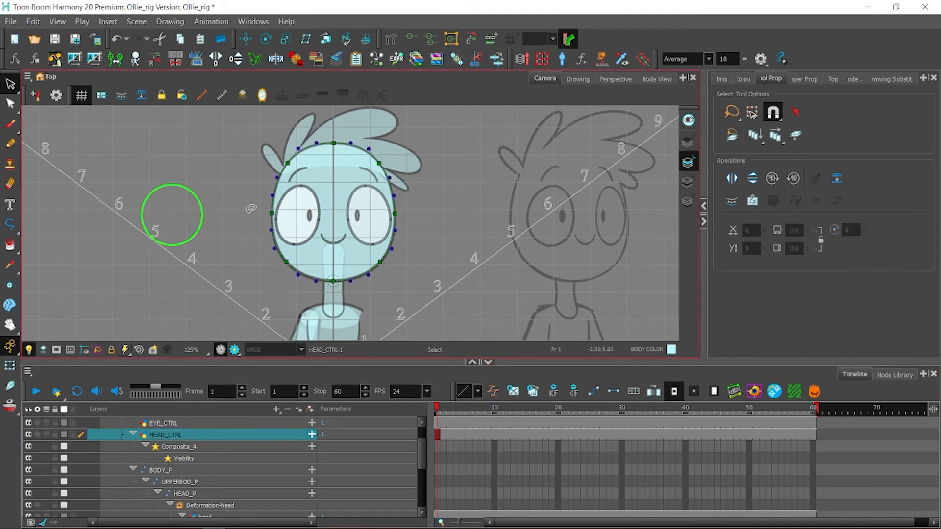
Step: Move the HEAD_CTRL circle straight across to the opposite side of the head from EYE_CTRL, and save the scene
{"action": "left_click_drag", "start_coordinate": [312, 237], "coordinate": [413, 238]}
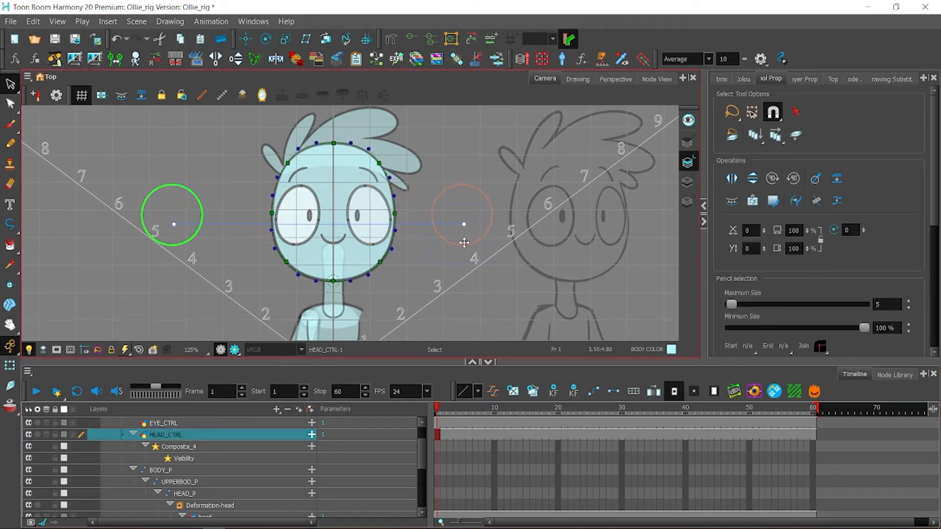
{"action": "left_click_drag", "start_coordinate": [474, 244], "coordinate": [474, 244]}
{"action": "left_click", "coordinate": [411, 270]}
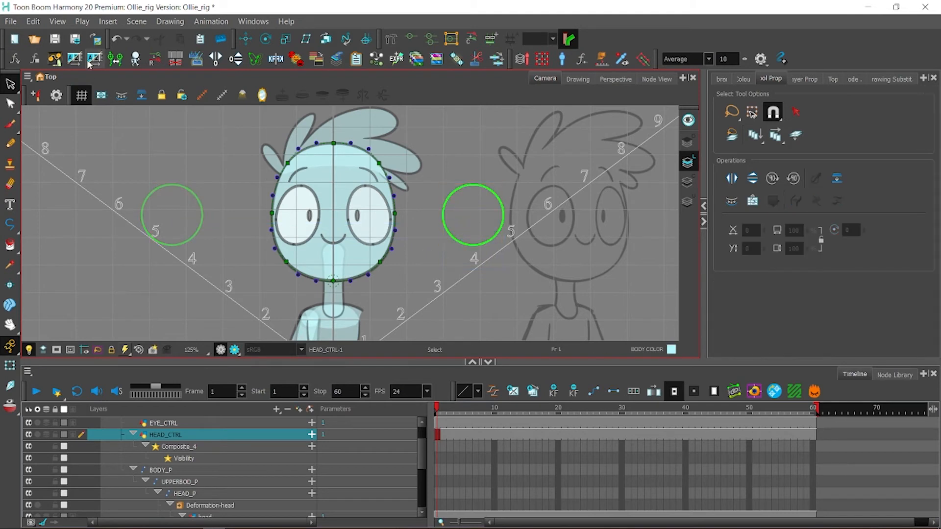
{"action": "left_click", "coordinate": [58, 39]}
Step: Synchronize HEAD_P to HEAD_CTRL for all position, scale, rotation and skew parameters, swapping the proposed direction
{"action": "key", "text": "shift+t"}
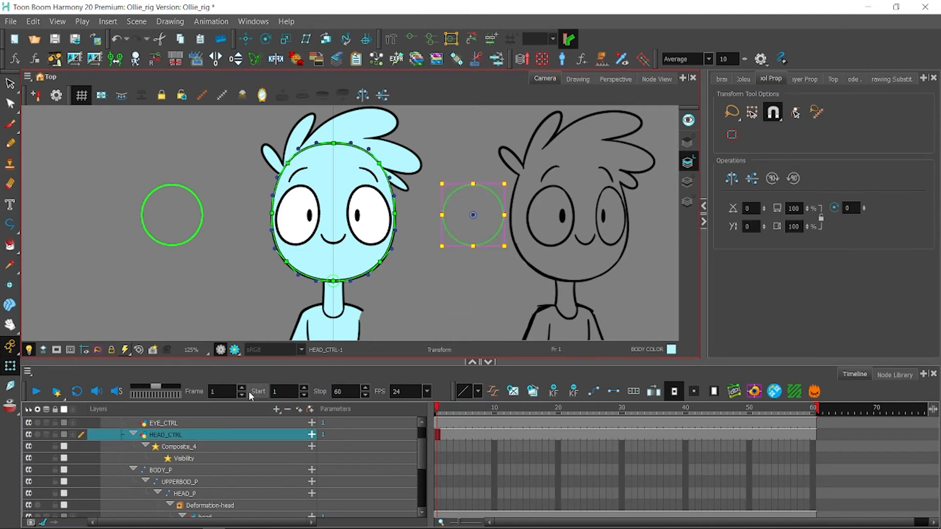
{"action": "left_click", "coordinate": [193, 494]}
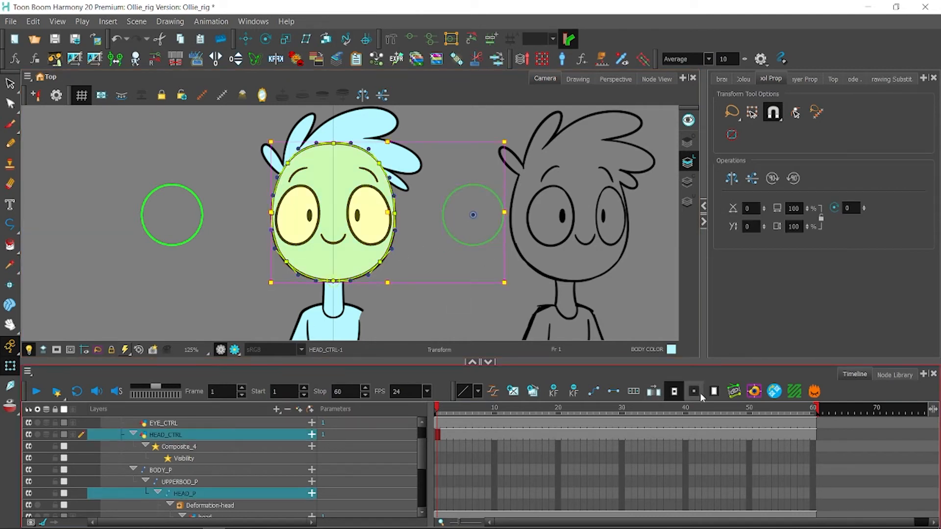
{"action": "left_click", "coordinate": [735, 392]}
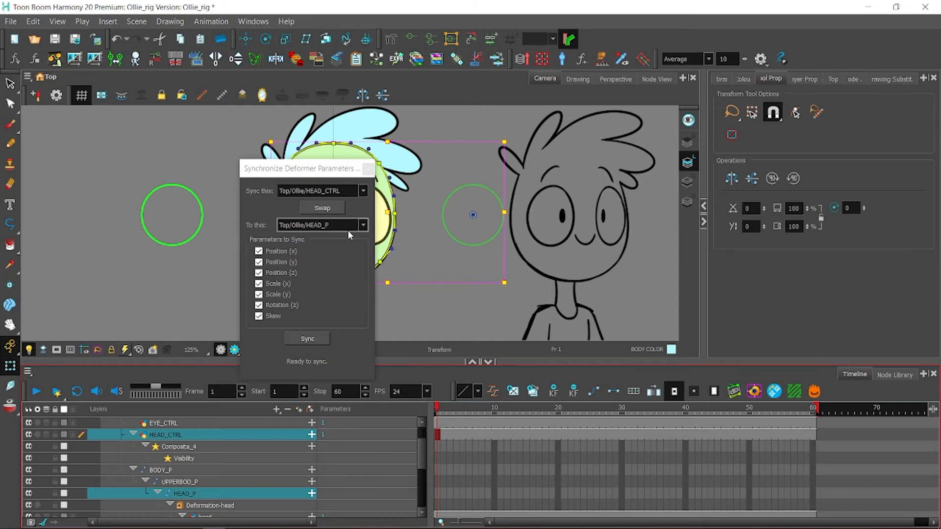
{"action": "left_click", "coordinate": [322, 207]}
{"action": "left_click", "coordinate": [307, 338]}
{"action": "left_click", "coordinate": [367, 169]}
Step: Try moving the HEAD_CTRL controller to test its link to the head, and undo the move
{"action": "left_click", "coordinate": [477, 221]}
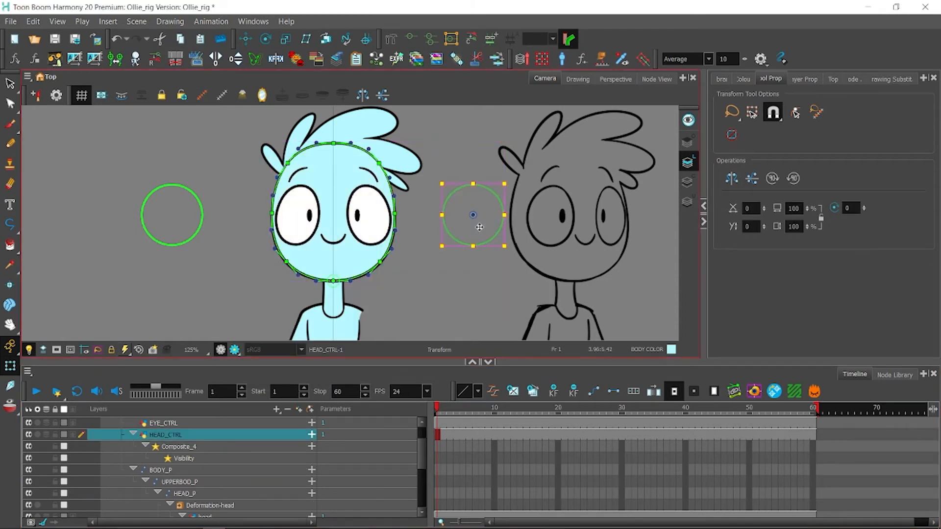
{"action": "left_click_drag", "start_coordinate": [476, 221], "coordinate": [462, 238]}
{"action": "key", "text": "ctrl+z"}
Step: Turn off snapping for the Transform tool and save the scene
{"action": "left_click", "coordinate": [771, 118]}
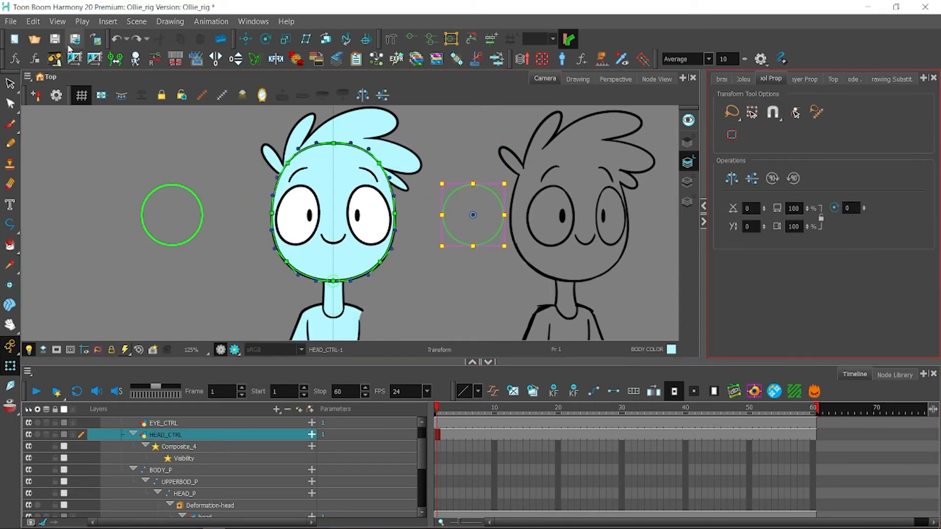
{"action": "left_click", "coordinate": [57, 40]}
{"action": "left_click", "coordinate": [656, 80]}
{"action": "left_click_drag", "start_coordinate": [280, 151], "coordinate": [300, 195]}
{"action": "left_click_drag", "start_coordinate": [398, 198], "coordinate": [327, 210]}
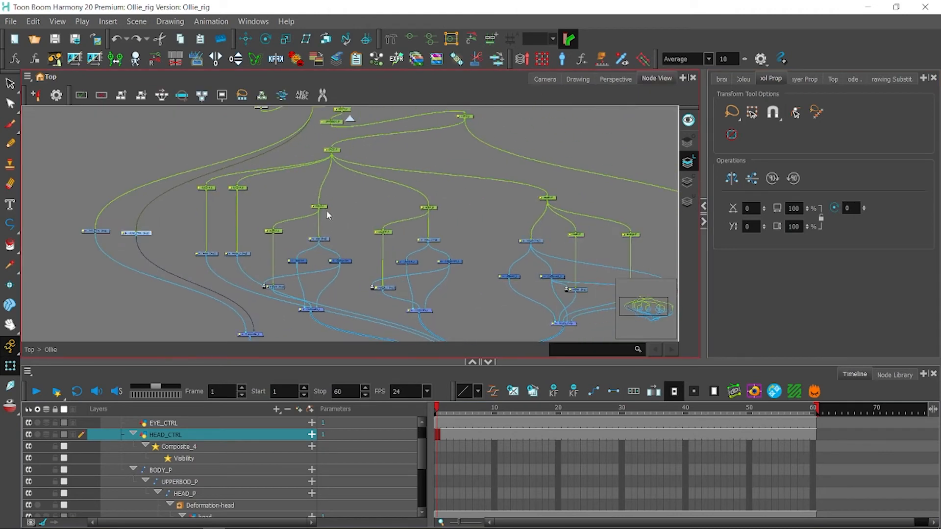
{"action": "left_click", "coordinate": [545, 79]}
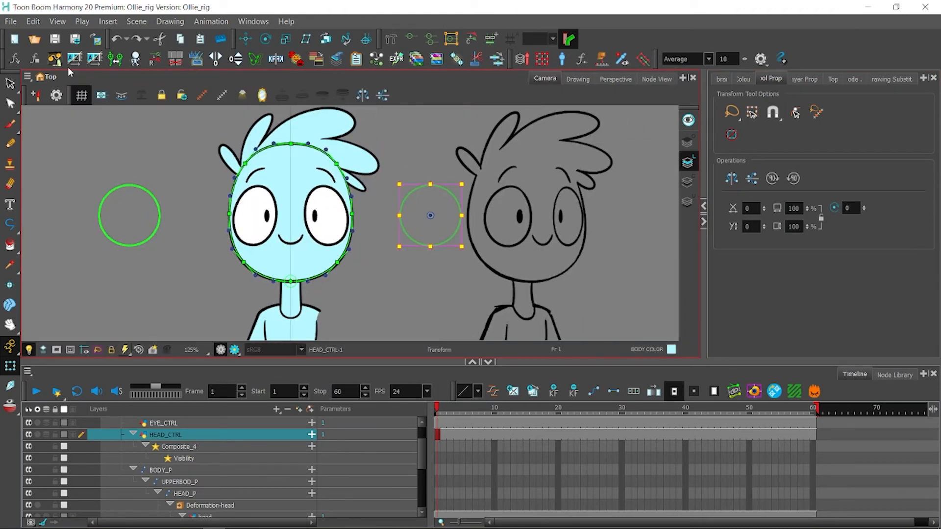
Step: Import the controller_square_1.tpl template from the library into the rig
{"action": "left_click", "coordinate": [740, 79]}
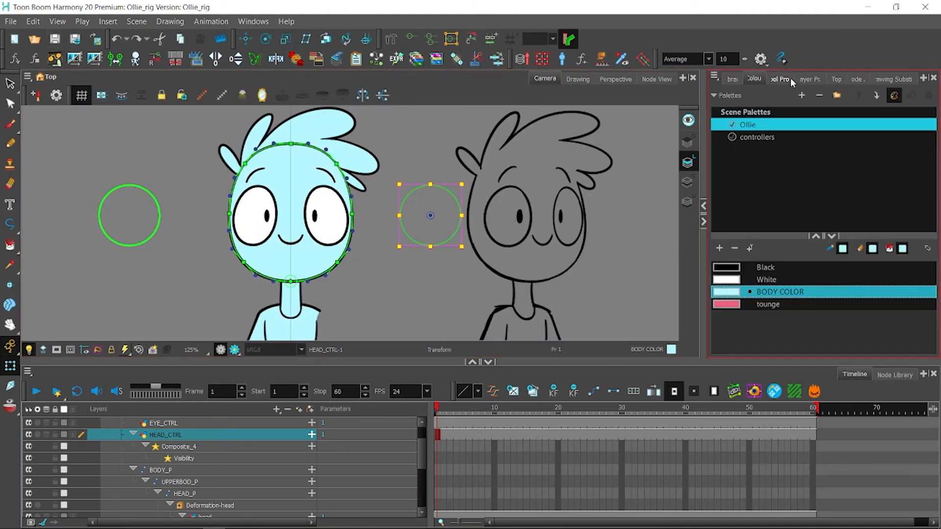
{"action": "left_click", "coordinate": [722, 79]}
{"action": "left_click", "coordinate": [877, 137]}
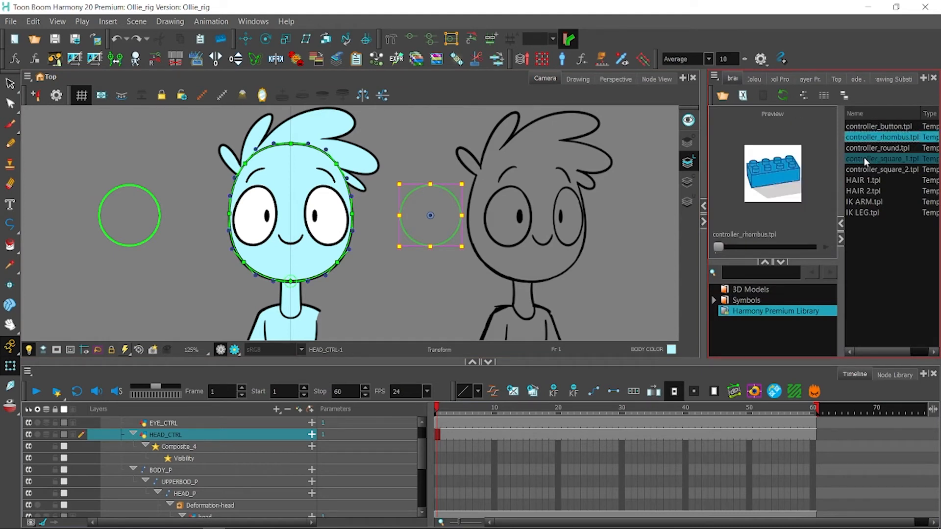
{"action": "left_click_drag", "start_coordinate": [866, 158], "coordinate": [854, 162]}
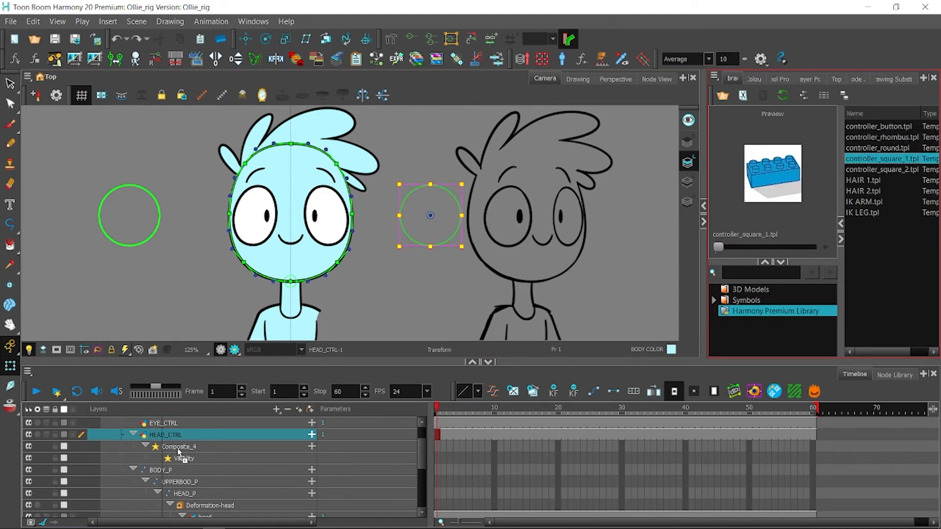
{"action": "mouse_move", "coordinate": [179, 453]}
{"action": "left_mouse_down"}
{"action": "mouse_move", "coordinate": [197, 416]}
{"action": "mouse_move", "coordinate": [192, 436]}
{"action": "mouse_move", "coordinate": [197, 428]}
{"action": "left_mouse_up"}
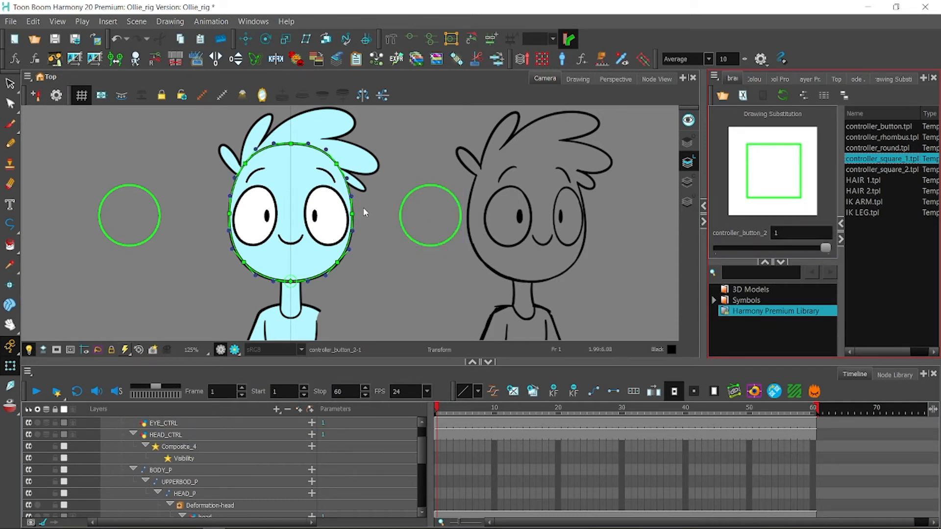
Step: Connect the imported square controller to Composite_4 and rename it FACE_CTRL
{"action": "key", "text": "alt+s"}
{"action": "scroll", "coordinate": [357, 217], "scroll_direction": "down", "scroll_amount": 5}
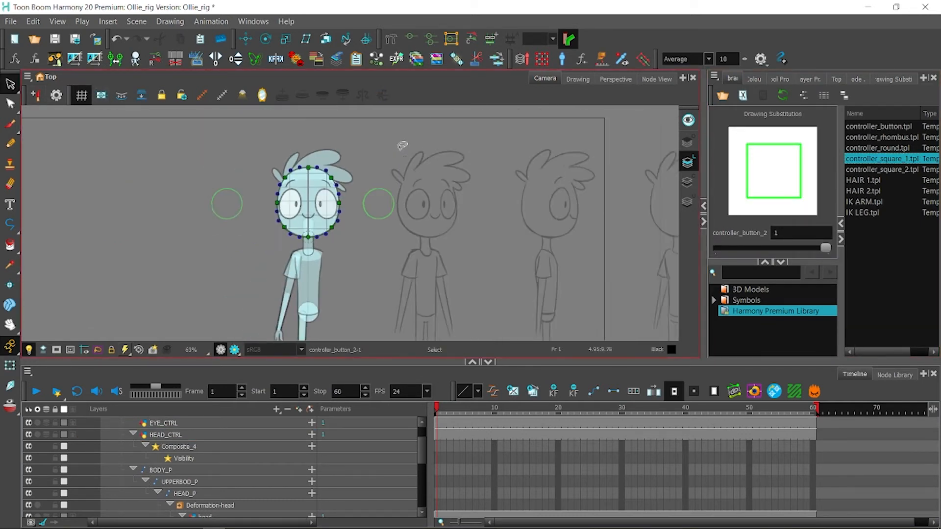
{"action": "left_click_drag", "start_coordinate": [343, 253], "coordinate": [347, 231]}
{"action": "key", "text": "2"}
{"action": "key", "text": "1"}
{"action": "key", "text": "1"}
{"action": "key", "text": "1"}
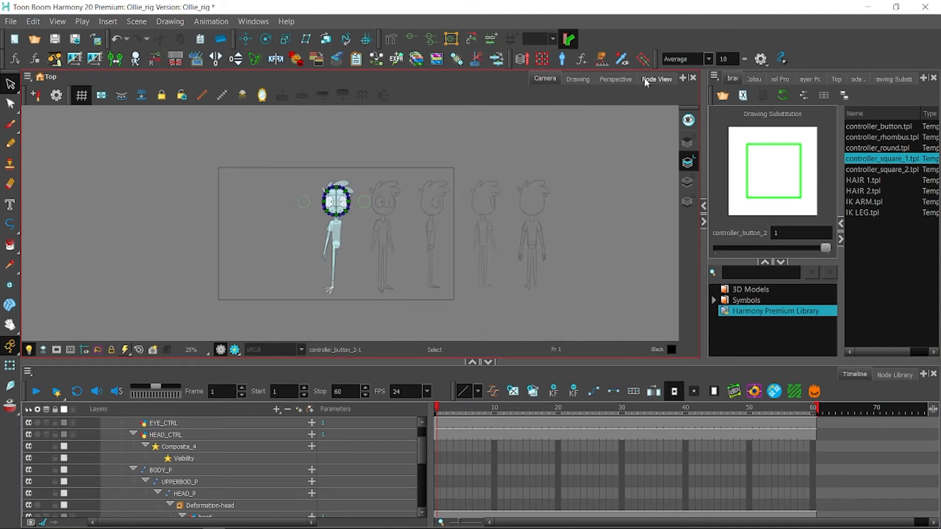
{"action": "key", "text": "2"}
{"action": "key", "text": "2"}
{"action": "left_click", "coordinate": [654, 79]}
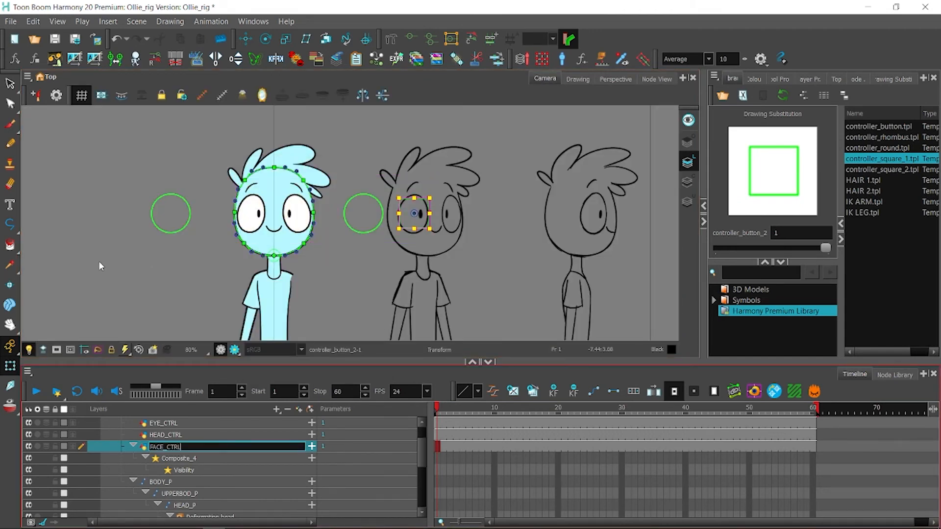
{"action": "left_click", "coordinate": [137, 182]}
Step: Try transforming the FACE_CTRL square over the neighbouring head sketch, and undo the change
{"action": "mouse_move", "coordinate": [427, 219]}
{"action": "left_mouse_down"}
{"action": "mouse_move", "coordinate": [417, 217]}
{"action": "mouse_move", "coordinate": [428, 220]}
{"action": "left_mouse_up"}
{"action": "scroll", "coordinate": [428, 219], "scroll_direction": "up", "scroll_amount": 3}
{"action": "left_click_drag", "start_coordinate": [510, 216], "coordinate": [490, 204]}
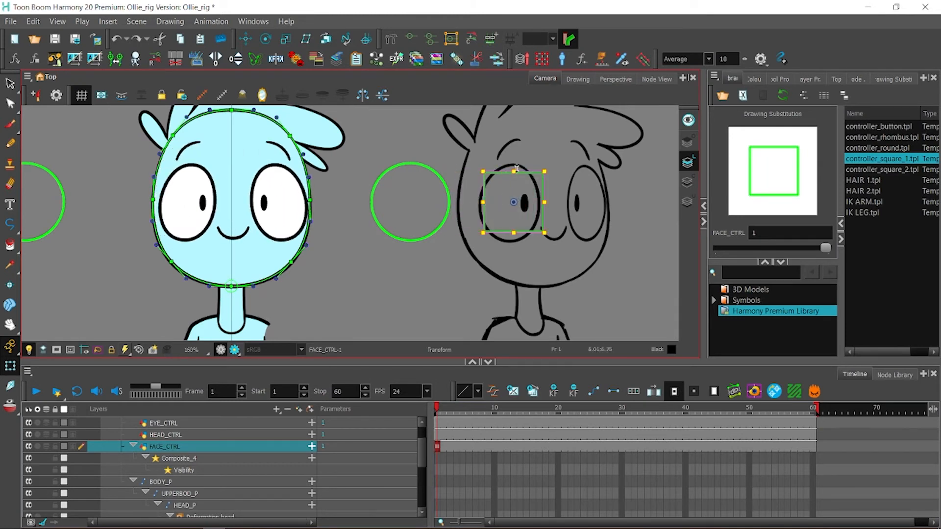
{"action": "left_click_drag", "start_coordinate": [516, 169], "coordinate": [514, 177]}
{"action": "key", "text": "ctrl+z"}
{"action": "left_click", "coordinate": [338, 302]}
{"action": "scroll", "coordinate": [358, 284], "scroll_direction": "down", "scroll_amount": 2}
{"action": "scroll", "coordinate": [350, 264], "scroll_direction": "up", "scroll_amount": 1}
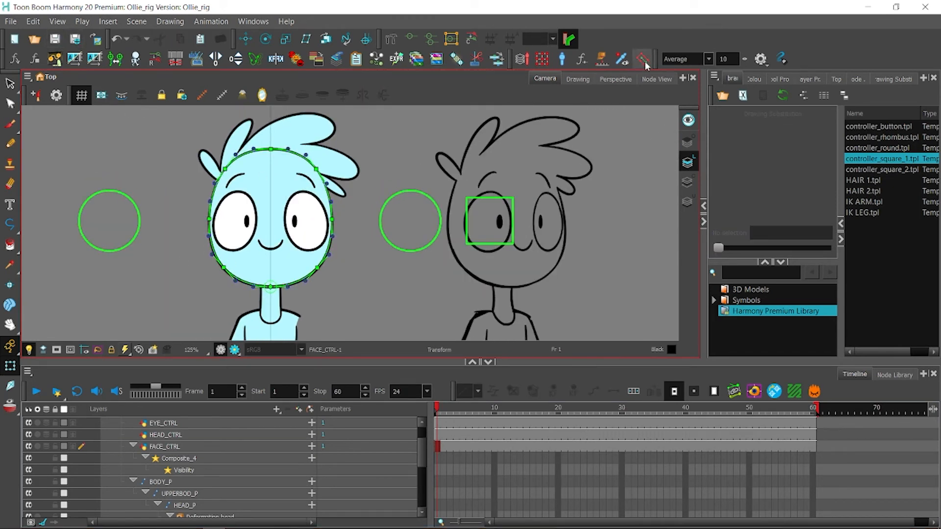
{"action": "left_click", "coordinate": [658, 78]}
{"action": "left_click_drag", "start_coordinate": [585, 169], "coordinate": [365, 153]}
{"action": "scroll", "coordinate": [427, 165], "scroll_direction": "down", "scroll_amount": 2}
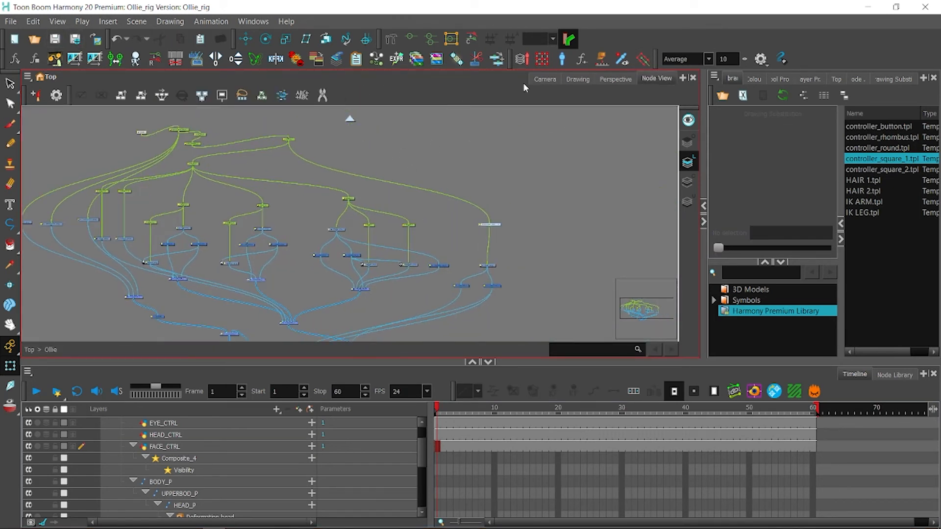
{"action": "left_click", "coordinate": [545, 79]}
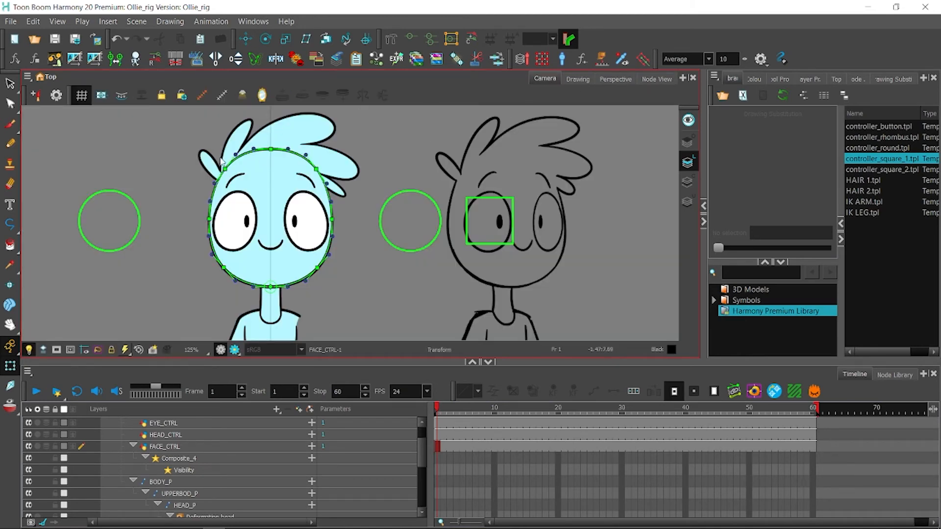
Step: Add two Peg nodes from the node library between the mouth pegs and the head deformation group
{"action": "left_click", "coordinate": [664, 81]}
{"action": "left_click_drag", "start_coordinate": [462, 189], "coordinate": [393, 178]}
{"action": "left_click", "coordinate": [893, 375]}
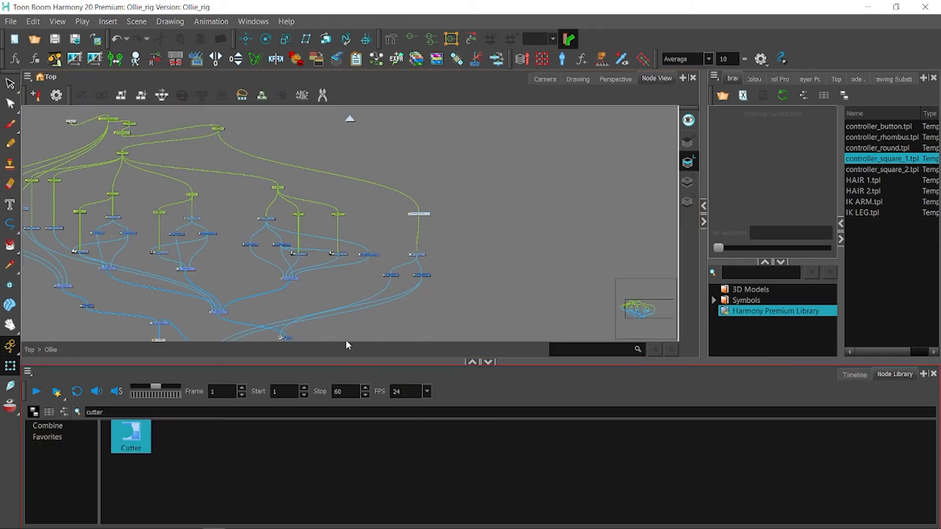
{"action": "scroll", "coordinate": [233, 184], "scroll_direction": "up", "scroll_amount": 2}
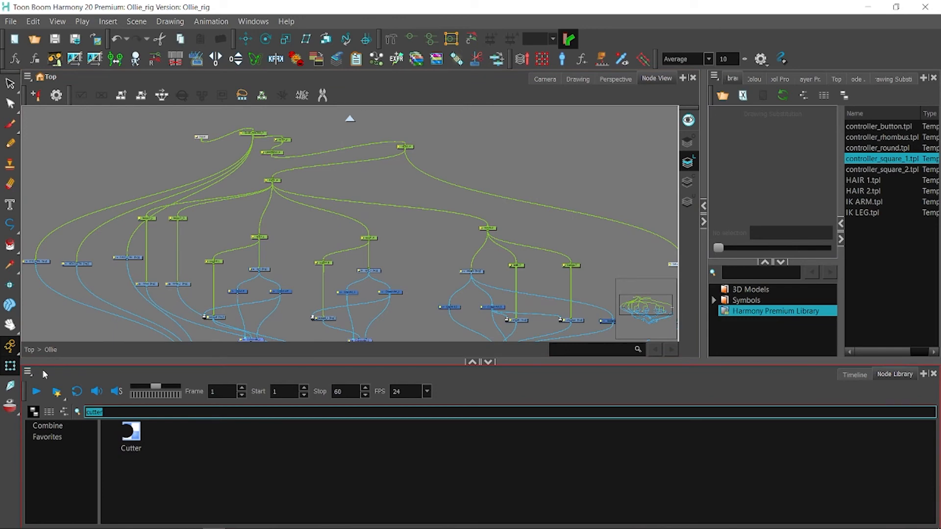
{"action": "type", "text": "peg"}
{"action": "left_click_drag", "start_coordinate": [437, 434], "coordinate": [502, 329]}
{"action": "scroll", "coordinate": [391, 235], "scroll_direction": "up", "scroll_amount": 5}
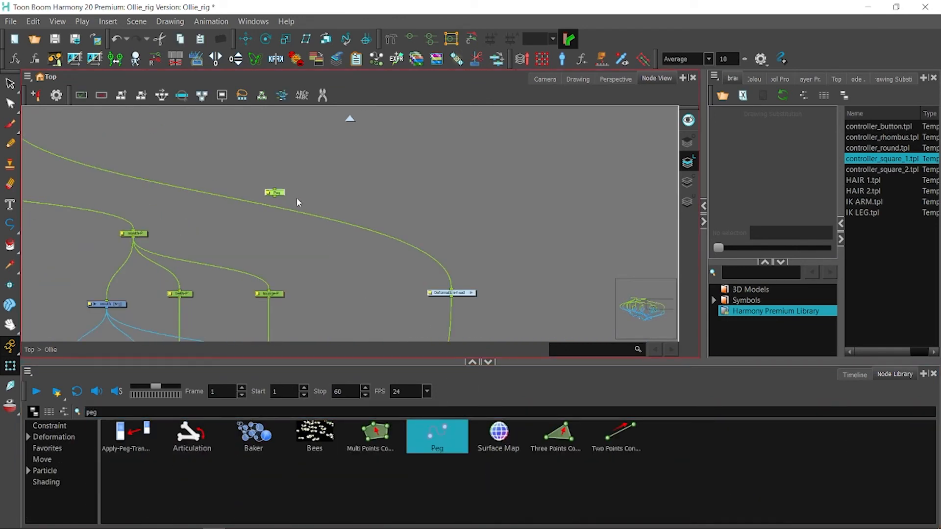
Step: Add a Two Points Constraint node beside the new pegs in the node graph
{"action": "left_click_drag", "start_coordinate": [121, 413], "coordinate": [2, 395]}
{"action": "type", "text": "constraint"}
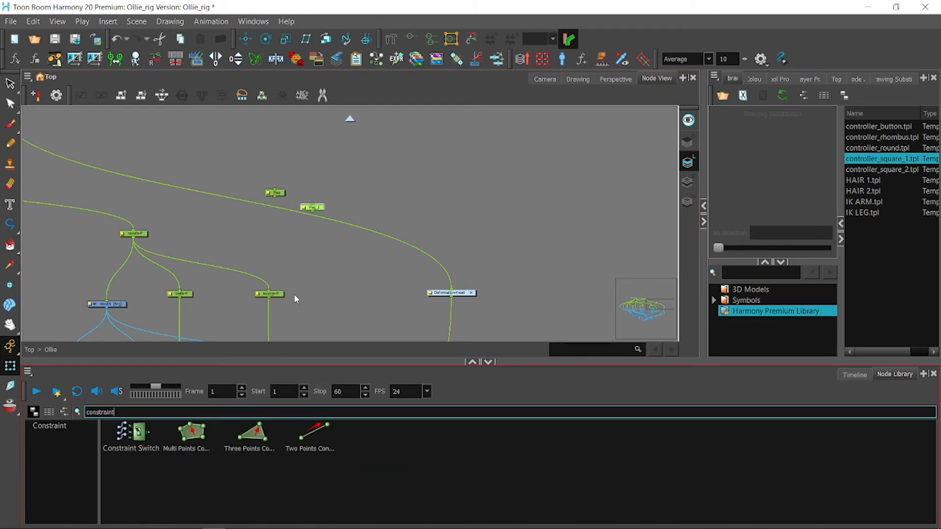
{"action": "left_click", "coordinate": [250, 433]}
{"action": "left_click_drag", "start_coordinate": [313, 434], "coordinate": [216, 196]}
Step: Reposition the UPPERBOD_P and HEAD_P pegs above the face and mouth pegs, and save the scene
{"action": "scroll", "coordinate": [364, 207], "scroll_direction": "down", "scroll_amount": 3}
{"action": "left_click_drag", "start_coordinate": [272, 175], "coordinate": [293, 216]}
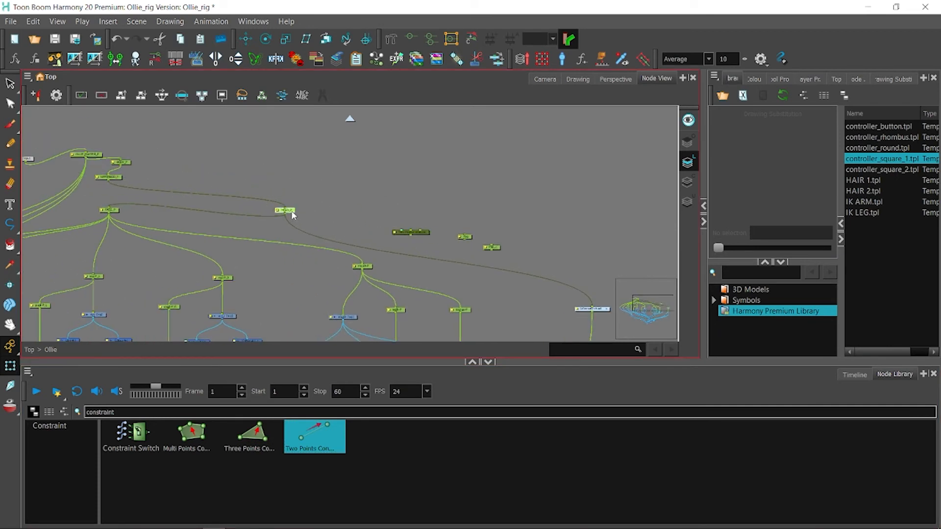
{"action": "left_click_drag", "start_coordinate": [103, 181], "coordinate": [234, 156]}
{"action": "key", "text": "ctrl+s"}
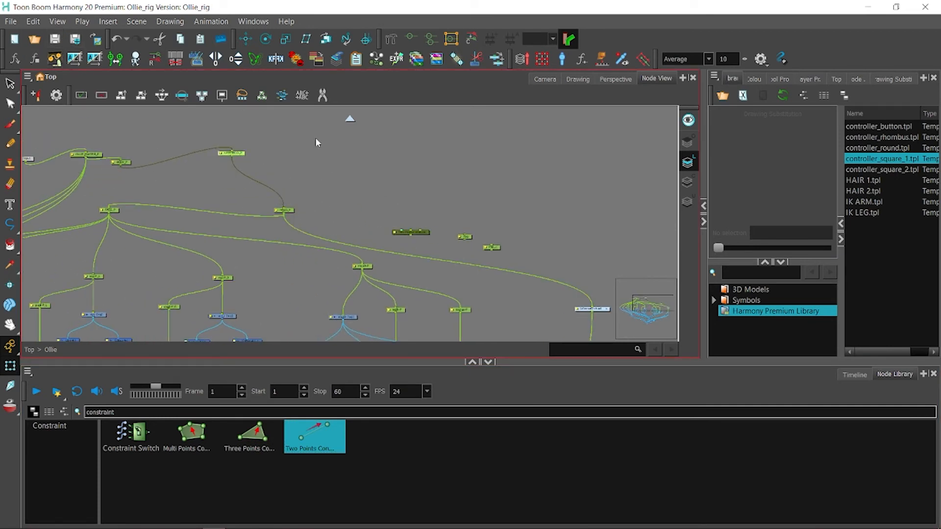
{"action": "scroll", "coordinate": [367, 163], "scroll_direction": "down", "scroll_amount": 2}
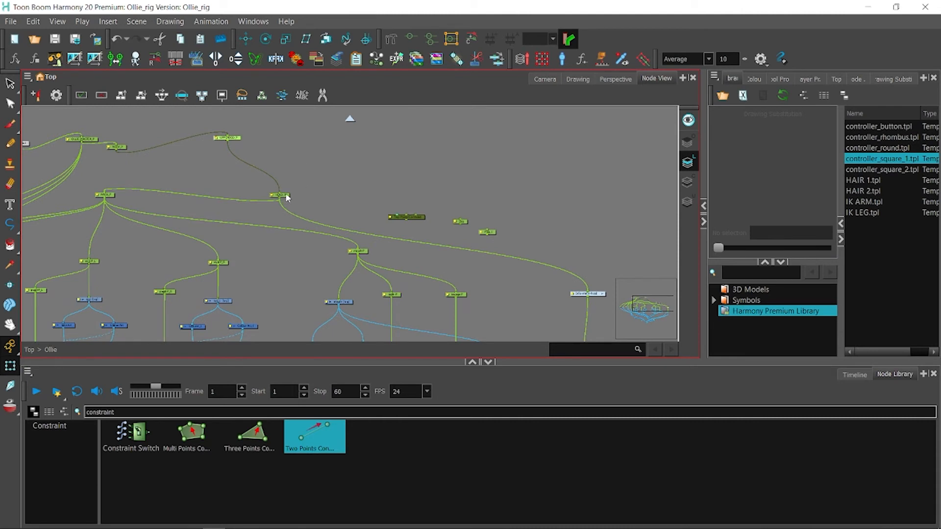
{"action": "left_click_drag", "start_coordinate": [287, 197], "coordinate": [282, 170]}
Step: Connect the Two Points Constraint to the facial features' parent peg and the head deformation group, placing it between them
{"action": "left_click_drag", "start_coordinate": [461, 224], "coordinate": [419, 214]}
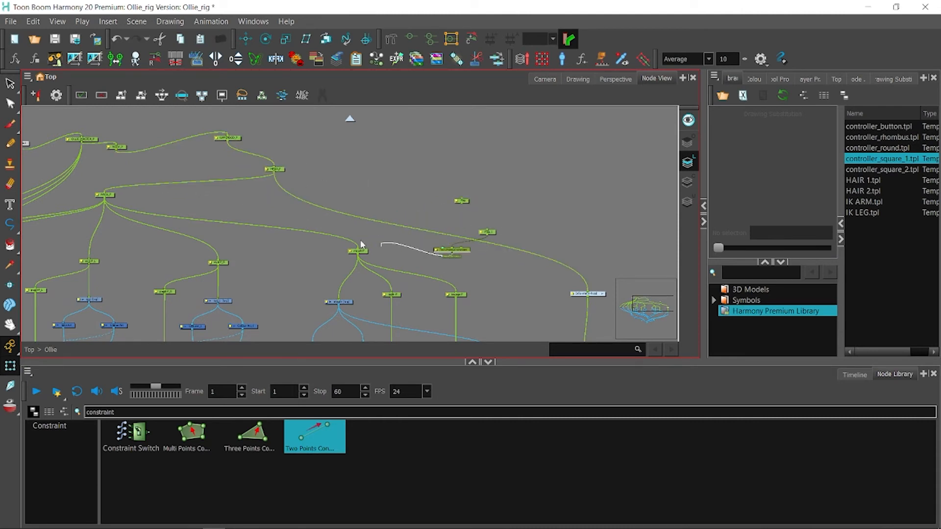
{"action": "left_click_drag", "start_coordinate": [361, 244], "coordinate": [107, 191]}
{"action": "left_click_drag", "start_coordinate": [452, 260], "coordinate": [578, 296]}
{"action": "left_click_drag", "start_coordinate": [453, 247], "coordinate": [369, 208]}
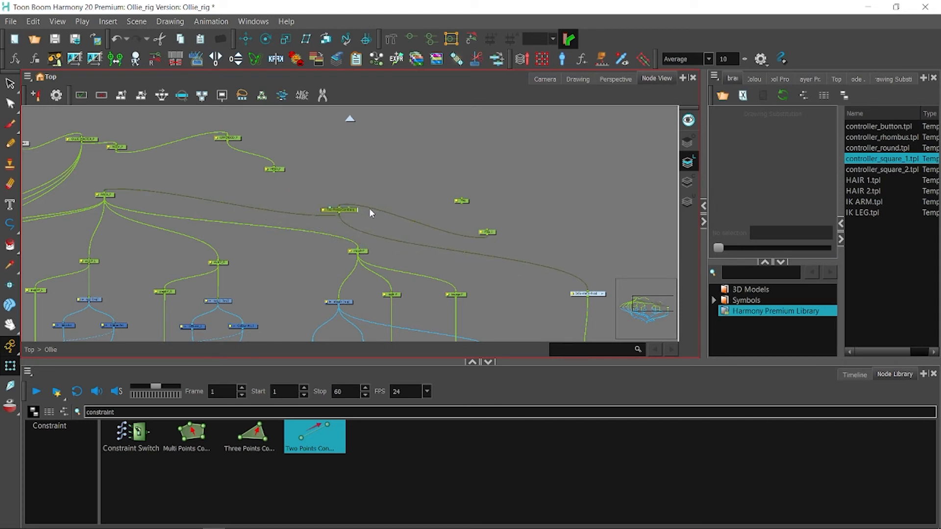
Step: Arrange HEAD_P and the two new pegs above the constraint, wiring HEAD_P through both pegs into it
{"action": "left_click_drag", "start_coordinate": [465, 201], "coordinate": [342, 185]}
{"action": "left_click_drag", "start_coordinate": [492, 233], "coordinate": [411, 189]}
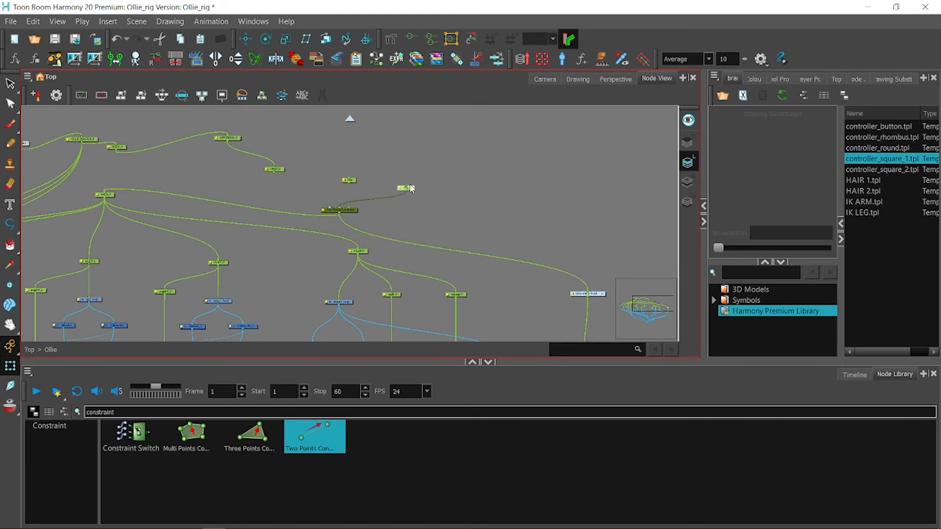
{"action": "left_click_drag", "start_coordinate": [319, 175], "coordinate": [362, 150]}
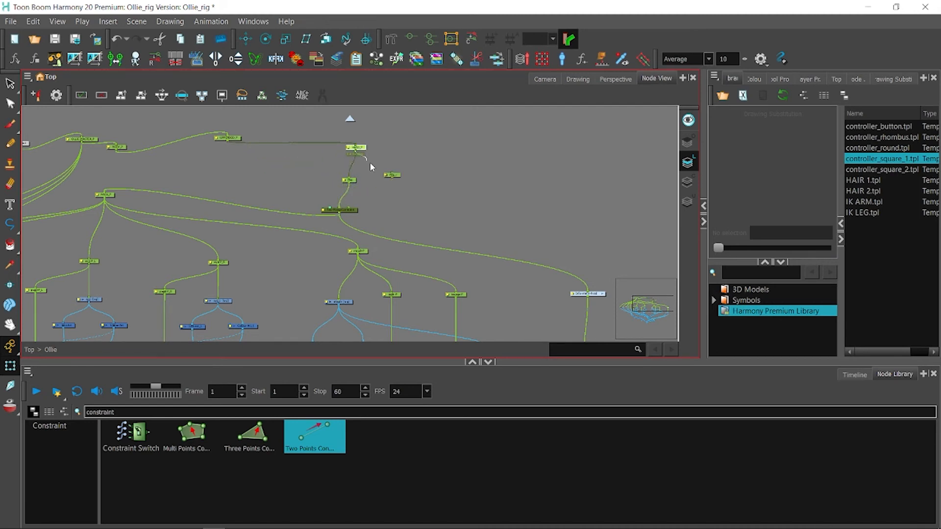
{"action": "left_click", "coordinate": [392, 176]}
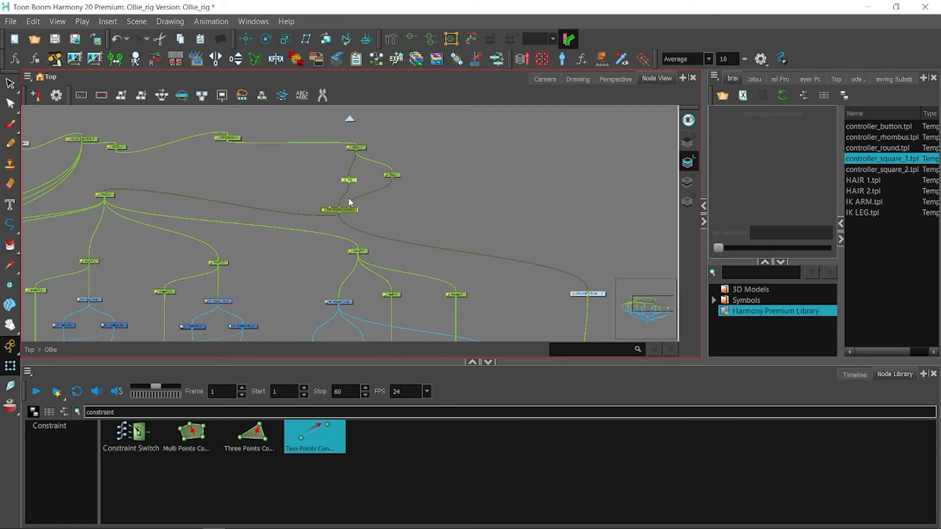
Step: Rename the first new peg under HEAD_P as HEAD_SNS_P
{"action": "double_click", "coordinate": [346, 181]}
{"action": "type", "text": "HEAD"}
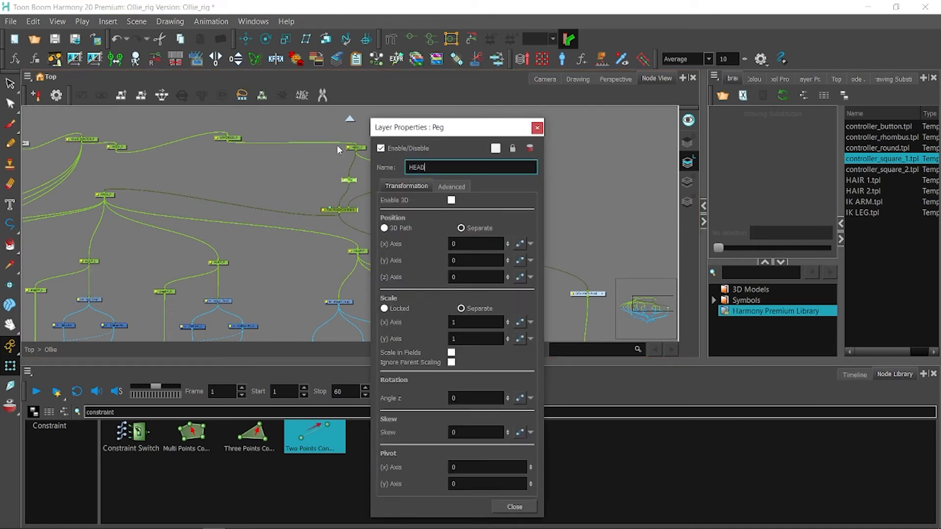
{"action": "type", "text": "_SNS_P"}
{"action": "left_click", "coordinate": [537, 127]}
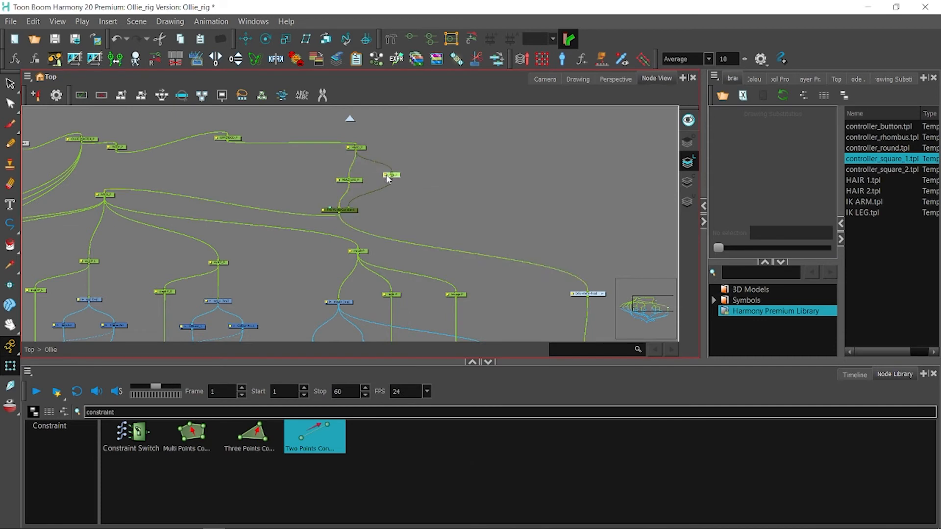
Step: Rename the second new peg as HEAD_SNS_HOLD and place HEAD_SNS_P beside it
{"action": "double_click", "coordinate": [388, 179]}
{"action": "type", "text": "HEA"}
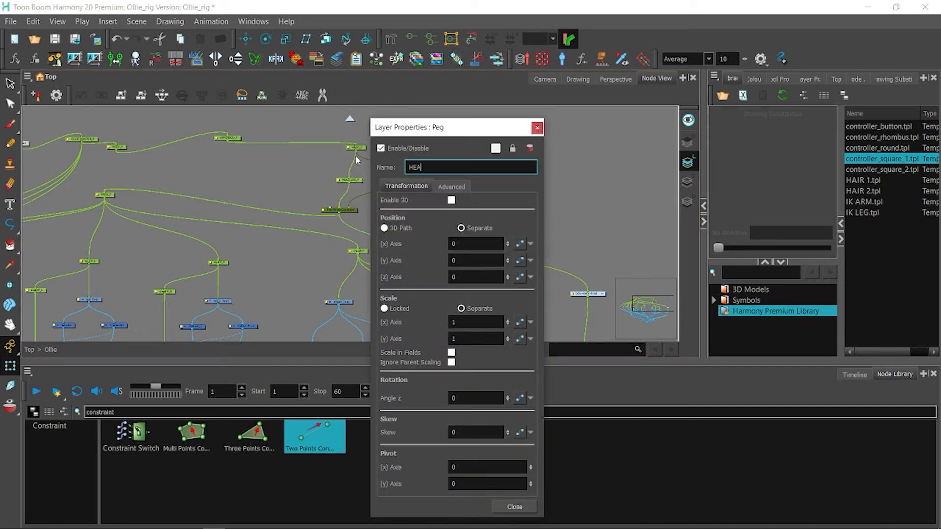
{"action": "type", "text": "D_HOL"}
{"action": "key", "text": "BackSpace"}
{"action": "key", "text": "BackSpace"}
{"action": "key", "text": "BackSpace"}
{"action": "type", "text": "SNS_HOLD"}
{"action": "left_click", "coordinate": [537, 128]}
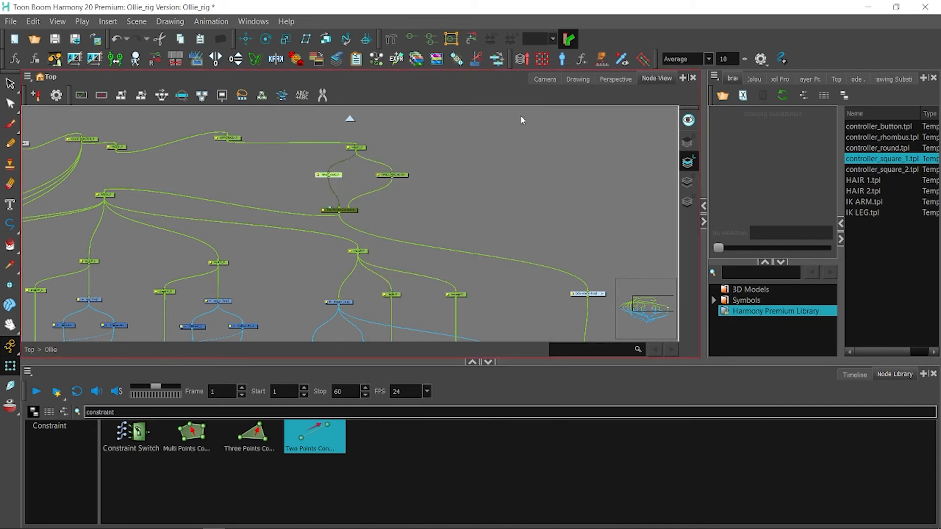
Step: Place the pivot of HEAD_SNS_P at the top of the head, at about 8.48 N, and save the scene
{"action": "left_click", "coordinate": [544, 79]}
{"action": "left_click", "coordinate": [266, 39]}
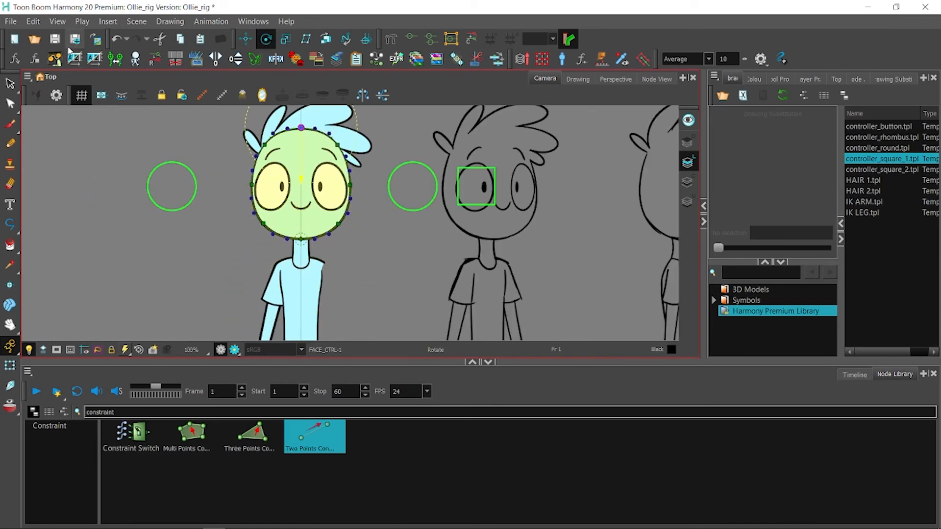
{"action": "left_click", "coordinate": [55, 40]}
Step: Place the pivot of HEAD_SNS_HOLD at the chin, at about 3.25 N, and set its X pivot to 0
{"action": "left_click", "coordinate": [656, 79]}
{"action": "left_click", "coordinate": [400, 178]}
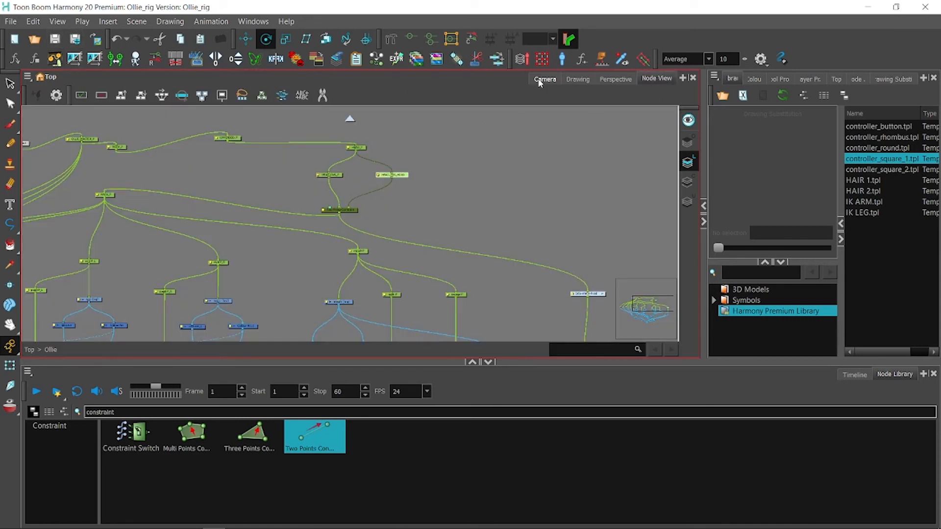
{"action": "left_click", "coordinate": [544, 79]}
{"action": "left_click_drag", "start_coordinate": [298, 309], "coordinate": [299, 266]}
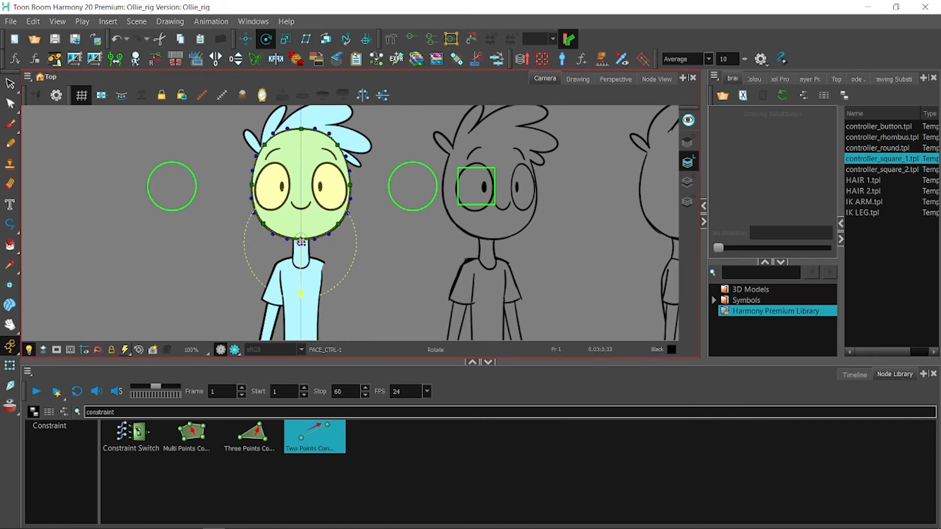
{"action": "left_click", "coordinate": [778, 79]}
{"action": "left_click", "coordinate": [804, 79]}
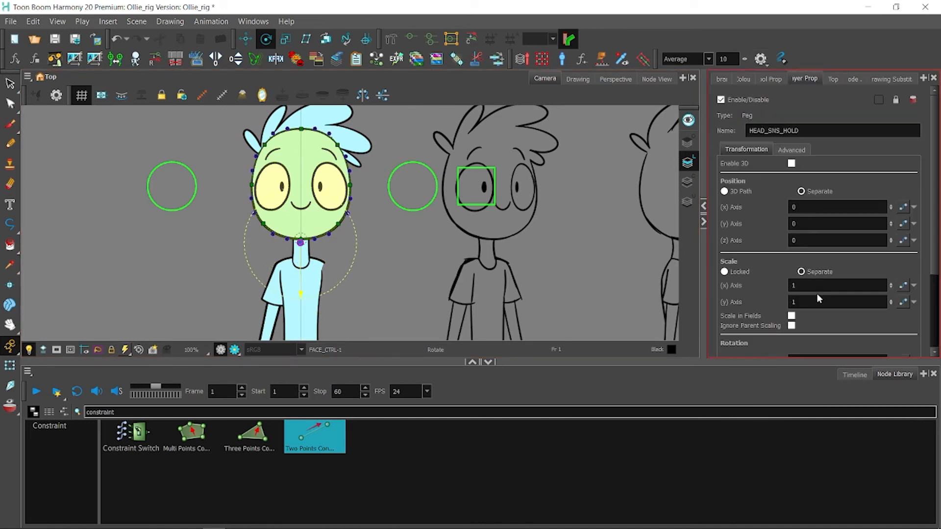
{"action": "scroll", "coordinate": [815, 299], "scroll_direction": "down", "scroll_amount": 5}
{"action": "left_click", "coordinate": [837, 320]}
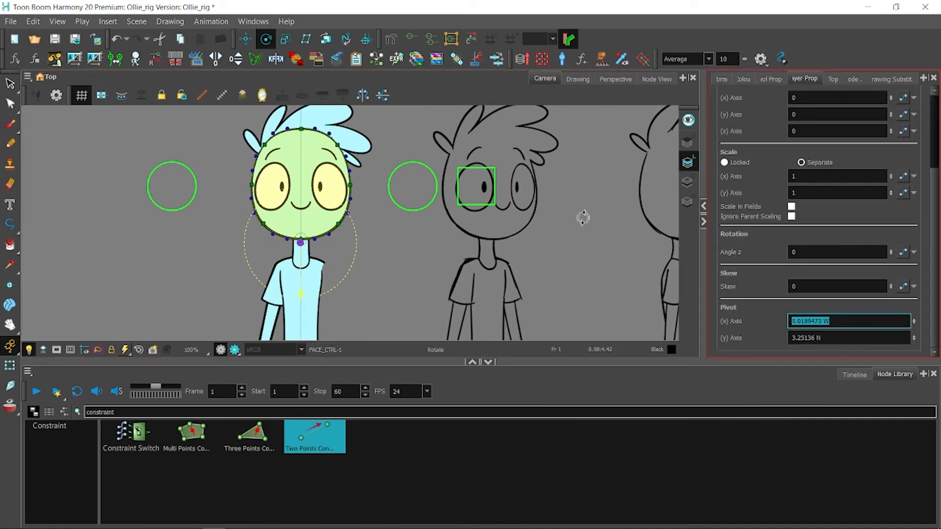
{"action": "type", "text": "0"}
{"action": "left_click", "coordinate": [644, 83]}
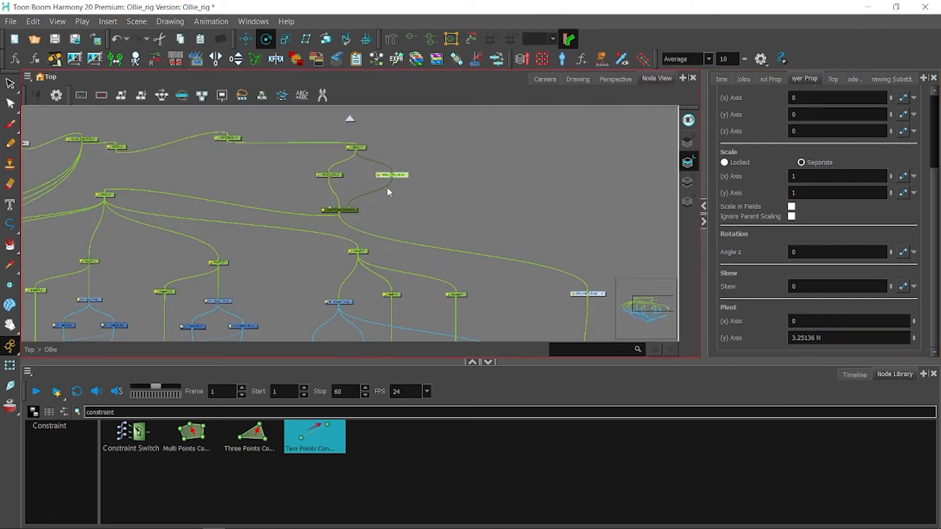
Step: Set the X pivot of the HEAD_SNS_P peg to 0
{"action": "left_click", "coordinate": [336, 176]}
{"action": "left_click", "coordinate": [538, 79]}
{"action": "left_click_drag", "start_coordinate": [932, 228], "coordinate": [933, 306]}
{"action": "left_click_drag", "start_coordinate": [860, 319], "coordinate": [818, 320]}
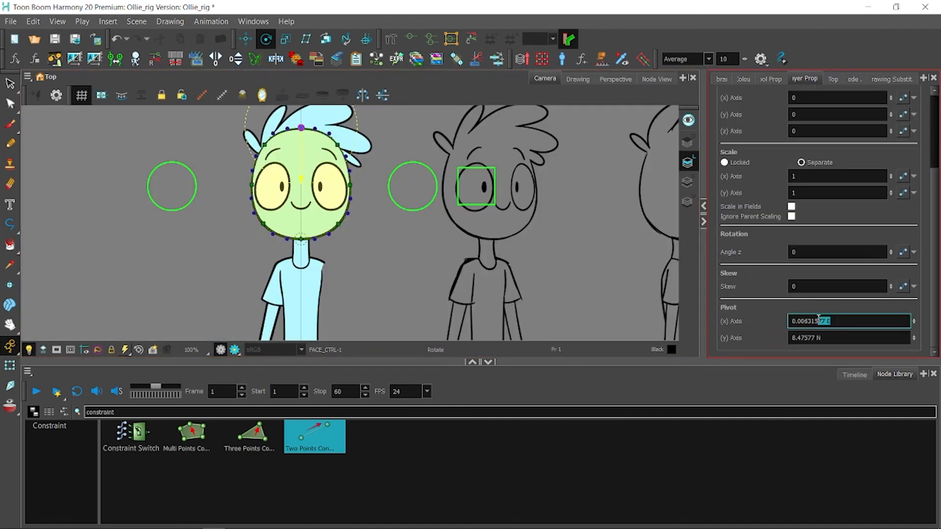
{"action": "left_click", "coordinate": [10, 365]}
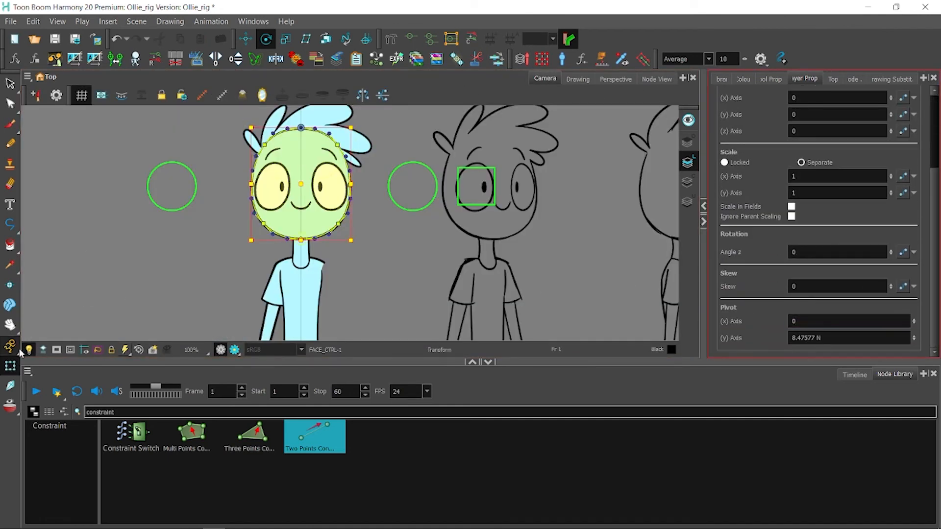
Step: Try translating the HEAD_P peg down over the body, and undo the move
{"action": "left_click", "coordinate": [659, 81]}
{"action": "left_click", "coordinate": [368, 162]}
{"action": "left_click", "coordinate": [356, 147]}
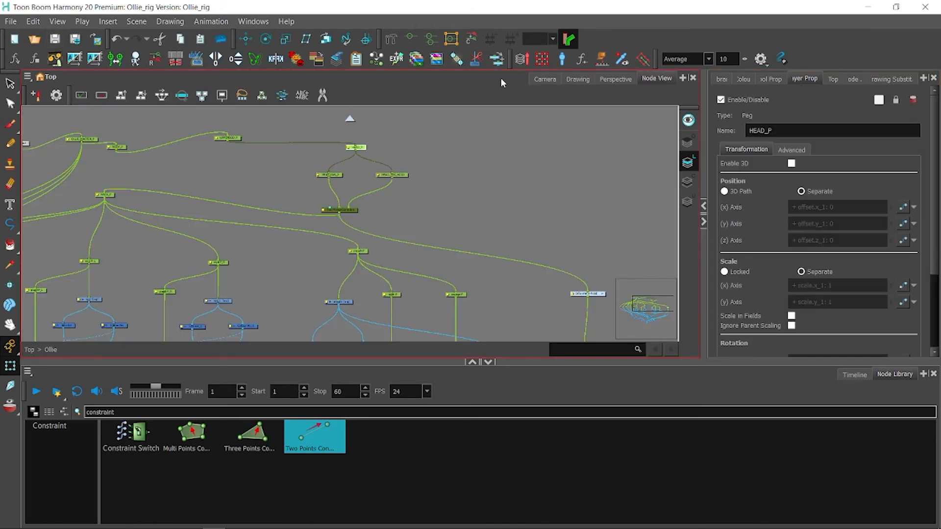
{"action": "left_click", "coordinate": [544, 79]}
{"action": "left_click", "coordinate": [246, 38]}
{"action": "left_click_drag", "start_coordinate": [297, 194], "coordinate": [275, 230]}
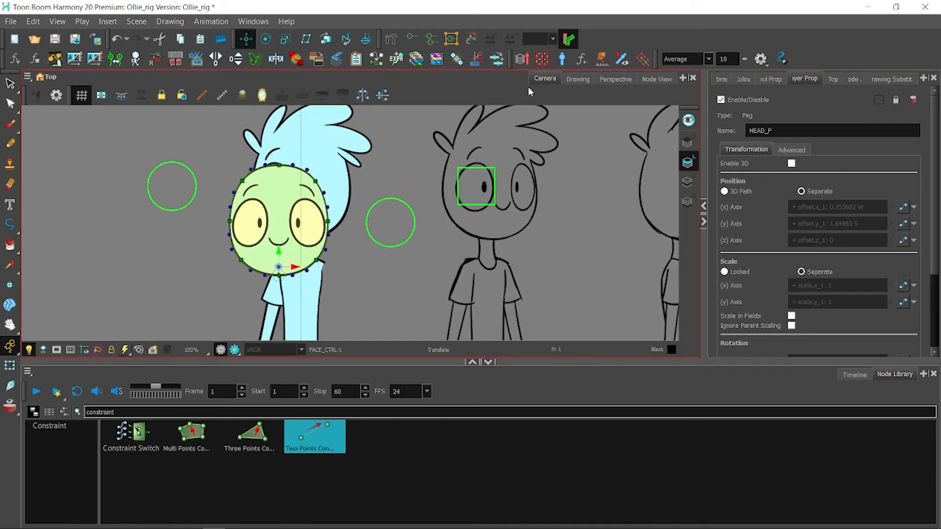
{"action": "key", "text": "ctrl+z"}
Step: Move the UPPERBOD_P peg just above HEAD_P in the node graph
{"action": "left_click", "coordinate": [660, 81]}
{"action": "left_click_drag", "start_coordinate": [476, 113], "coordinate": [484, 147]}
{"action": "left_click", "coordinate": [245, 173]}
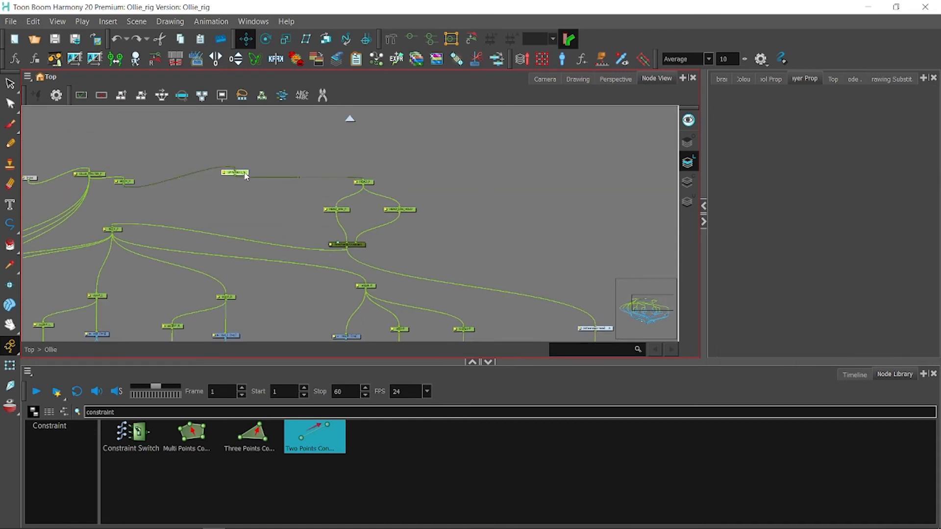
{"action": "left_click_drag", "start_coordinate": [245, 176], "coordinate": [405, 159]}
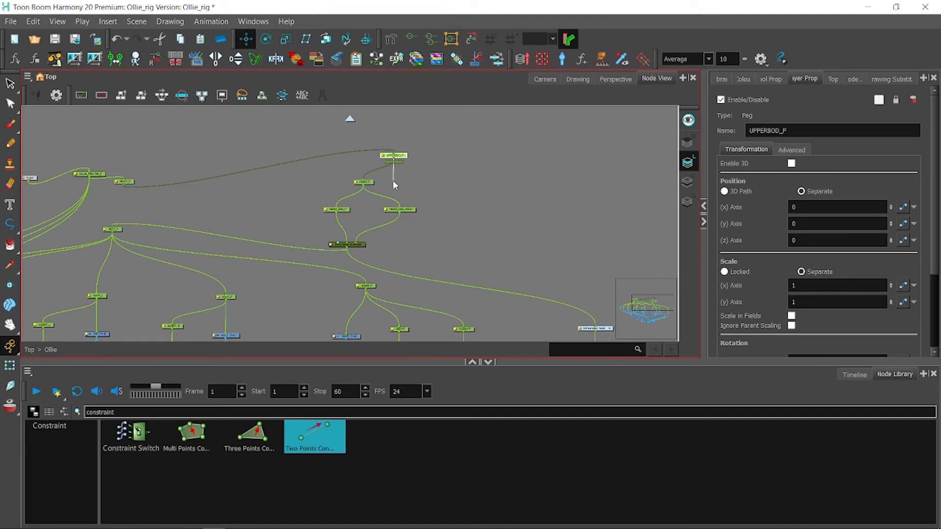
Step: Try translating HEAD_SNS_P to test the head's squash and stretch, undo the moves, and save the scene
{"action": "left_click", "coordinate": [347, 211]}
{"action": "left_click", "coordinate": [544, 79]}
{"action": "mouse_move", "coordinate": [387, 195]}
{"action": "left_mouse_down"}
{"action": "mouse_move", "coordinate": [354, 200]}
{"action": "mouse_move", "coordinate": [387, 213]}
{"action": "mouse_move", "coordinate": [389, 226]}
{"action": "mouse_move", "coordinate": [399, 219]}
{"action": "mouse_move", "coordinate": [408, 158]}
{"action": "mouse_move", "coordinate": [423, 214]}
{"action": "mouse_move", "coordinate": [358, 284]}
{"action": "mouse_move", "coordinate": [471, 231]}
{"action": "mouse_move", "coordinate": [397, 226]}
{"action": "mouse_move", "coordinate": [414, 247]}
{"action": "mouse_move", "coordinate": [400, 252]}
{"action": "mouse_move", "coordinate": [422, 188]}
{"action": "mouse_move", "coordinate": [414, 271]}
{"action": "mouse_move", "coordinate": [426, 151]}
{"action": "mouse_move", "coordinate": [413, 151]}
{"action": "left_mouse_up"}
{"action": "key", "text": "ctrl+z"}
{"action": "key", "text": "ctrl+z"}
{"action": "key", "text": "ctrl+z"}
{"action": "key", "text": "ctrl+z"}
{"action": "key", "text": "ctrl+z"}
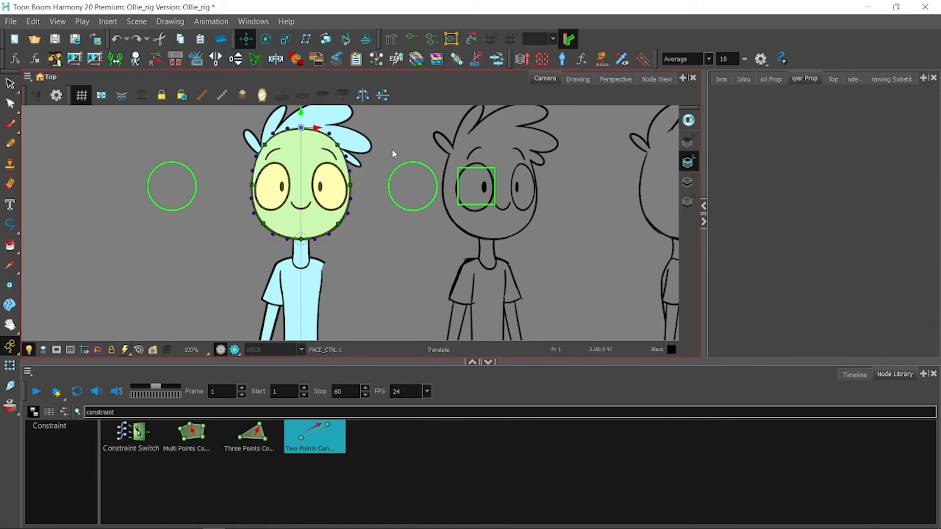
{"action": "left_click", "coordinate": [55, 39]}
{"action": "left_click", "coordinate": [656, 79]}
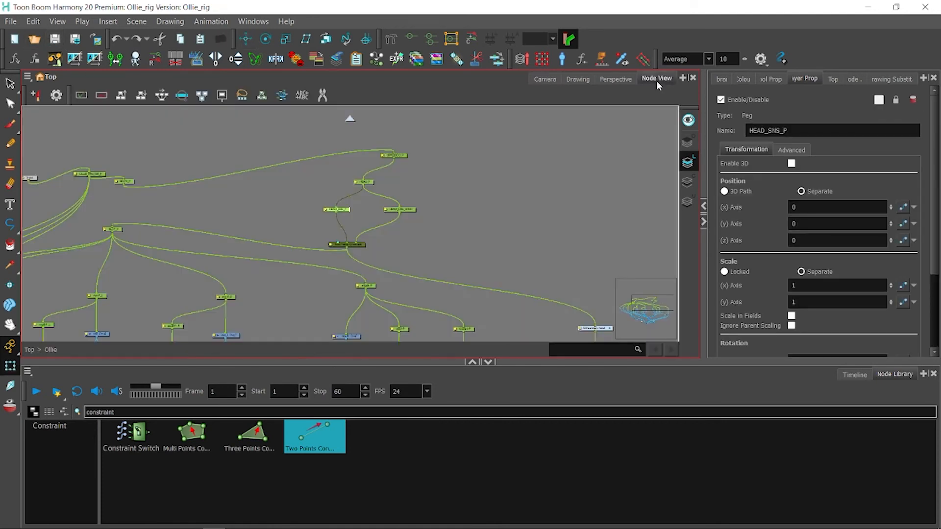
Step: Duplicate the FACE_CTRL square controller layer
{"action": "left_click_drag", "start_coordinate": [454, 170], "coordinate": [492, 128]}
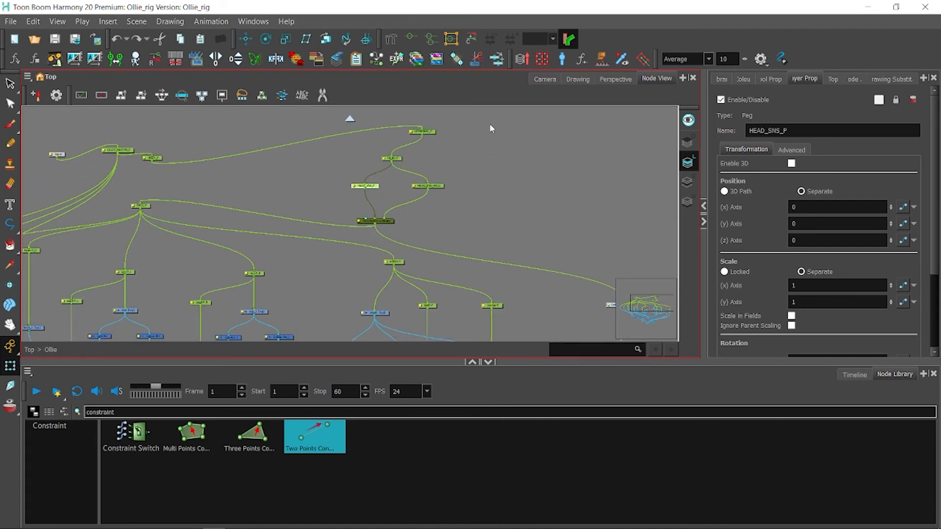
{"action": "left_click", "coordinate": [853, 375]}
{"action": "left_click", "coordinate": [541, 79]}
{"action": "left_click", "coordinate": [477, 187]}
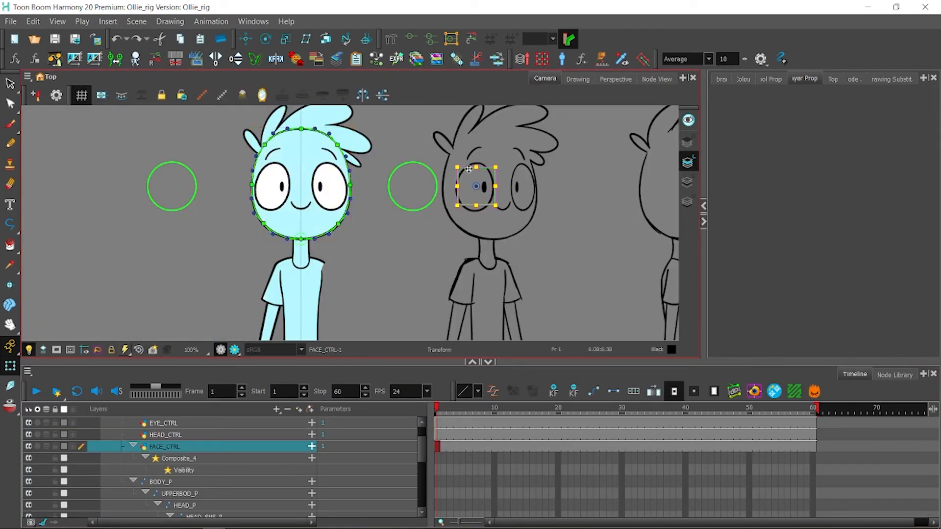
{"action": "right_click", "coordinate": [162, 448]}
{"action": "left_click", "coordinate": [216, 255]}
Step: Place the duplicated controller beside FACE_CTRL in the node graph and rename it HEAD_SNS_CTRL
{"action": "left_click", "coordinate": [657, 79]}
{"action": "left_click_drag", "start_coordinate": [479, 193], "coordinate": [656, 195]}
{"action": "left_click", "coordinate": [213, 219]}
{"action": "left_click_drag", "start_coordinate": [346, 214], "coordinate": [272, 217]}
{"action": "left_click_drag", "start_coordinate": [790, 132], "coordinate": [698, 105]}
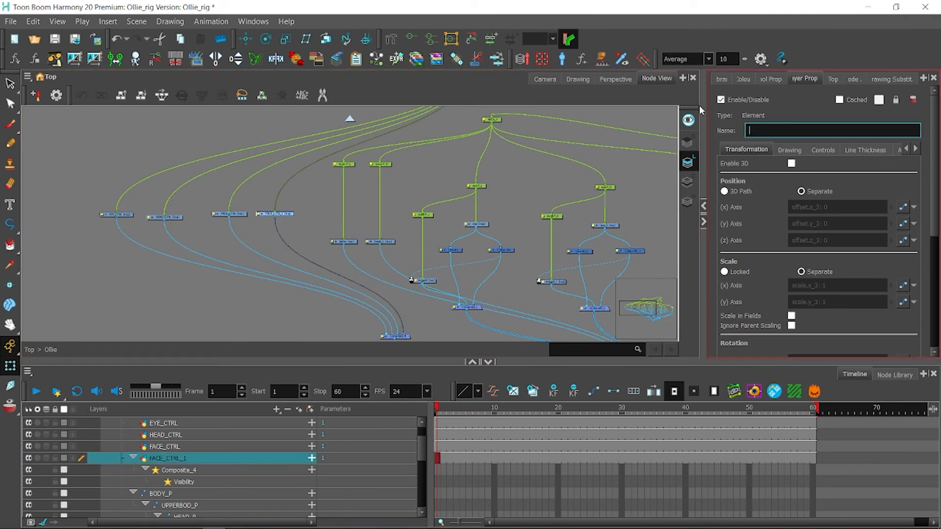
{"action": "type", "text": "HEAD_SNS_CTRL"}
{"action": "key", "text": "Return"}
Step: Rotate the HEAD_SNS_CTRL square into a diamond and move it beside the FACE_CTRL square, over the sketch's far eye
{"action": "left_click", "coordinate": [545, 79]}
{"action": "key", "text": "alt+s"}
{"action": "left_click", "coordinate": [81, 95]}
{"action": "left_click_drag", "start_coordinate": [477, 186], "coordinate": [551, 172]}
Step: Synchronize all position, scale, rotation and skew parameters of HEAD_SNS_P to HEAD_SNS_CTRL
{"action": "key", "text": "shift+t"}
{"action": "left_click", "coordinate": [733, 394]}
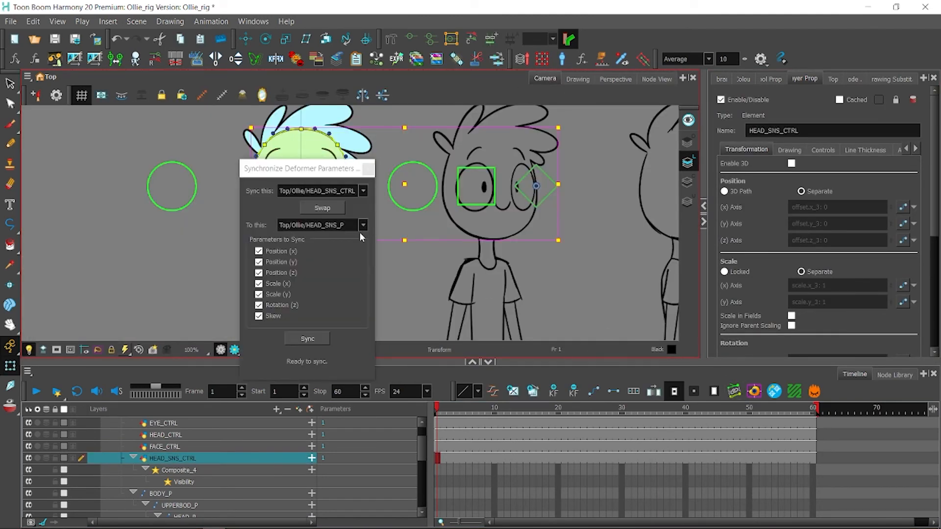
{"action": "left_click", "coordinate": [328, 212]}
{"action": "left_click", "coordinate": [311, 338]}
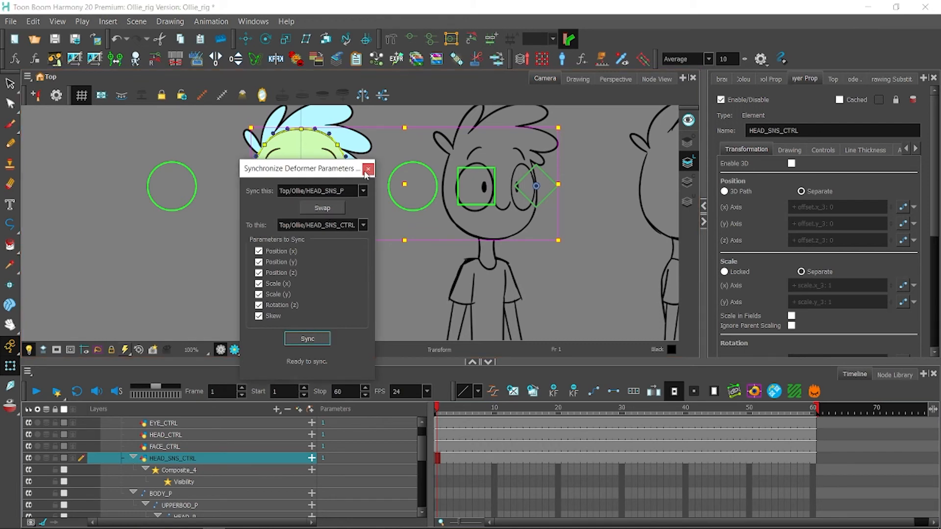
{"action": "left_click", "coordinate": [368, 168]}
{"action": "left_click", "coordinate": [411, 267]}
Step: Try moving the HEAD_SNS_CTRL diamond and the neighbouring HEAD_CTRL circle, undoing each move
{"action": "left_click", "coordinate": [542, 197]}
{"action": "mouse_move", "coordinate": [543, 197]}
{"action": "left_mouse_down"}
{"action": "mouse_move", "coordinate": [564, 213]}
{"action": "mouse_move", "coordinate": [535, 203]}
{"action": "left_mouse_up"}
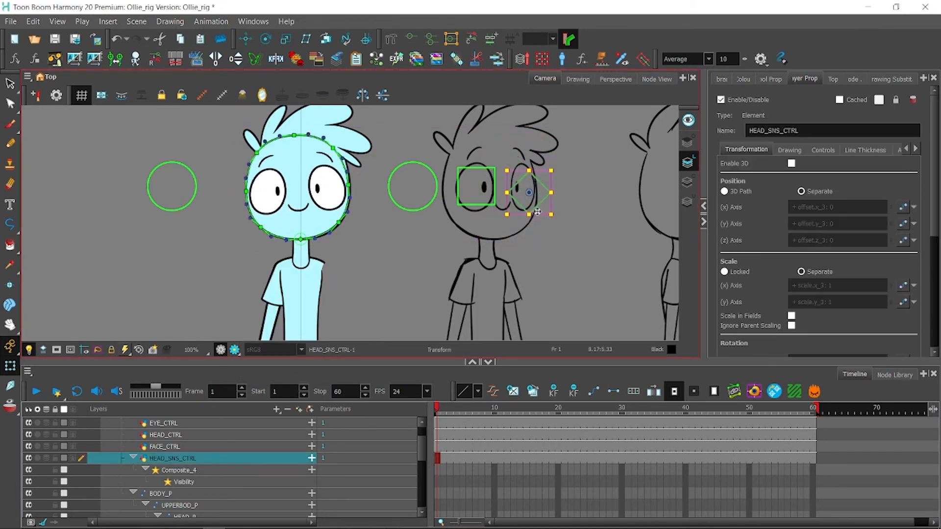
{"action": "key", "text": "ctrl+z"}
{"action": "left_click_drag", "start_coordinate": [429, 201], "coordinate": [404, 212]}
{"action": "key", "text": "ctrl+z"}
Step: Try moving and scaling the FACE_CTRL square and the HEAD_SNS_CTRL diamond, undoing the changes
{"action": "left_click_drag", "start_coordinate": [491, 201], "coordinate": [476, 168]}
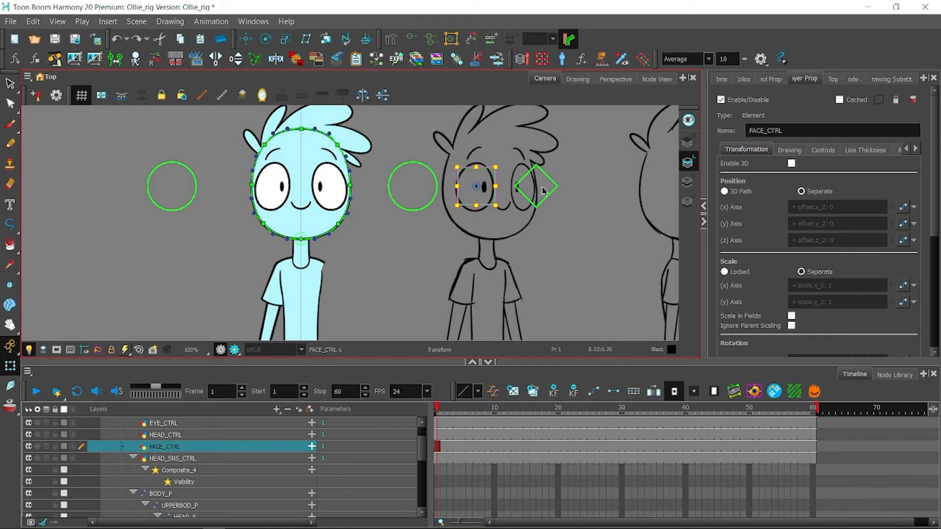
{"action": "left_click", "coordinate": [547, 171]}
{"action": "left_click_drag", "start_coordinate": [547, 171], "coordinate": [526, 229]}
{"action": "key", "text": "ctrl+z"}
{"action": "left_click", "coordinate": [495, 186]}
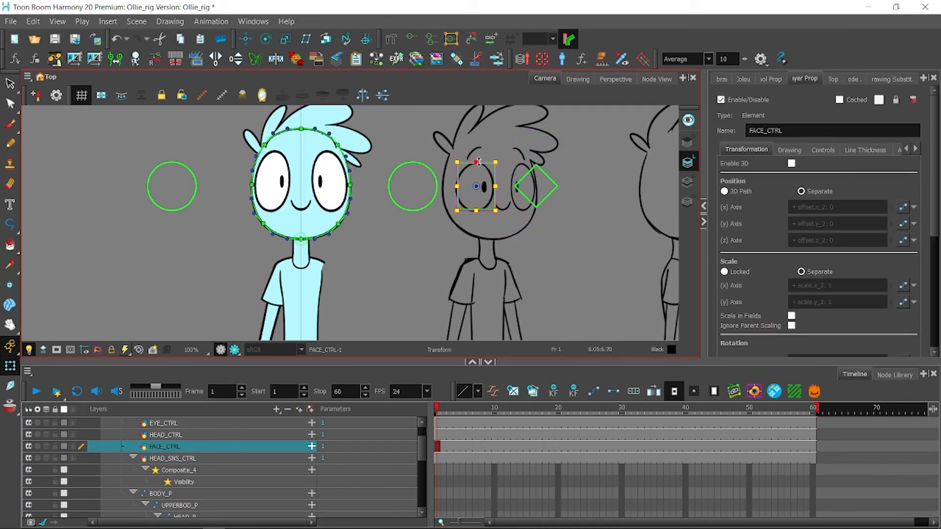
{"action": "left_click_drag", "start_coordinate": [479, 162], "coordinate": [477, 166]}
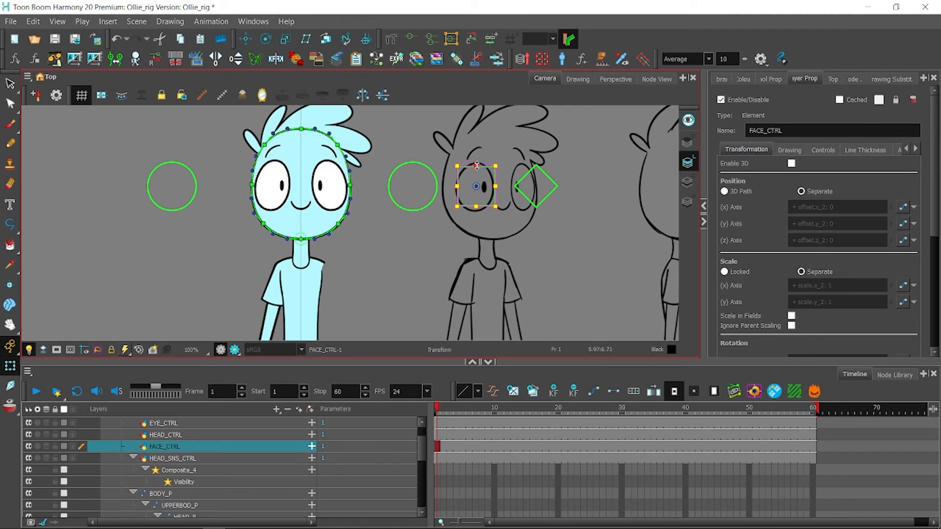
{"action": "mouse_move", "coordinate": [542, 200]}
{"action": "left_mouse_down"}
{"action": "mouse_move", "coordinate": [554, 177]}
{"action": "mouse_move", "coordinate": [532, 205]}
{"action": "left_mouse_up"}
{"action": "key", "text": "ctrl+z"}
Step: Try moving the HEAD_CTRL and EYE_CTRL circles, undo each move, and clear the selection
{"action": "mouse_move", "coordinate": [437, 191]}
{"action": "left_mouse_down"}
{"action": "mouse_move", "coordinate": [434, 211]}
{"action": "mouse_move", "coordinate": [428, 187]}
{"action": "left_mouse_up"}
{"action": "key", "text": "ctrl+z"}
{"action": "left_click_drag", "start_coordinate": [147, 188], "coordinate": [249, 182]}
{"action": "key", "text": "ctrl+z"}
{"action": "key", "text": "ctrl+z"}
{"action": "key", "text": "ctrl+z"}
{"action": "left_click_drag", "start_coordinate": [200, 160], "coordinate": [323, 98]}
{"action": "key", "text": "ctrl+z"}
{"action": "left_click", "coordinate": [241, 133]}
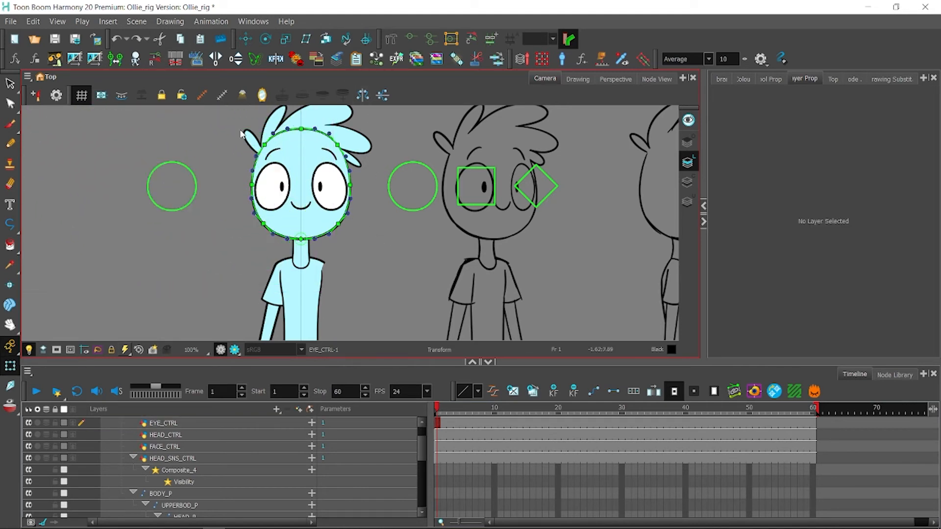
Step: Trace the outline of the small hair tuft beside Ollie's head with the Polyline tool on the hair_a layer
{"action": "left_click_drag", "start_coordinate": [275, 181], "coordinate": [308, 238]}
{"action": "key", "text": "2"}
{"action": "key", "text": "2"}
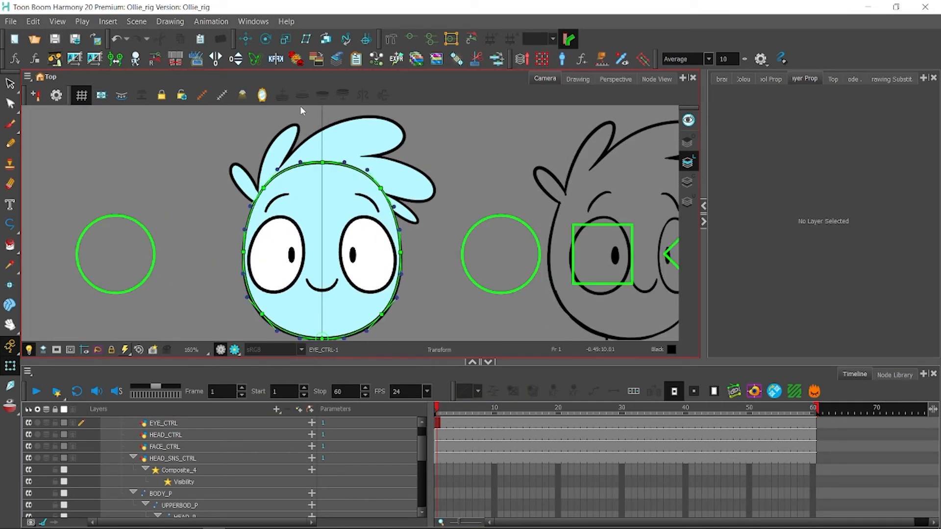
{"action": "left_click_drag", "start_coordinate": [448, 155], "coordinate": [488, 199]}
{"action": "key", "text": "2"}
{"action": "key", "text": "2"}
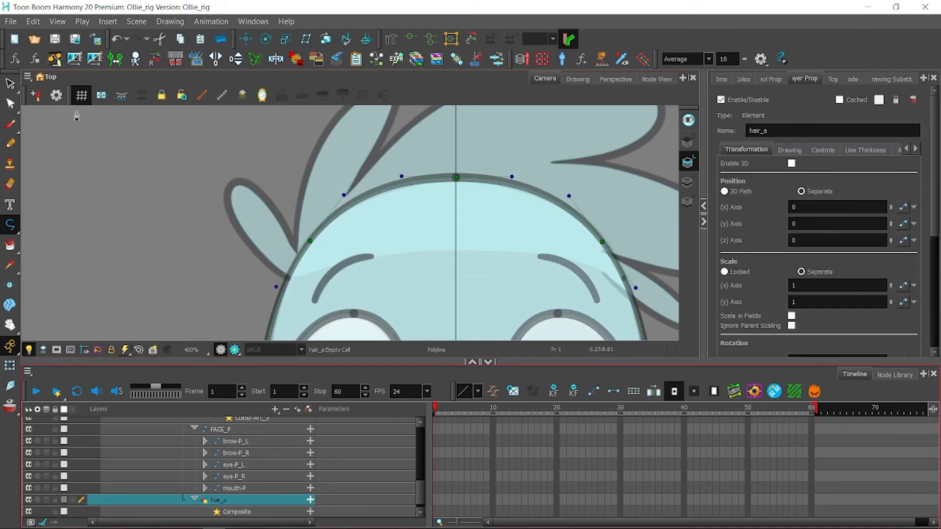
{"action": "left_click", "coordinate": [754, 79]}
{"action": "left_click", "coordinate": [749, 125]}
{"action": "left_click_drag", "start_coordinate": [305, 265], "coordinate": [295, 246]}
{"action": "left_click_drag", "start_coordinate": [234, 185], "coordinate": [218, 197]}
{"action": "left_click", "coordinate": [288, 279]}
Step: Refine the lower end of the hair_a tuft outline with the Contour Editor
{"action": "key", "text": "2"}
{"action": "key", "text": "2"}
{"action": "key", "text": "alt+q"}
{"action": "left_click", "coordinate": [783, 79]}
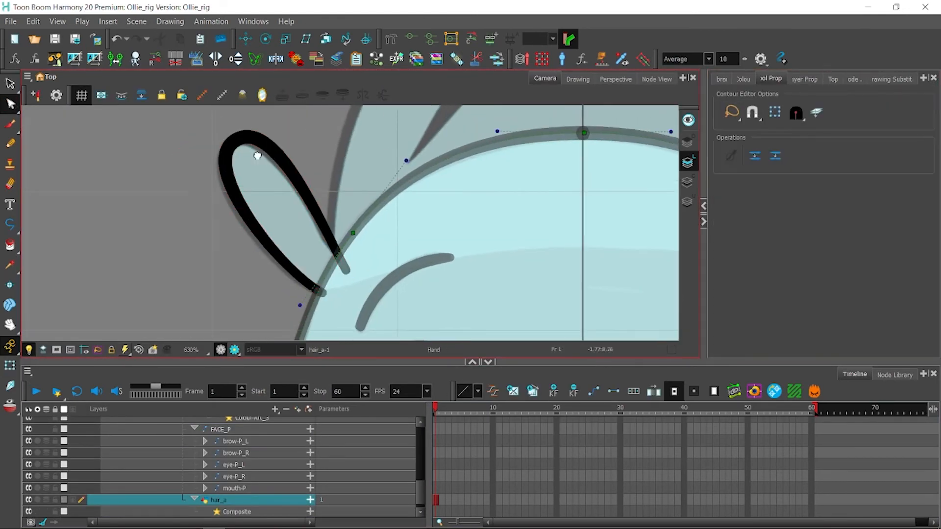
{"action": "key", "text": "2"}
{"action": "left_click", "coordinate": [373, 294]}
{"action": "left_click_drag", "start_coordinate": [373, 294], "coordinate": [378, 298]}
{"action": "scroll", "coordinate": [383, 224], "scroll_direction": "down", "scroll_amount": 5}
{"action": "scroll", "coordinate": [458, 217], "scroll_direction": "up", "scroll_amount": 4}
Step: Close the open base of the hair_a tuft with a polyline and fill the shape with BODY COLOR
{"action": "left_click", "coordinate": [153, 161]}
{"action": "key", "text": "alt+minus"}
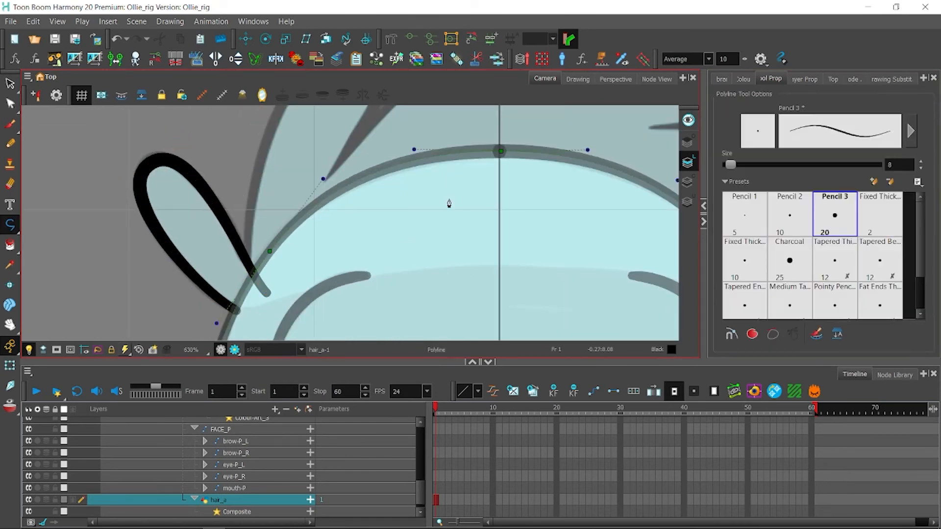
{"action": "left_click_drag", "start_coordinate": [241, 315], "coordinate": [288, 313]}
{"action": "key", "text": "alt+q"}
{"action": "key", "text": "shift+t"}
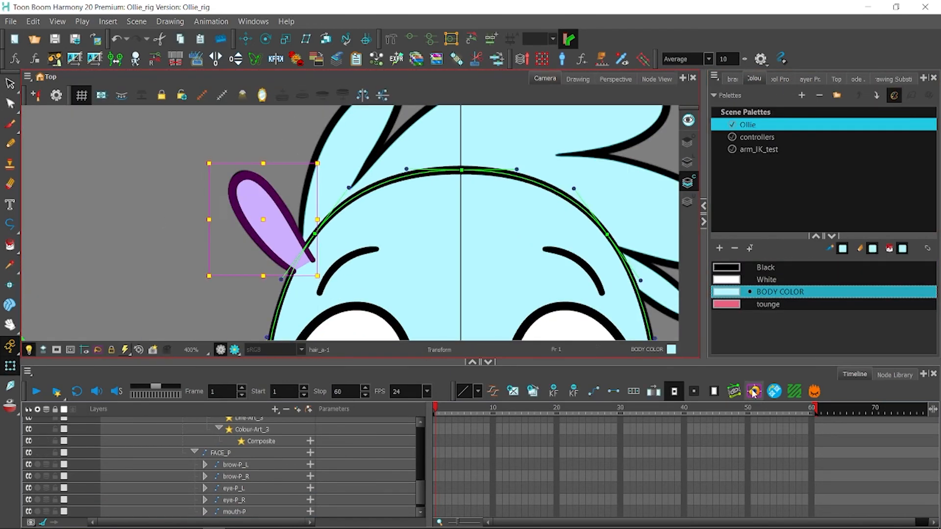
Step: Add the HAIR 1.tpl template from the Harmony Premium Library to the node graph
{"action": "left_click", "coordinate": [656, 79]}
{"action": "left_click", "coordinate": [732, 79]}
{"action": "left_click", "coordinate": [776, 310]}
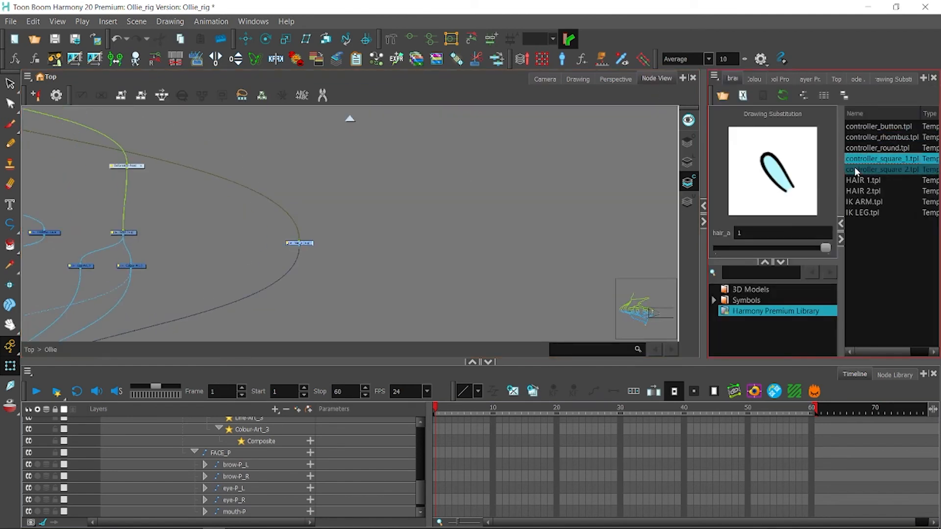
{"action": "left_click", "coordinate": [861, 180]}
{"action": "left_click_drag", "start_coordinate": [413, 178], "coordinate": [411, 178]}
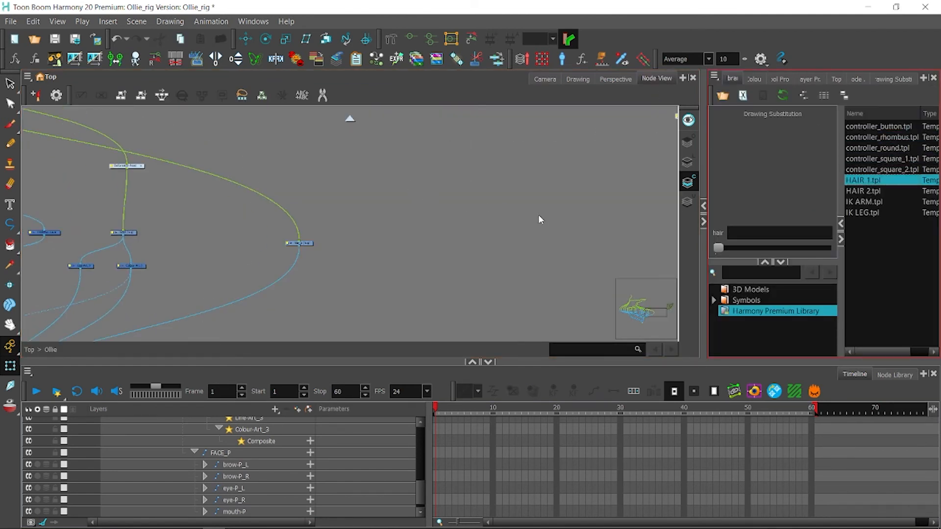
Step: Place the HAIR 1 template above the hair_a drawing and connect its output node to hair_a
{"action": "left_click_drag", "start_coordinate": [538, 215], "coordinate": [341, 269]}
{"action": "scroll", "coordinate": [586, 220], "scroll_direction": "down", "scroll_amount": 2}
{"action": "left_click_drag", "start_coordinate": [515, 207], "coordinate": [339, 218]}
{"action": "scroll", "coordinate": [332, 244], "scroll_direction": "up", "scroll_amount": 2}
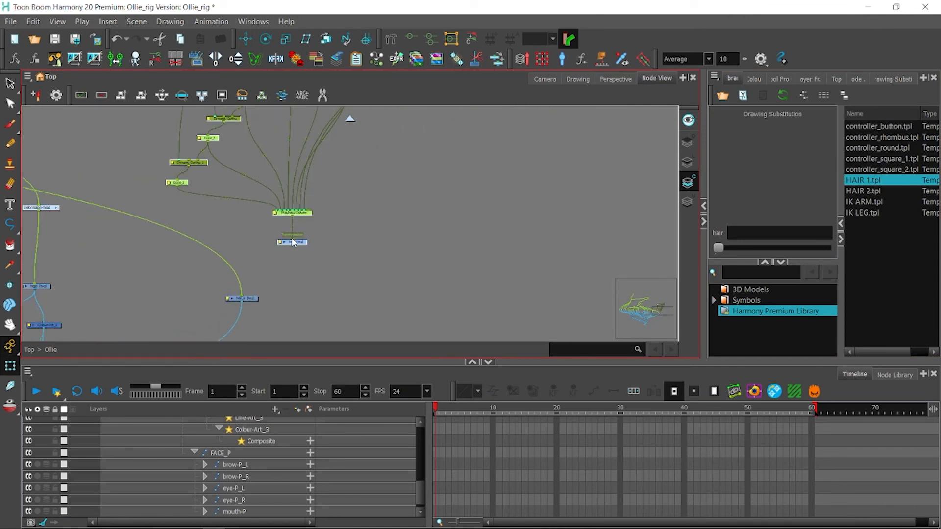
{"action": "left_click_drag", "start_coordinate": [293, 240], "coordinate": [241, 297]}
Step: Delete the template's placeholder hair drawing together with its drawing files, keeping the bone nodes
{"action": "key", "text": "Delete"}
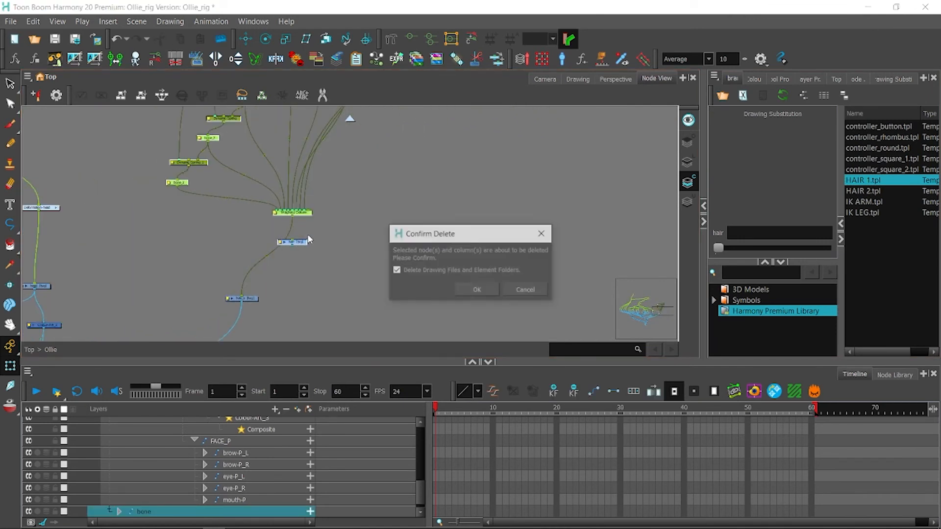
{"action": "left_click", "coordinate": [474, 288]}
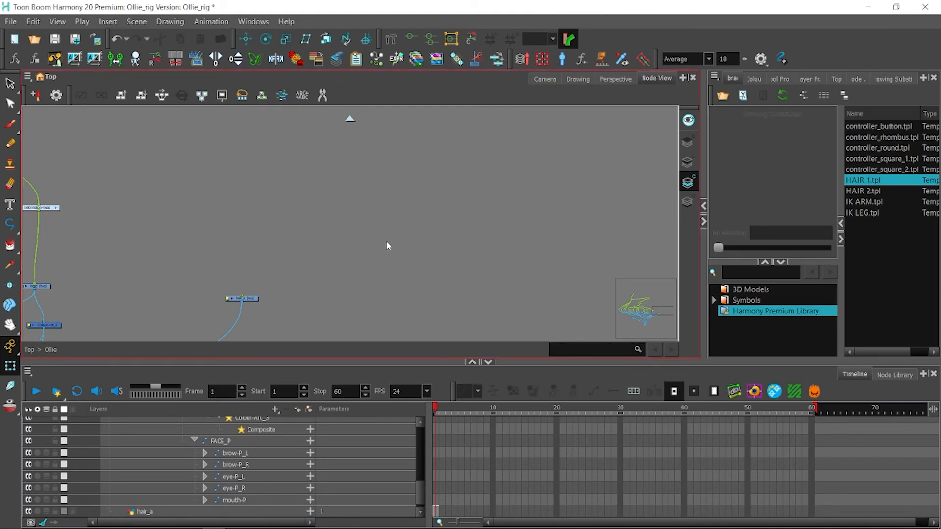
{"action": "key", "text": "Delete"}
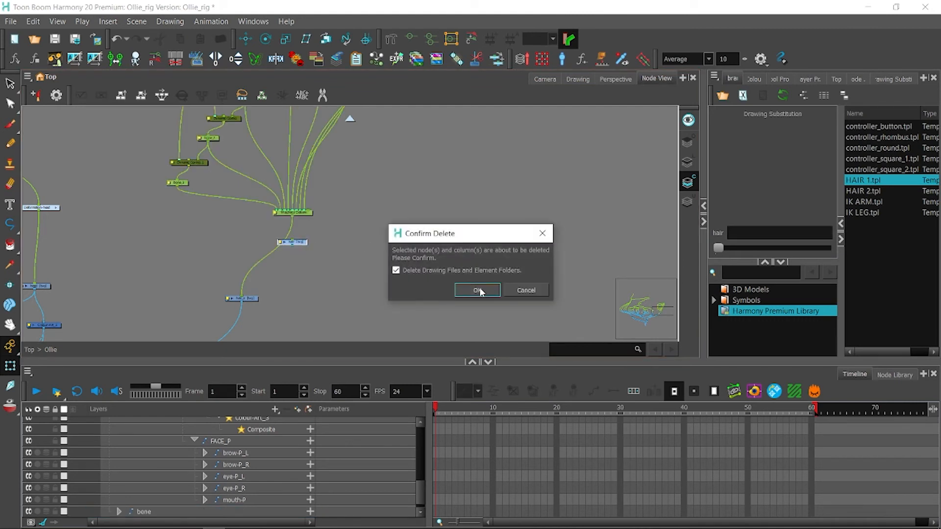
{"action": "left_click", "coordinate": [479, 288]}
{"action": "scroll", "coordinate": [438, 191], "scroll_direction": "down", "scroll_amount": 1}
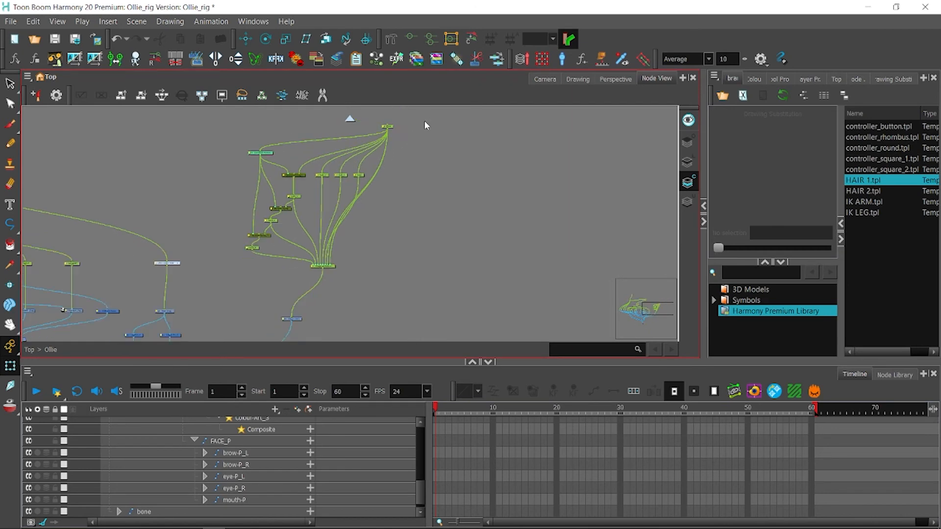
Step: Move the bone peg's pivot to the base of the hair_a tuft, between the two outline ends
{"action": "left_click", "coordinate": [387, 127]}
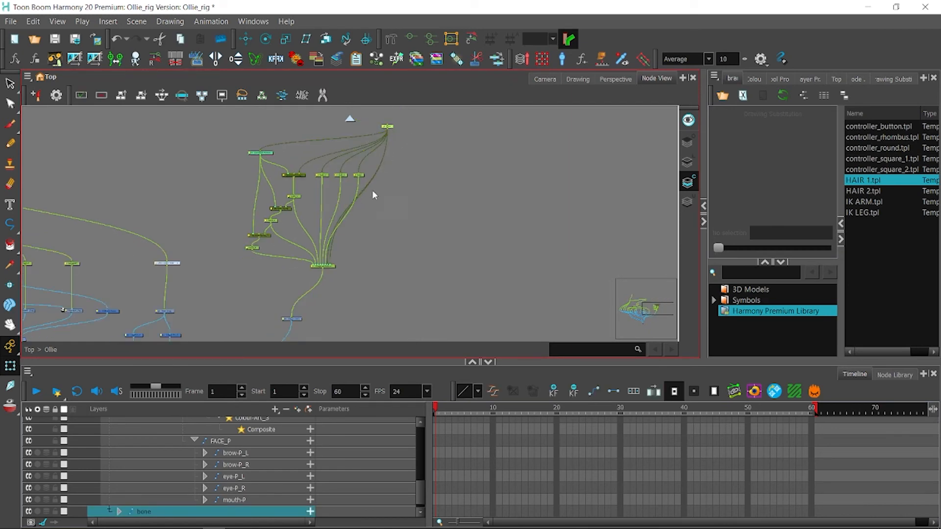
{"action": "left_click", "coordinate": [544, 78]}
{"action": "scroll", "coordinate": [325, 180], "scroll_direction": "down", "scroll_amount": 4}
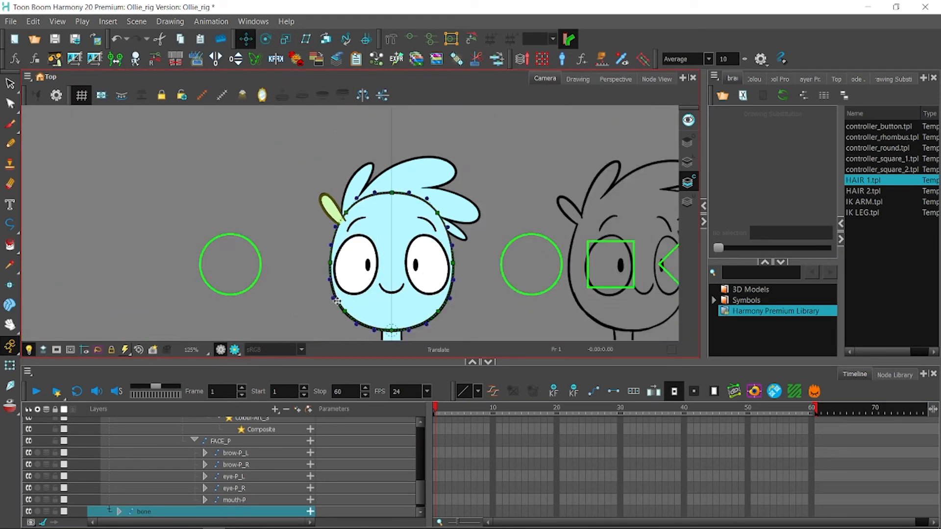
{"action": "scroll", "coordinate": [338, 301], "scroll_direction": "down", "scroll_amount": 4}
{"action": "key", "text": "alt+3"}
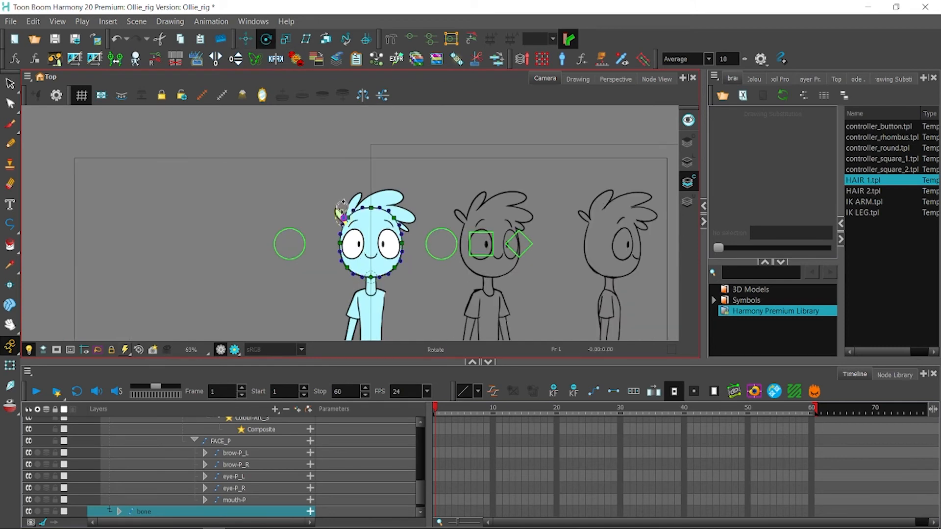
{"action": "scroll", "coordinate": [342, 208], "scroll_direction": "up", "scroll_amount": 10}
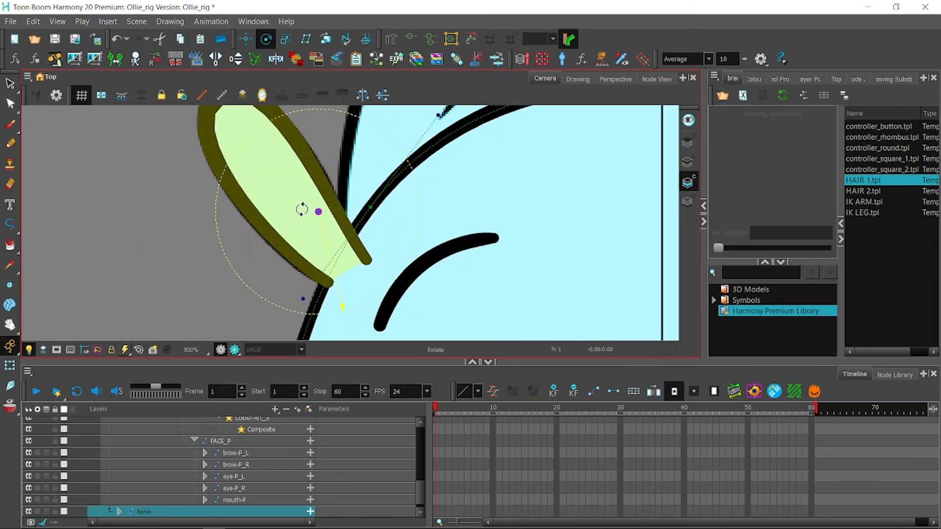
{"action": "left_click_drag", "start_coordinate": [318, 212], "coordinate": [349, 271]}
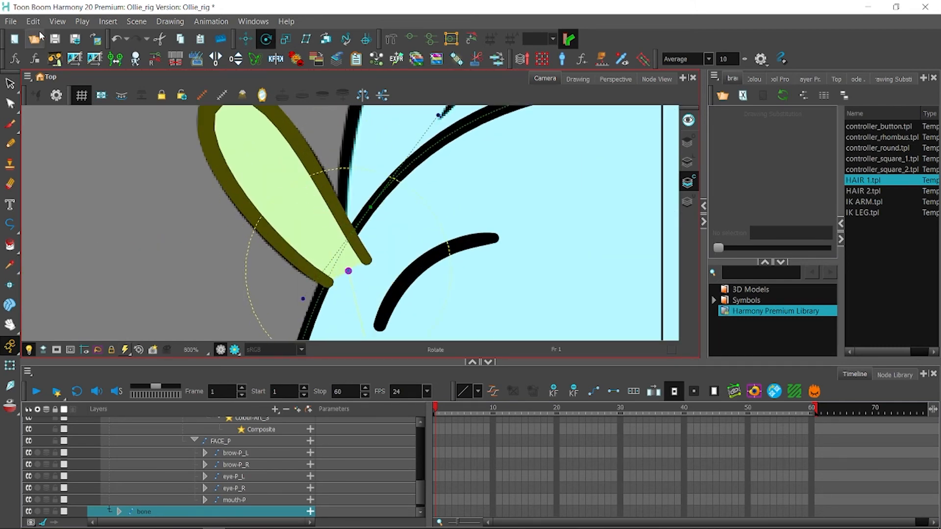
Step: Move the pivot of the rightmost of the template's three side-by-side pegs to the lower corner of the tuft's base
{"action": "left_click", "coordinate": [655, 79]}
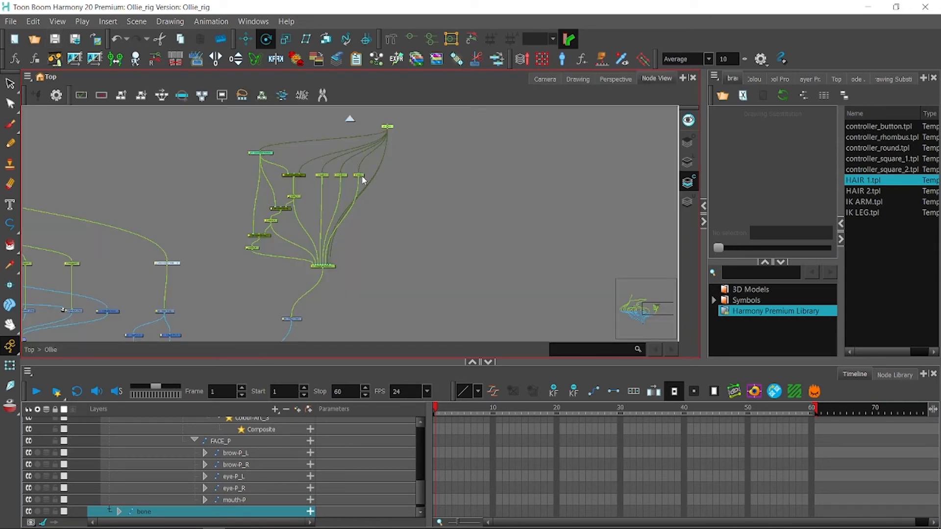
{"action": "left_click", "coordinate": [531, 79]}
{"action": "scroll", "coordinate": [387, 296], "scroll_direction": "down", "scroll_amount": 6}
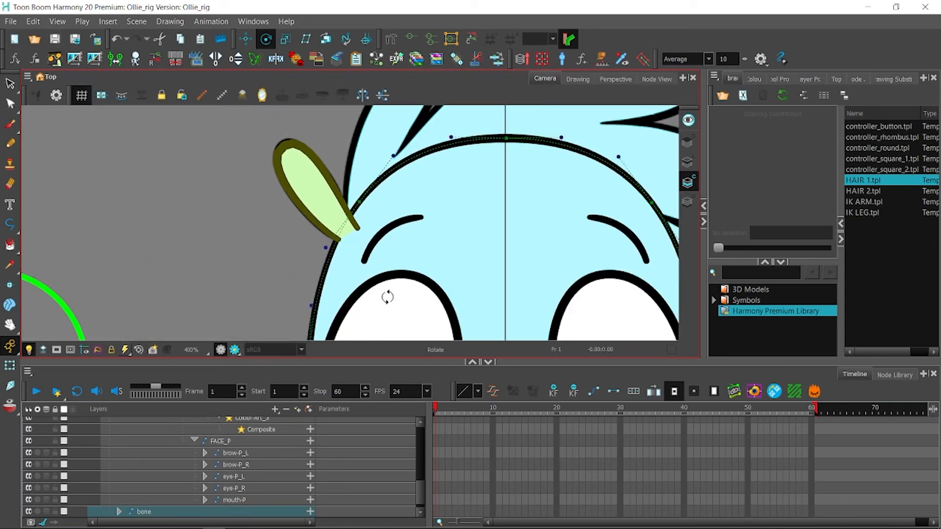
{"action": "scroll", "coordinate": [387, 319], "scroll_direction": "down", "scroll_amount": 1}
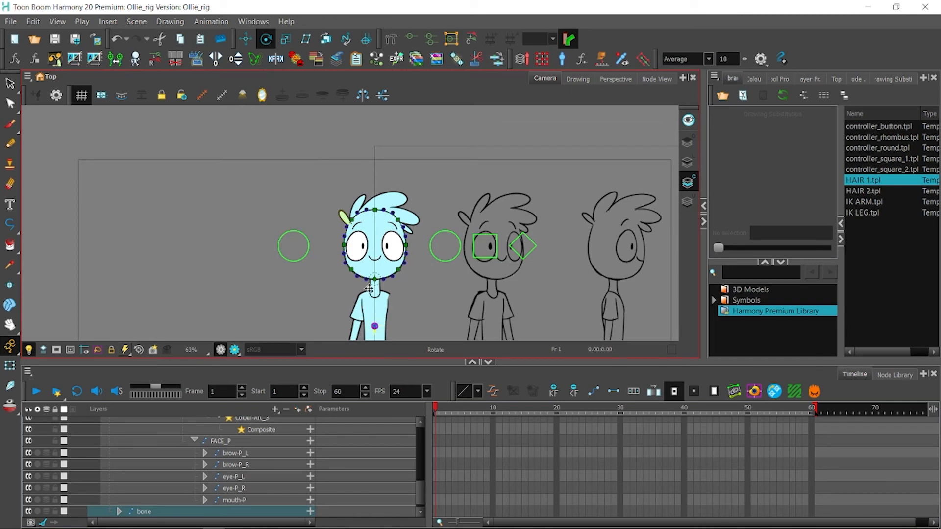
{"action": "scroll", "coordinate": [338, 208], "scroll_direction": "up", "scroll_amount": 7}
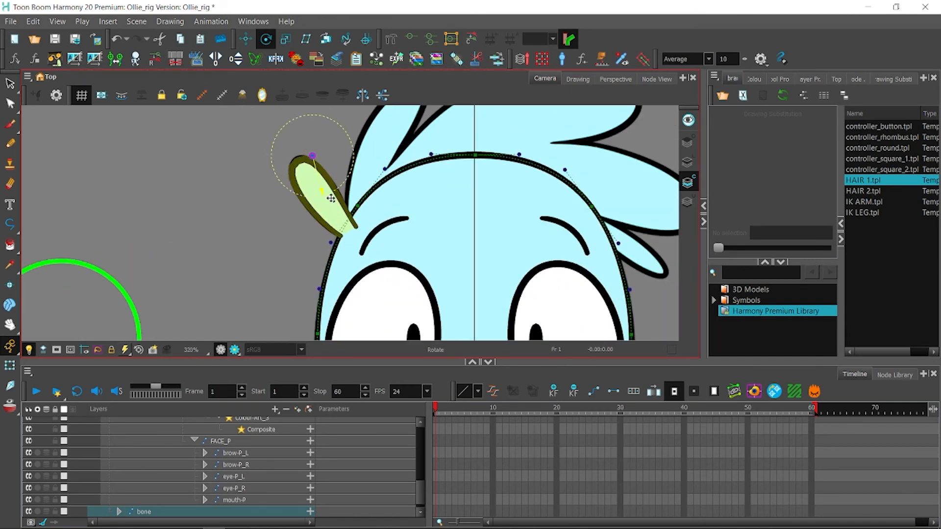
{"action": "scroll", "coordinate": [331, 198], "scroll_direction": "up", "scroll_amount": 6}
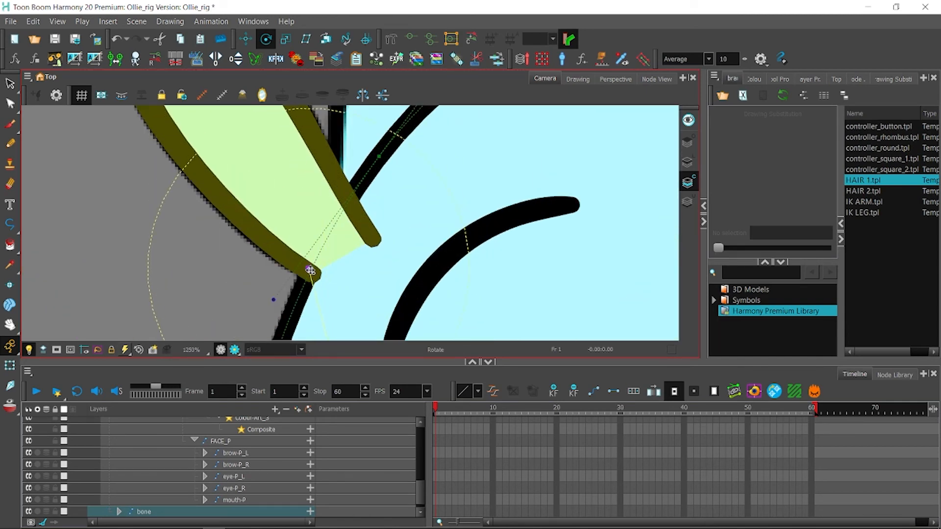
{"action": "left_click_drag", "start_coordinate": [311, 273], "coordinate": [312, 284]}
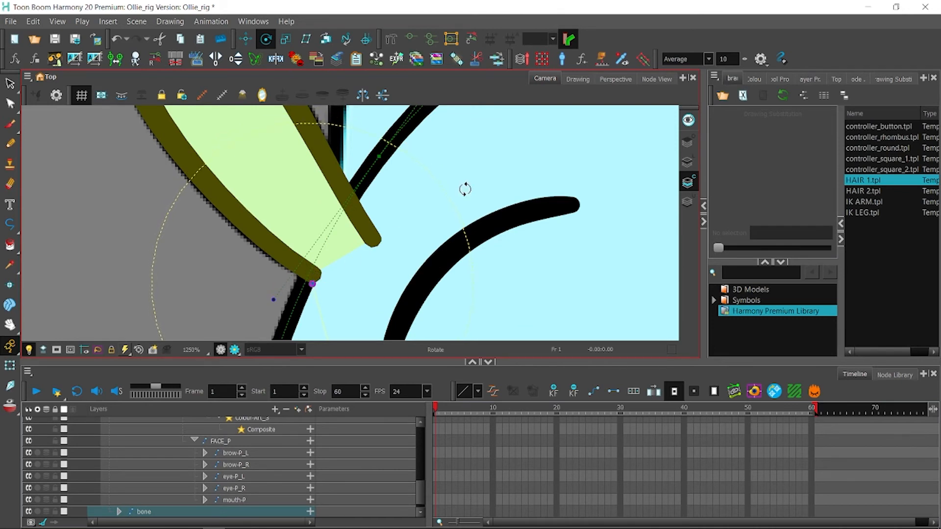
Step: Move the pivot of the middle of the three side-by-side pegs to the upper corner of the tuft's base and save the scene
{"action": "left_click", "coordinate": [656, 79]}
{"action": "left_click", "coordinate": [339, 176]}
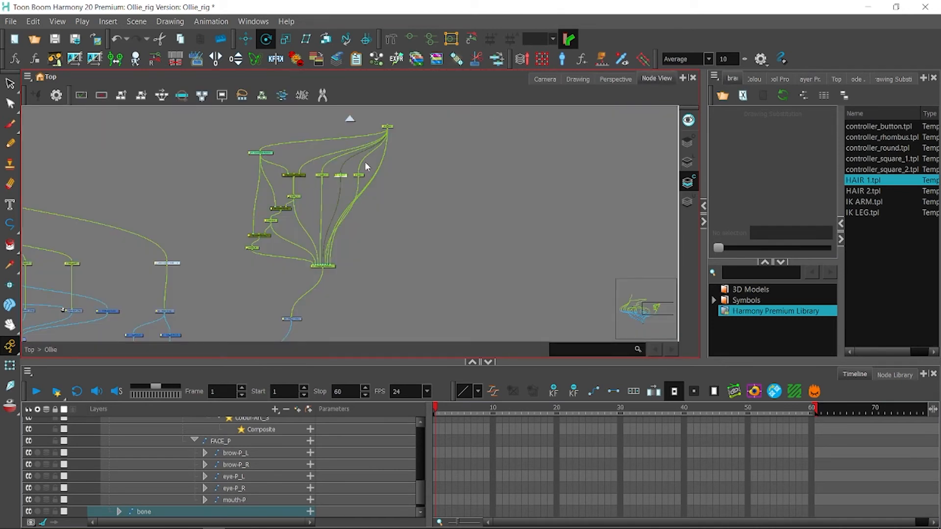
{"action": "left_click", "coordinate": [553, 78]}
{"action": "left_click_drag", "start_coordinate": [419, 182], "coordinate": [381, 200]}
{"action": "scroll", "coordinate": [382, 245], "scroll_direction": "down", "scroll_amount": 8}
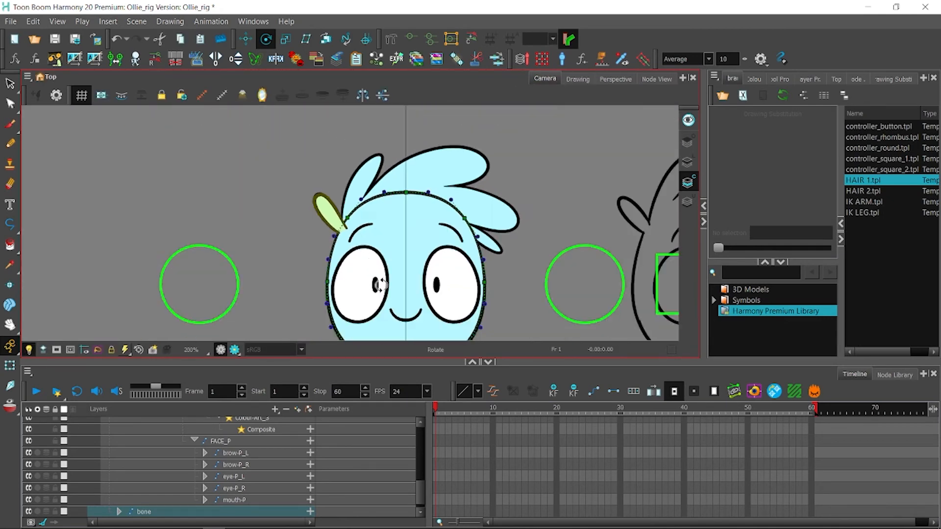
{"action": "scroll", "coordinate": [382, 284], "scroll_direction": "down", "scroll_amount": 6}
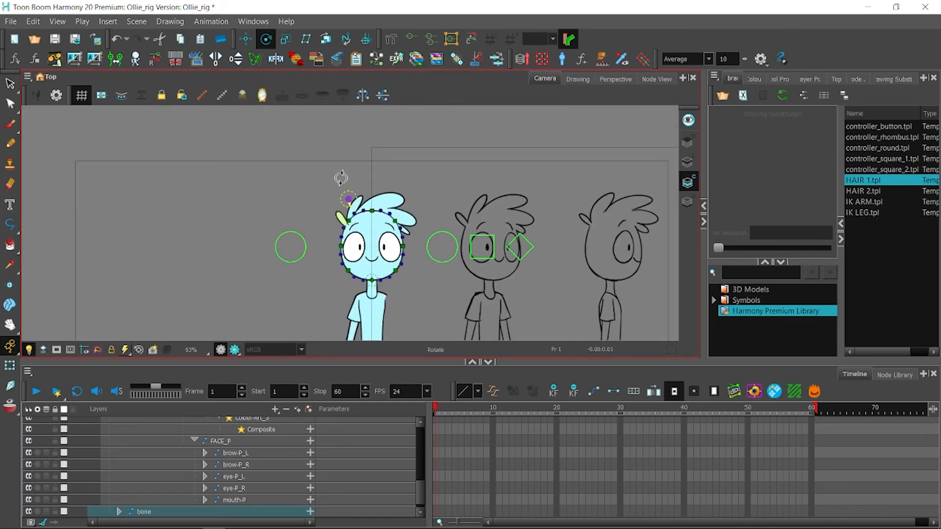
{"action": "scroll", "coordinate": [336, 178], "scroll_direction": "up", "scroll_amount": 9}
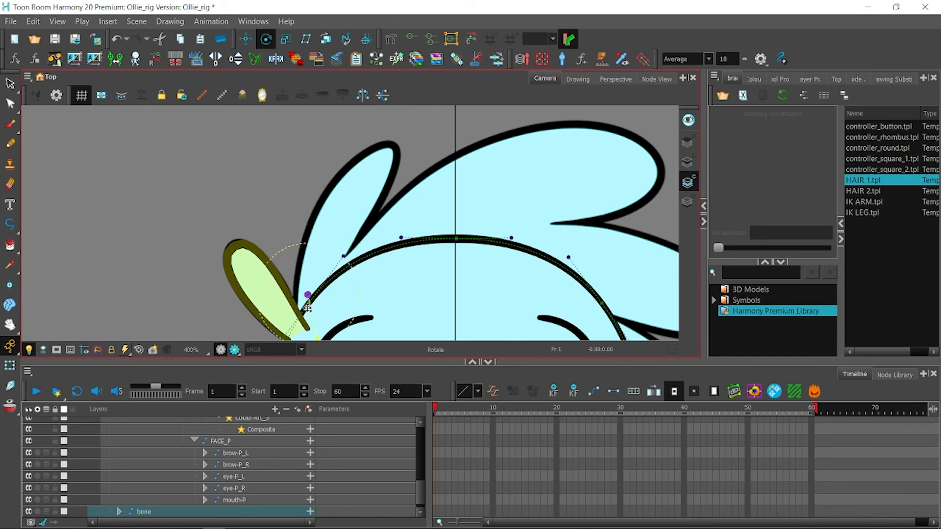
{"action": "scroll", "coordinate": [302, 294], "scroll_direction": "up", "scroll_amount": 4}
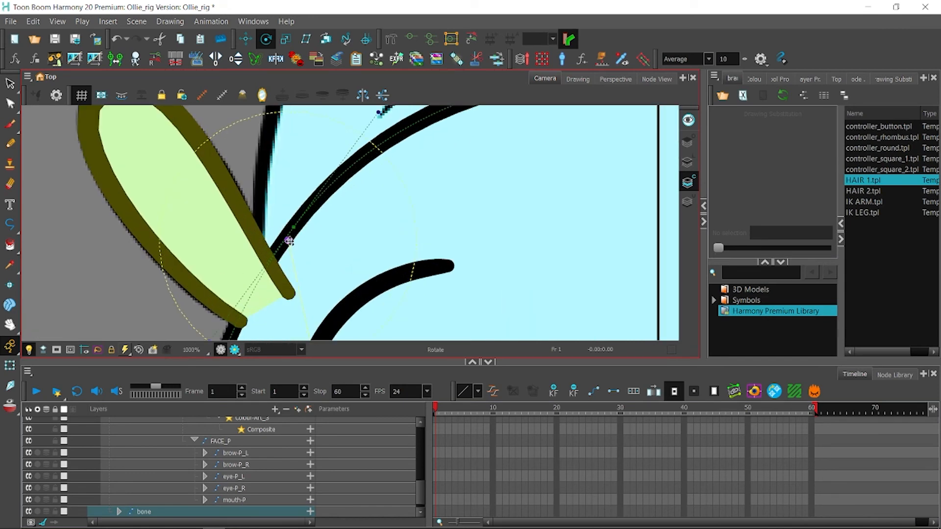
{"action": "left_click_drag", "start_coordinate": [289, 240], "coordinate": [289, 293]}
{"action": "left_click", "coordinate": [55, 41]}
Step: Delete the lowest dynamic spring in the bone template's chain together with the peg beneath it
{"action": "left_click", "coordinate": [657, 79]}
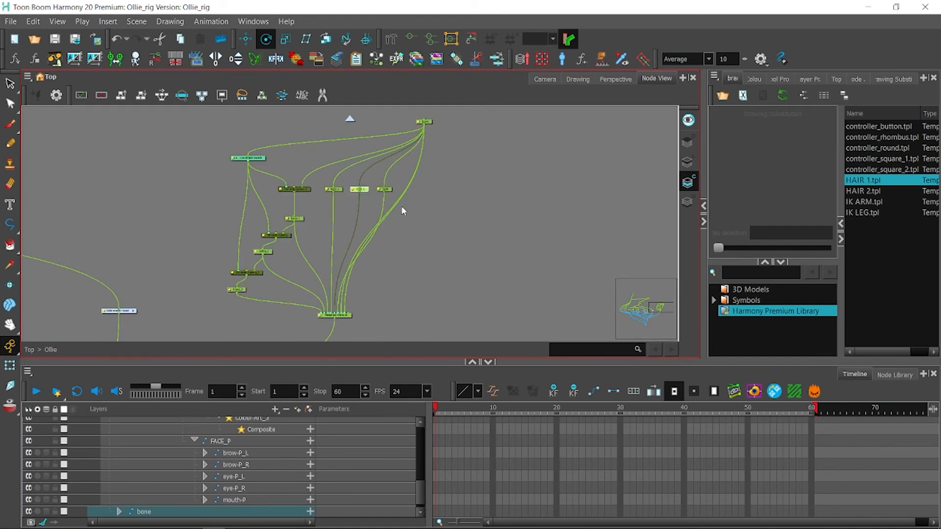
{"action": "left_click", "coordinate": [545, 78]}
{"action": "scroll", "coordinate": [343, 217], "scroll_direction": "down", "scroll_amount": 2}
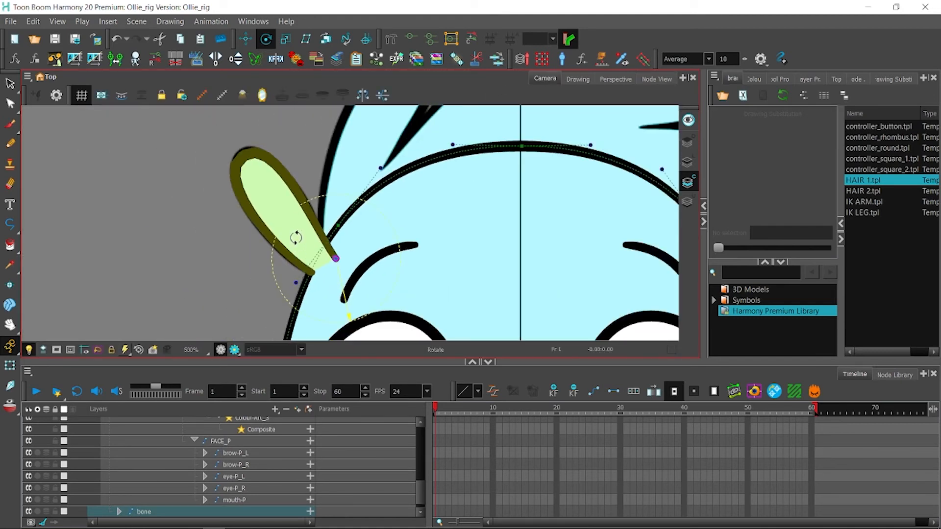
{"action": "left_click", "coordinate": [653, 79]}
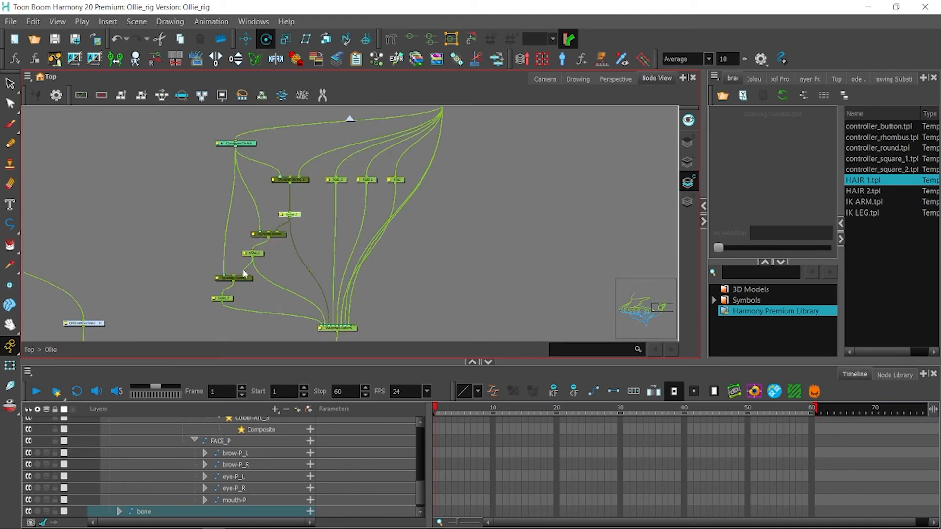
{"action": "left_click", "coordinate": [244, 278]}
{"action": "key", "text": "Delete"}
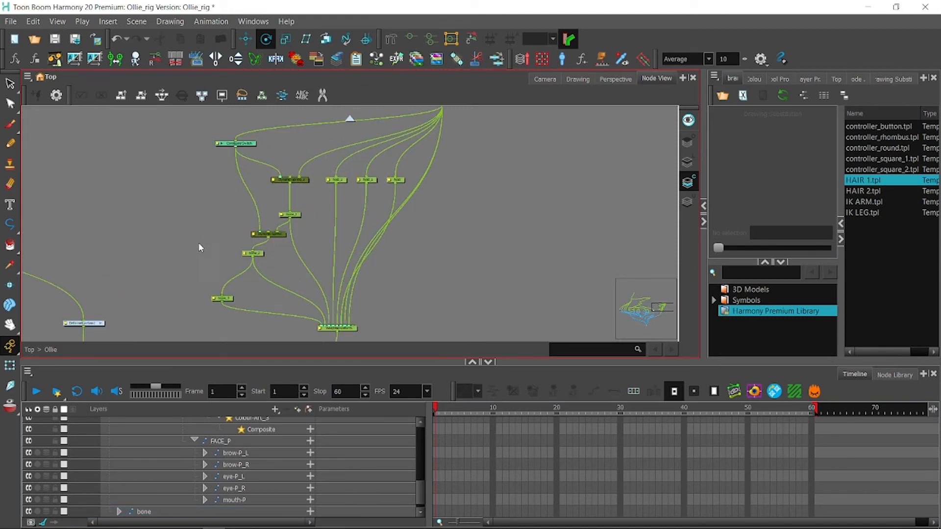
{"action": "left_click", "coordinate": [229, 299]}
{"action": "key", "text": "Delete"}
Step: Move the pivot of the peg under the upper dynamic spring to the middle of the hair_a tuft
{"action": "left_click_drag", "start_coordinate": [369, 144], "coordinate": [340, 180]}
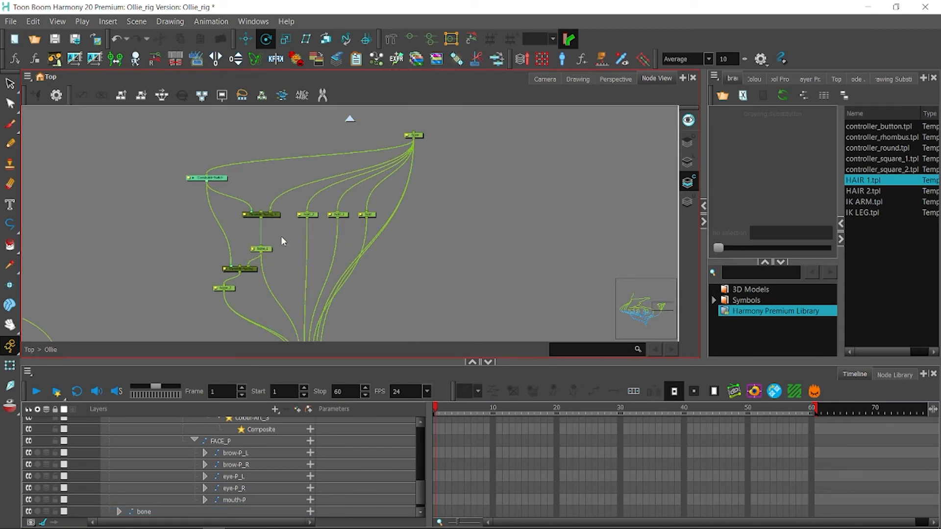
{"action": "left_click", "coordinate": [265, 249]}
{"action": "left_click", "coordinate": [544, 79]}
{"action": "scroll", "coordinate": [382, 211], "scroll_direction": "down", "scroll_amount": 1}
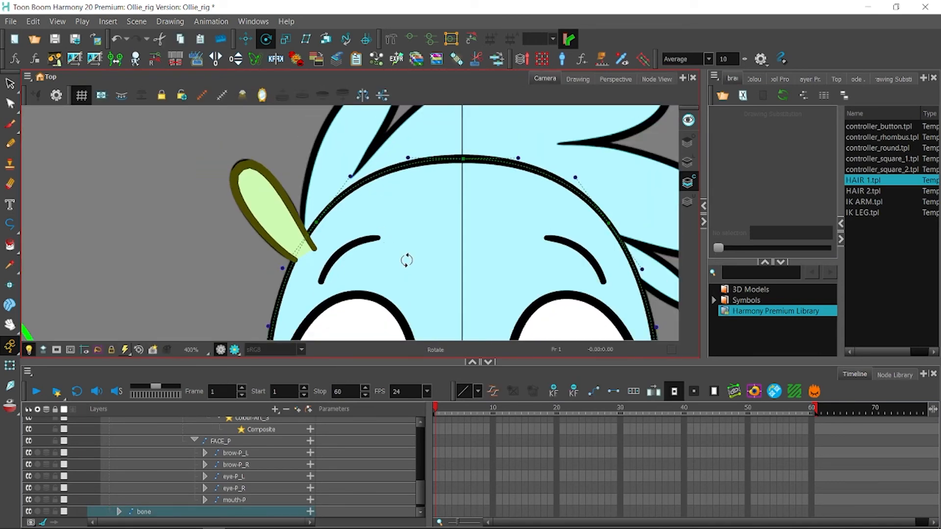
{"action": "scroll", "coordinate": [407, 260], "scroll_direction": "down", "scroll_amount": 5}
{"action": "left_click_drag", "start_coordinate": [434, 252], "coordinate": [380, 213]}
{"action": "scroll", "coordinate": [379, 213], "scroll_direction": "down", "scroll_amount": 3}
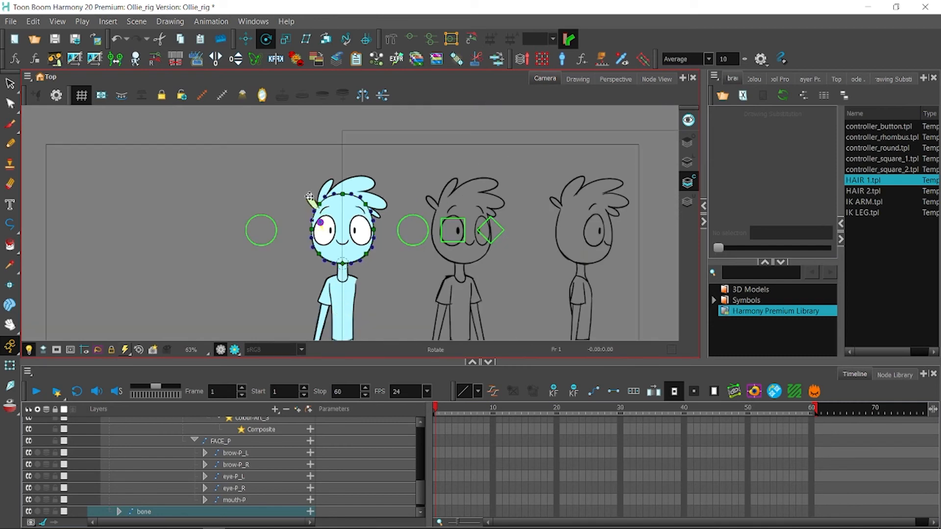
{"action": "scroll", "coordinate": [309, 196], "scroll_direction": "up", "scroll_amount": 7}
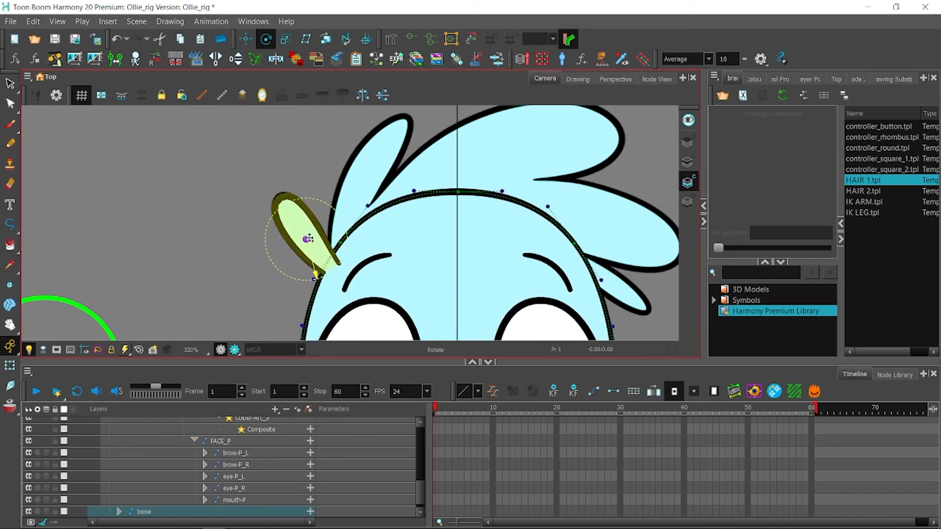
Step: Move the pivot of the peg under the lower dynamic spring to the tip of the hair_a tuft and save the scene
{"action": "left_click", "coordinate": [657, 79]}
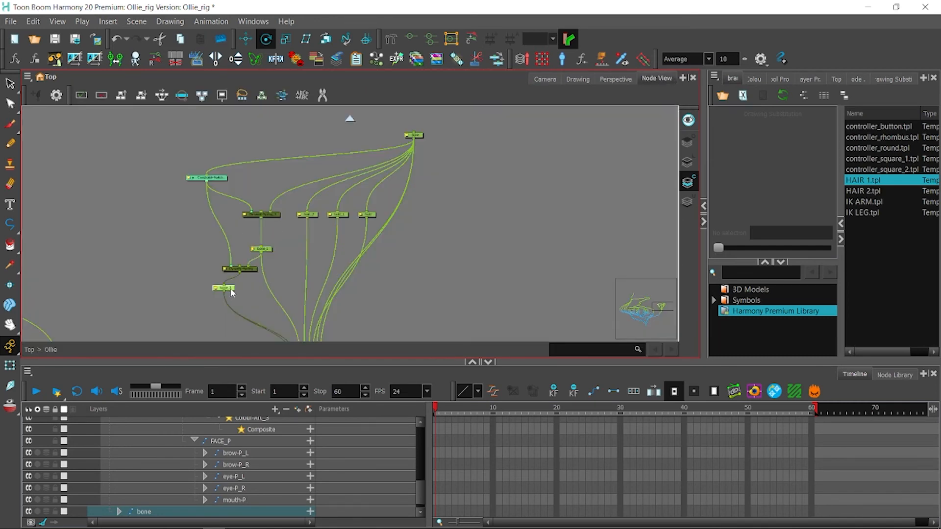
{"action": "left_click", "coordinate": [545, 79]}
{"action": "scroll", "coordinate": [474, 161], "scroll_direction": "down", "scroll_amount": 6}
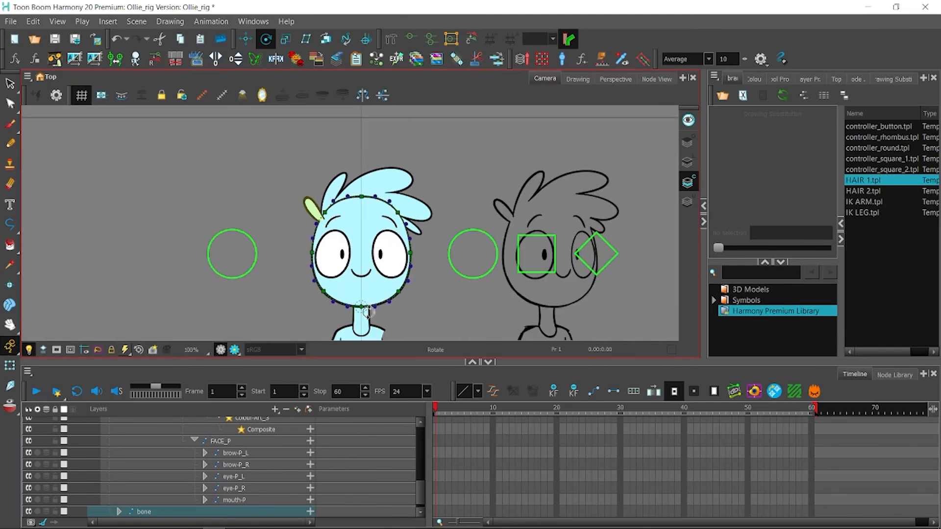
{"action": "scroll", "coordinate": [341, 242], "scroll_direction": "up", "scroll_amount": 8}
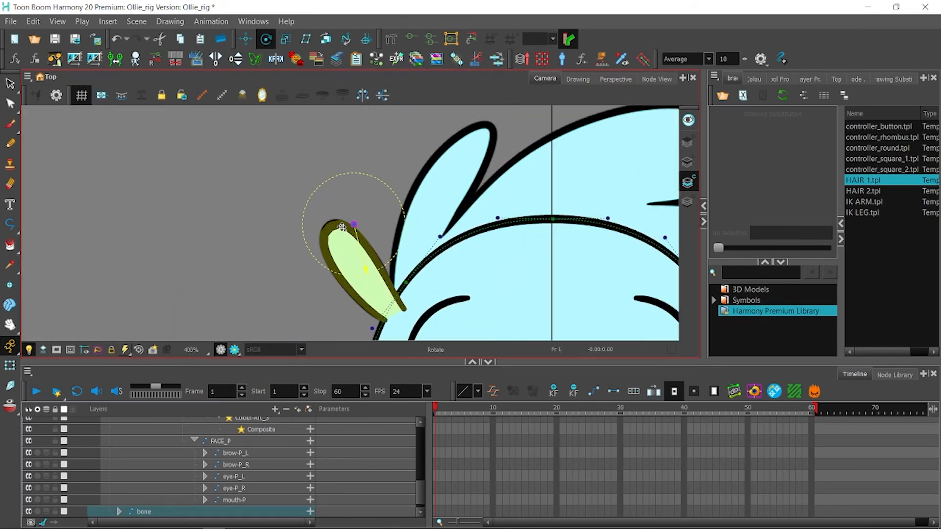
{"action": "left_click_drag", "start_coordinate": [342, 227], "coordinate": [329, 226]}
Step: Delete the leftmost of the bone template's three side-by-side pegs
{"action": "left_click", "coordinate": [656, 79]}
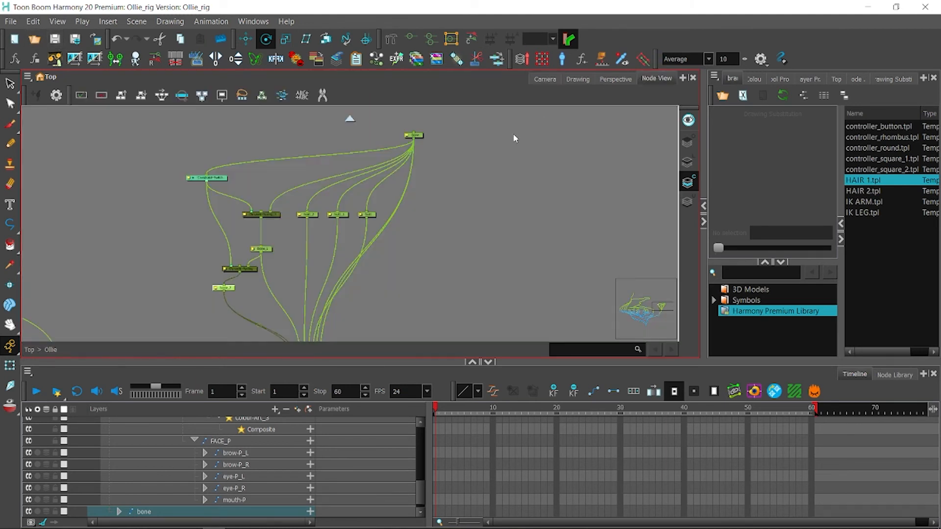
{"action": "left_click_drag", "start_coordinate": [333, 204], "coordinate": [281, 198]}
{"action": "left_click", "coordinate": [287, 181]}
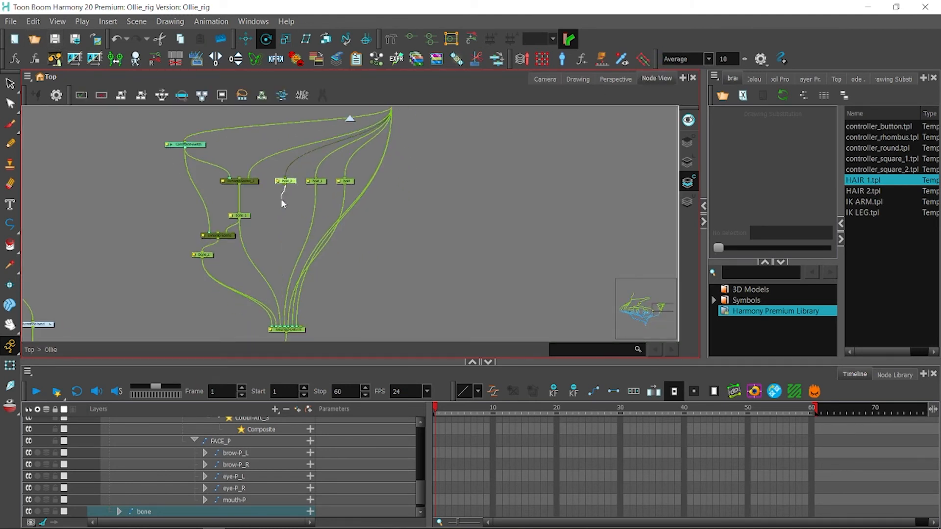
{"action": "key", "text": "Delete"}
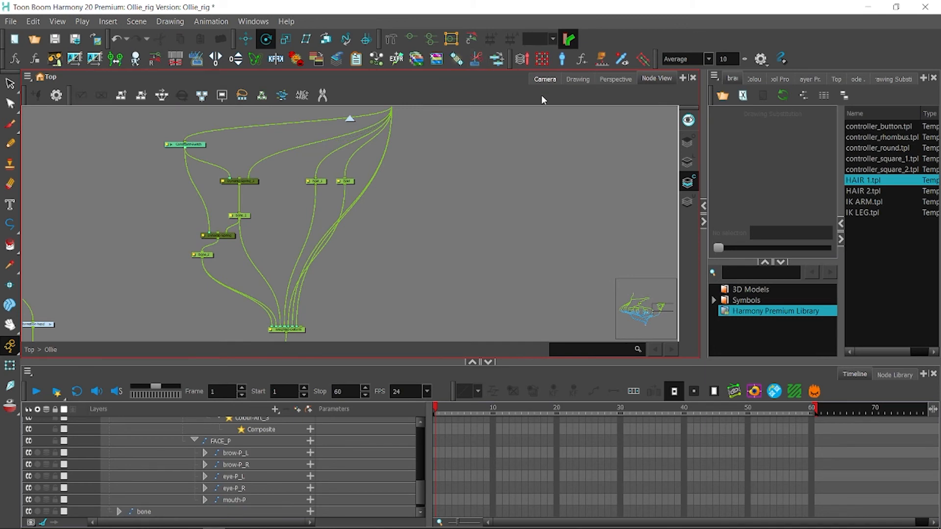
Step: Connect the hair_a drawing beneath the bone's Weighted-Deform node and reveal its layer in the timeline
{"action": "left_click", "coordinate": [545, 79]}
{"action": "mouse_move", "coordinate": [419, 477]}
{"action": "left_mouse_down"}
{"action": "mouse_move", "coordinate": [418, 451]}
{"action": "mouse_move", "coordinate": [425, 492]}
{"action": "left_mouse_up"}
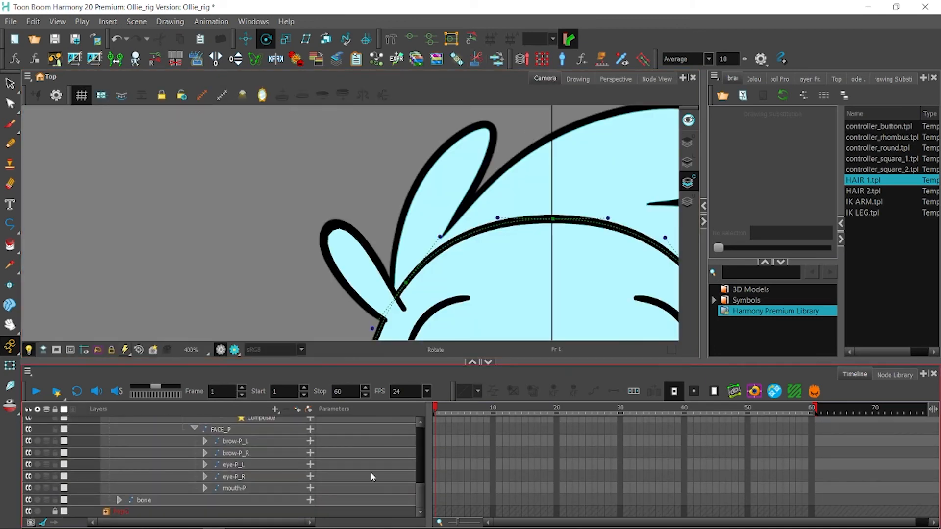
{"action": "left_click", "coordinate": [9, 365]}
{"action": "left_click", "coordinate": [383, 264]}
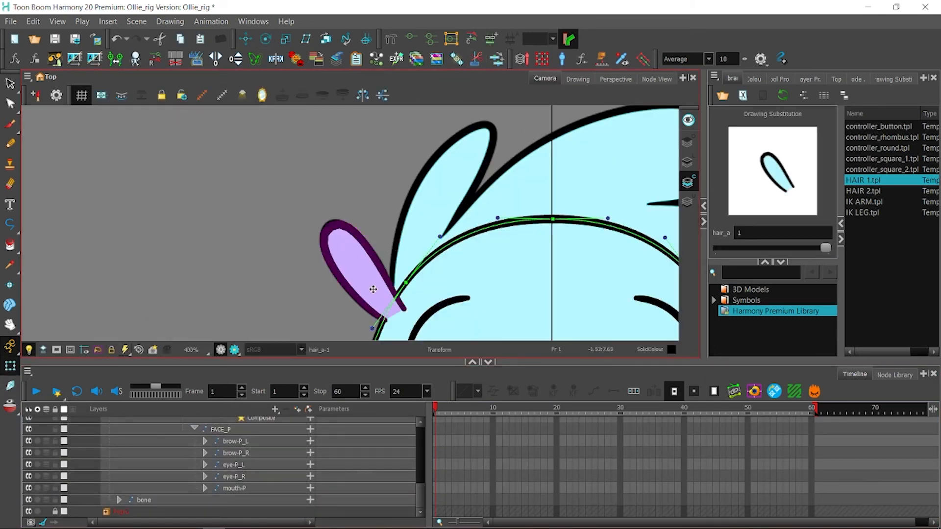
{"action": "left_click", "coordinate": [656, 79]}
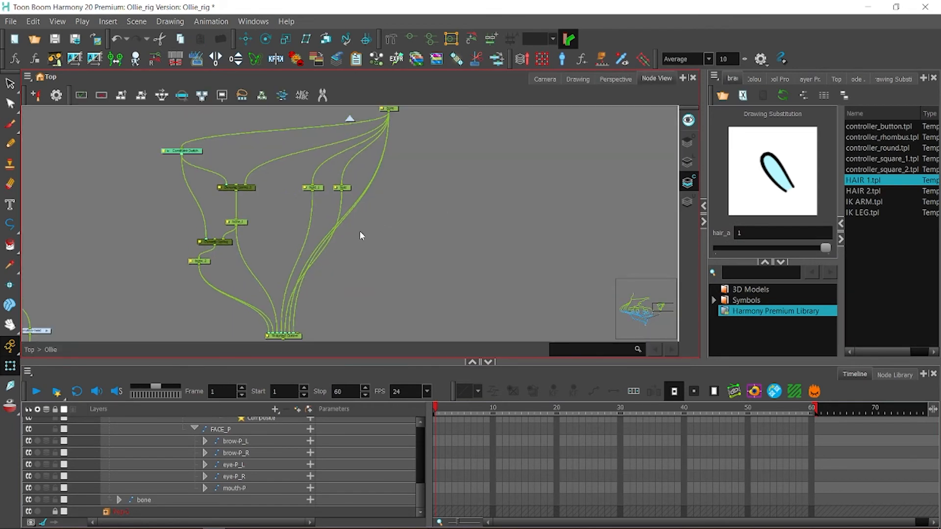
{"action": "left_click_drag", "start_coordinate": [389, 113], "coordinate": [298, 334]}
{"action": "left_click", "coordinate": [545, 79]}
{"action": "key", "text": "o"}
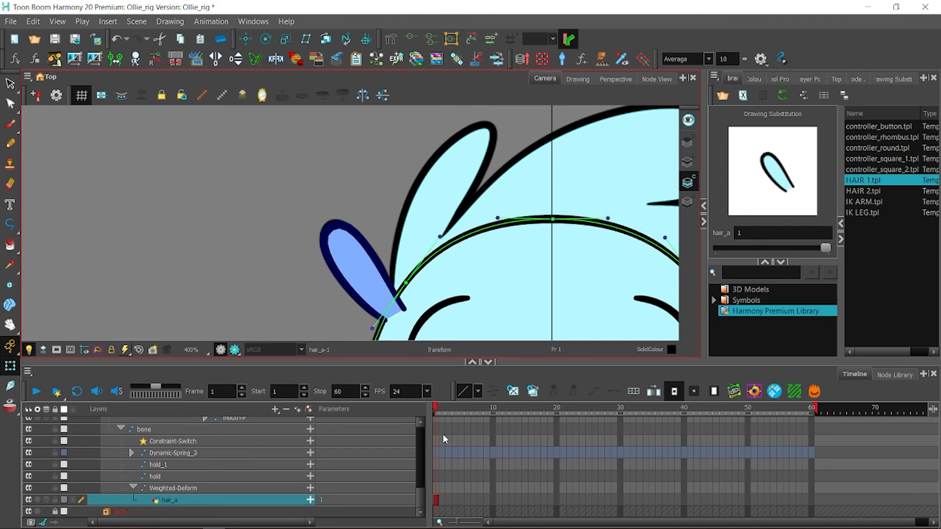
Step: Extend the hair_a drawing's exposure from frame 1 through frame 60 and save the scene
{"action": "left_click", "coordinate": [439, 499]}
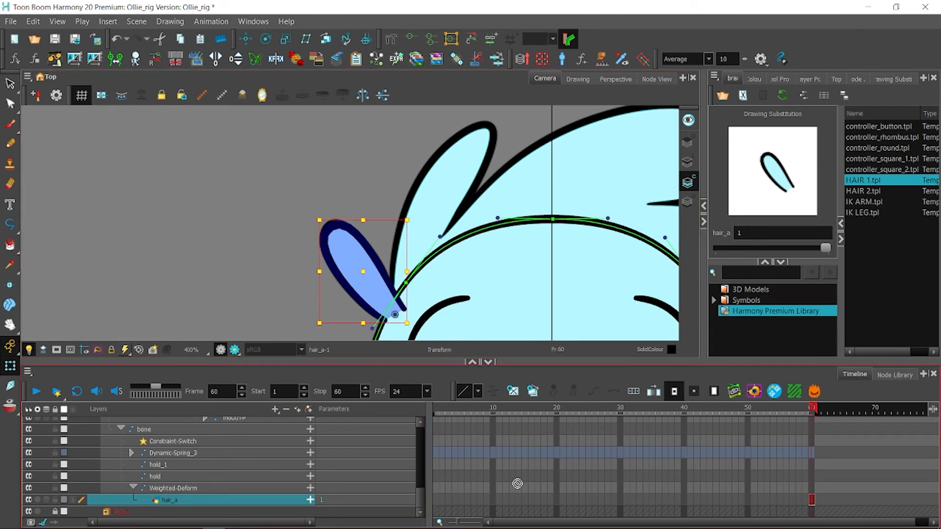
{"action": "left_click", "coordinate": [441, 501]}
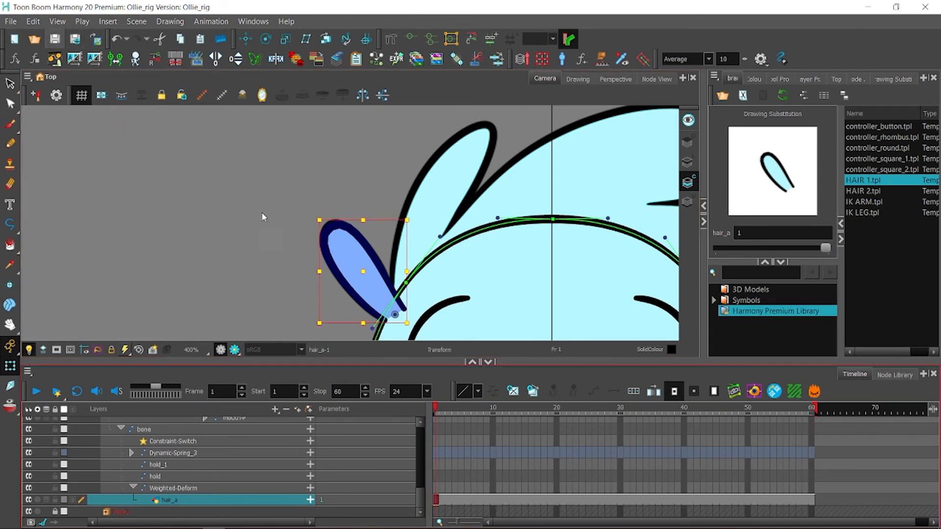
{"action": "left_click", "coordinate": [264, 217]}
Step: Key HEAD_CTRL at frame 9 and rotate it clockwise at frame 14 to tilt the head
{"action": "scroll", "coordinate": [264, 210], "scroll_direction": "down", "scroll_amount": 4}
{"action": "left_click_drag", "start_coordinate": [431, 258], "coordinate": [336, 197]}
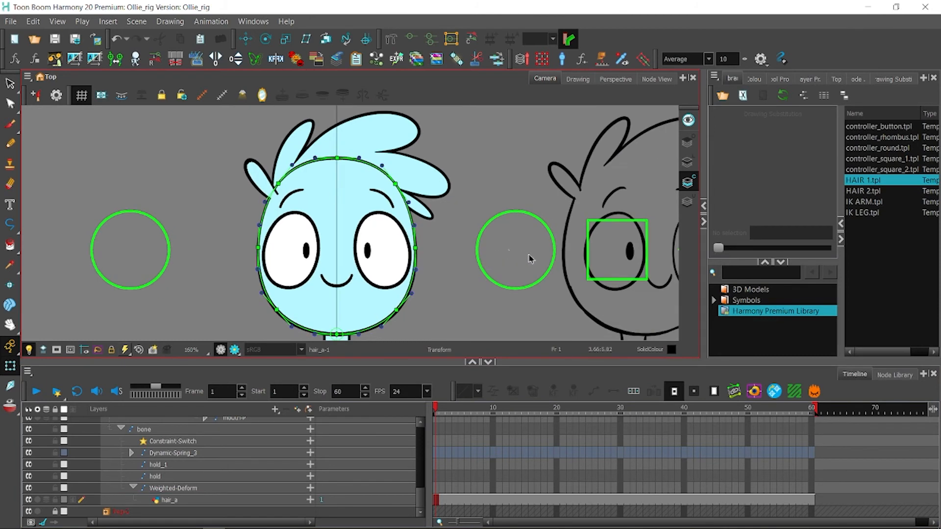
{"action": "left_click", "coordinate": [531, 259]}
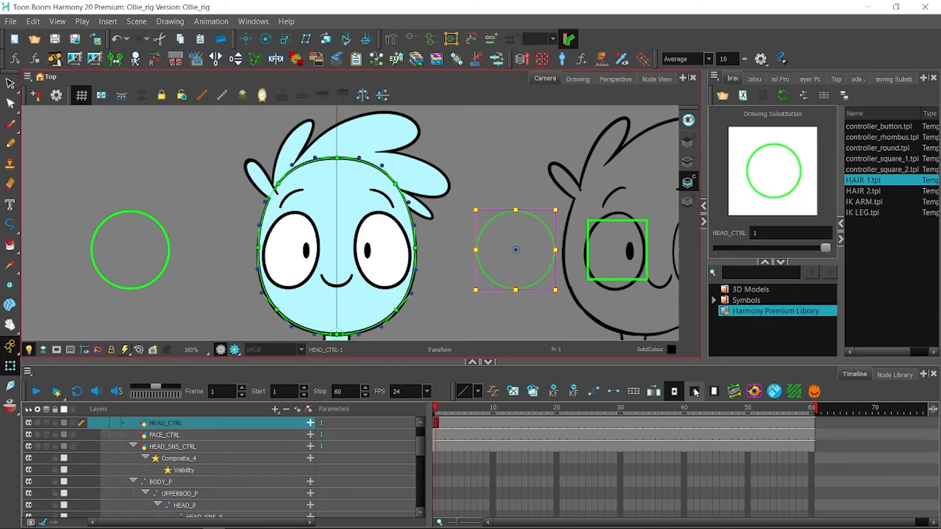
{"action": "left_click", "coordinate": [491, 410]}
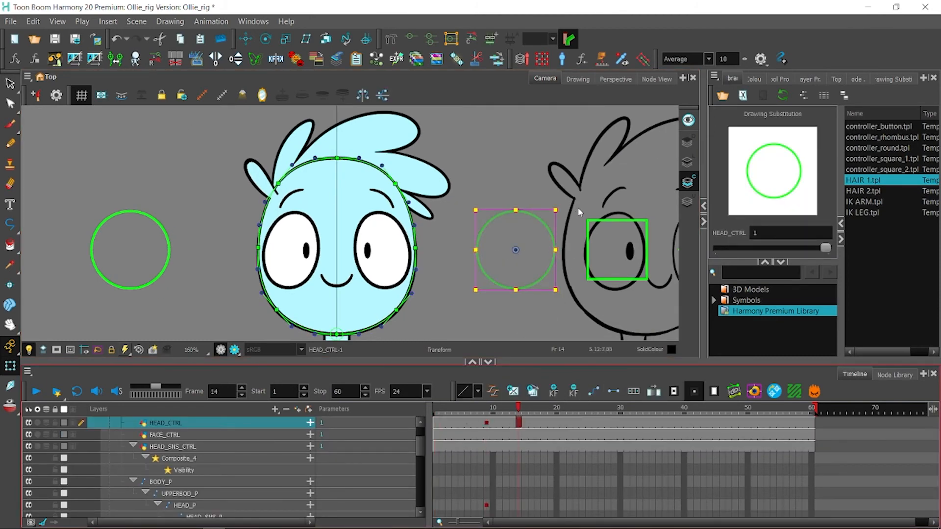
{"action": "left_click_drag", "start_coordinate": [562, 203], "coordinate": [579, 226]}
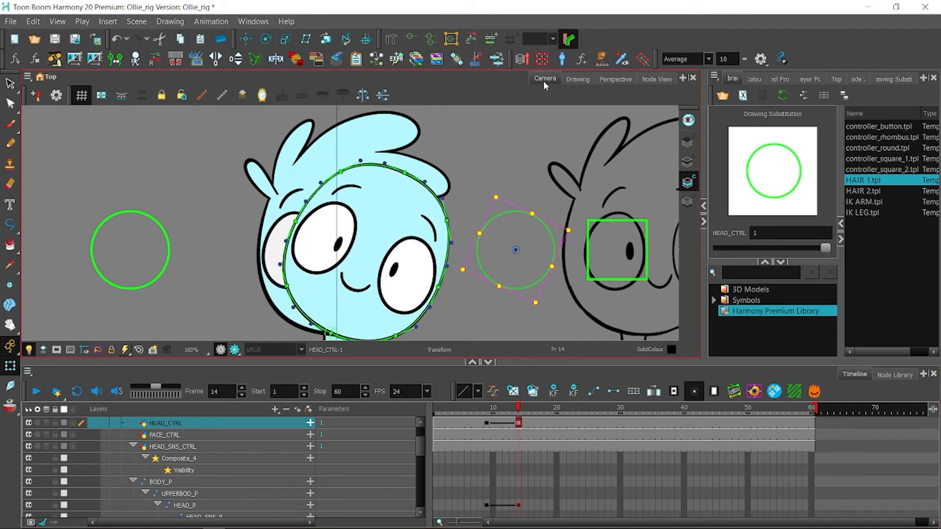
Step: Connect the bone peg to the output of the node that joins the head's two parallel branches
{"action": "left_click", "coordinate": [650, 80]}
{"action": "scroll", "coordinate": [430, 231], "scroll_direction": "up", "scroll_amount": 6}
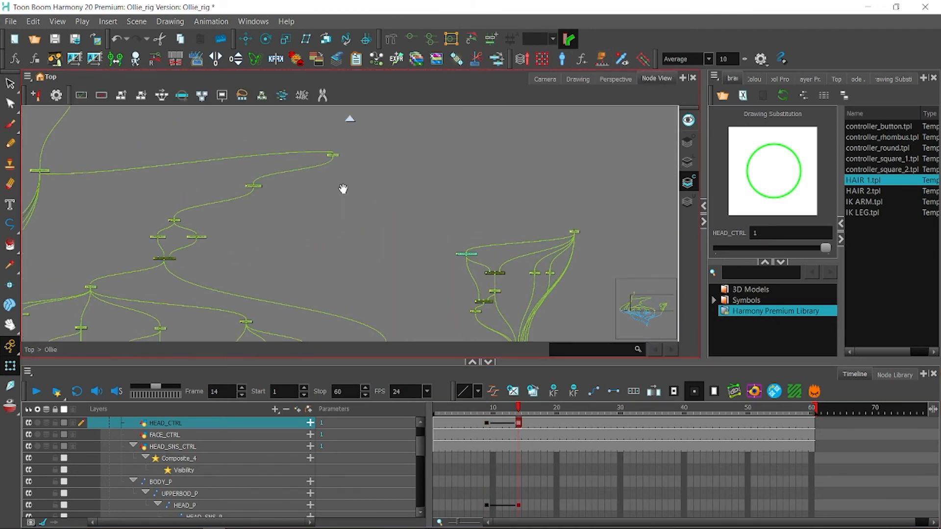
{"action": "left_click_drag", "start_coordinate": [117, 223], "coordinate": [178, 212]}
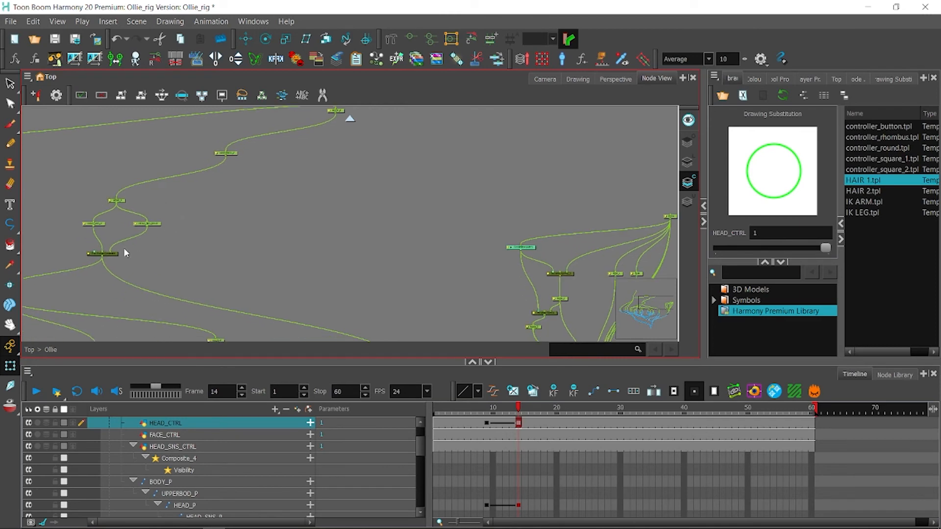
{"action": "left_click_drag", "start_coordinate": [102, 255], "coordinate": [638, 216]}
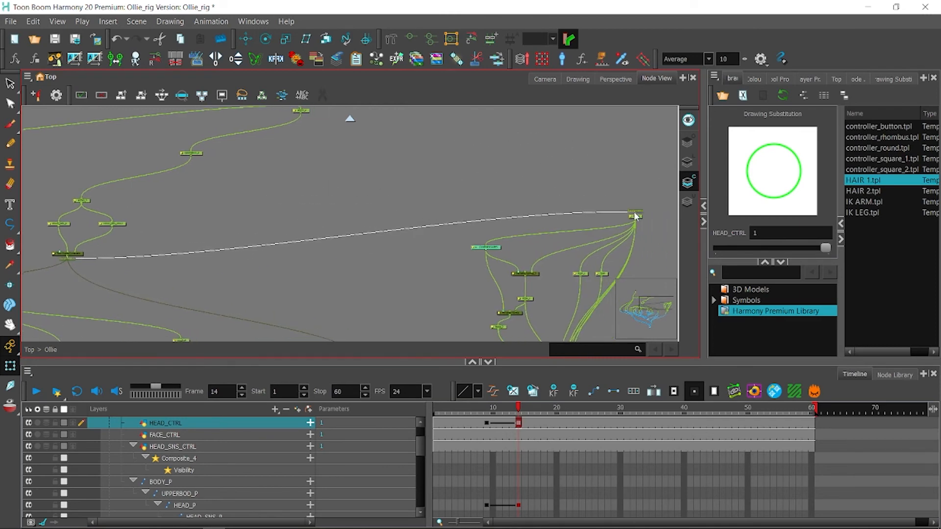
Step: Play back the head tilt from the start to check how the hair_a tuft follows the head
{"action": "left_click", "coordinate": [529, 80]}
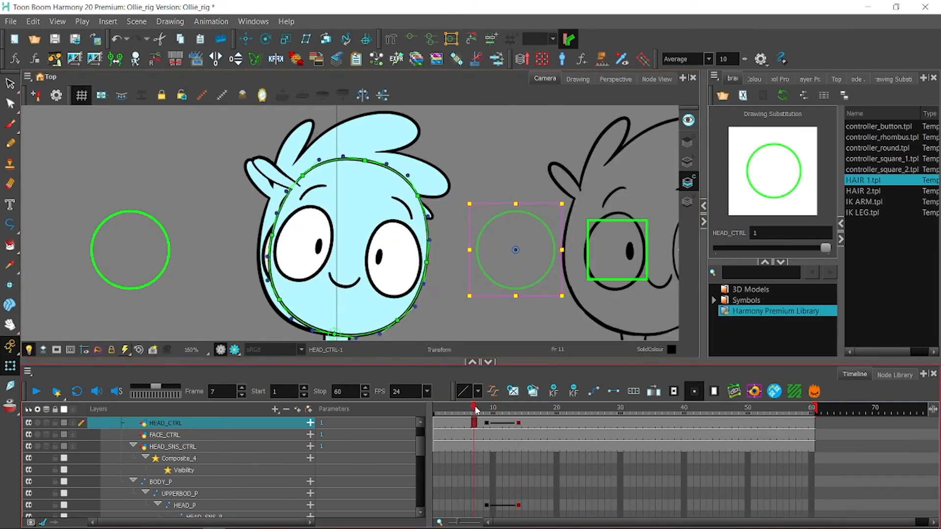
{"action": "left_click", "coordinate": [38, 391]}
{"action": "left_click", "coordinate": [41, 389]}
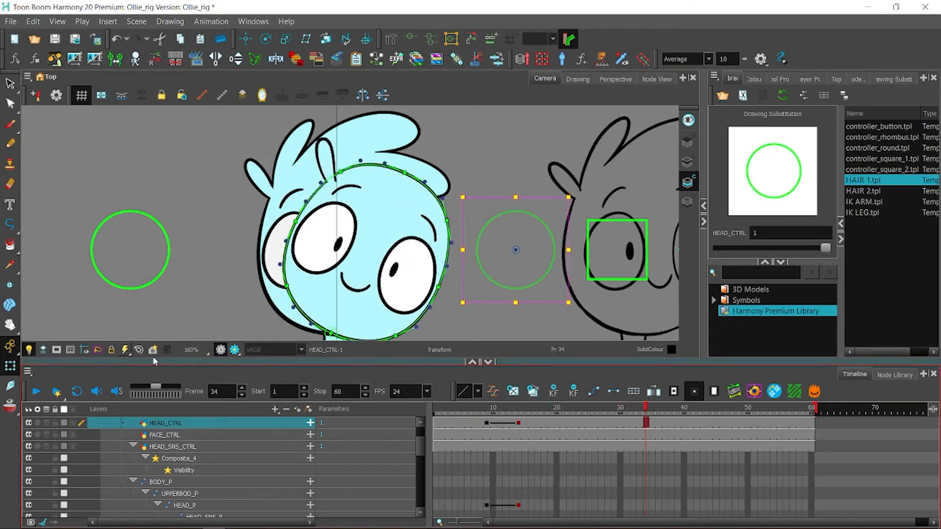
{"action": "left_click_drag", "start_coordinate": [428, 404], "coordinate": [399, 408]}
{"action": "left_click_drag", "start_coordinate": [425, 409], "coordinate": [364, 416]}
{"action": "left_click", "coordinate": [37, 394]}
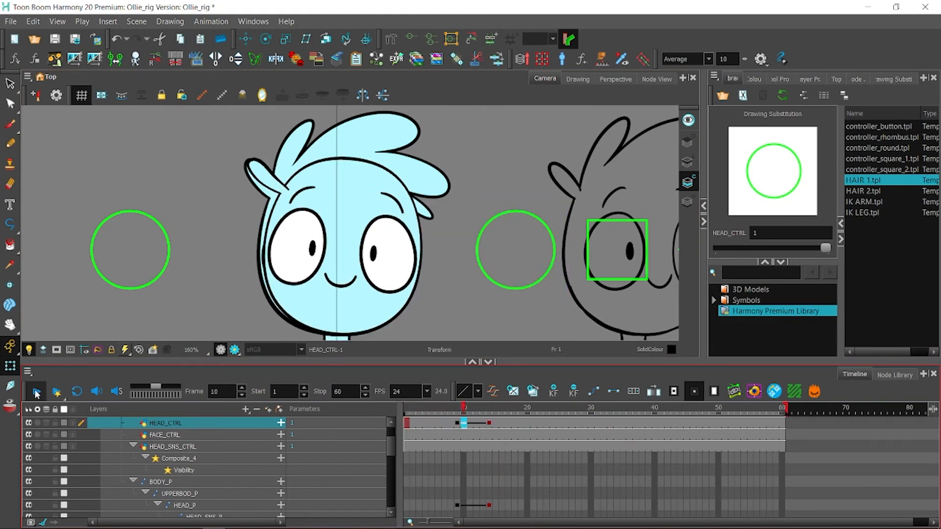
Step: Delete the test keyframes of HEAD_CTRL around frames 9 to 14
{"action": "left_click", "coordinate": [425, 415]}
{"action": "left_click_drag", "start_coordinate": [426, 415], "coordinate": [572, 422]}
{"action": "left_click_drag", "start_coordinate": [508, 423], "coordinate": [444, 423]}
{"action": "left_click", "coordinate": [574, 392]}
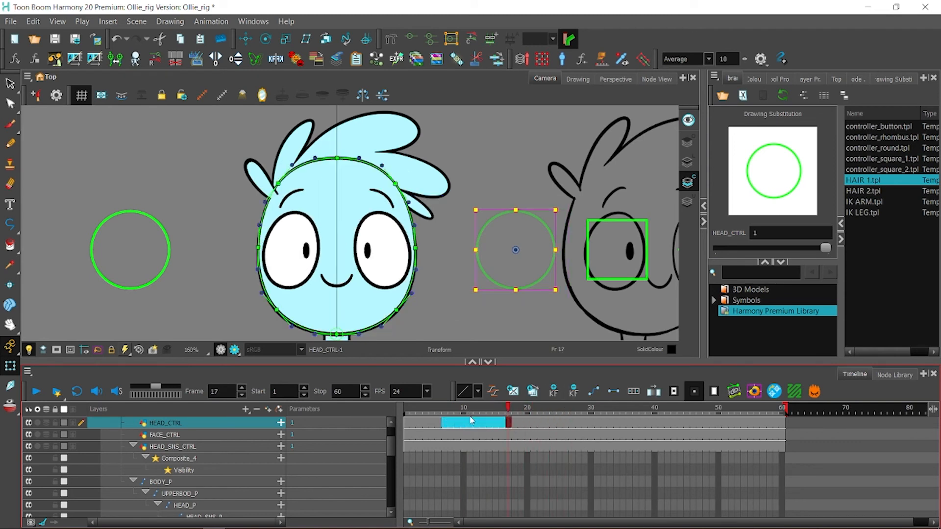
Step: Animate HEAD_CTRL from a key at frame 11 to a counterclockwise tilt at frame 15 and play back the tuft's motion
{"action": "left_click", "coordinate": [470, 421]}
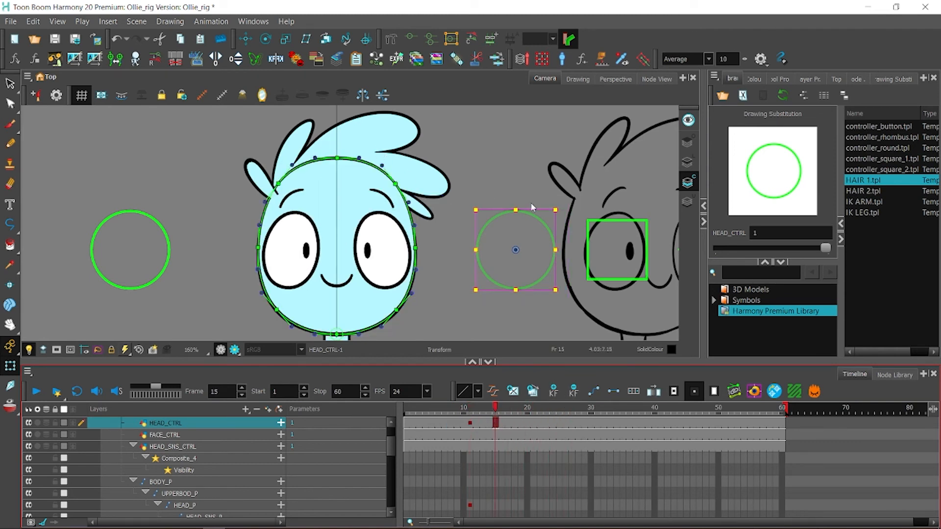
{"action": "left_click_drag", "start_coordinate": [563, 211], "coordinate": [539, 219]}
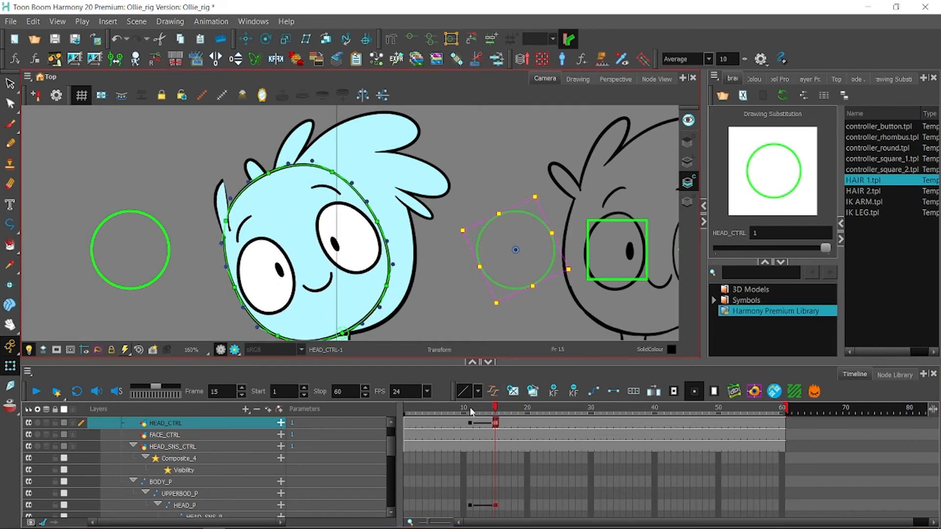
{"action": "key", "text": "Return"}
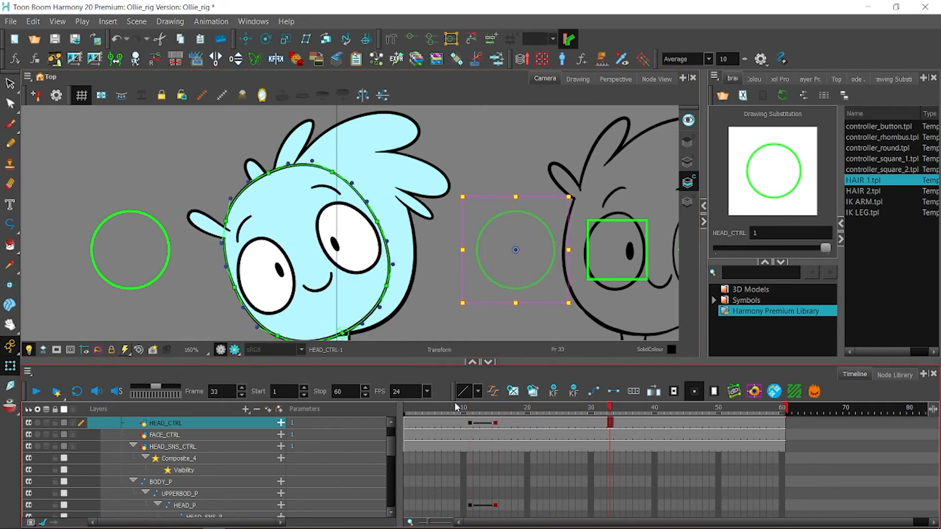
{"action": "left_click", "coordinate": [455, 408]}
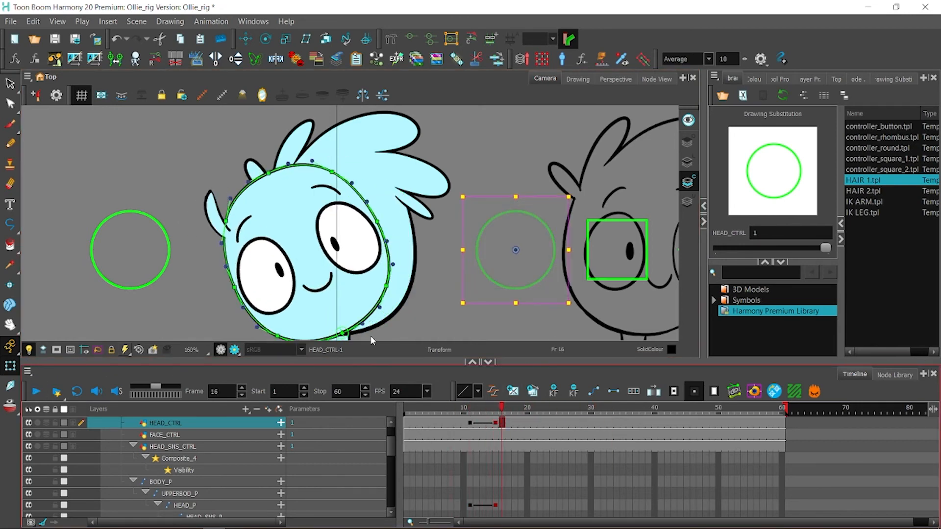
Step: Delete HEAD_CTRL's tilt keyframes within frames 11 to 19 and return to frame 1
{"action": "left_click_drag", "start_coordinate": [526, 424], "coordinate": [465, 424]}
{"action": "left_click", "coordinate": [573, 391]}
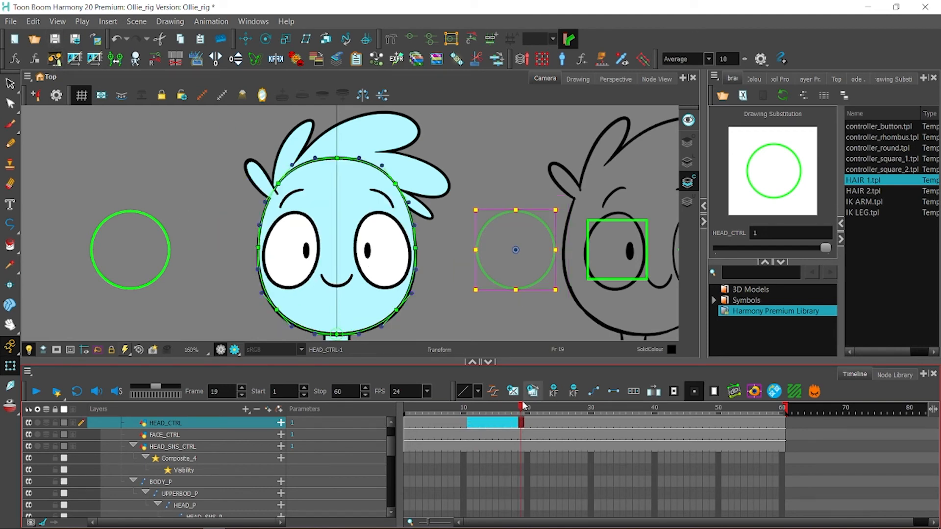
{"action": "left_click", "coordinate": [406, 423]}
{"action": "left_click", "coordinate": [510, 124]}
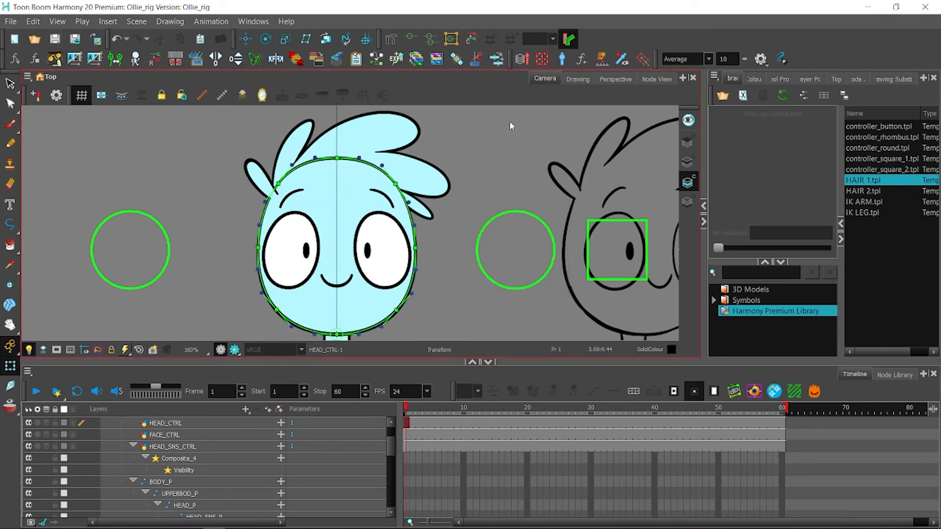
Step: Tidy the hair_a bone branch in the node network, arranging its nodes evenly beneath the top peg
{"action": "left_click", "coordinate": [391, 450]}
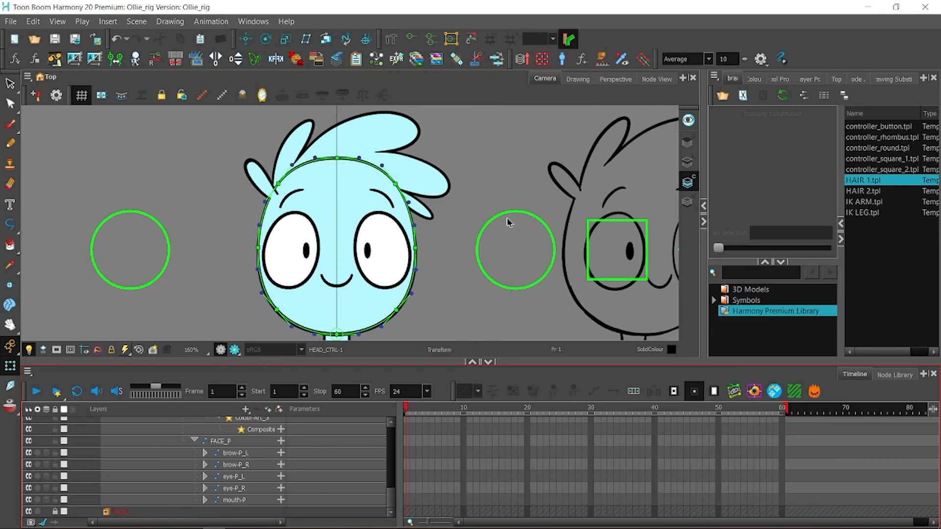
{"action": "left_click", "coordinate": [648, 82]}
{"action": "left_click_drag", "start_coordinate": [477, 185], "coordinate": [510, 189]}
{"action": "scroll", "coordinate": [509, 189], "scroll_direction": "down", "scroll_amount": 2}
{"action": "left_click_drag", "start_coordinate": [654, 238], "coordinate": [397, 183]}
{"action": "scroll", "coordinate": [392, 153], "scroll_direction": "up", "scroll_amount": 2}
{"action": "mouse_move", "coordinate": [336, 204]}
{"action": "left_mouse_down"}
{"action": "mouse_move", "coordinate": [311, 206]}
{"action": "mouse_move", "coordinate": [352, 203]}
{"action": "left_mouse_up"}
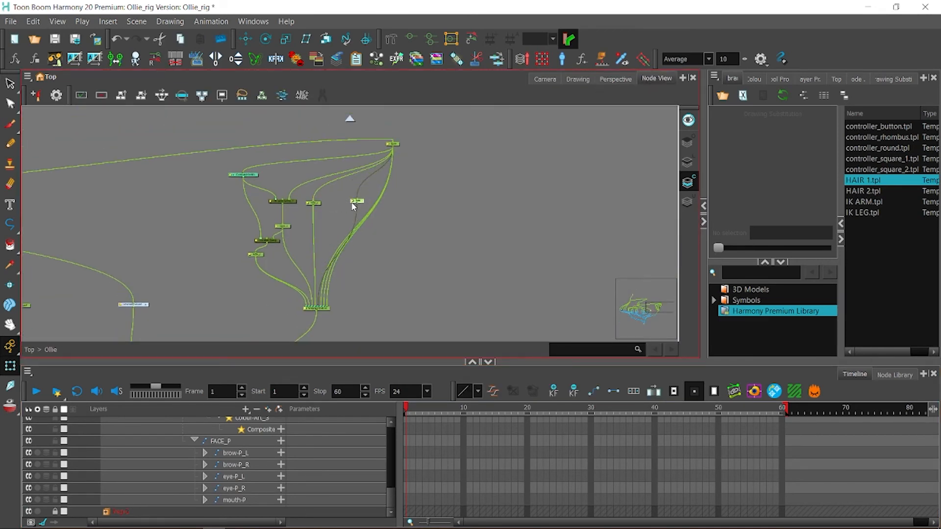
{"action": "left_click_drag", "start_coordinate": [400, 147], "coordinate": [394, 148]}
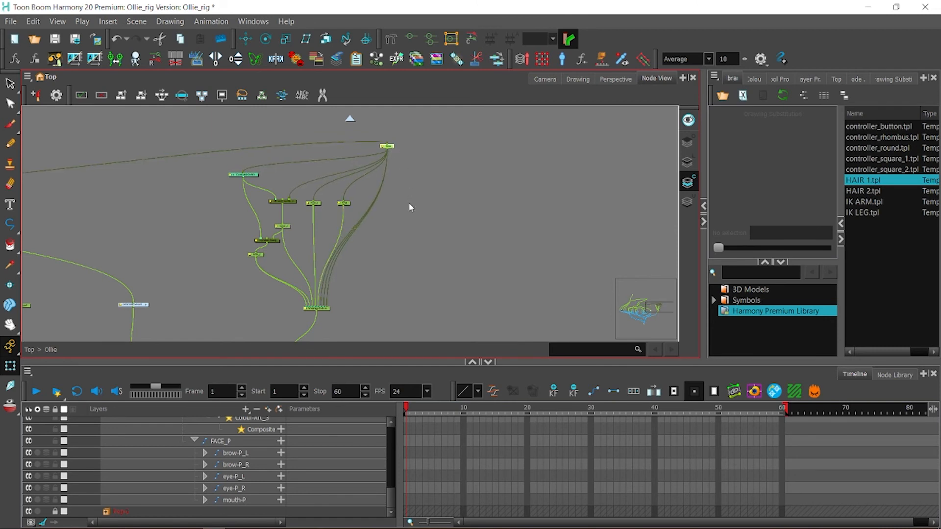
{"action": "left_click", "coordinate": [410, 207]}
Step: Align the hair_a drawing node below the branch's Weighted-Deform node and save the scene
{"action": "left_click_drag", "start_coordinate": [383, 243], "coordinate": [375, 198]}
{"action": "left_click_drag", "start_coordinate": [344, 254], "coordinate": [338, 224]}
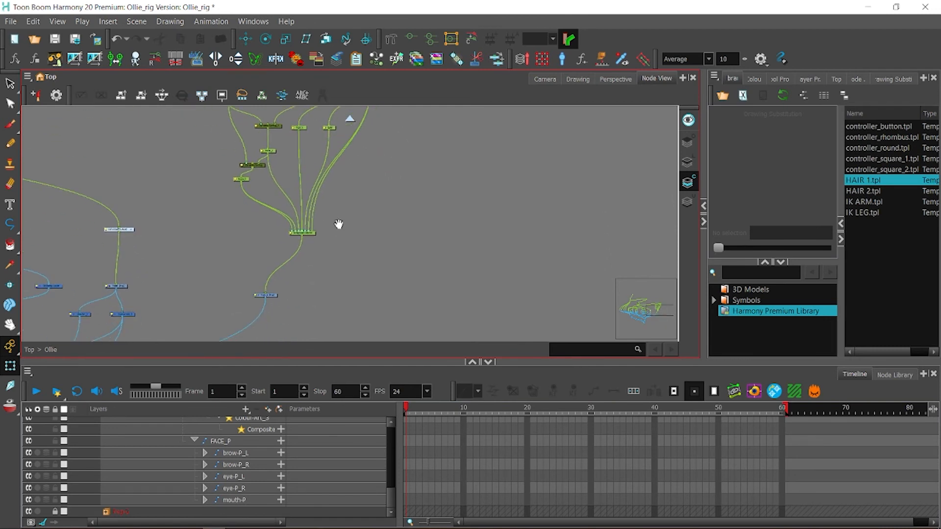
{"action": "left_click_drag", "start_coordinate": [272, 296], "coordinate": [312, 290]}
{"action": "scroll", "coordinate": [356, 245], "scroll_direction": "down", "scroll_amount": 2}
{"action": "left_click_drag", "start_coordinate": [376, 216], "coordinate": [360, 251]}
{"action": "scroll", "coordinate": [360, 251], "scroll_direction": "up", "scroll_amount": 1}
{"action": "left_click", "coordinate": [55, 41]}
Step: Rename the top peg of the hair_a branch from bone to hair_a_p
{"action": "left_click", "coordinate": [545, 79]}
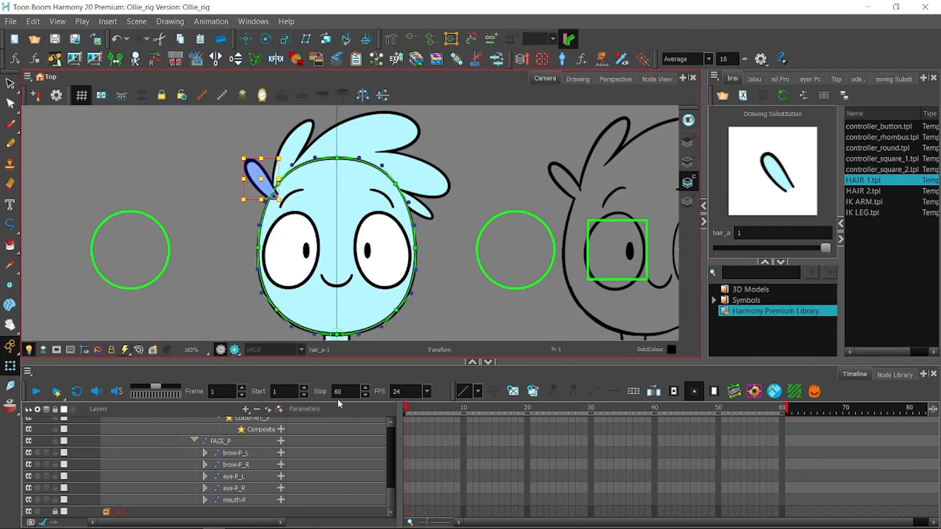
{"action": "left_click", "coordinate": [654, 80]}
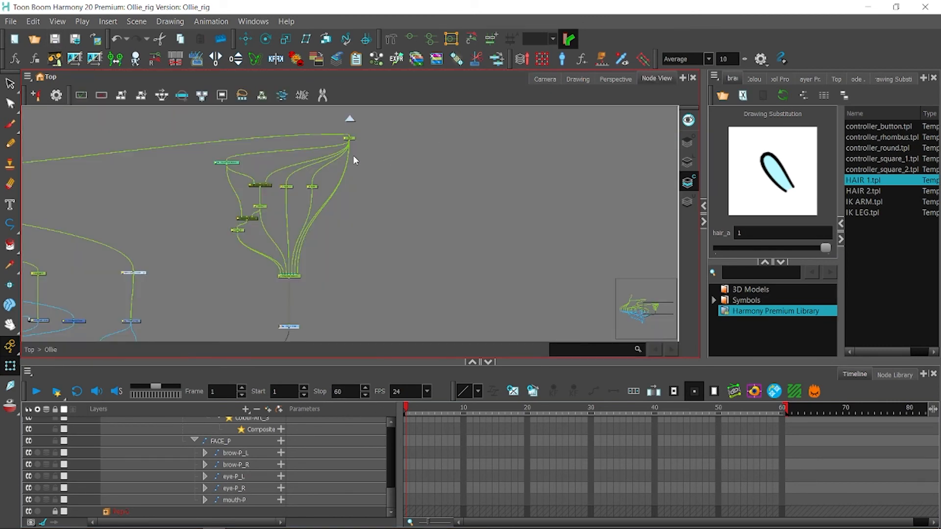
{"action": "left_click", "coordinate": [369, 133]}
{"action": "left_click", "coordinate": [544, 78]}
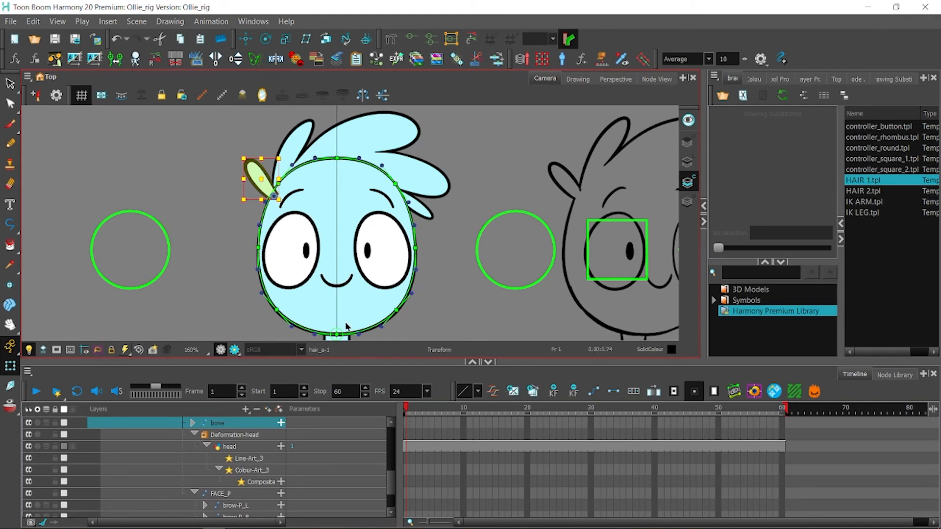
{"action": "left_click", "coordinate": [659, 79]}
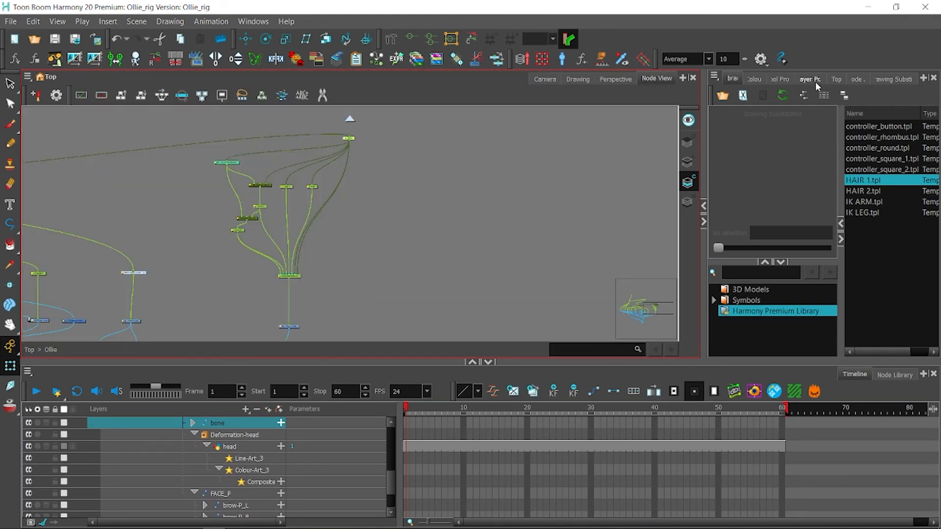
{"action": "left_click", "coordinate": [815, 80]}
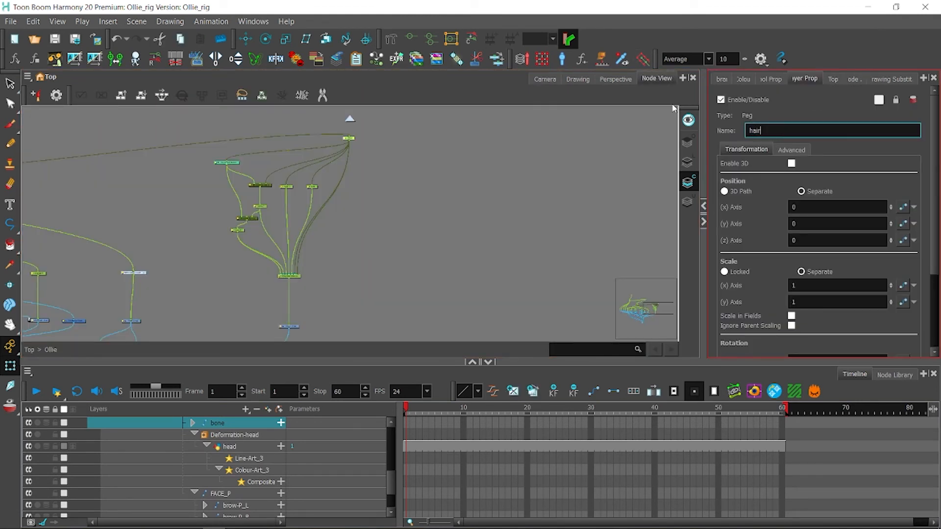
{"action": "left_click", "coordinate": [553, 80]}
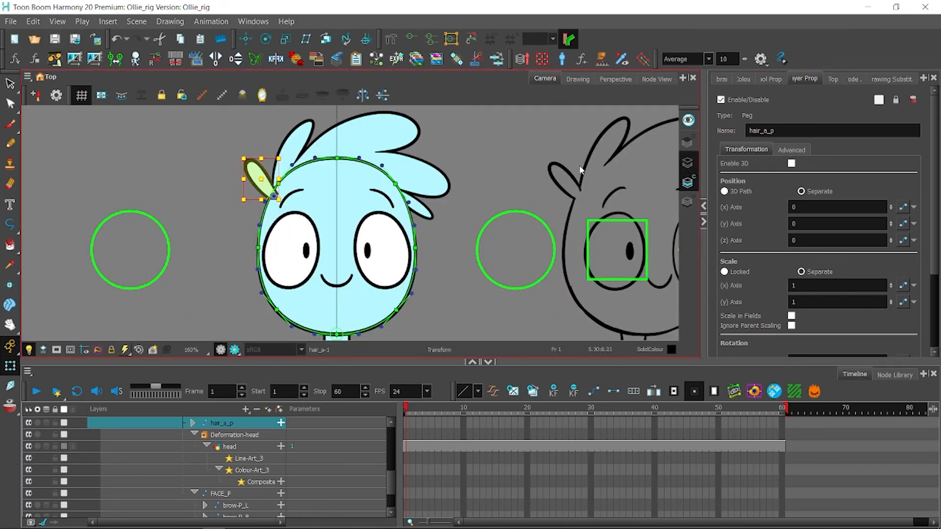
Step: Duplicate the hair_a_p branch, place the copy beside the original and wire it to the original's Constraint-Switch
{"action": "right_click", "coordinate": [214, 423]}
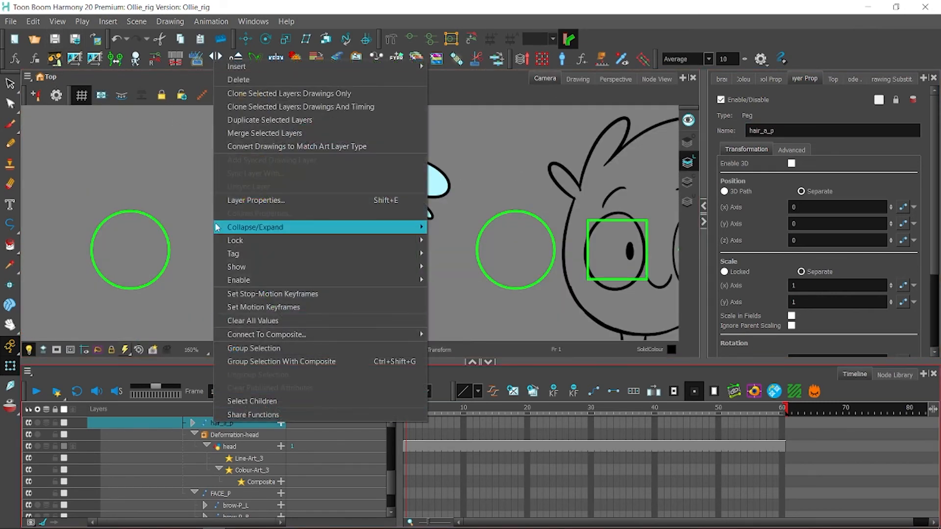
{"action": "left_click", "coordinate": [257, 122]}
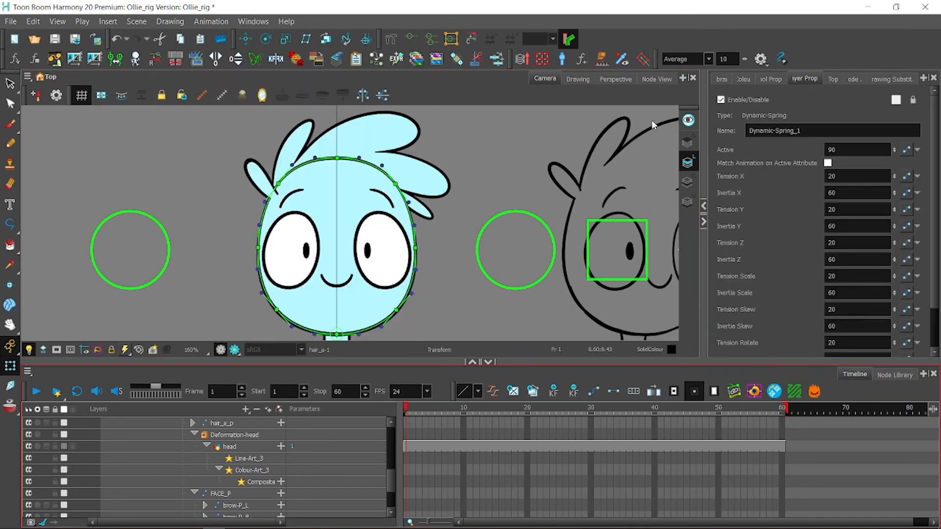
{"action": "left_click", "coordinate": [657, 79]}
{"action": "left_click_drag", "start_coordinate": [354, 138], "coordinate": [504, 135]}
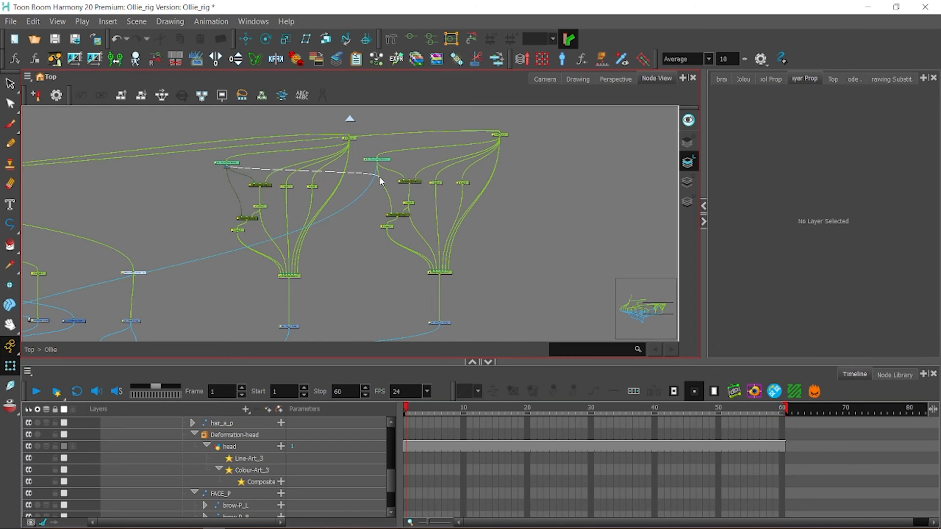
{"action": "left_click_drag", "start_coordinate": [380, 181], "coordinate": [377, 165]}
{"action": "left_click_drag", "start_coordinate": [544, 177], "coordinate": [133, 298]}
Step: Reshape the duplicated tuft's contour to match the taller second hair tuft, with a rounded tip and slanted base
{"action": "left_click", "coordinate": [545, 79]}
{"action": "left_click", "coordinate": [10, 104]}
{"action": "left_click", "coordinate": [250, 245]}
{"action": "left_click", "coordinate": [770, 79]}
{"action": "left_click_drag", "start_coordinate": [280, 310], "coordinate": [291, 306]}
{"action": "left_click", "coordinate": [282, 206]}
{"action": "left_click_drag", "start_coordinate": [268, 260], "coordinate": [272, 315]}
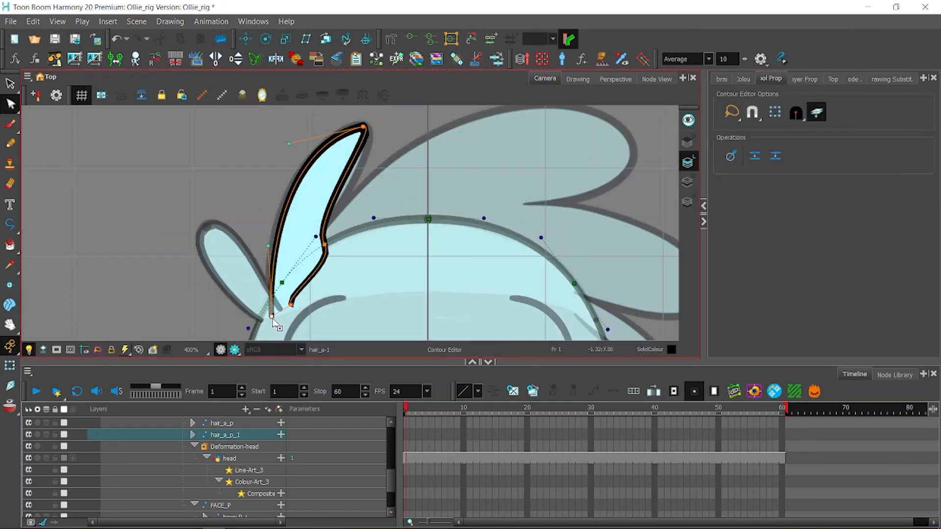
{"action": "left_click_drag", "start_coordinate": [322, 237], "coordinate": [343, 196]}
{"action": "left_click_drag", "start_coordinate": [325, 138], "coordinate": [293, 144]}
{"action": "left_click_drag", "start_coordinate": [239, 265], "coordinate": [227, 259]}
{"action": "left_click_drag", "start_coordinate": [277, 124], "coordinate": [294, 128]}
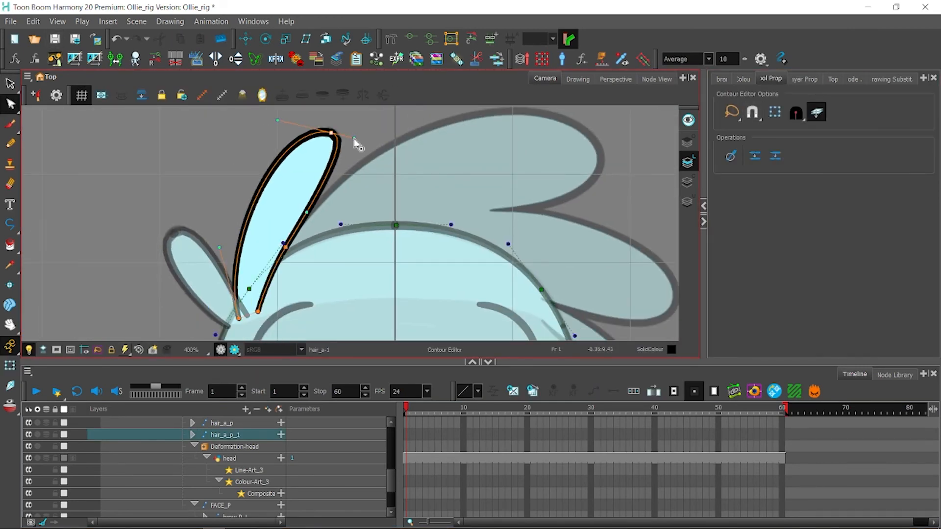
Step: Reshape the open base of the hair_a drawing so its fill edge curves outward between the two line ends
{"action": "left_click", "coordinate": [10, 83]}
{"action": "left_click", "coordinate": [656, 79]}
{"action": "left_click", "coordinate": [544, 79]}
{"action": "left_click", "coordinate": [190, 168]}
{"action": "left_click", "coordinate": [10, 104]}
{"action": "left_click", "coordinate": [142, 215]}
{"action": "left_click_drag", "start_coordinate": [186, 255], "coordinate": [197, 264]}
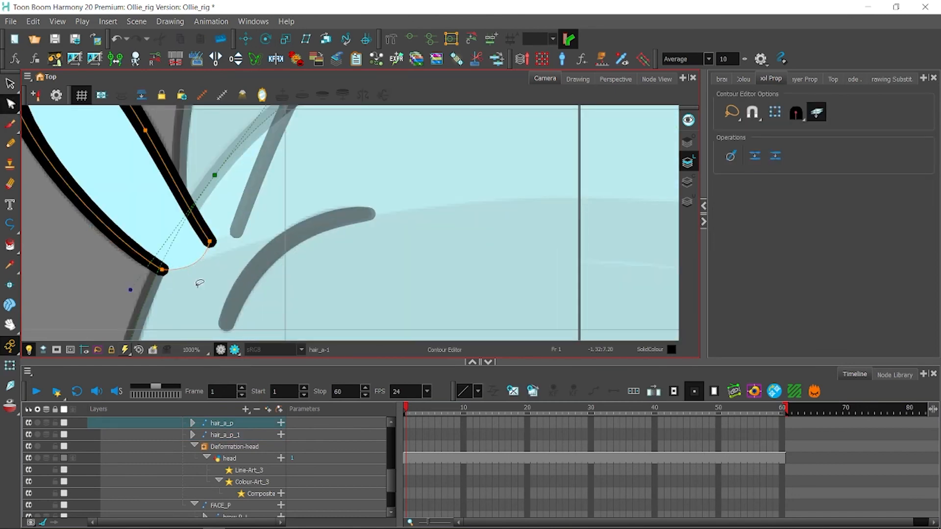
Step: Rename the duplicated tuft's peg to hair_b_p and save the scene
{"action": "left_click", "coordinate": [657, 79]}
{"action": "left_click", "coordinate": [545, 79]}
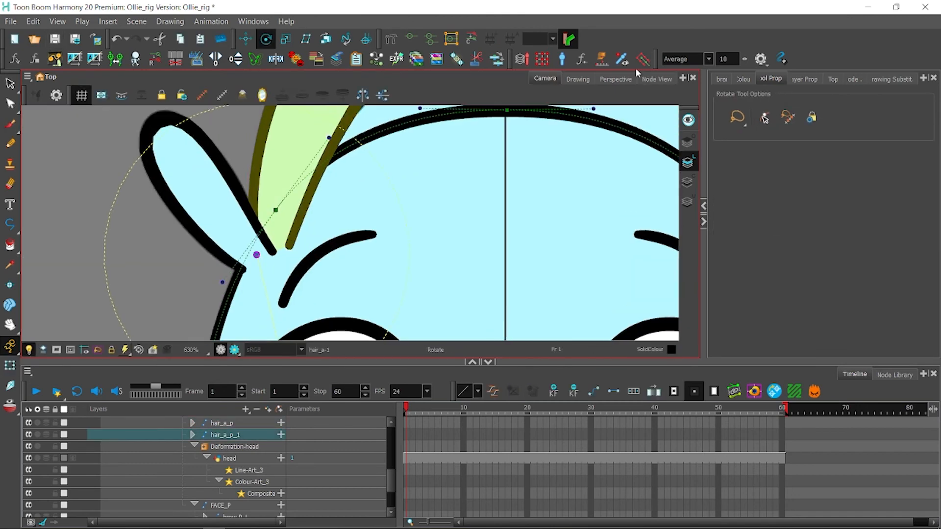
{"action": "left_click", "coordinate": [804, 79]}
{"action": "double_click", "coordinate": [784, 131]}
{"action": "type", "text": "hair_b_p"}
{"action": "left_click", "coordinate": [657, 79]}
{"action": "left_click", "coordinate": [261, 230]}
{"action": "key", "text": "ctrl+s"}
Step: Add HEAD_CTRL keys at frames 34 and 38 that bring the tilted head back upright, and play back the motion
{"action": "left_click", "coordinate": [545, 79]}
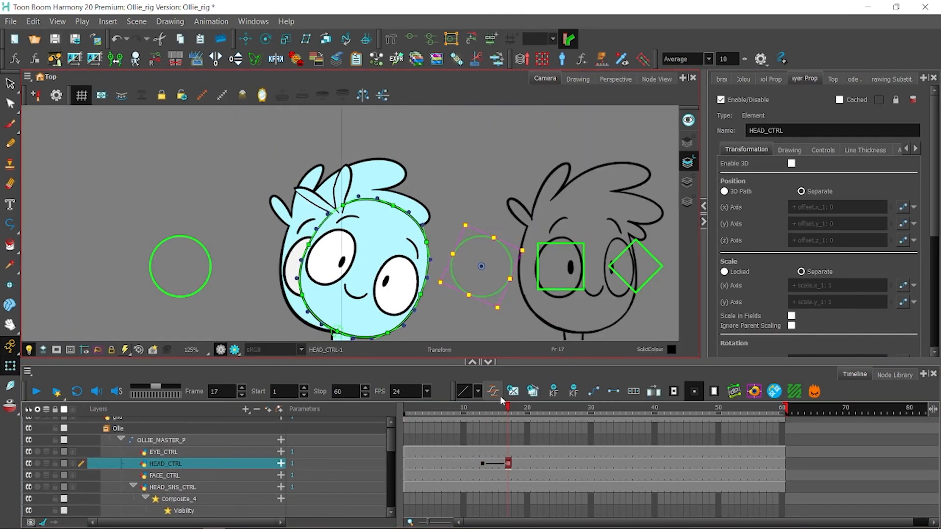
{"action": "left_click_drag", "start_coordinate": [483, 463], "coordinate": [640, 466]}
{"action": "left_click", "coordinate": [680, 464]}
{"action": "left_click", "coordinate": [37, 392]}
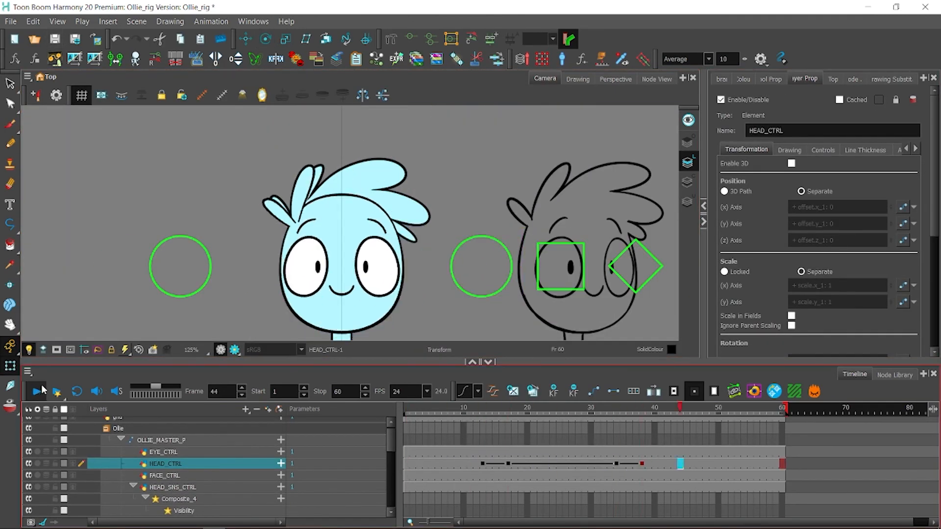
Step: Set the Active value of hair_a's Dynamic-Spring to 80 and play back the swing of both tufts in a loop
{"action": "left_click", "coordinate": [657, 79]}
{"action": "left_click", "coordinate": [319, 176]}
{"action": "left_click", "coordinate": [510, 174]}
{"action": "left_click", "coordinate": [545, 79]}
{"action": "left_click", "coordinate": [37, 392]}
{"action": "left_click", "coordinate": [770, 464]}
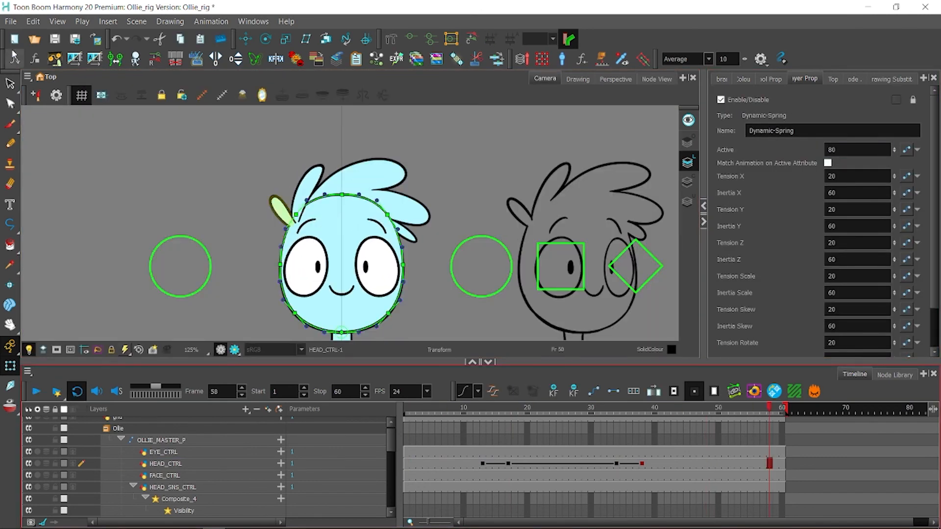
Step: Save the scene and duplicate the hair_b_p branch for the third hair tuft
{"action": "left_click", "coordinate": [657, 79]}
{"action": "left_click", "coordinate": [545, 79]}
{"action": "key", "text": "ctrl+s"}
{"action": "scroll", "coordinate": [297, 456], "scroll_direction": "down", "scroll_amount": 10}
{"action": "left_click", "coordinate": [656, 79]}
{"action": "left_click", "coordinate": [321, 174]}
{"action": "key", "text": "ctrl+shift+s"}
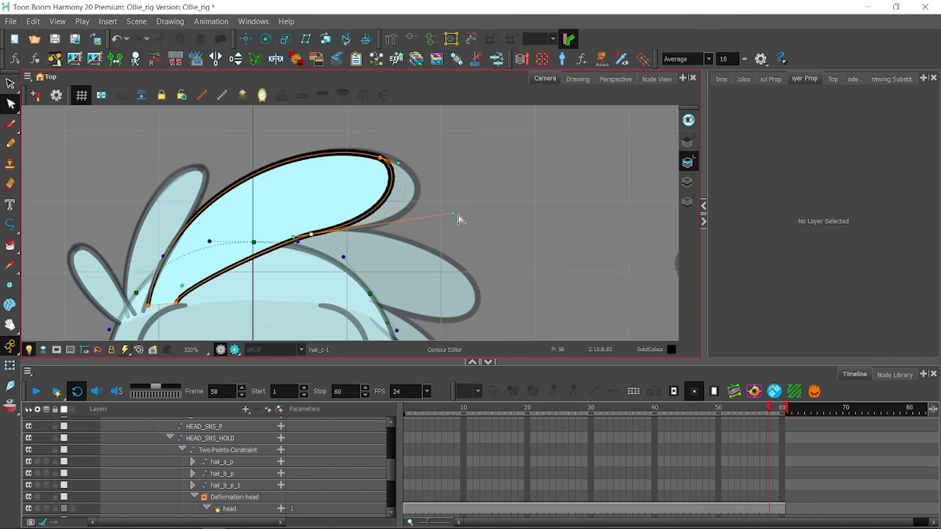
Step: Reshape the hair_c contour to match the large upper tuft sweeping over the head
{"action": "left_click_drag", "start_coordinate": [459, 217], "coordinate": [465, 216]}
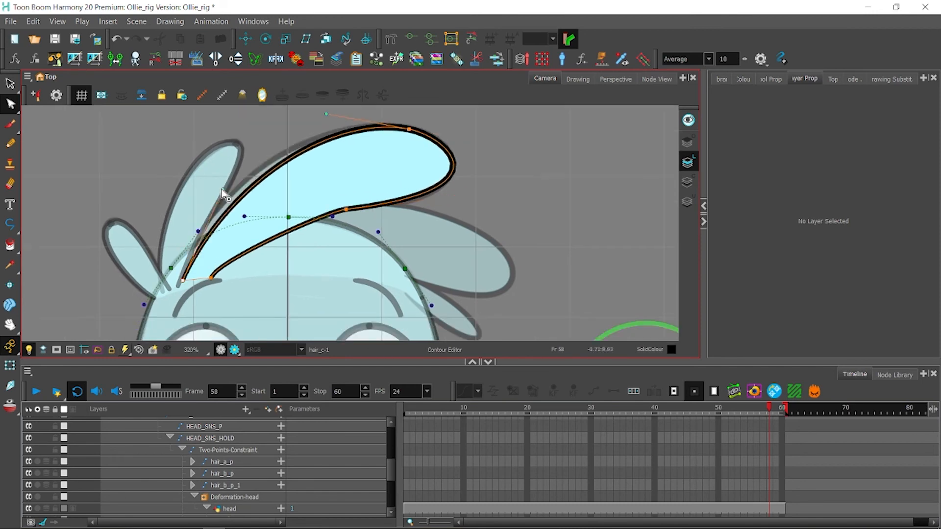
{"action": "left_click_drag", "start_coordinate": [211, 278], "coordinate": [253, 264]}
{"action": "left_click_drag", "start_coordinate": [346, 210], "coordinate": [372, 207]}
{"action": "left_click_drag", "start_coordinate": [497, 194], "coordinate": [500, 185]}
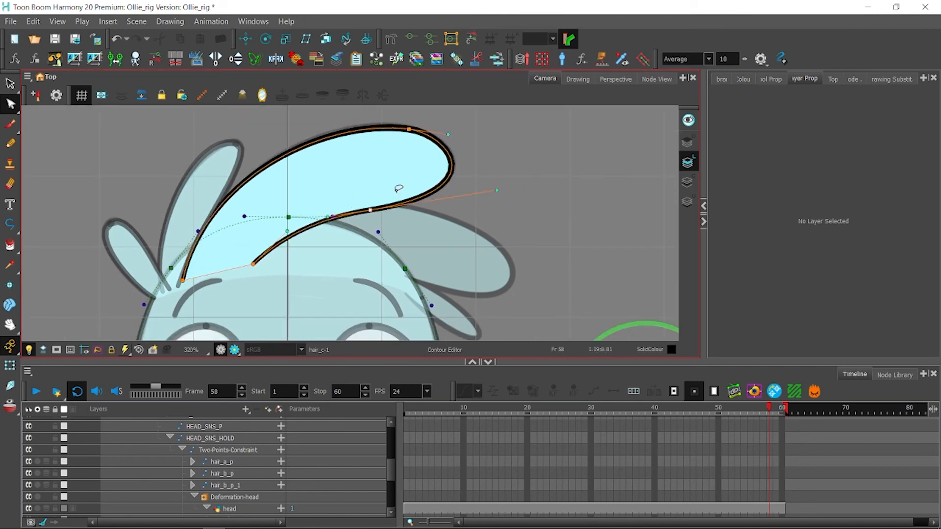
{"action": "left_click_drag", "start_coordinate": [410, 129], "coordinate": [407, 123]}
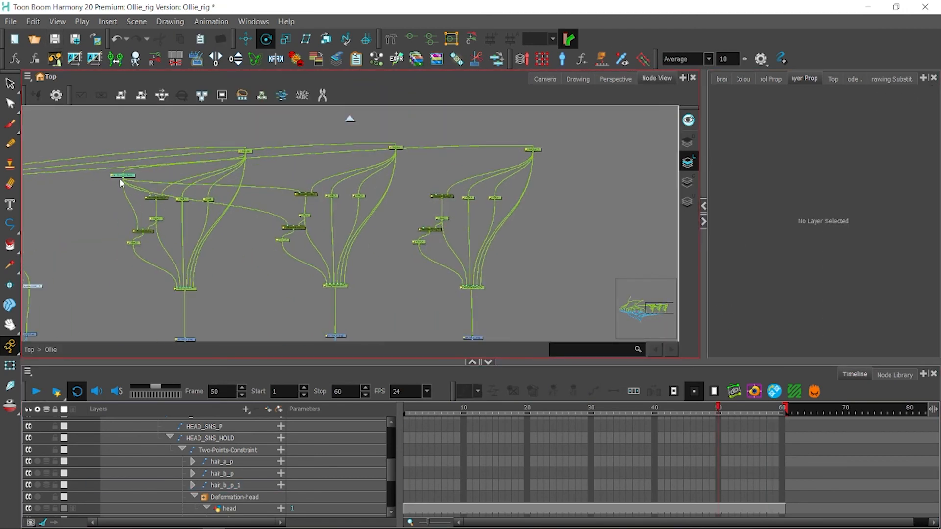
Step: Connect hair_a's Constraint-Switch to the hair_c branch so one switch drives all three tufts
{"action": "left_click_drag", "start_coordinate": [120, 180], "coordinate": [274, 170]}
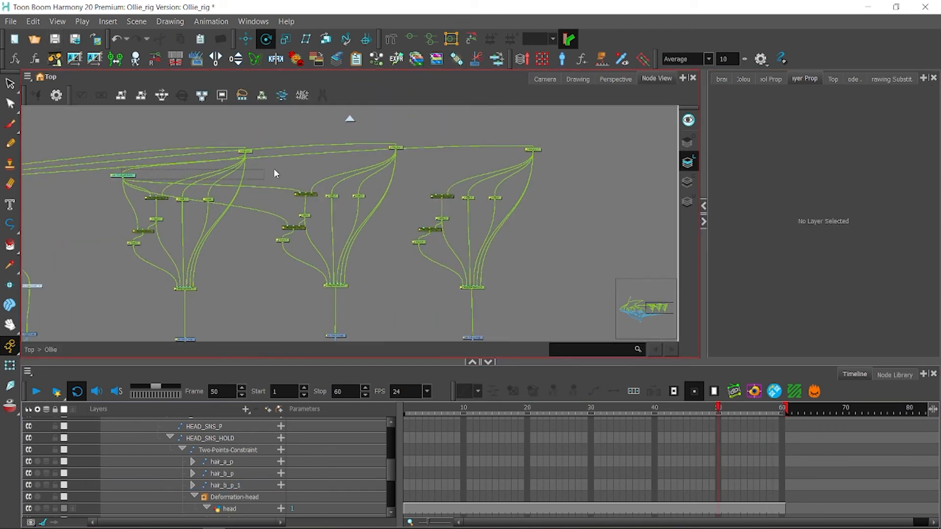
{"action": "left_click_drag", "start_coordinate": [444, 187], "coordinate": [445, 187]}
{"action": "left_click_drag", "start_coordinate": [123, 179], "coordinate": [325, 174]}
{"action": "left_click", "coordinate": [539, 79]}
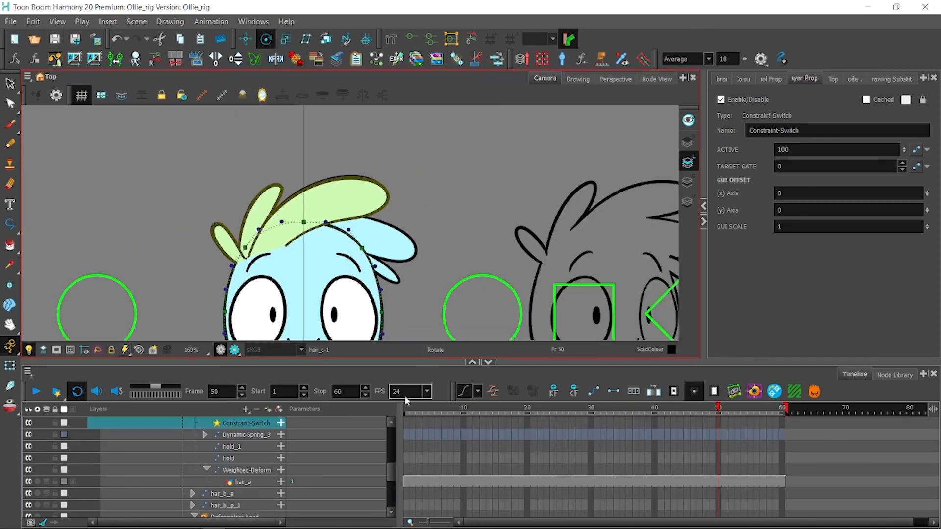
Step: Play back the head tilt from frame 1 to check the three tufts with the Constraint-Switch fully active
{"action": "left_click", "coordinate": [476, 420]}
{"action": "scroll", "coordinate": [414, 131], "scroll_direction": "down", "scroll_amount": 5}
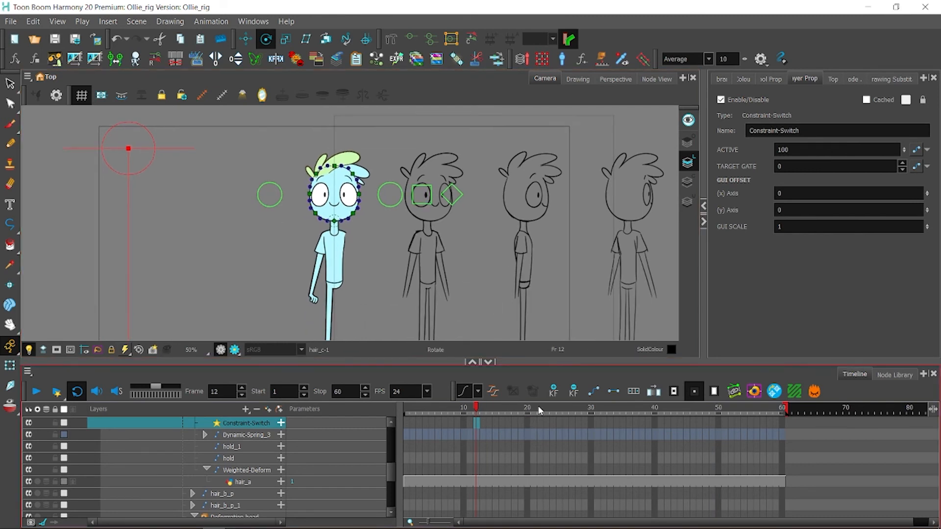
{"action": "left_click_drag", "start_coordinate": [476, 413], "coordinate": [56, 392]}
{"action": "left_click", "coordinate": [37, 392]}
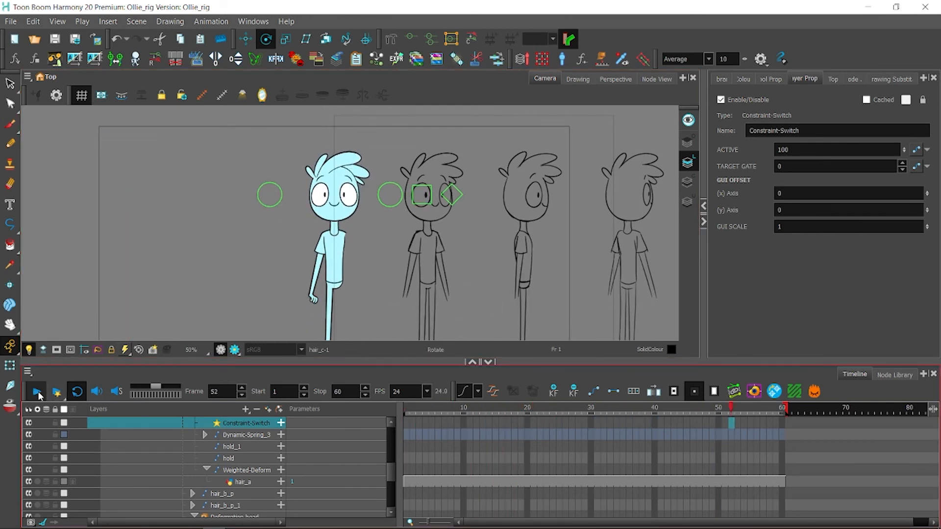
{"action": "left_click", "coordinate": [36, 392]}
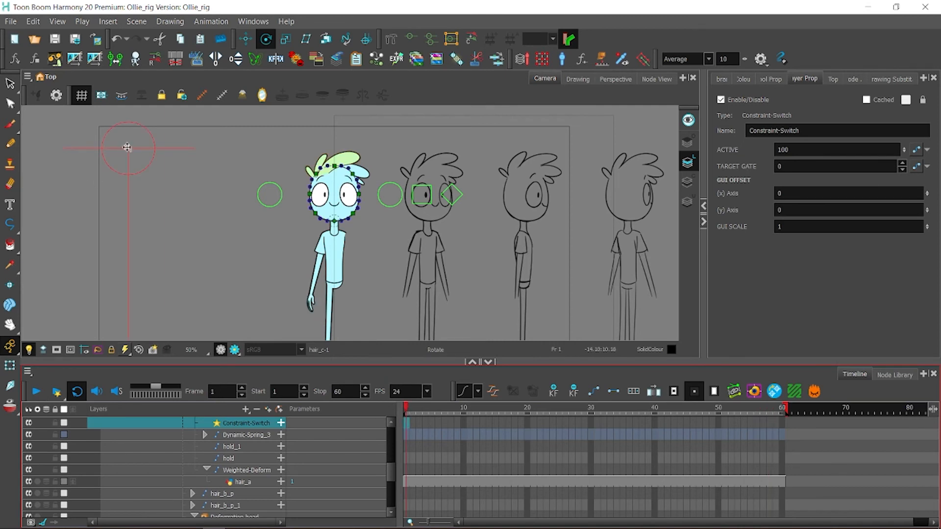
Step: Try the shared Constraint-Switch at several Active levels down to 0 and compare how the tufts follow the head tilt
{"action": "left_click_drag", "start_coordinate": [127, 148], "coordinate": [126, 256]}
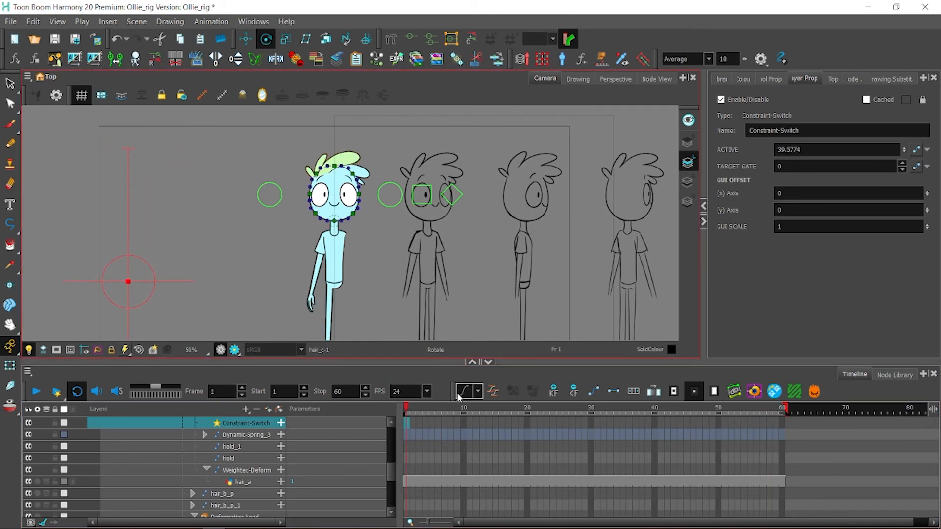
{"action": "left_click", "coordinate": [523, 411]}
{"action": "left_click_drag", "start_coordinate": [511, 414], "coordinate": [496, 413]}
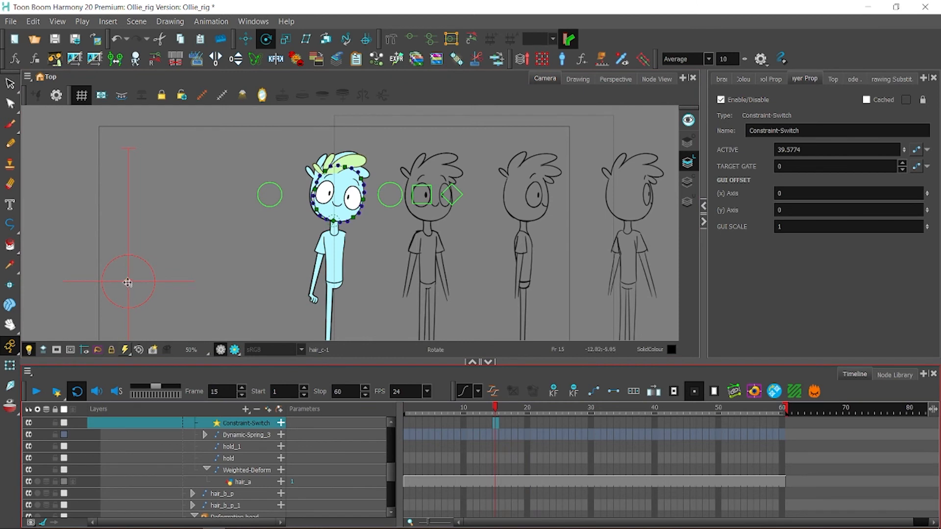
{"action": "left_click_drag", "start_coordinate": [127, 283], "coordinate": [142, 144]}
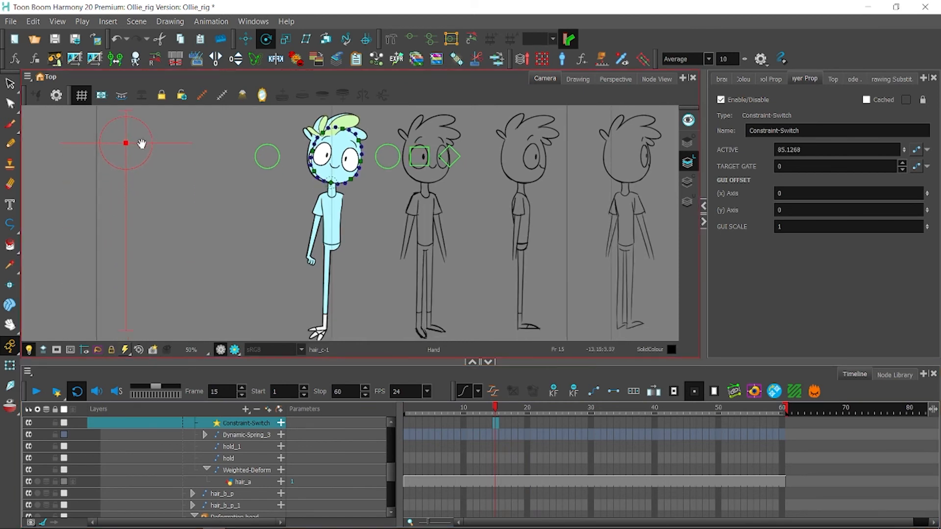
{"action": "left_click", "coordinate": [35, 391]}
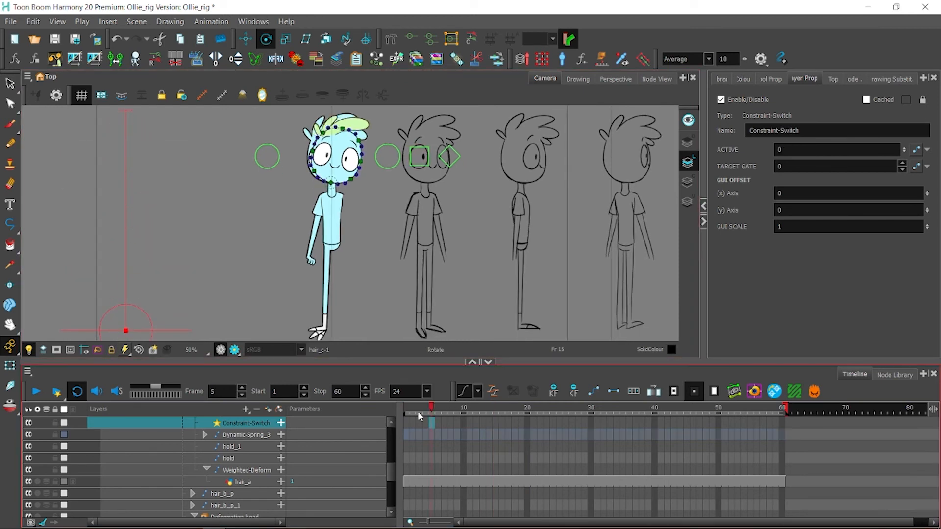
Step: Rotate HEAD_CTRL at frame 38 to an extreme sideways tilt
{"action": "left_click", "coordinate": [36, 388]}
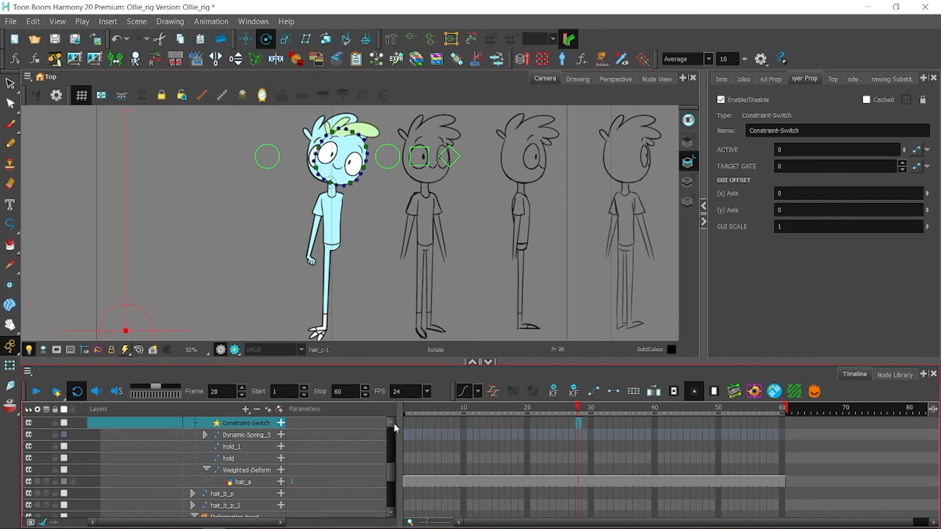
{"action": "left_click_drag", "start_coordinate": [391, 472], "coordinate": [391, 437]}
{"action": "left_click", "coordinate": [643, 470]}
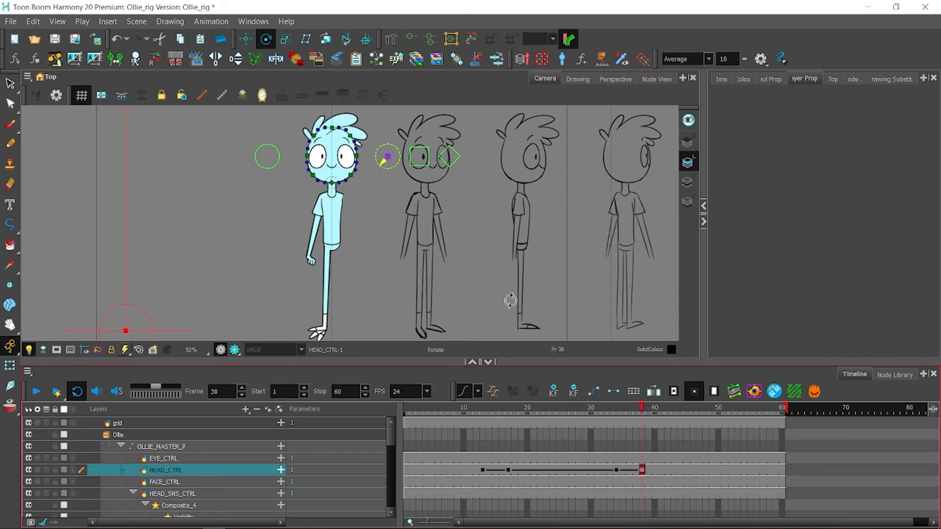
{"action": "left_click_drag", "start_coordinate": [429, 142], "coordinate": [343, 164]}
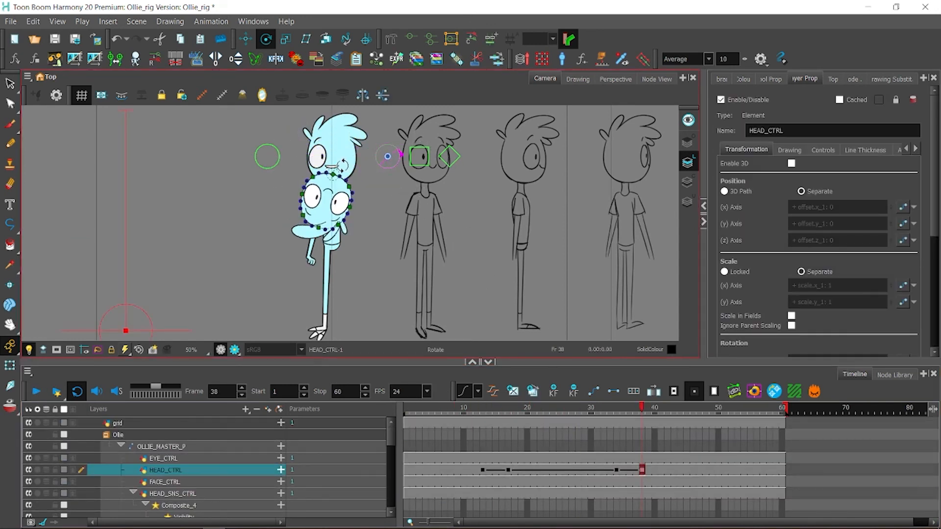
{"action": "left_click_drag", "start_coordinate": [368, 215], "coordinate": [321, 238]}
{"action": "left_click", "coordinate": [10, 365]}
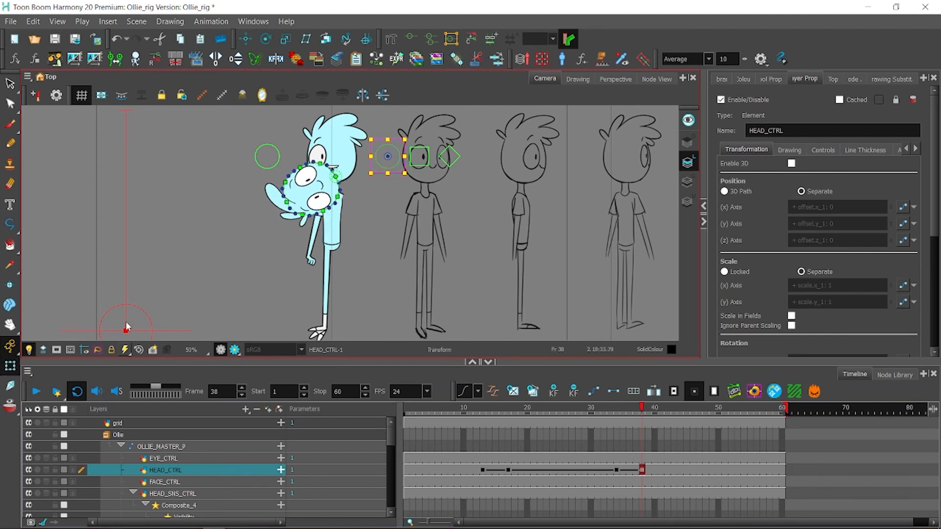
Step: Raise the Constraint-Switch Active level to 100 and scrub through the extreme head tilt
{"action": "left_click_drag", "start_coordinate": [126, 331], "coordinate": [132, 162]}
{"action": "left_click_drag", "start_coordinate": [131, 93], "coordinate": [123, 92]}
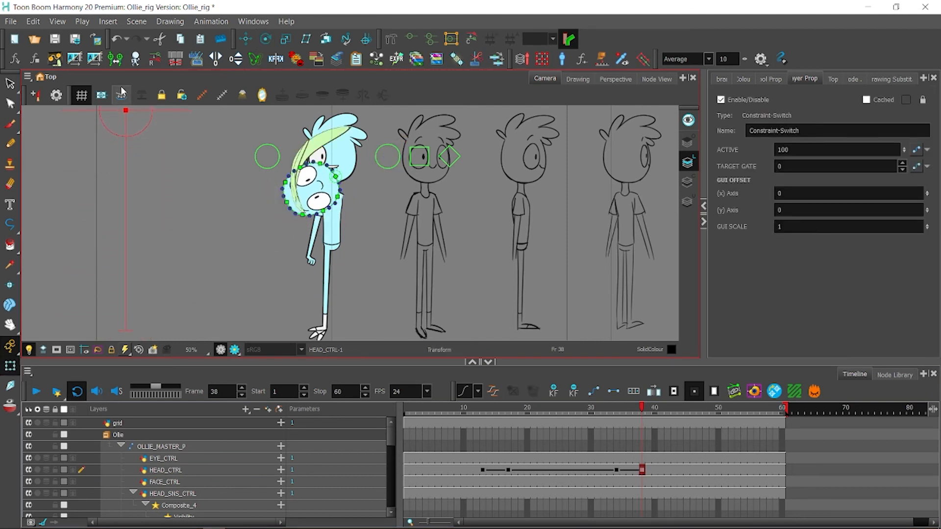
{"action": "left_click_drag", "start_coordinate": [615, 413], "coordinate": [642, 414]}
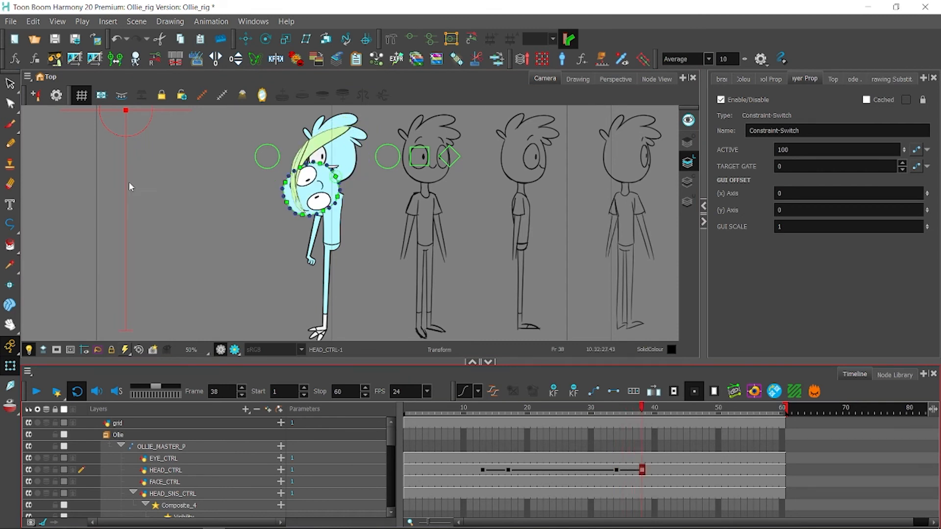
Step: Lower the Constraint-Switch Active level to about 50 and play back the extreme head tilt
{"action": "left_click", "coordinate": [125, 107]}
{"action": "key", "text": "ctrl+z"}
{"action": "left_click_drag", "start_coordinate": [125, 113], "coordinate": [124, 168]}
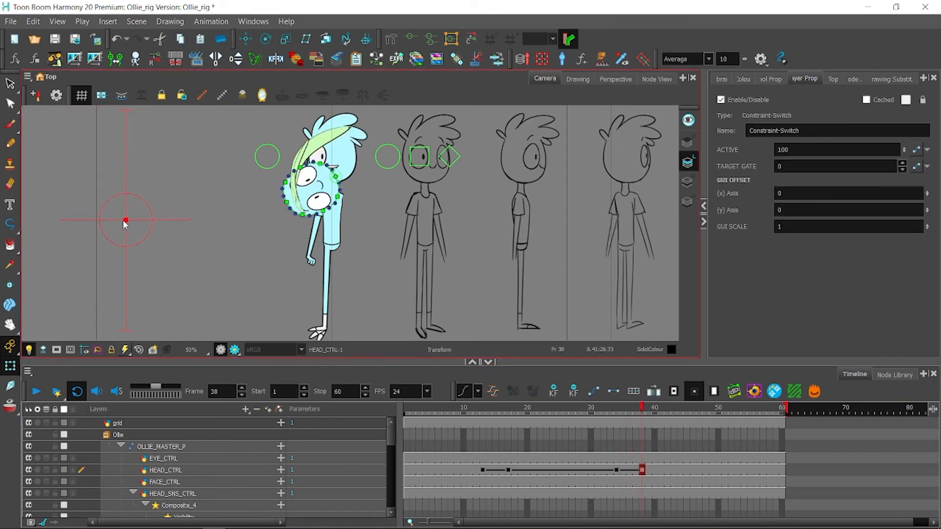
{"action": "left_click_drag", "start_coordinate": [124, 221], "coordinate": [126, 222]}
{"action": "left_click_drag", "start_coordinate": [614, 414], "coordinate": [676, 417]}
{"action": "left_click", "coordinate": [37, 392]}
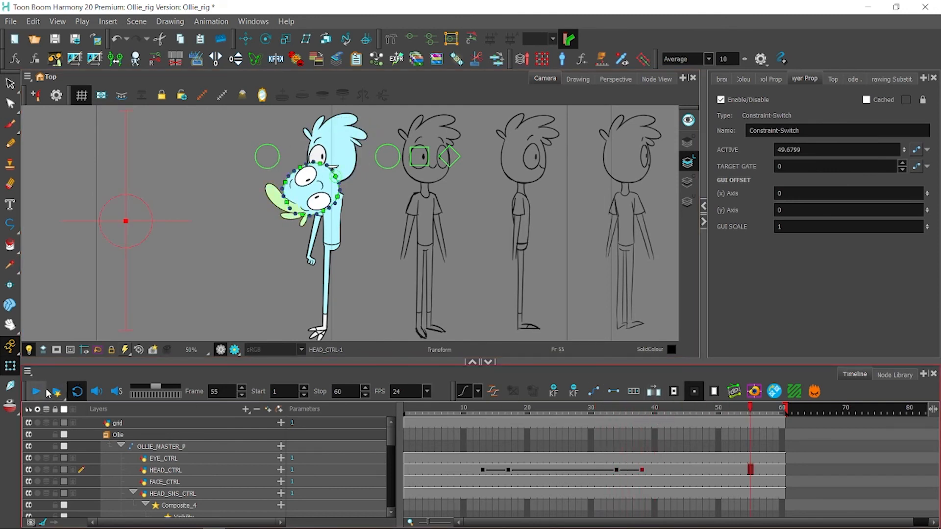
{"action": "left_click_drag", "start_coordinate": [676, 471], "coordinate": [489, 472]}
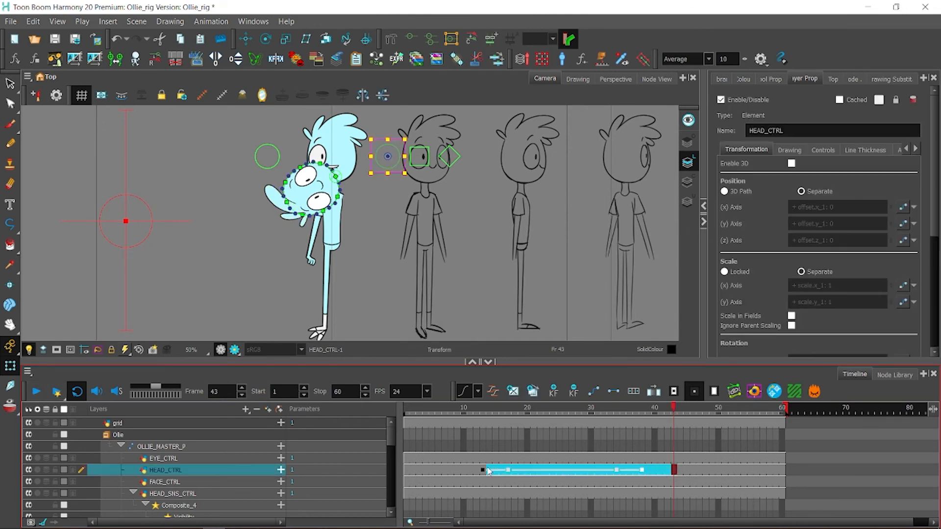
{"action": "left_click", "coordinate": [597, 410]}
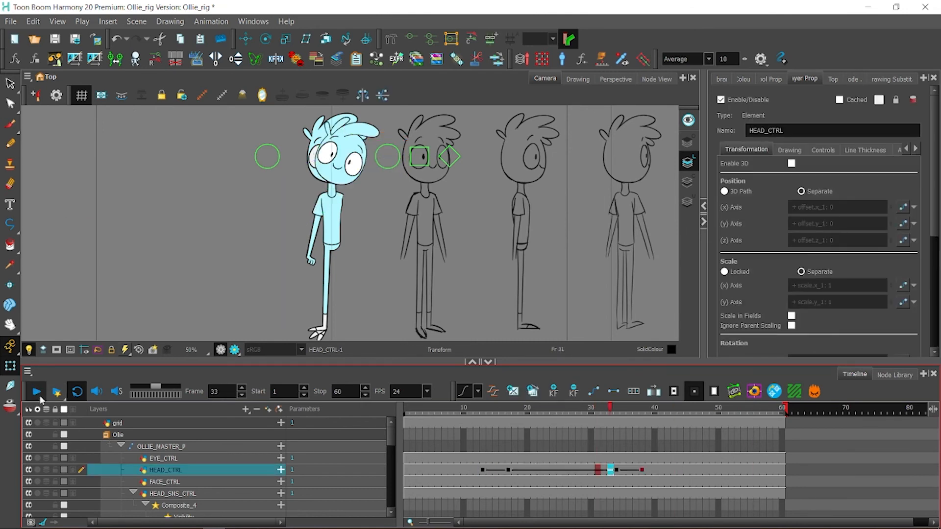
{"action": "left_click", "coordinate": [55, 392]}
Step: Try deleting the HEAD_CTRL tilt keyframes and undo the deletion
{"action": "left_click_drag", "start_coordinate": [658, 470], "coordinate": [505, 476]}
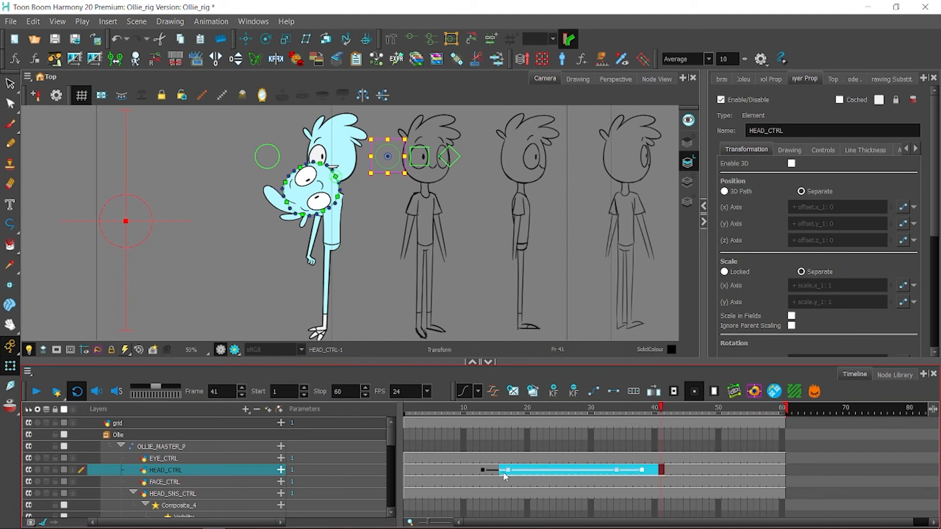
{"action": "left_click", "coordinate": [574, 394]}
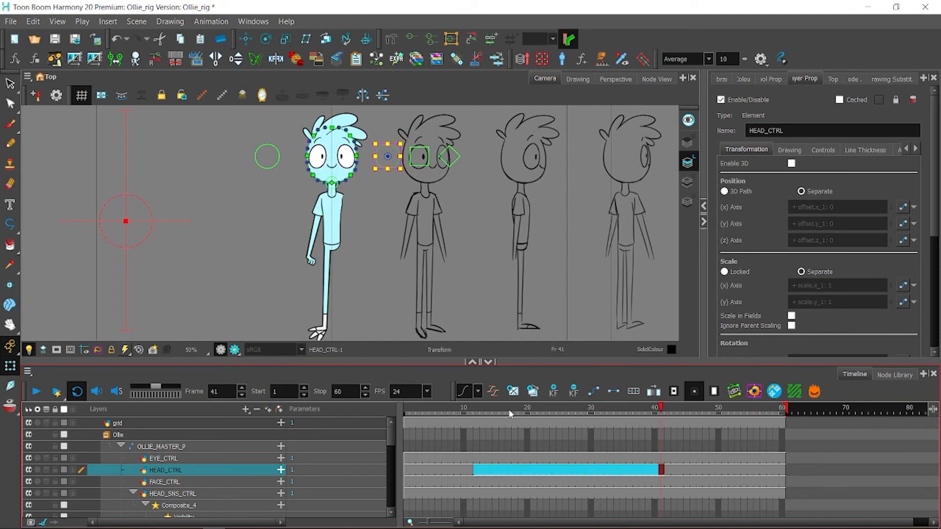
{"action": "key", "text": "ctrl+z"}
Step: Rotate HEAD_CTRL at frame 38 to a gentler tilt, save the scene and return to frame 1
{"action": "left_click", "coordinate": [643, 407]}
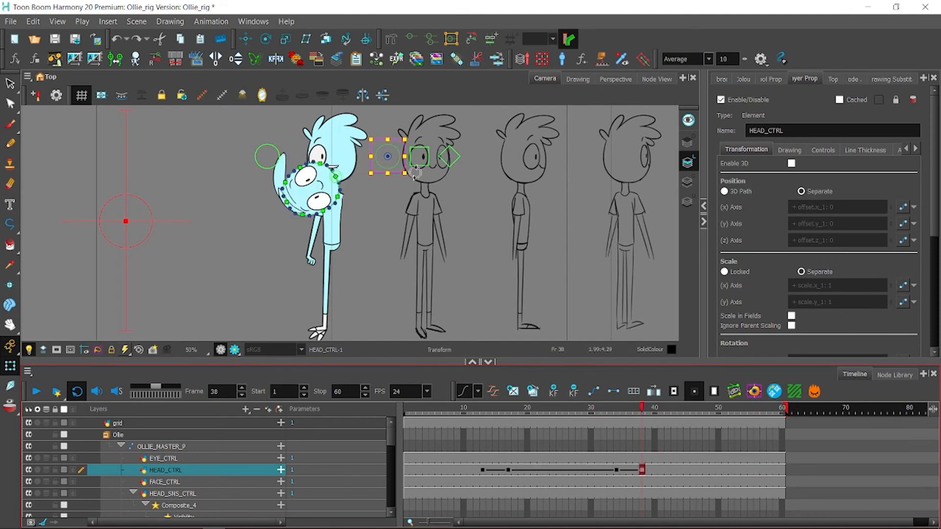
{"action": "left_click_drag", "start_coordinate": [416, 172], "coordinate": [362, 184]}
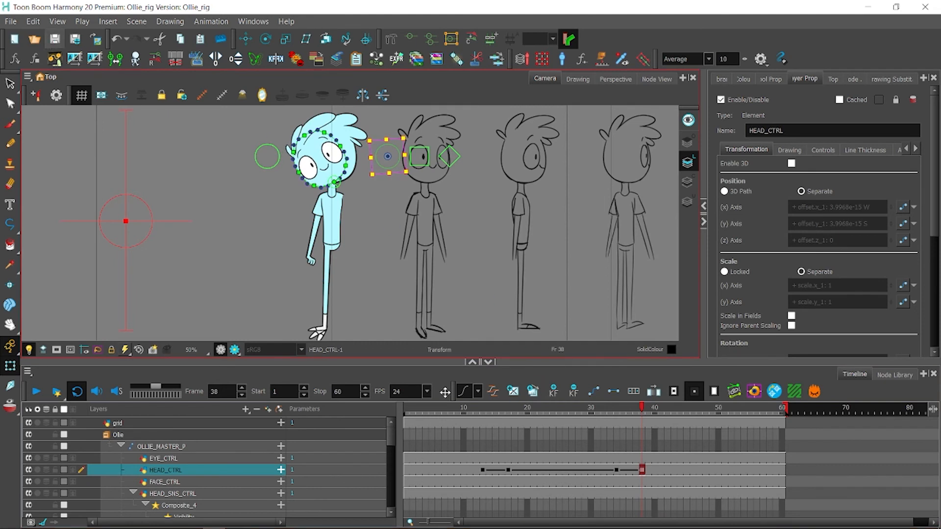
{"action": "left_click", "coordinate": [425, 411]}
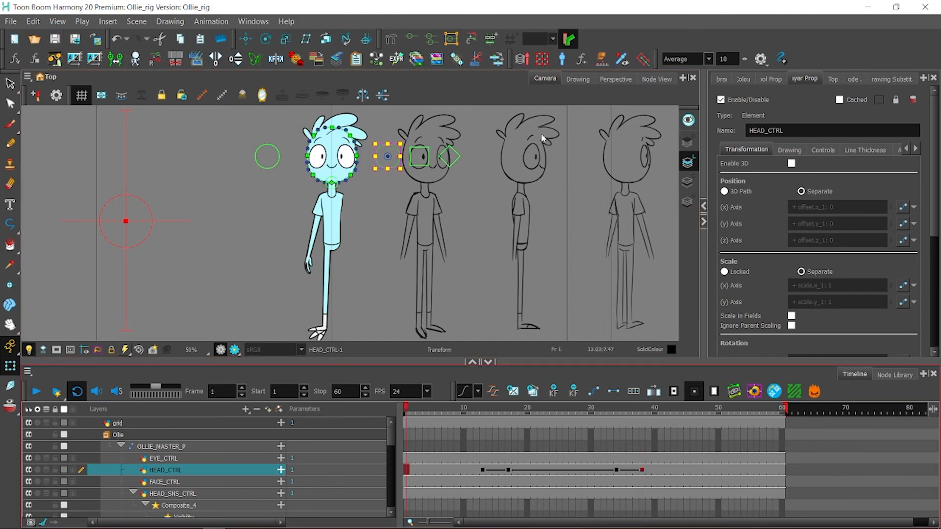
Step: Move the Constraint-Switch controller to its fully active position and look over the node network
{"action": "left_click_drag", "start_coordinate": [129, 223], "coordinate": [128, 297]}
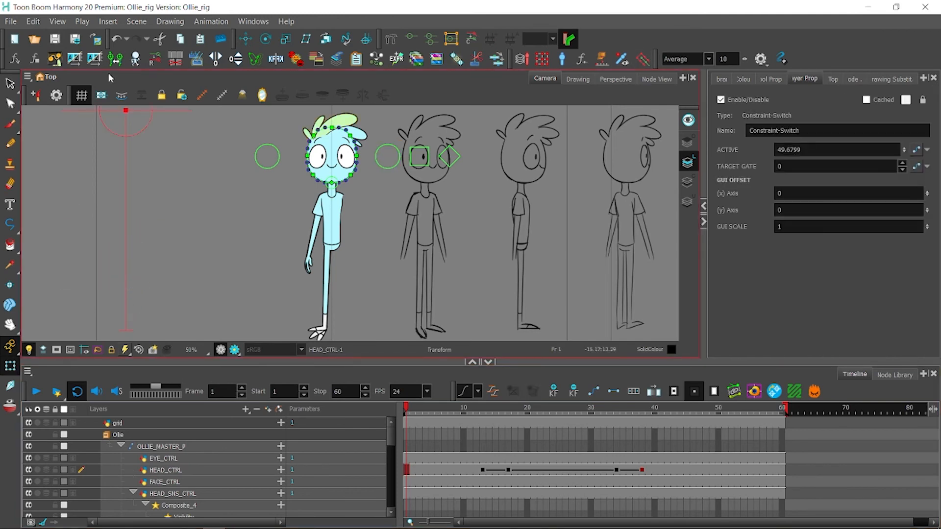
{"action": "left_click", "coordinate": [656, 79]}
{"action": "left_click", "coordinate": [545, 78]}
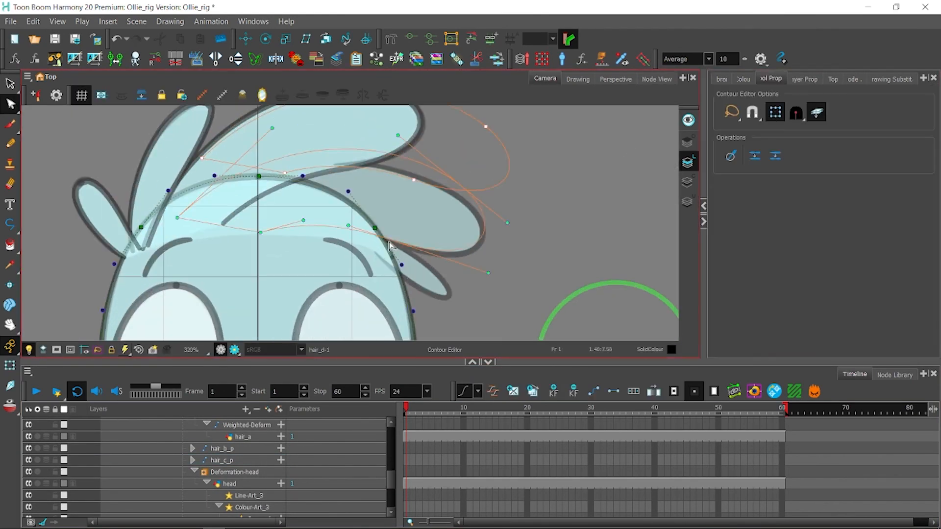
Step: Reshape the hair contours to fit the side tuft and the small pointed tuft beneath it, and play back the head tilt
{"action": "left_click_drag", "start_coordinate": [391, 246], "coordinate": [390, 246]}
{"action": "scroll", "coordinate": [184, 220], "scroll_direction": "up", "scroll_amount": 1}
{"action": "left_click_drag", "start_coordinate": [590, 232], "coordinate": [542, 254]}
{"action": "left_click_drag", "start_coordinate": [246, 118], "coordinate": [235, 138]}
{"action": "left_click", "coordinate": [232, 246]}
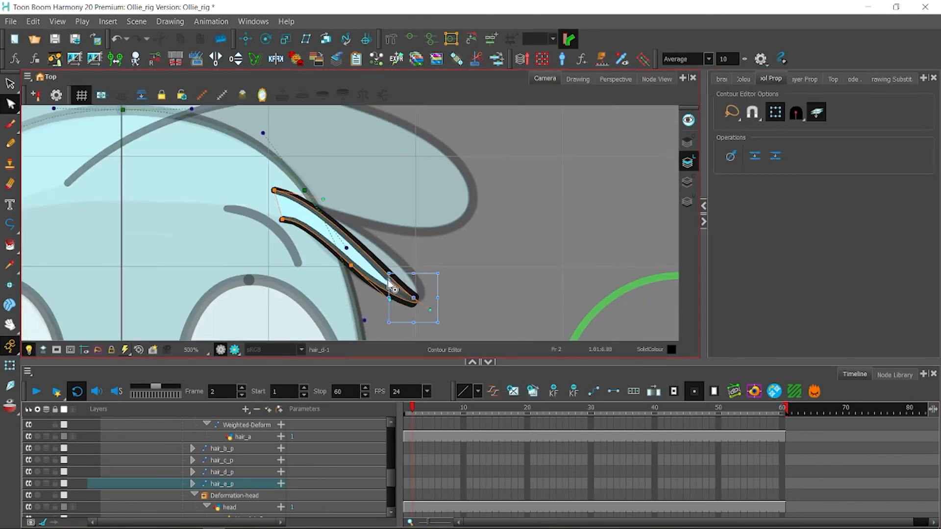
{"action": "mouse_move", "coordinate": [392, 287]}
{"action": "left_mouse_down"}
{"action": "mouse_move", "coordinate": [430, 280]}
{"action": "mouse_move", "coordinate": [422, 290]}
{"action": "left_mouse_up"}
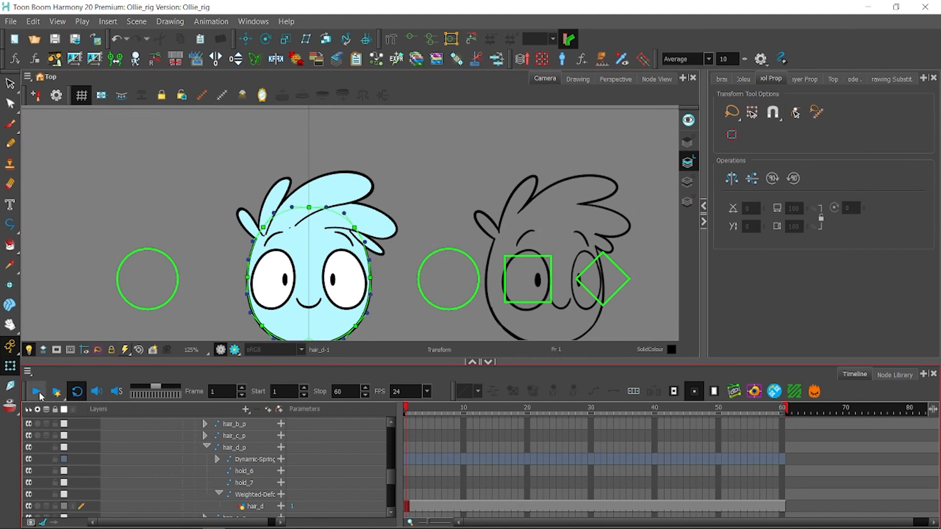
{"action": "left_click", "coordinate": [38, 392]}
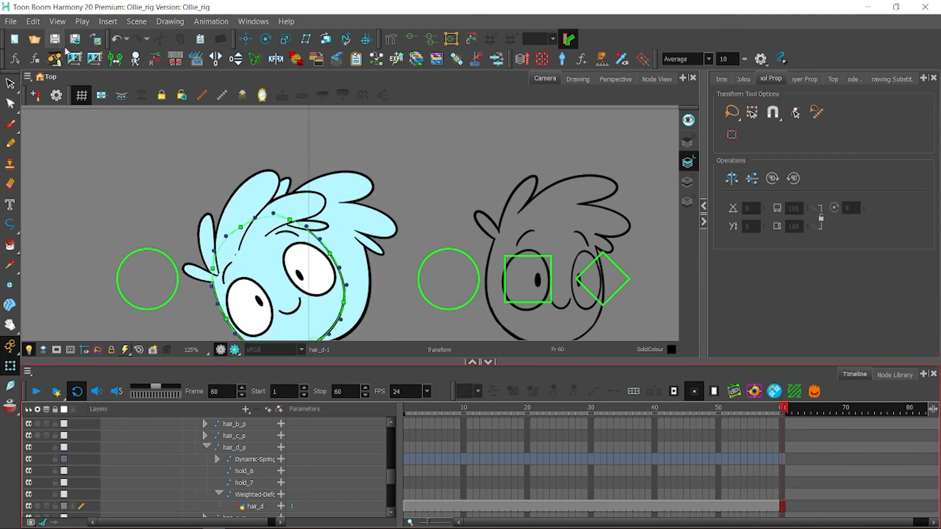
Step: Add an Auto-Patch node from the Node Library beneath the hair tuft branches
{"action": "left_click", "coordinate": [657, 78]}
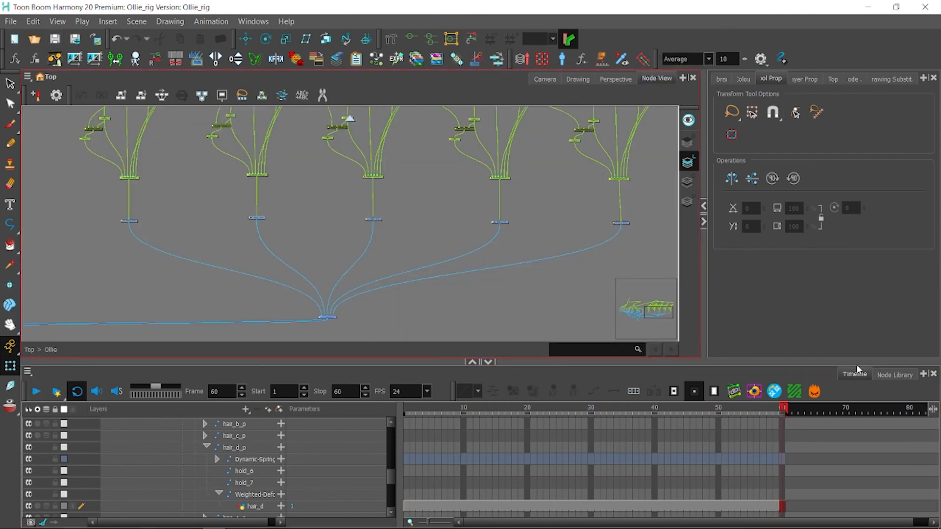
{"action": "left_click", "coordinate": [895, 374]}
{"action": "double_click", "coordinate": [138, 411]}
{"action": "type", "text": "auto"}
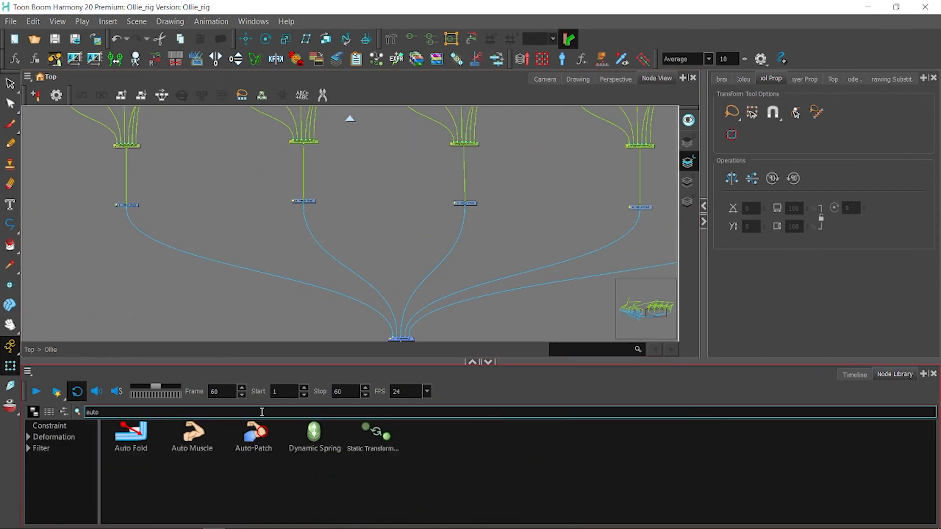
{"action": "left_click_drag", "start_coordinate": [254, 433], "coordinate": [337, 248]}
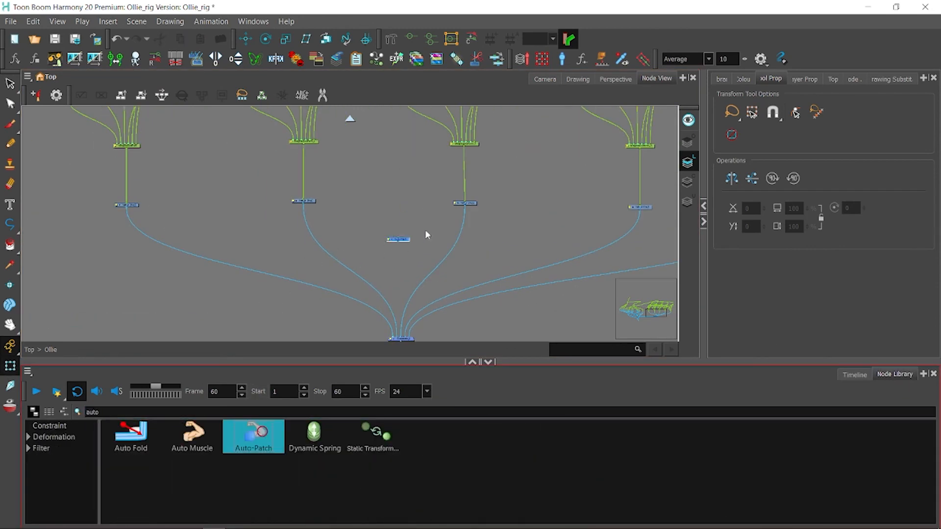
Step: Duplicate the Auto-Patch node three times and spread the copies beneath the hair tuft branches
{"action": "left_click_drag", "start_coordinate": [425, 232], "coordinate": [300, 215]}
{"action": "key", "text": "ctrl+c"}
{"action": "key", "text": "ctrl+v"}
{"action": "key", "text": "ctrl+v"}
{"action": "key", "text": "ctrl+v"}
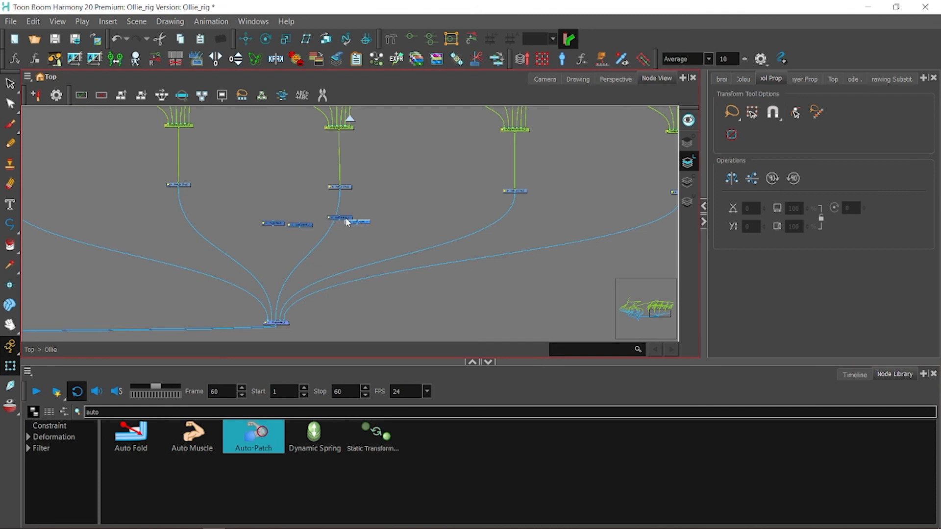
{"action": "left_click_drag", "start_coordinate": [366, 222], "coordinate": [539, 237]}
{"action": "left_click_drag", "start_coordinate": [499, 233], "coordinate": [380, 228]}
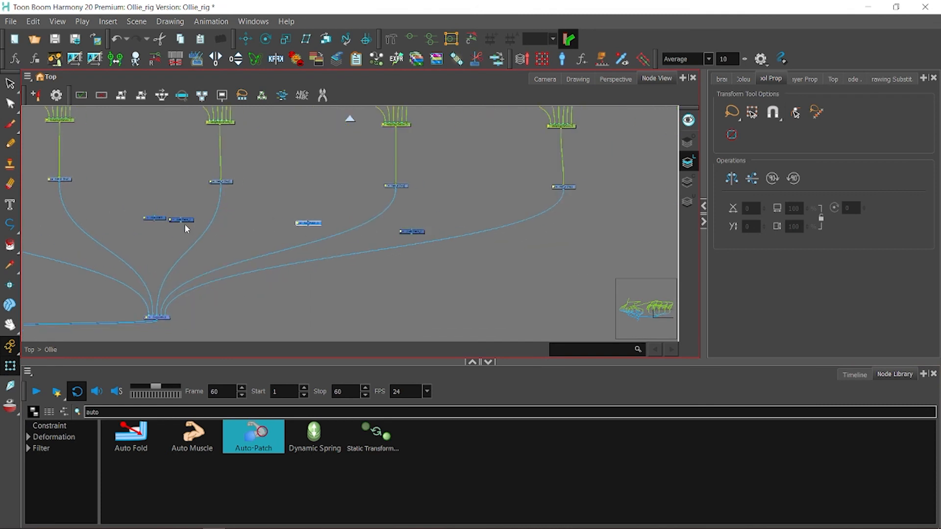
Step: Connect four of the hair branches to their own Auto-Patch nodes and wire the patches into the shared composite
{"action": "left_click_drag", "start_coordinate": [563, 190], "coordinate": [412, 236]}
{"action": "left_click_drag", "start_coordinate": [205, 195], "coordinate": [327, 187]}
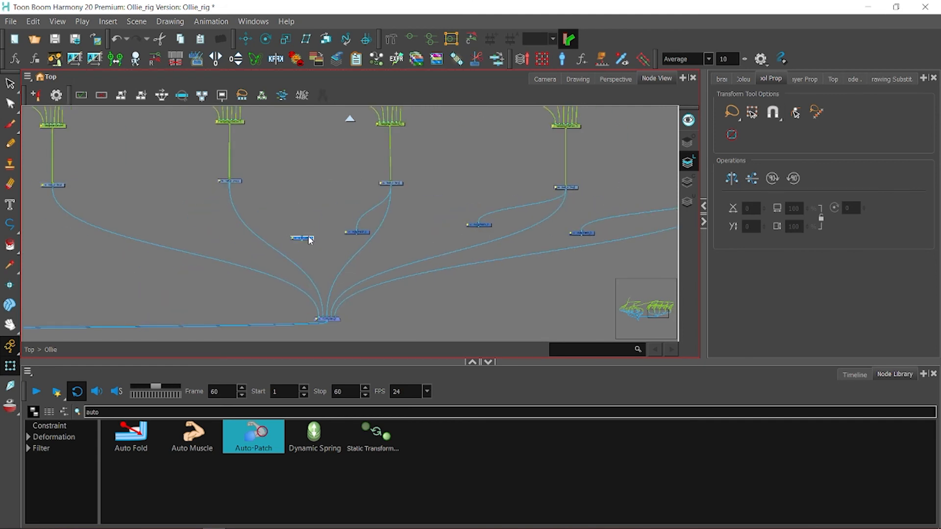
{"action": "left_click_drag", "start_coordinate": [257, 211], "coordinate": [191, 211]}
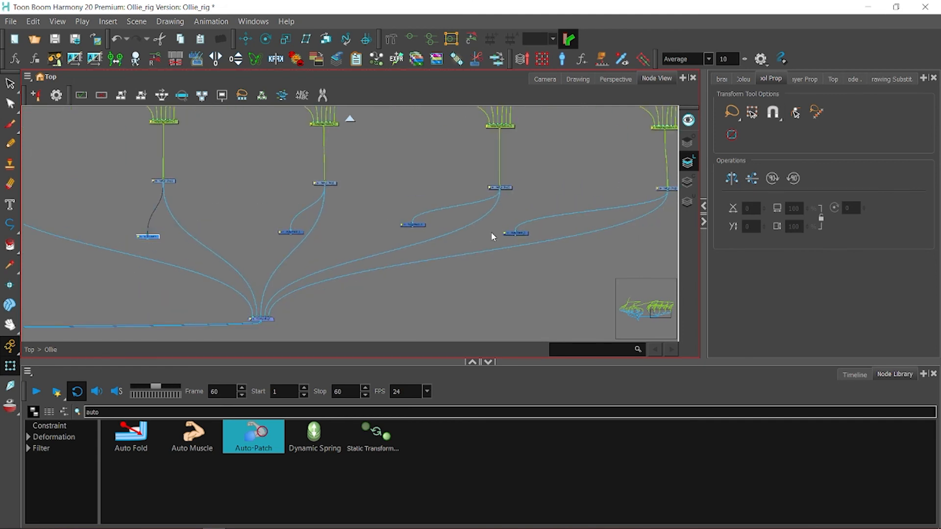
{"action": "left_click_drag", "start_coordinate": [287, 291], "coordinate": [247, 322]}
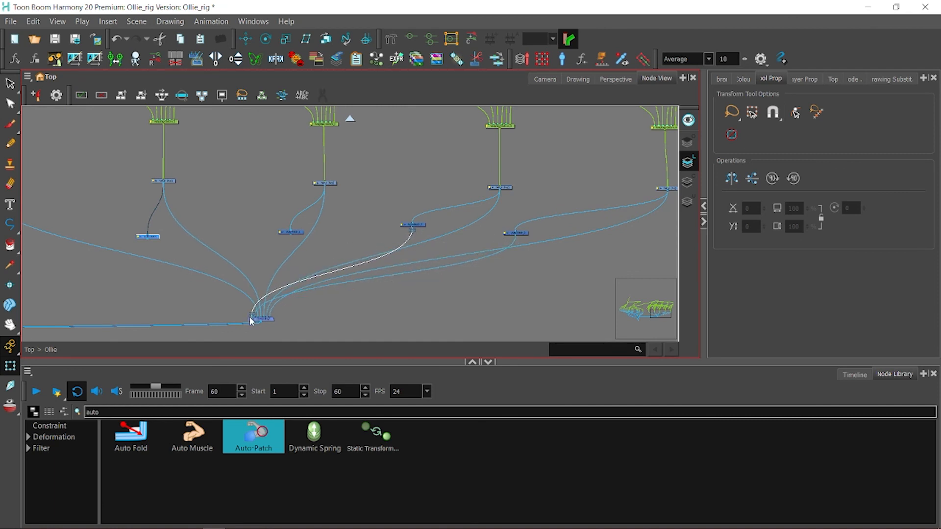
{"action": "mouse_move", "coordinate": [291, 233]}
{"action": "left_mouse_down"}
{"action": "mouse_move", "coordinate": [262, 295]}
{"action": "mouse_move", "coordinate": [282, 236]}
{"action": "left_mouse_up"}
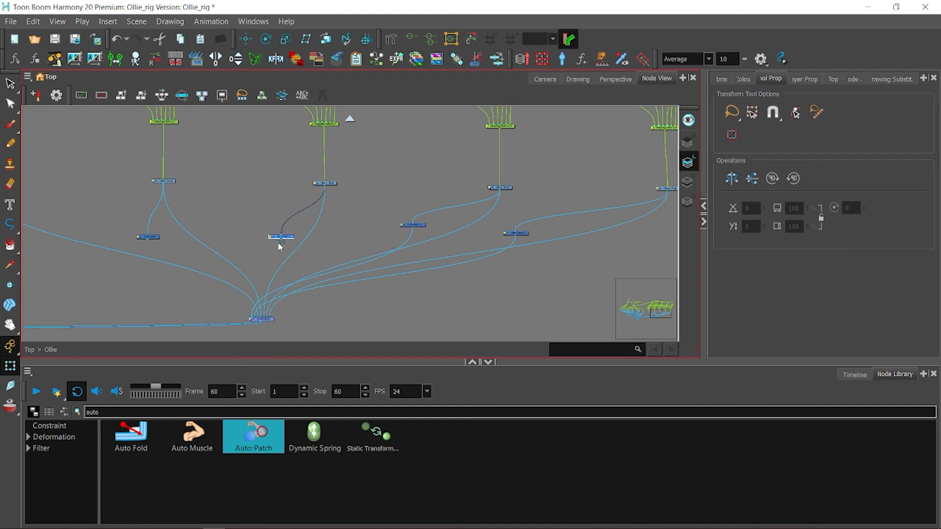
{"action": "left_click", "coordinate": [150, 244]}
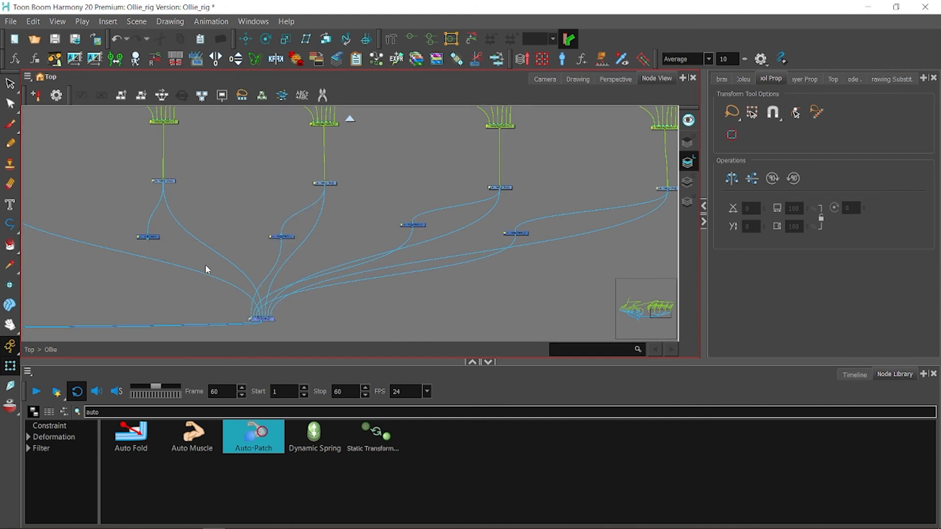
Step: Play back the head tilt from frame 1 and examine how the tufts join the head with the patches
{"action": "left_click", "coordinate": [544, 79]}
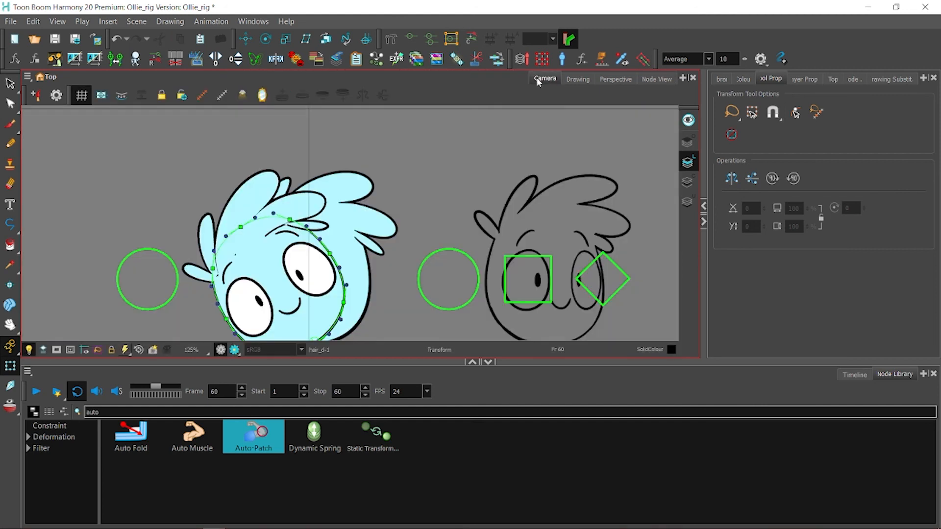
{"action": "left_click", "coordinate": [852, 376]}
{"action": "left_click_drag", "start_coordinate": [468, 408], "coordinate": [389, 412]}
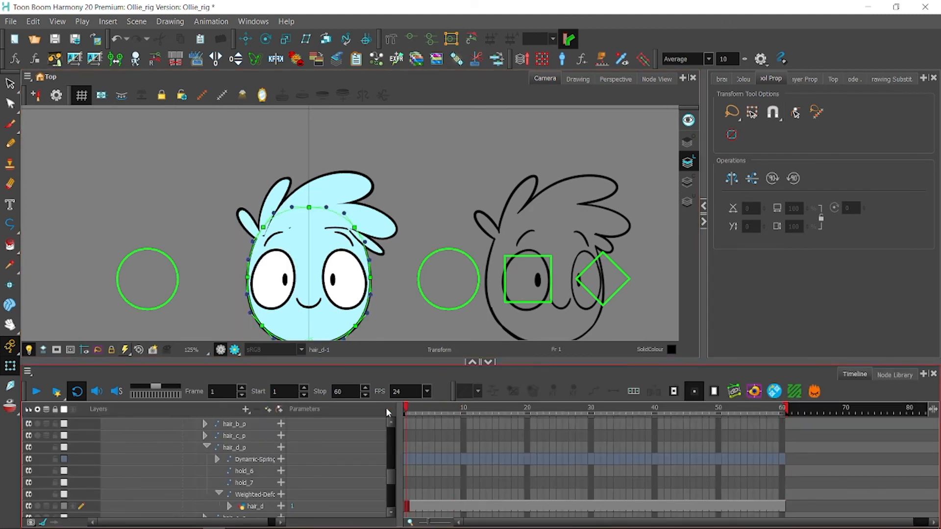
{"action": "left_click", "coordinate": [43, 394]}
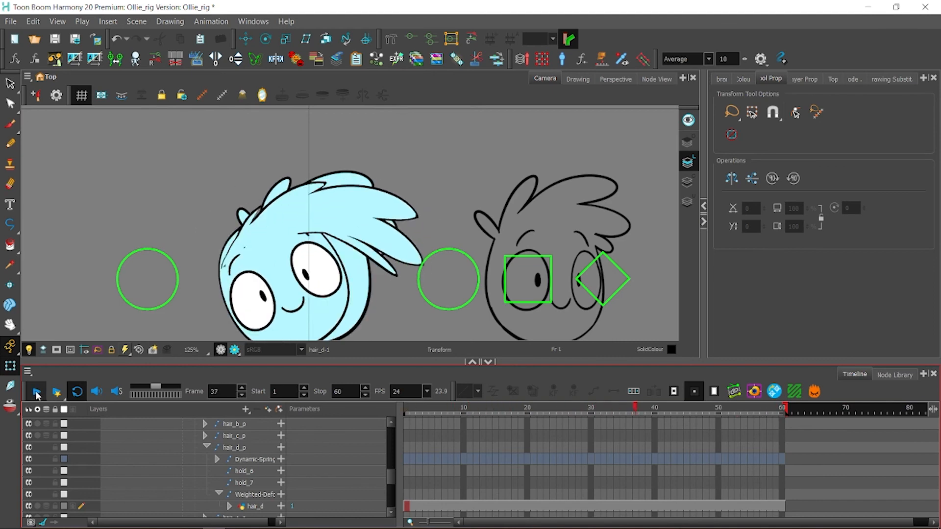
{"action": "left_click", "coordinate": [38, 394]}
{"action": "left_click_drag", "start_coordinate": [155, 216], "coordinate": [196, 199]}
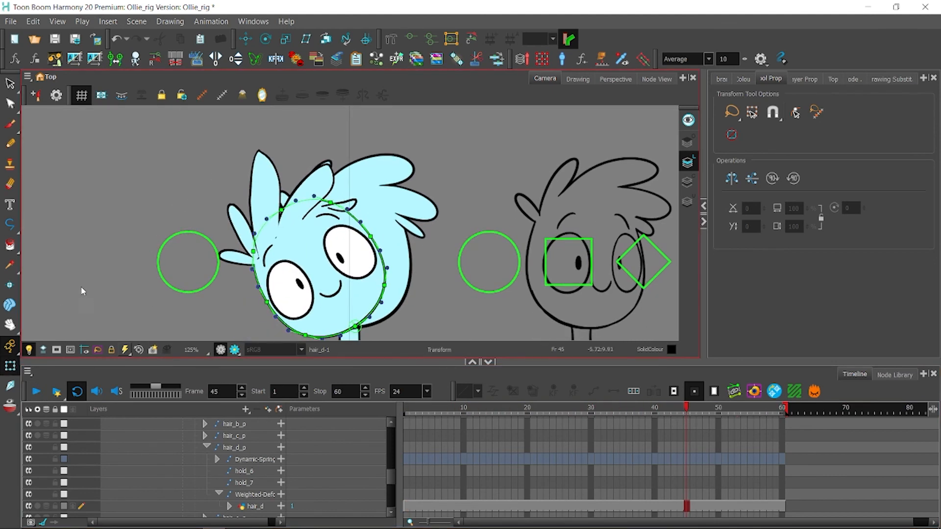
{"action": "key", "text": "2"}
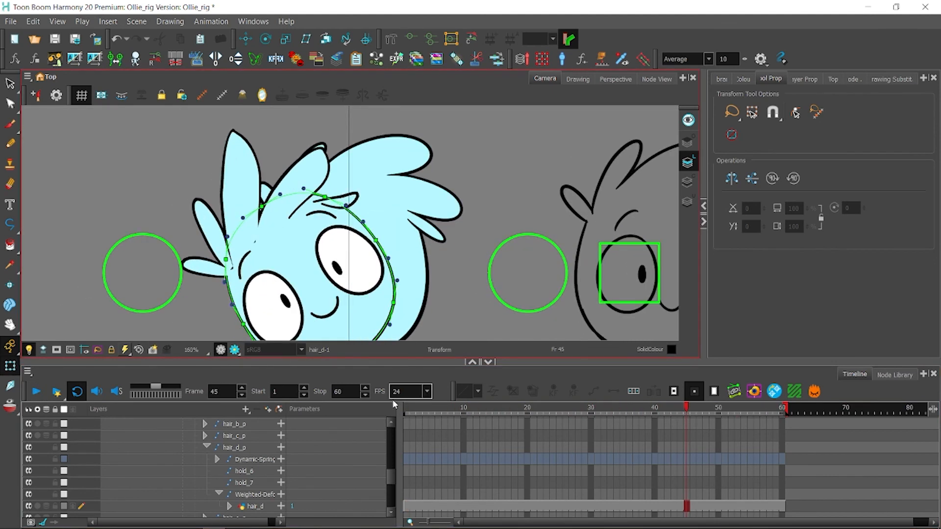
Step: Play back the head tilt from frame 1 to review the hair tufts, and return to the Transform tool
{"action": "left_click", "coordinate": [419, 411]}
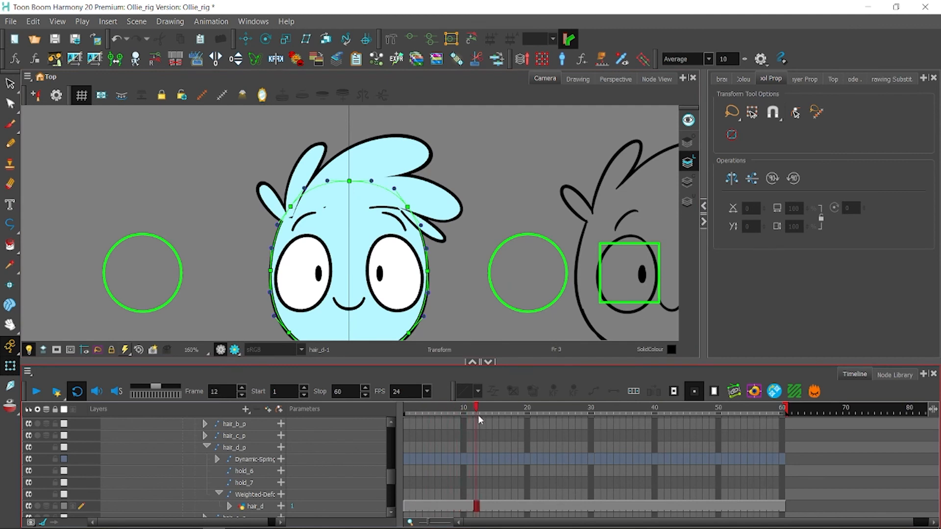
{"action": "left_click_drag", "start_coordinate": [478, 414], "coordinate": [406, 414]}
{"action": "left_click", "coordinate": [34, 390]}
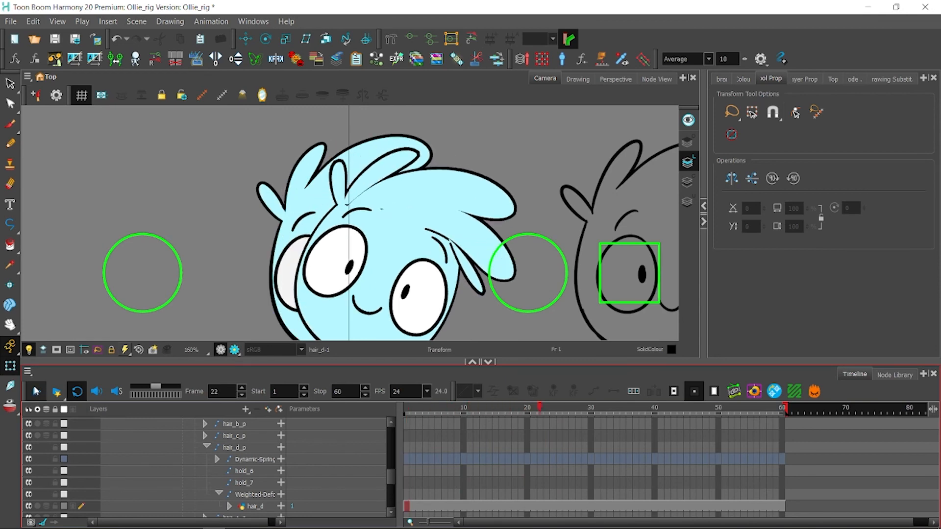
{"action": "left_click", "coordinate": [34, 391]}
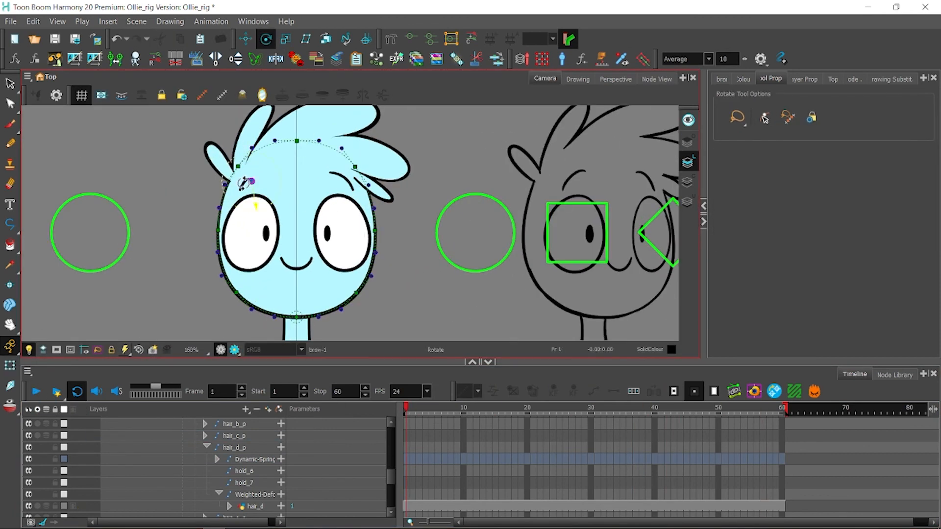
{"action": "left_click", "coordinate": [243, 184]}
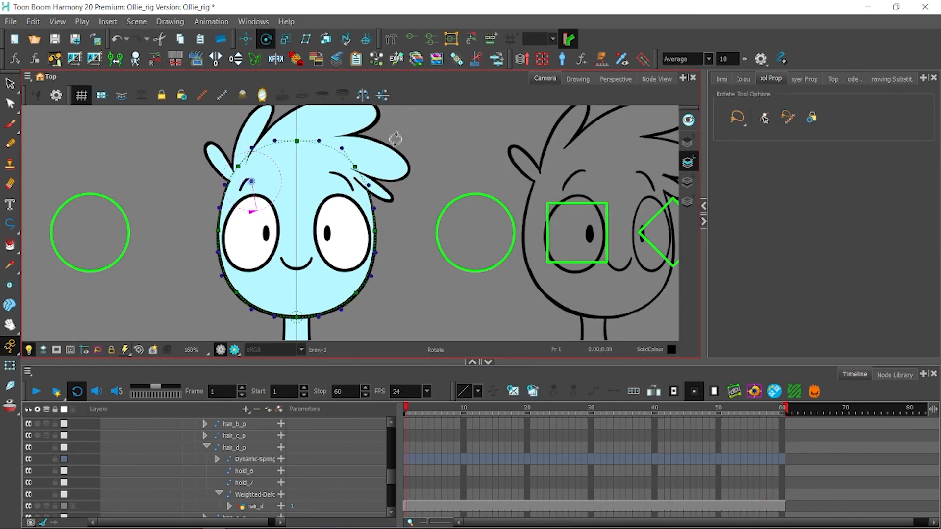
{"action": "left_click", "coordinate": [10, 367]}
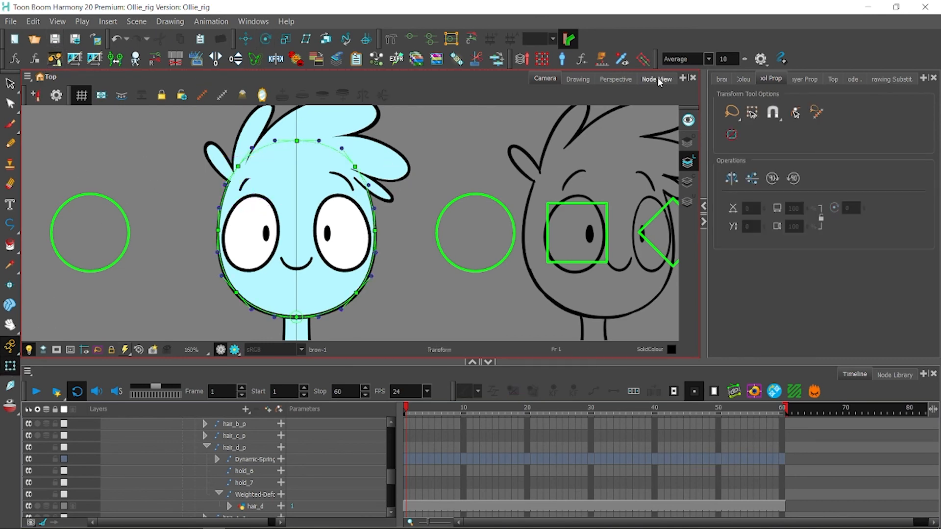
Step: Examine the node network from the hair Auto-Patch composite across to the face cutter and the head composite
{"action": "left_click", "coordinate": [658, 80]}
{"action": "left_click_drag", "start_coordinate": [558, 205], "coordinate": [517, 76]}
{"action": "left_click_drag", "start_coordinate": [588, 289], "coordinate": [506, 159]}
{"action": "scroll", "coordinate": [380, 147], "scroll_direction": "down", "scroll_amount": 3}
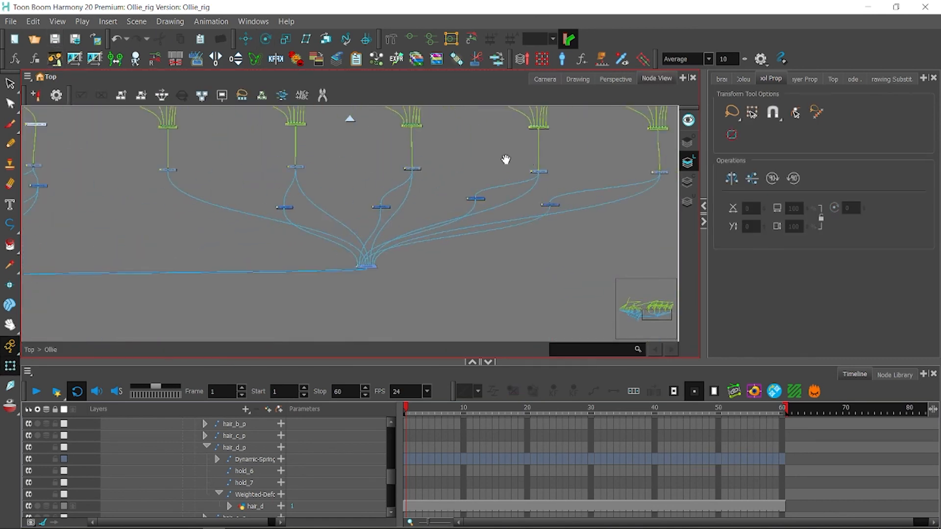
{"action": "scroll", "coordinate": [505, 160], "scroll_direction": "up", "scroll_amount": 1}
{"action": "left_click_drag", "start_coordinate": [255, 218], "coordinate": [475, 156]}
{"action": "left_click_drag", "start_coordinate": [159, 200], "coordinate": [393, 276]}
{"action": "left_click_drag", "start_coordinate": [489, 229], "coordinate": [434, 209]}
{"action": "scroll", "coordinate": [399, 244], "scroll_direction": "up", "scroll_amount": 2}
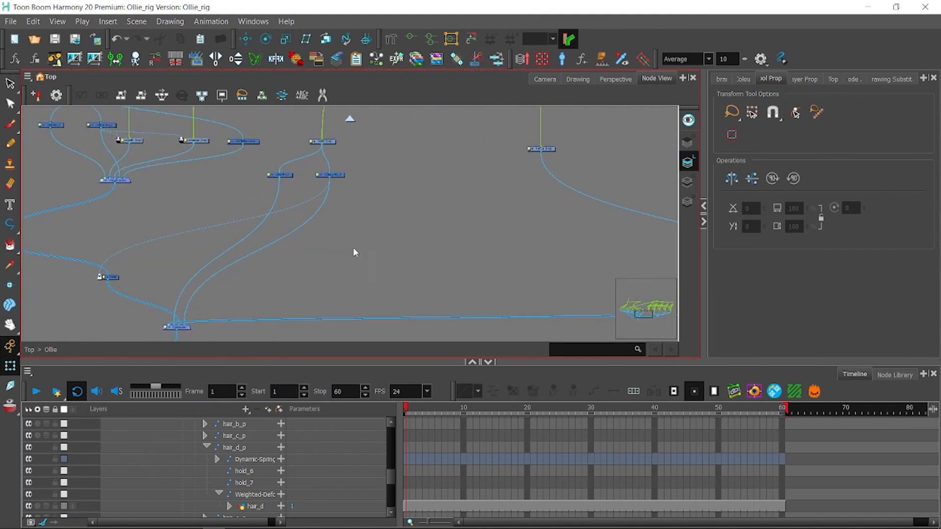
{"action": "left_click_drag", "start_coordinate": [259, 273], "coordinate": [276, 257]}
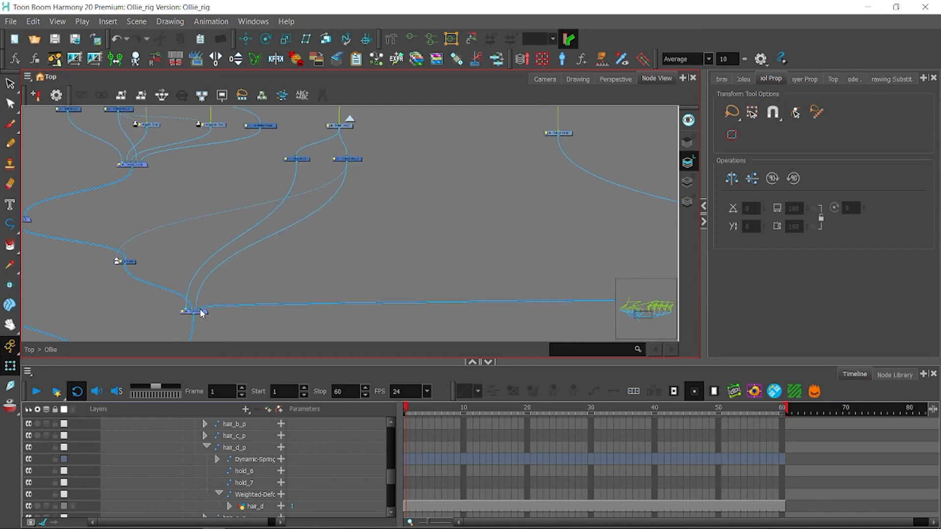
Step: Add a Composite node beside the face cutter and feed it the head's Colour-Art and the hair composite
{"action": "left_click", "coordinate": [201, 311]}
{"action": "left_click", "coordinate": [882, 375]}
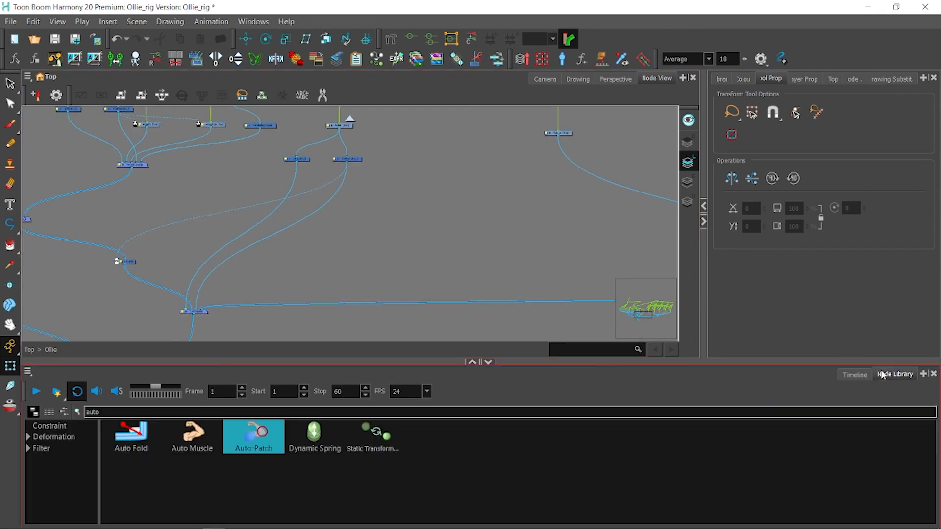
{"action": "left_click", "coordinate": [544, 79]}
{"action": "left_click", "coordinate": [657, 78]}
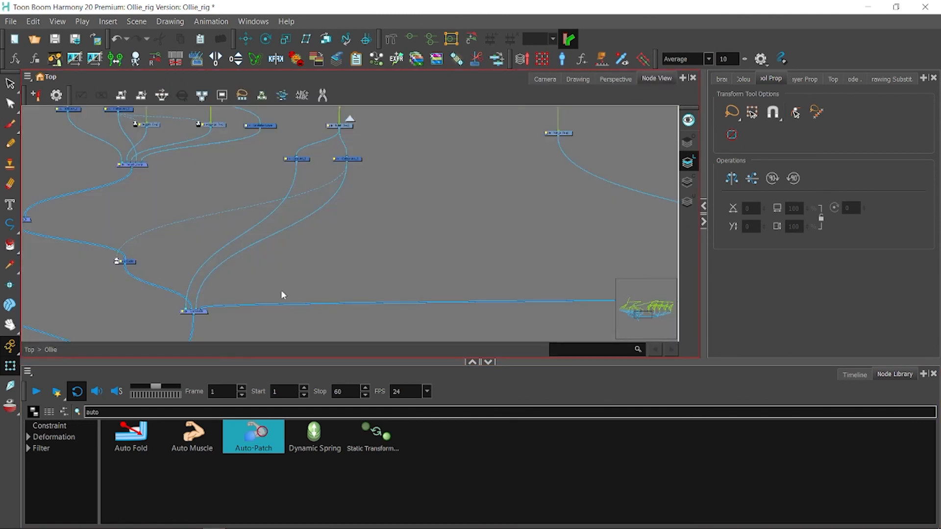
{"action": "left_click", "coordinate": [198, 312]}
{"action": "left_click", "coordinate": [545, 79]}
{"action": "left_click", "coordinate": [657, 78]}
{"action": "left_click", "coordinate": [543, 81]}
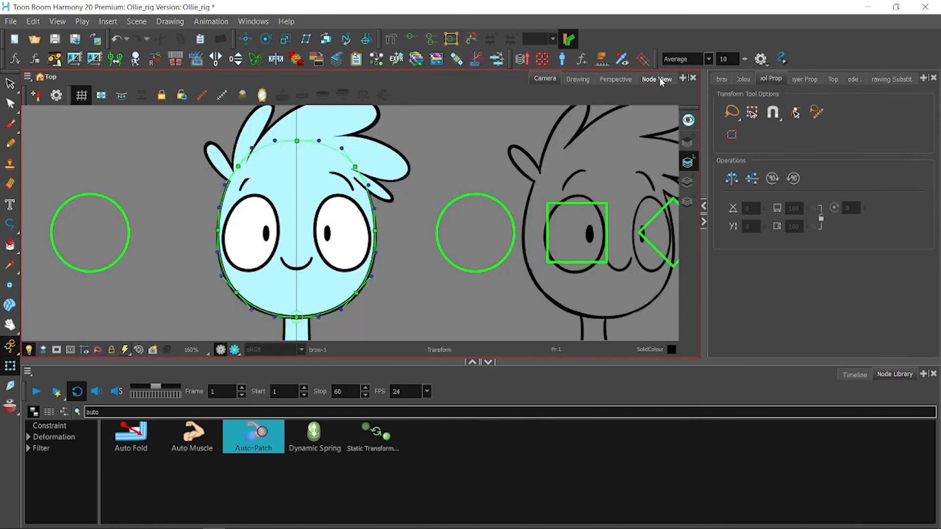
{"action": "left_click", "coordinate": [657, 78]}
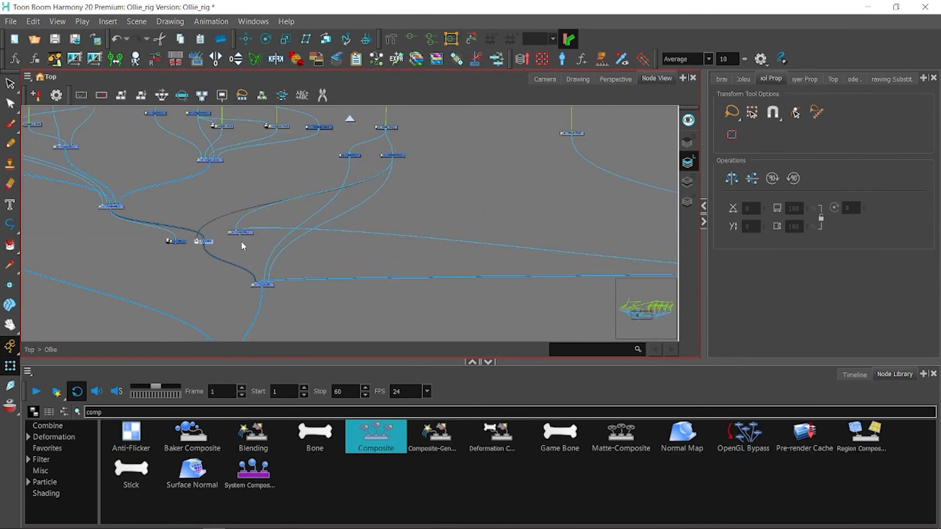
Step: Use the new Composite as the face cutter's matte and delete the spare cutter
{"action": "scroll", "coordinate": [241, 246], "scroll_direction": "up", "scroll_amount": 1}
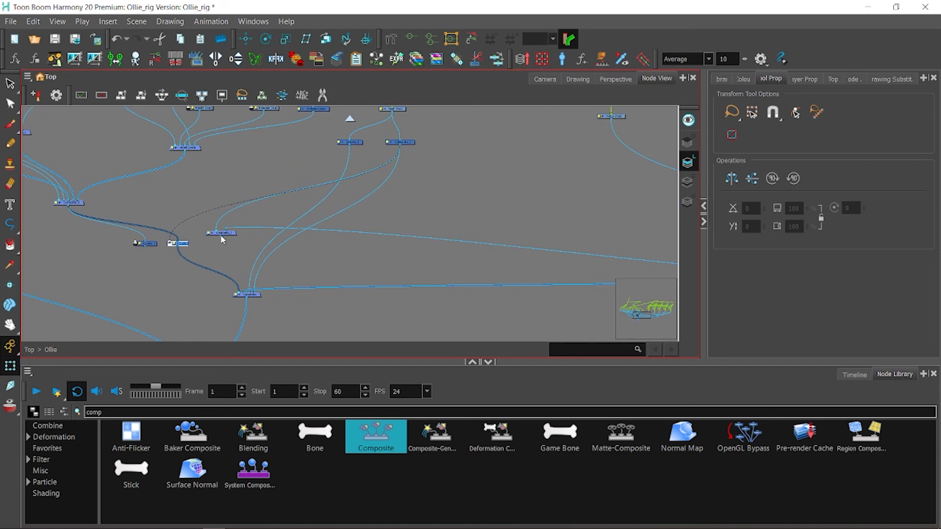
{"action": "left_click", "coordinate": [156, 242]}
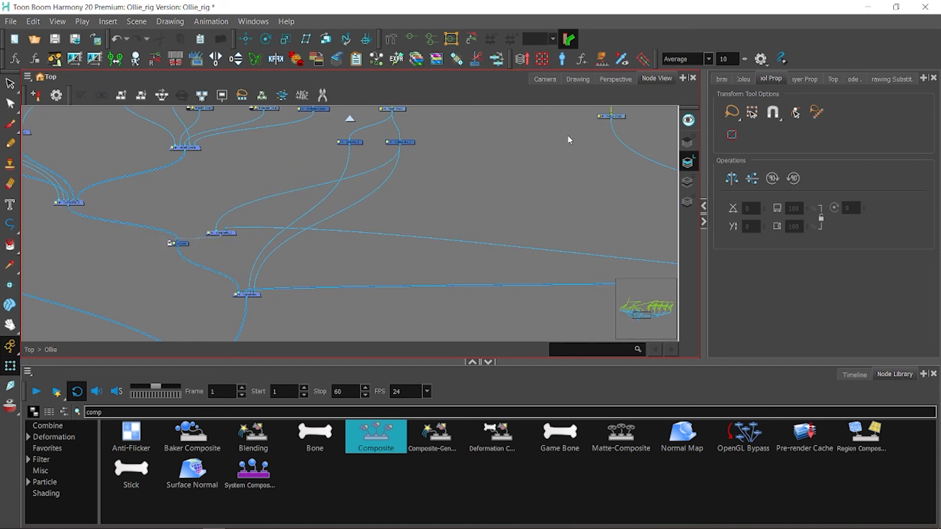
{"action": "left_click", "coordinate": [543, 79]}
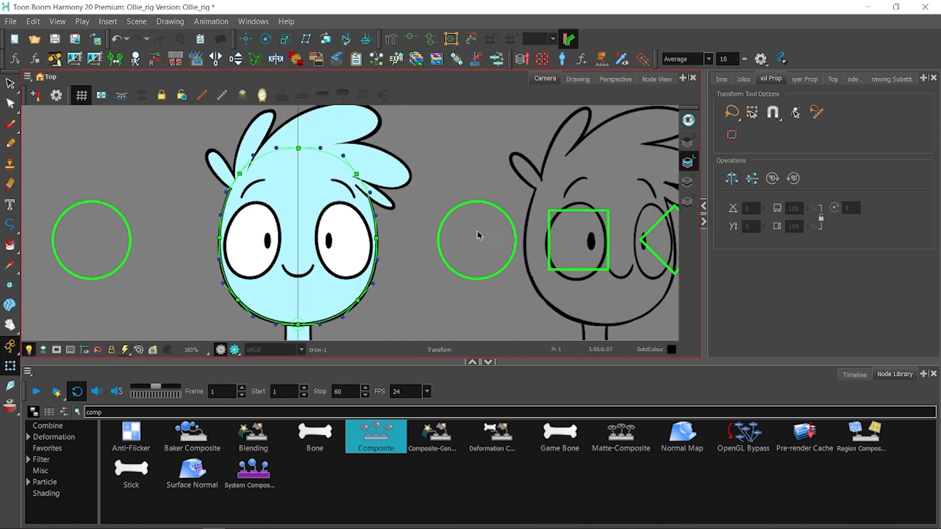
Step: Test HEAD_CTRL and FACE_CTRL by moving each, and return both to their original positions
{"action": "left_click", "coordinate": [475, 248]}
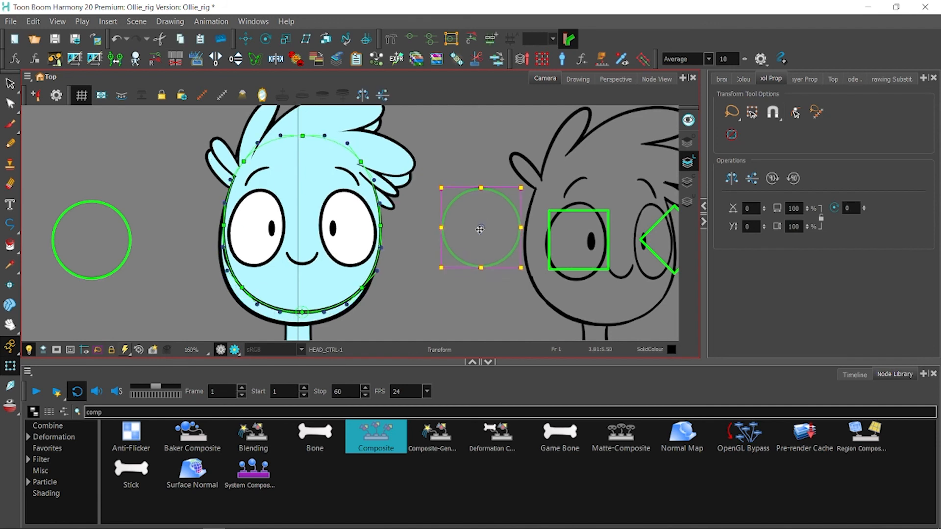
{"action": "left_click", "coordinate": [589, 252]}
{"action": "left_click_drag", "start_coordinate": [589, 252], "coordinate": [565, 222]}
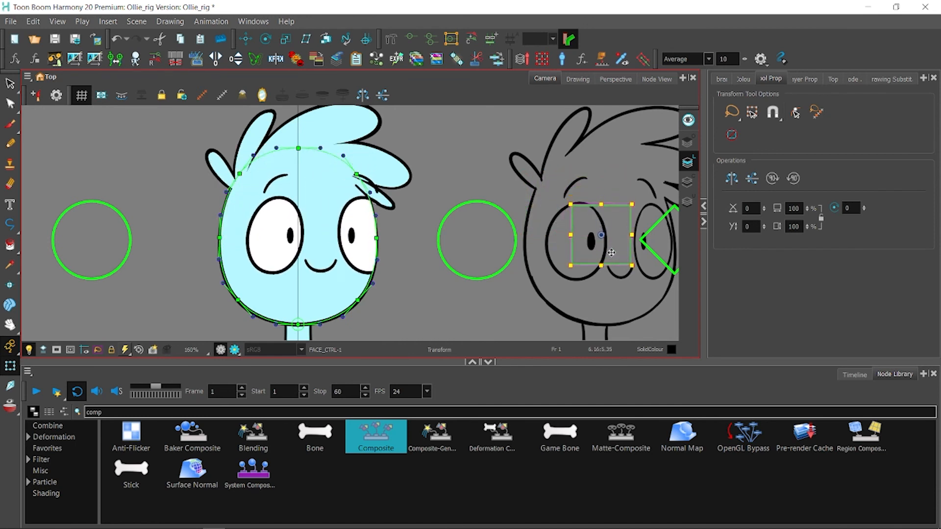
{"action": "left_click_drag", "start_coordinate": [611, 253], "coordinate": [586, 235]}
{"action": "left_click", "coordinate": [441, 181]}
{"action": "key", "text": "1"}
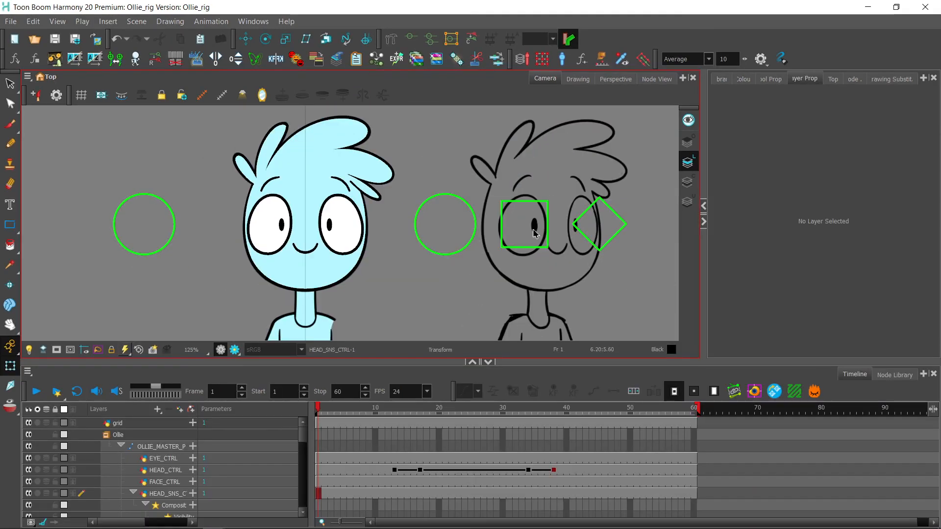
Step: Try moving FACE_CTRL toward the head's edge to check the face masking up close, and undo the move
{"action": "left_click", "coordinate": [507, 235]}
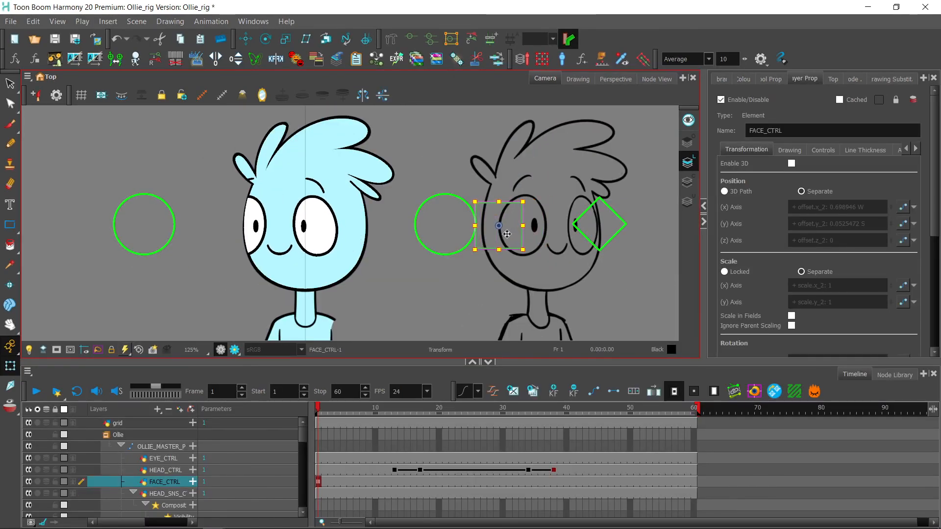
{"action": "left_click_drag", "start_coordinate": [509, 228], "coordinate": [552, 220]}
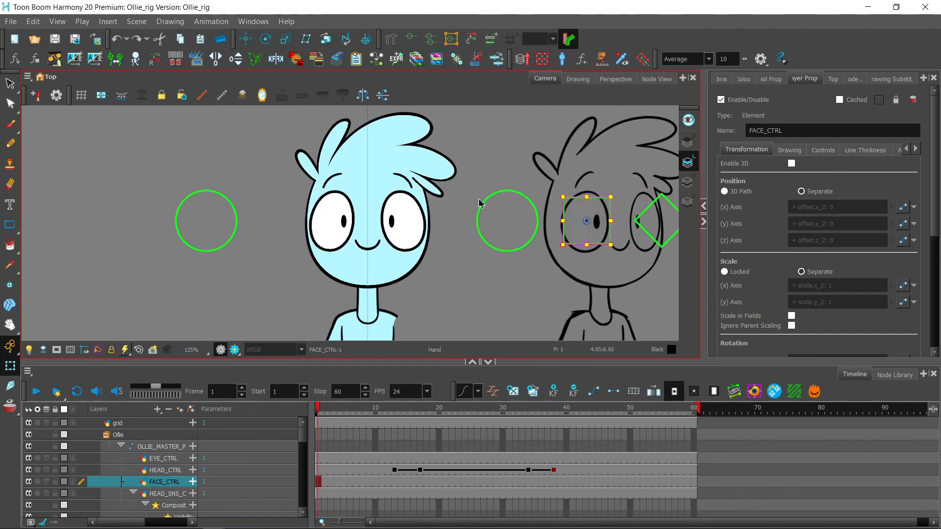
{"action": "scroll", "coordinate": [291, 217], "scroll_direction": "up", "scroll_amount": 5}
{"action": "scroll", "coordinate": [291, 219], "scroll_direction": "up", "scroll_amount": 2}
{"action": "scroll", "coordinate": [441, 225], "scroll_direction": "down", "scroll_amount": 4}
{"action": "left_click_drag", "start_coordinate": [556, 218], "coordinate": [443, 223]}
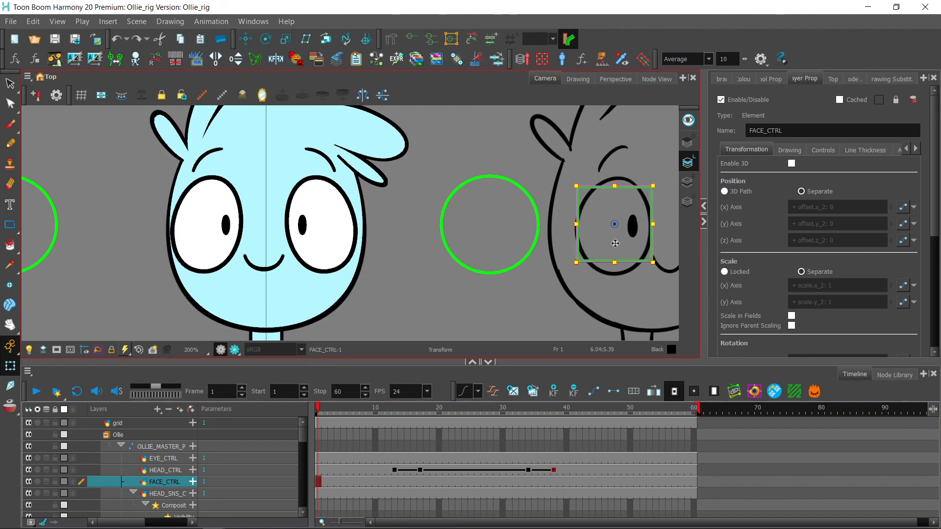
{"action": "left_click_drag", "start_coordinate": [615, 244], "coordinate": [572, 234]}
{"action": "key", "text": "ctrl+z"}
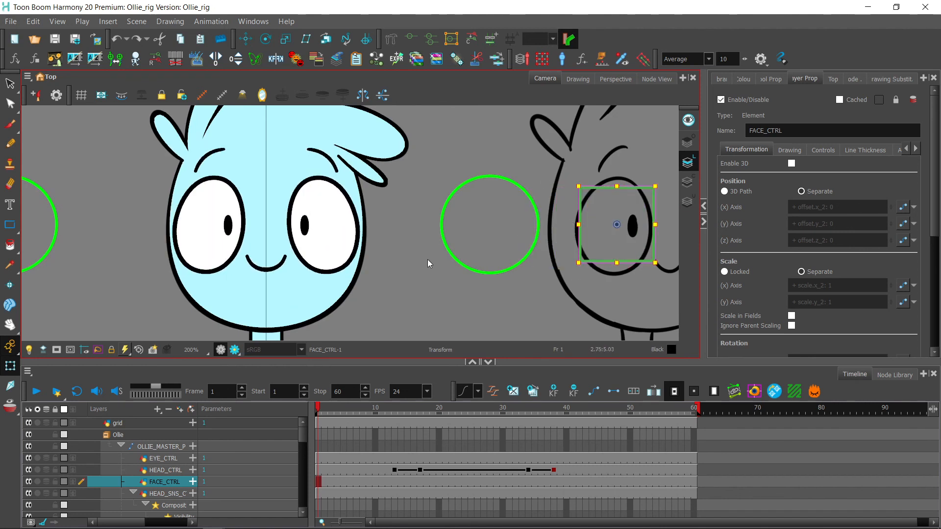
{"action": "left_click", "coordinate": [426, 273]}
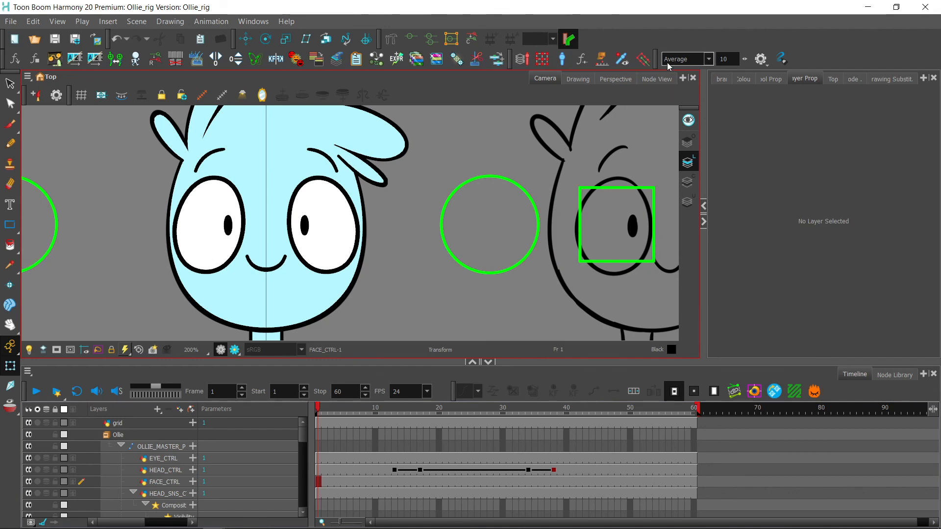
Step: Examine the face cutter's connections and retest FACE_CTRL past the head's edge, undoing the move
{"action": "left_click", "coordinate": [655, 78]}
{"action": "scroll", "coordinate": [510, 178], "scroll_direction": "up", "scroll_amount": 5}
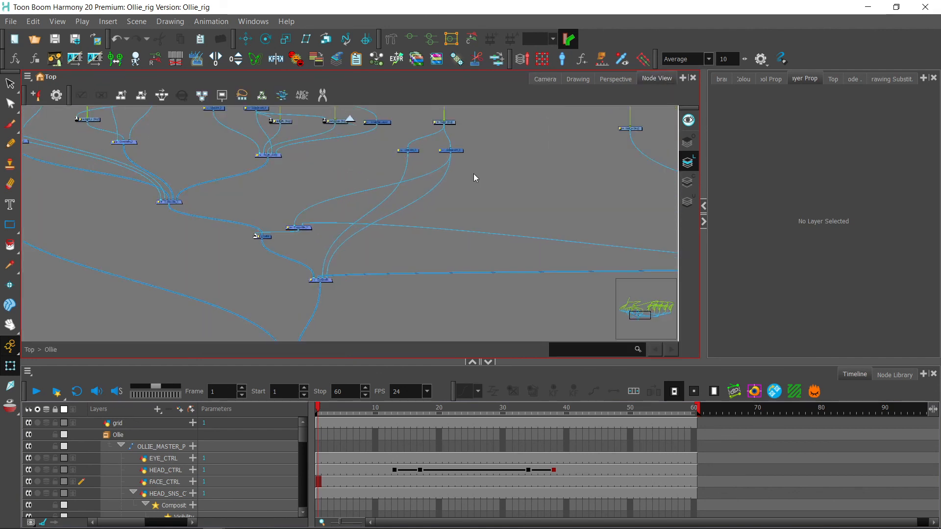
{"action": "scroll", "coordinate": [439, 190], "scroll_direction": "down", "scroll_amount": 1}
{"action": "left_click_drag", "start_coordinate": [483, 188], "coordinate": [839, 200]}
{"action": "scroll", "coordinate": [477, 190], "scroll_direction": "up", "scroll_amount": 1}
{"action": "scroll", "coordinate": [441, 210], "scroll_direction": "down", "scroll_amount": 3}
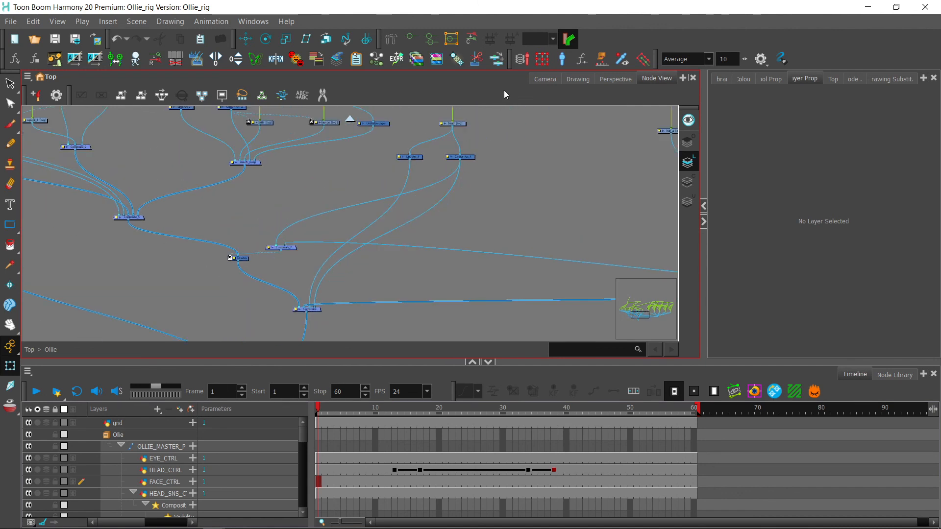
{"action": "left_click", "coordinate": [545, 79]}
{"action": "left_click_drag", "start_coordinate": [607, 218], "coordinate": [564, 214]}
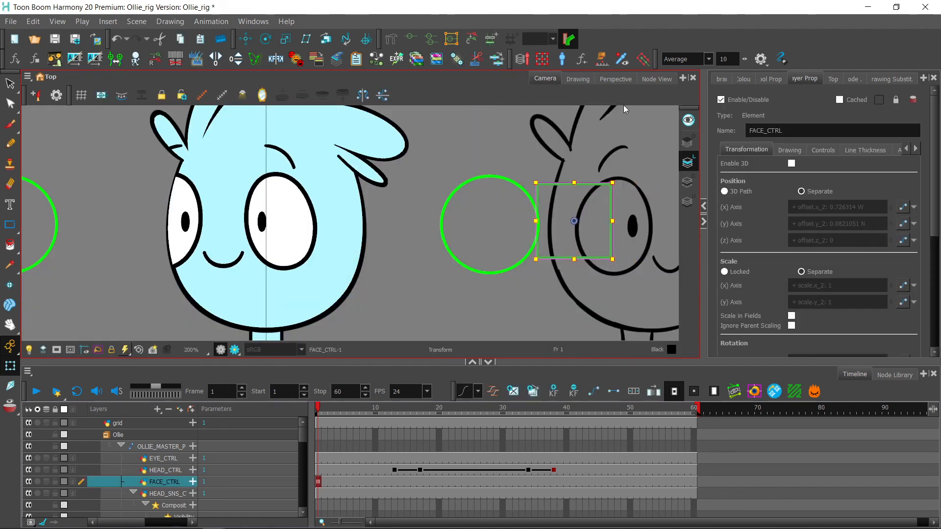
{"action": "key", "text": "ctrl+z"}
Step: Duplicate the face cutter and wire the copy from the face composite into the head composite, with the head's Colour-Art as matte
{"action": "left_click", "coordinate": [659, 80]}
{"action": "left_click_drag", "start_coordinate": [419, 195], "coordinate": [385, 206]}
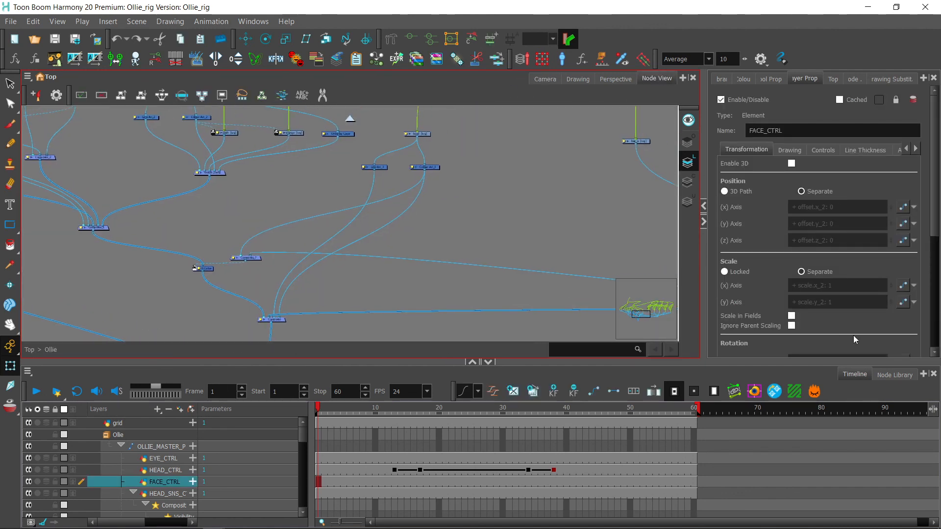
{"action": "left_click", "coordinate": [206, 269]}
{"action": "key", "text": "ctrl+d"}
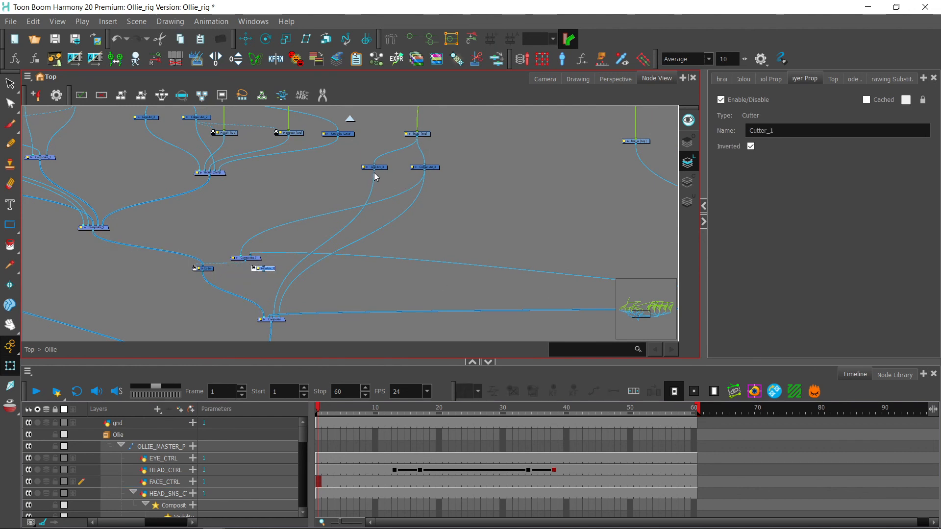
{"action": "left_click_drag", "start_coordinate": [304, 226], "coordinate": [255, 269]}
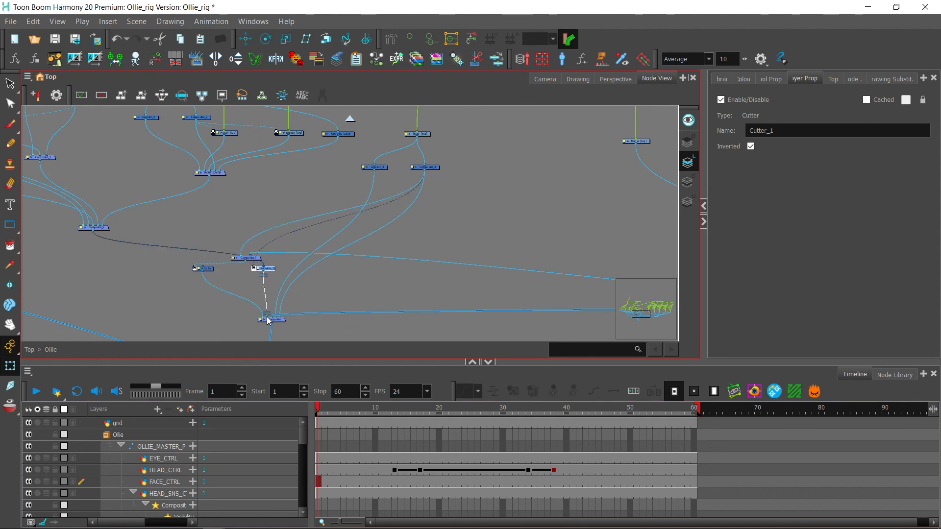
{"action": "left_click_drag", "start_coordinate": [268, 321], "coordinate": [269, 319]}
{"action": "left_click", "coordinate": [544, 78]}
{"action": "left_click", "coordinate": [551, 200]}
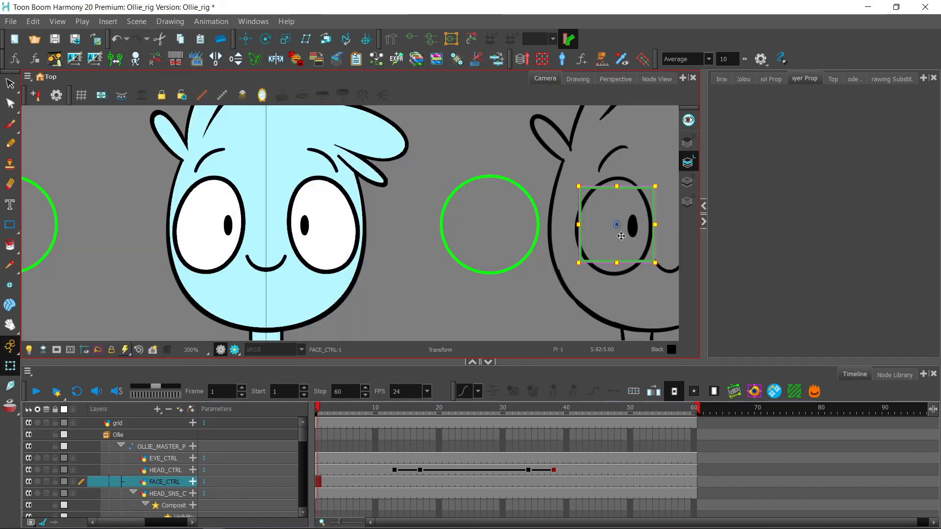
Step: Reorder the head's Line-Art_3 connection in front within the head composite and check the outline against the hair
{"action": "left_click", "coordinate": [656, 79]}
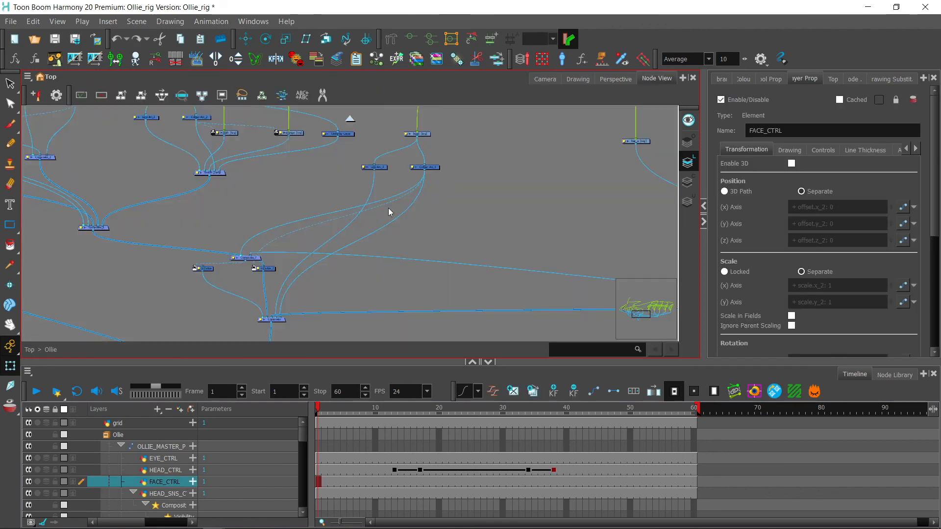
{"action": "left_click", "coordinate": [383, 169]}
{"action": "left_click", "coordinate": [539, 79]}
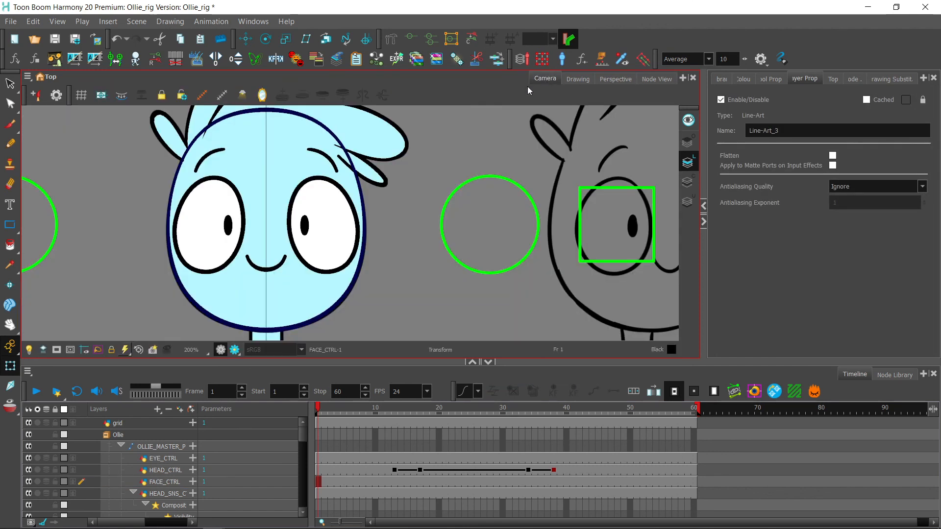
{"action": "left_click", "coordinate": [472, 137]}
{"action": "left_click_drag", "start_coordinate": [403, 215], "coordinate": [436, 282]}
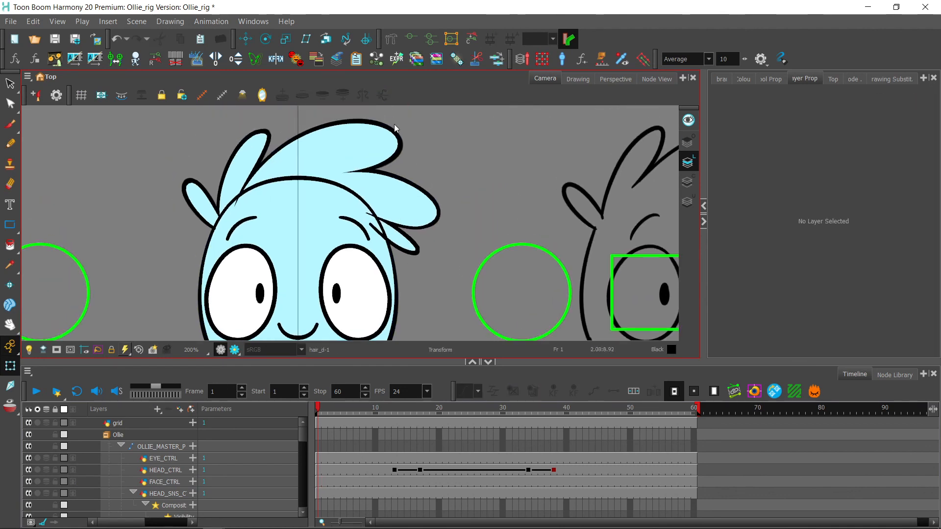
{"action": "left_click_drag", "start_coordinate": [433, 239], "coordinate": [405, 166]}
{"action": "scroll", "coordinate": [406, 167], "scroll_direction": "down", "scroll_amount": 1}
Step: Reroute the face composite into the face cutter and delete the extra composite above the two cutters
{"action": "left_click", "coordinate": [660, 78]}
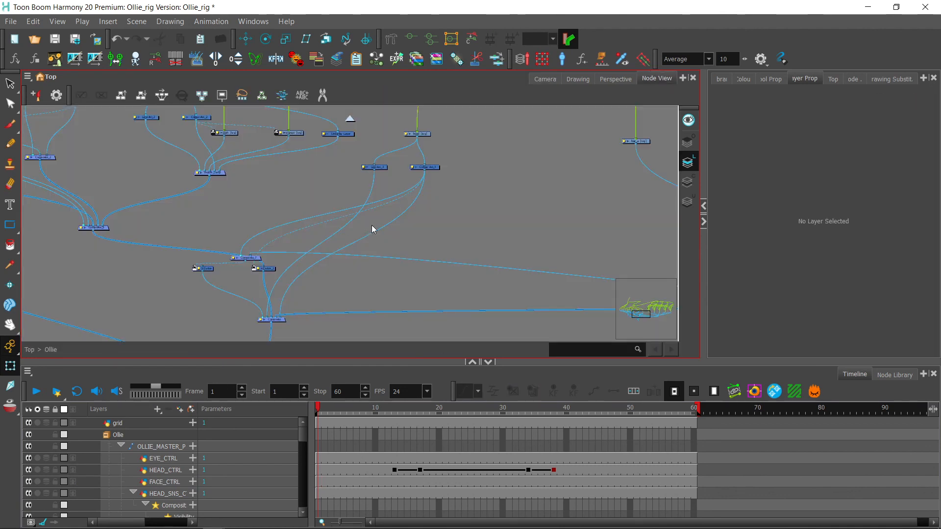
{"action": "left_click_drag", "start_coordinate": [374, 229], "coordinate": [396, 229]}
{"action": "scroll", "coordinate": [447, 196], "scroll_direction": "up", "scroll_amount": 1}
{"action": "scroll", "coordinate": [328, 258], "scroll_direction": "down", "scroll_amount": 1}
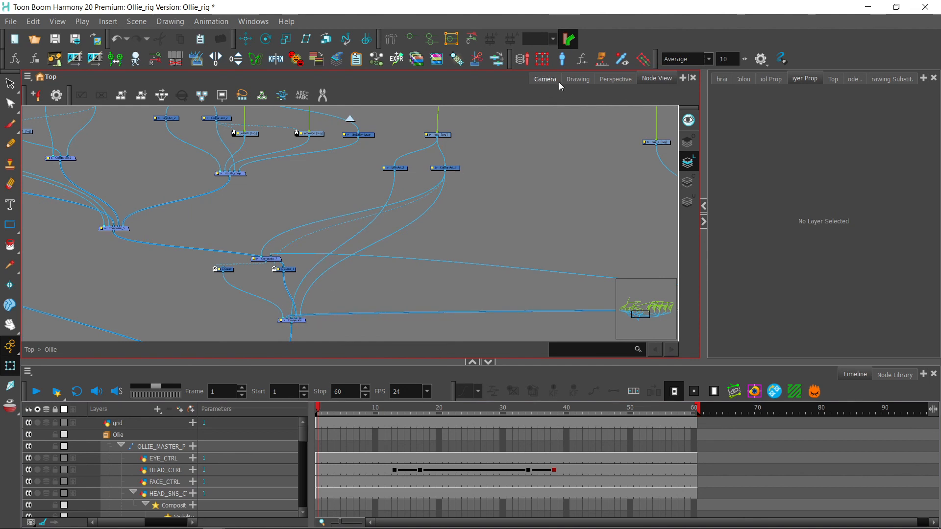
{"action": "left_click", "coordinate": [542, 78]}
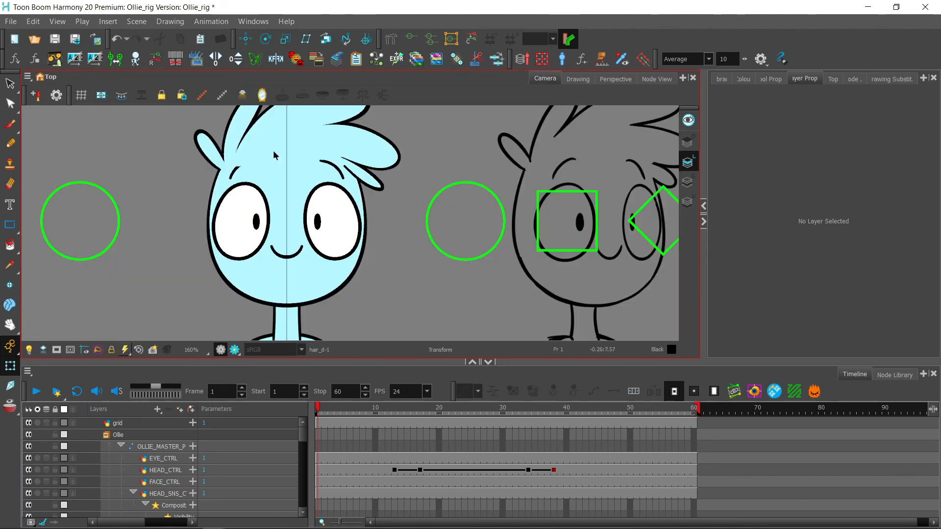
{"action": "left_click", "coordinate": [649, 80]}
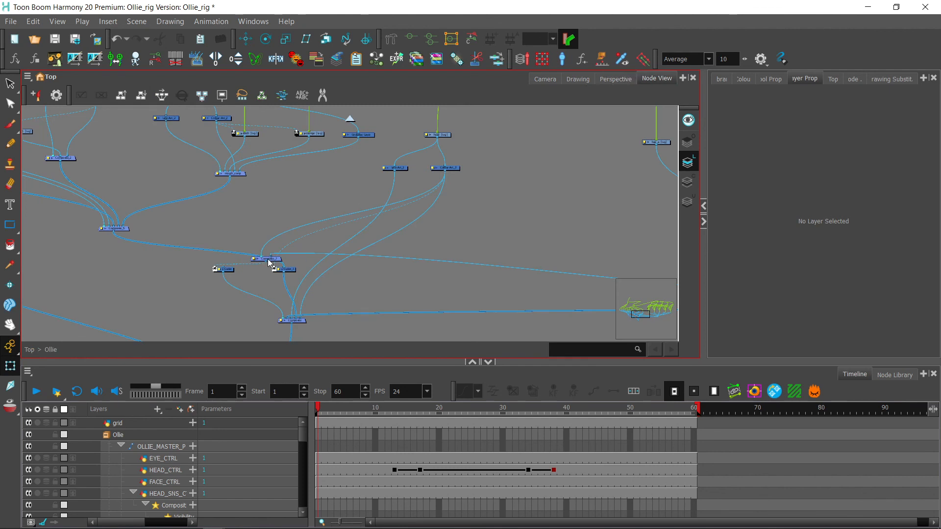
{"action": "left_click_drag", "start_coordinate": [272, 260], "coordinate": [217, 269]}
{"action": "left_click_drag", "start_coordinate": [115, 234], "coordinate": [226, 267]}
{"action": "left_click", "coordinate": [271, 259]}
{"action": "key", "text": "Delete"}
Step: Try shifting FACE_CTRL slightly to check the face masking, and undo the move
{"action": "left_click", "coordinate": [546, 77]}
{"action": "mouse_move", "coordinate": [661, 220]}
{"action": "left_mouse_down"}
{"action": "mouse_move", "coordinate": [636, 220]}
{"action": "mouse_move", "coordinate": [651, 220]}
{"action": "left_mouse_up"}
{"action": "key", "text": "ctrl+z"}
{"action": "left_click", "coordinate": [577, 234]}
{"action": "mouse_move", "coordinate": [578, 234]}
{"action": "left_mouse_down"}
{"action": "mouse_move", "coordinate": [563, 231]}
{"action": "mouse_move", "coordinate": [598, 237]}
{"action": "mouse_move", "coordinate": [577, 223]}
{"action": "mouse_move", "coordinate": [623, 220]}
{"action": "mouse_move", "coordinate": [577, 234]}
{"action": "left_mouse_up"}
{"action": "mouse_move", "coordinate": [567, 188]}
{"action": "left_mouse_down"}
{"action": "mouse_move", "coordinate": [567, 157]}
{"action": "mouse_move", "coordinate": [563, 185]}
{"action": "mouse_move", "coordinate": [550, 185]}
{"action": "left_mouse_up"}
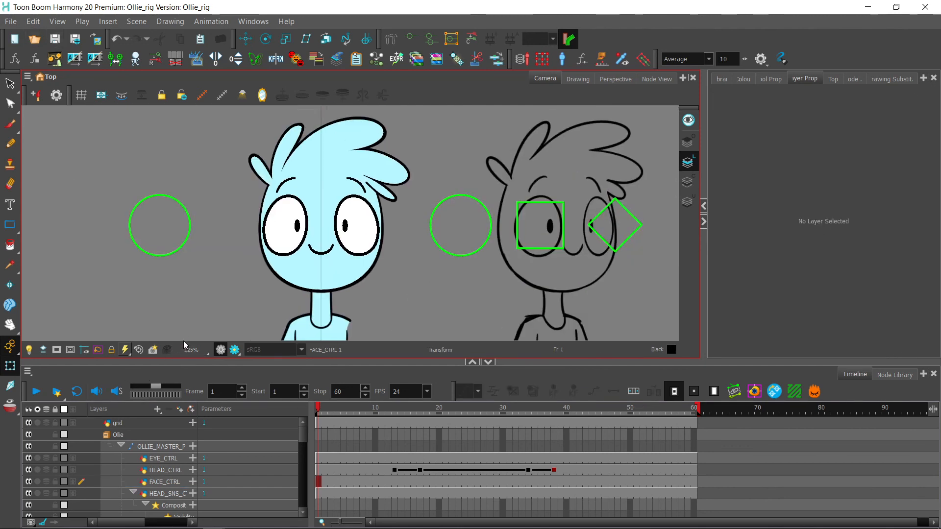
Step: Play the animation and scrub from frame 13 to 38 to examine how the hair follows the head
{"action": "key", "text": "Return"}
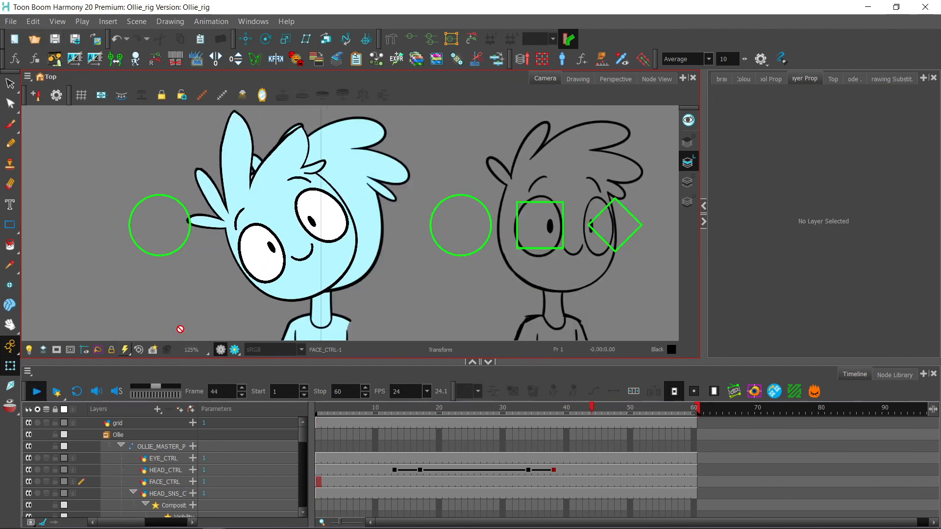
{"action": "left_click", "coordinate": [383, 409]}
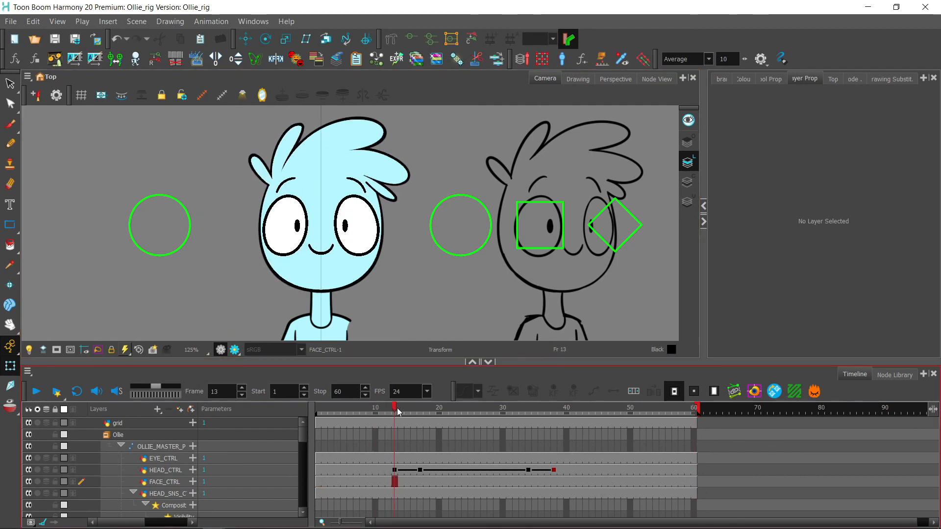
{"action": "left_click_drag", "start_coordinate": [397, 412], "coordinate": [554, 415]}
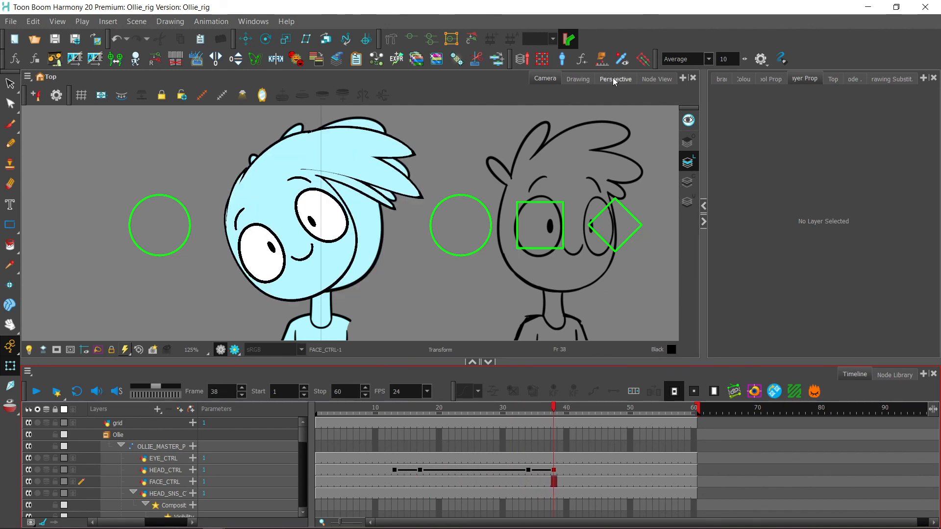
Step: Set the Active value of Dynamic-Spring_3 to 60
{"action": "left_click", "coordinate": [655, 78]}
{"action": "left_click_drag", "start_coordinate": [298, 187], "coordinate": [417, 265]}
{"action": "left_click_drag", "start_coordinate": [274, 171], "coordinate": [500, 275]}
{"action": "left_click_drag", "start_coordinate": [289, 265], "coordinate": [125, 247]}
{"action": "left_click_drag", "start_coordinate": [525, 214], "coordinate": [168, 302]}
{"action": "left_click_drag", "start_coordinate": [341, 189], "coordinate": [525, 235]}
{"action": "scroll", "coordinate": [281, 216], "scroll_direction": "up", "scroll_amount": 1}
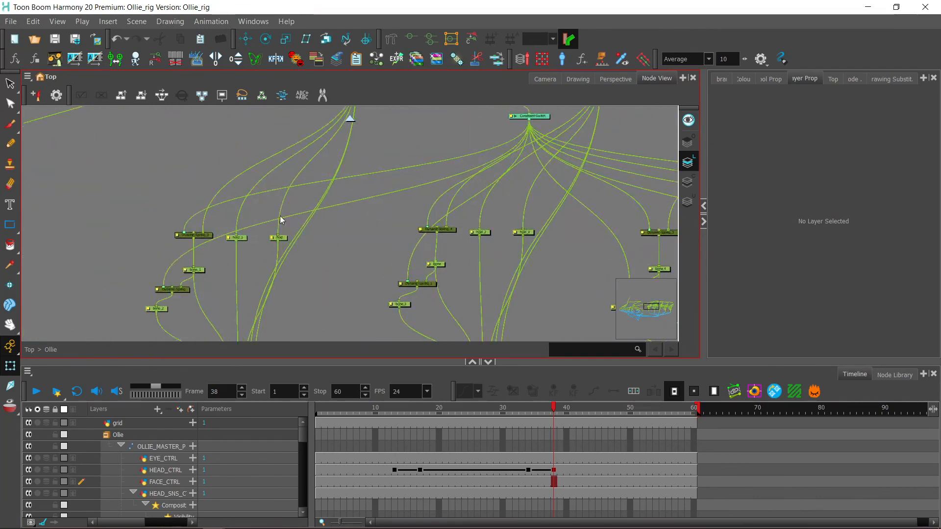
{"action": "left_click", "coordinate": [205, 237]}
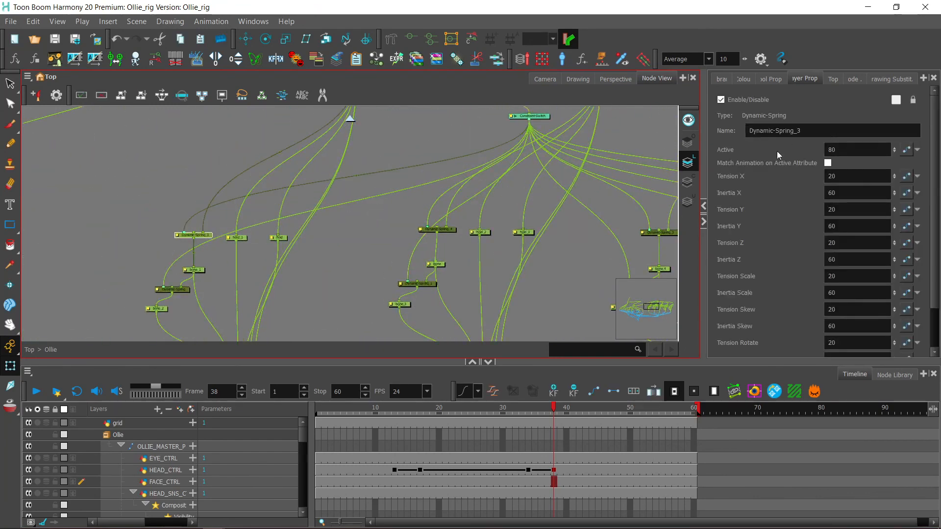
{"action": "left_click", "coordinate": [545, 78]}
{"action": "left_click", "coordinate": [852, 150]}
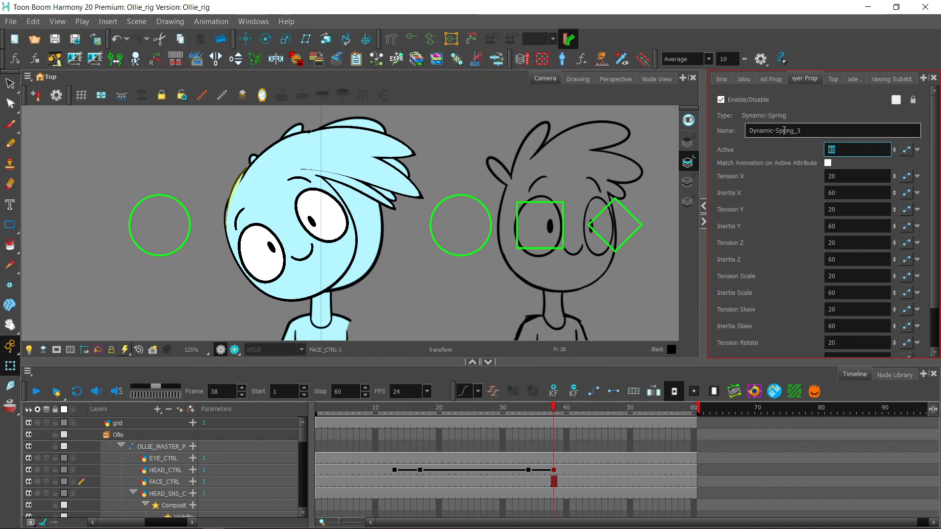
{"action": "type", "text": "60"}
{"action": "key", "text": "Return"}
Step: Set the Active value of Dynamic-Spring_4 to 70
{"action": "left_click", "coordinate": [647, 80]}
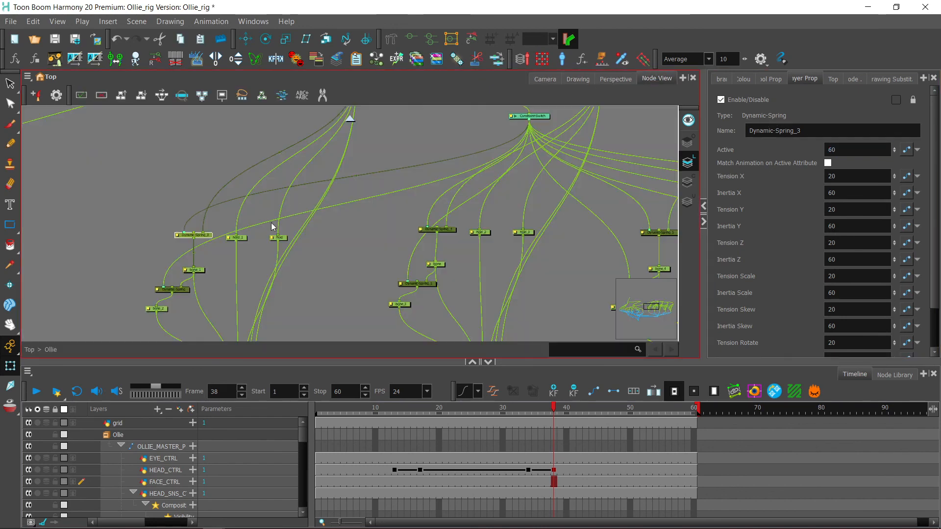
{"action": "left_click", "coordinate": [452, 230]}
{"action": "left_click", "coordinate": [545, 79]}
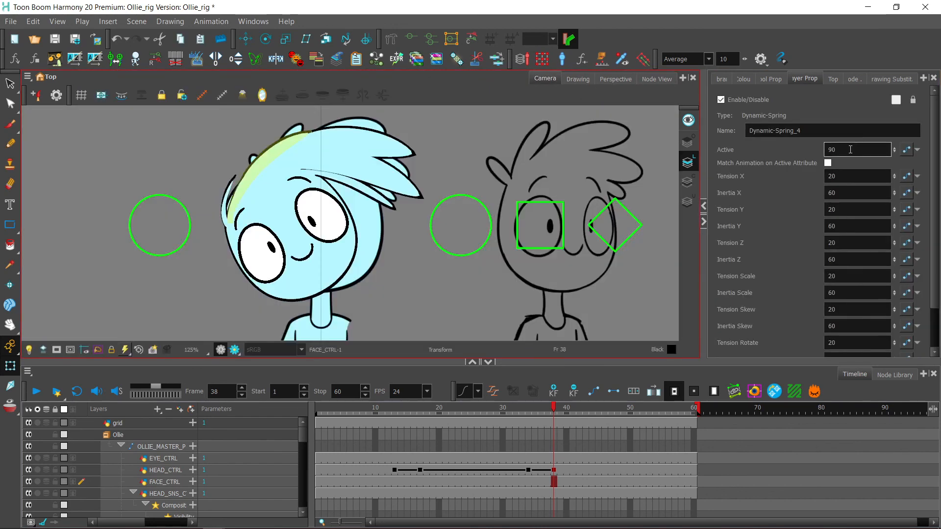
{"action": "left_click", "coordinate": [745, 131]}
{"action": "type", "text": "70"}
{"action": "key", "text": "Return"}
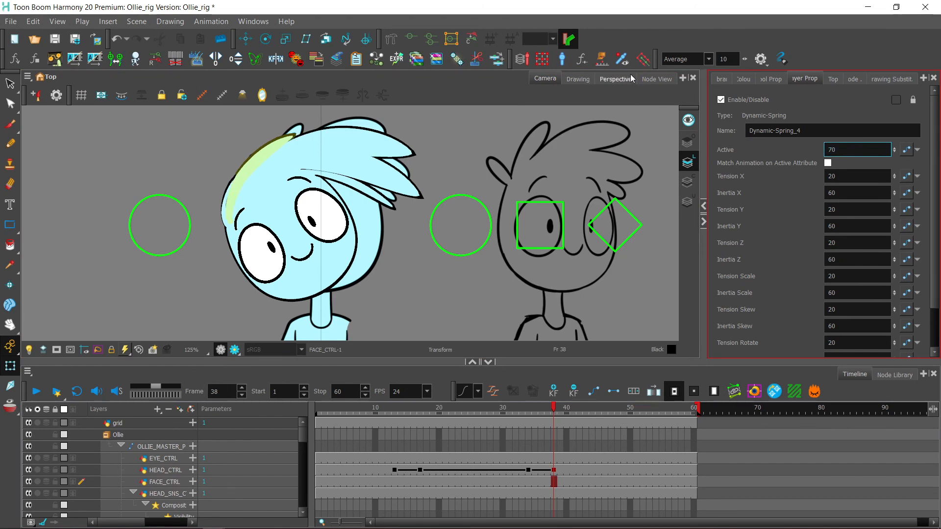
Step: Set the Active value of Dynamic-Spring_5 to 80
{"action": "left_click", "coordinate": [656, 79]}
{"action": "left_click_drag", "start_coordinate": [667, 225], "coordinate": [451, 229]}
{"action": "left_click", "coordinate": [450, 237]}
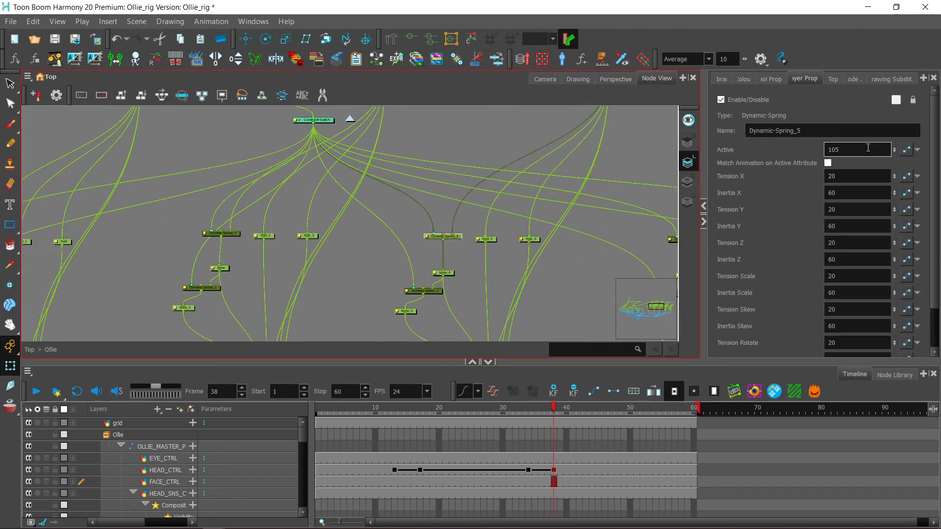
{"action": "left_click_drag", "start_coordinate": [867, 149], "coordinate": [748, 135]}
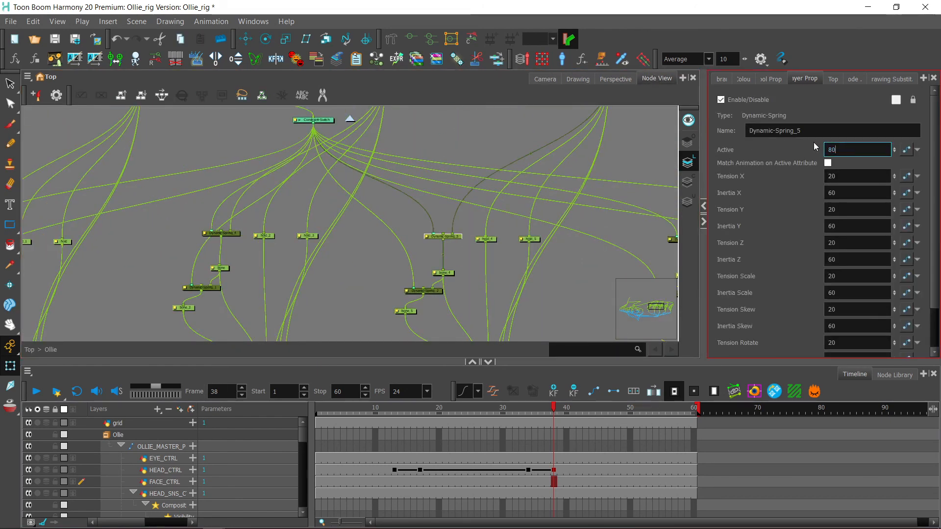
Step: Set the Active value to 70 on Dynamic-Spring_6 and to 60 on Dynamic-Spring_8
{"action": "left_click_drag", "start_coordinate": [536, 182], "coordinate": [266, 203]}
{"action": "left_click", "coordinate": [429, 261]}
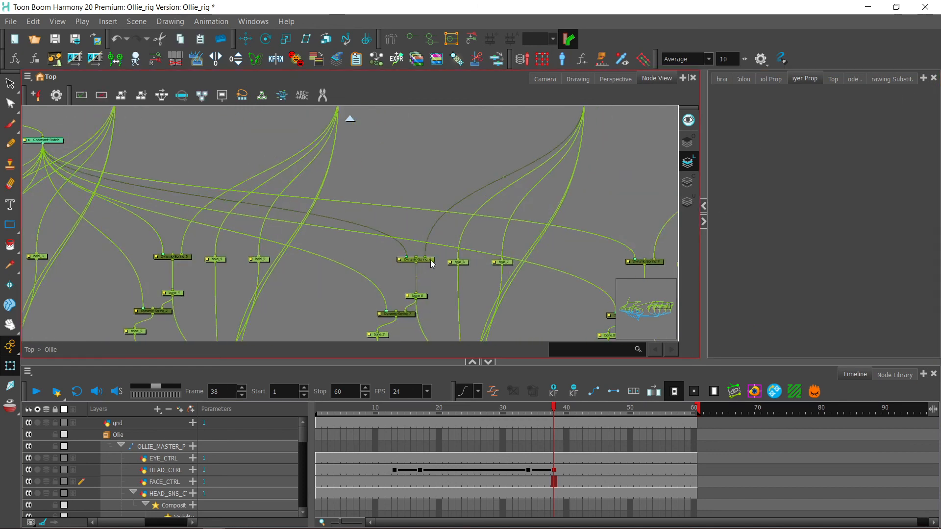
{"action": "left_click_drag", "start_coordinate": [849, 148], "coordinate": [777, 140]}
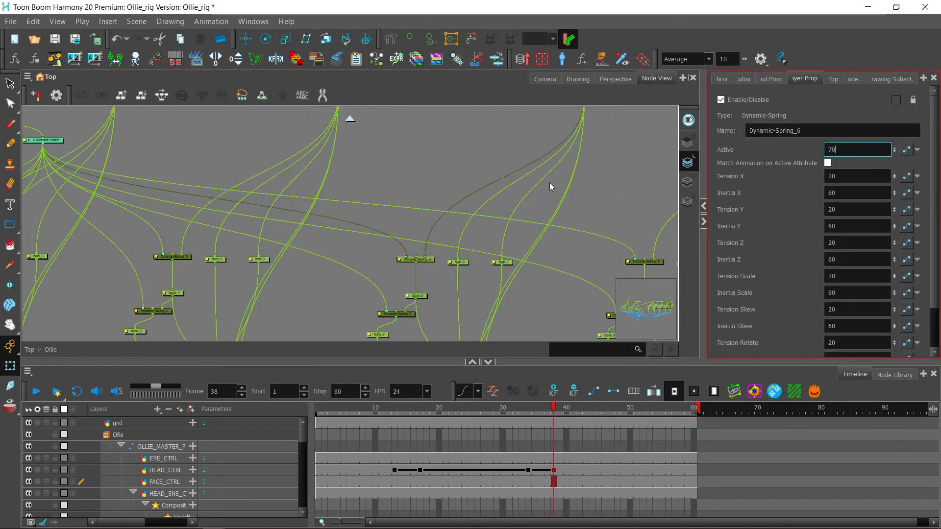
{"action": "left_click_drag", "start_coordinate": [549, 182], "coordinate": [347, 149]}
{"action": "left_click", "coordinate": [442, 227]}
{"action": "left_click_drag", "start_coordinate": [839, 149], "coordinate": [814, 147]}
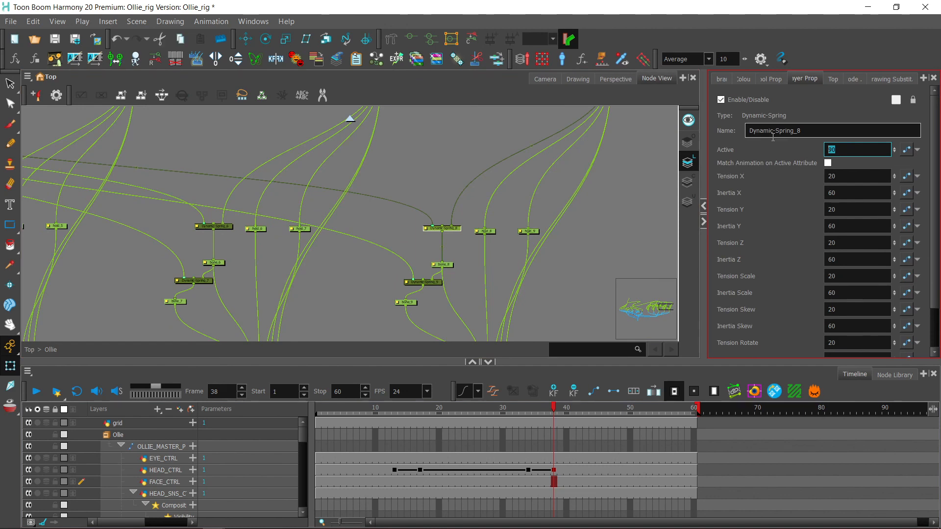
Step: Replay the animation and scrub to frame 17 to examine the bending of the hair tufts up close
{"action": "left_click", "coordinate": [539, 78]}
{"action": "left_click", "coordinate": [388, 409]}
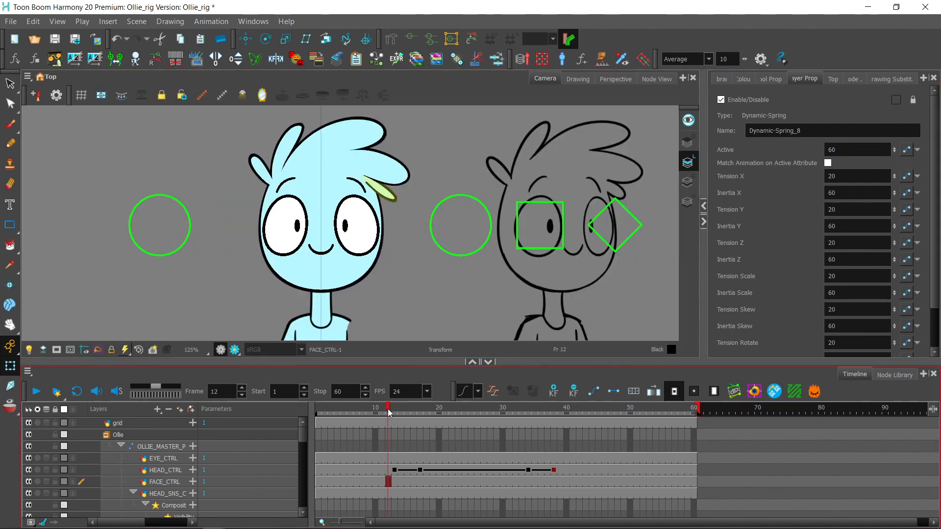
{"action": "key", "text": "Return"}
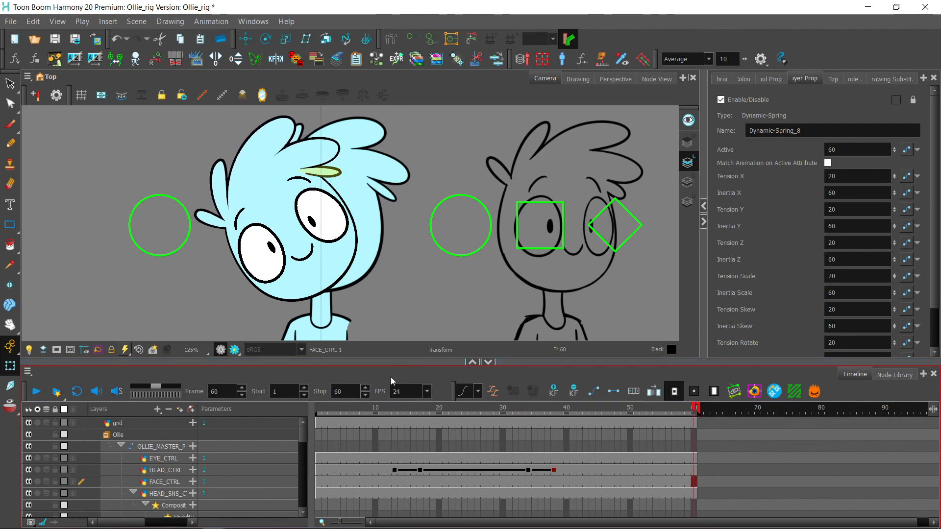
{"action": "key", "text": "Return"}
{"action": "left_click", "coordinate": [388, 411]}
{"action": "left_click_drag", "start_coordinate": [389, 421], "coordinate": [420, 423]}
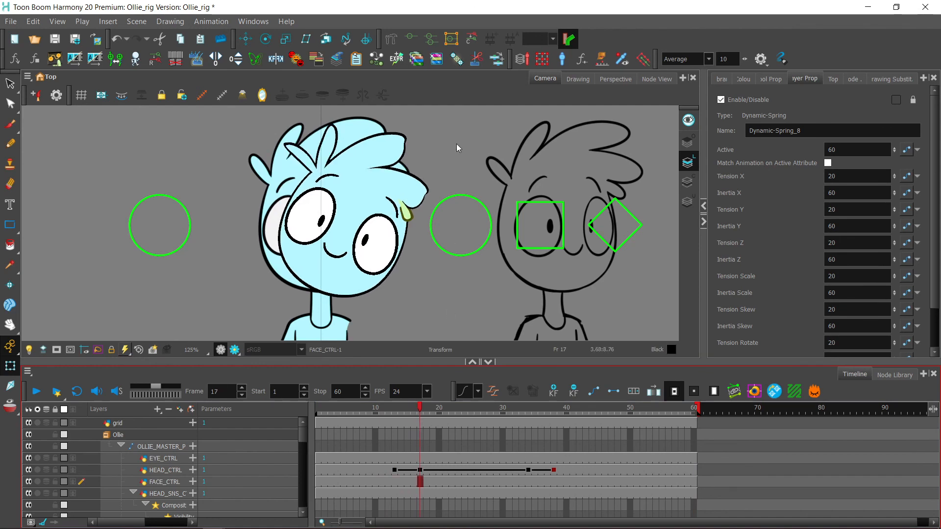
{"action": "scroll", "coordinate": [437, 202], "scroll_direction": "up", "scroll_amount": 4}
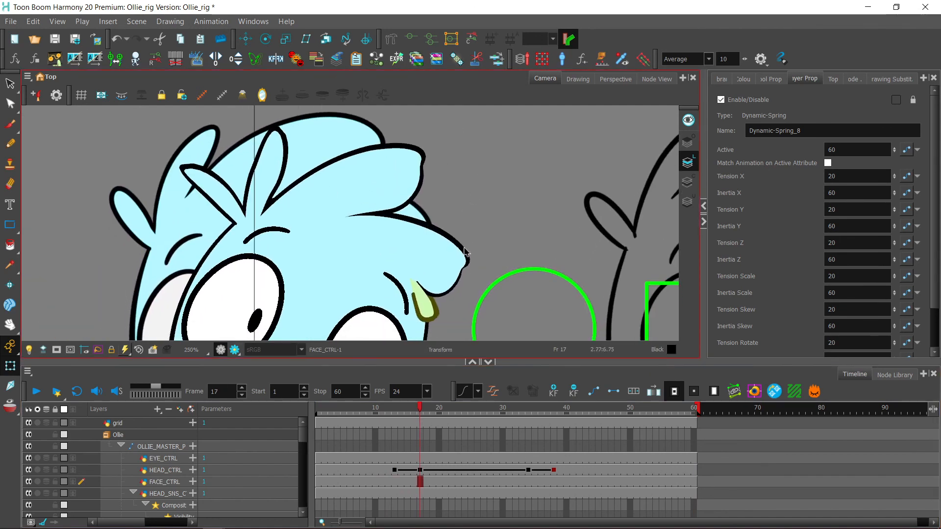
Step: Using the Rotate tool at frame 17, nudge the pivots of the bone_2 and bone_3 pegs at their hair tufts' tips
{"action": "left_click", "coordinate": [656, 79]}
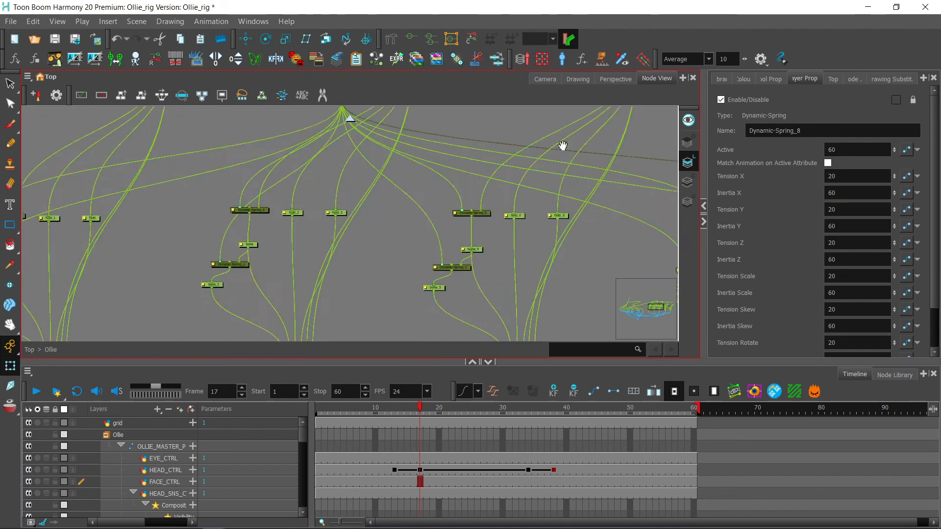
{"action": "left_click", "coordinate": [222, 260]}
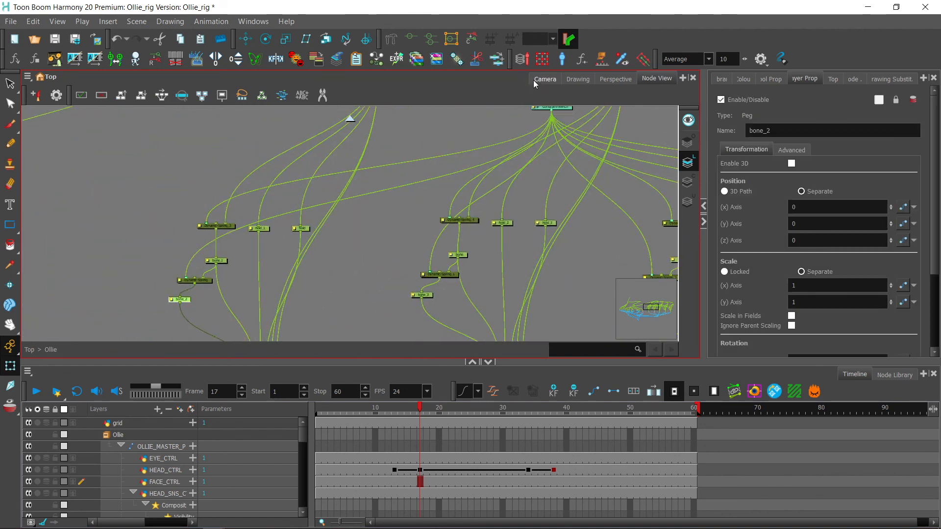
{"action": "left_click", "coordinate": [538, 79]}
{"action": "left_click", "coordinate": [264, 38]}
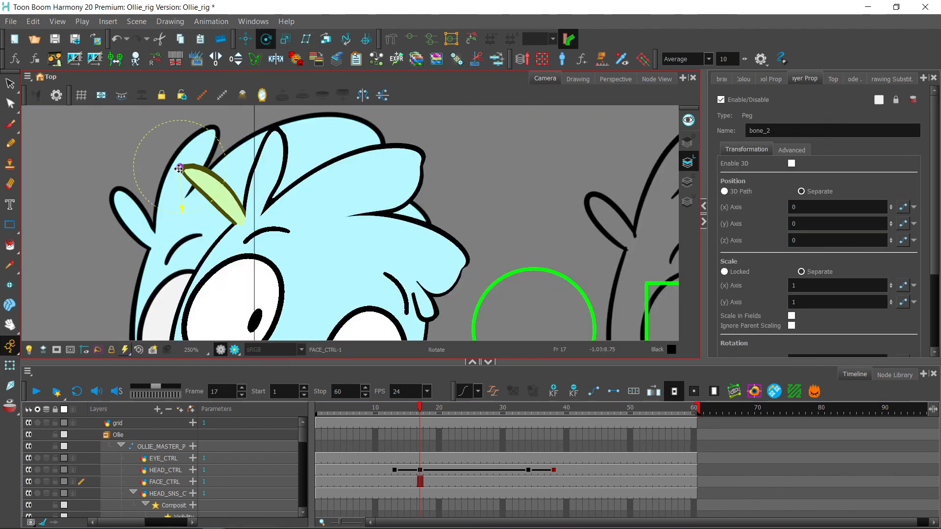
{"action": "left_click", "coordinate": [640, 79]}
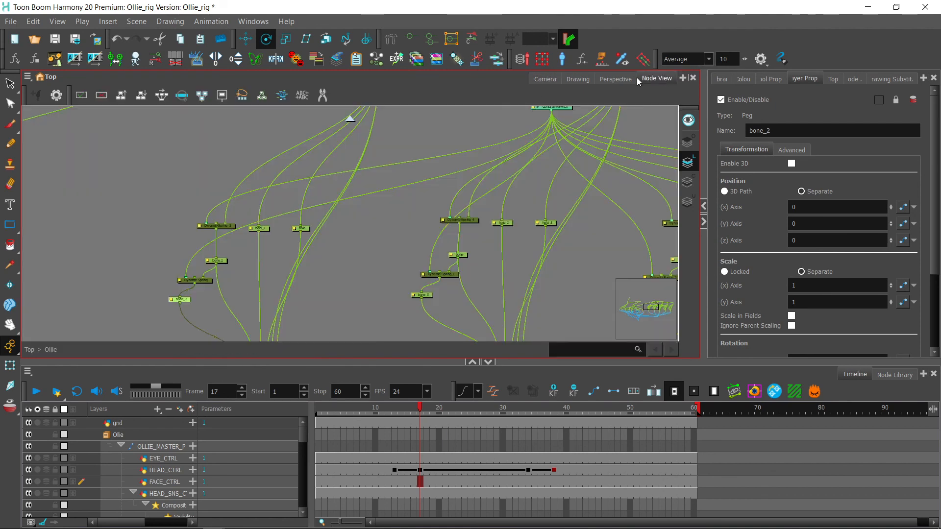
{"action": "left_click", "coordinate": [420, 294]}
{"action": "left_click", "coordinate": [545, 78]}
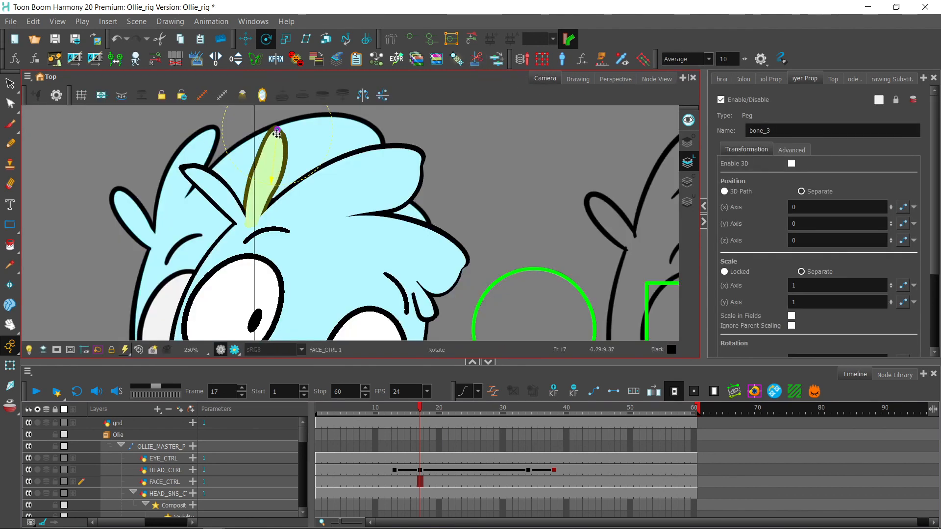
{"action": "left_click_drag", "start_coordinate": [279, 130], "coordinate": [278, 123]}
Step: Refine the bone_3 pivot at frame 1 and scrub through the head movement to check the tuft's bend
{"action": "left_click_drag", "start_coordinate": [398, 414], "coordinate": [276, 420]}
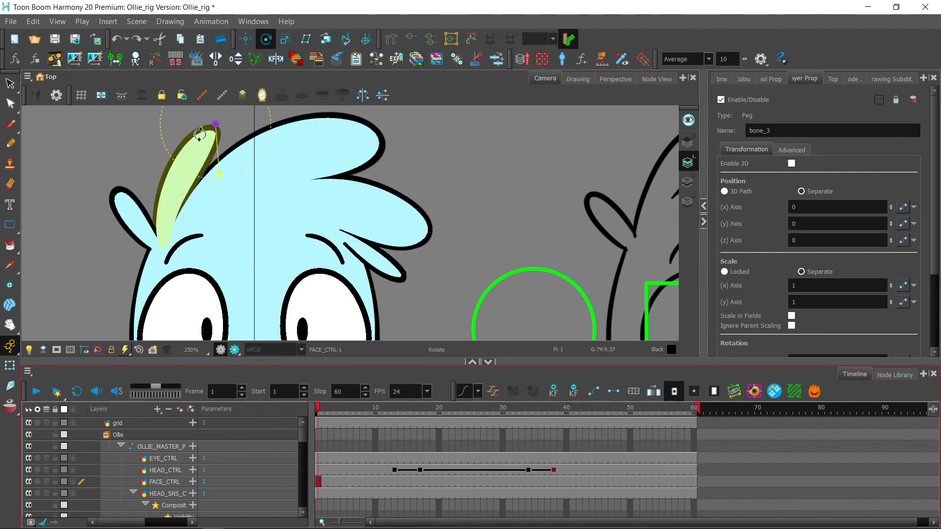
{"action": "left_click", "coordinate": [217, 127]}
{"action": "left_click_drag", "start_coordinate": [397, 411], "coordinate": [547, 418]}
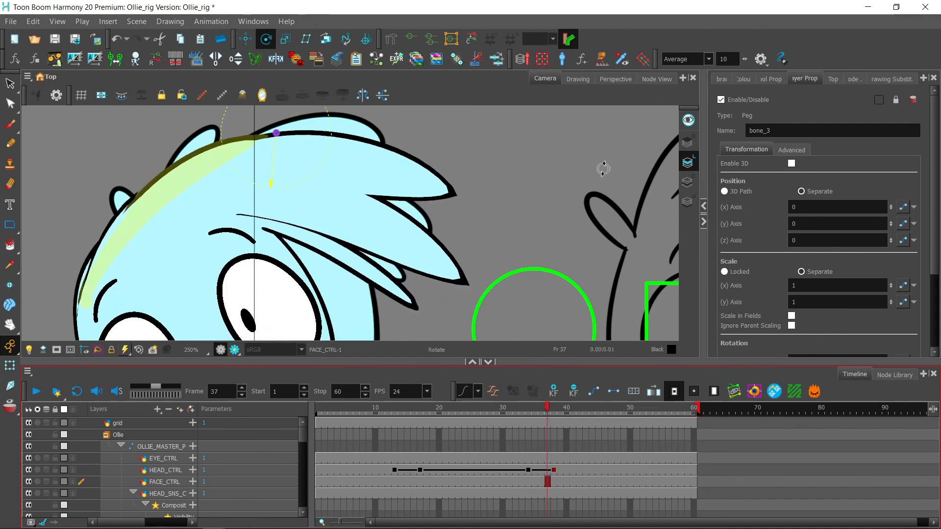
{"action": "left_click_drag", "start_coordinate": [398, 416], "coordinate": [421, 418]}
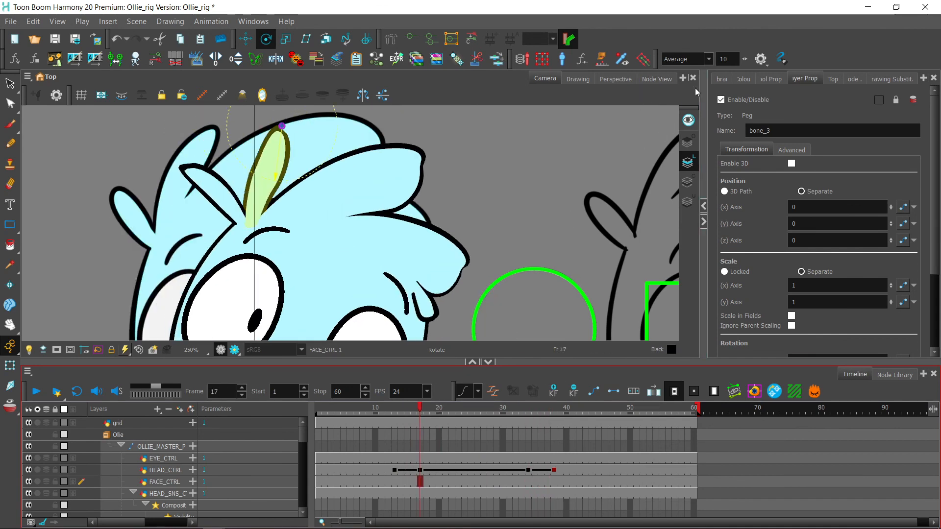
Step: Move the bone_5 peg's pivot slightly outward past its hair tuft's tip and scrub to frame 17 to check it
{"action": "left_click", "coordinate": [656, 79]}
{"action": "left_click", "coordinate": [337, 309]}
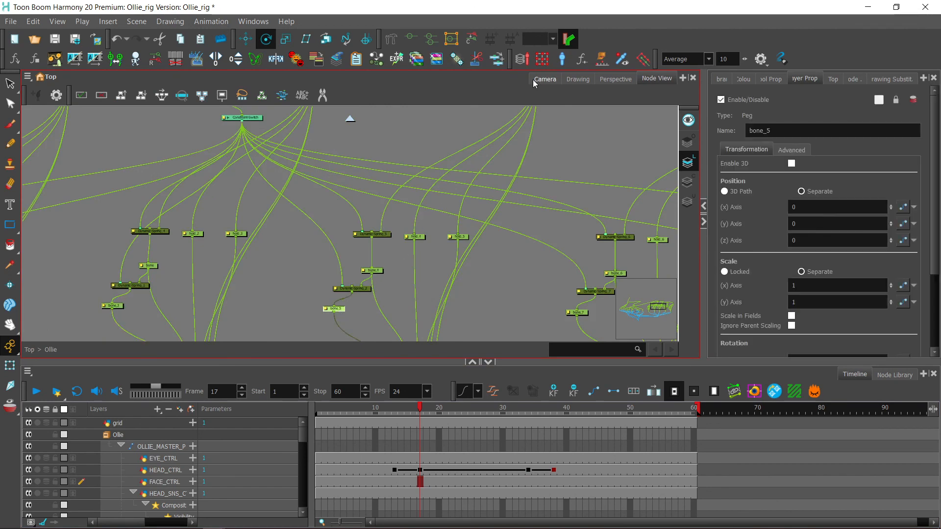
{"action": "left_click", "coordinate": [544, 79]}
{"action": "left_click_drag", "start_coordinate": [428, 166], "coordinate": [436, 166]}
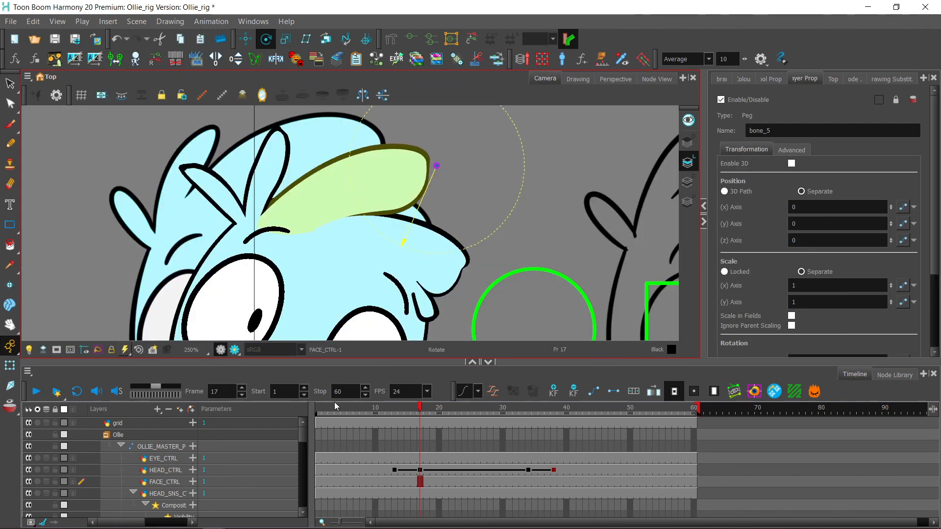
{"action": "left_click", "coordinate": [318, 408]}
{"action": "left_click_drag", "start_coordinate": [395, 414], "coordinate": [420, 428]}
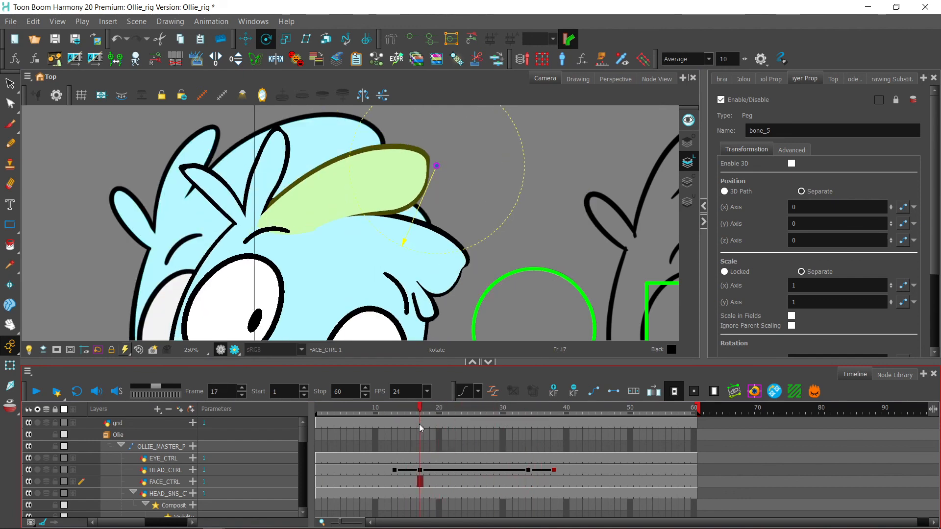
Step: Move the bone_7 peg's pivot slightly outward past its hair tuft's tip and scrub back to frame 17 to check the bend
{"action": "left_click", "coordinate": [666, 79]}
{"action": "left_click", "coordinate": [581, 314]}
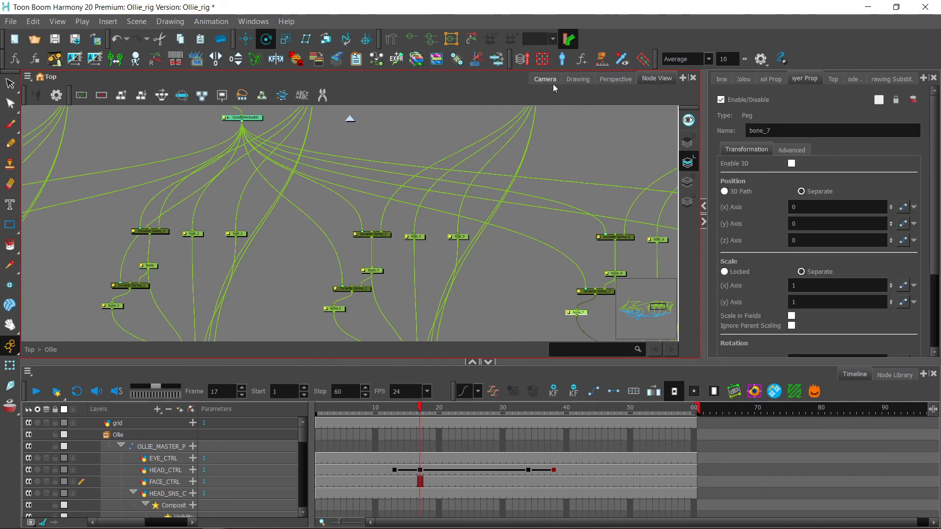
{"action": "left_click", "coordinate": [545, 79]}
{"action": "left_click_drag", "start_coordinate": [463, 270], "coordinate": [480, 282]}
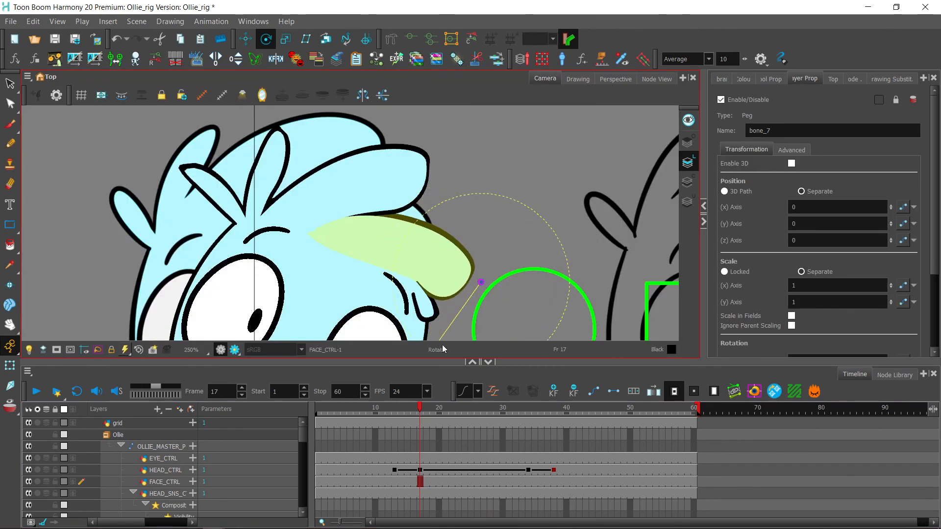
{"action": "left_click_drag", "start_coordinate": [409, 409], "coordinate": [298, 410]}
{"action": "left_click_drag", "start_coordinate": [361, 414], "coordinate": [420, 419]}
Step: Shift the bone_5 peg's pivot a little farther beyond its hair tuft's tip and scrub through to frame 32 to check it
{"action": "left_click", "coordinate": [666, 80]}
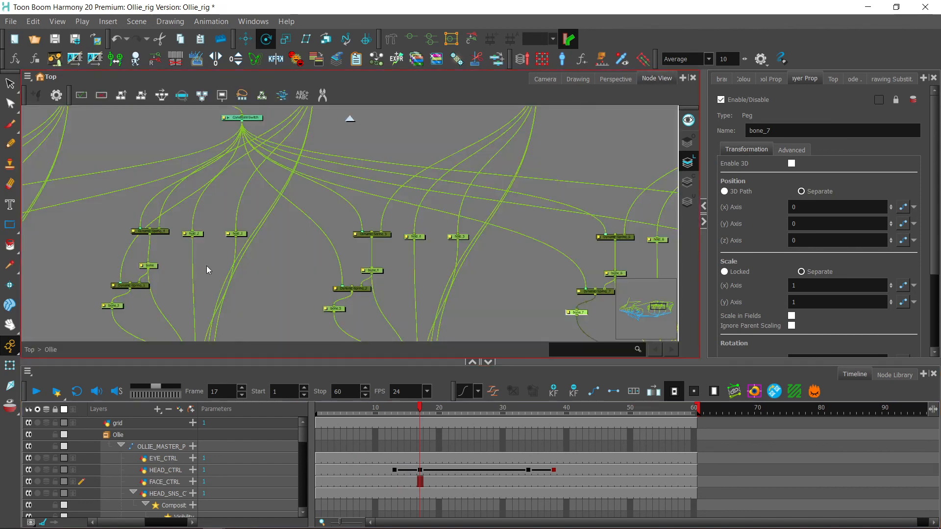
{"action": "left_click", "coordinate": [341, 310]}
{"action": "left_click", "coordinate": [542, 79]}
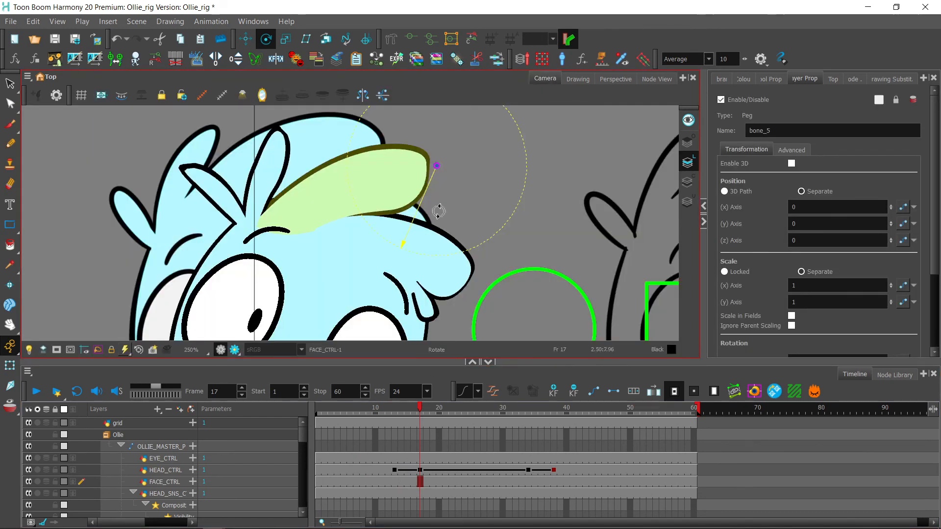
{"action": "left_click_drag", "start_coordinate": [447, 170], "coordinate": [448, 170]}
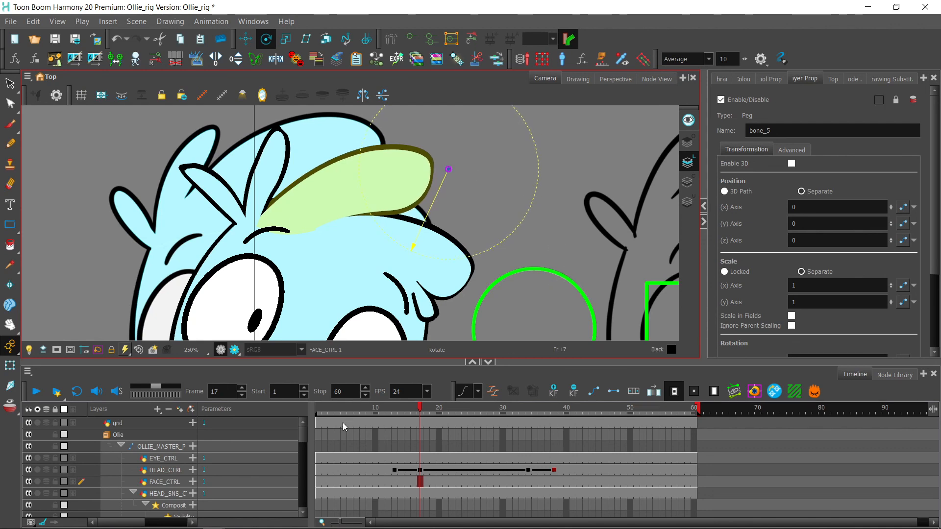
{"action": "left_click_drag", "start_coordinate": [333, 411], "coordinate": [293, 414]}
{"action": "left_click_drag", "start_coordinate": [413, 406], "coordinate": [515, 423]}
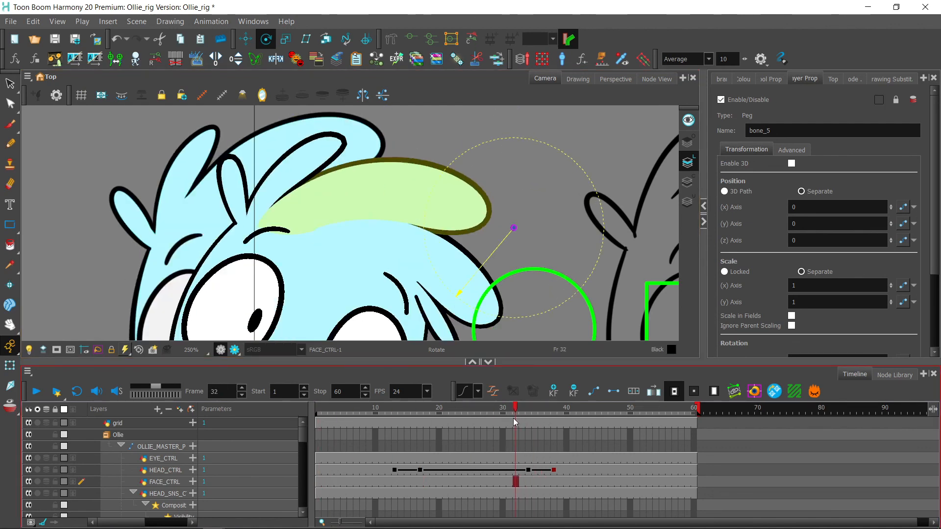
Step: Select the bone_9 peg and go to frame 1 to examine its pivot at the small hair tuft's tip
{"action": "left_click", "coordinate": [664, 80]}
{"action": "left_click", "coordinate": [461, 298]}
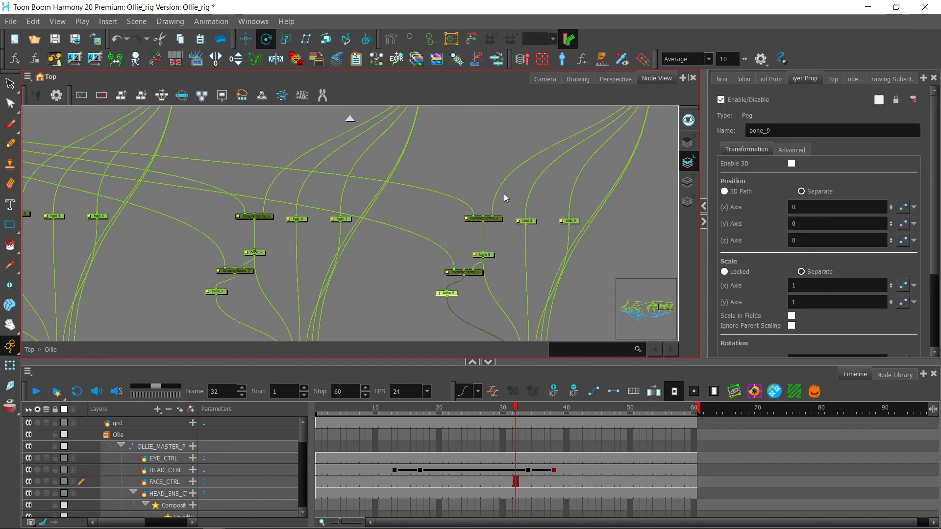
{"action": "left_click", "coordinate": [545, 78]}
{"action": "left_click_drag", "start_coordinate": [325, 411], "coordinate": [315, 412]}
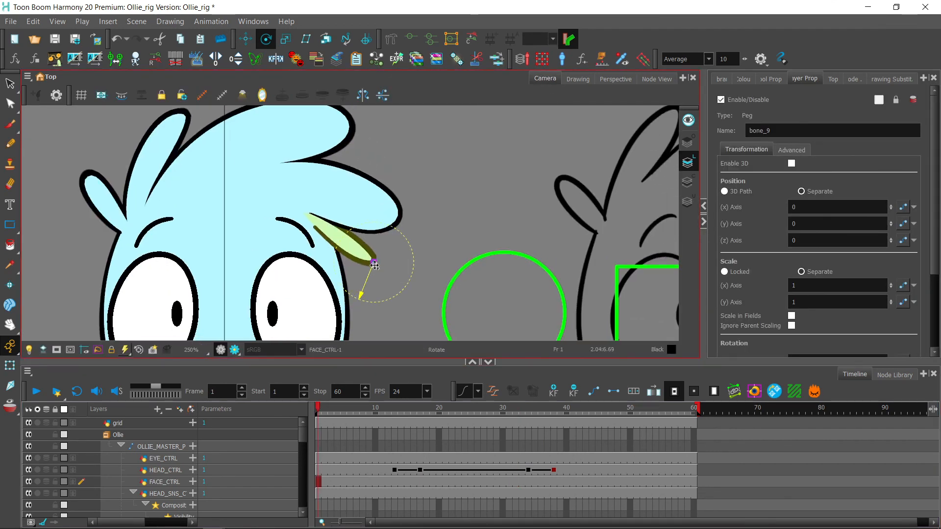
Step: Play back the head animation to check the motion of the hair tufts, then stop it and view the whole head
{"action": "left_click", "coordinate": [37, 392]}
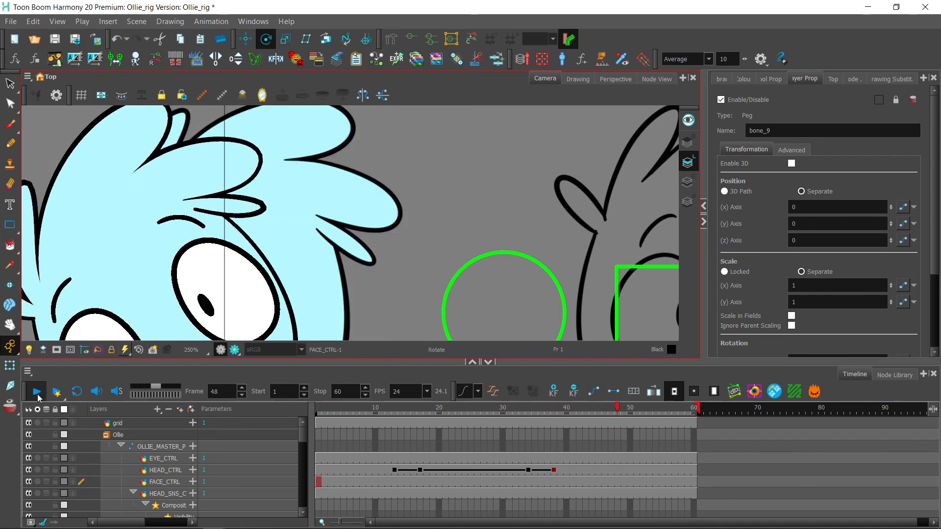
{"action": "left_click", "coordinate": [37, 394]}
{"action": "left_click_drag", "start_coordinate": [338, 235], "coordinate": [430, 219]}
{"action": "scroll", "coordinate": [401, 312], "scroll_direction": "down", "scroll_amount": 1}
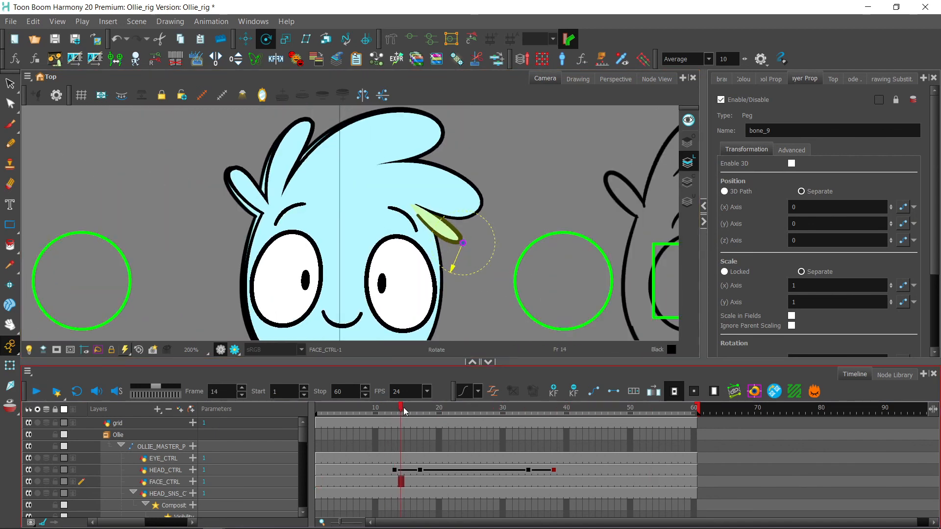